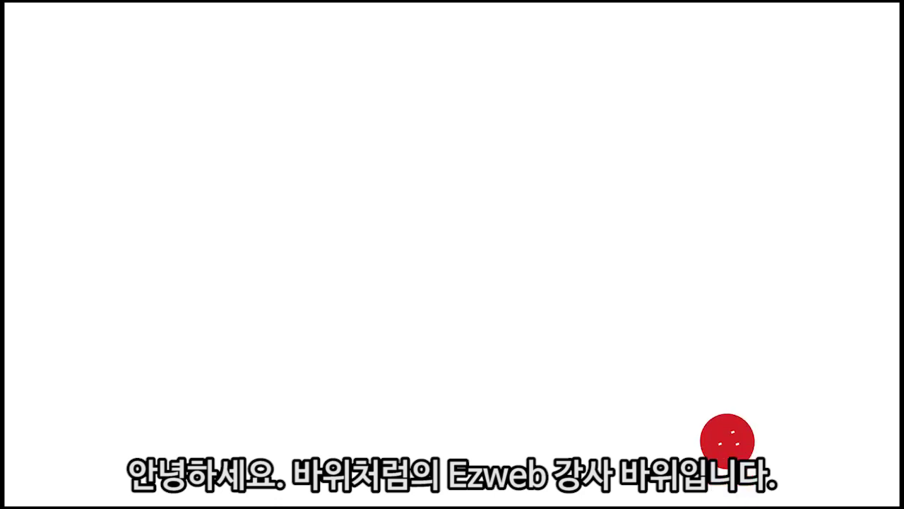
# - Draw a red freehand line across the intro screen with the annotation pen
pyautogui.click(710, 410)
pyautogui.click(663, 366)
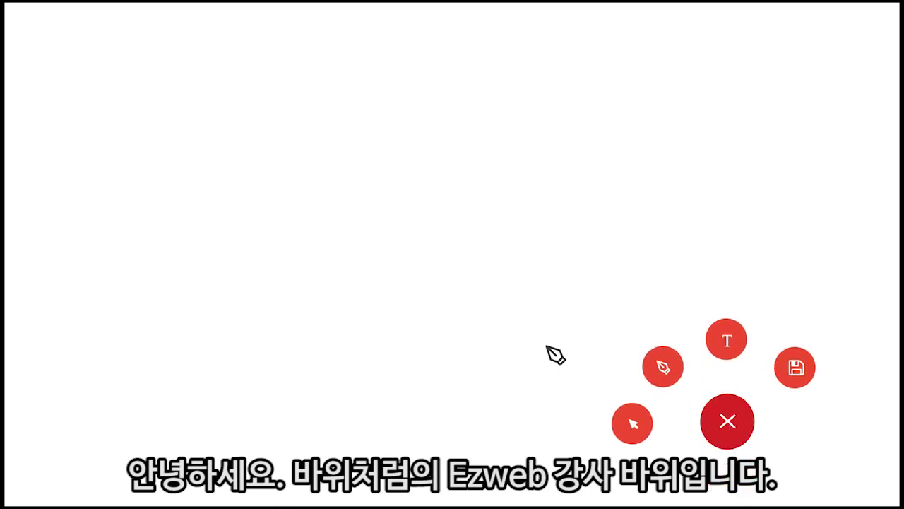
pyautogui.click(295, 292)
pyautogui.click(584, 292)
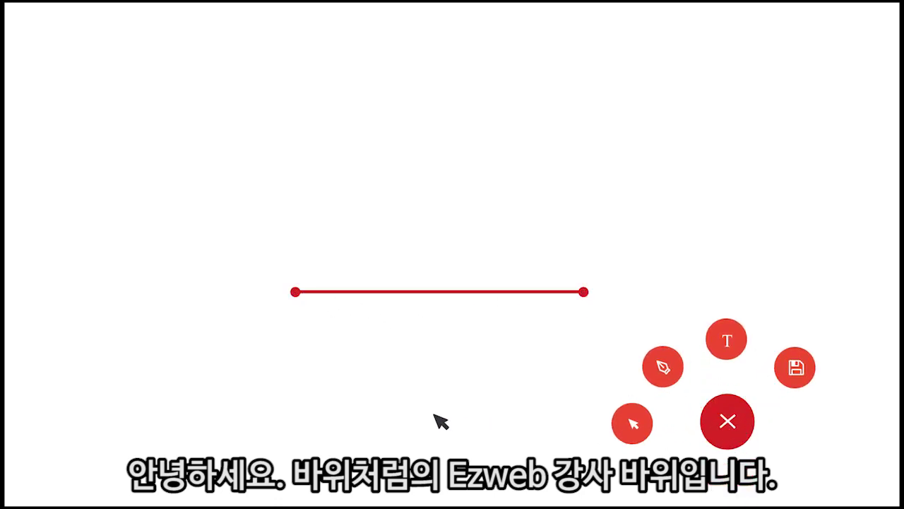
pyautogui.click(287, 322)
pyautogui.write('http://www.youtube.com/c/EasywebPublishing')
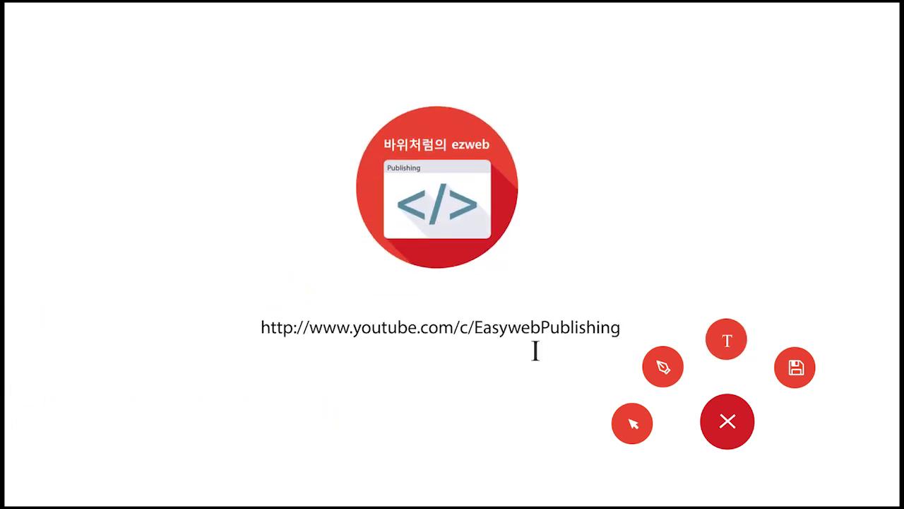
pyautogui.click(799, 369)
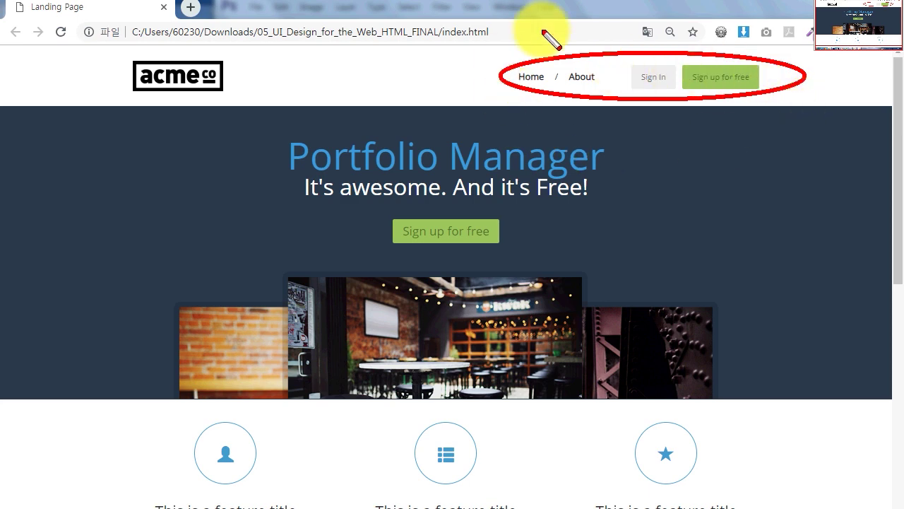
# - Clear the on-screen markings and switch to homepage.psd in Photoshop
pyautogui.press('Escape')
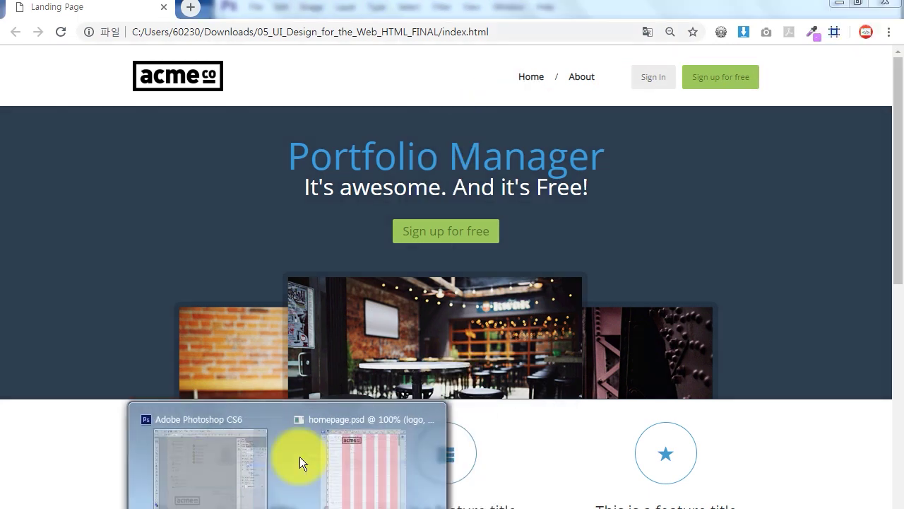
pyautogui.click(301, 469)
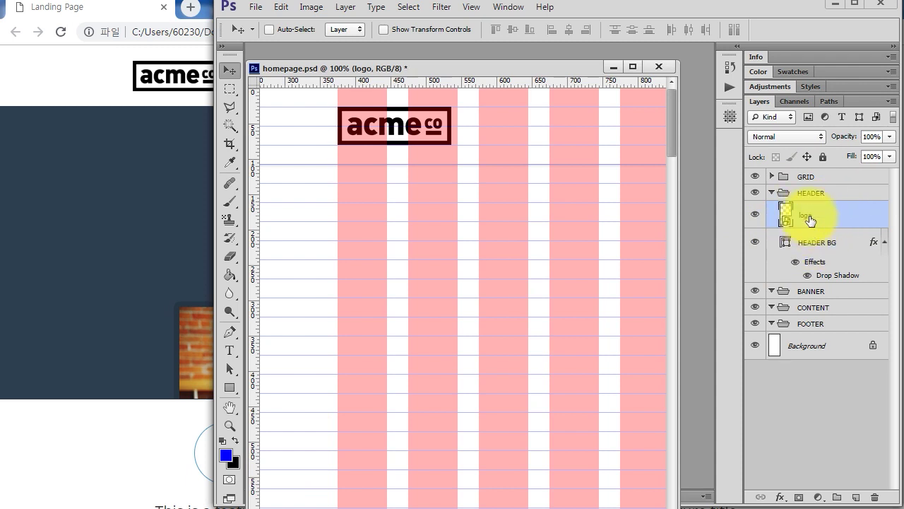
# - Create a new layer group above the HEADER BG layer, dismissing the ad popup
pyautogui.click(820, 244)
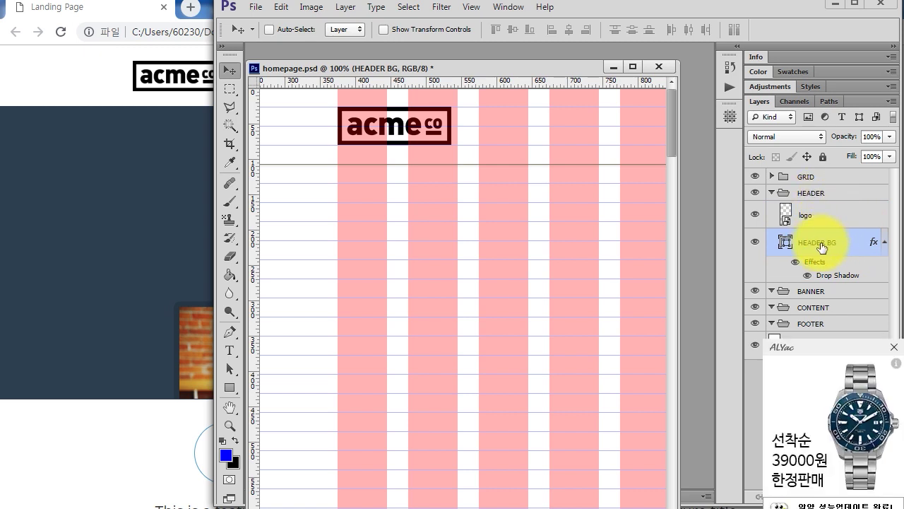
pyautogui.click(894, 347)
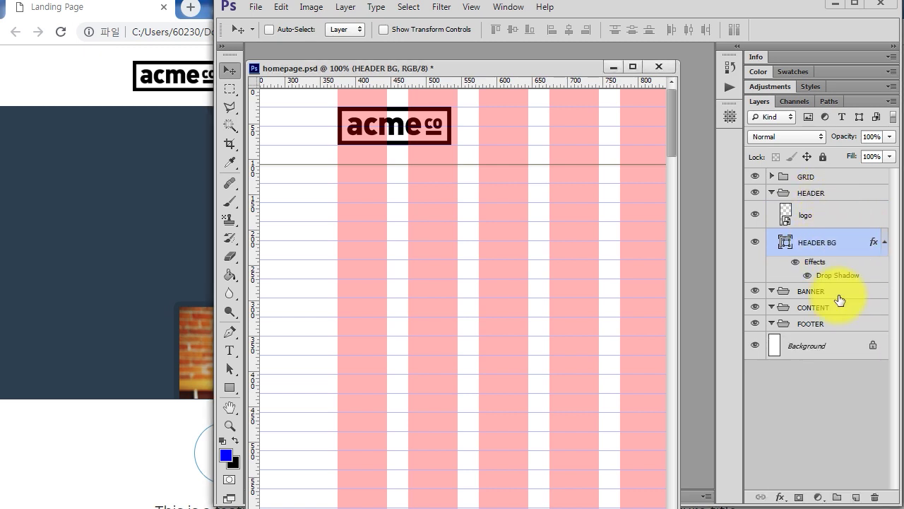
pyautogui.click(837, 497)
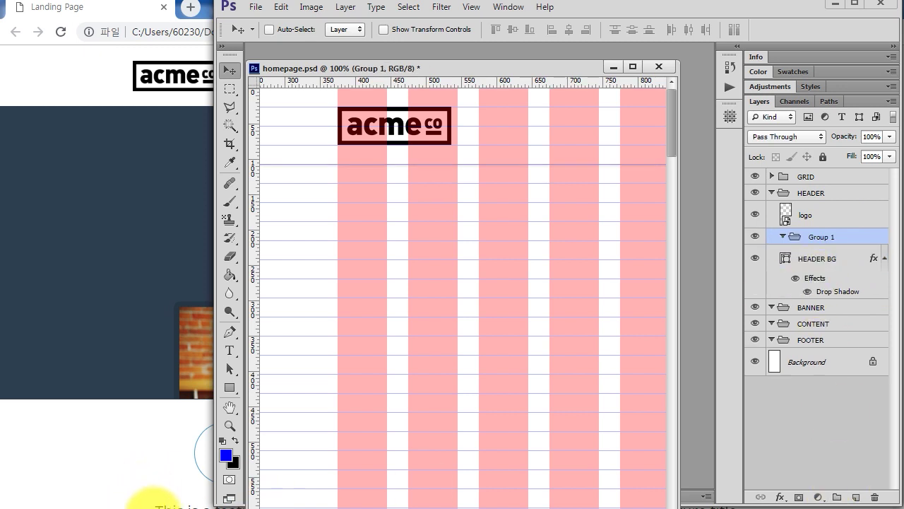
# - Add a NAV heading on a new line in the design notes
pyautogui.click(283, 505)
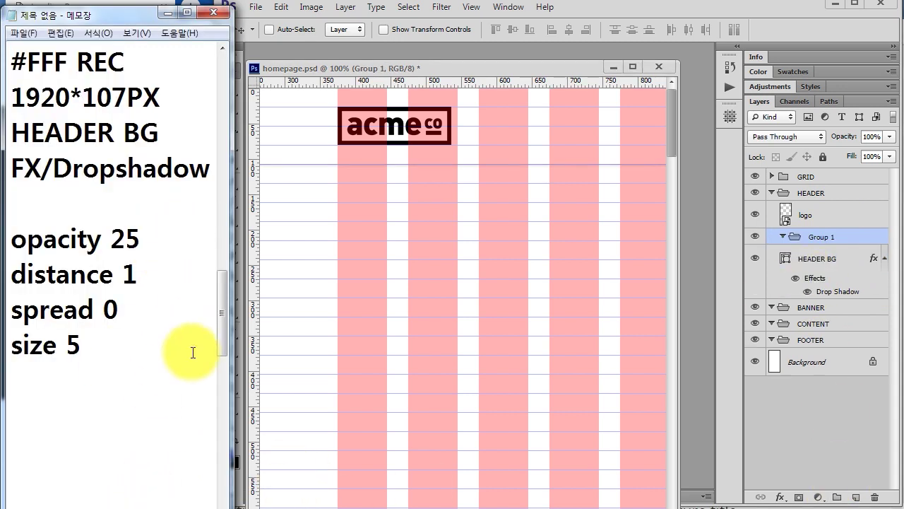
pyautogui.press('Return')
pyautogui.write('NVA')
pyautogui.press('BackSpace')
pyautogui.press('BackSpace')
pyautogui.write('AV')
pyautogui.press('Up')
pyautogui.press('End')
pyautogui.press('Return')
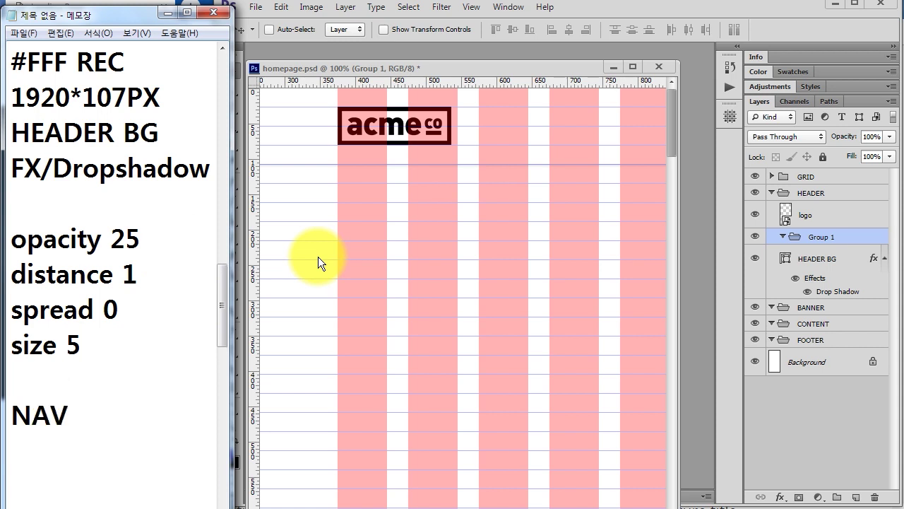
# - Copy the dashed separator line and paste it above NAV in the notes
pyautogui.scroll(-2, 113, 212)
pyautogui.scroll(3, 177, 170)
pyautogui.doubleClick(159, 105)
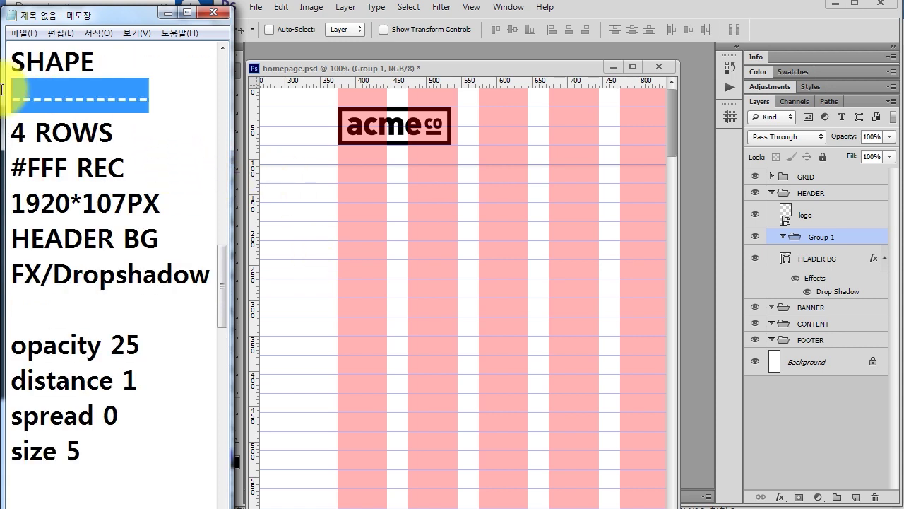
pyautogui.hotkey('ctrl', 'c')
pyautogui.scroll(-3, 131, 244)
pyautogui.click(44, 170)
pyautogui.hotkey('ctrl', 'v')
pyautogui.moveTo(71, 204); pyautogui.dragTo(5, 204)
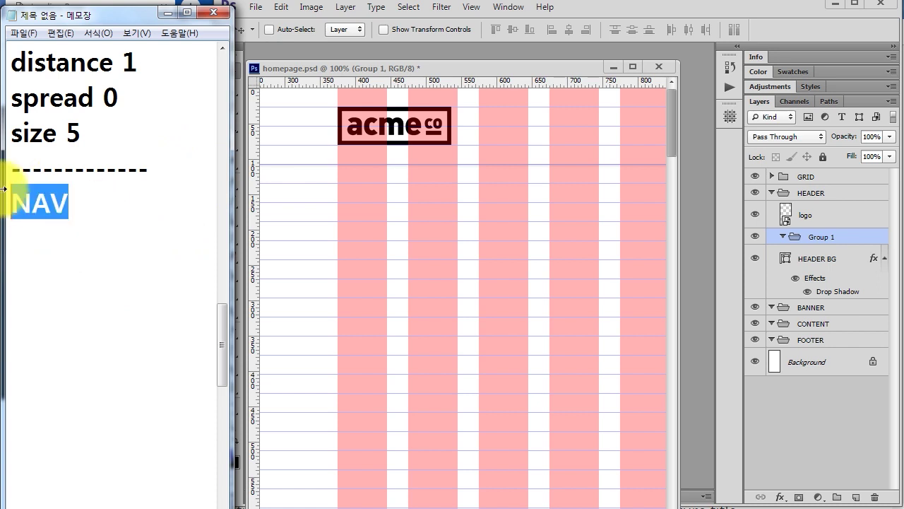
# - Rename Group 1 to NAV and check its place among the HEADER layers
pyautogui.doubleClick(822, 236)
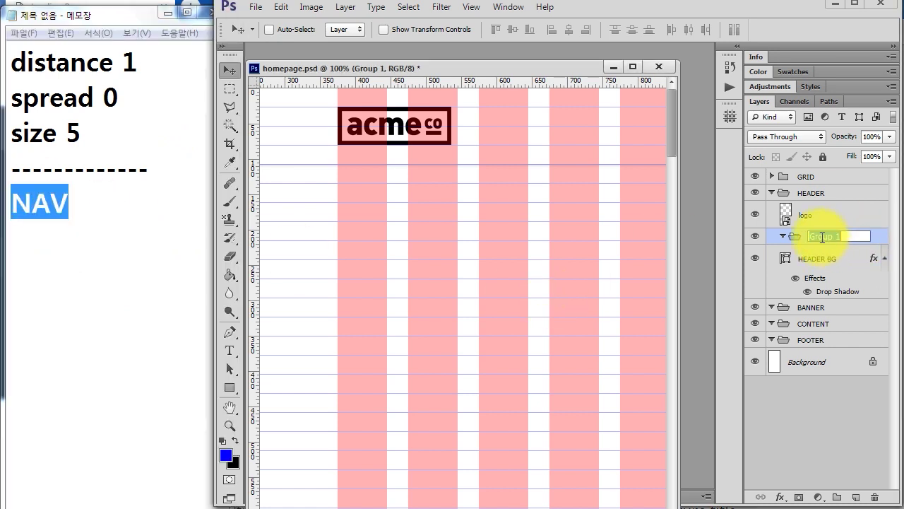
pyautogui.write('NAV')
pyautogui.press('Return')
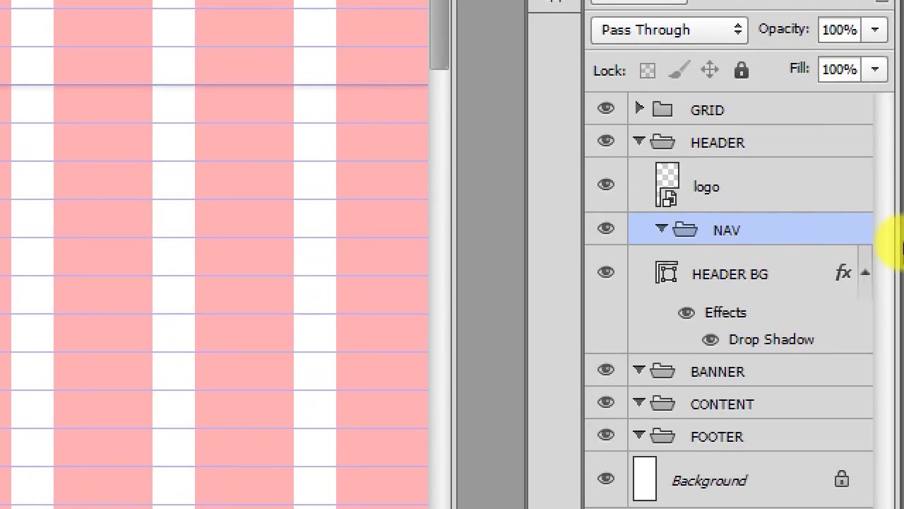
pyautogui.click(722, 281)
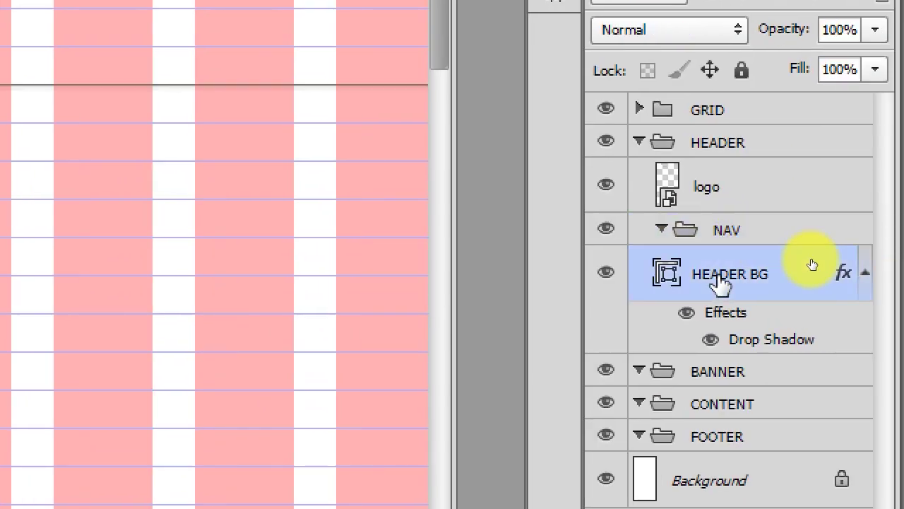
pyautogui.click(713, 154)
pyautogui.click(715, 195)
pyautogui.click(733, 235)
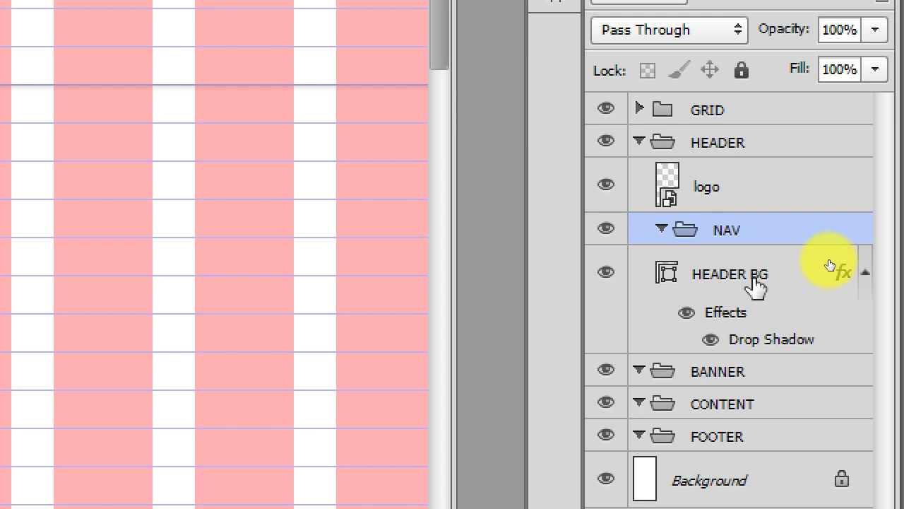
pyautogui.click(669, 272)
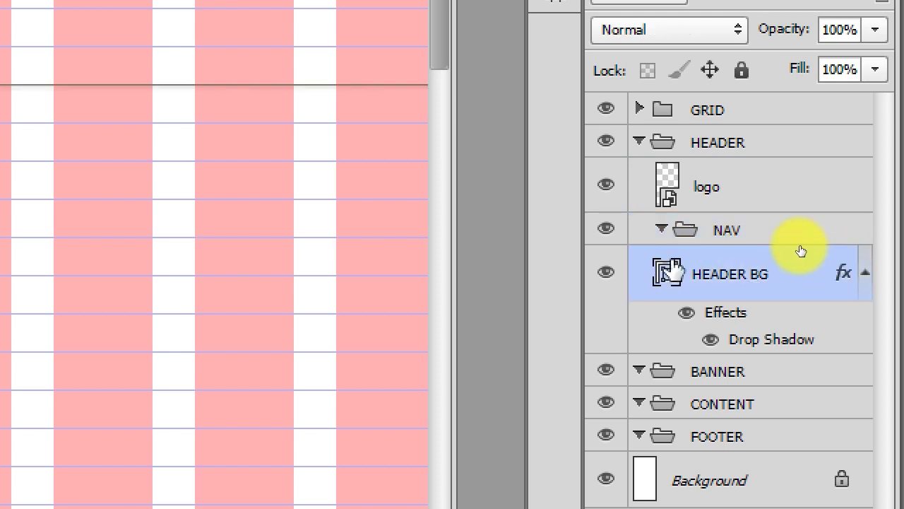
pyautogui.click(757, 196)
pyautogui.click(767, 241)
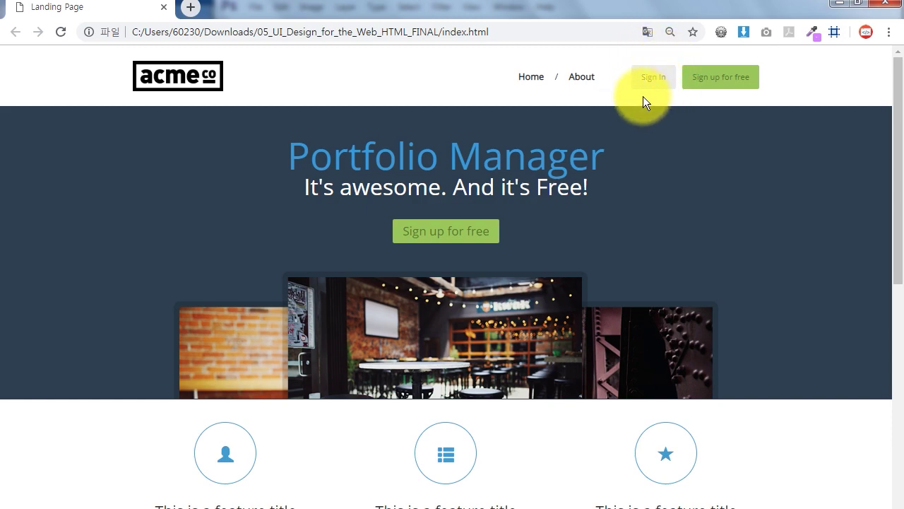
pyautogui.hotkey('alt', 'Tab')
pyautogui.moveTo(613, 224); pyautogui.dragTo(525, 222)
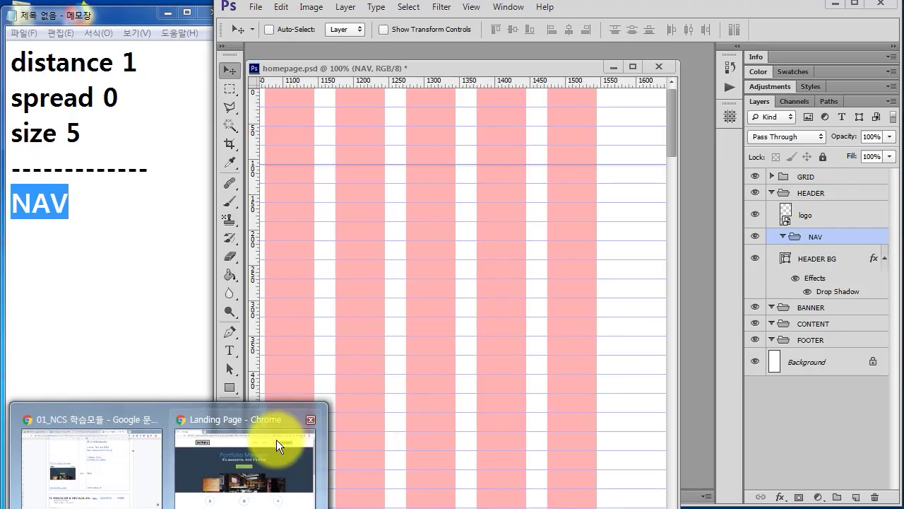
pyautogui.click(277, 441)
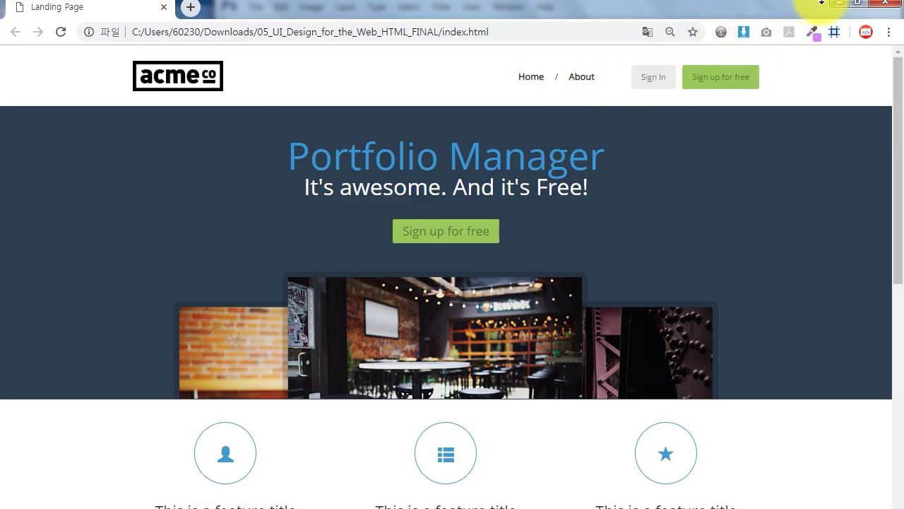
pyautogui.click(839, 4)
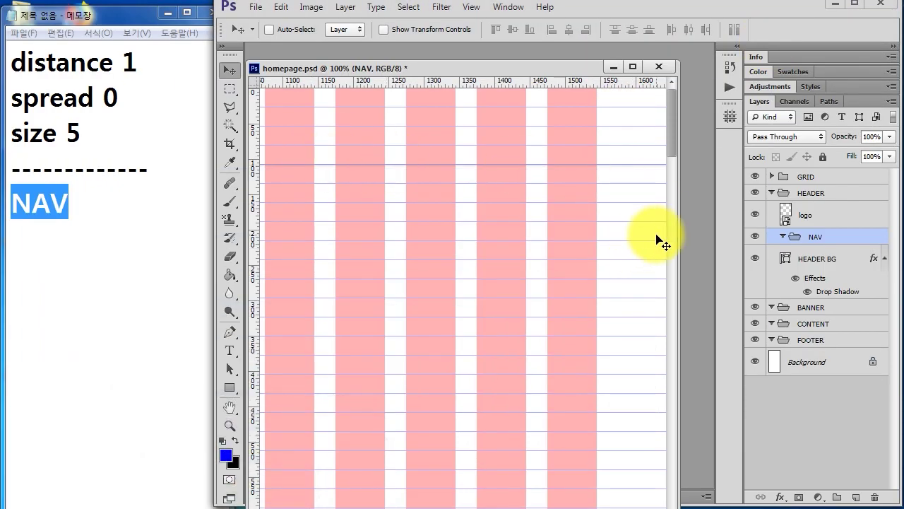
# - Paste the dashed separator line below NAV in the notes
pyautogui.click(161, 171)
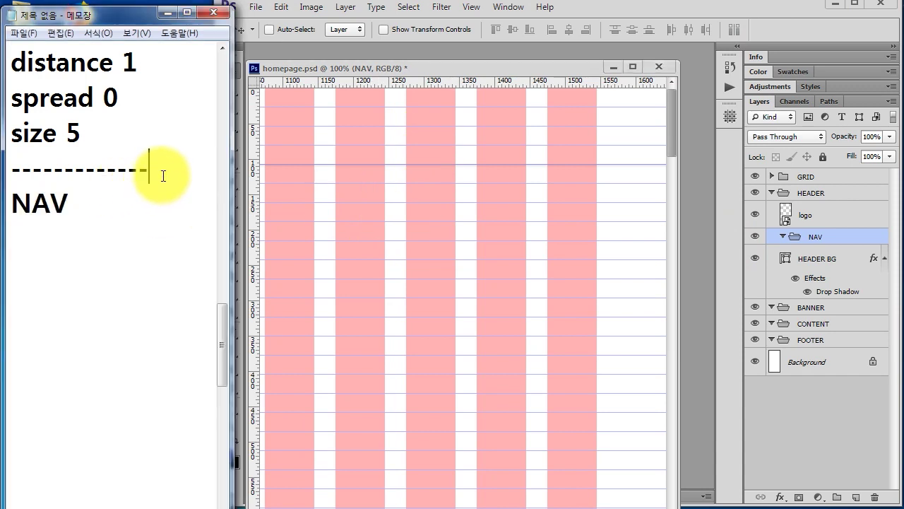
pyautogui.doubleClick(91, 177)
pyautogui.hotkey('ctrl', 'c')
pyautogui.click(123, 245)
pyautogui.hotkey('ctrl', 'v')
pyautogui.press('Return')
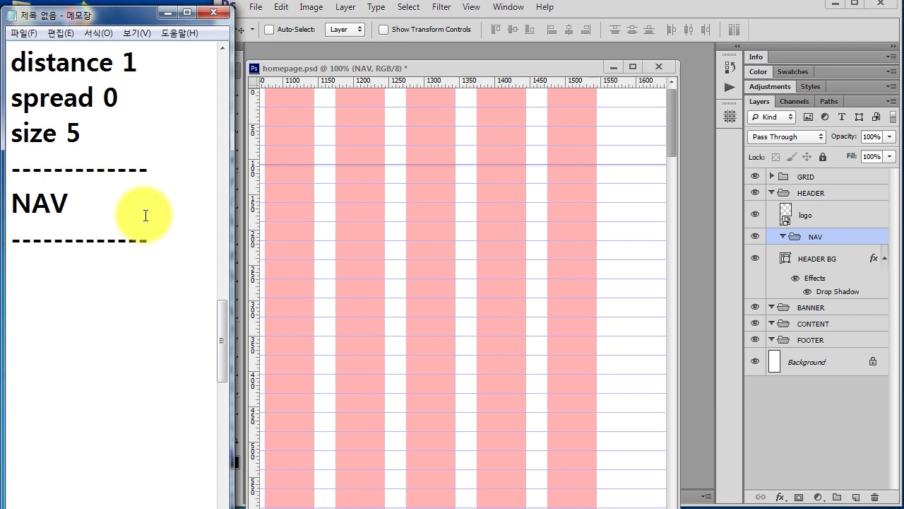
# - Note the corner roundness '모서리의 둥글기' as 3PX under the separator
pyautogui.write('ㅁ')
pyautogui.press('BackSpace')
pyautogui.write('모서리의 둥글기')
pyautogui.press('Return')
pyautogui.write('3PX')
pyautogui.press('Return')
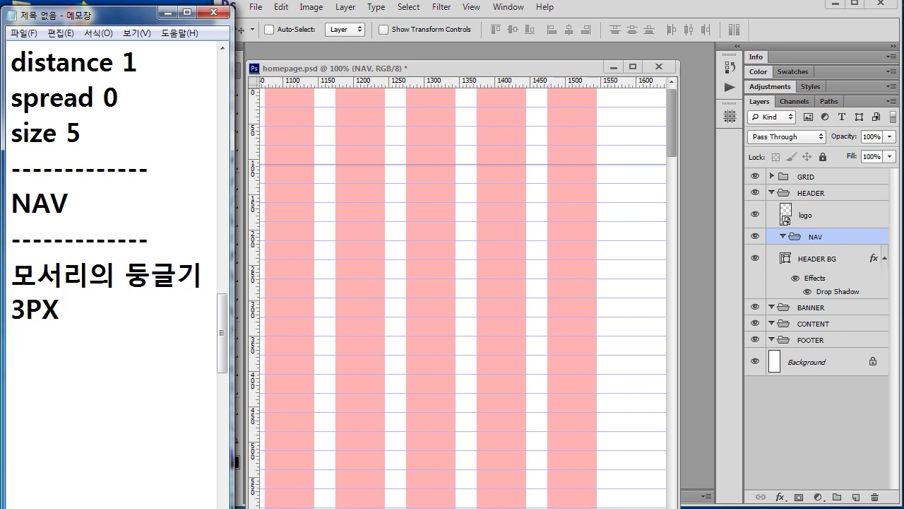
# - Return to Photoshop and choose the Rectangle tool, showing its other shape options
pyautogui.click(464, 79)
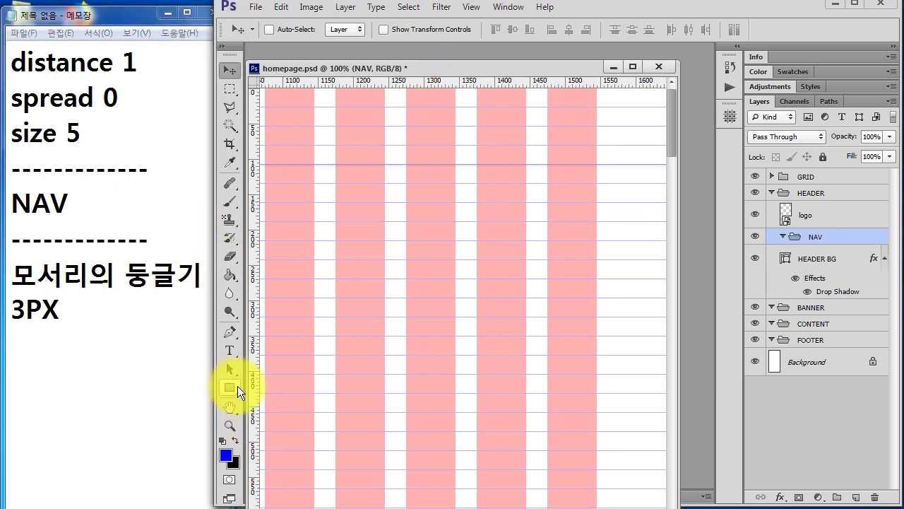
pyautogui.click(231, 388)
pyautogui.rightClick(231, 386)
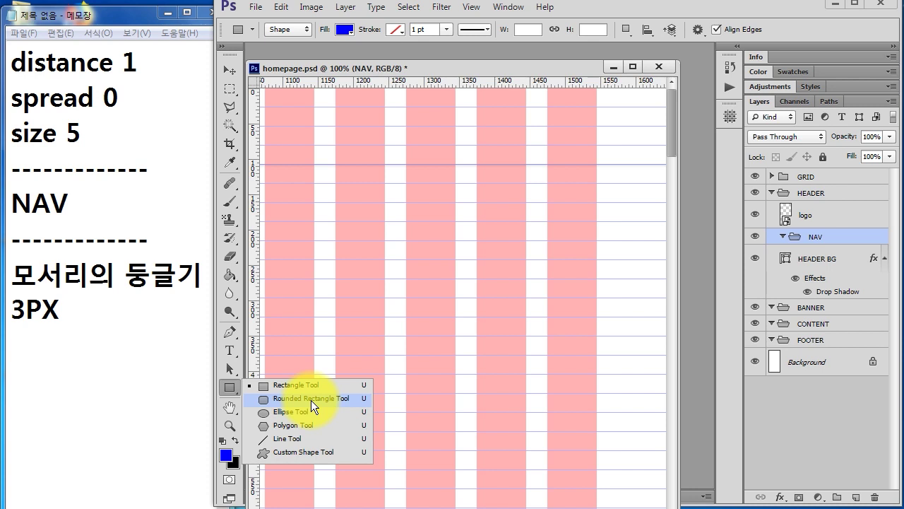
# - Set the Rounded Rectangle tool's radius to 3 px and drag a shape near the page top
pyautogui.click(311, 399)
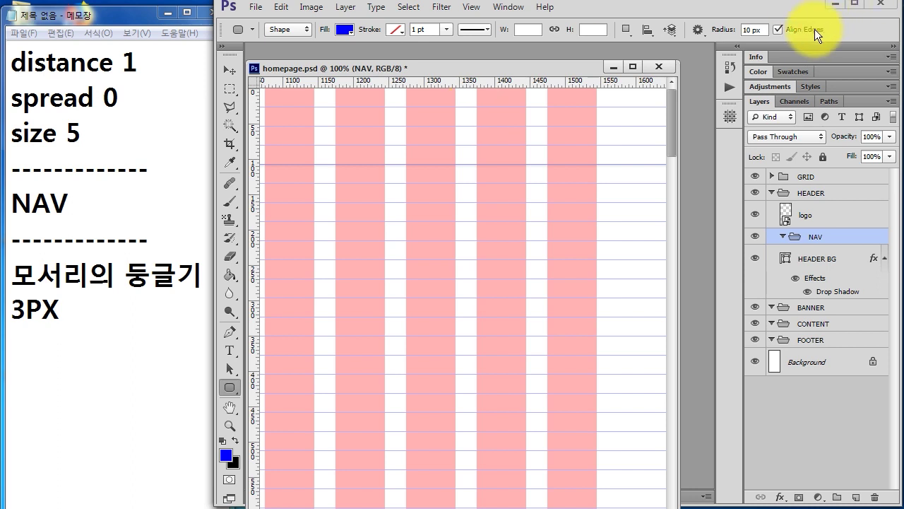
pyautogui.click(729, 36)
pyautogui.write('3')
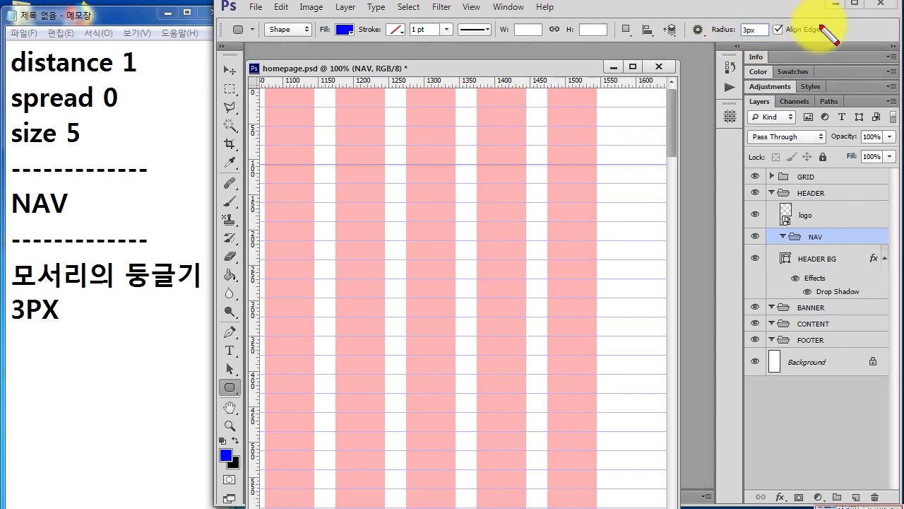
pyautogui.moveTo(763, 10); pyautogui.dragTo(783, 44)
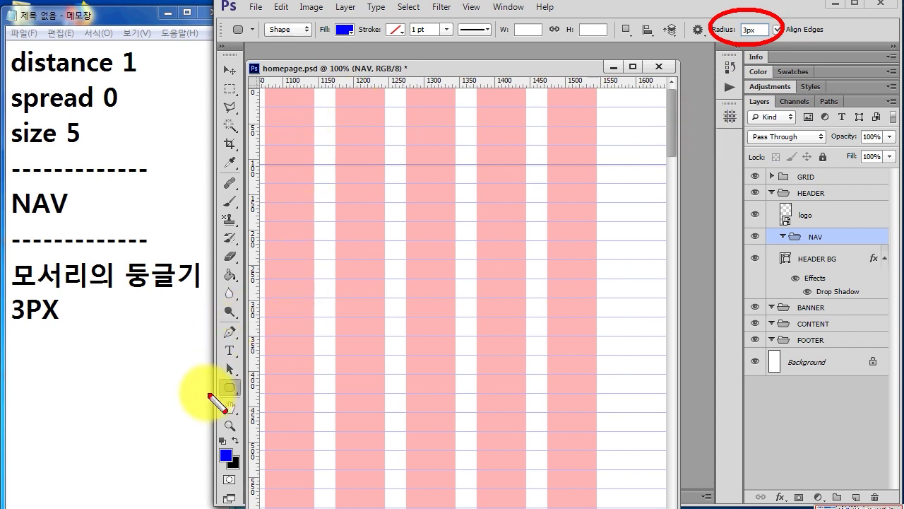
pyautogui.press('Escape')
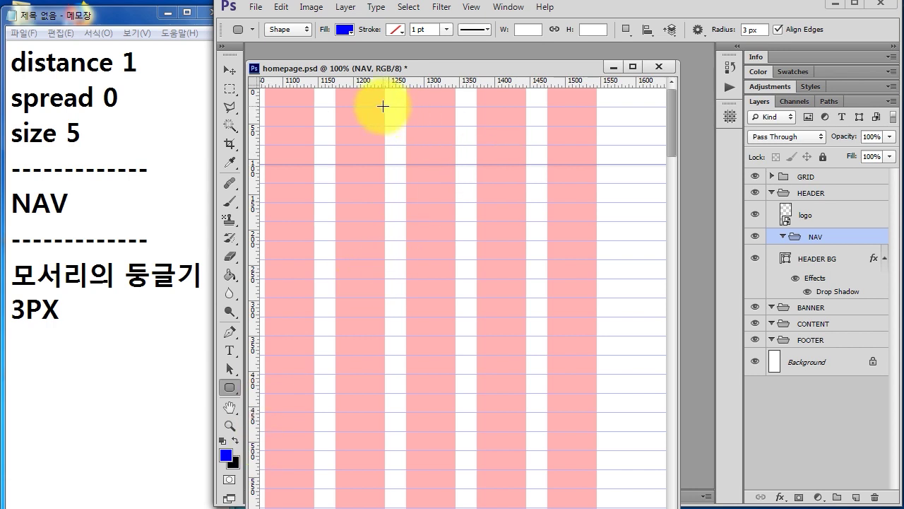
pyautogui.moveTo(385, 107); pyautogui.dragTo(472, 144)
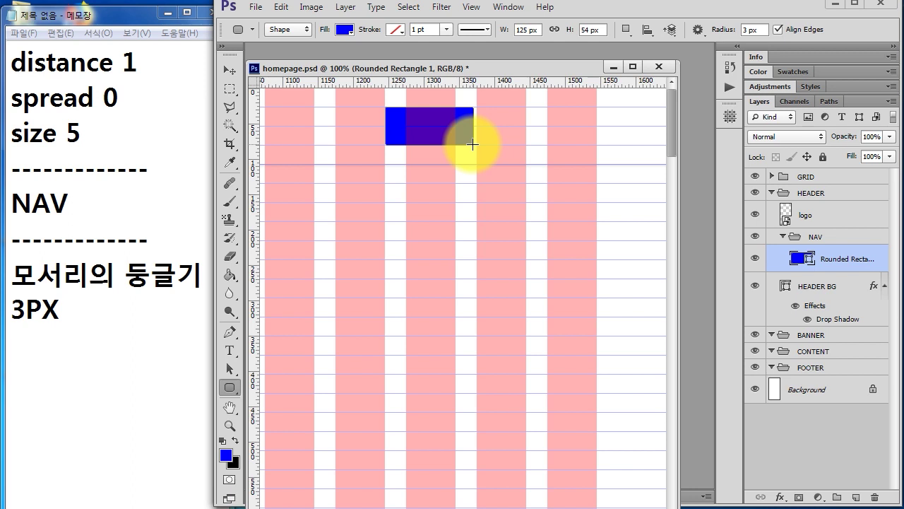
# - Record the colour EBEBEB in the notes, then open the rounded rectangle's fill colour
pyautogui.click(106, 320)
pyautogui.press('Return')
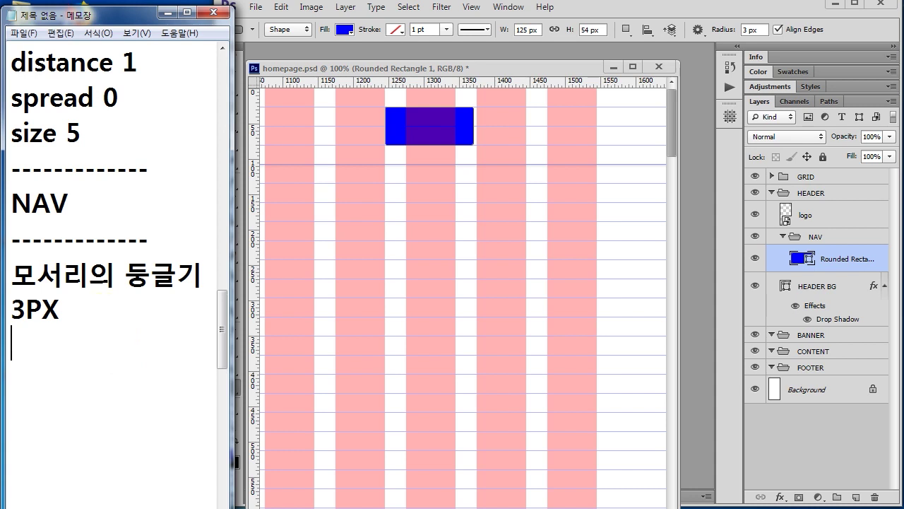
pyautogui.write('3V3')
pyautogui.press('BackSpace')
pyautogui.press('BackSpace')
pyautogui.press('BackSpace')
pyautogui.write('ㄷㅠㄷ')
pyautogui.press('BackSpace')
pyautogui.write('EBEBEB')
pyautogui.press('Return')
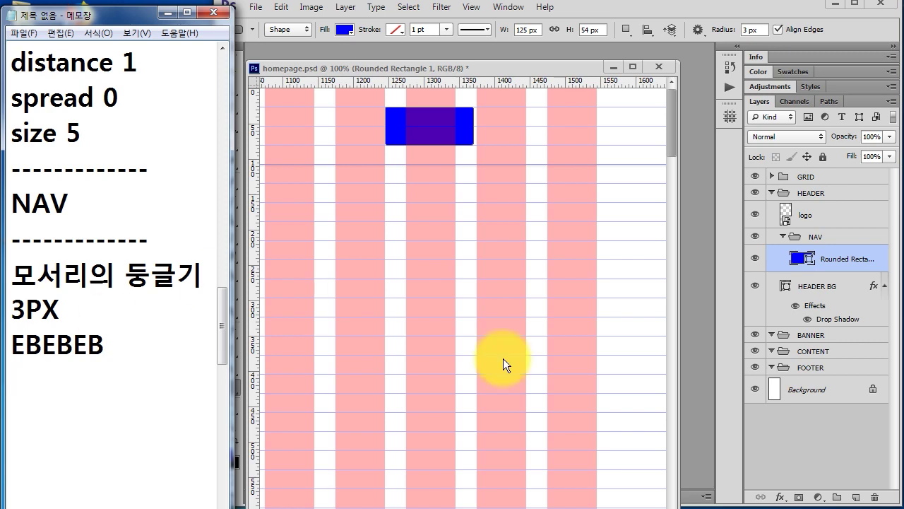
pyautogui.doubleClick(798, 258)
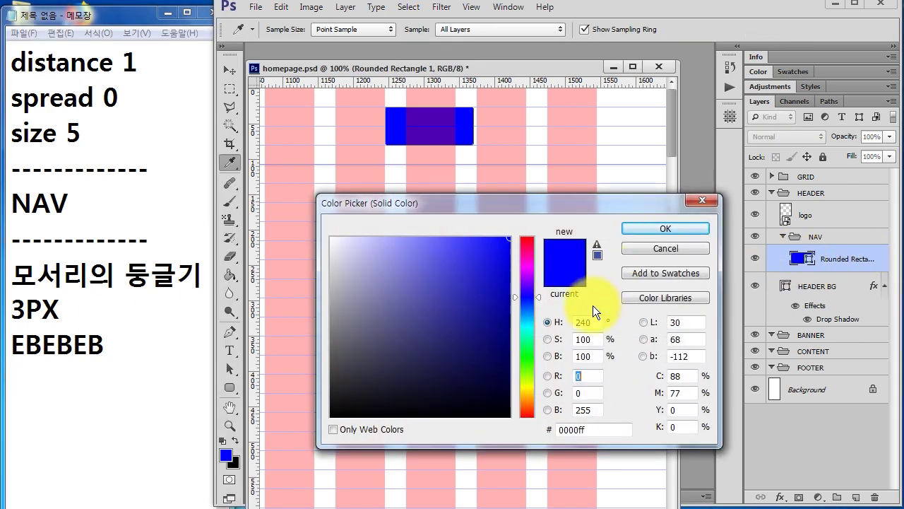
# - Fill the rounded rectangle with EBEBEB, zoom to 200%, and launch Illustrator CS6
pyautogui.doubleClick(596, 429)
pyautogui.write('EBEBEB')
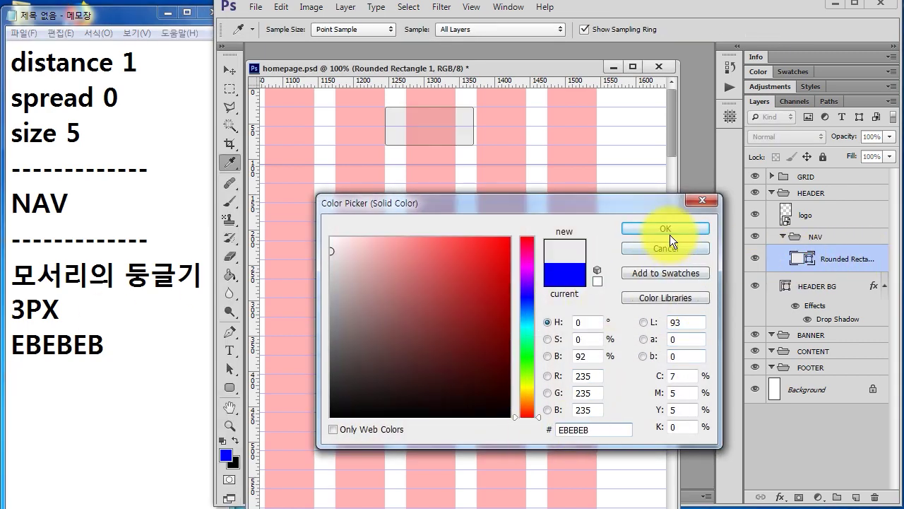
pyautogui.click(669, 233)
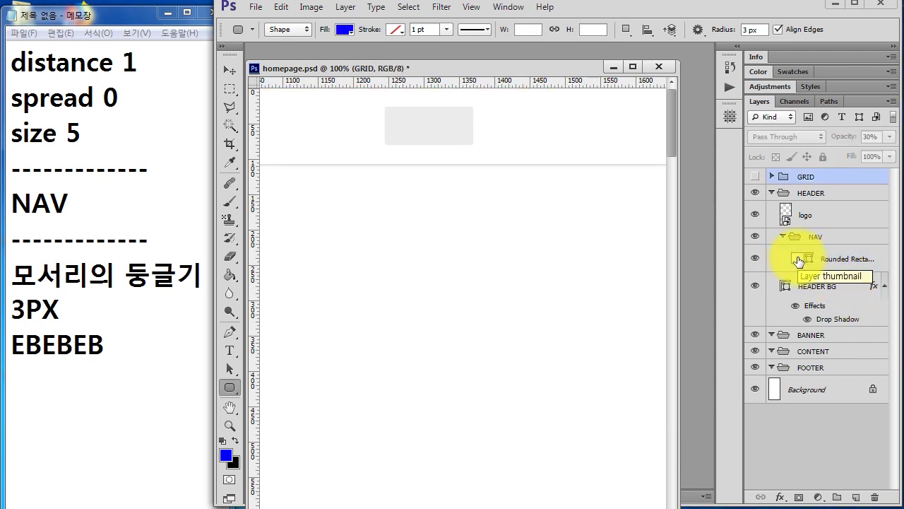
pyautogui.hotkey('ctrl', '+')
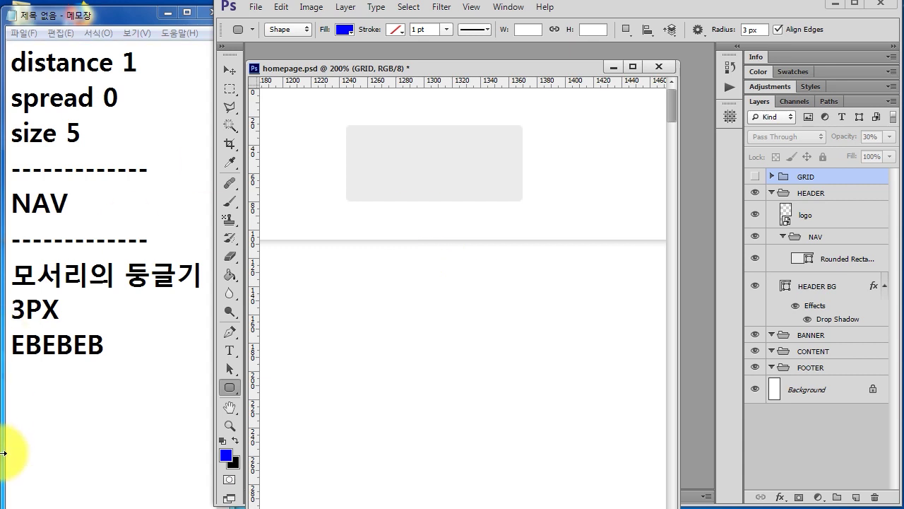
pyautogui.click(18, 503)
pyautogui.click(92, 242)
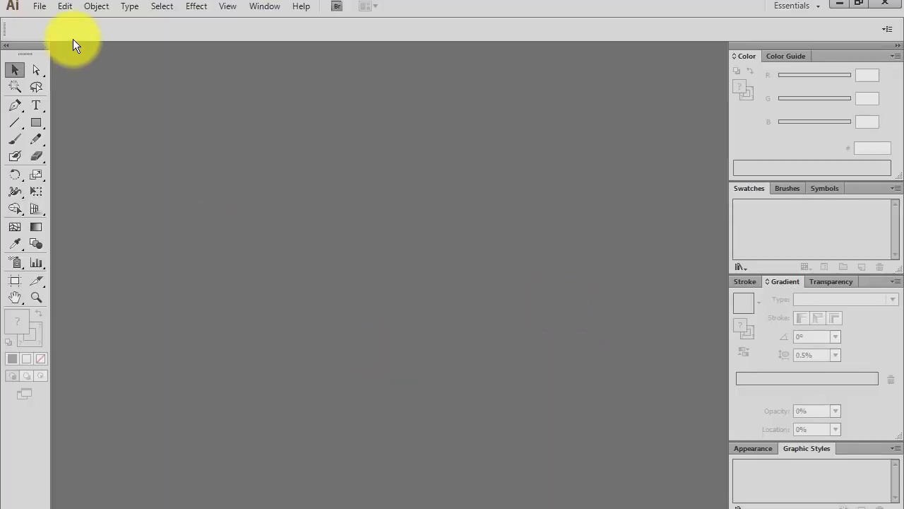
# - Create a new 1920 × 1080 px Illustrator document
pyautogui.click(40, 10)
pyautogui.click(58, 22)
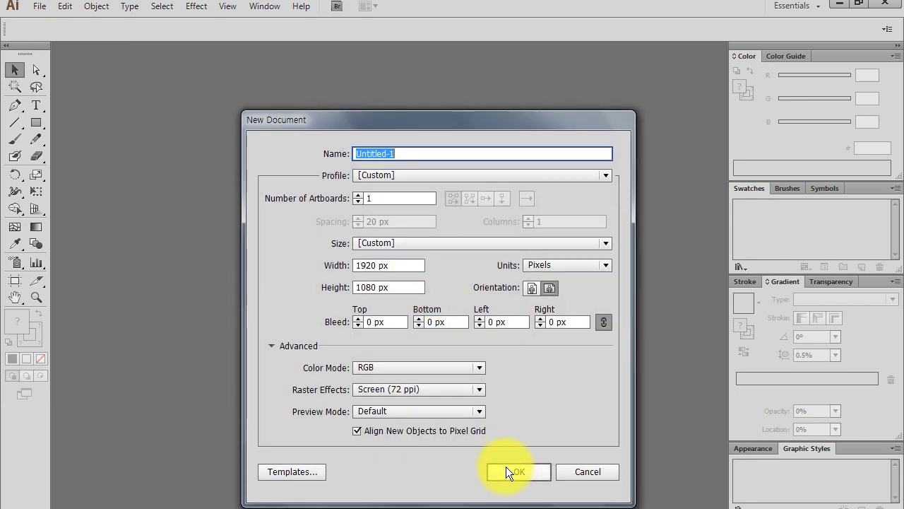
pyautogui.click(506, 468)
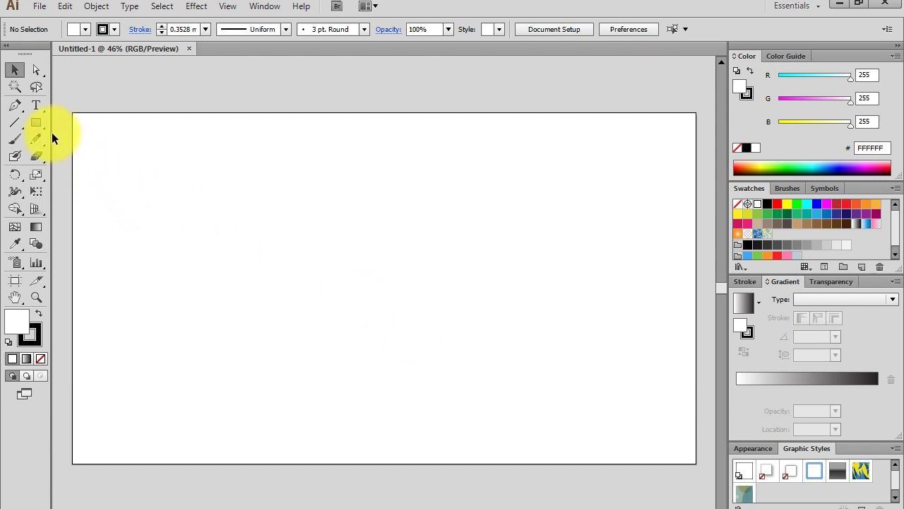
# - Draw a large rounded rectangle on the artboard, adjusting its corner rounding with arrow keys
pyautogui.moveTo(29, 120); pyautogui.dragTo(83, 139)
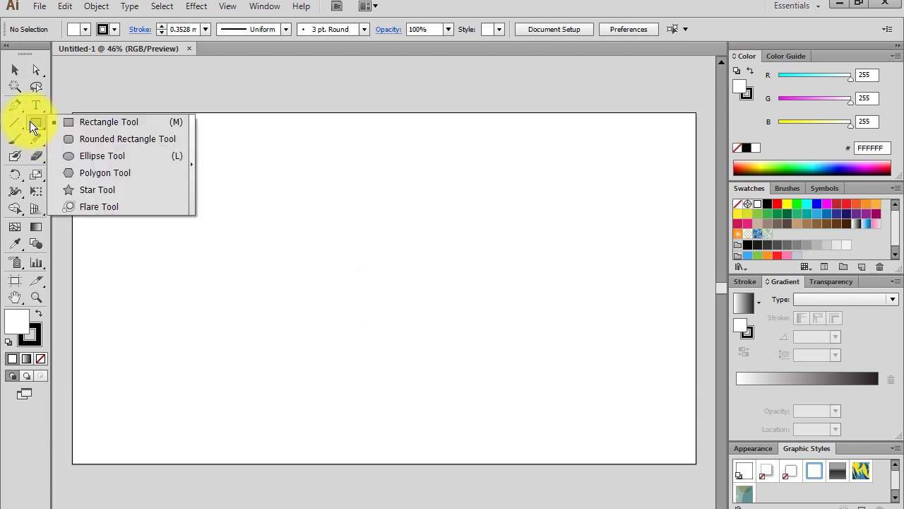
pyautogui.click(94, 139)
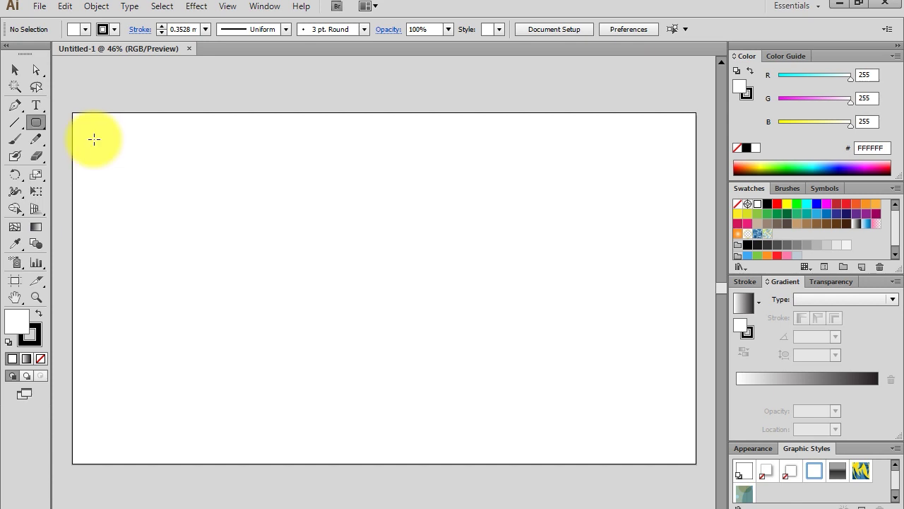
pyautogui.click(247, 201)
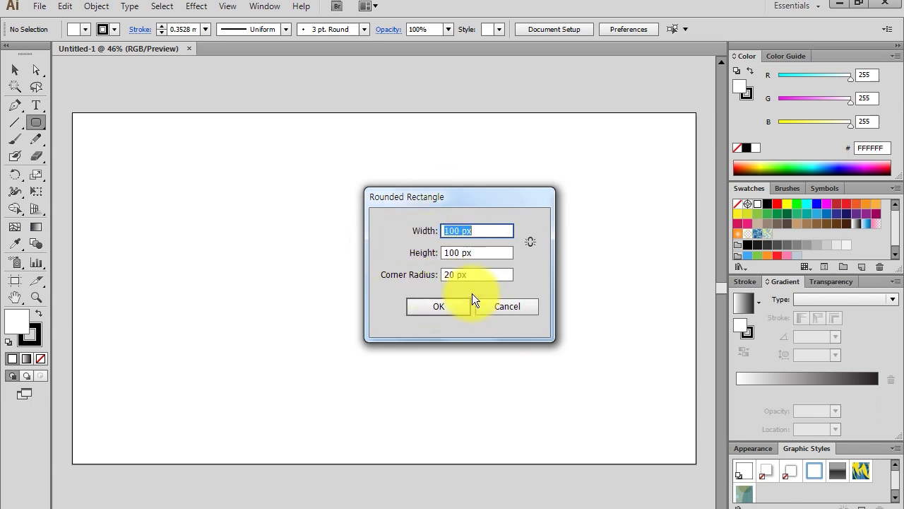
pyautogui.click(515, 306)
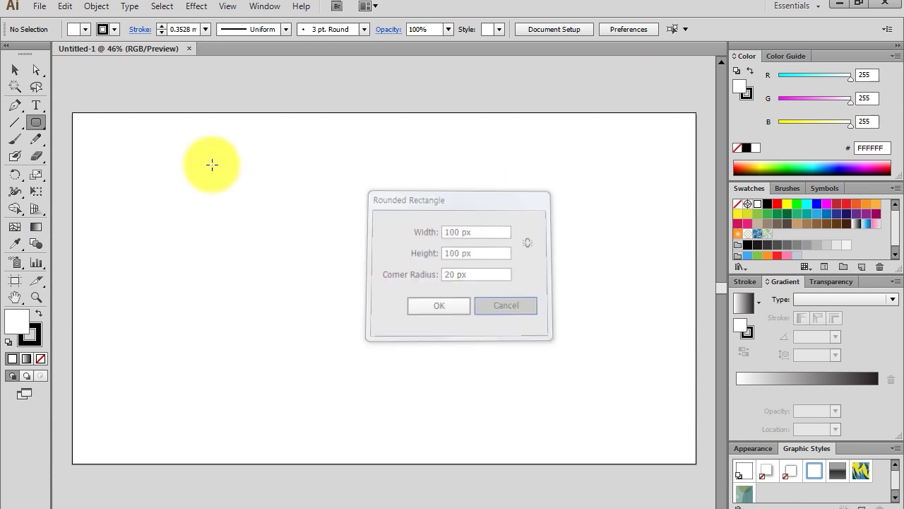
pyautogui.moveTo(192, 181)
pyautogui.mouseDown()
pyautogui.moveTo(387, 323)
pyautogui.moveTo(258, 269)
pyautogui.moveTo(341, 340)
pyautogui.moveTo(389, 359)
pyautogui.moveTo(353, 319)
pyautogui.moveTo(387, 351)
pyautogui.moveTo(382, 334)
pyautogui.mouseUp()
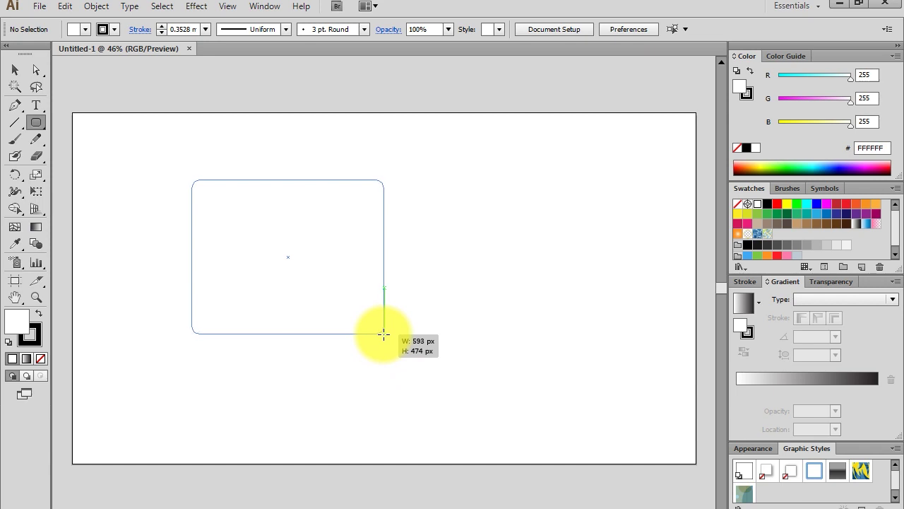
pyautogui.press('Up')
pyautogui.press('Up')
pyautogui.press('Up')
pyautogui.press('Up')
pyautogui.press('Up')
pyautogui.press('Up')
pyautogui.press('Up')
pyautogui.press('Up')
pyautogui.press('Up')
pyautogui.press('Up')
pyautogui.press('Up')
pyautogui.press('Up')
pyautogui.press('Up')
pyautogui.press('Up')
pyautogui.press('Up')
pyautogui.press('Down')
pyautogui.press('Down')
pyautogui.press('Down')
pyautogui.press('Down')
pyautogui.press('Down')
pyautogui.press('Down')
pyautogui.press('Down')
pyautogui.press('Down')
pyautogui.press('Down')
pyautogui.press('Down')
pyautogui.press('Down')
pyautogui.press('Up')
pyautogui.press('Up')
pyautogui.press('Up')
pyautogui.press('Up')
pyautogui.press('Up')
pyautogui.press('Up')
pyautogui.press('Up')
pyautogui.press('Down')
pyautogui.press('Down')
pyautogui.press('Down')
pyautogui.press('Down')
pyautogui.press('Down')
pyautogui.press('Down')
pyautogui.press('Down')
pyautogui.press('Down')
pyautogui.press('Down')
pyautogui.moveTo(384, 334); pyautogui.dragTo(384, 334)
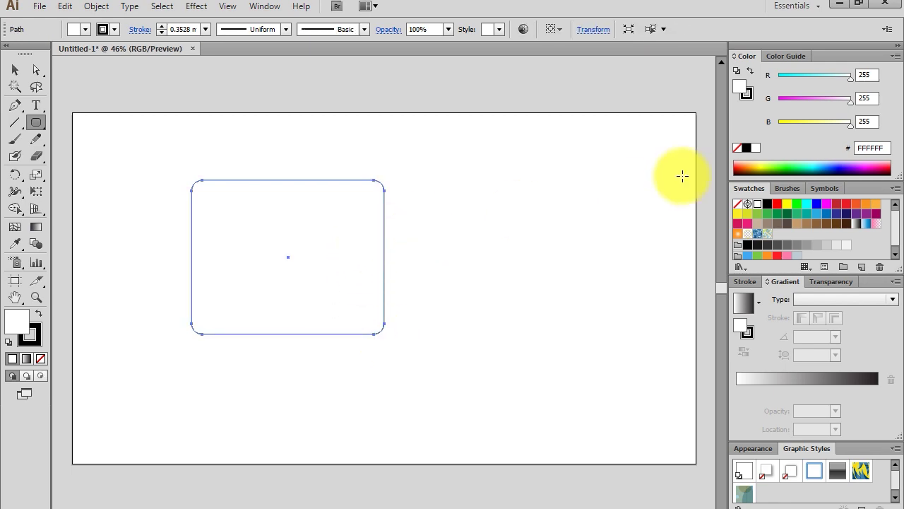
# - Save homepage.psd, then open Homepage.jpg and pan to its header with the lock icon
pyautogui.click(841, 2)
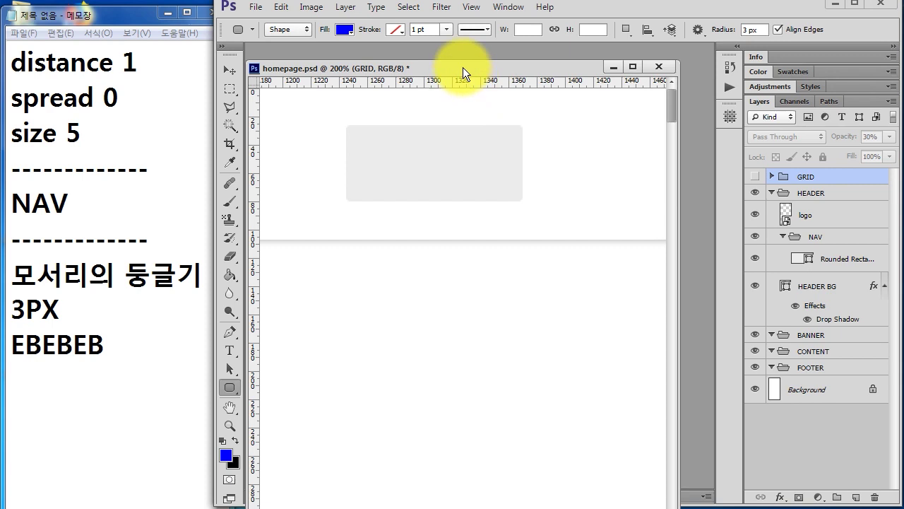
pyautogui.hotkey('ctrl', 's')
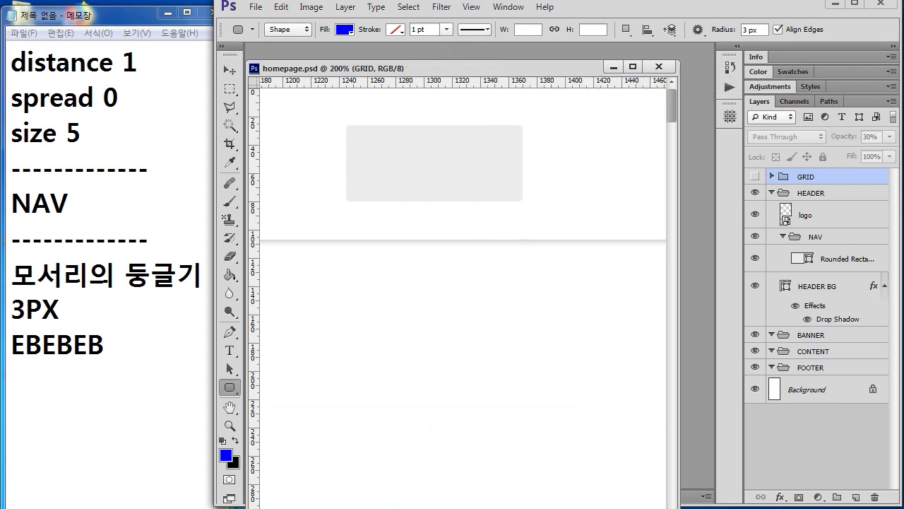
pyautogui.moveTo(452, 486)
pyautogui.click(473, 454)
pyautogui.click(329, 195)
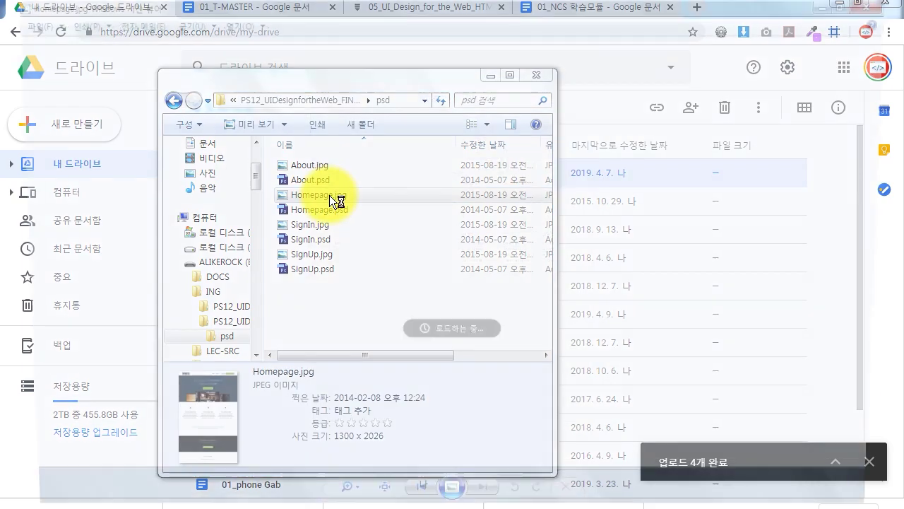
pyautogui.scroll(3, 568, 235)
pyautogui.scroll(2, 566, 221)
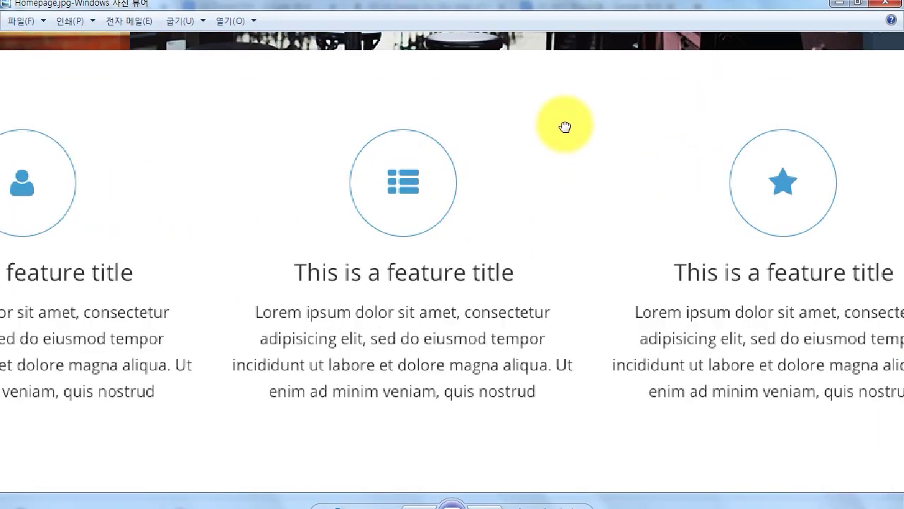
pyautogui.moveTo(566, 125); pyautogui.dragTo(571, 448)
pyautogui.scroll(-1, 742, 272)
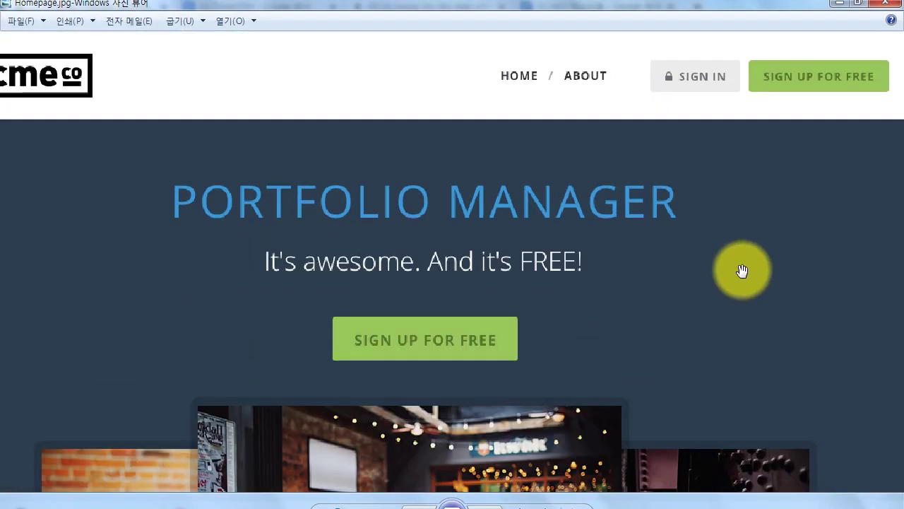
pyautogui.moveTo(657, 61); pyautogui.dragTo(678, 92)
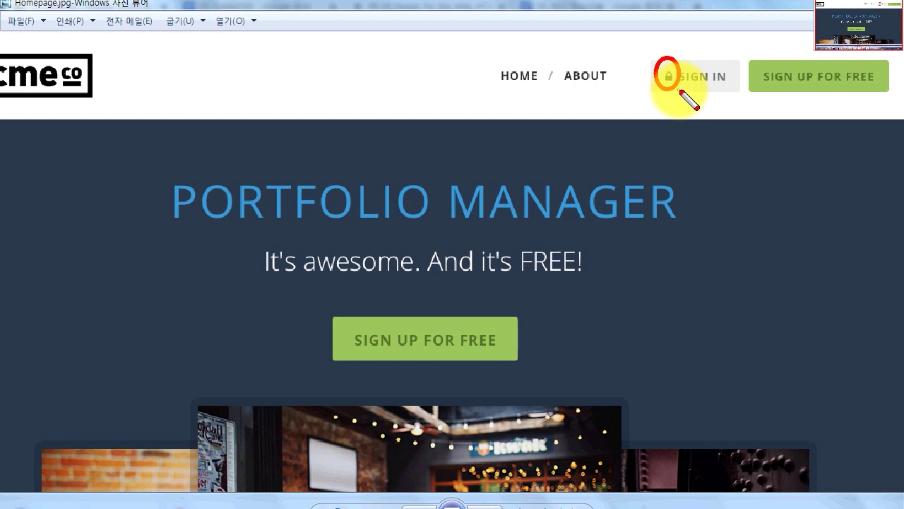
# - Paste a dashed divider on its own line below EBEBEB in the notes
pyautogui.click(381, 503)
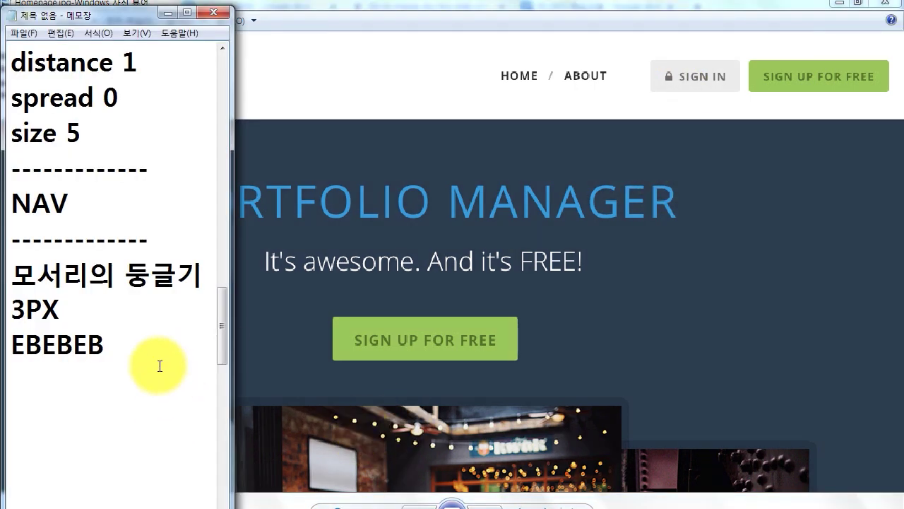
pyautogui.doubleClick(167, 238)
pyautogui.hotkey('ctrl', 'c')
pyautogui.click(167, 346)
pyautogui.hotkey('ctrl', 'v')
pyautogui.click(104, 346)
pyautogui.press('Return')
pyautogui.click(177, 382)
pyautogui.press('Return')
pyautogui.press('Return')
pyautogui.press('Return')
pyautogui.press('Return')
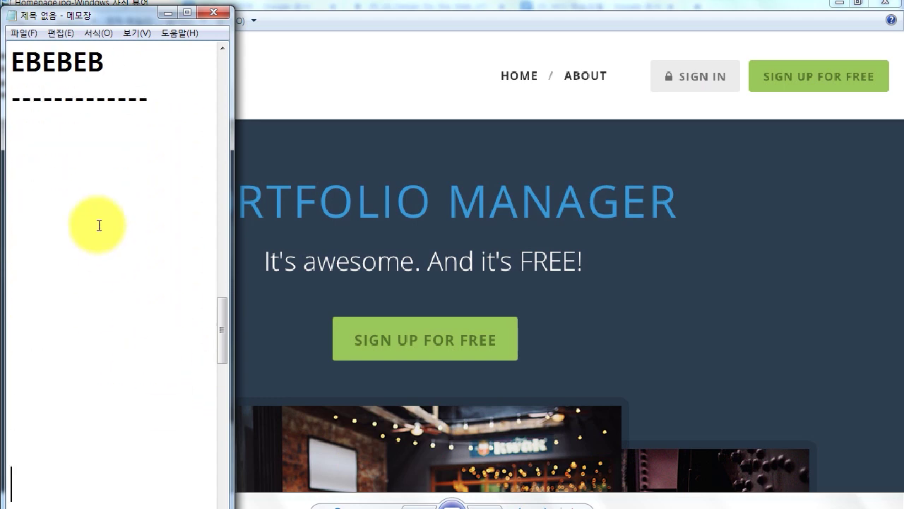
# - Note fontawesome.com below the divider, widen Notepad to fit it, and return to Chrome
pyautogui.click(59, 117)
pyautogui.write('F')
pyautogui.press('BackSpace')
pyautogui.press('BackSpace')
pyautogui.press('BackSpace')
pyautogui.write('fontaweso')
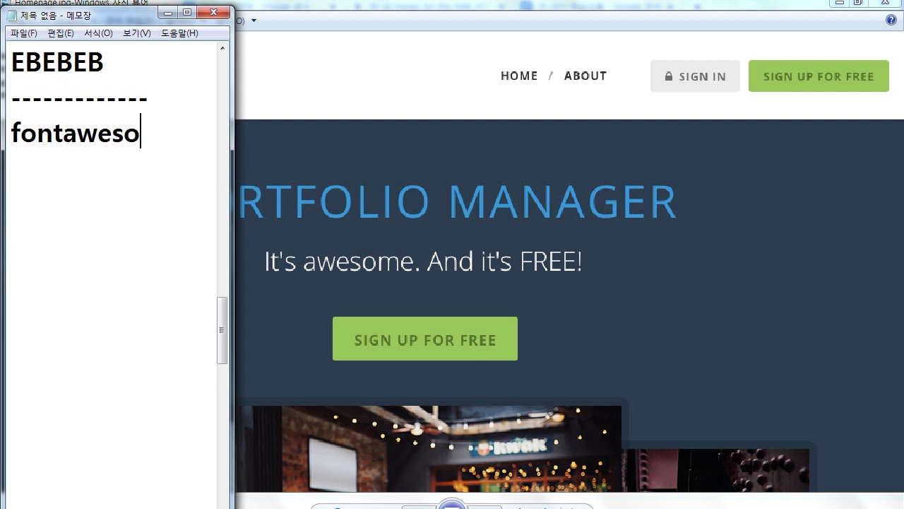
pyautogui.write('me.com')
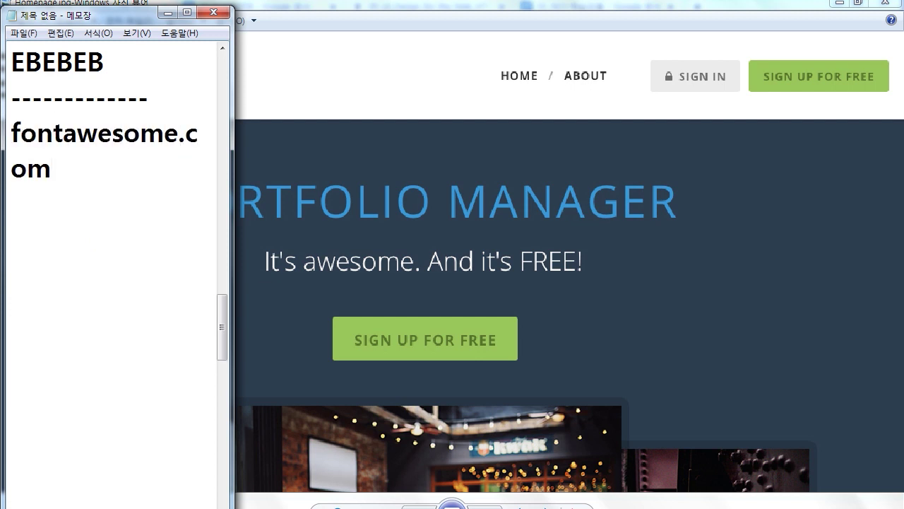
pyautogui.moveTo(233, 168); pyautogui.dragTo(281, 168)
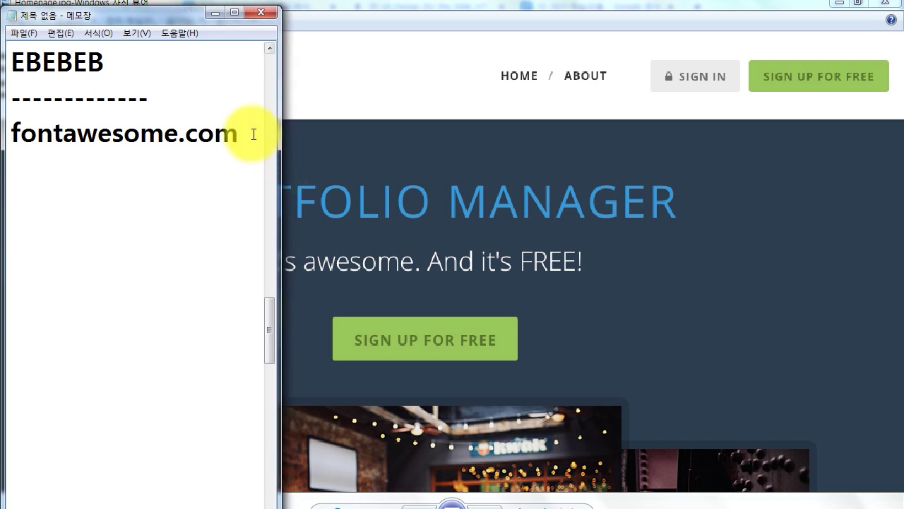
pyautogui.moveTo(254, 134); pyautogui.dragTo(12, 135)
pyautogui.click(165, 239)
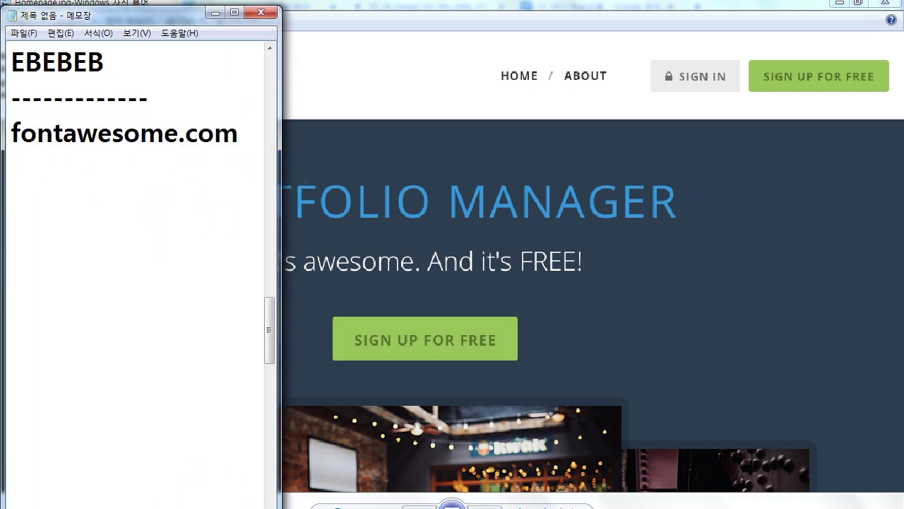
pyautogui.click(127, 488)
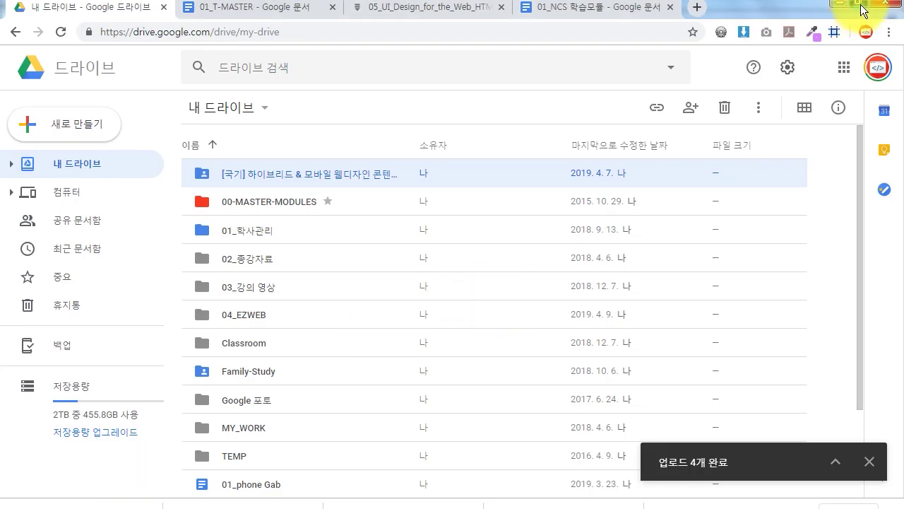
# - Shrink Chrome beside the Notepad notes and load fontawesome.com in a new tab
pyautogui.click(857, 5)
pyautogui.moveTo(212, 69); pyautogui.dragTo(264, 64)
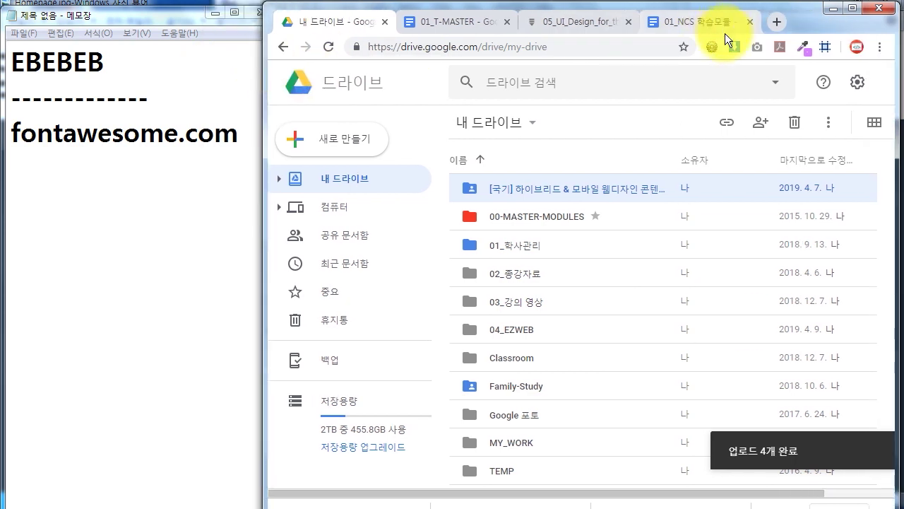
pyautogui.click(774, 18)
pyautogui.hotkey('ctrl', 'v')
pyautogui.press('Return')
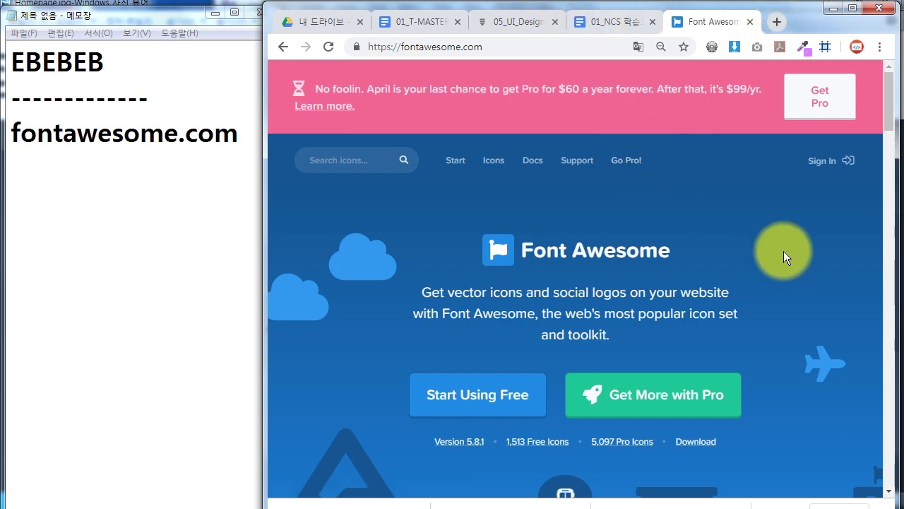
# - Scroll through the Font Awesome homepage, then maximize the browser window
pyautogui.scroll(-3, 784, 250)
pyautogui.scroll(-2, 798, 261)
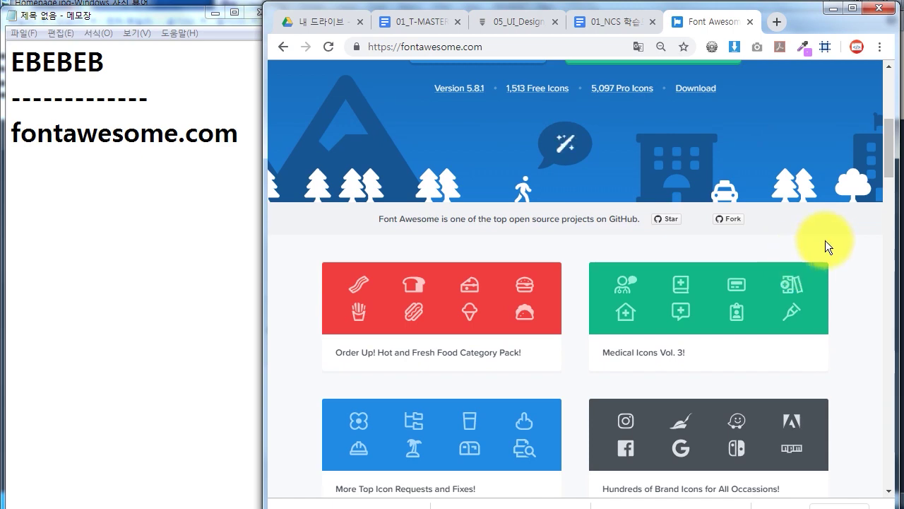
pyautogui.scroll(-3, 826, 239)
pyautogui.scroll(-3, 826, 239)
pyautogui.scroll(10, 826, 239)
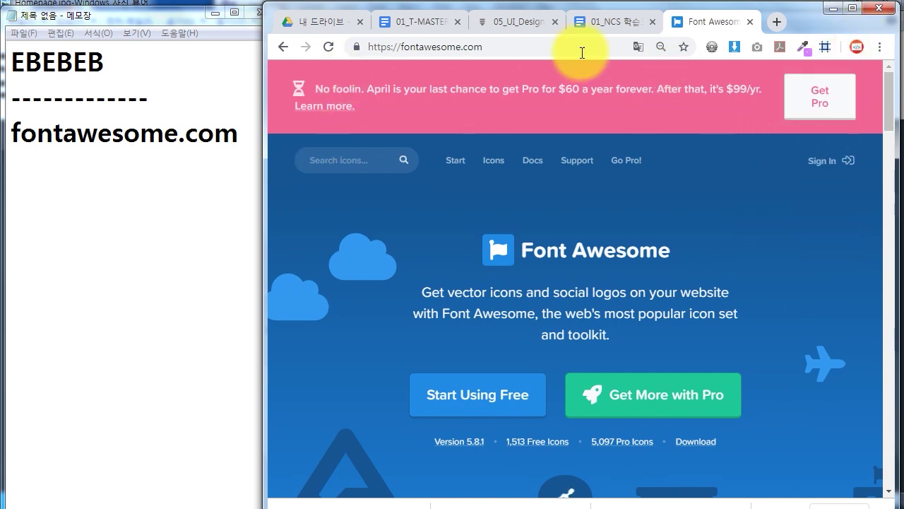
pyautogui.click(852, 8)
# - Open the Font Awesome Start page and scroll down, marking a section on screen
pyautogui.click(186, 134)
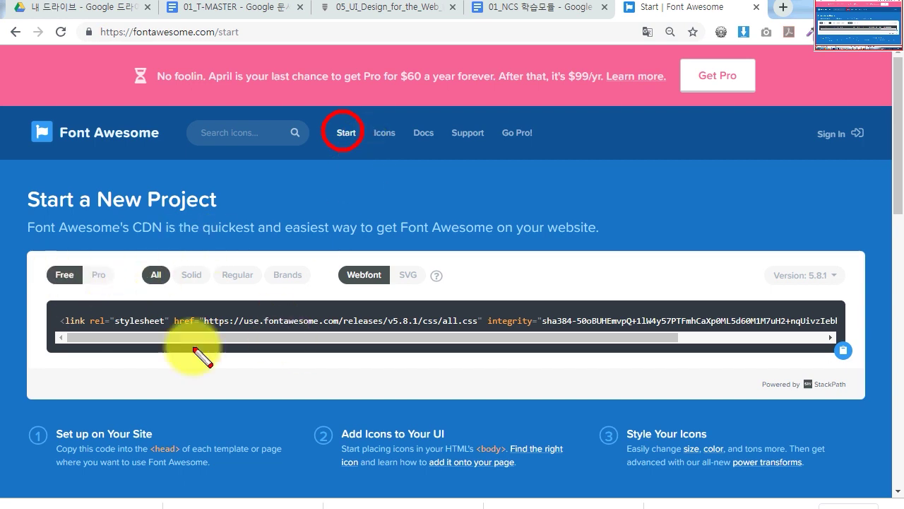
pyautogui.press('Escape')
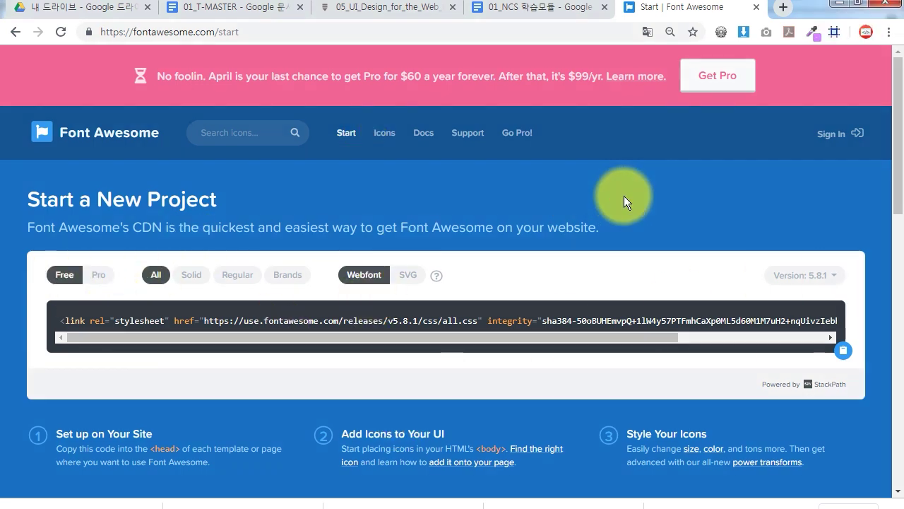
pyautogui.scroll(-3, 624, 196)
pyautogui.scroll(-3, 624, 196)
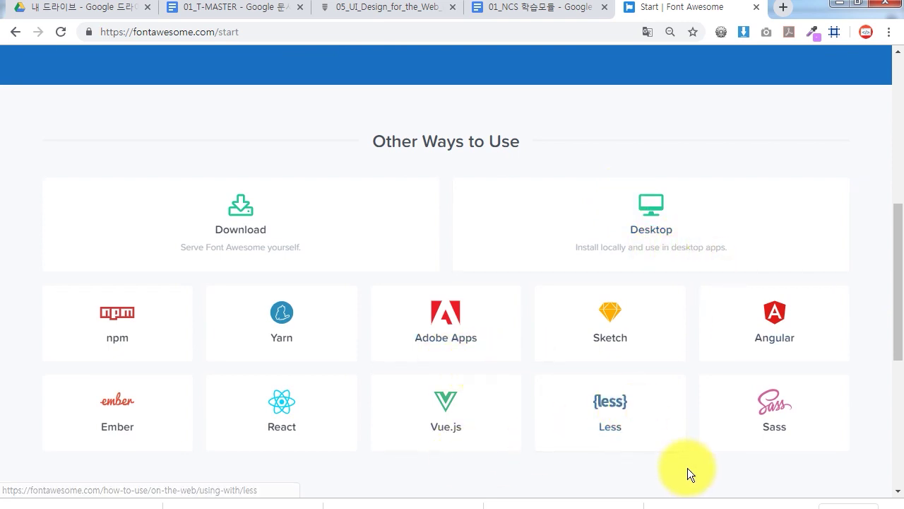
pyautogui.hotkey('ctrl', '2')
pyautogui.moveTo(504, 182); pyautogui.dragTo(794, 272)
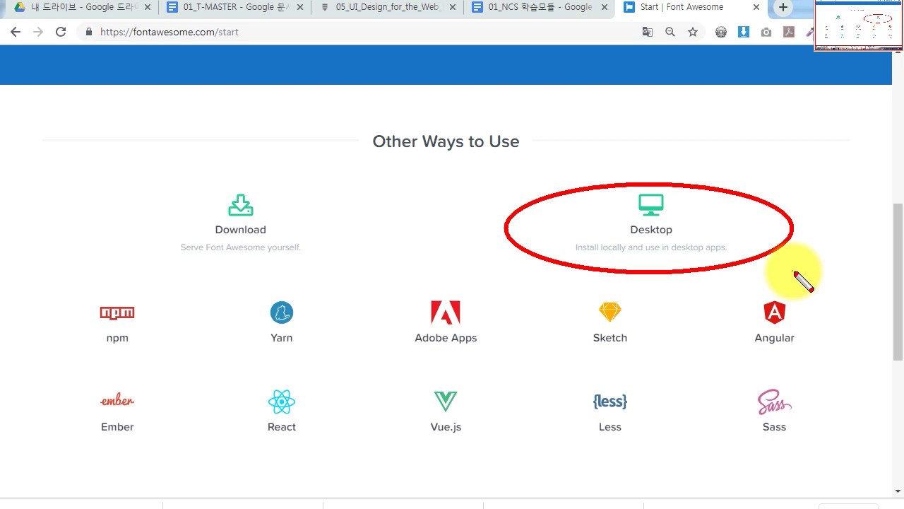
pyautogui.press('Escape')
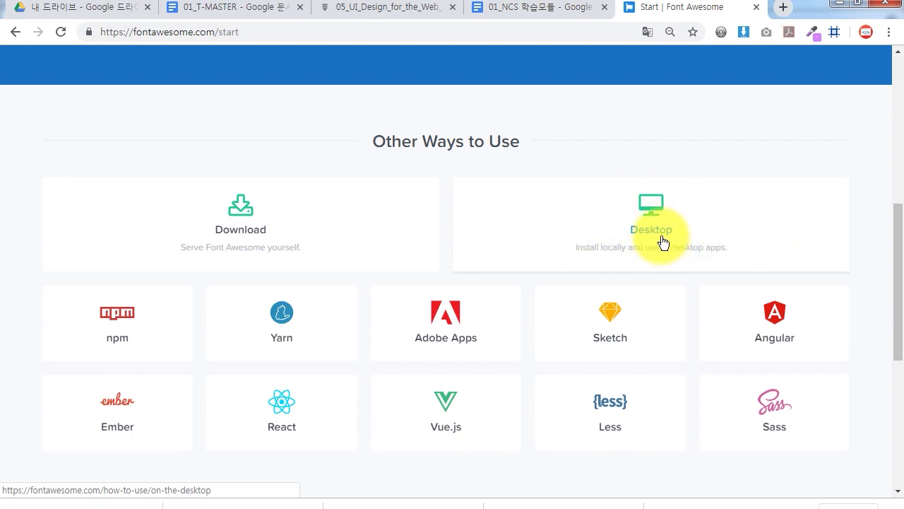
# - Highlight the Desktop card in the Start page's Other Ways to Use section
pyautogui.scroll(15, 657, 257)
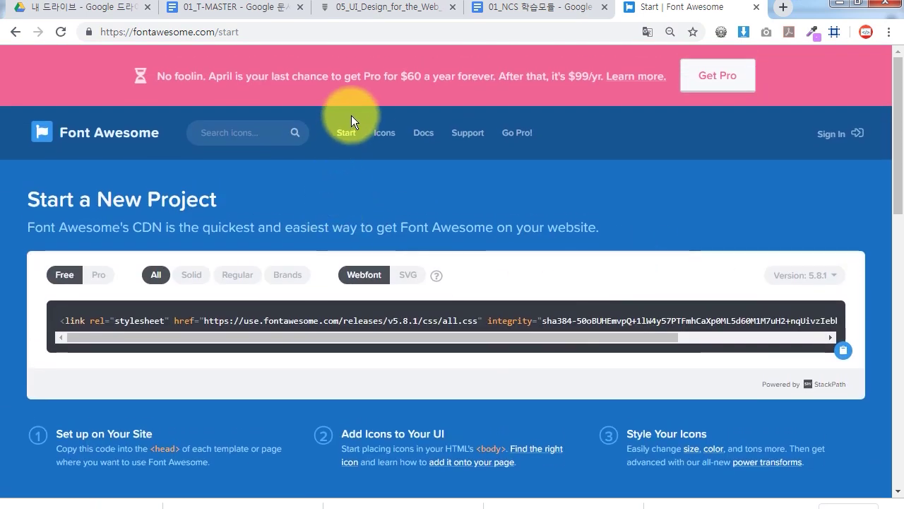
pyautogui.hotkey('ctrl', '2')
pyautogui.moveTo(353, 150); pyautogui.dragTo(356, 148)
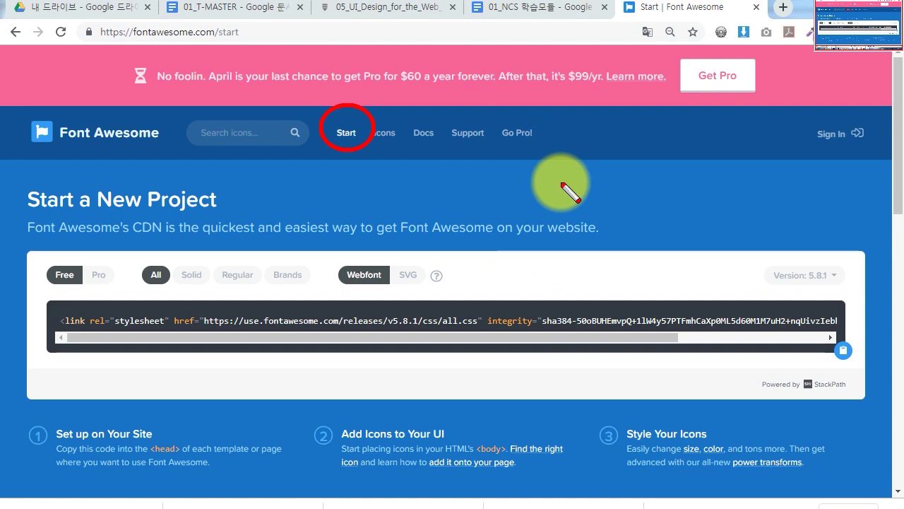
pyautogui.press('Escape')
pyautogui.scroll(-3, 609, 313)
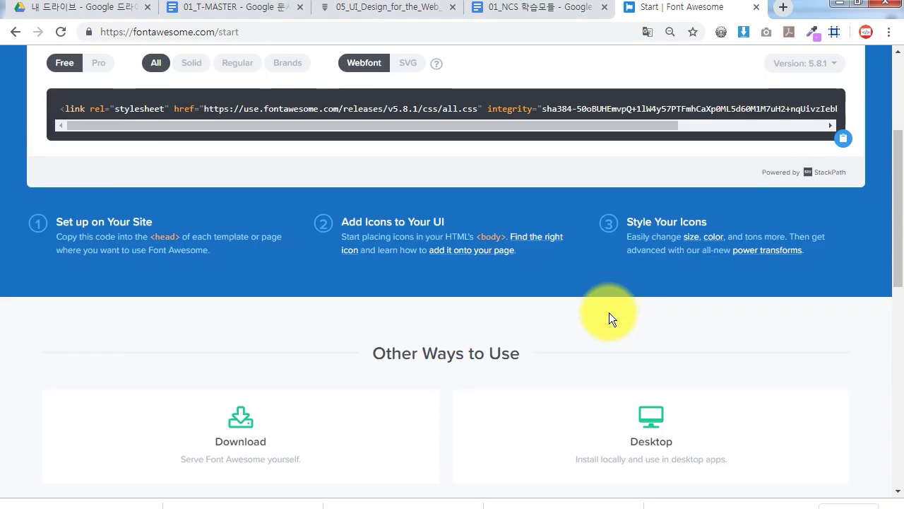
pyautogui.scroll(-3, 609, 312)
pyautogui.hotkey('ctrl', '2')
pyautogui.moveTo(558, 157); pyautogui.dragTo(727, 268)
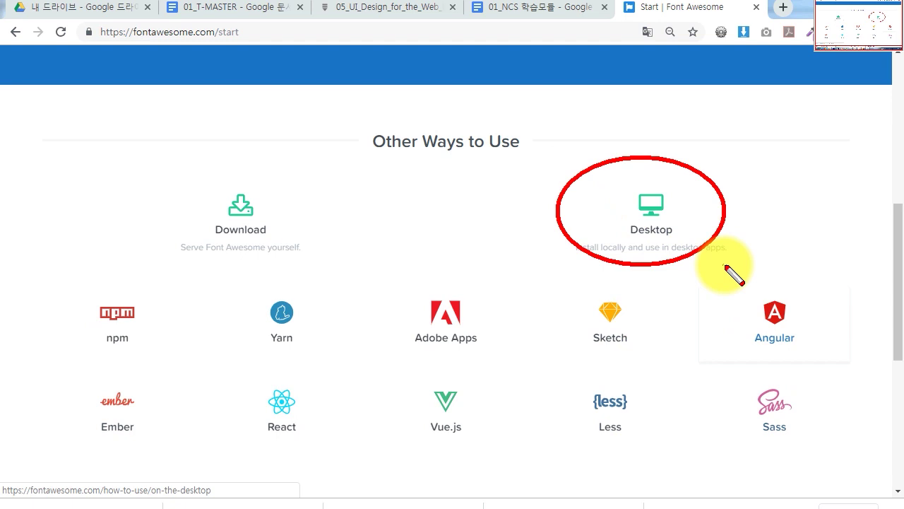
pyautogui.press('Escape')
# - Open the Getting Started on the Desktop guide and mark its Font Awesome Free download button
pyautogui.click(651, 209)
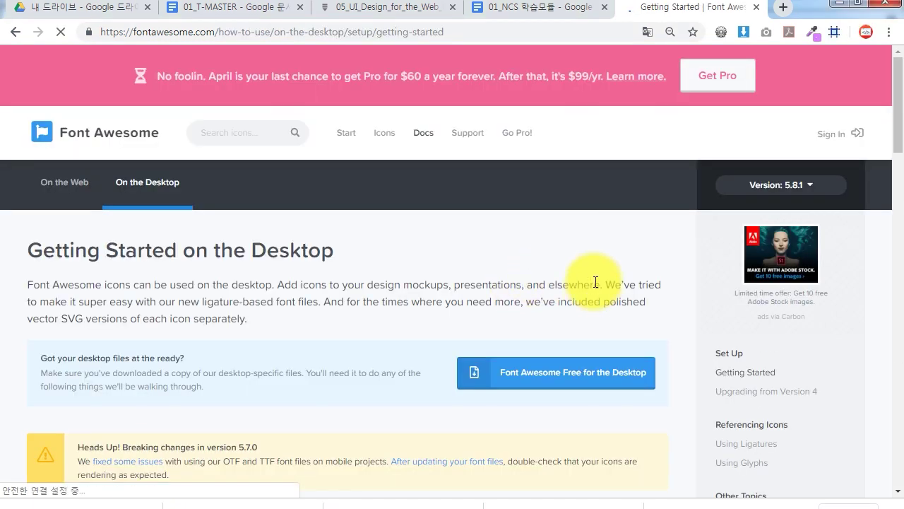
pyautogui.scroll(-1, 689, 298)
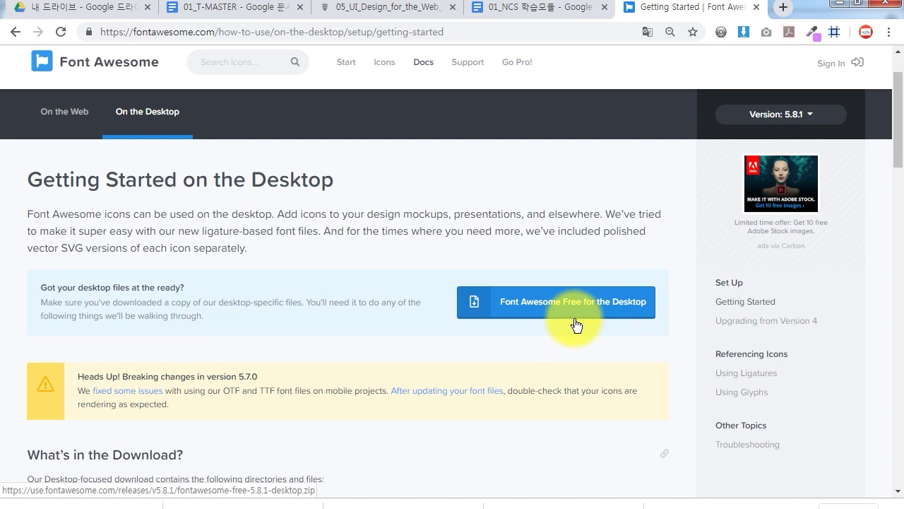
pyautogui.scroll(-3, 609, 344)
pyautogui.scroll(-3, 609, 343)
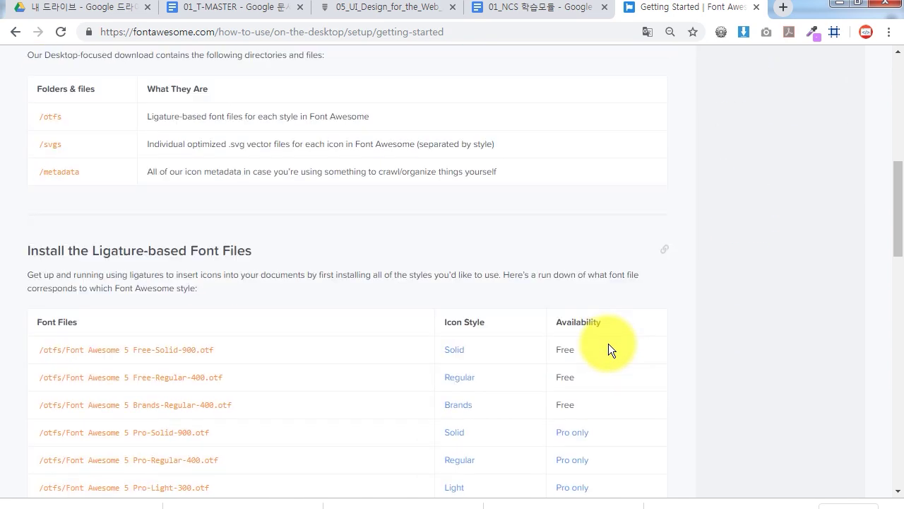
pyautogui.scroll(4, 608, 344)
pyautogui.scroll(3, 608, 340)
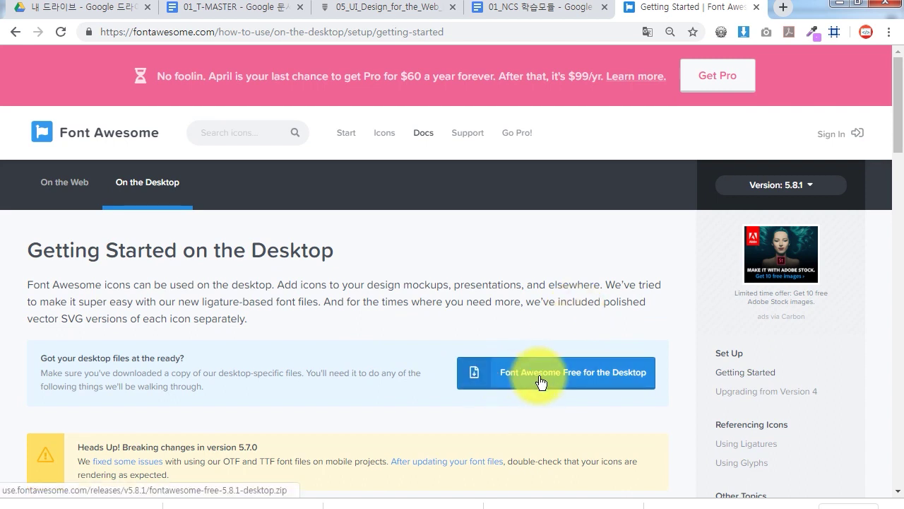
pyautogui.moveTo(181, 173)
pyautogui.mouseDown()
pyautogui.moveTo(138, 169)
pyautogui.moveTo(198, 209)
pyautogui.mouseUp()
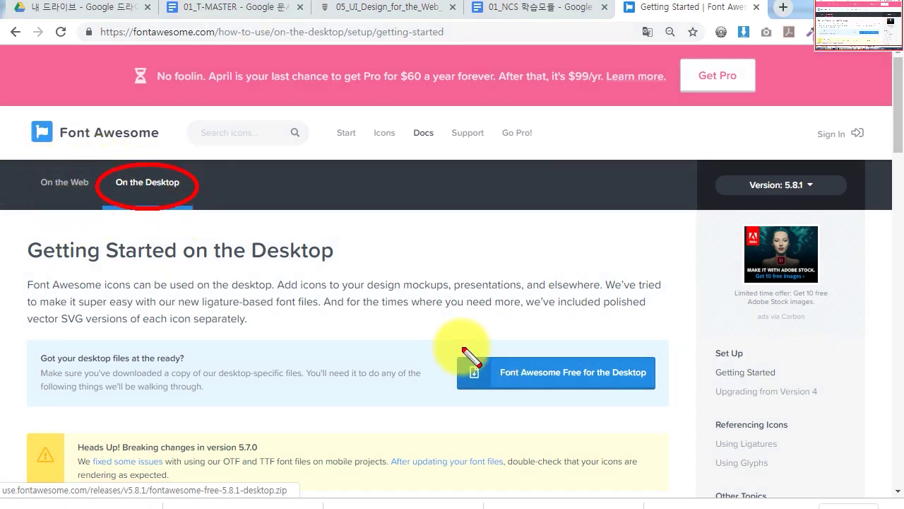
pyautogui.moveTo(452, 350); pyautogui.dragTo(660, 400)
pyautogui.press('Escape')
# - Download fontawesome-free-5.8.1-desktop.zip, extract it to its own folder, and open that folder
pyautogui.click(586, 376)
pyautogui.click(151, 496)
pyautogui.click(177, 470)
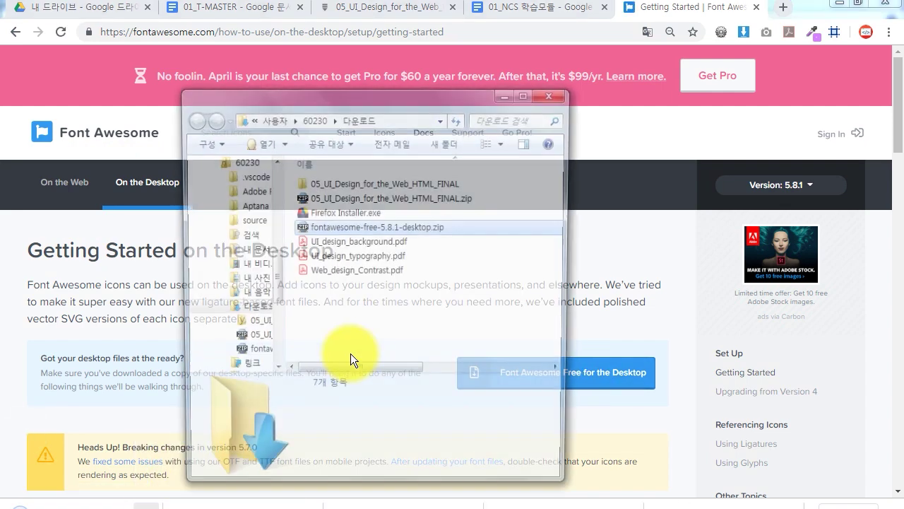
pyautogui.rightClick(369, 225)
pyautogui.moveTo(395, 141)
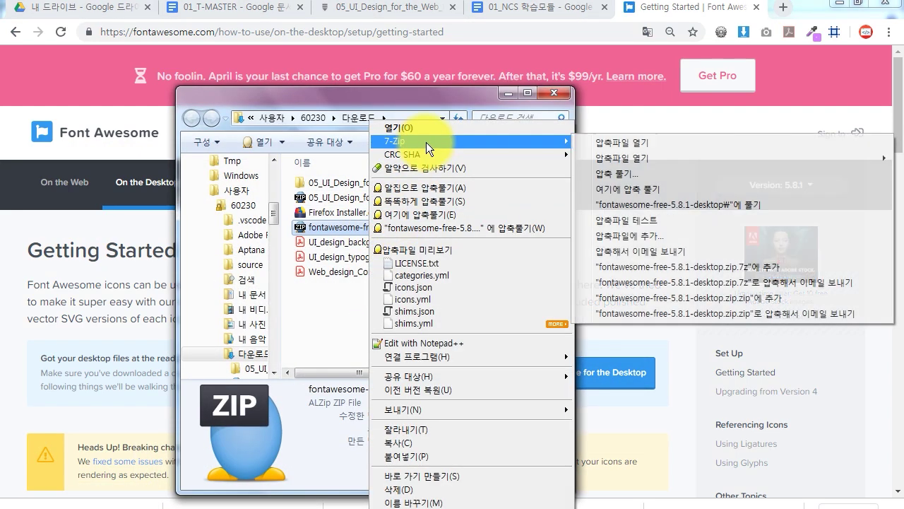
pyautogui.click(650, 206)
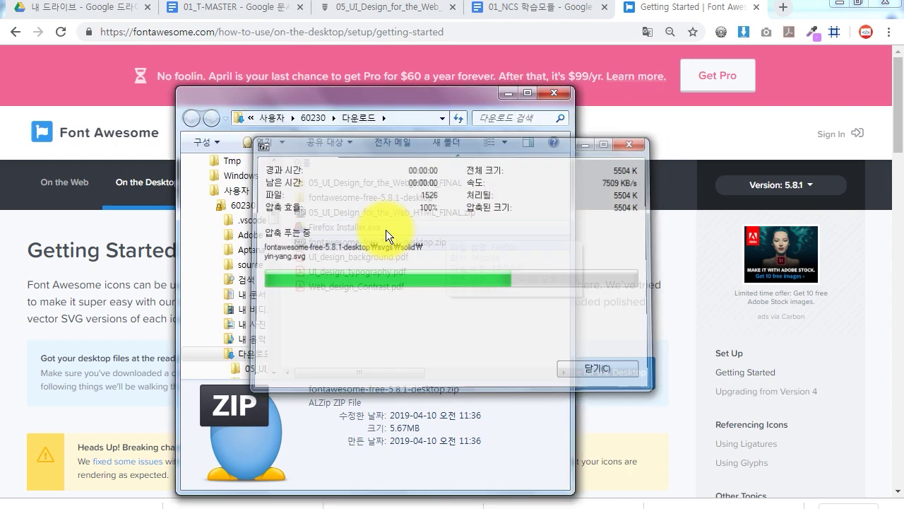
pyautogui.doubleClick(354, 197)
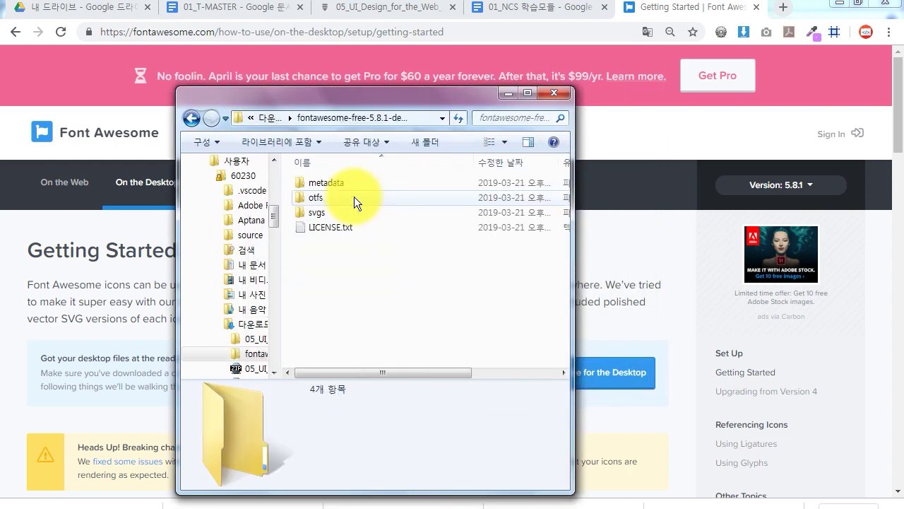
# - Open the otfs folder, widen the window, and change the note line to /ofts
pyautogui.moveTo(348, 115); pyautogui.dragTo(410, 118)
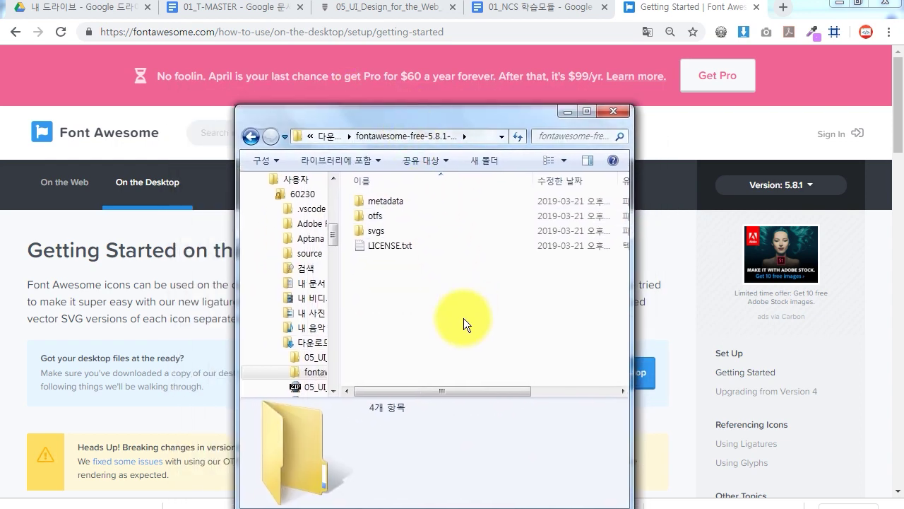
pyautogui.doubleClick(383, 215)
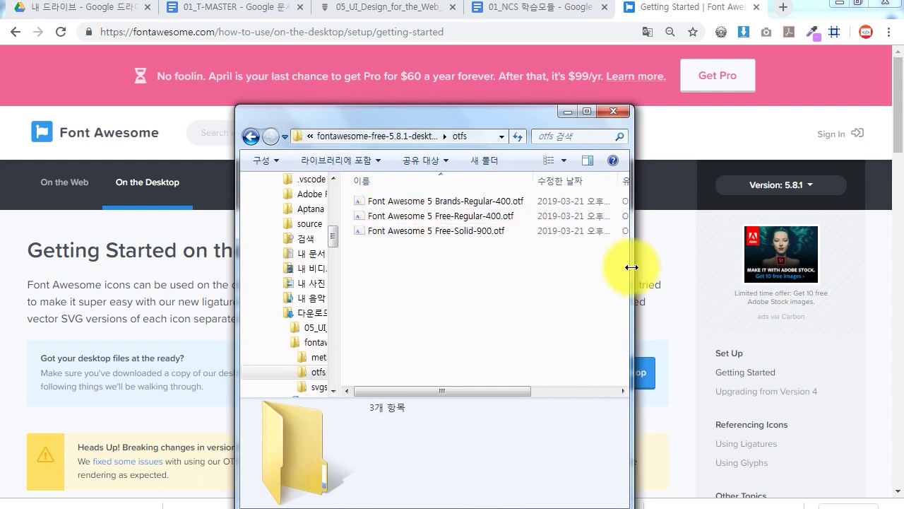
pyautogui.moveTo(632, 264); pyautogui.dragTo(694, 264)
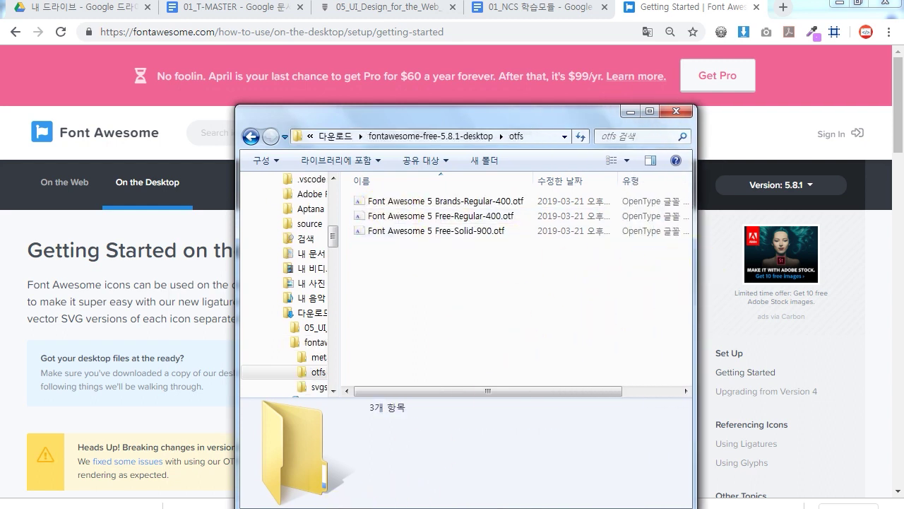
pyautogui.hotkey('alt', 'Tab')
pyautogui.click(11, 167)
pyautogui.write('/ofts')
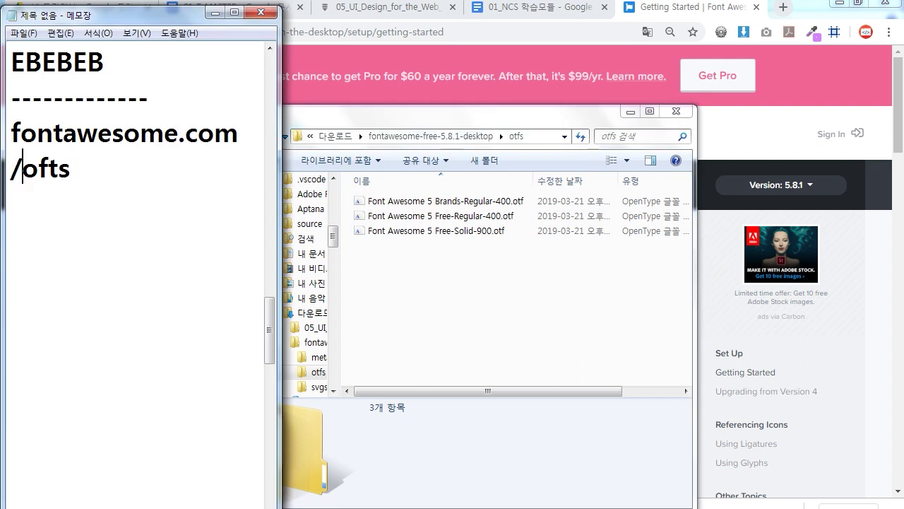
pyautogui.click(71, 167)
# - Select all three Font Awesome 5 .otf files and install them
pyautogui.click(463, 221)
pyautogui.hotkey('ctrl', 'a')
pyautogui.rightClick(463, 221)
pyautogui.click(523, 221)
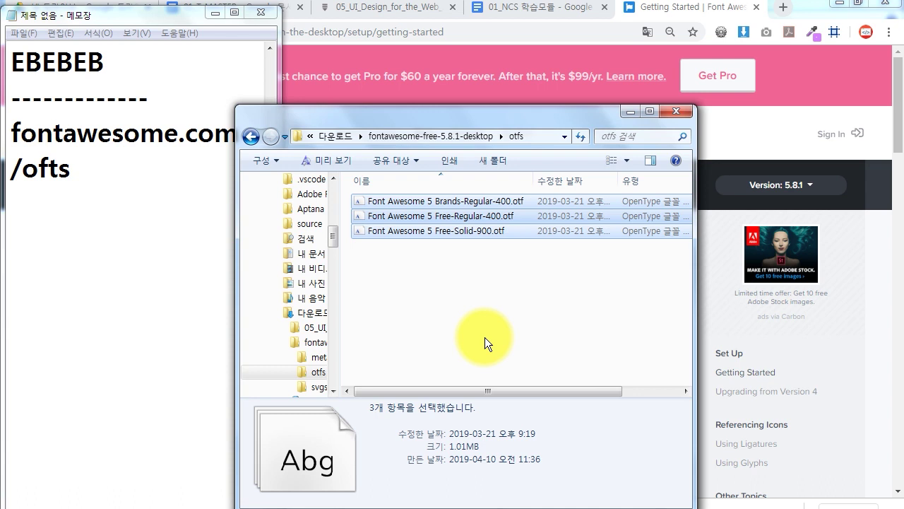
pyautogui.click(163, 497)
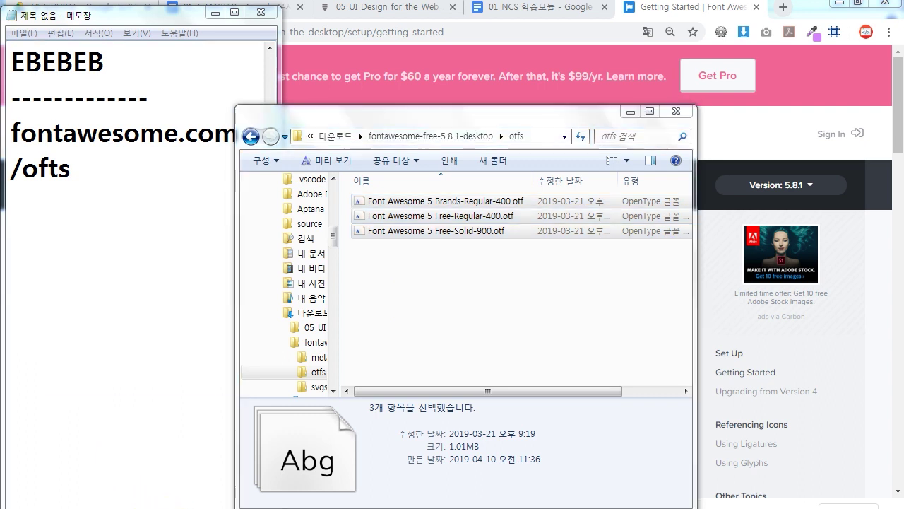
# - Add a text layer containing 't' in the NAV group and enter 'Font' as its font family
pyautogui.click(264, 465)
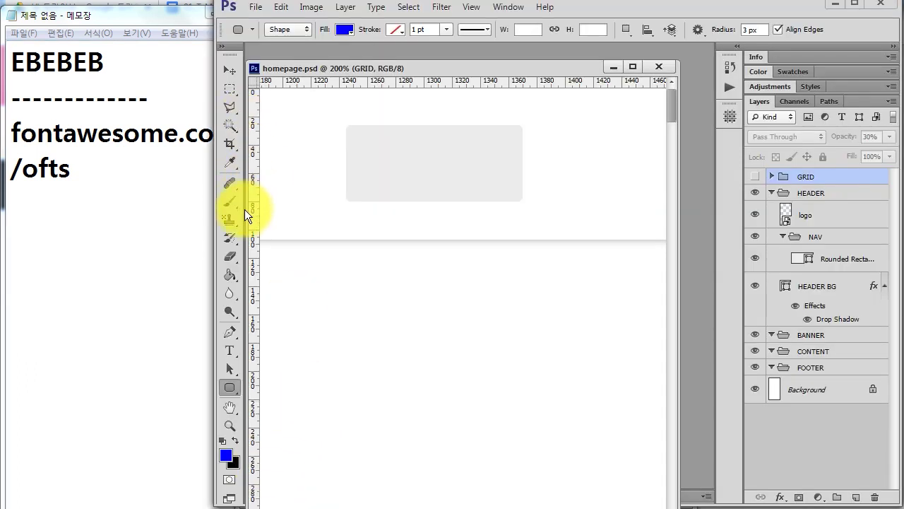
pyautogui.click(227, 355)
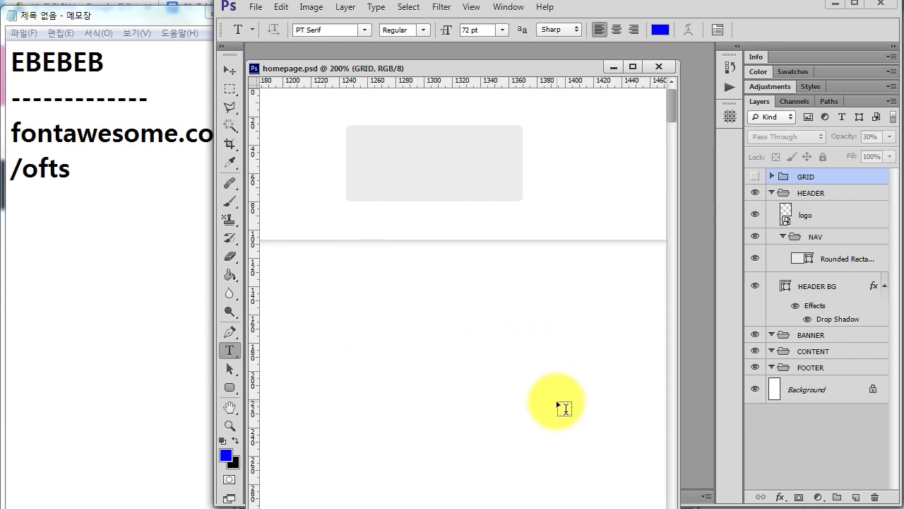
pyautogui.click(832, 240)
pyautogui.click(340, 335)
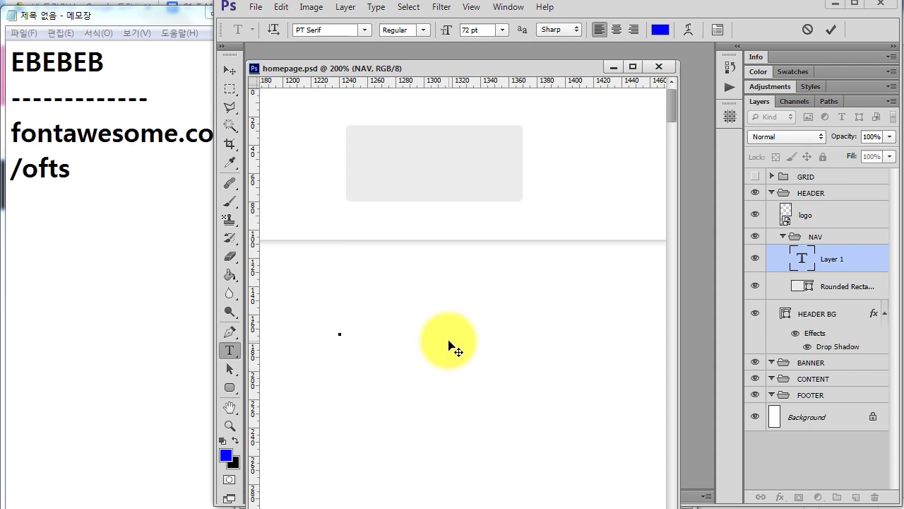
pyautogui.write('t')
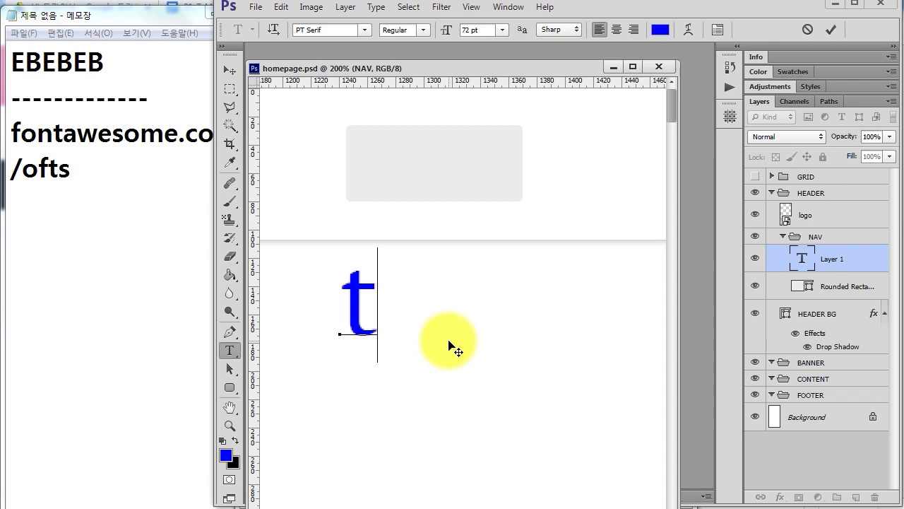
pyautogui.click(333, 28)
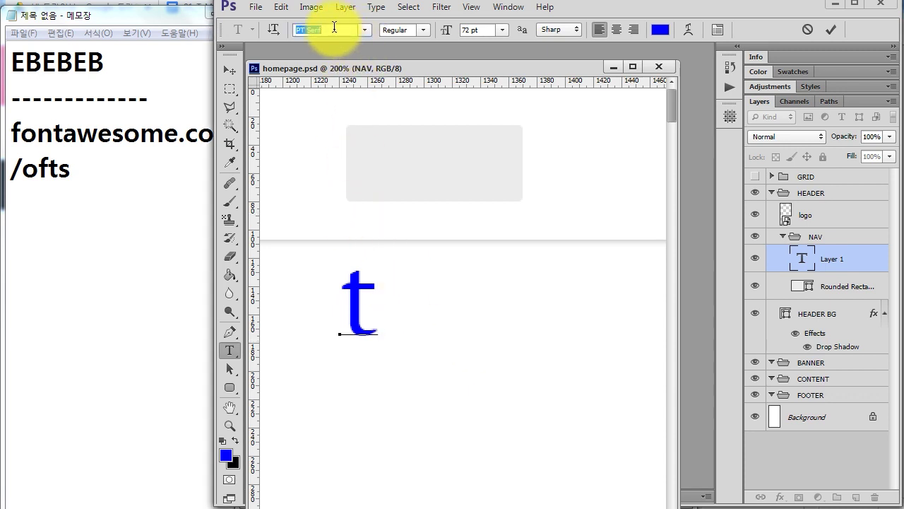
pyautogui.write('Fo')
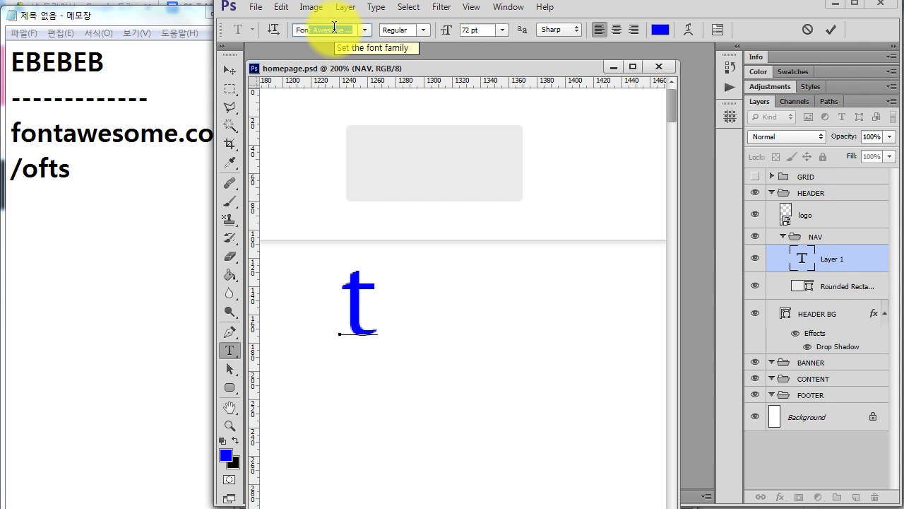
pyautogui.write('nt')
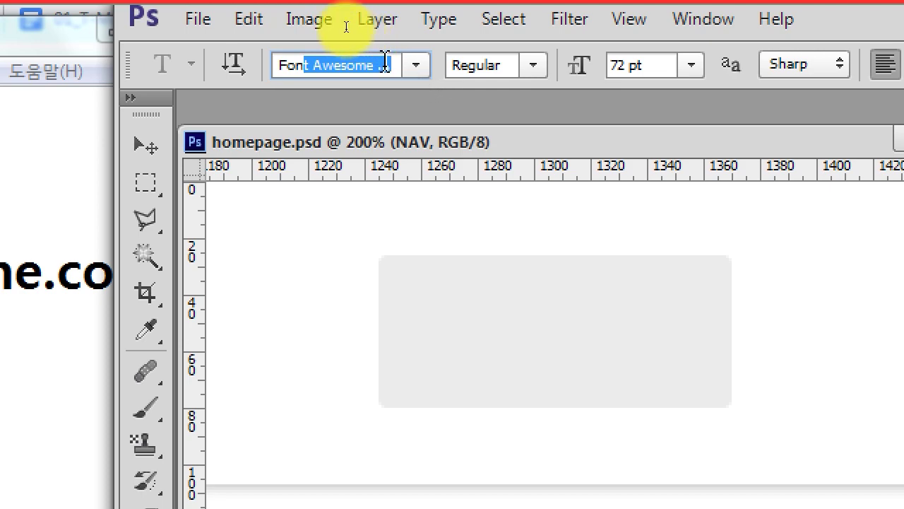
# - Pick Font Awesome 5 Brands for Layer 1, extend the note to fontawesome.com/icons, and return to Chrome
pyautogui.click(418, 66)
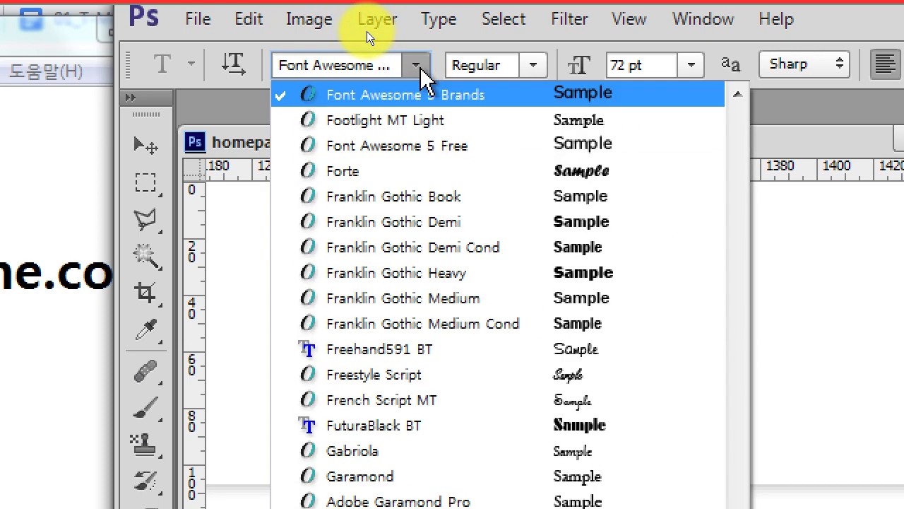
pyautogui.click(735, 95)
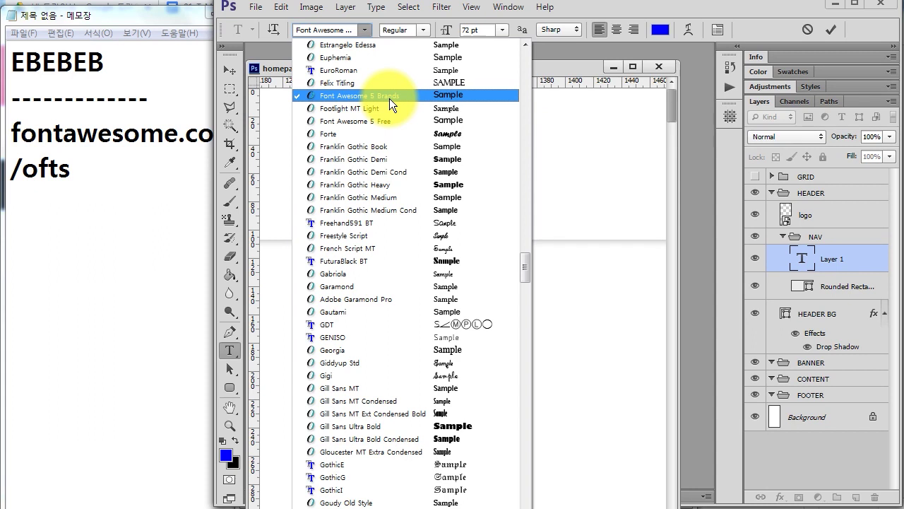
pyautogui.click(134, 168)
pyautogui.moveTo(215, 133); pyautogui.dragTo(230, 134)
pyautogui.doubleClick(220, 135)
pyautogui.click(262, 137)
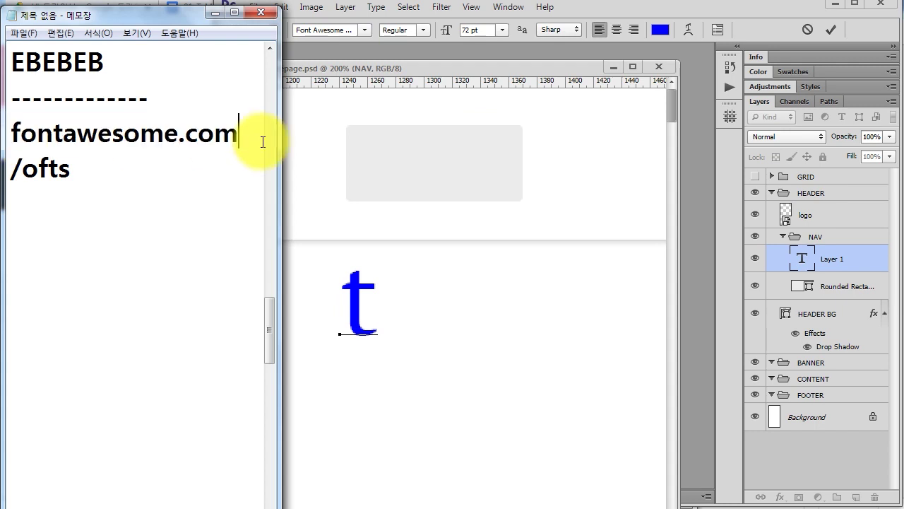
pyautogui.write('/icons')
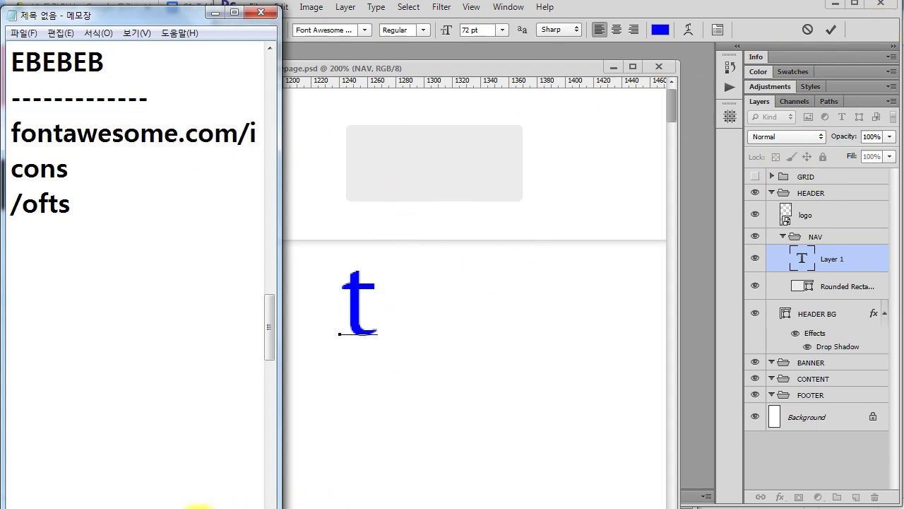
pyautogui.click(121, 470)
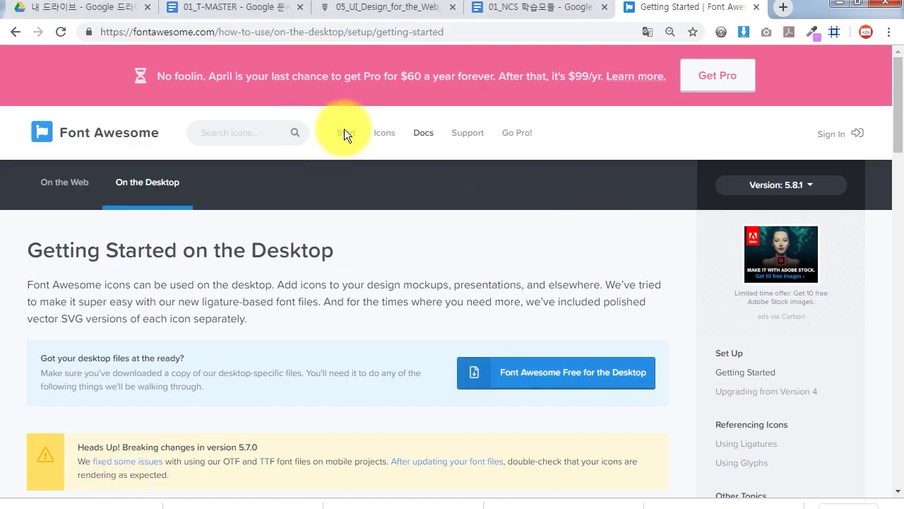
# - Open the Font Awesome icon gallery and search for 'lock', listing 291 results
pyautogui.moveTo(376, 124); pyautogui.dragTo(371, 119)
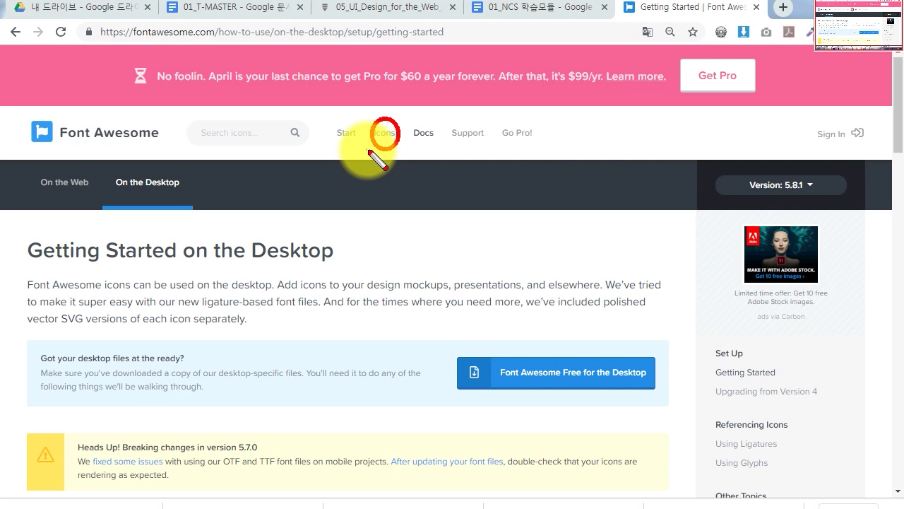
pyautogui.click(384, 136)
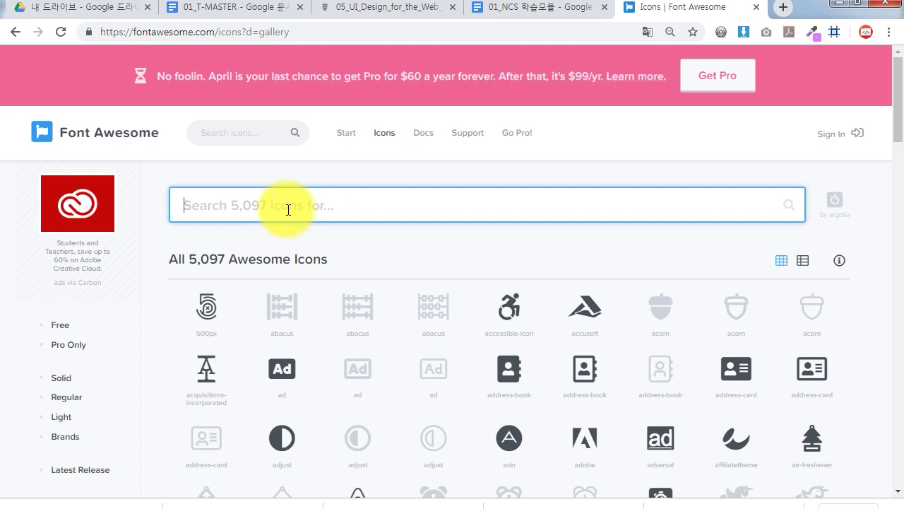
pyautogui.write('ㅣ')
pyautogui.press('BackSpace')
pyautogui.write('l')
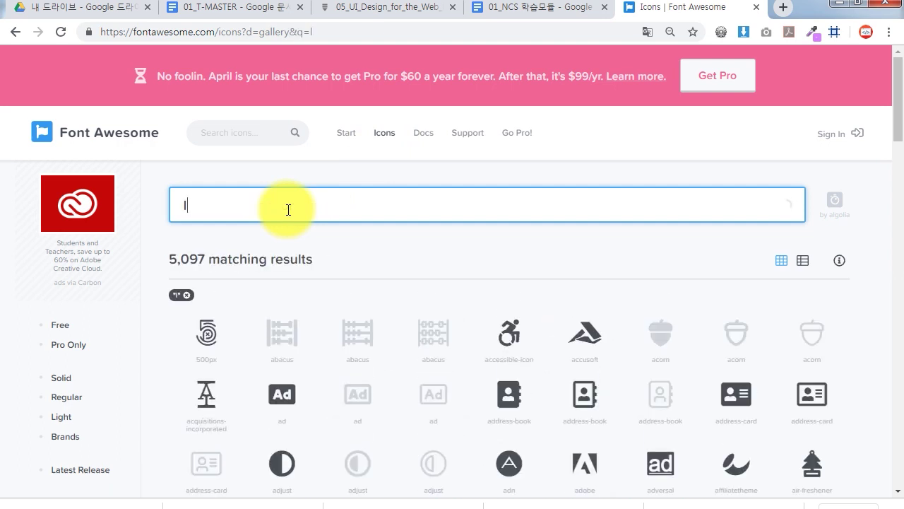
pyautogui.write('ock')
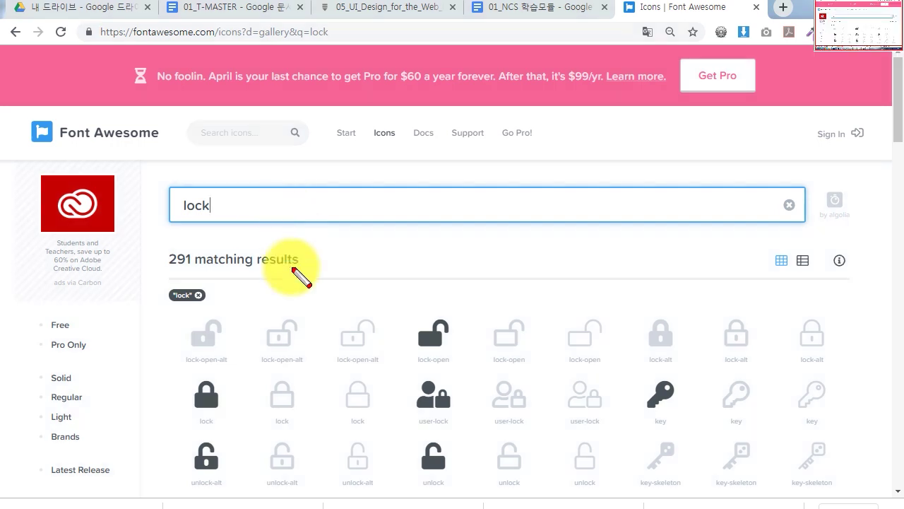
pyautogui.moveTo(238, 424); pyautogui.dragTo(250, 430)
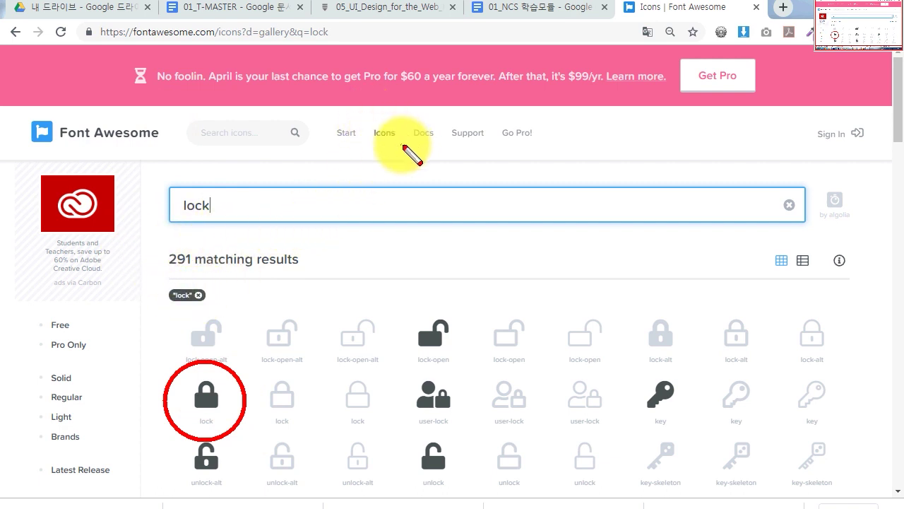
# - Open the solid lock icon's page and mark its Solid Style glyph on screen
pyautogui.click(206, 397)
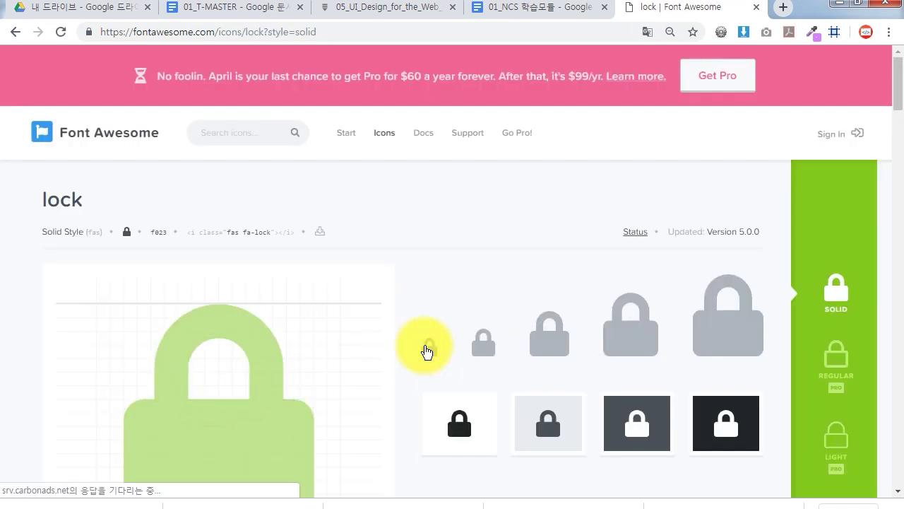
pyautogui.moveTo(121, 209)
pyautogui.mouseDown()
pyautogui.moveTo(177, 239)
pyautogui.moveTo(300, 243)
pyautogui.mouseUp()
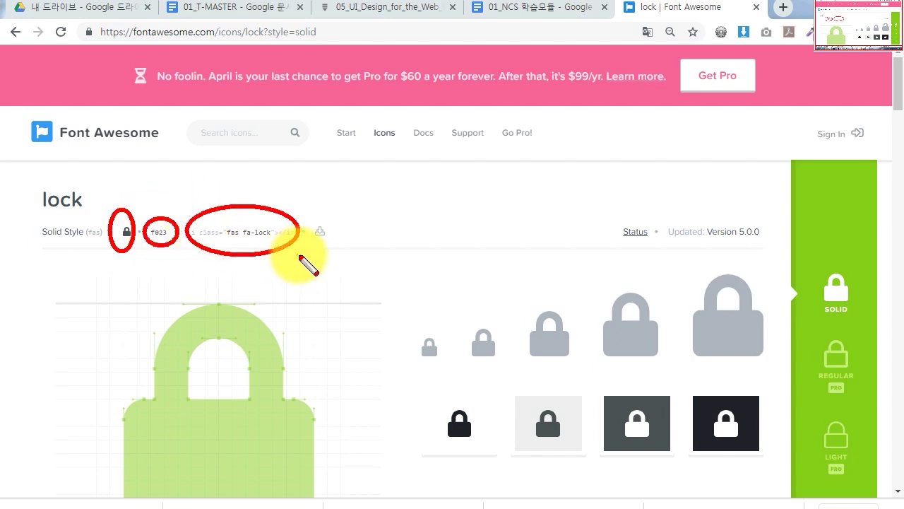
pyautogui.moveTo(300, 255)
pyautogui.mouseDown()
pyautogui.moveTo(311, 284)
pyautogui.moveTo(295, 274)
pyautogui.mouseUp()
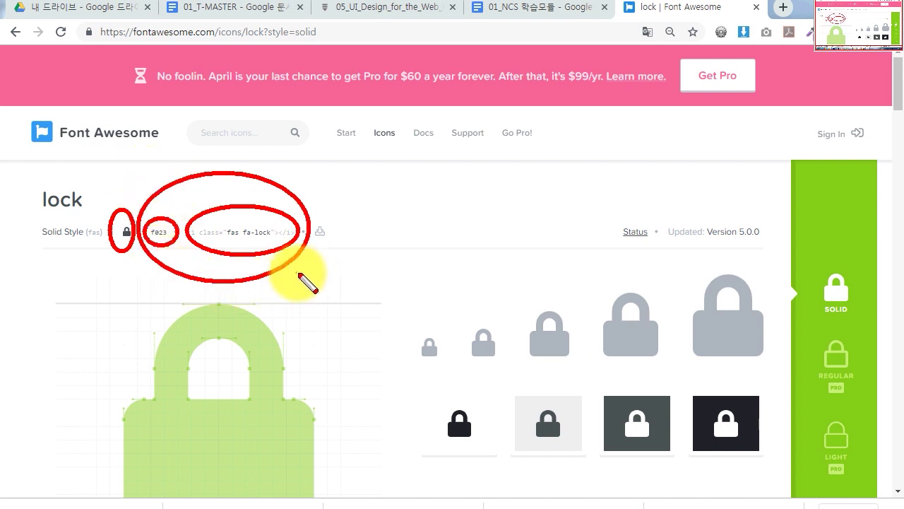
pyautogui.press('e')
pyautogui.moveTo(113, 209); pyautogui.dragTo(150, 267)
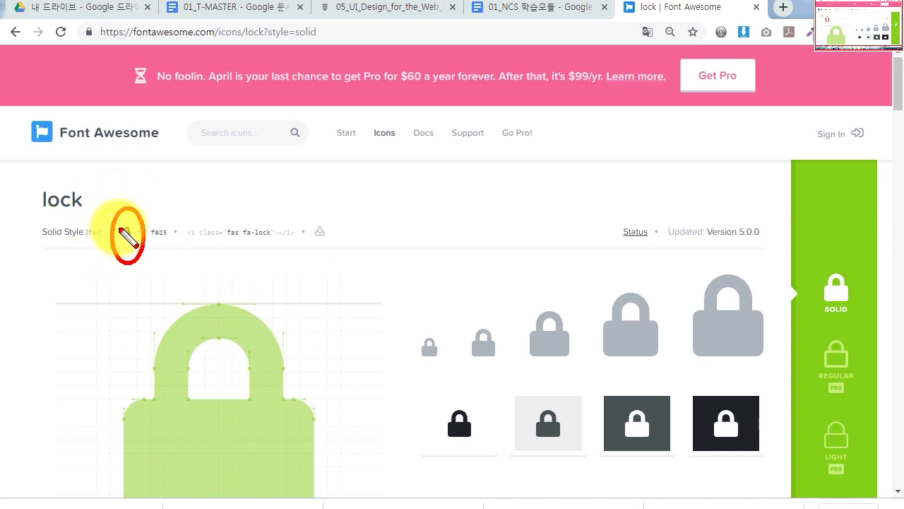
pyautogui.press('Escape')
# - Copy the solid lock's f023 glyph and bring homepage.psd back to the front
pyautogui.click(127, 234)
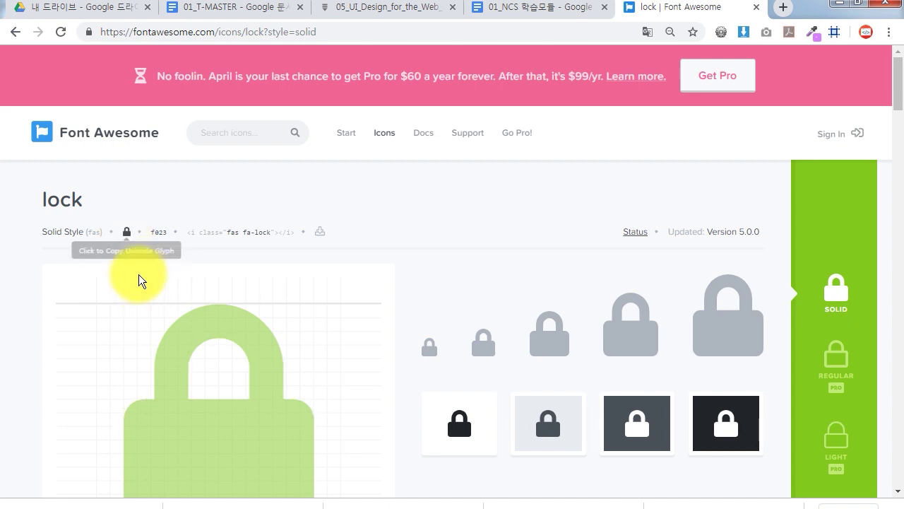
pyautogui.hotkey('ctrl', '2')
pyautogui.moveTo(126, 202); pyautogui.dragTo(134, 252)
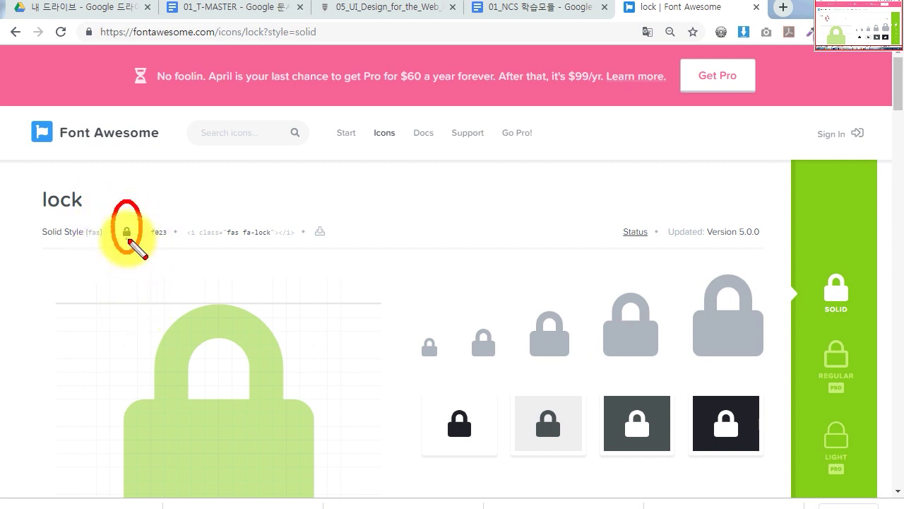
pyautogui.press('Escape')
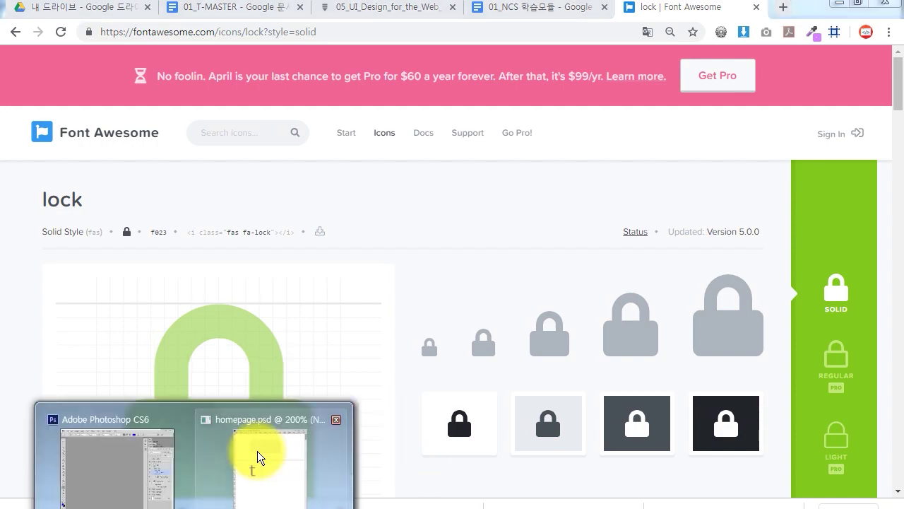
pyautogui.click(288, 477)
# - Paste the copied lock glyph over the 't' in Layer 1 and select it
pyautogui.hotkey('ctrl', 'a')
pyautogui.hotkey('ctrl', 'v')
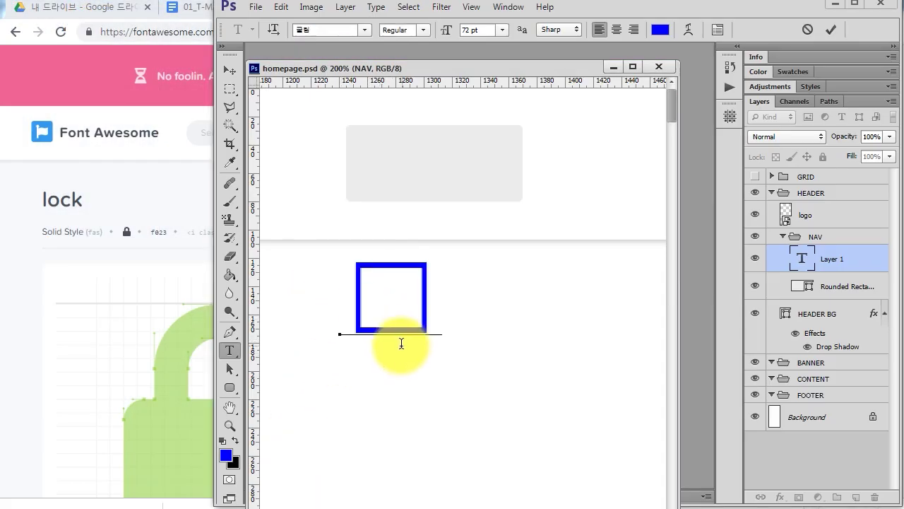
pyautogui.hotkey('ctrl', 'a')
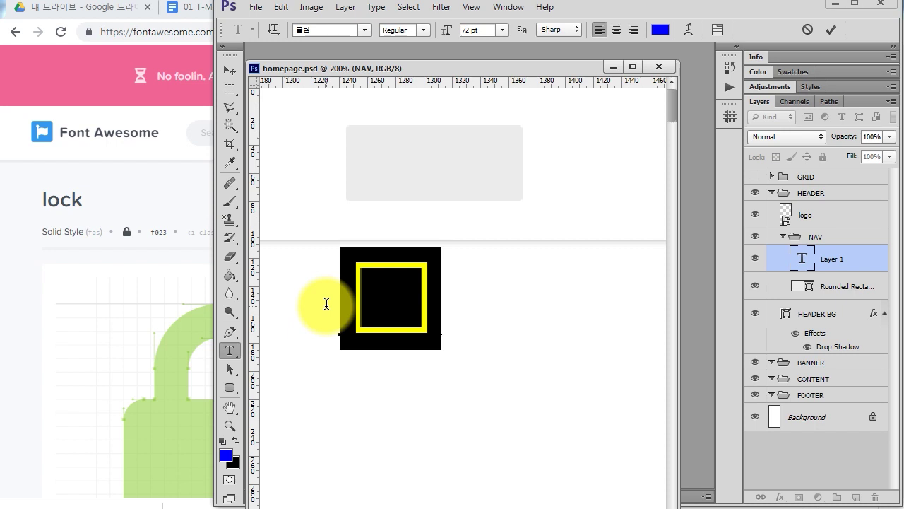
pyautogui.click(372, 292)
pyautogui.moveTo(371, 292); pyautogui.dragTo(414, 292)
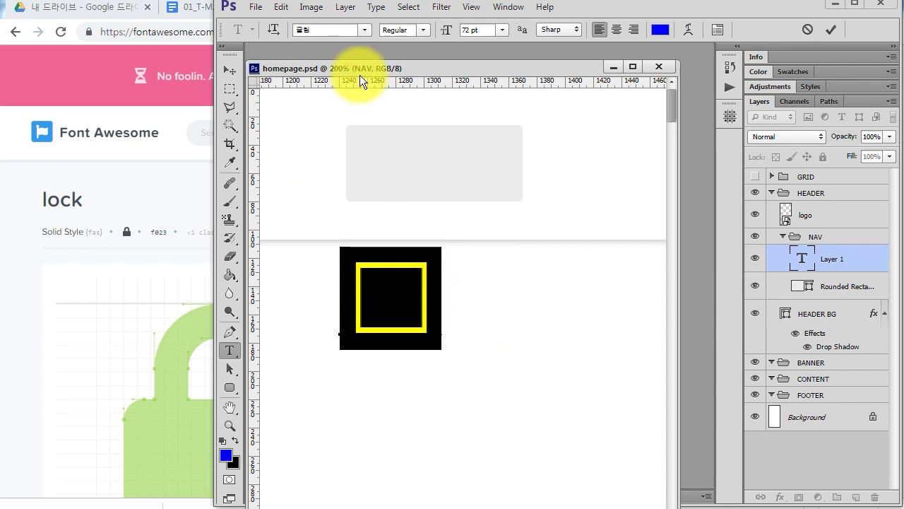
# - Set the selected glyph's font family to Font Awesome 5 Brands
pyautogui.click(327, 27)
pyautogui.write('Font Awesome ...')
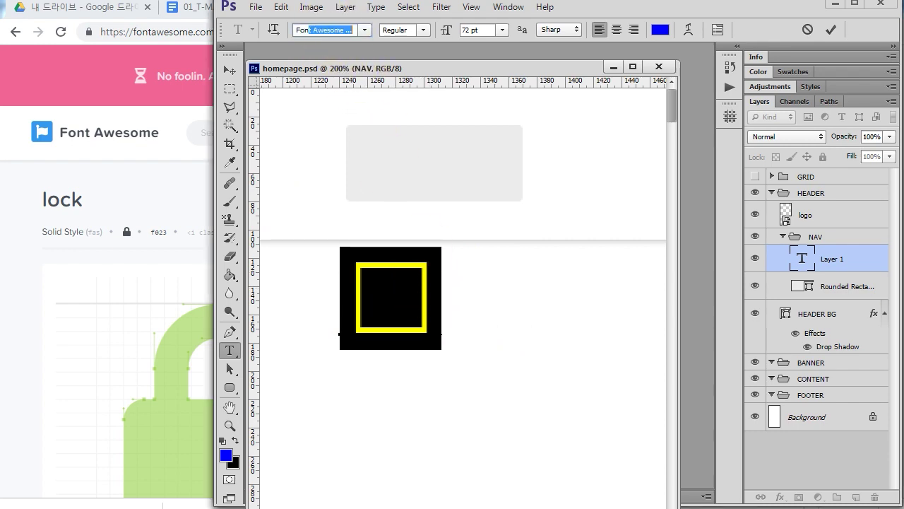
pyautogui.click(367, 31)
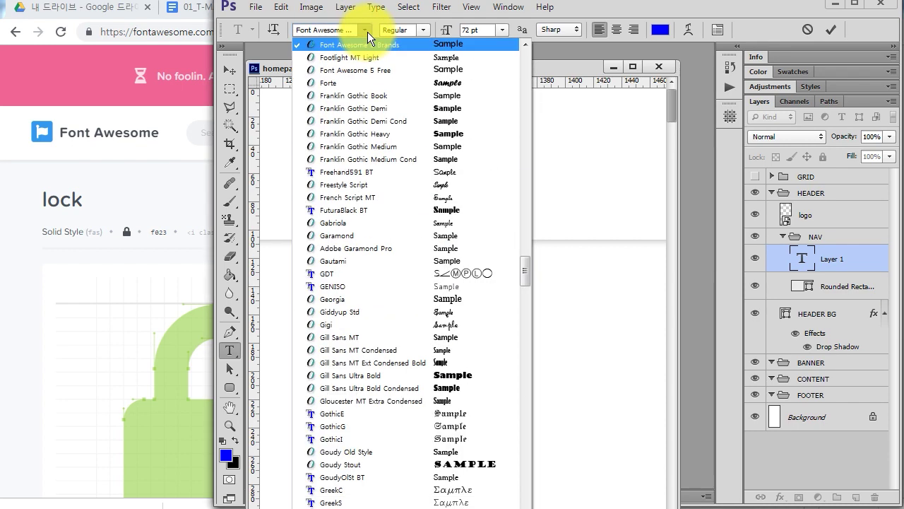
pyautogui.click(415, 72)
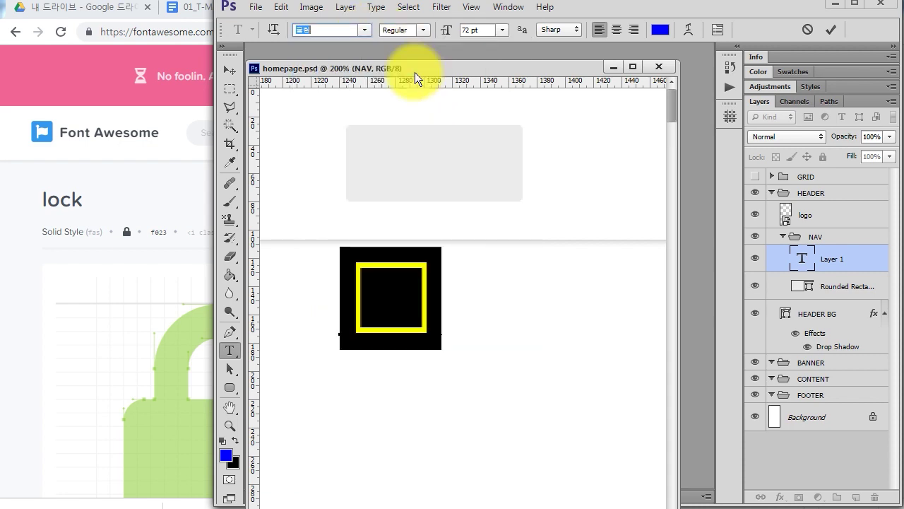
pyautogui.click(364, 29)
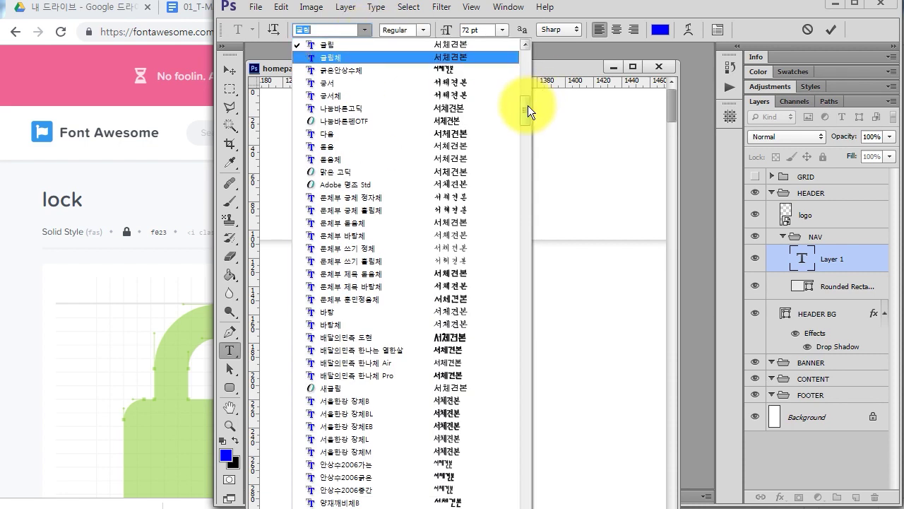
pyautogui.moveTo(528, 105); pyautogui.dragTo(531, 81)
pyautogui.click(305, 31)
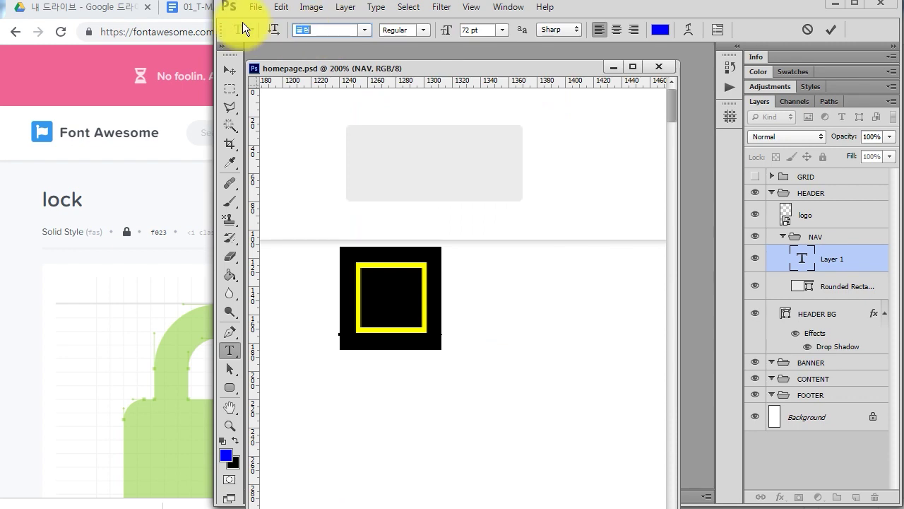
pyautogui.click(364, 30)
pyautogui.write('Font')
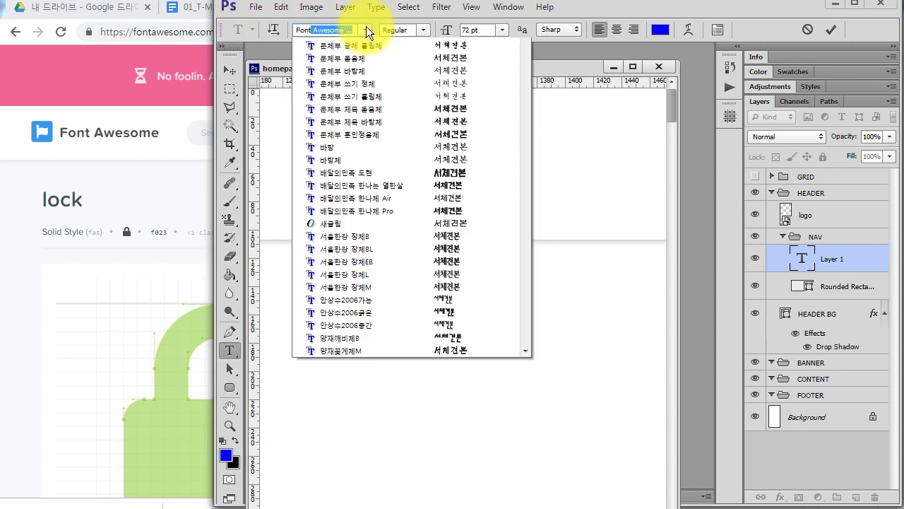
pyautogui.click(411, 45)
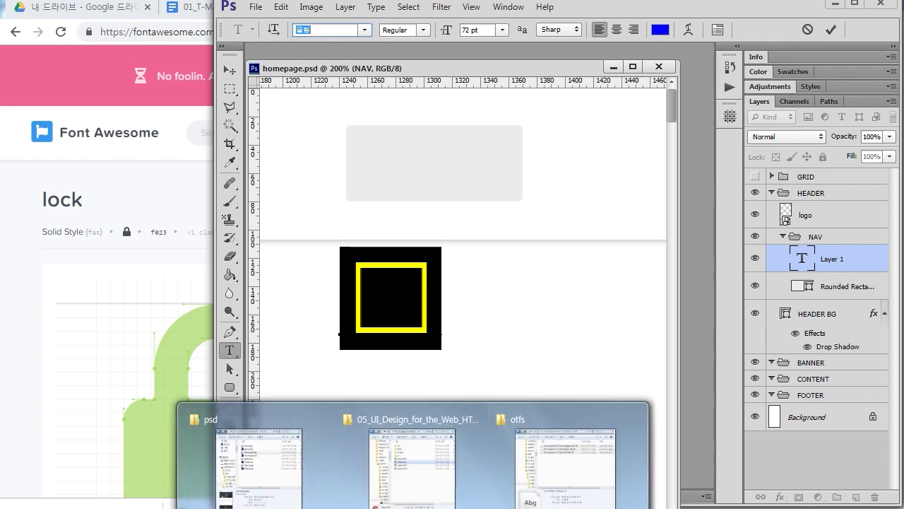
# - Go from the lock icon page to the Font Awesome homepage, then to the Start page
pyautogui.click(85, 470)
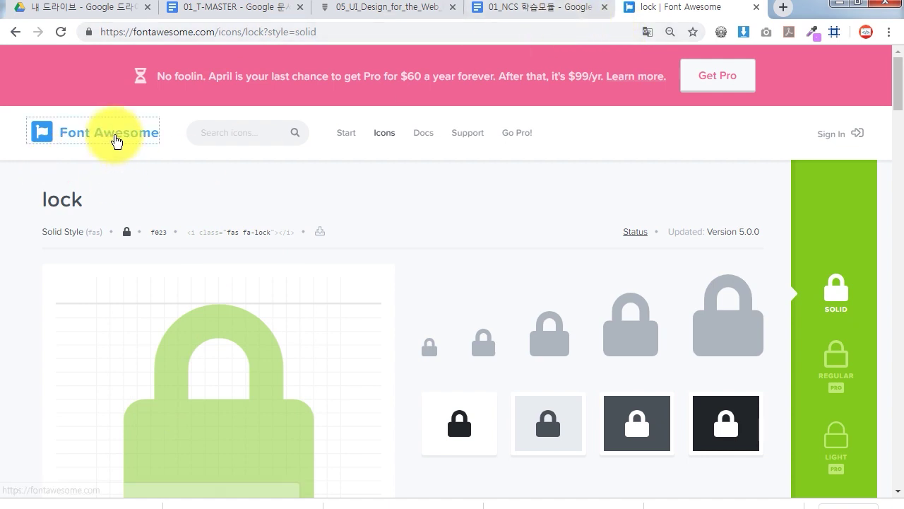
pyautogui.click(115, 138)
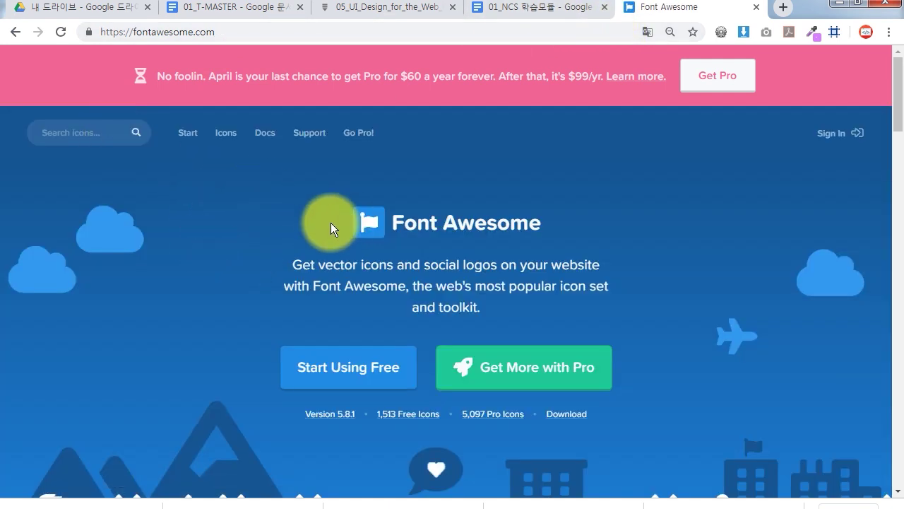
pyautogui.hotkey('ctrl', '2')
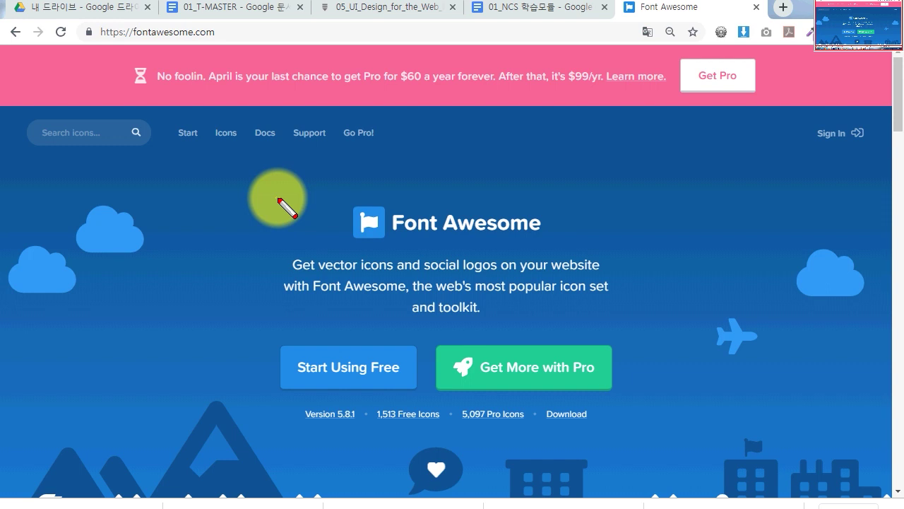
pyautogui.moveTo(204, 111); pyautogui.dragTo(211, 159)
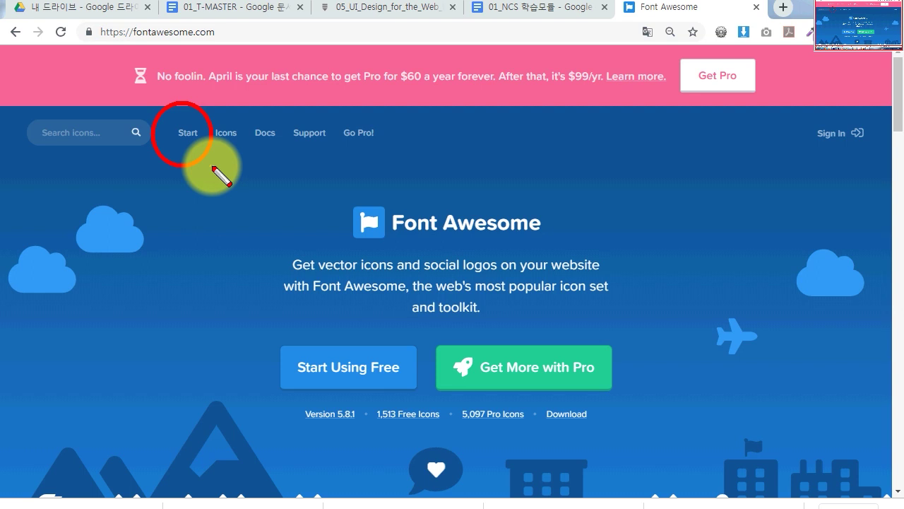
pyautogui.click(188, 133)
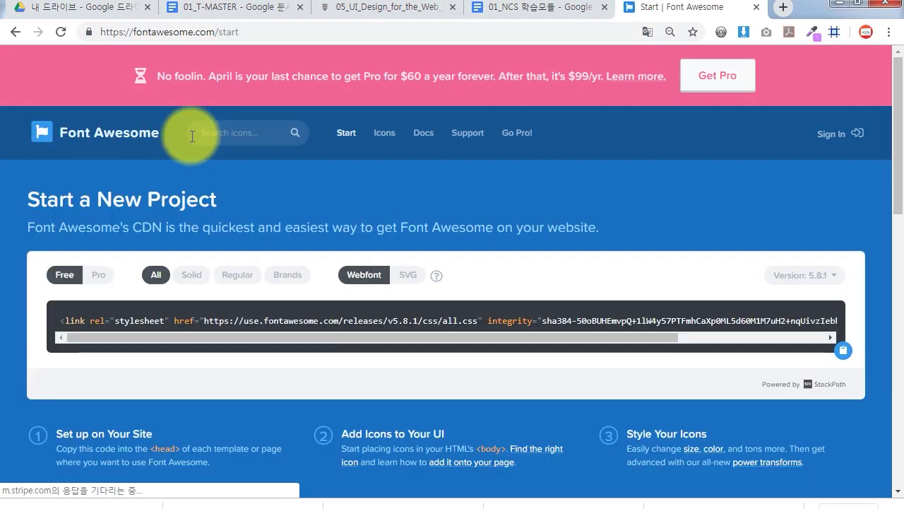
pyautogui.scroll(-6, 593, 383)
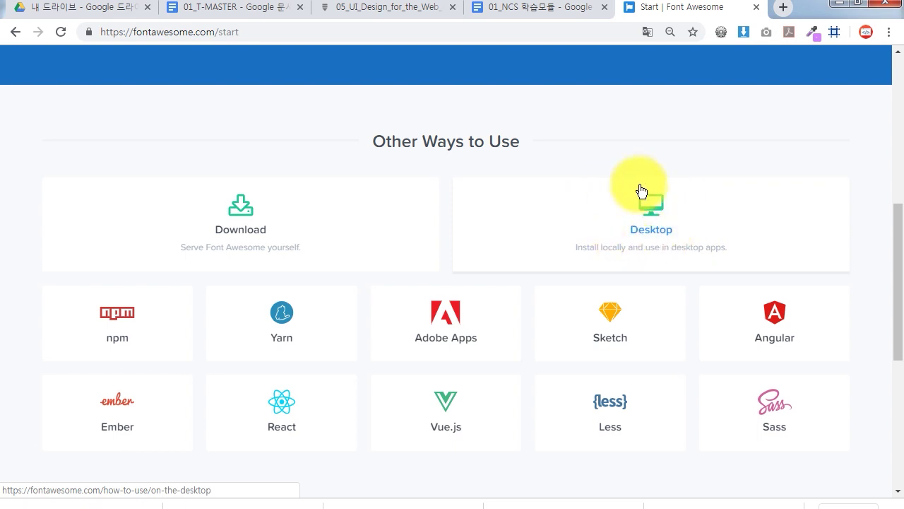
# - Revisit the Getting Started on the Desktop guide, marking parts of it on screen
pyautogui.click(650, 206)
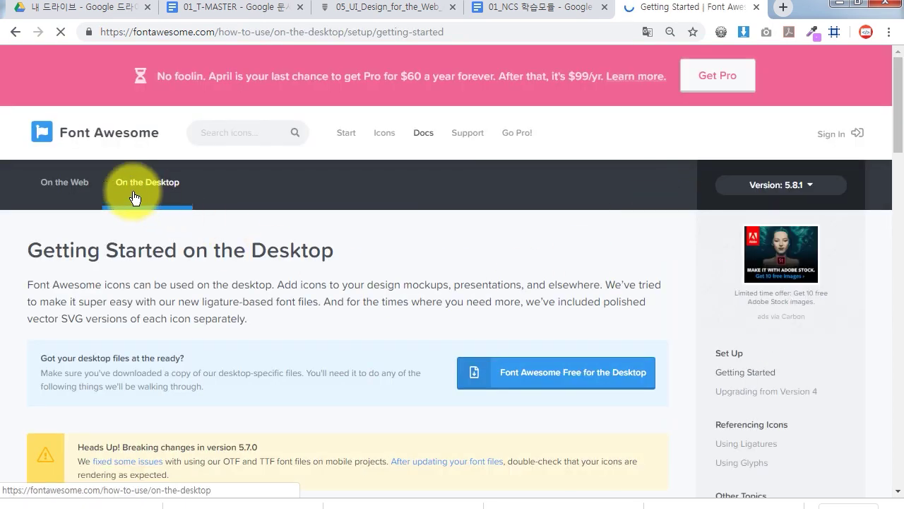
pyautogui.moveTo(141, 173)
pyautogui.mouseDown()
pyautogui.moveTo(110, 162)
pyautogui.moveTo(212, 201)
pyautogui.mouseUp()
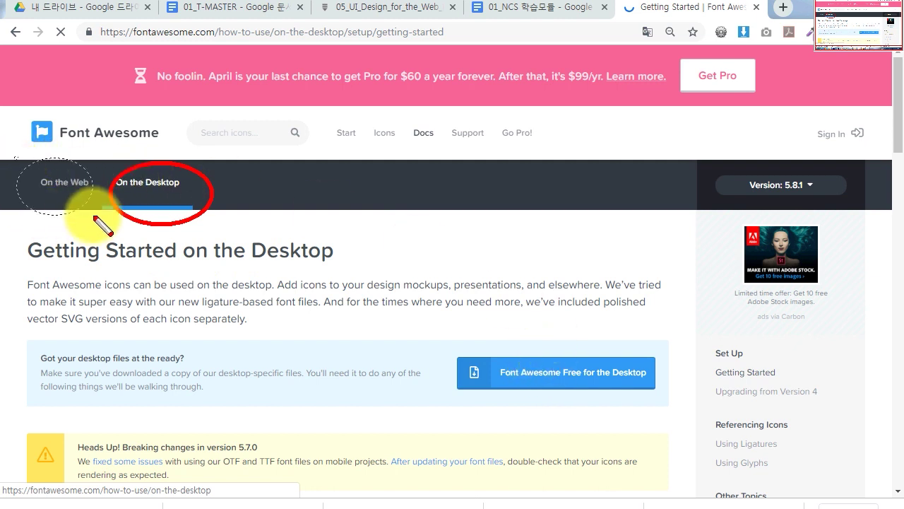
pyautogui.moveTo(33, 163); pyautogui.dragTo(36, 166)
pyautogui.press('Escape')
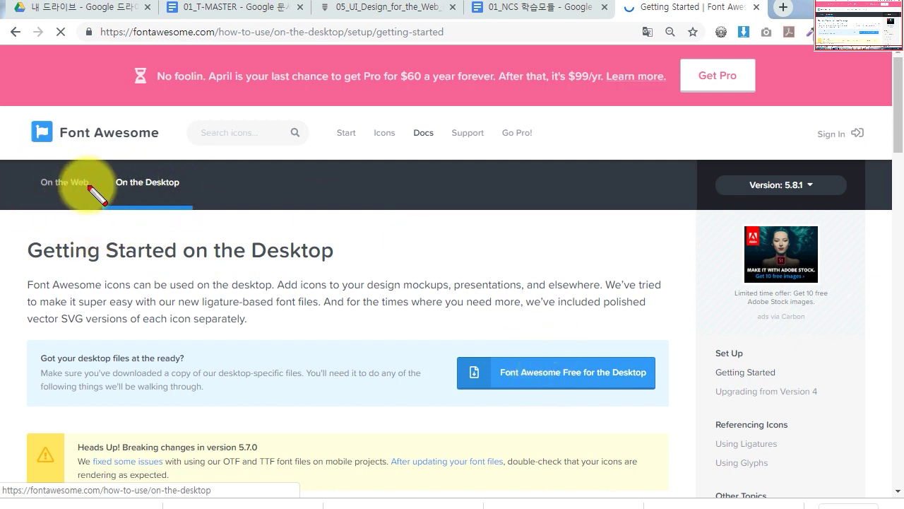
pyautogui.click(84, 198)
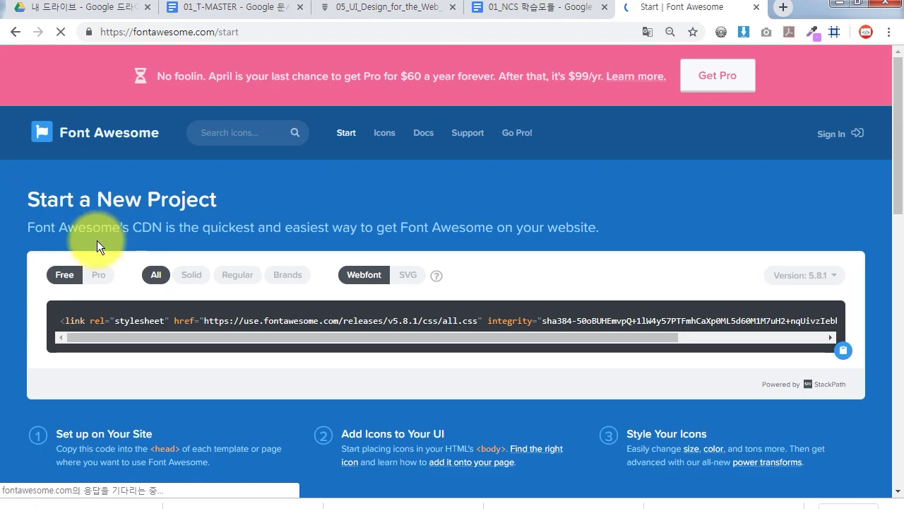
pyautogui.click(16, 32)
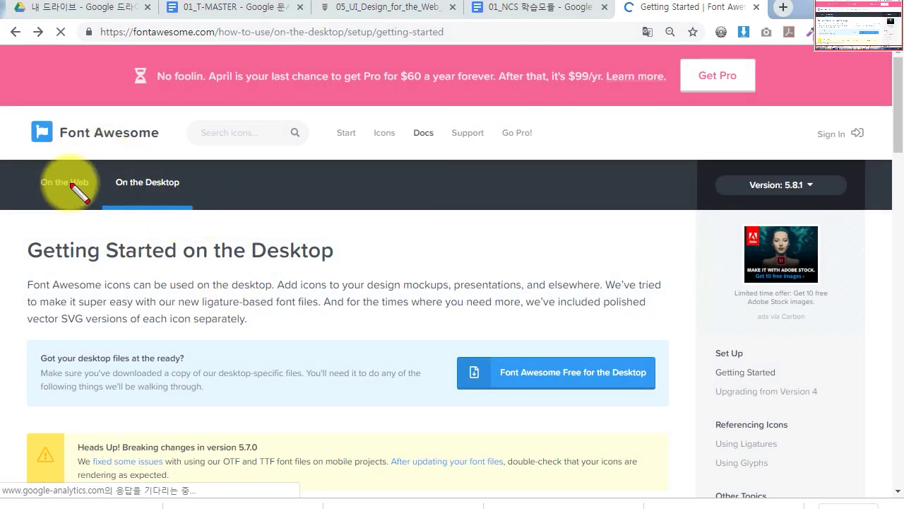
pyautogui.moveTo(85, 157); pyautogui.dragTo(14, 219)
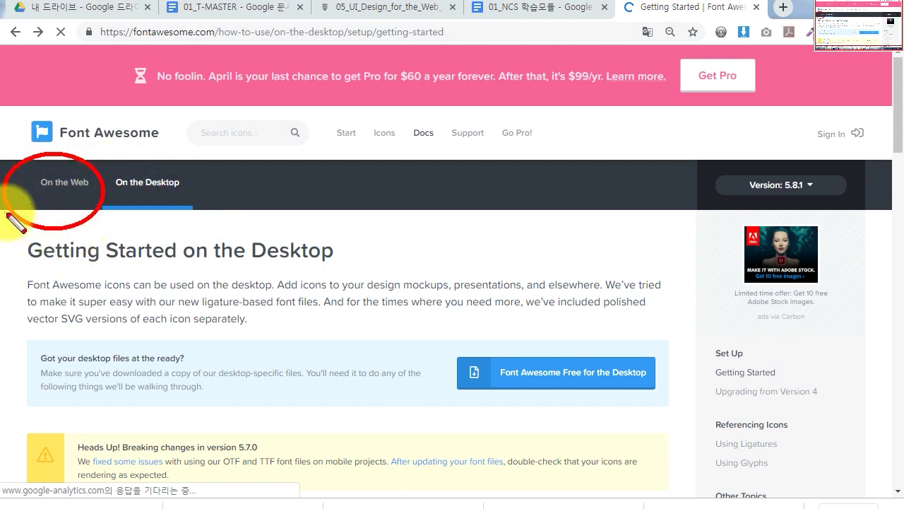
pyautogui.press('Escape')
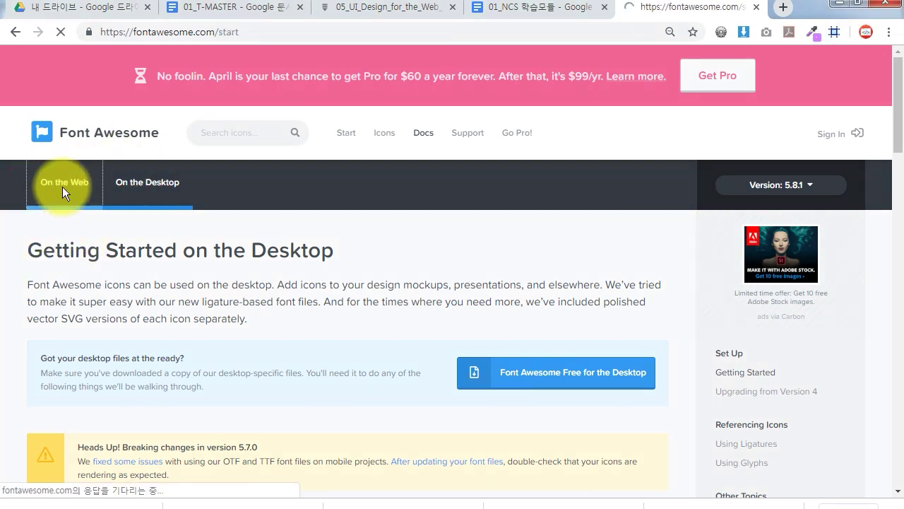
# - Scroll down the page to locate the Download option
pyautogui.scroll(-3, 534, 388)
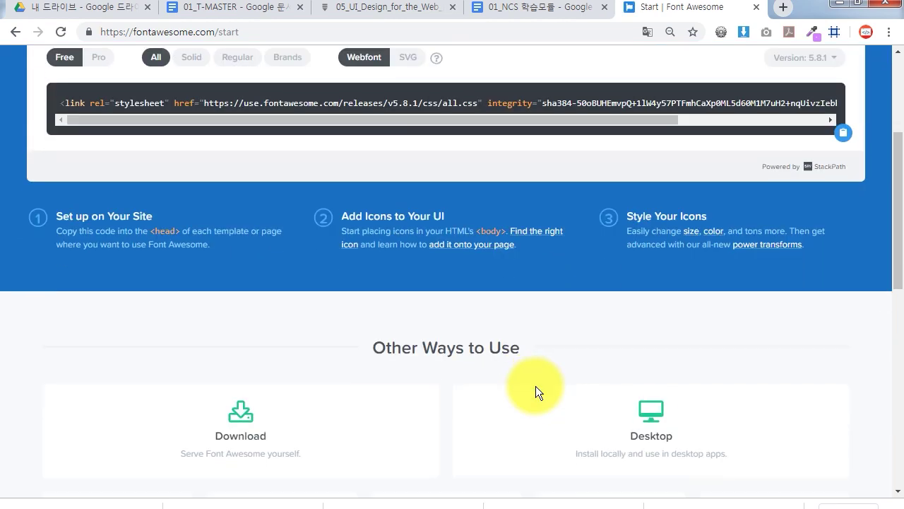
pyautogui.scroll(-4, 535, 386)
pyautogui.scroll(-2, 529, 359)
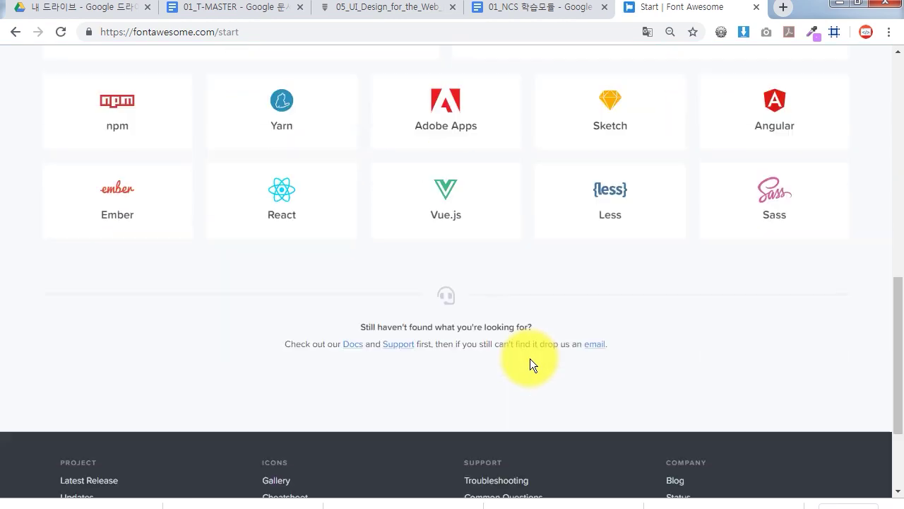
pyautogui.scroll(7, 530, 359)
pyautogui.scroll(2, 532, 356)
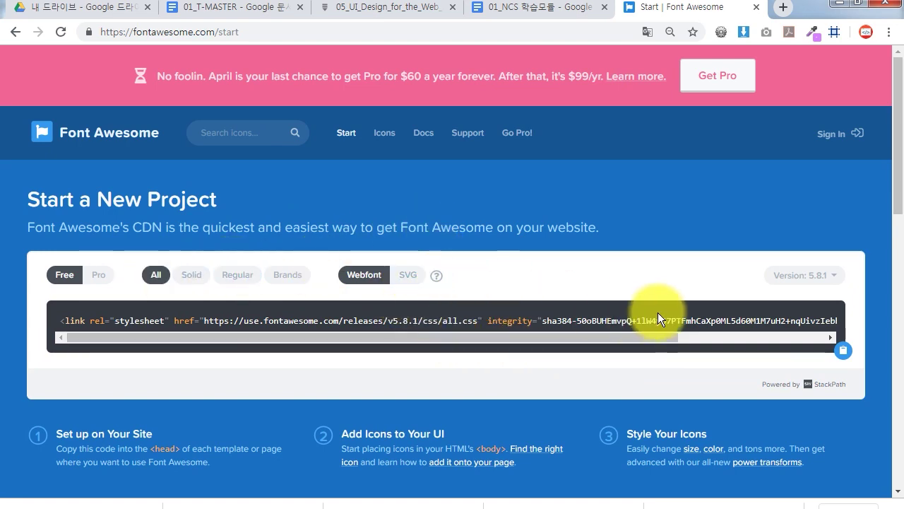
pyautogui.scroll(-3, 505, 350)
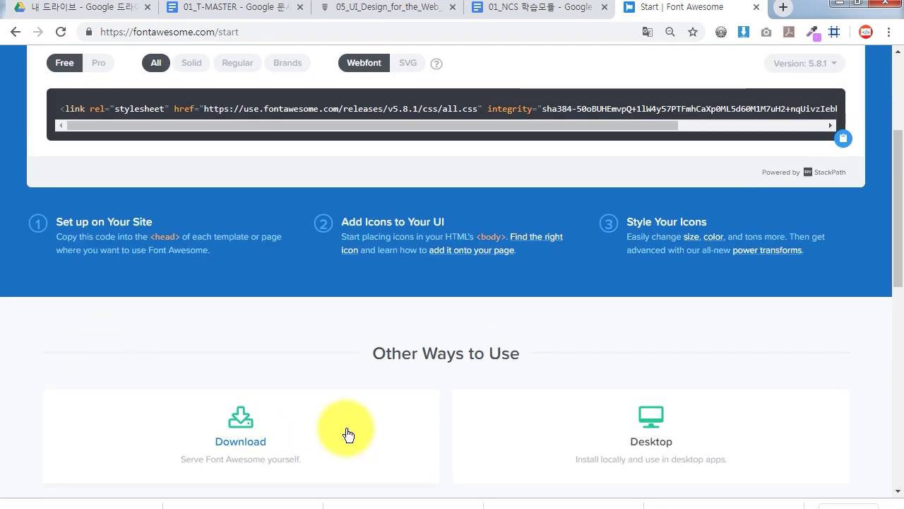
pyautogui.scroll(-3, 404, 393)
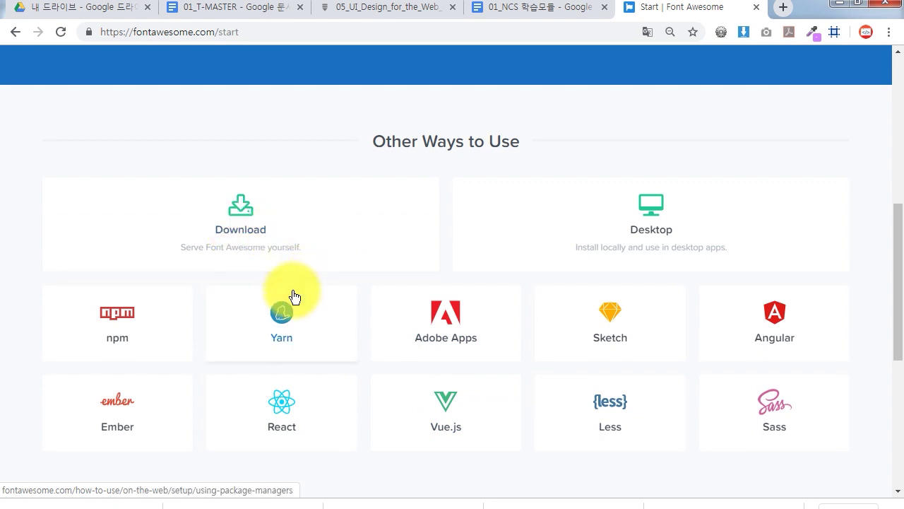
# - Open the Hosting Font Awesome Yourself guide, skim it, and return to the Start page
pyautogui.click(238, 225)
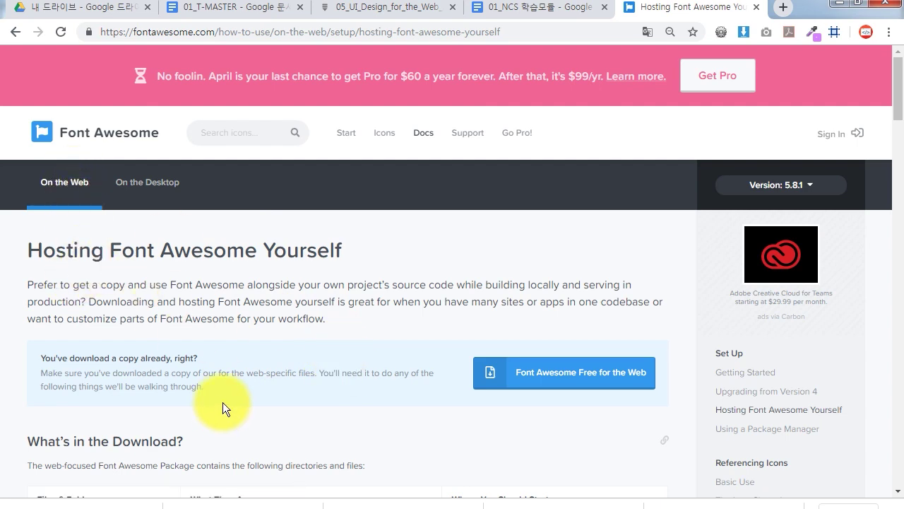
pyautogui.scroll(-4, 292, 385)
pyautogui.scroll(3, 293, 381)
pyautogui.scroll(1, 297, 388)
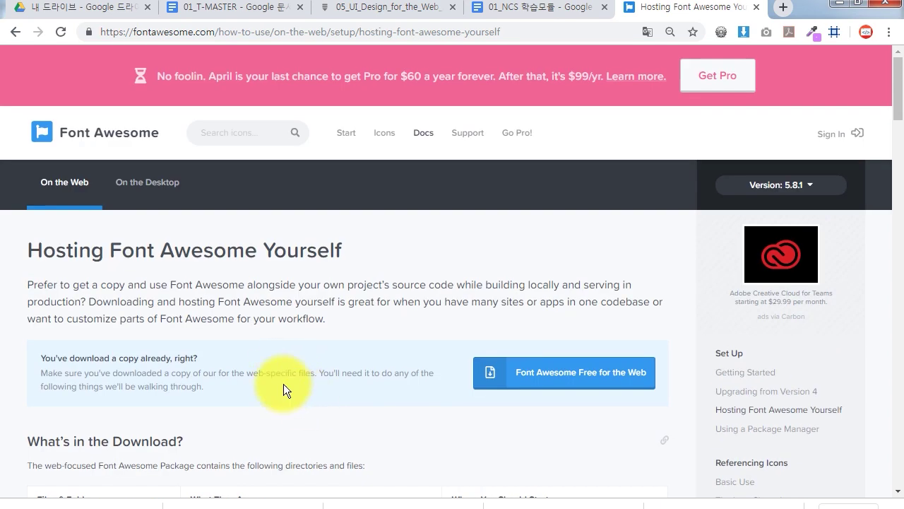
pyautogui.click(68, 185)
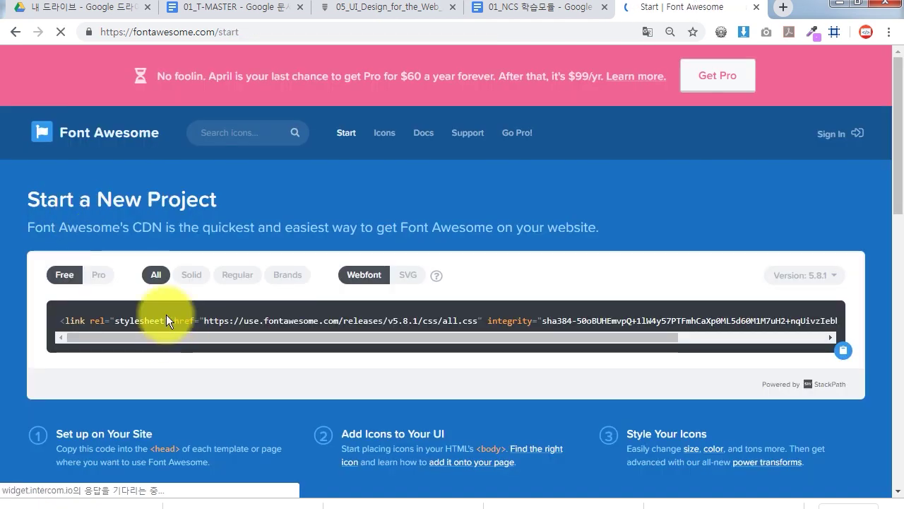
# - Scroll the Start page until the Other Ways to Use options are in view
pyautogui.scroll(-2, 236, 381)
pyautogui.scroll(-4, 237, 381)
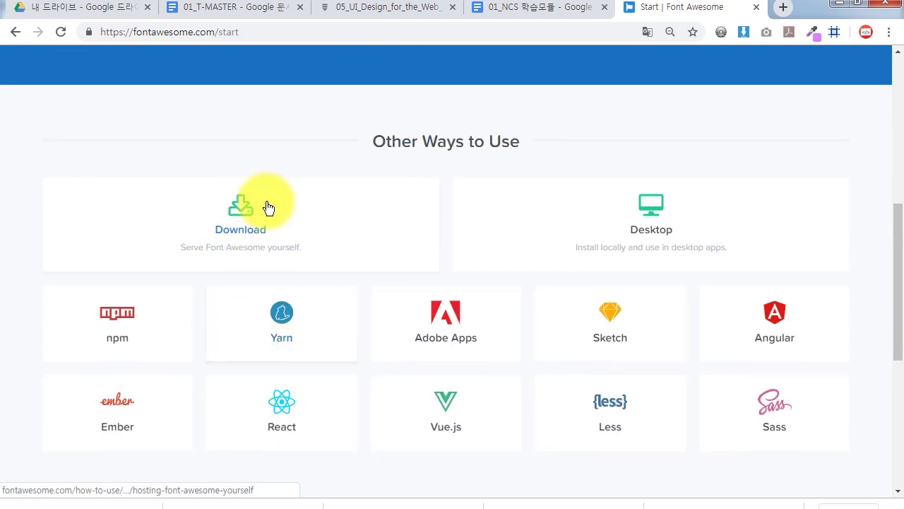
pyautogui.scroll(3, 426, 279)
pyautogui.scroll(3, 424, 286)
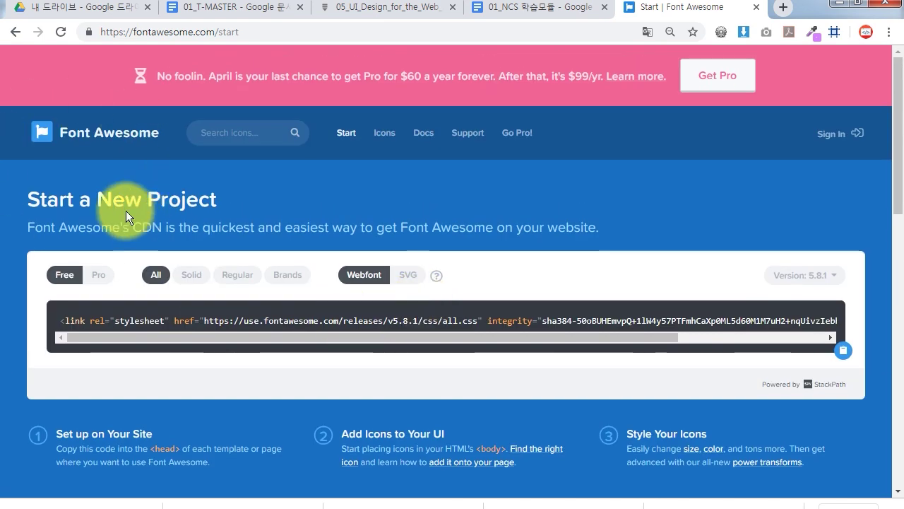
pyautogui.scroll(-4, 386, 294)
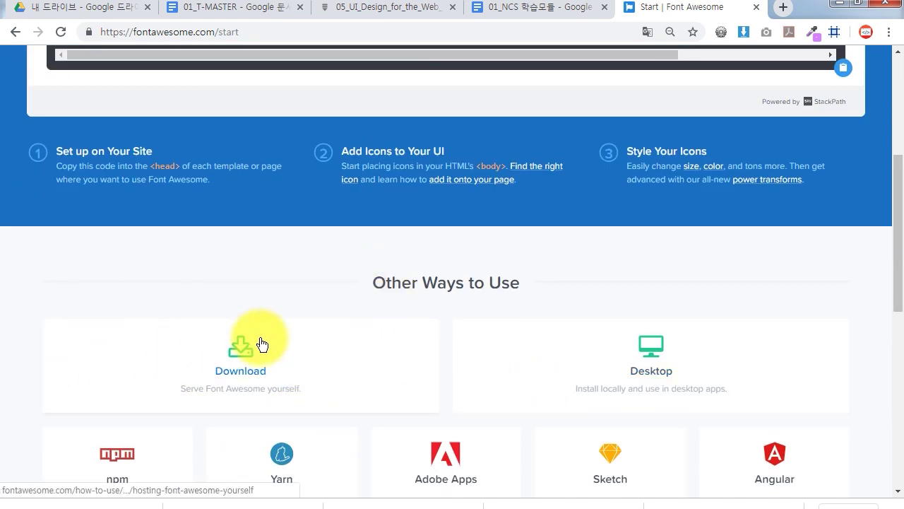
pyautogui.scroll(-2, 329, 401)
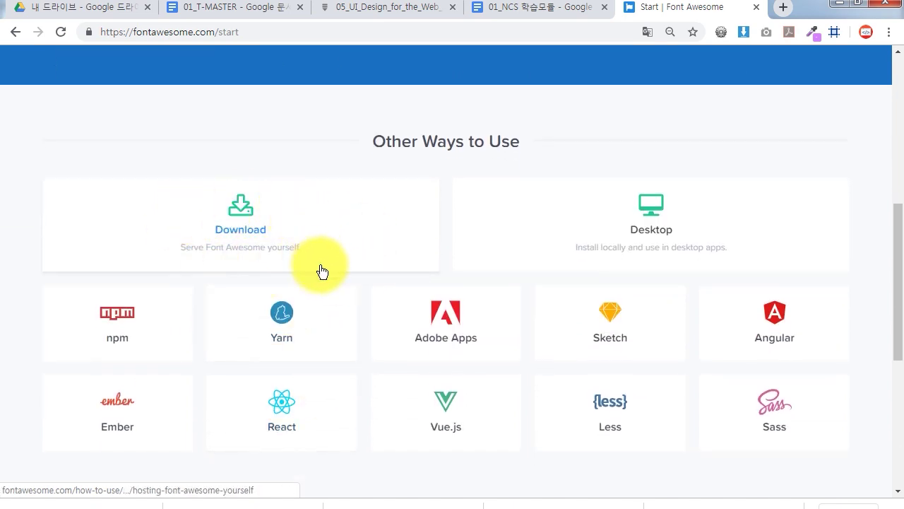
pyautogui.scroll(-2, 321, 263)
pyautogui.scroll(3, 242, 246)
# - Download fontawesome-free-5.8.1-web.zip from Font Awesome's self-hosting page and show it in Downloads
pyautogui.click(239, 291)
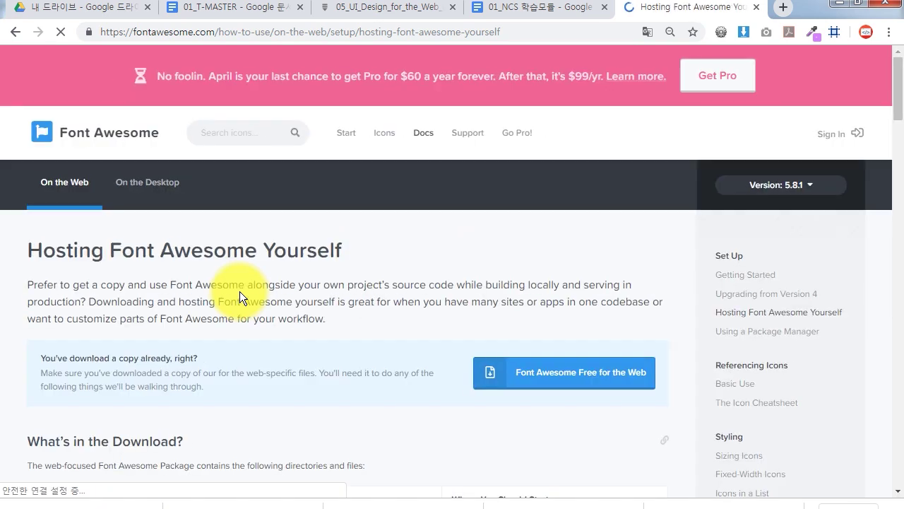
pyautogui.click(618, 383)
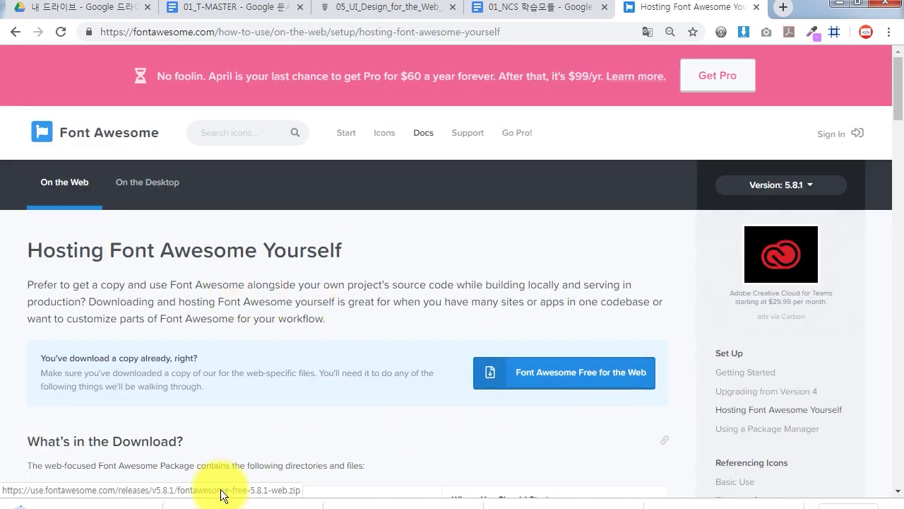
pyautogui.rightClick(142, 503)
pyautogui.click(182, 471)
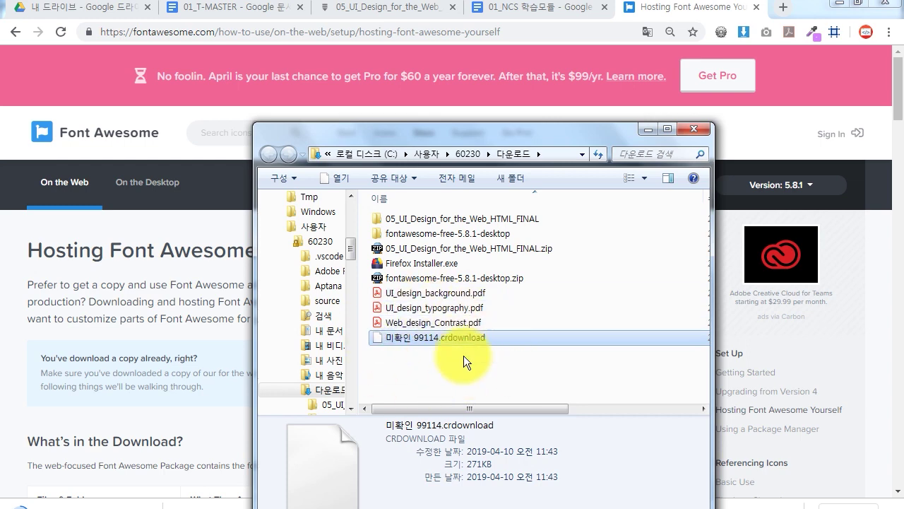
pyautogui.moveTo(440, 131); pyautogui.dragTo(327, 81)
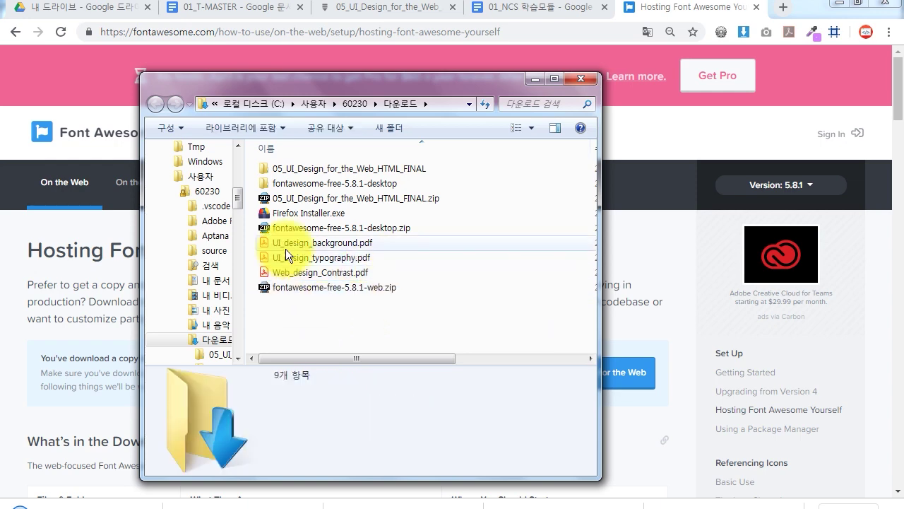
pyautogui.click(375, 288)
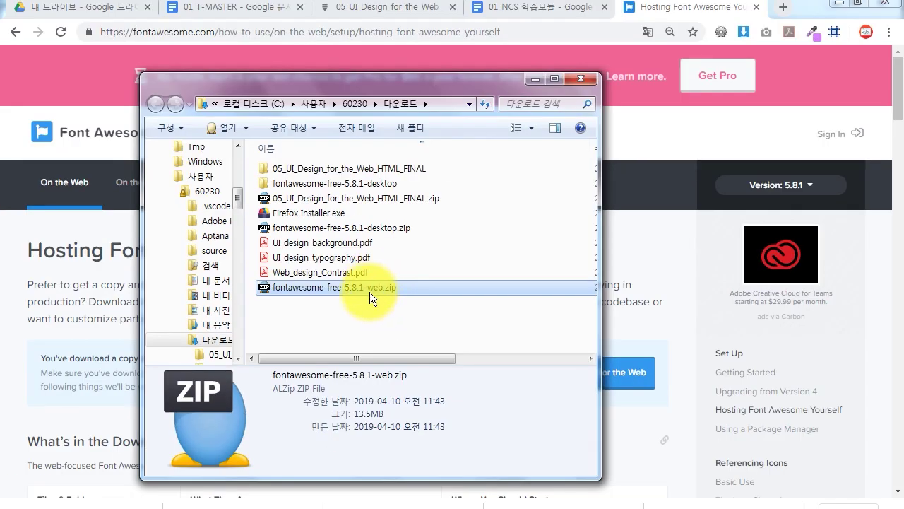
# - Open the zip's webfonts folder and stretch its window to full screen height
pyautogui.doubleClick(370, 292)
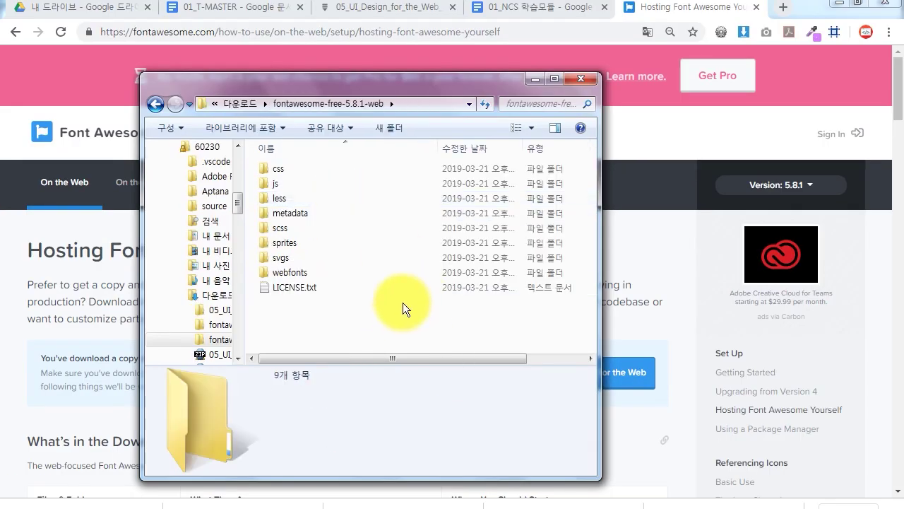
pyautogui.doubleClick(294, 271)
pyautogui.moveTo(367, 79); pyautogui.dragTo(526, 75)
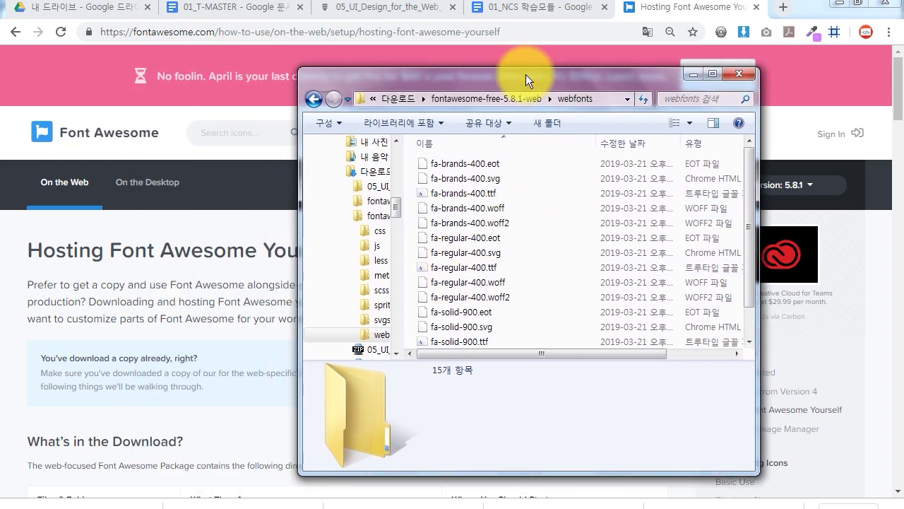
pyautogui.hotkey('alt', 'Tab')
pyautogui.write('onts')
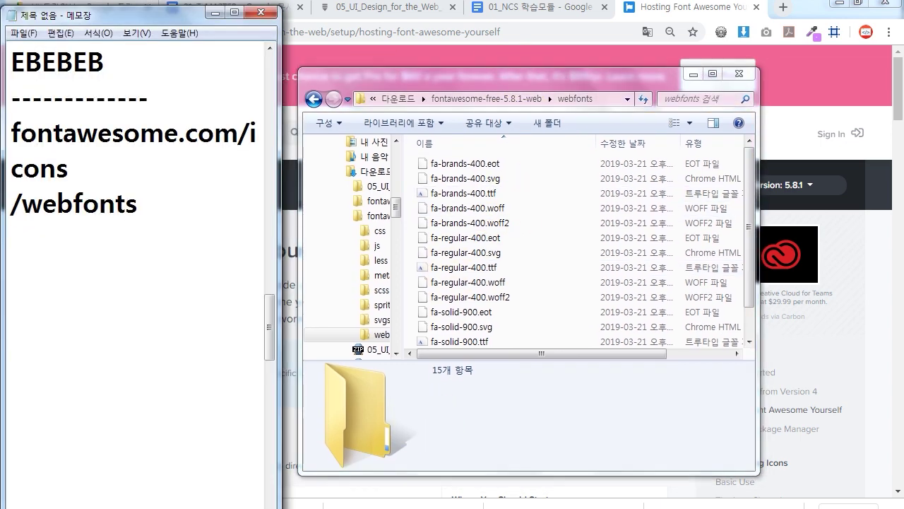
pyautogui.doubleClick(438, 69)
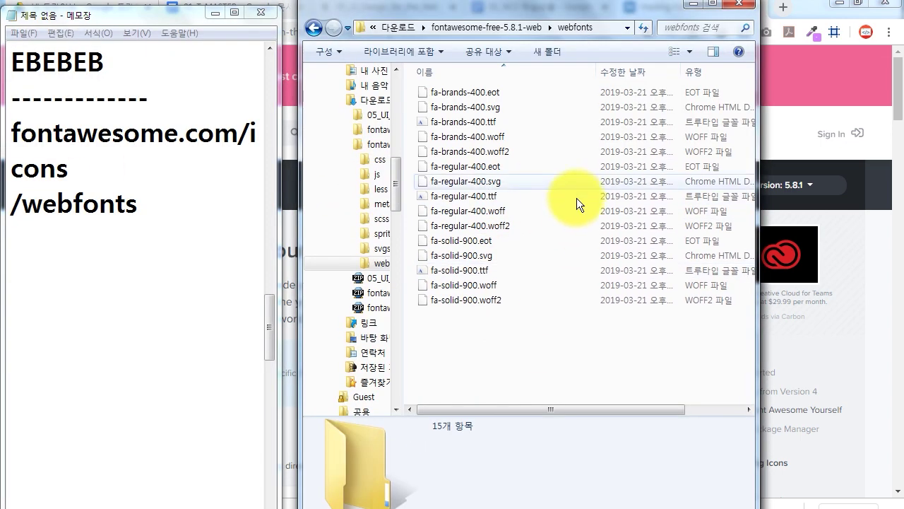
# - Install fa-brands-400, fa-regular-400 and fa-solid-900 .ttf, replacing the existing copies
pyautogui.click(468, 121)
pyautogui.keyDown('ctrl'); pyautogui.click(465, 197); pyautogui.keyUp('ctrl')
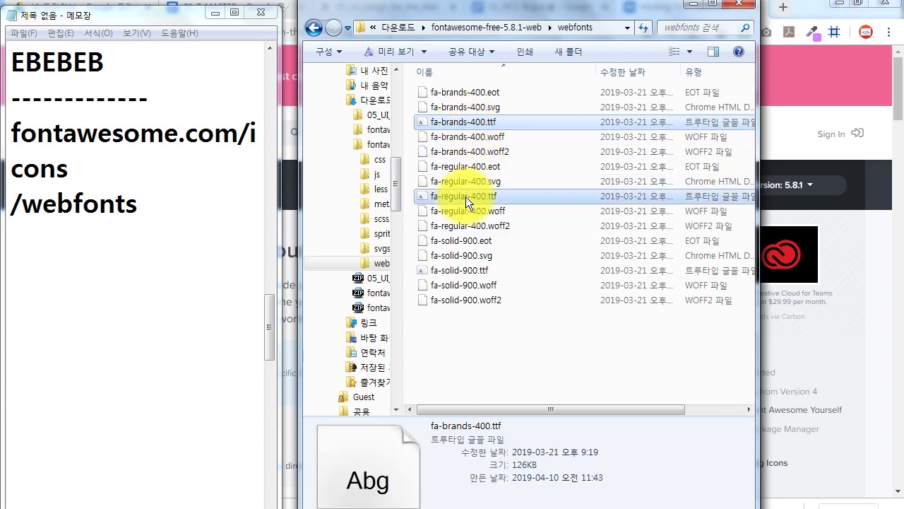
pyautogui.keyDown('ctrl'); pyautogui.click(468, 269); pyautogui.keyUp('ctrl')
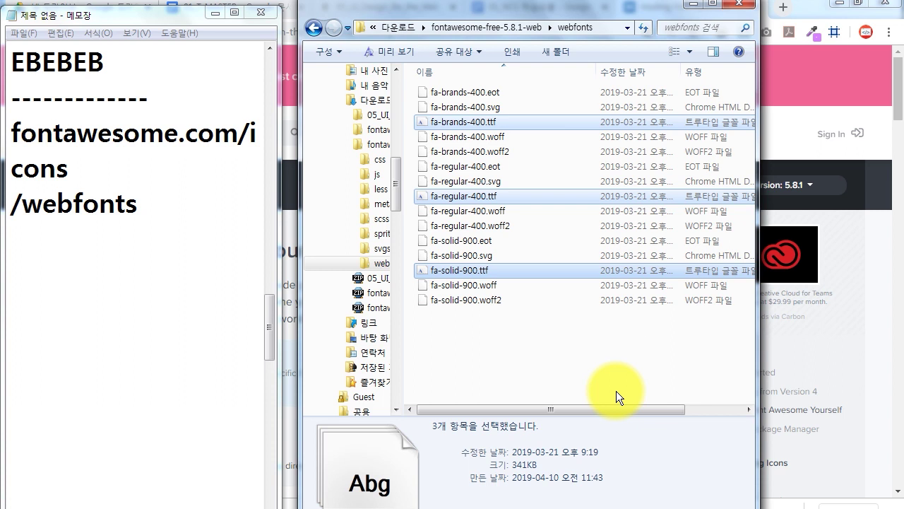
pyautogui.rightClick(475, 195)
pyautogui.click(524, 229)
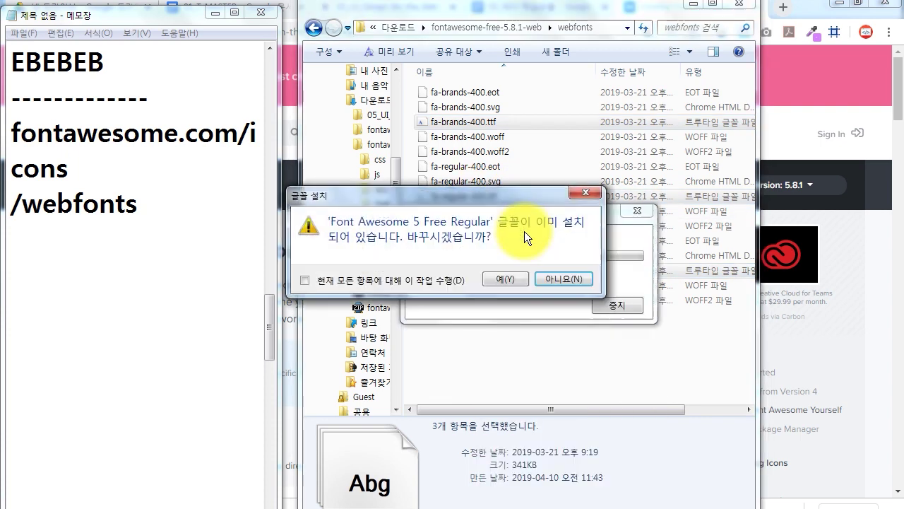
pyautogui.click(401, 282)
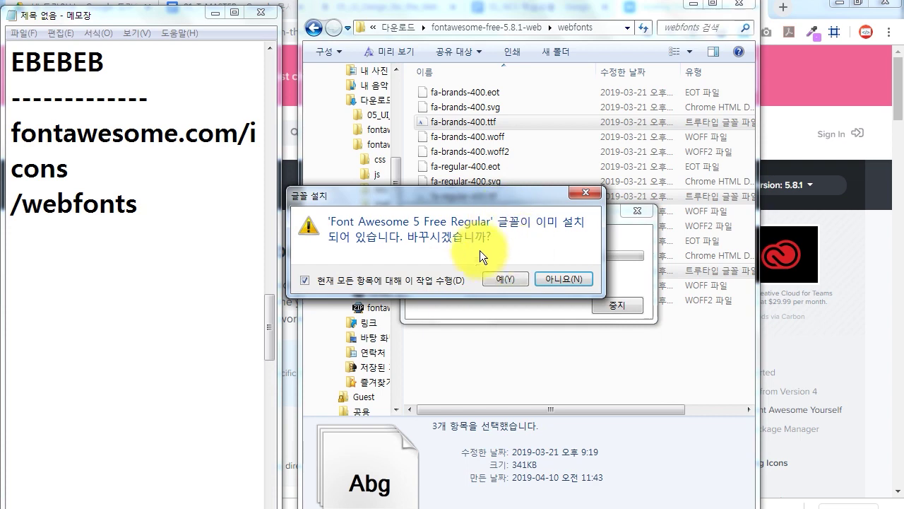
pyautogui.click(505, 279)
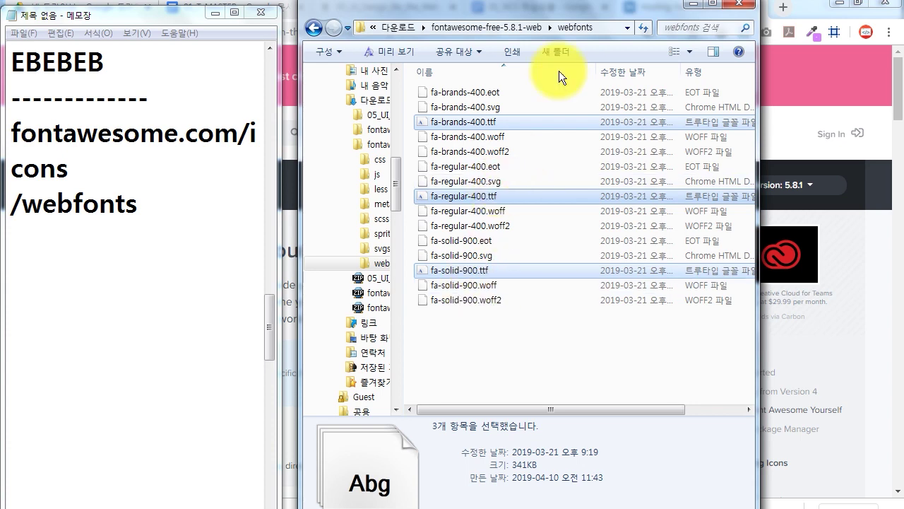
pyautogui.click(697, 4)
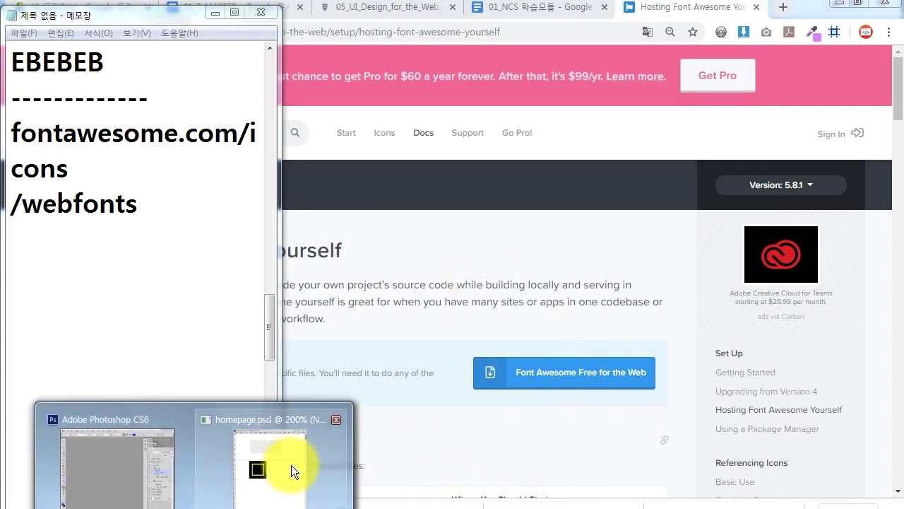
pyautogui.moveTo(195, 506)
pyautogui.click(291, 467)
# - Select the glyph text and pick a Font Awesome font after searching 'Font'
pyautogui.doubleClick(402, 289)
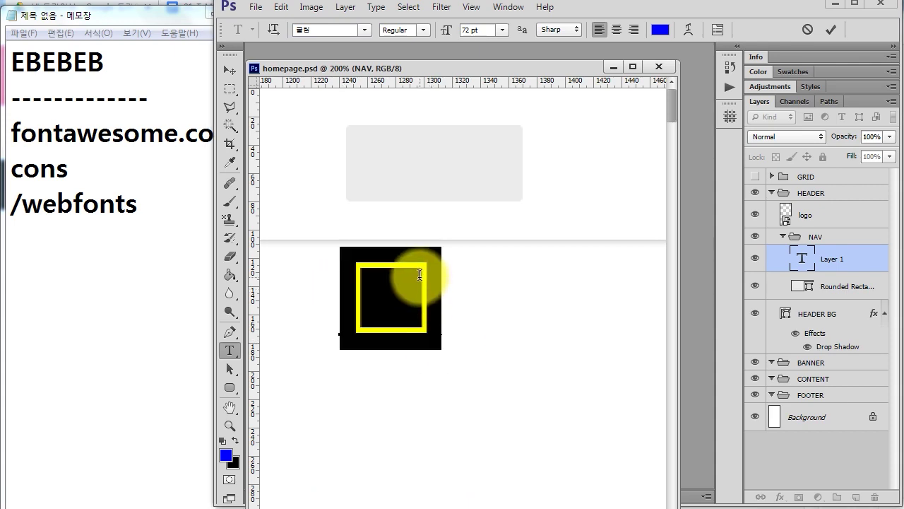
pyautogui.click(342, 32)
pyautogui.write('Font Awesome ...')
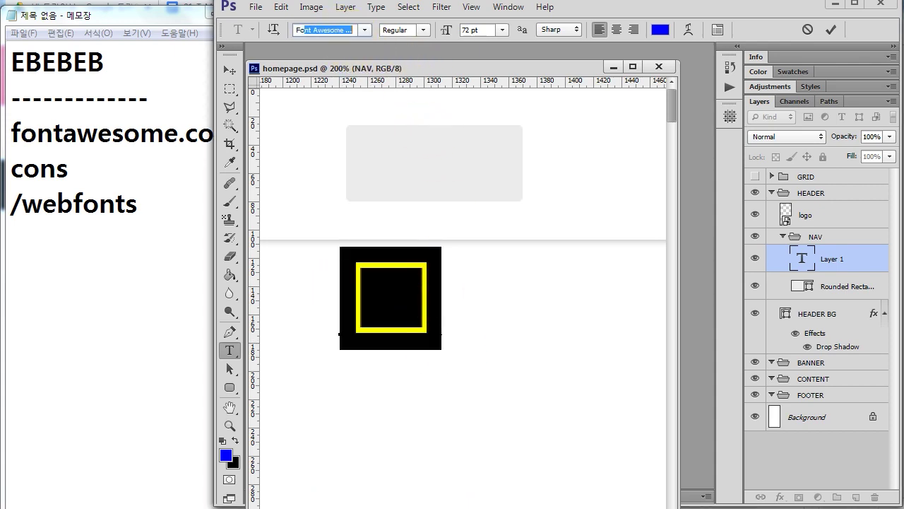
pyautogui.click(363, 31)
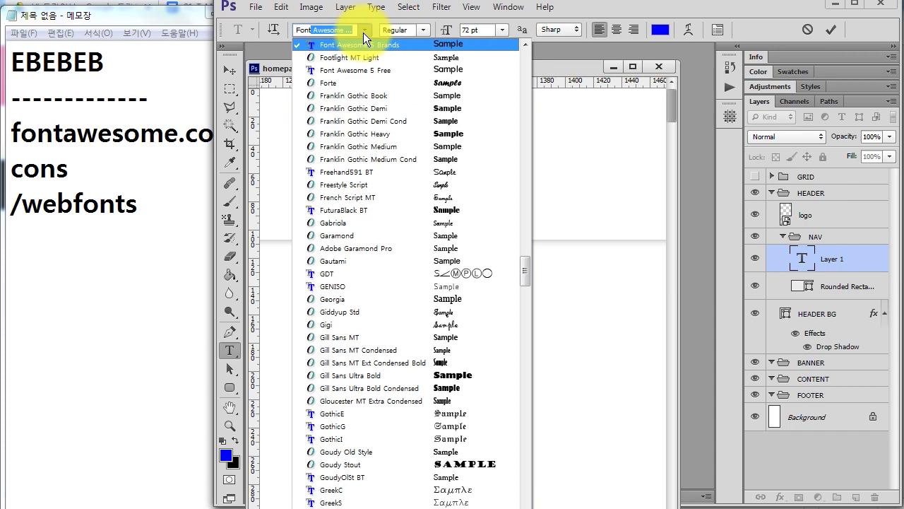
pyautogui.moveTo(526, 270); pyautogui.dragTo(528, 259)
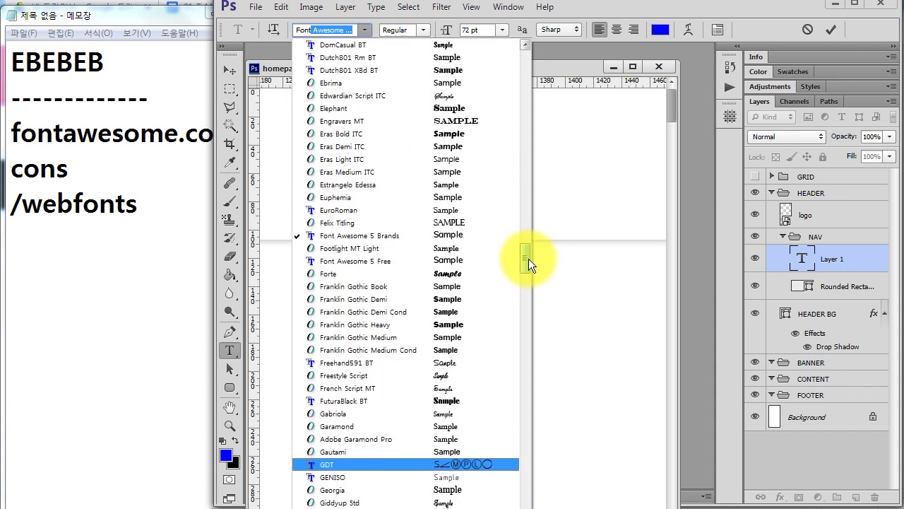
pyautogui.scroll(-4, 382, 273)
pyautogui.click(381, 266)
# - Search 'Font' again and reapply the Font Awesome font family to the glyph
pyautogui.click(361, 32)
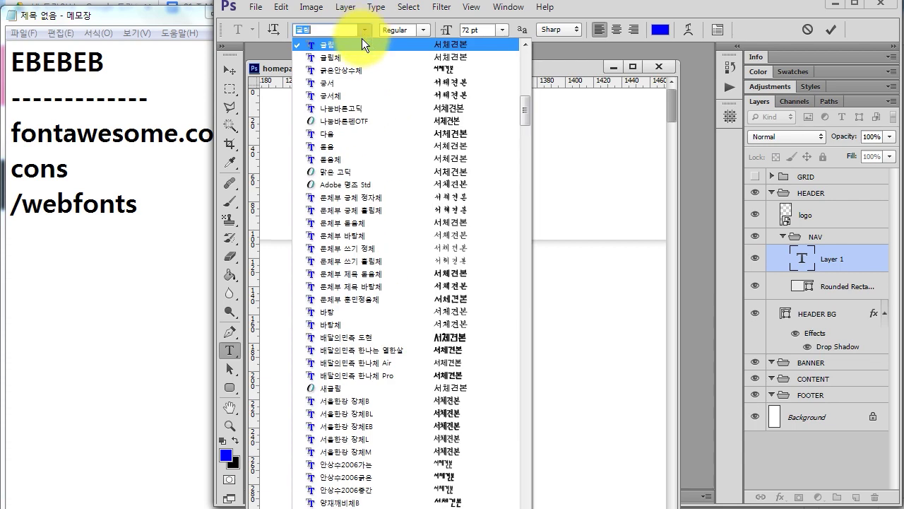
pyautogui.click(348, 29)
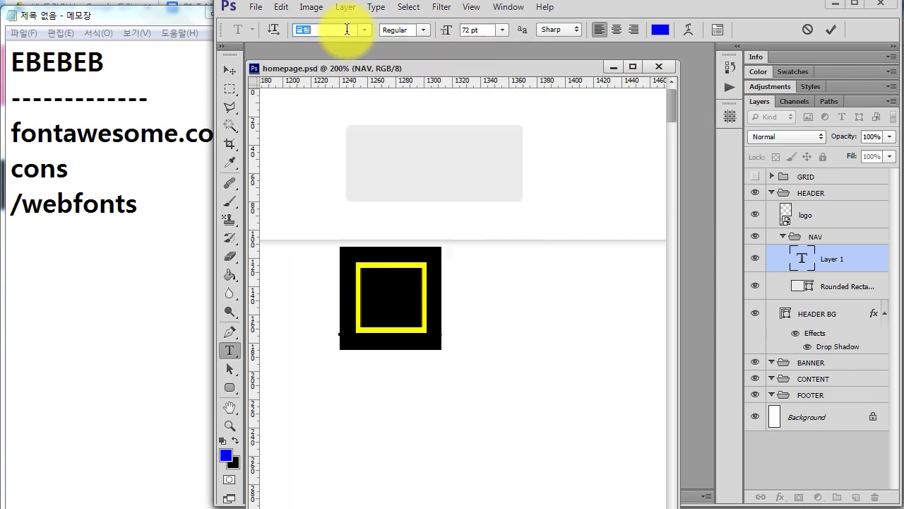
pyautogui.write('Font Awesome ...')
pyautogui.click(368, 32)
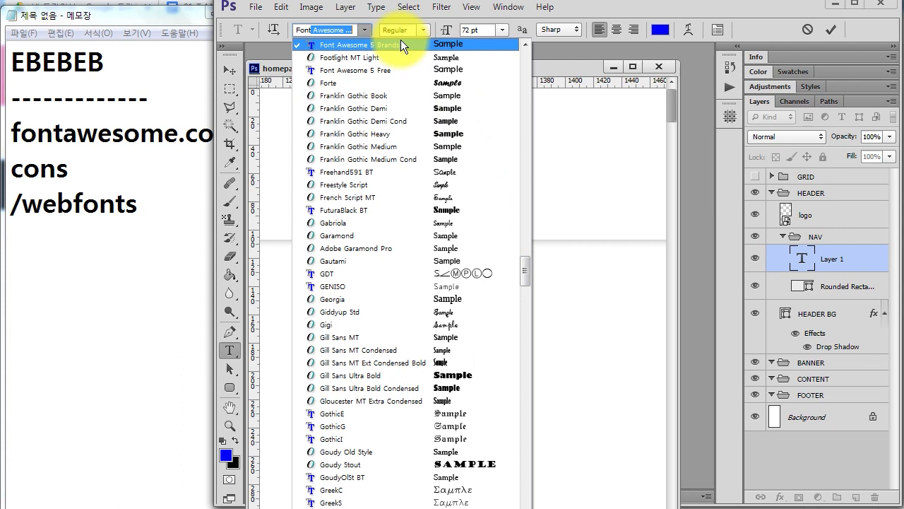
pyautogui.scroll(1, 523, 257)
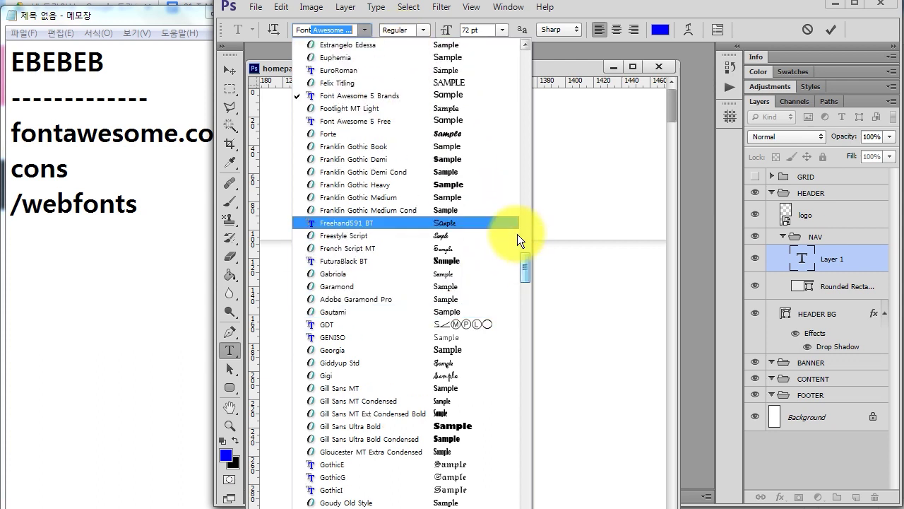
pyautogui.click(371, 92)
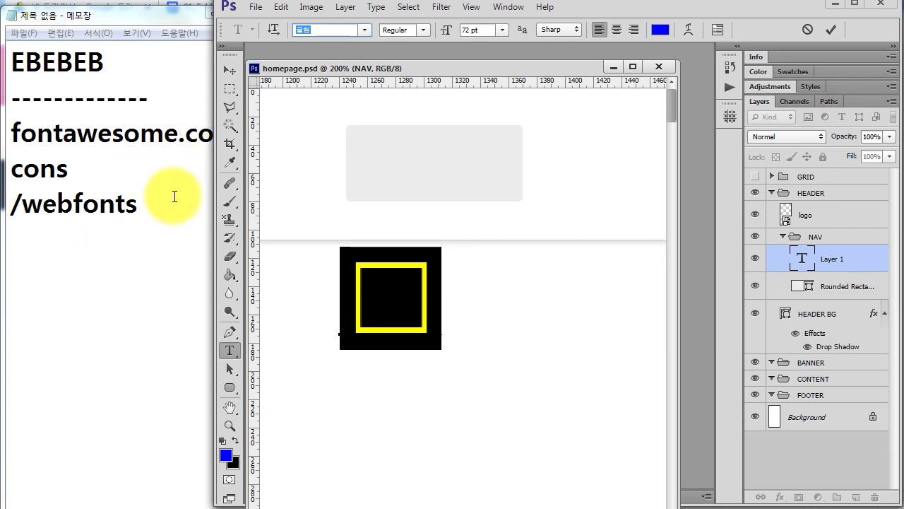
pyautogui.click(180, 503)
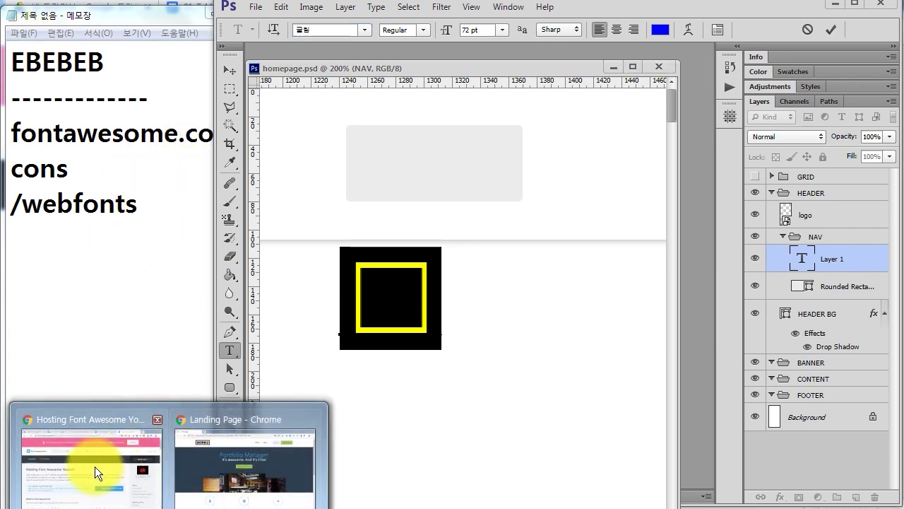
# - Resize Chrome, open the Font Awesome icon gallery, and add 'lock' to the notes
pyautogui.click(95, 466)
pyautogui.click(855, 7)
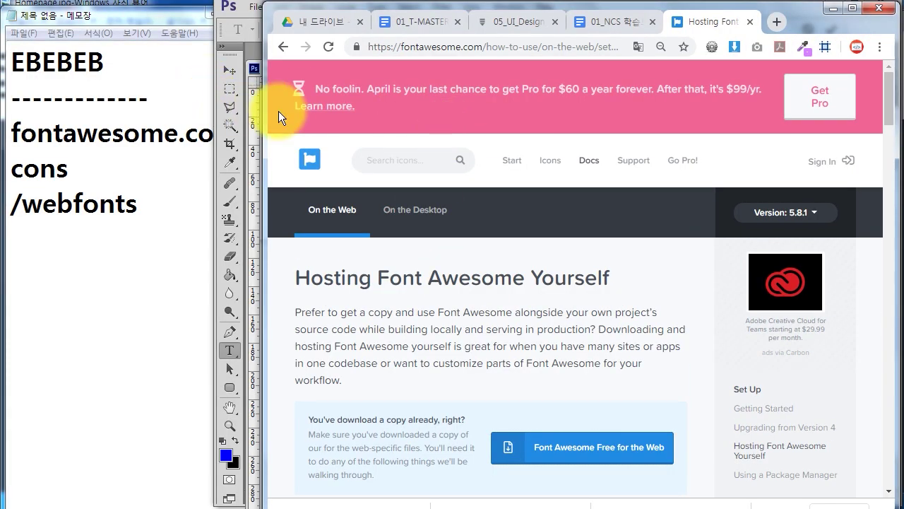
pyautogui.moveTo(263, 107); pyautogui.dragTo(219, 104)
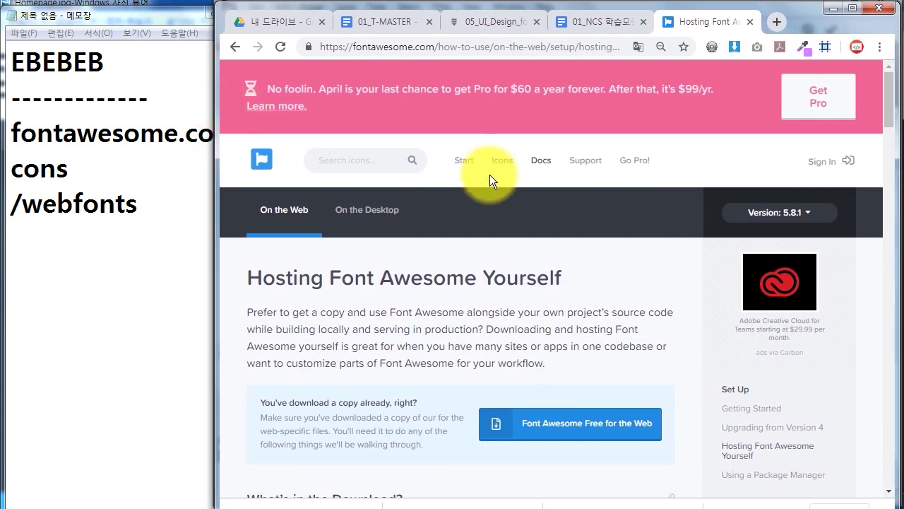
pyautogui.click(503, 161)
pyautogui.click(92, 183)
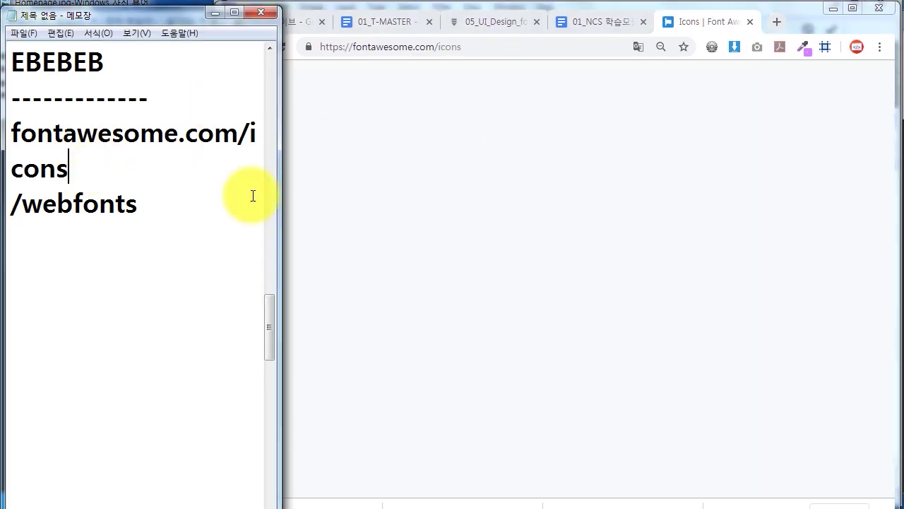
pyautogui.press('Return')
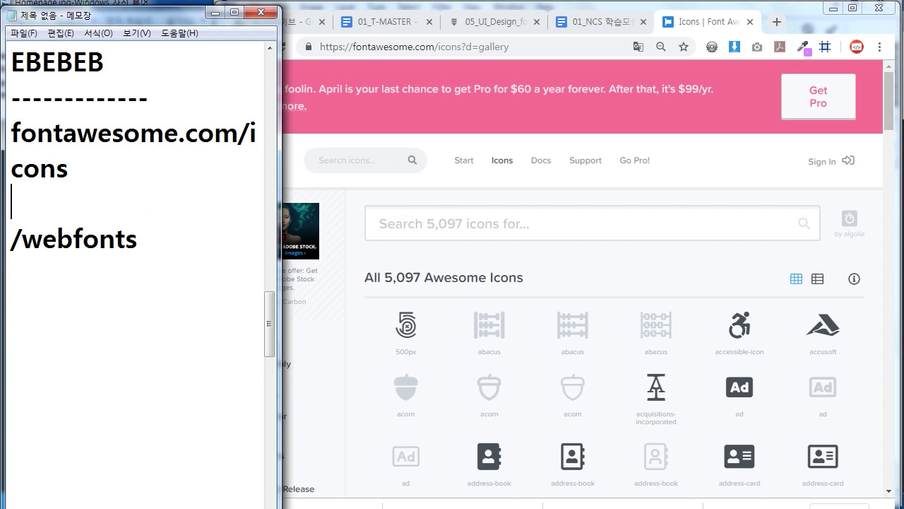
pyautogui.write('lock')
# - Search the gallery for 'lock' and open the solid lock icon's detail page
pyautogui.click(523, 223)
pyautogui.write('lock')
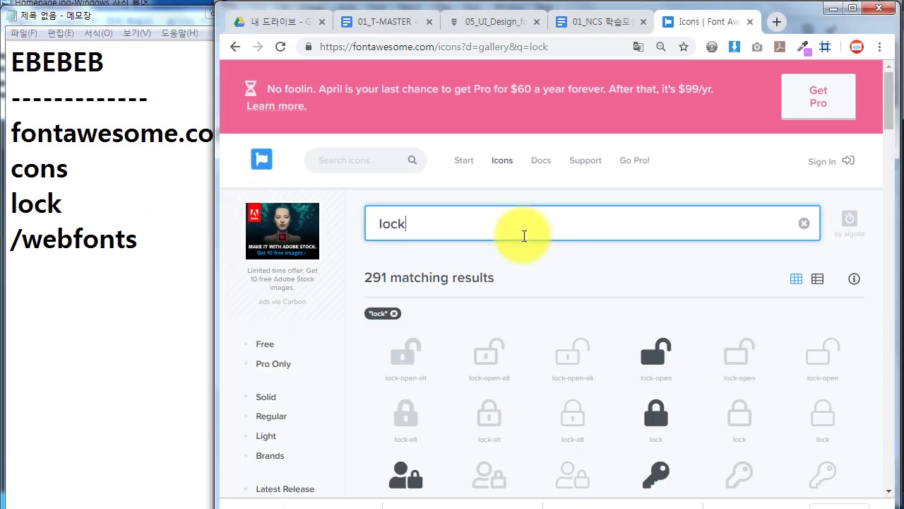
pyautogui.scroll(-2, 523, 236)
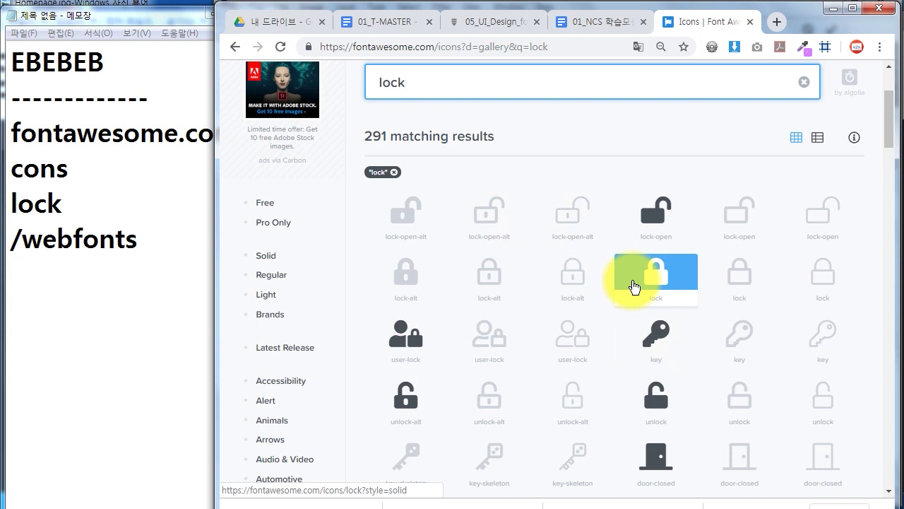
pyautogui.click(663, 284)
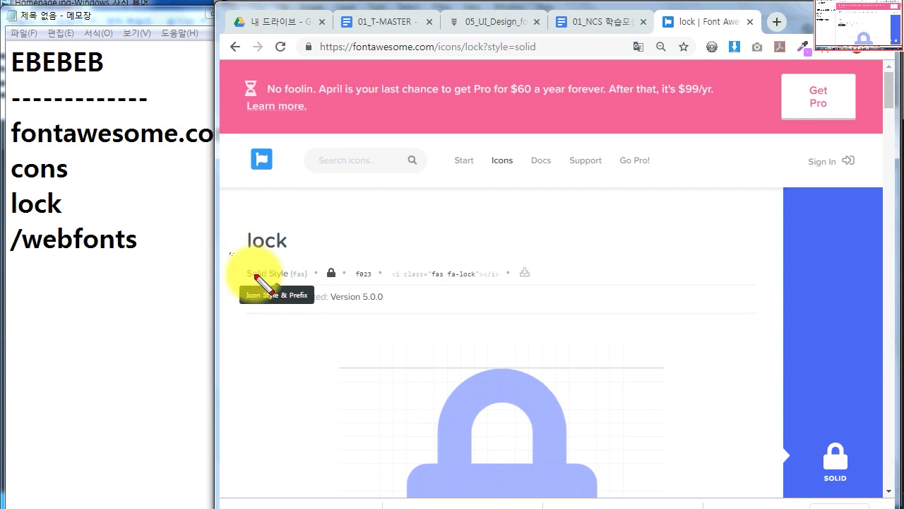
pyautogui.moveTo(295, 261); pyautogui.dragTo(300, 286)
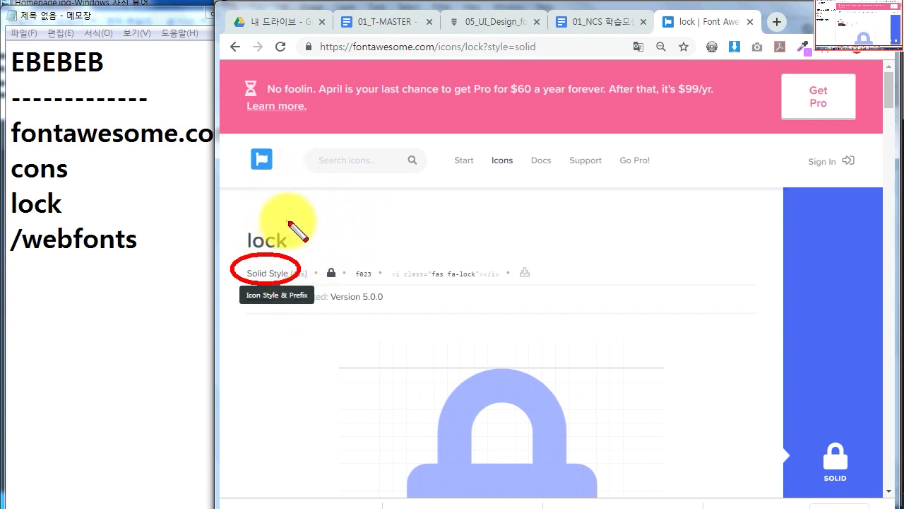
pyautogui.press('Escape')
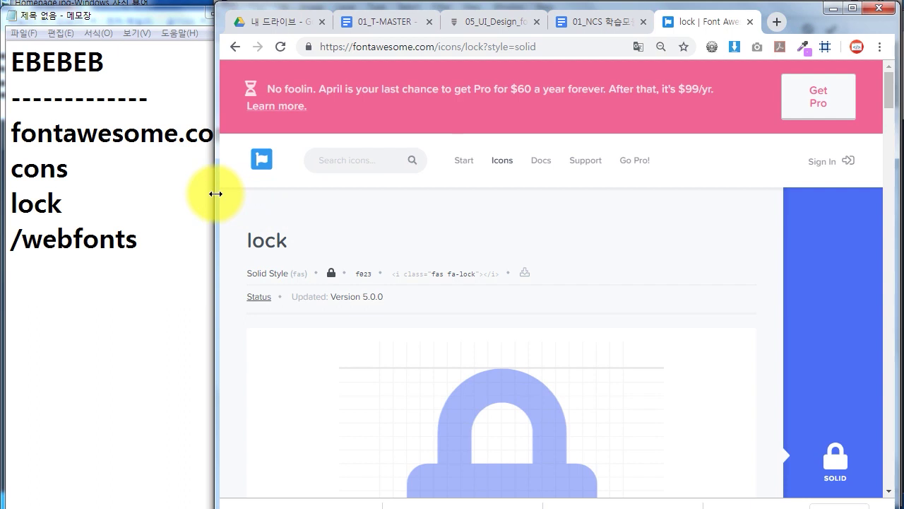
pyautogui.moveTo(216, 191); pyautogui.dragTo(63, 177)
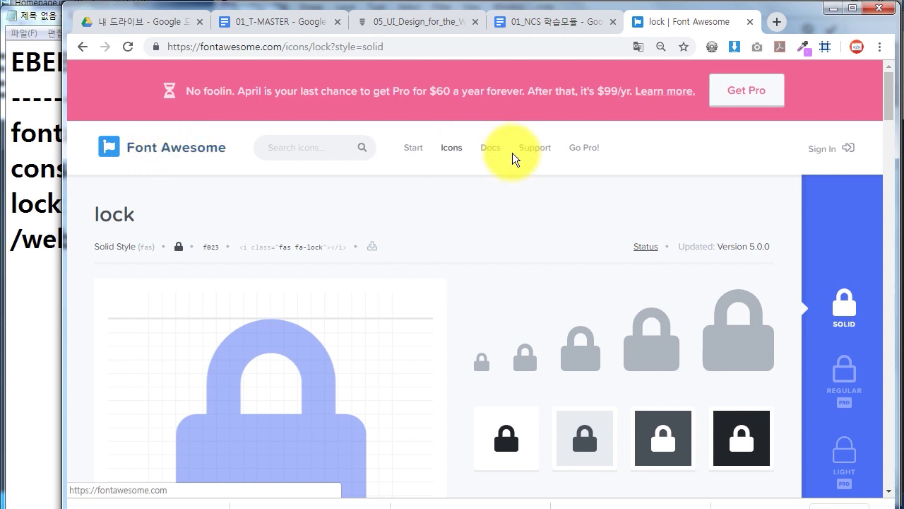
# - Go to the Font Awesome homepage and scroll to the footer's Old Version 4.7 link
pyautogui.click(177, 149)
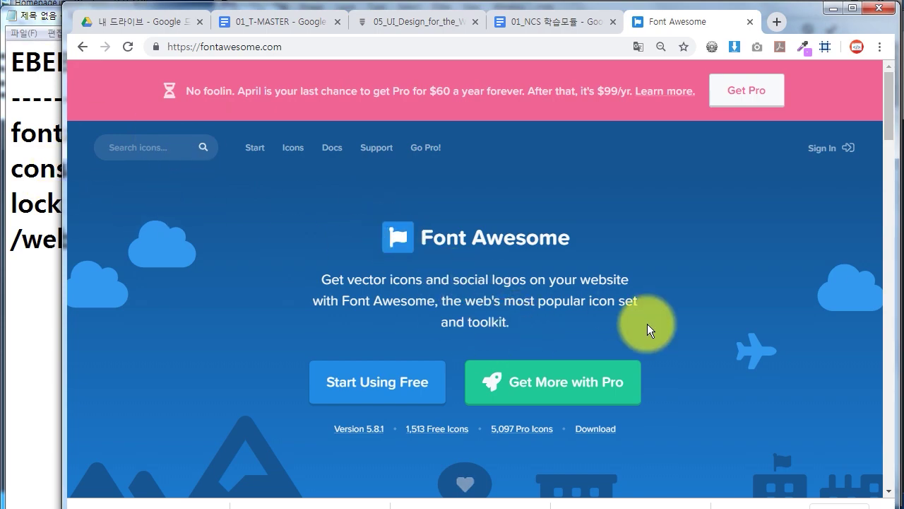
pyautogui.scroll(-2, 619, 278)
pyautogui.scroll(-2, 622, 274)
pyautogui.scroll(-5, 622, 274)
pyautogui.scroll(-5, 623, 274)
pyautogui.scroll(-4, 623, 274)
pyautogui.scroll(-5, 626, 279)
pyautogui.scroll(-10, 626, 278)
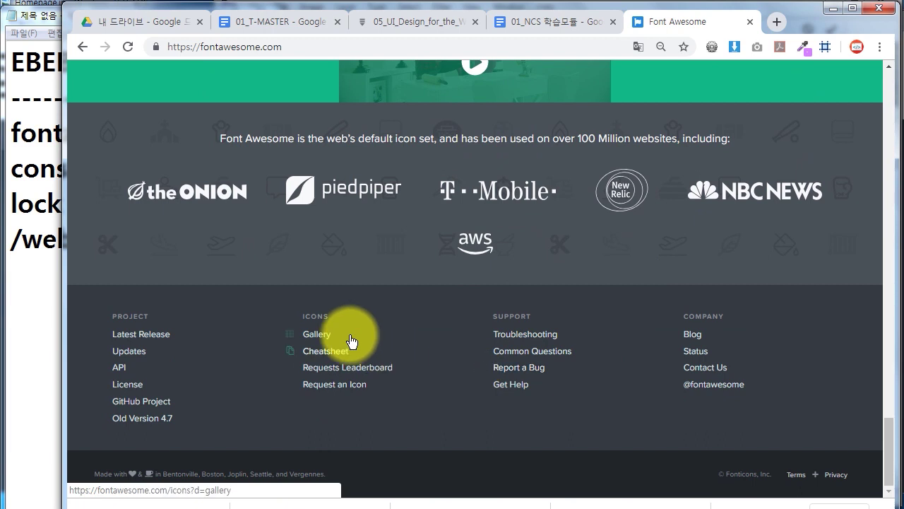
pyautogui.scroll(1, 452, 327)
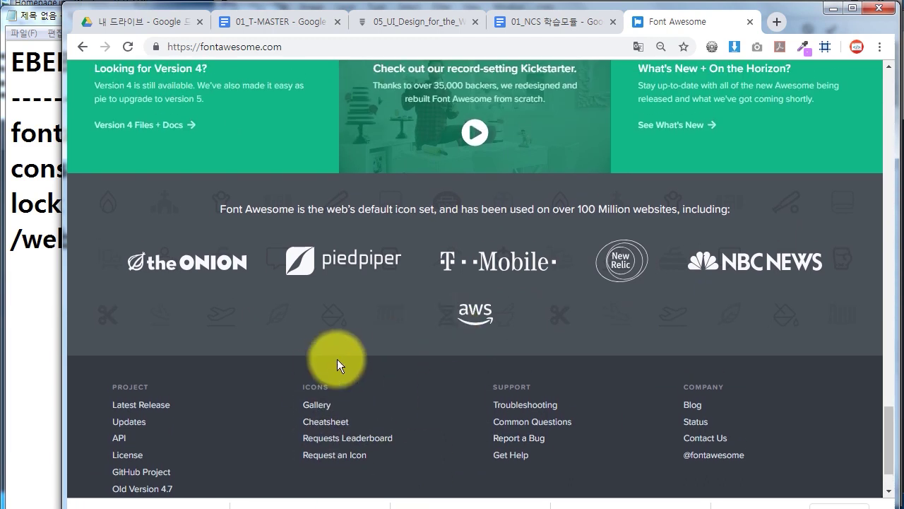
pyautogui.scroll(-1, 340, 363)
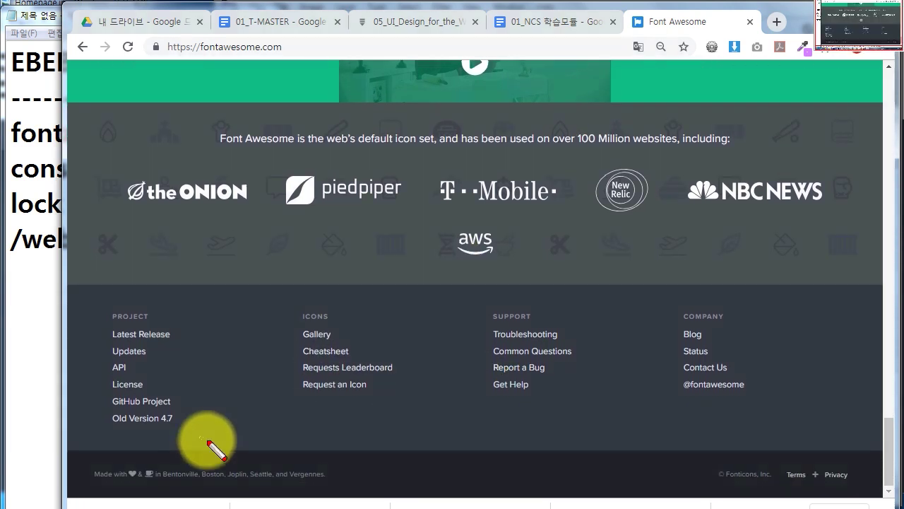
pyautogui.moveTo(196, 422); pyautogui.dragTo(198, 440)
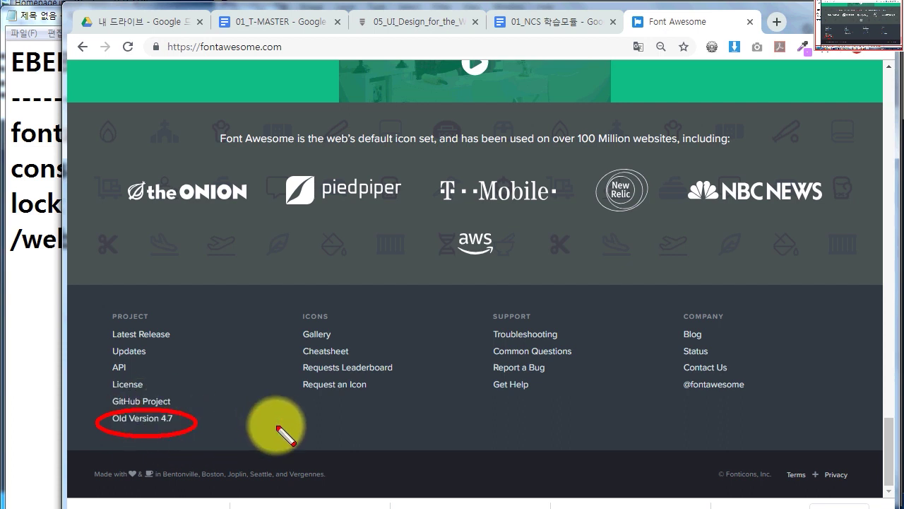
# - Download the plain Font Awesome 4 package from the 4.7 site and show the zip
pyautogui.click(148, 418)
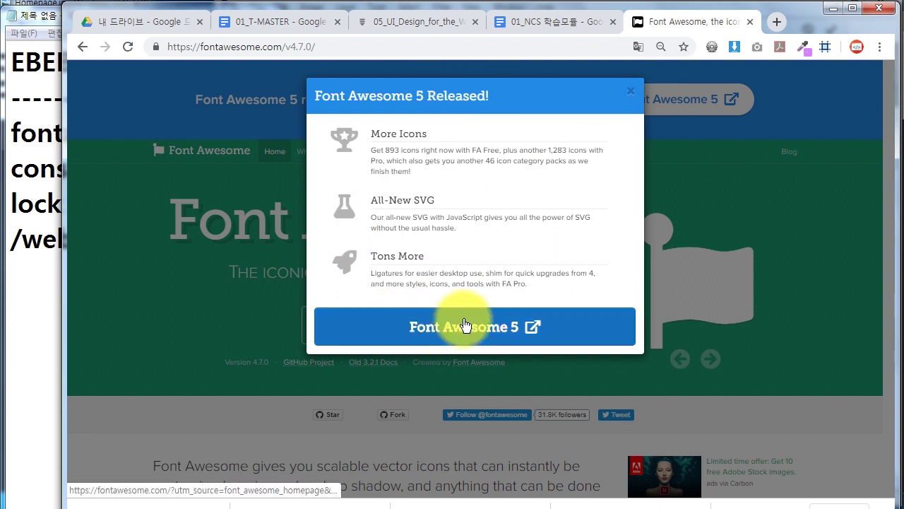
pyautogui.click(632, 99)
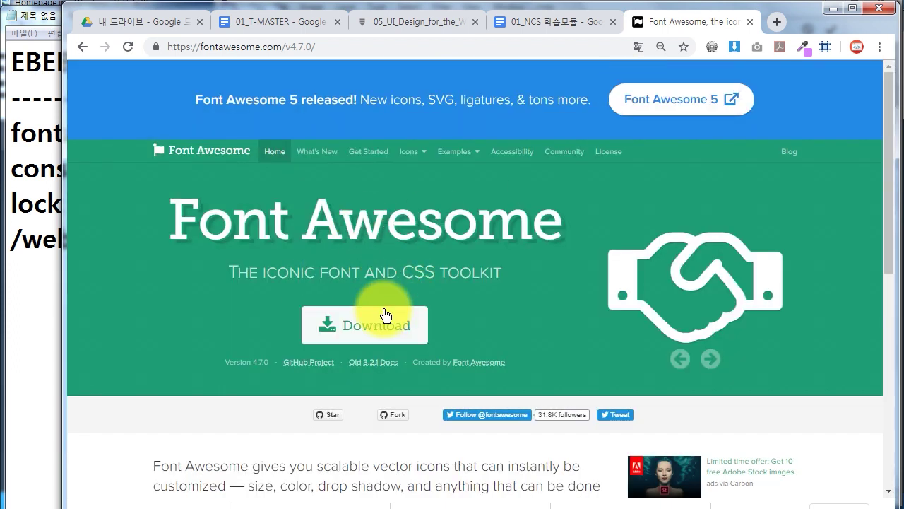
pyautogui.moveTo(392, 319); pyautogui.dragTo(439, 332)
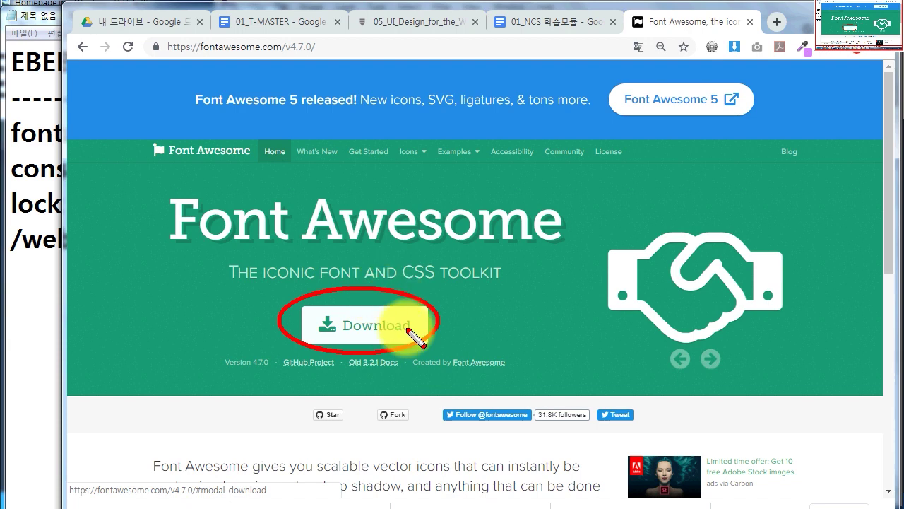
pyautogui.click(382, 326)
pyautogui.moveTo(348, 409)
pyautogui.mouseDown()
pyautogui.moveTo(624, 438)
pyautogui.moveTo(628, 451)
pyautogui.mouseUp()
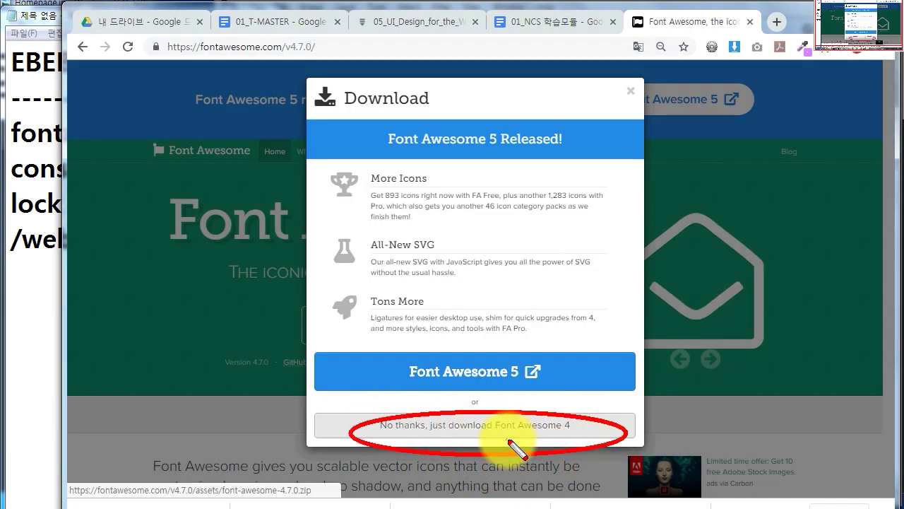
pyautogui.press('Escape')
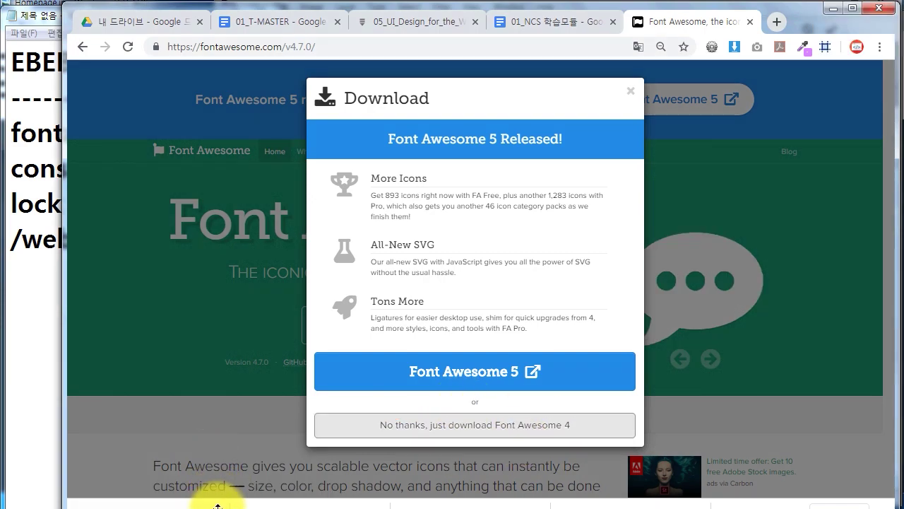
pyautogui.rightClick(212, 502)
pyautogui.click(247, 472)
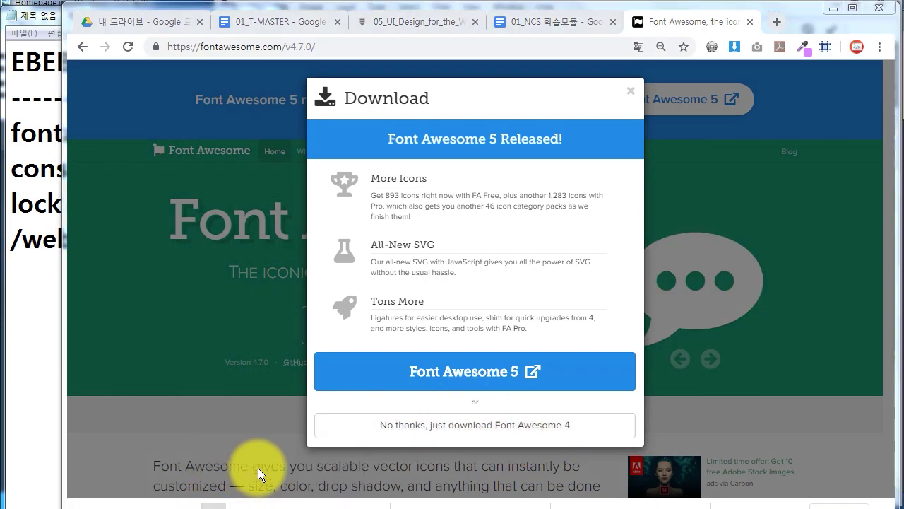
# - Extract font-awesome-4.7.0.zip into its own folder and change the notes' webfonts line to fonts
pyautogui.rightClick(530, 256)
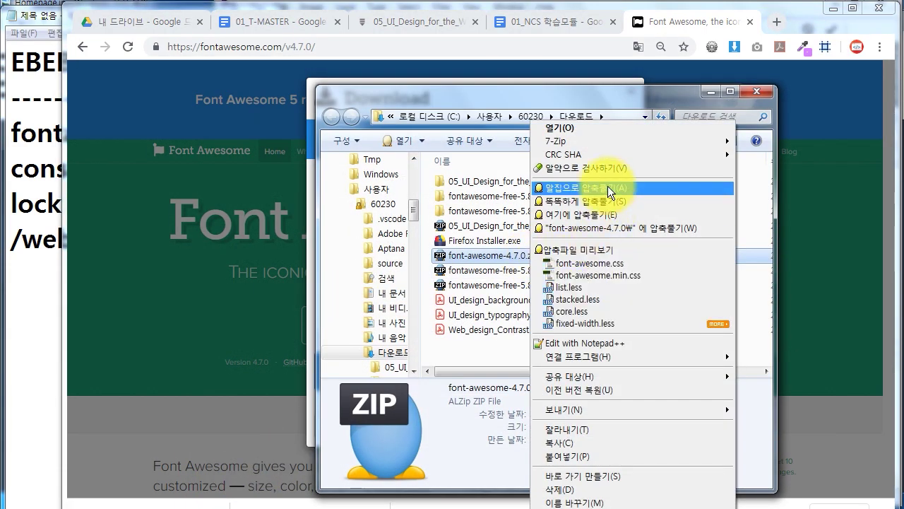
pyautogui.click(360, 202)
pyautogui.click(22, 265)
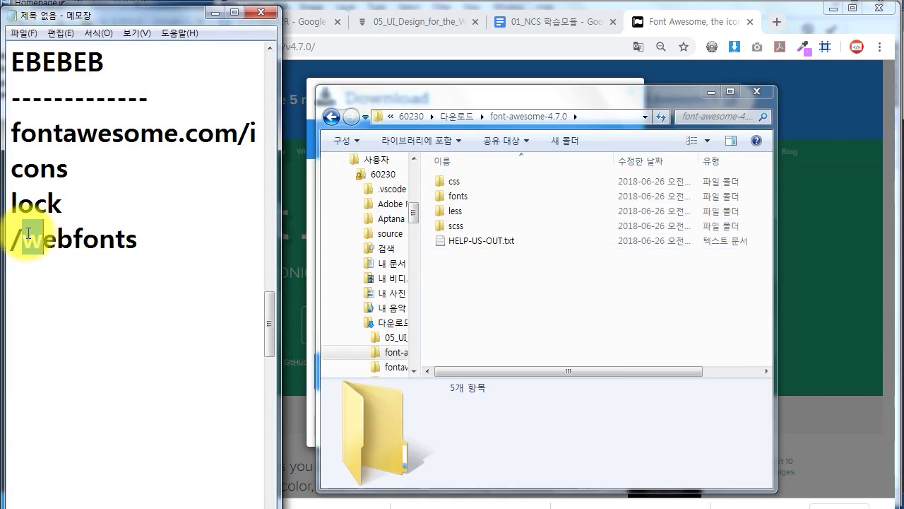
pyautogui.moveTo(23, 238); pyautogui.dragTo(267, 236)
pyautogui.write('f')
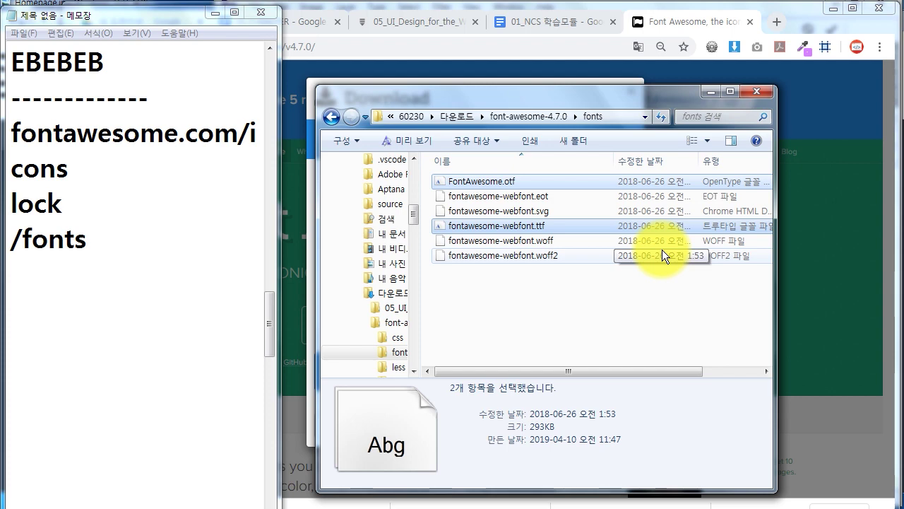
# - Install FontAwesome.otf and fontawesome-webfont.ttf, replacing the already installed font
pyautogui.rightClick(515, 224)
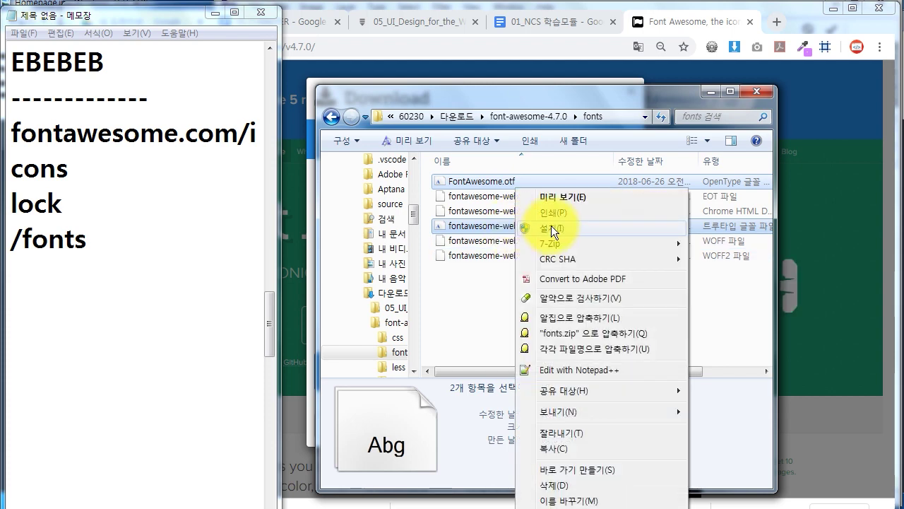
pyautogui.click(558, 226)
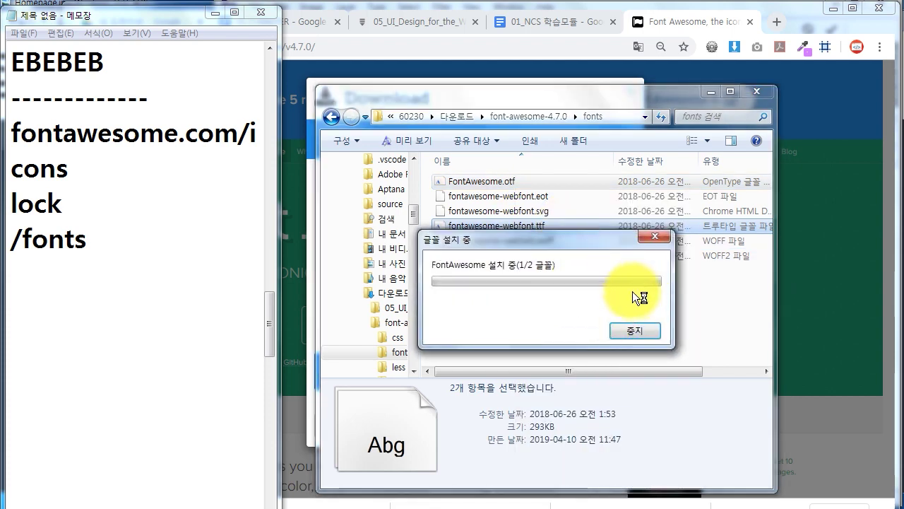
pyautogui.click(495, 278)
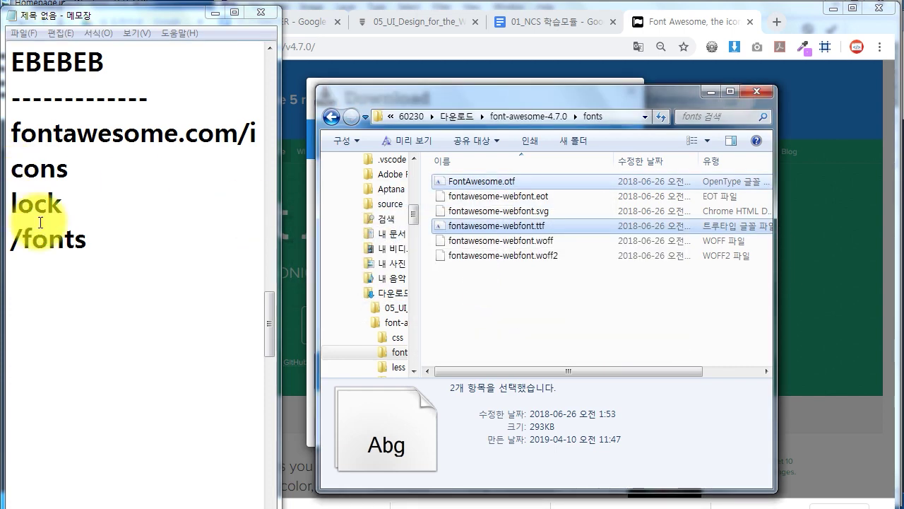
pyautogui.click(101, 242)
pyautogui.moveTo(12, 239); pyautogui.dragTo(96, 239)
pyautogui.click(499, 181)
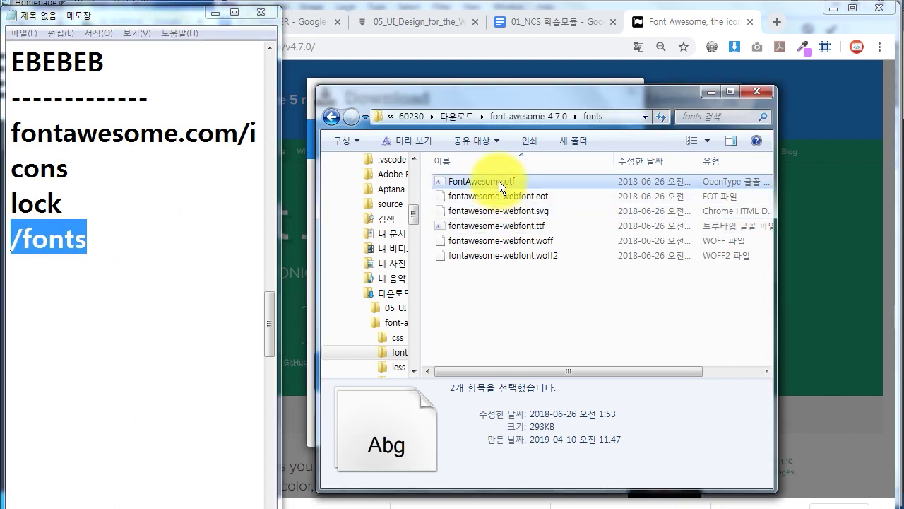
pyautogui.keyDown('ctrl'); pyautogui.click(505, 225); pyautogui.keyUp('ctrl')
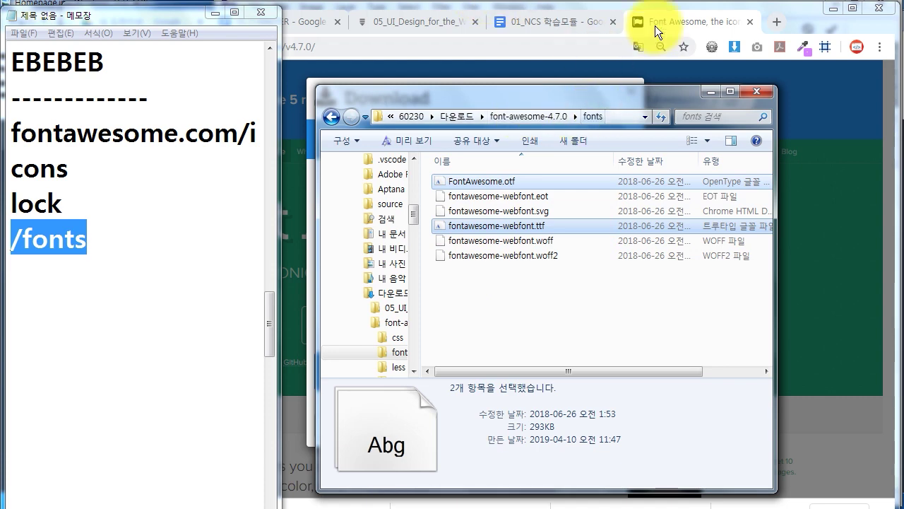
pyautogui.click(685, 20)
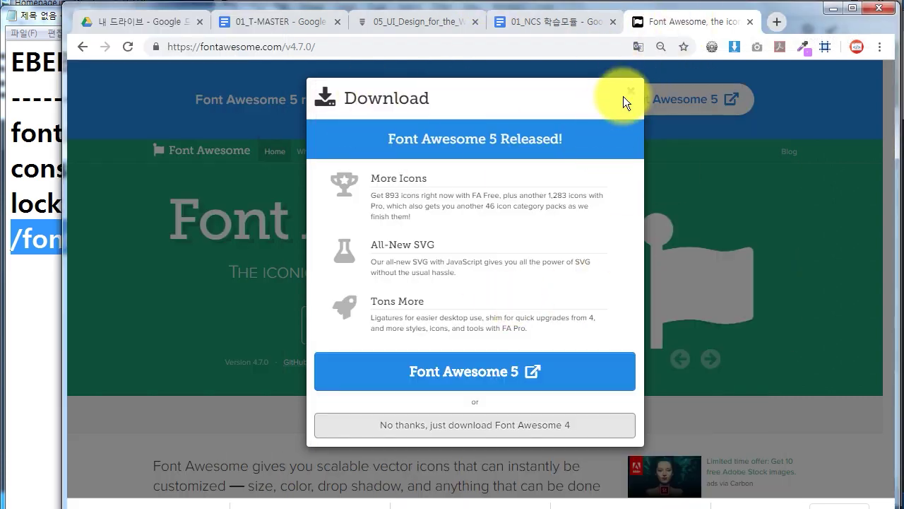
# - Open the Font Awesome 4.7 icons page and change the notes' fonts line to icons
pyautogui.click(630, 93)
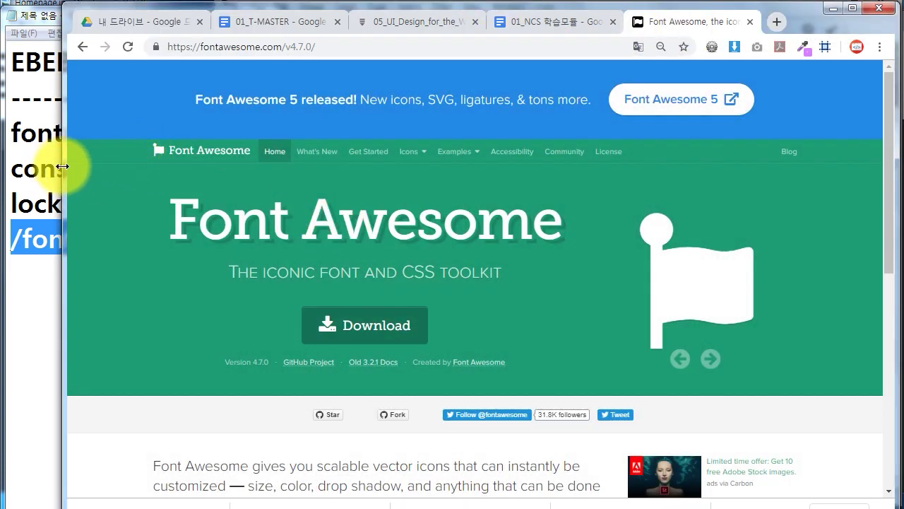
pyautogui.moveTo(63, 166); pyautogui.dragTo(140, 150)
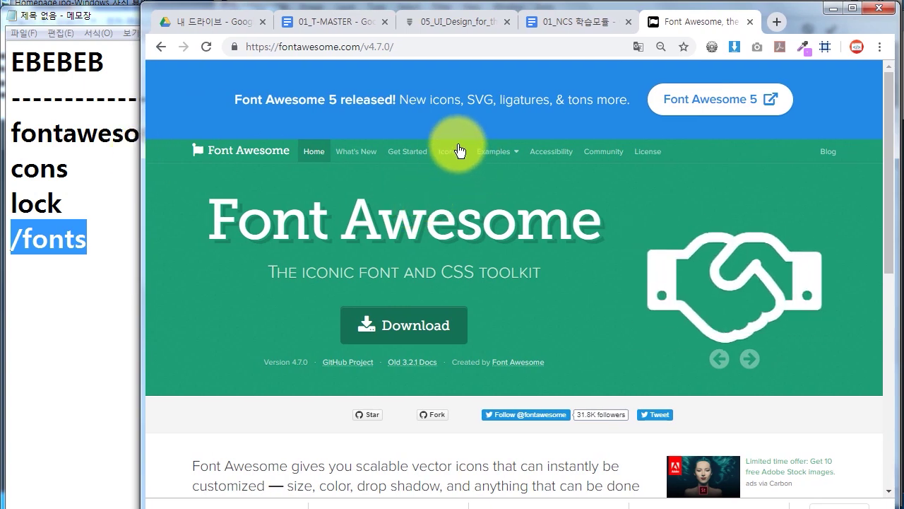
pyautogui.click(458, 151)
pyautogui.click(114, 230)
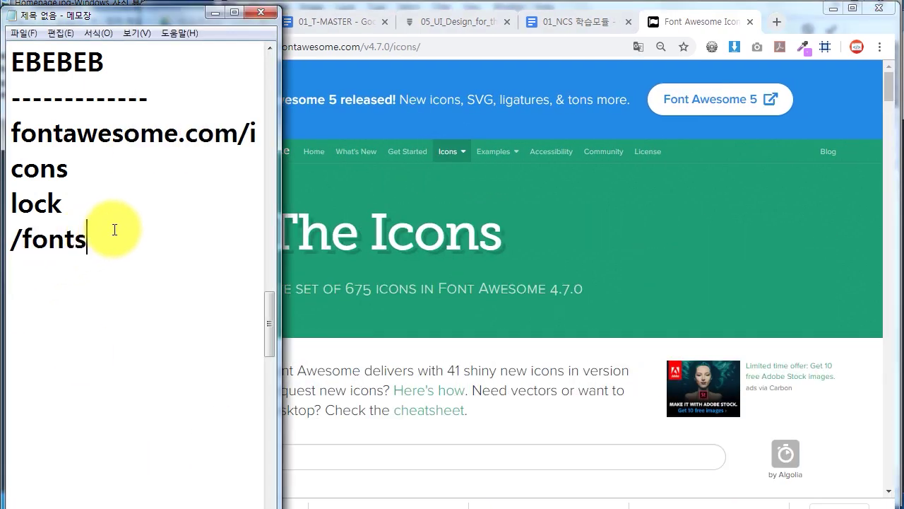
pyautogui.moveTo(151, 244); pyautogui.dragTo(23, 238)
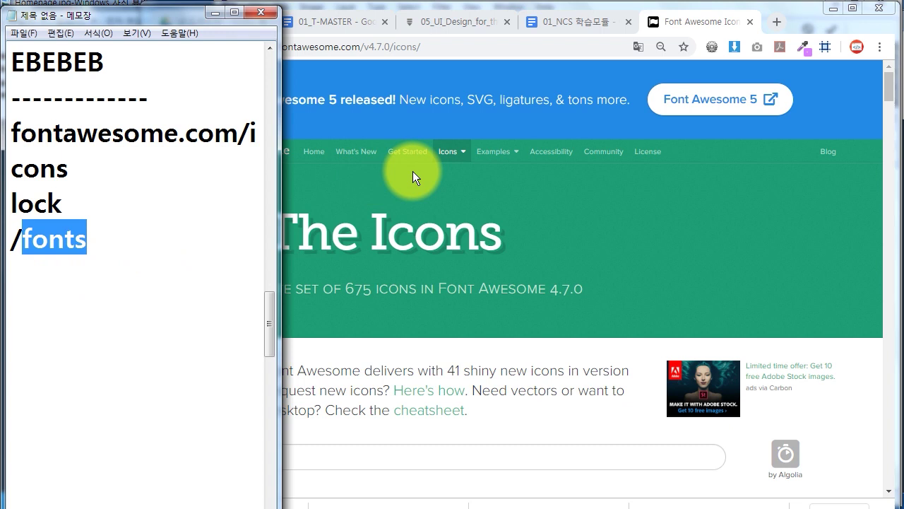
pyautogui.write('icons')
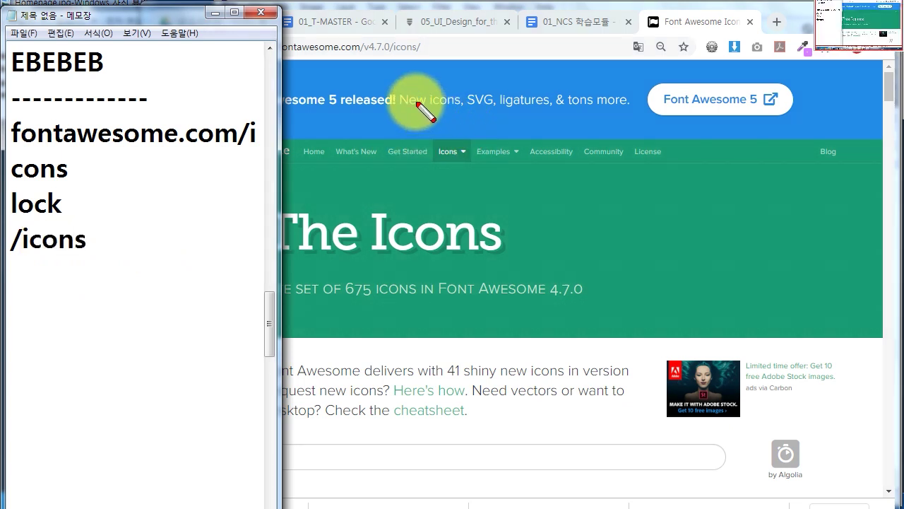
pyautogui.moveTo(431, 106); pyautogui.dragTo(483, 185)
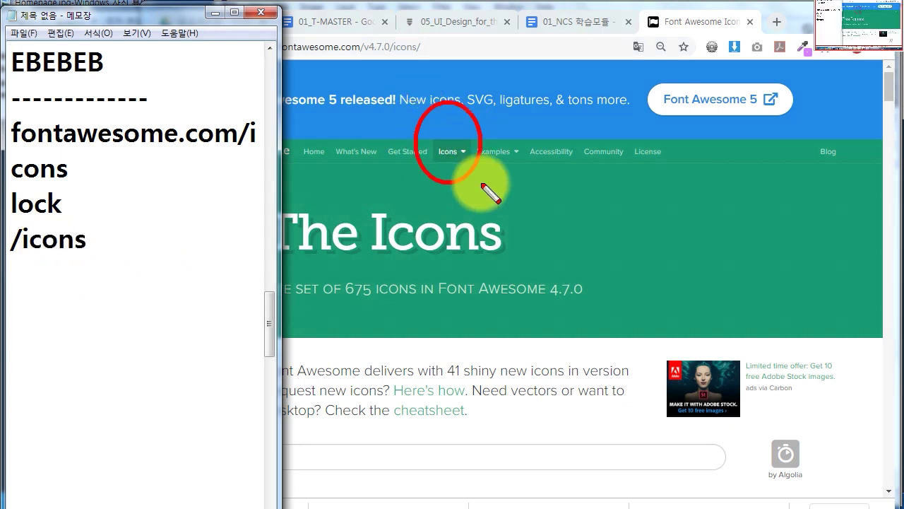
pyautogui.press('Escape')
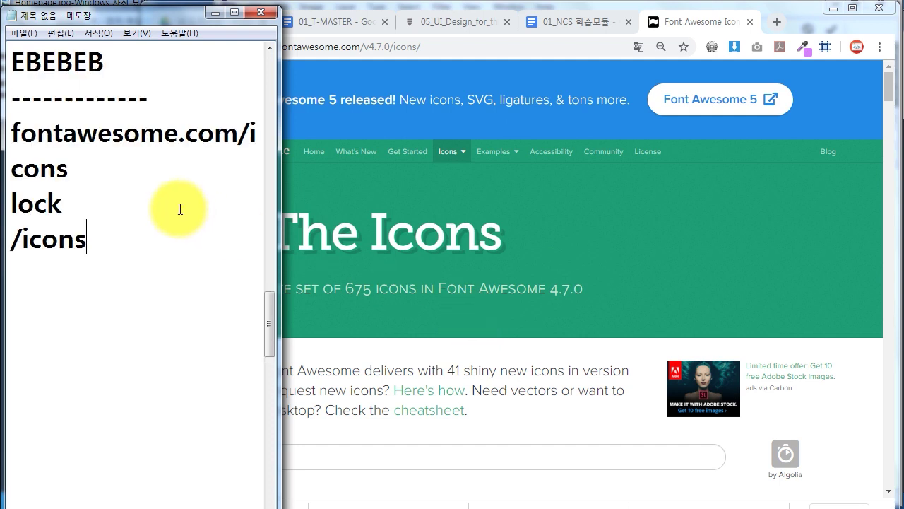
# - Search the 4.7 gallery for lock and open the fa-lock page showing Unicode f023
pyautogui.click(10, 204)
pyautogui.keyDown('shift'); pyautogui.click(65, 204); pyautogui.keyUp('shift')
pyautogui.click(484, 373)
pyautogui.scroll(-4, 424, 325)
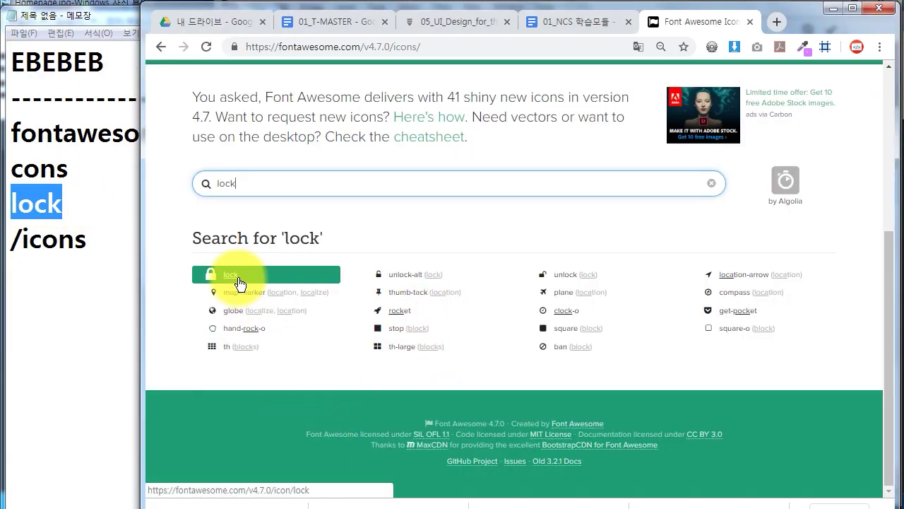
pyautogui.click(240, 282)
pyautogui.scroll(-3, 470, 344)
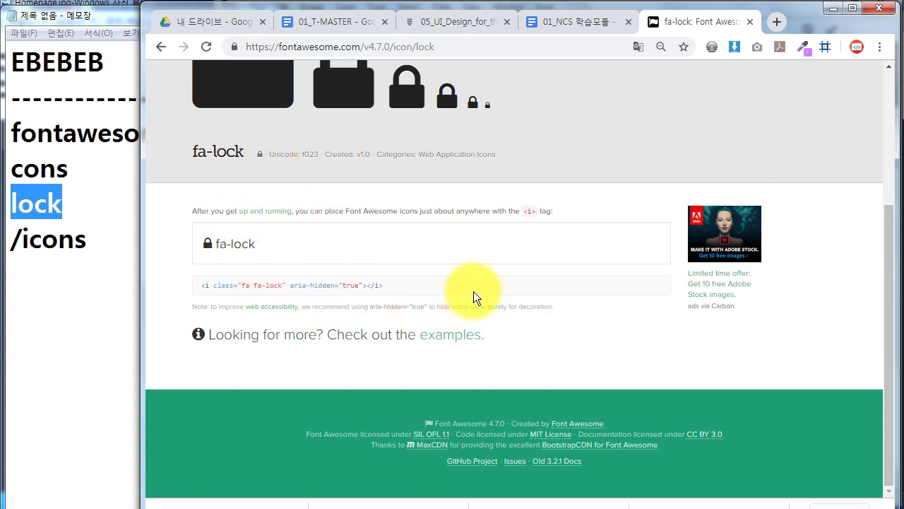
pyautogui.scroll(3, 527, 277)
pyautogui.scroll(-1, 529, 277)
pyautogui.scroll(-2, 528, 276)
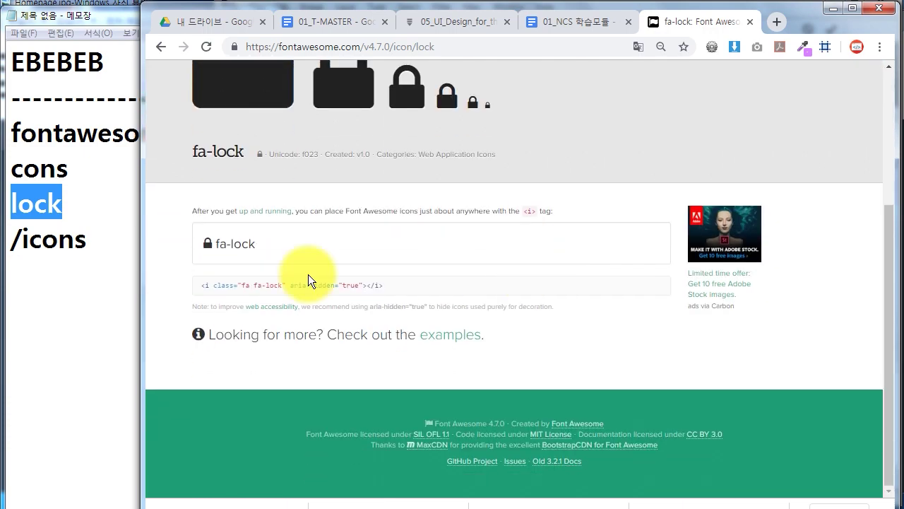
pyautogui.click(92, 240)
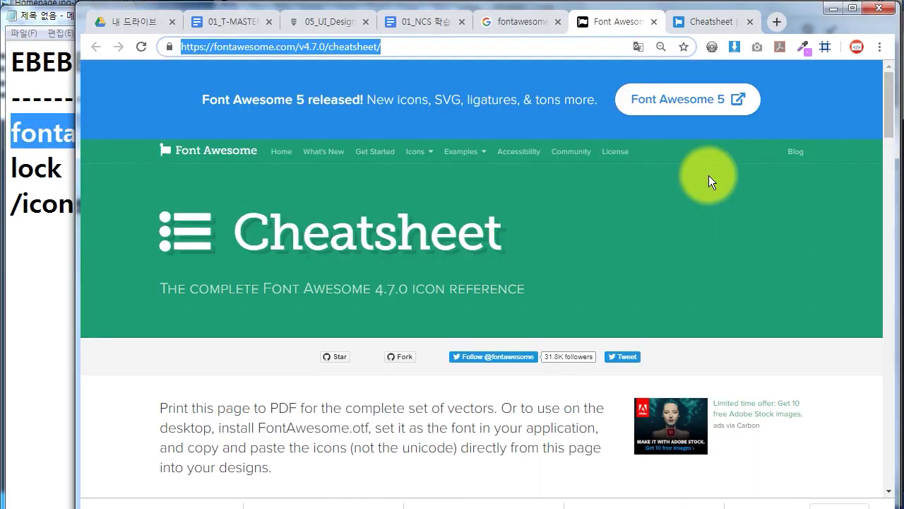
# - Scroll through the Font Awesome 4.7 cheatsheet page
pyautogui.click(380, 387)
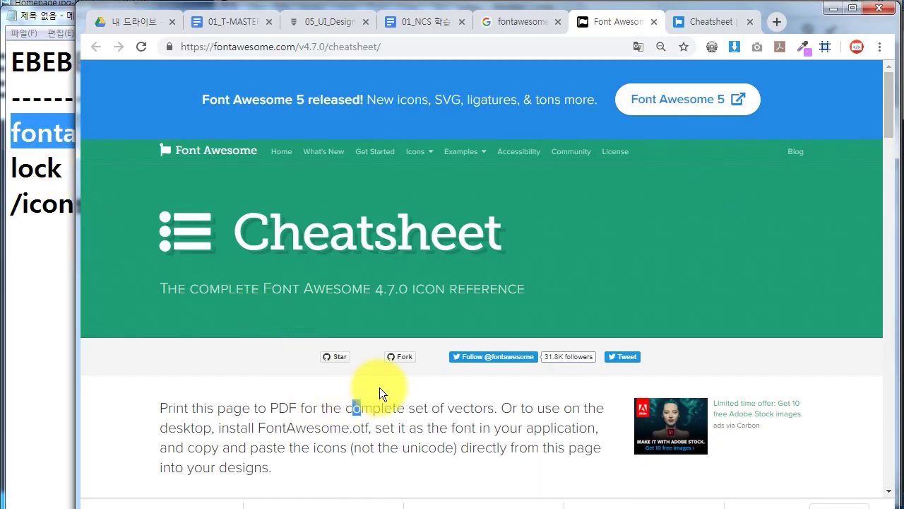
pyautogui.scroll(-8, 379, 387)
pyautogui.moveTo(233, 177); pyautogui.dragTo(601, 468)
pyautogui.scroll(-1, 601, 468)
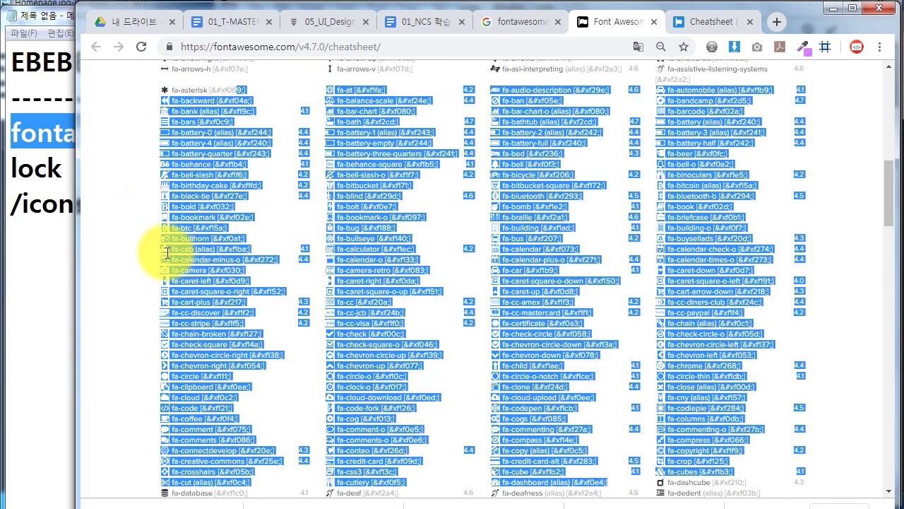
pyautogui.click(248, 266)
# - Add a 'ctrl + f lock' line to the notes
pyautogui.moveTo(77, 184); pyautogui.dragTo(186, 180)
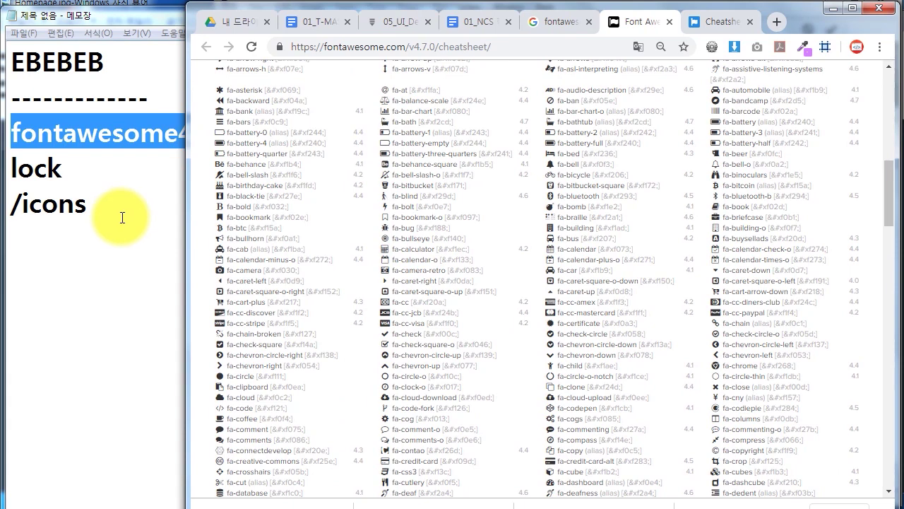
pyautogui.click(118, 226)
pyautogui.write('ㅊ')
pyautogui.press('BackSpace')
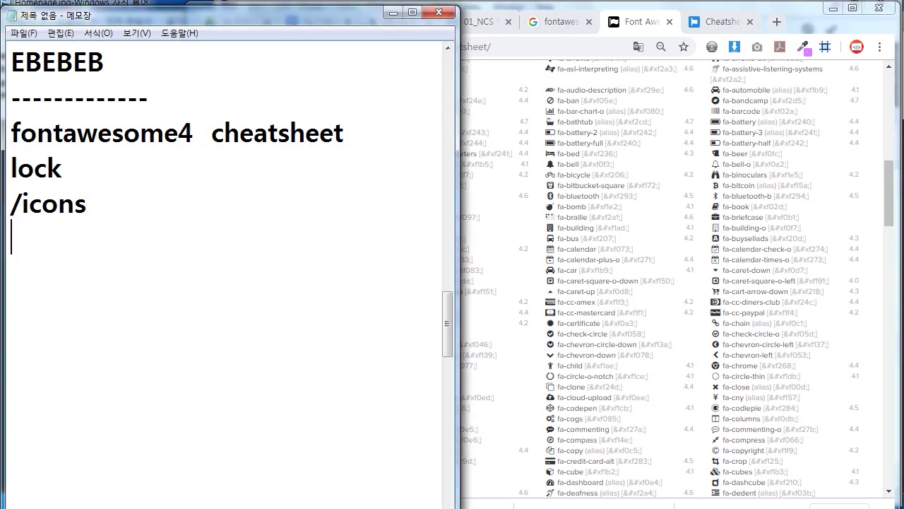
pyautogui.write('trl + f')
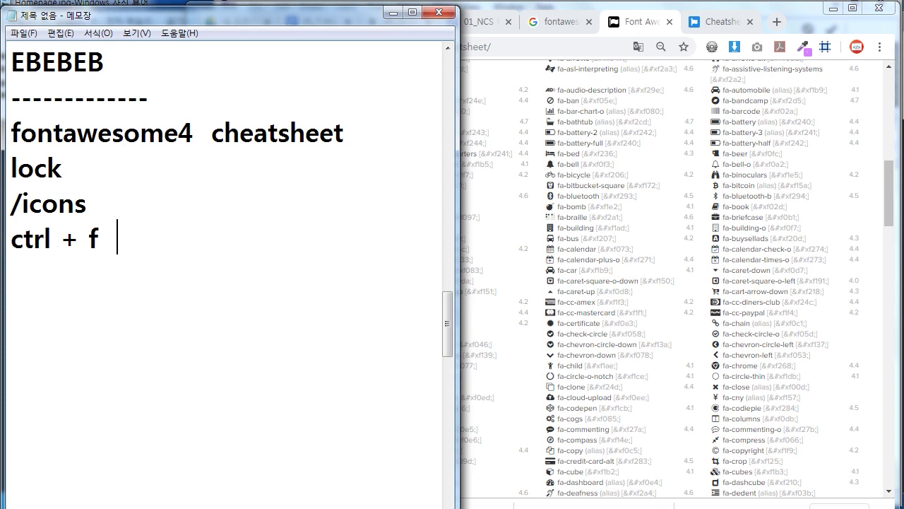
pyautogui.doubleClick(35, 168)
pyautogui.hotkey('ctrl', 'c')
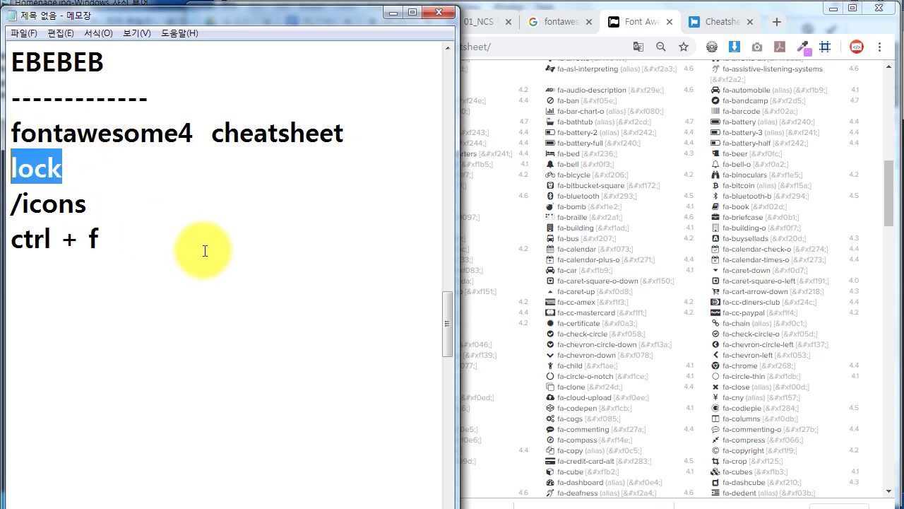
pyautogui.click(202, 251)
pyautogui.hotkey('ctrl', 'v')
# - Find fa-lock on the cheatsheet, zoom in, and copy its lock glyph
pyautogui.click(638, 24)
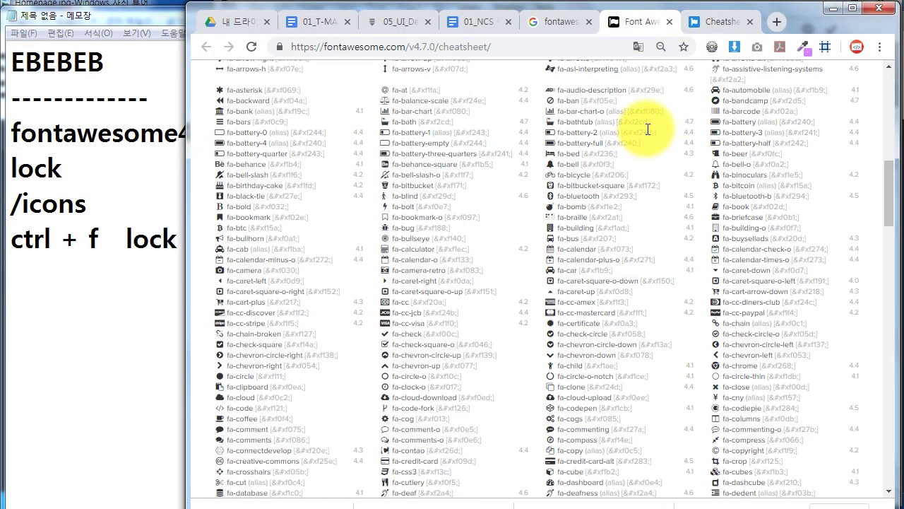
pyautogui.hotkey('ctrl', 'f')
pyautogui.write('lock')
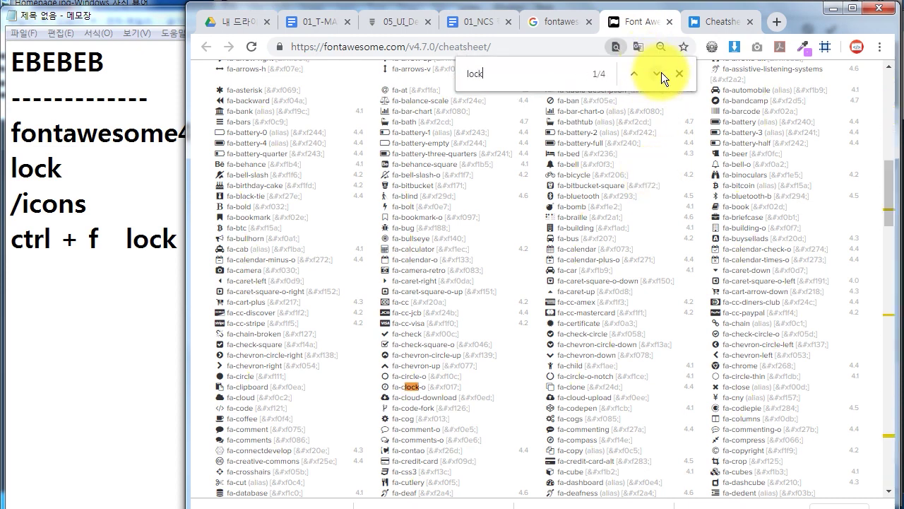
pyautogui.click(659, 73)
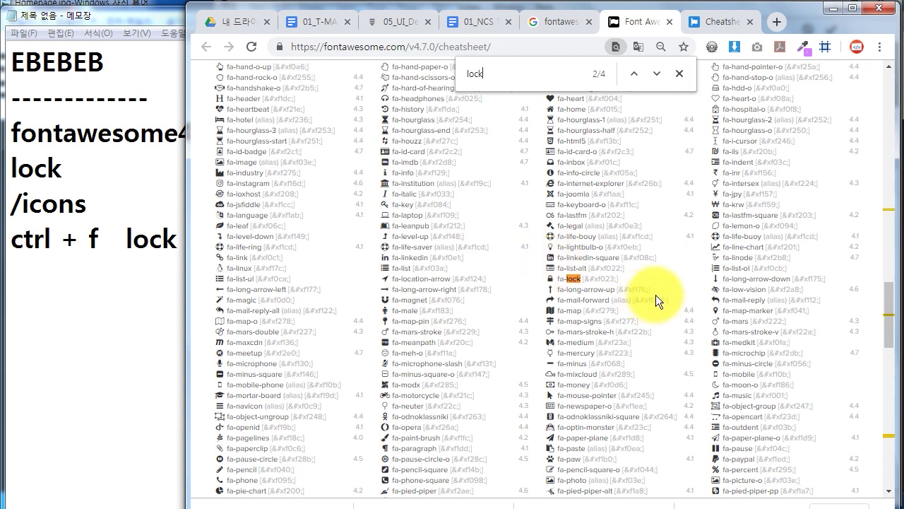
pyautogui.moveTo(543, 271); pyautogui.dragTo(558, 290)
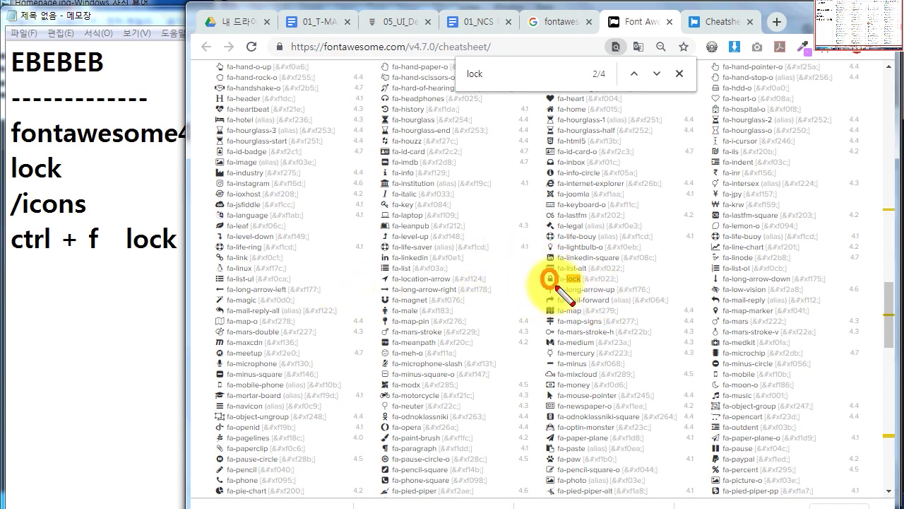
pyautogui.press('Escape')
pyautogui.hotkey('ctrl', '+')
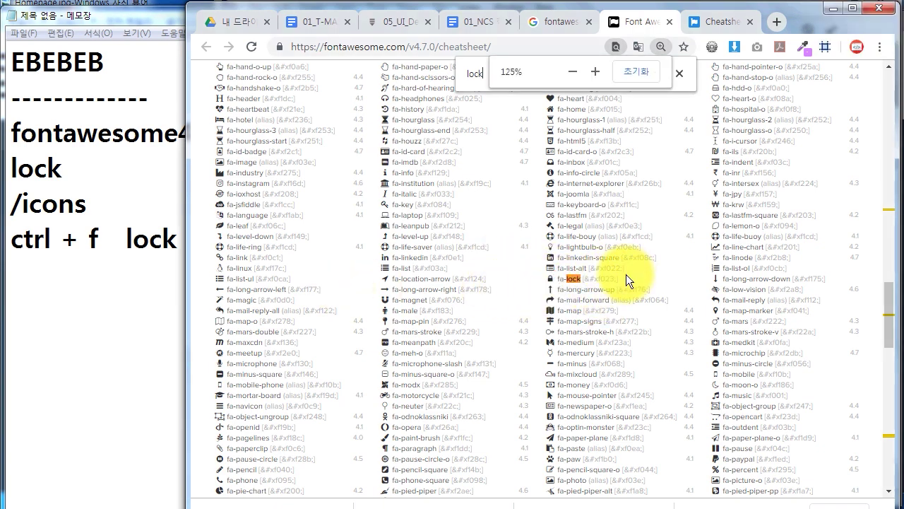
pyautogui.hotkey('ctrl', '+')
pyautogui.hotkey('ctrl', '+')
pyautogui.hotkey('ctrl', '+')
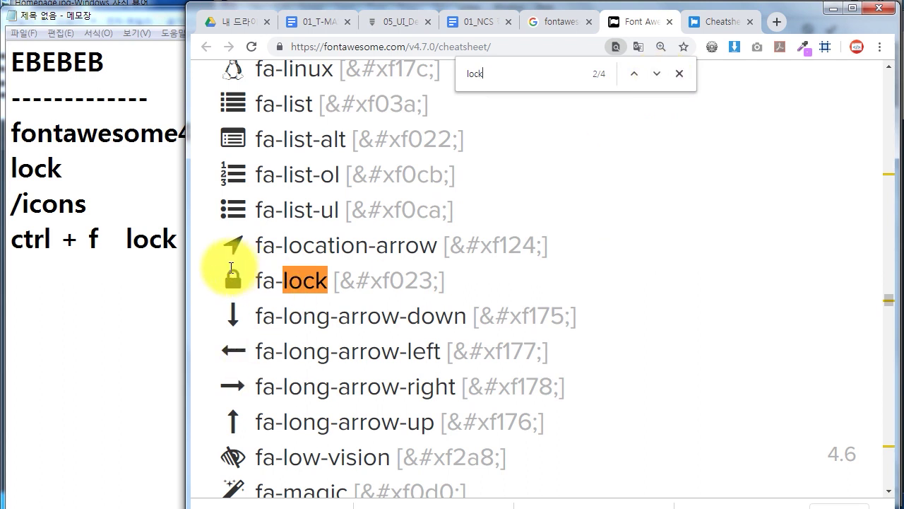
pyautogui.click(246, 282)
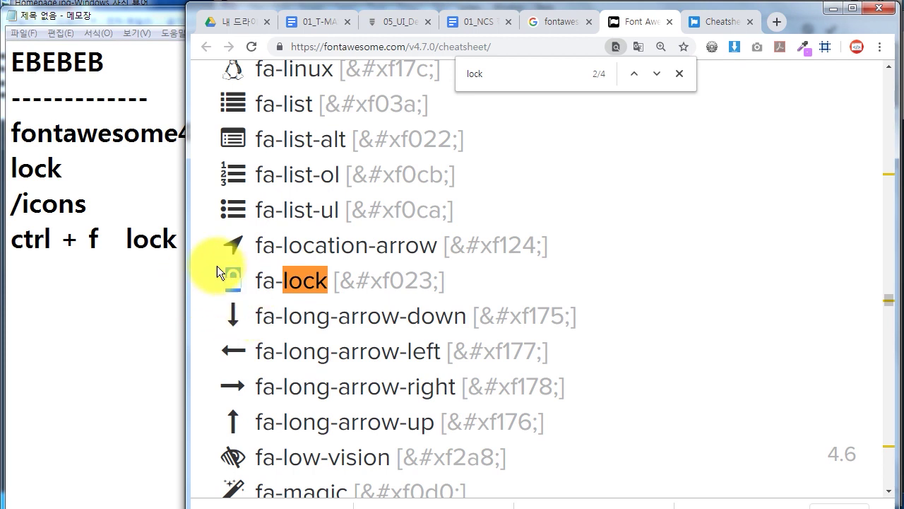
pyautogui.click(237, 278)
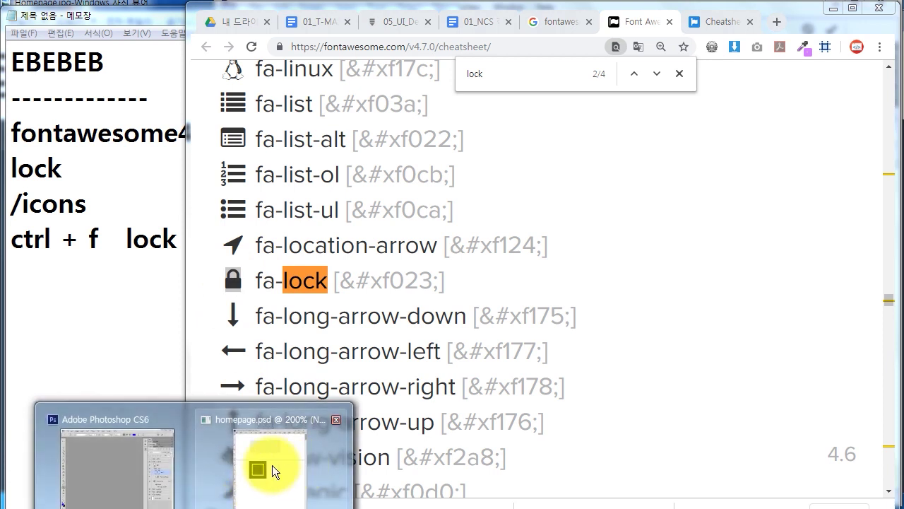
pyautogui.click(272, 464)
pyautogui.click(422, 333)
# - Select the glyph and look through the font families matching 'Font'
pyautogui.moveTo(363, 283); pyautogui.dragTo(440, 304)
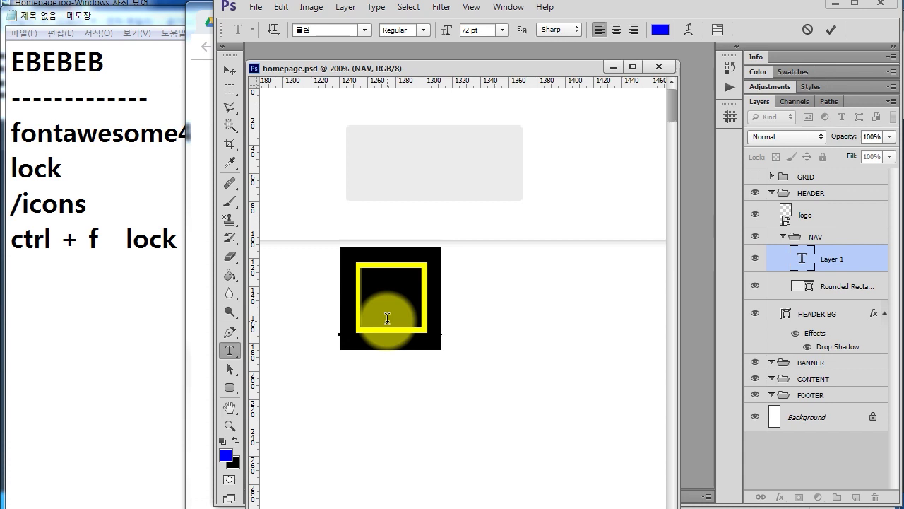
pyautogui.click(326, 29)
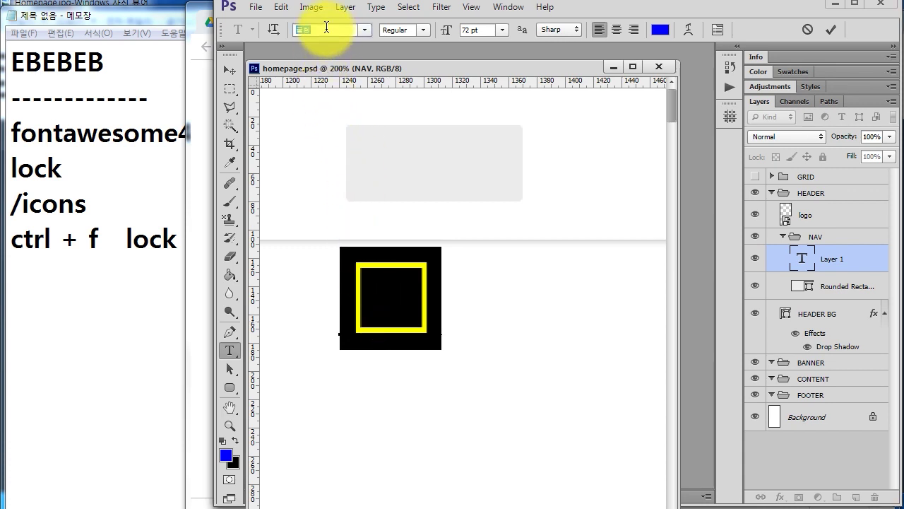
pyautogui.write('Font Awesome ...')
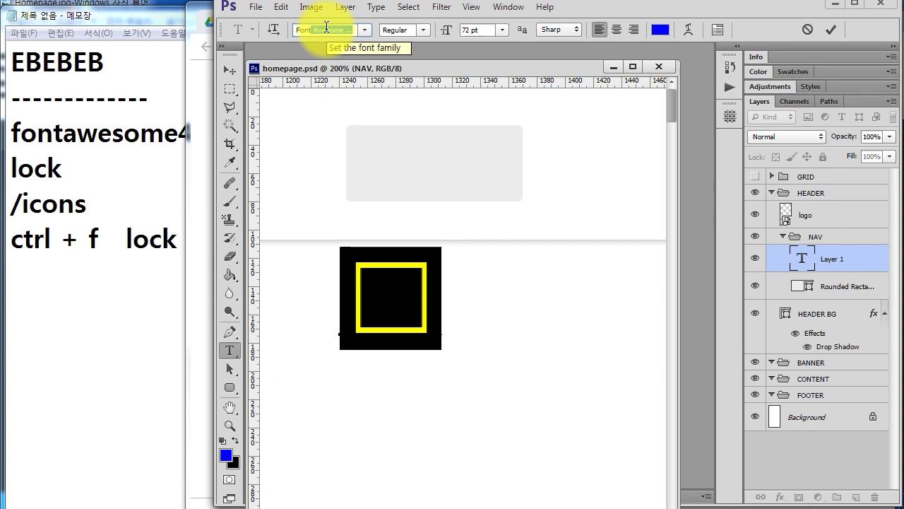
pyautogui.click(364, 33)
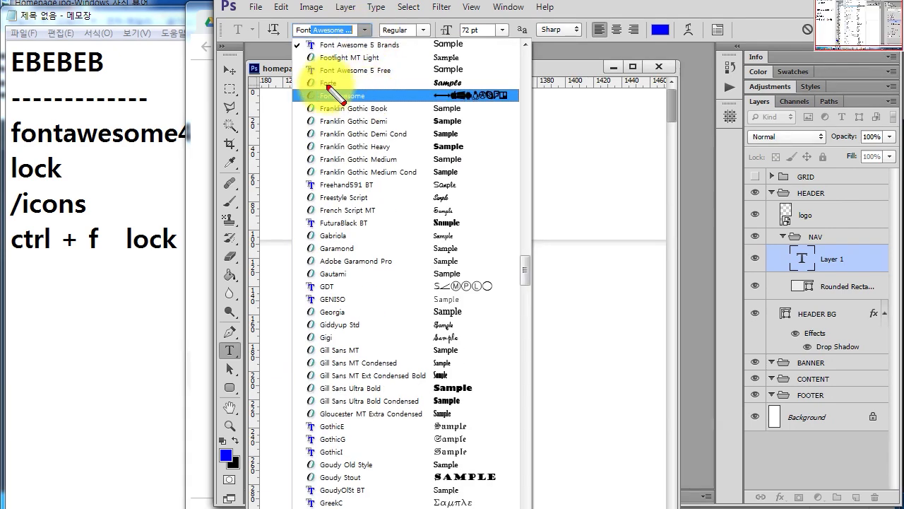
pyautogui.moveTo(551, 99); pyautogui.dragTo(555, 107)
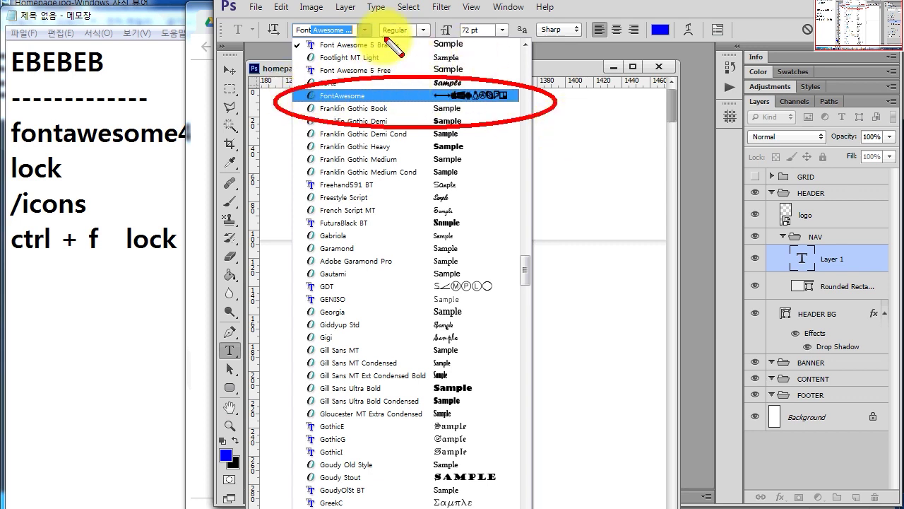
pyautogui.moveTo(374, 82); pyautogui.dragTo(390, 107)
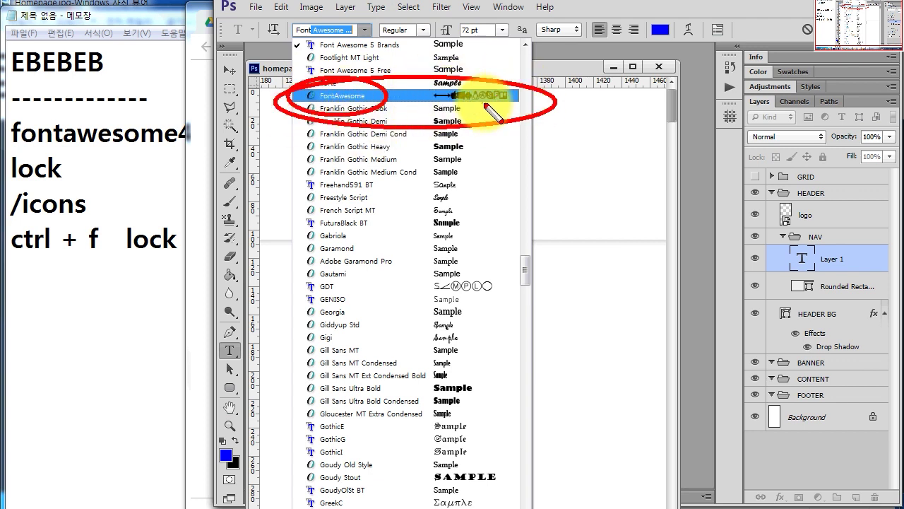
pyautogui.click(360, 95)
# - Apply the FontAwesome font to the glyph and commit the text edit
pyautogui.click(343, 32)
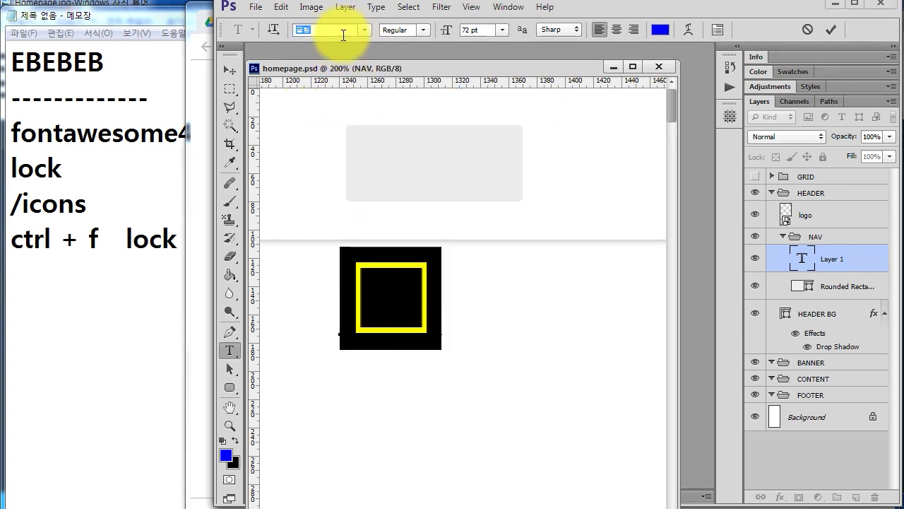
pyautogui.write('Font Awesome')
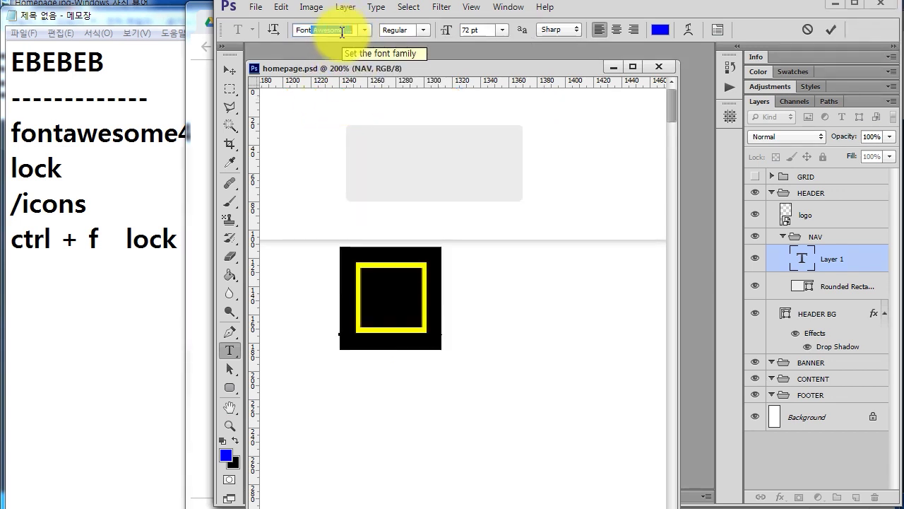
pyautogui.click(365, 31)
pyautogui.click(375, 102)
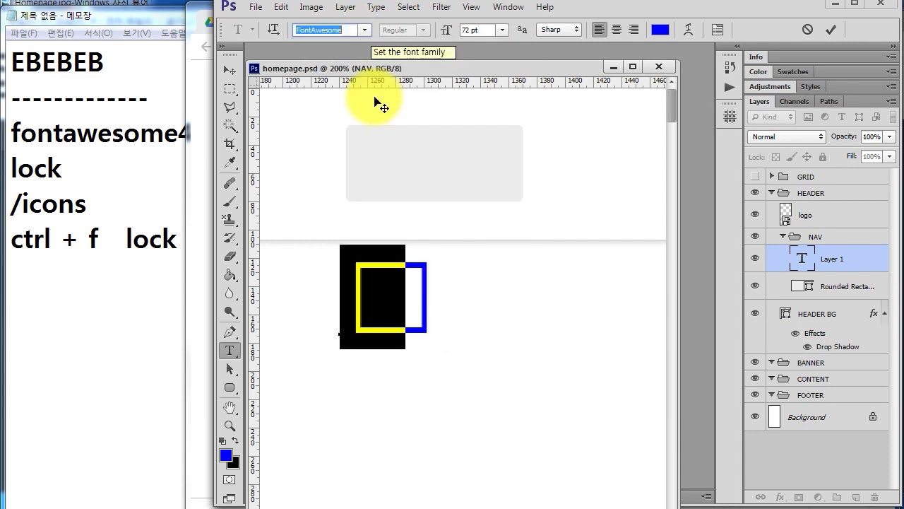
pyautogui.click(806, 261)
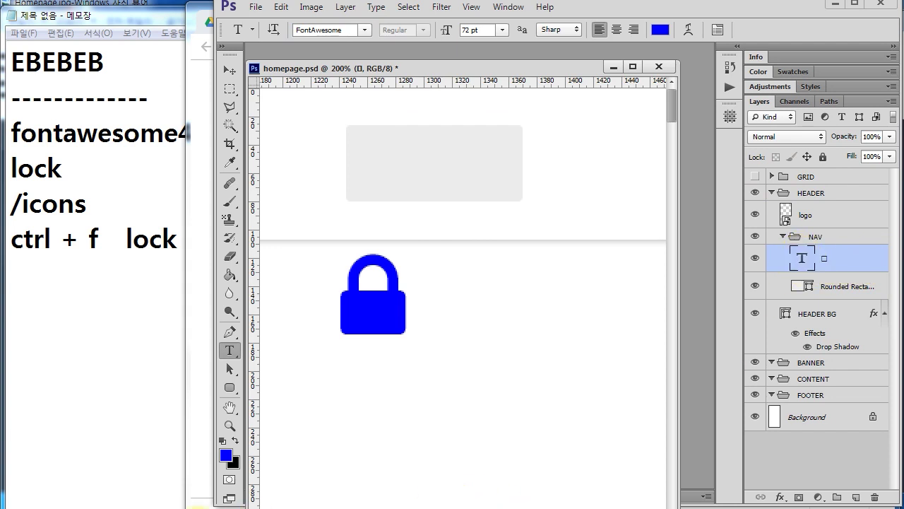
# - Scroll through the Font Awesome icon list in Chrome, then minimize the Chrome window
pyautogui.click(141, 455)
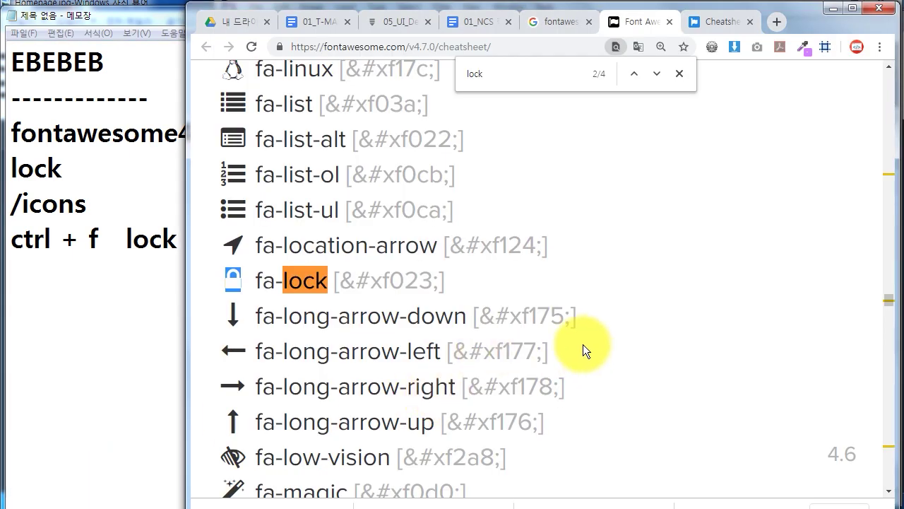
pyautogui.scroll(-5, 673, 292)
pyautogui.scroll(-6, 681, 294)
pyautogui.scroll(-7, 684, 307)
pyautogui.scroll(-7, 685, 307)
pyautogui.scroll(-7, 672, 299)
pyautogui.scroll(-7, 654, 295)
pyautogui.scroll(-4, 651, 294)
pyautogui.scroll(-5, 656, 301)
pyautogui.scroll(-6, 654, 303)
pyautogui.scroll(-9, 654, 302)
pyautogui.scroll(-1, 655, 303)
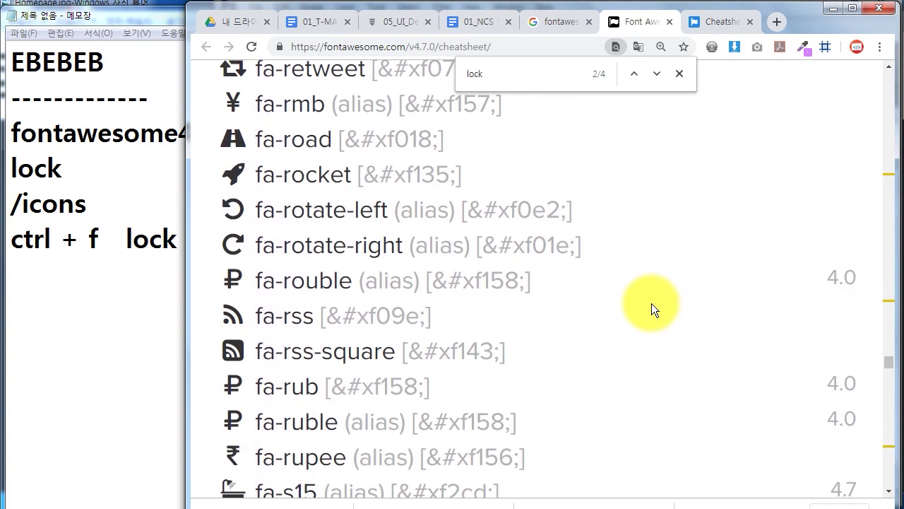
pyautogui.scroll(-3, 651, 304)
pyautogui.scroll(-4, 651, 303)
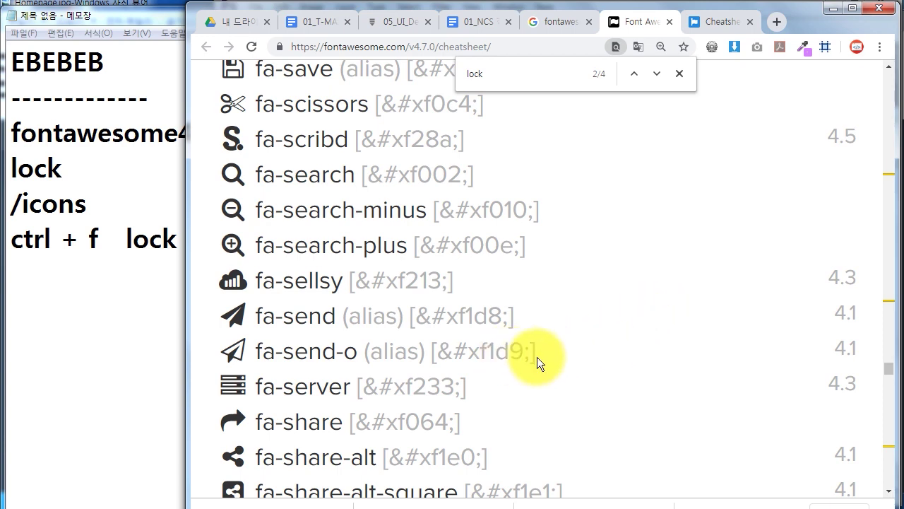
pyautogui.scroll(-6, 655, 342)
pyautogui.scroll(-1, 640, 341)
pyautogui.scroll(7, 640, 341)
pyautogui.scroll(2, 645, 329)
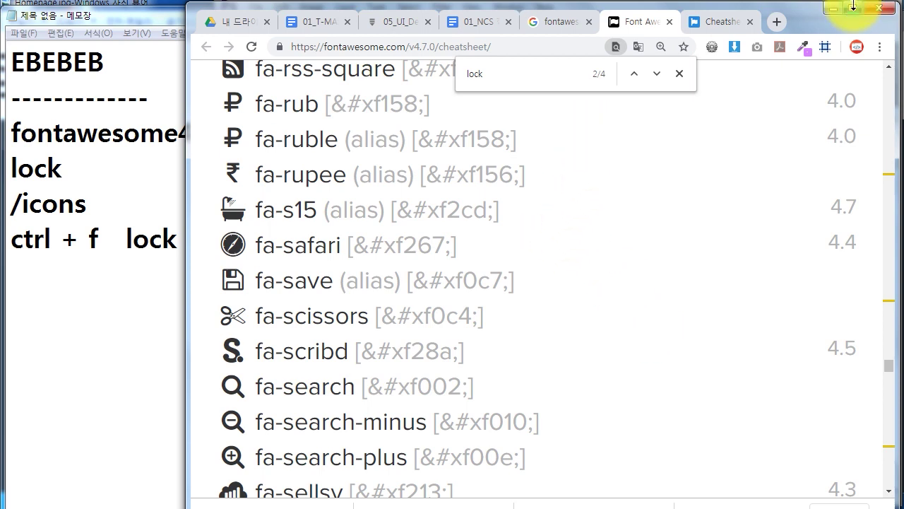
pyautogui.click(828, 7)
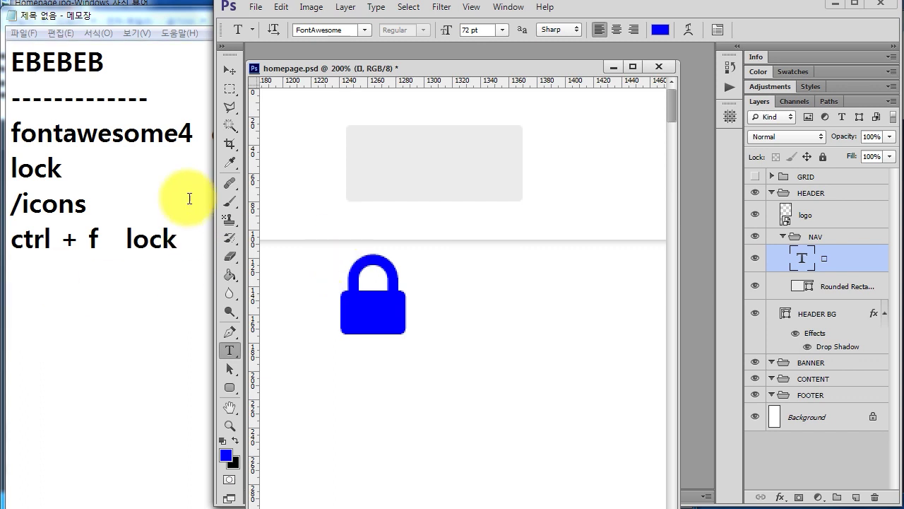
# - Add a dashed divider and an 'open sans bold' line below the existing lock notes
pyautogui.click(10, 97)
pyautogui.click(256, 231)
pyautogui.press('Return')
pyautogui.write('-------------')
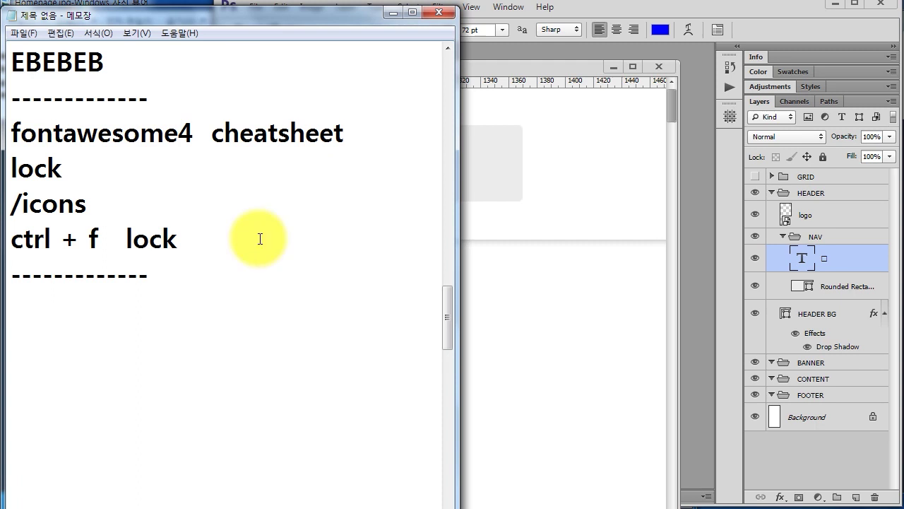
pyautogui.press('Return')
pyautogui.write('o')
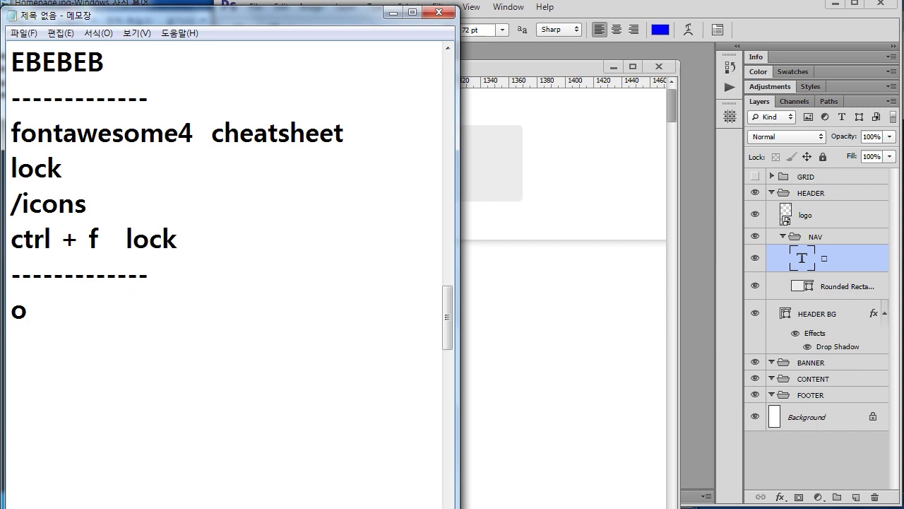
pyautogui.write('pen ')
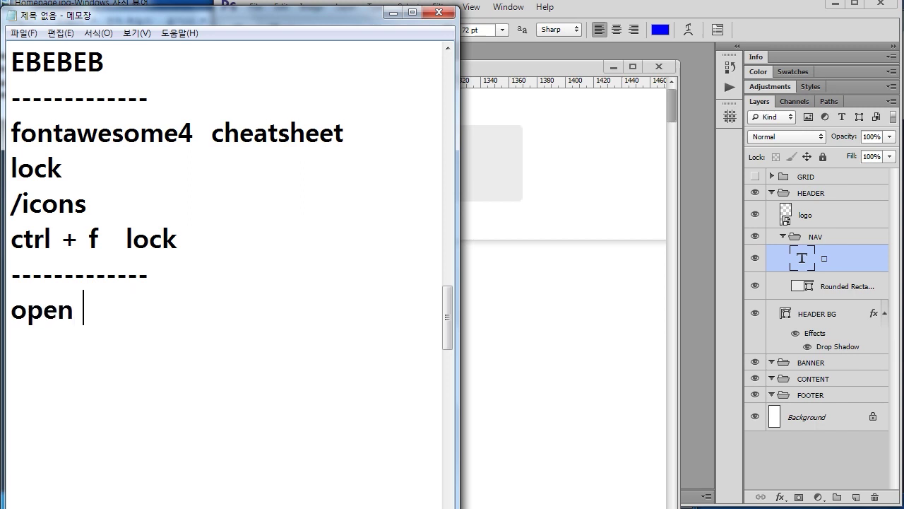
pyautogui.write('sans ')
pyautogui.write('bold')
# - Add a '14px' size line and a colour line reading 'e6e6e' beneath it
pyautogui.press('Return')
pyautogui.write('12')
pyautogui.press('BackSpace')
pyautogui.write('4')
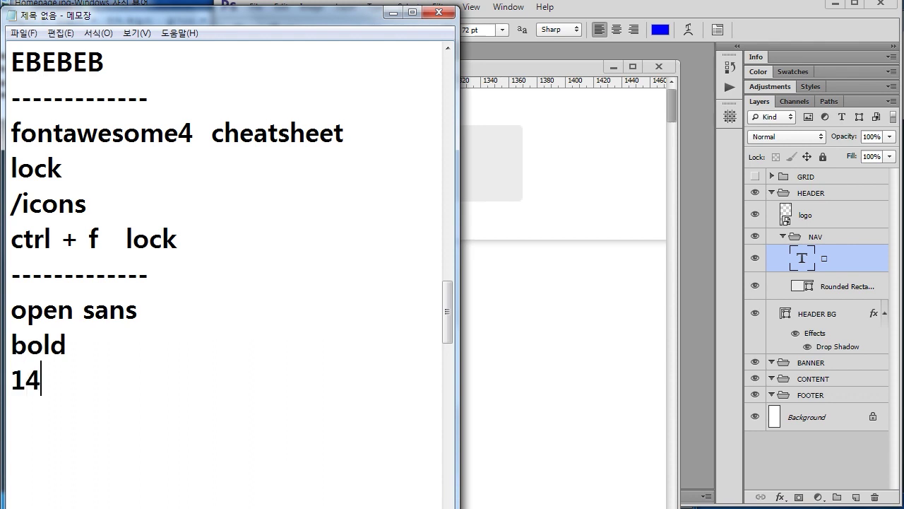
pyautogui.write('px')
pyautogui.press('BackSpace')
pyautogui.press('BackSpace')
pyautogui.write('px')
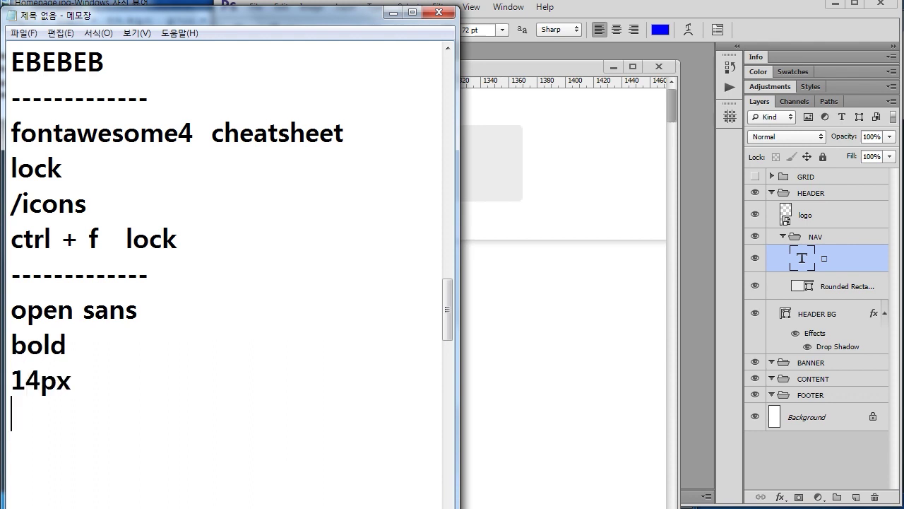
pyautogui.press('Return')
pyautogui.write('14p')
pyautogui.press('BackSpace')
pyautogui.press('BackSpace')
pyautogui.press('BackSpace')
pyautogui.write('e6e6e')
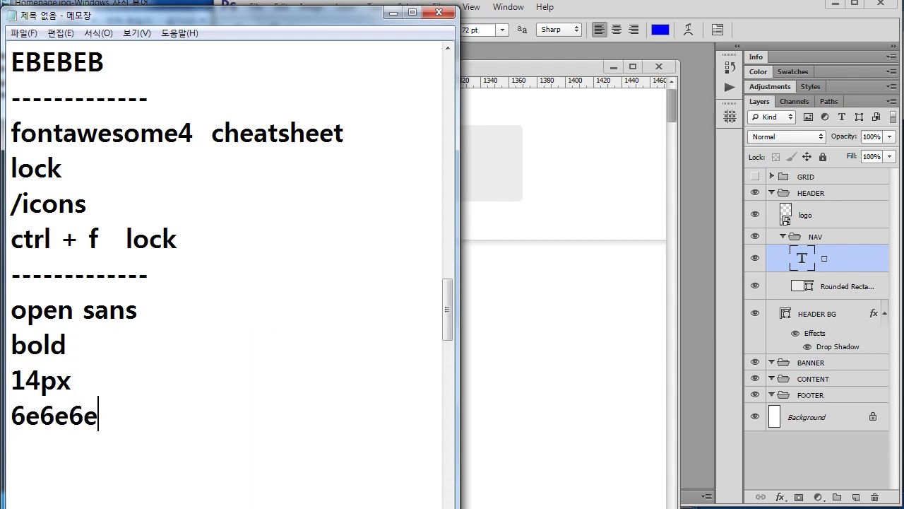
# - Add the '#' so the colour reads #6e6e6e, then select the 14px and #6e6e6e lines
pyautogui.moveTo(127, 420); pyautogui.dragTo(11, 368)
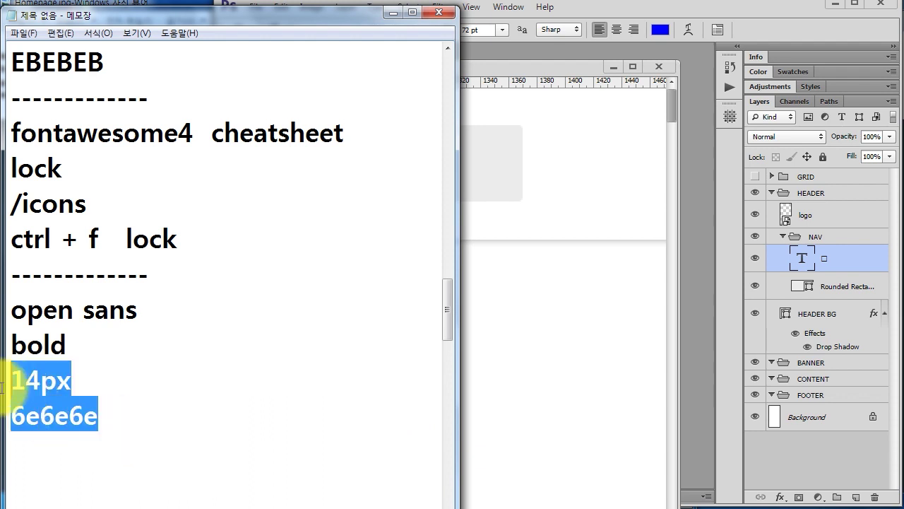
pyautogui.click(237, 412)
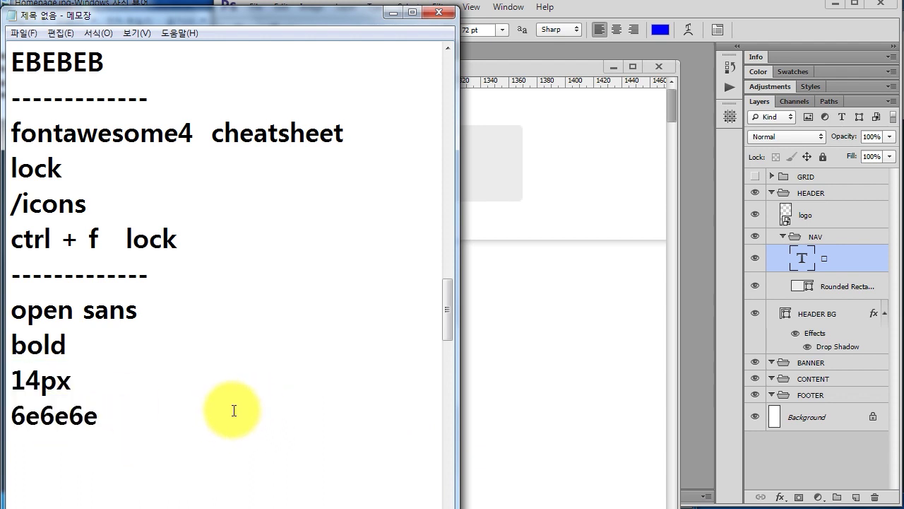
pyautogui.write('#')
pyautogui.moveTo(458, 276); pyautogui.dragTo(238, 277)
pyautogui.scroll(-3, 202, 294)
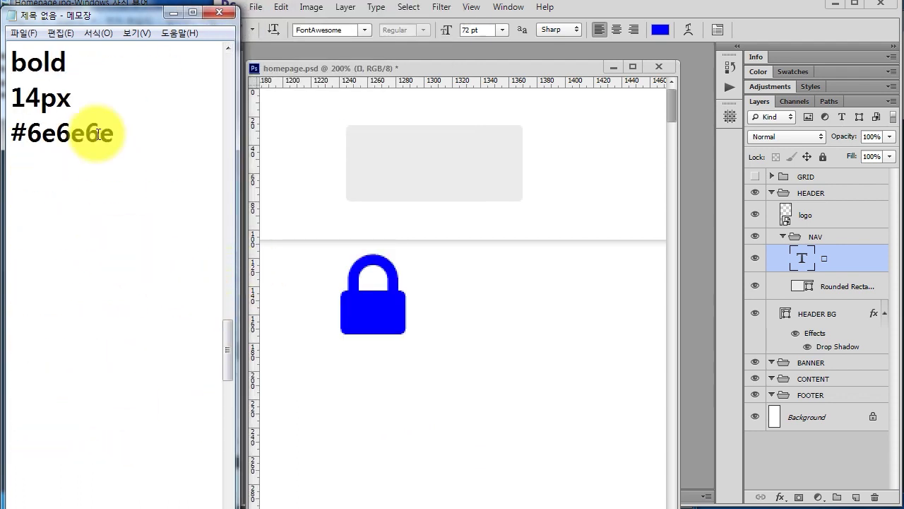
pyautogui.moveTo(164, 137); pyautogui.dragTo(10, 91)
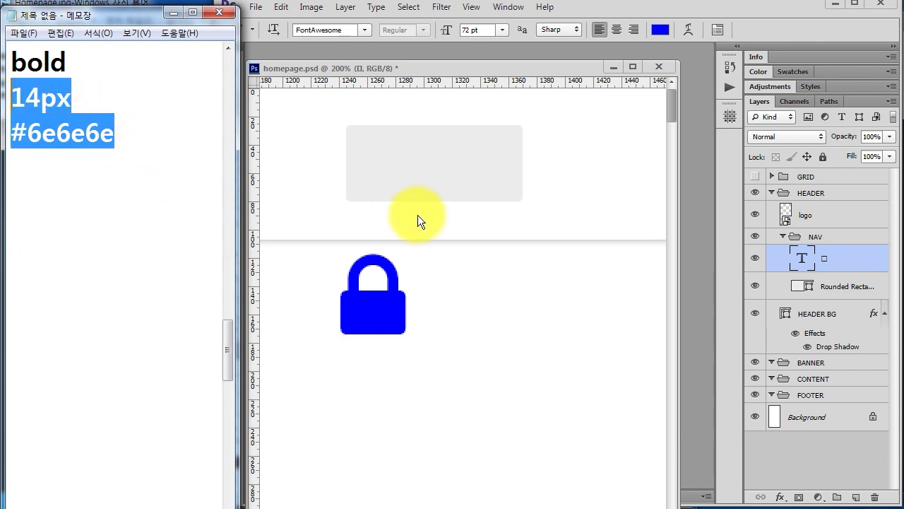
pyautogui.doubleClick(803, 261)
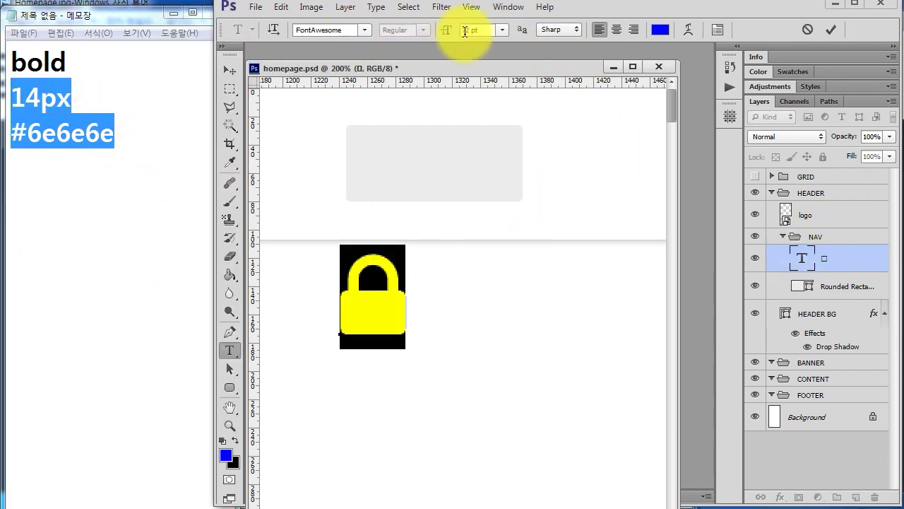
# - Change the NAV lock text layer to 14 pt with colour #6e6e6e
pyautogui.click(483, 31)
pyautogui.write('14')
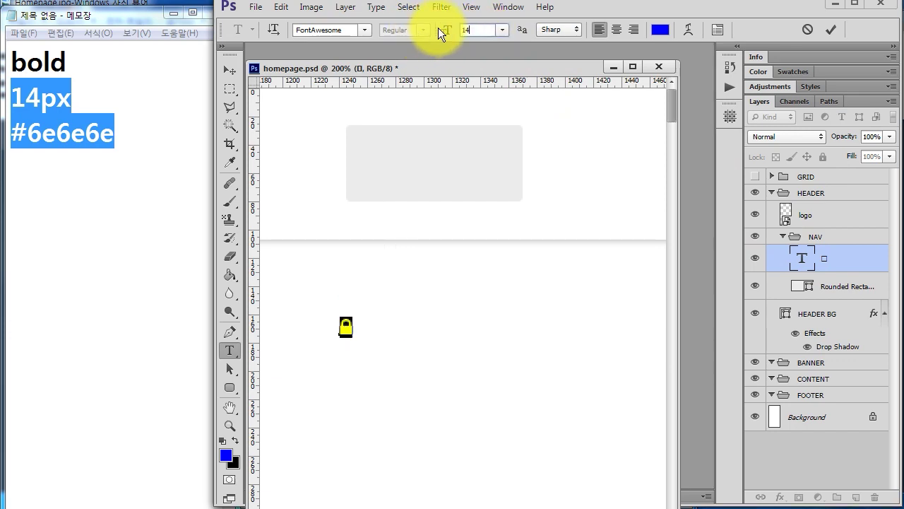
pyautogui.click(660, 29)
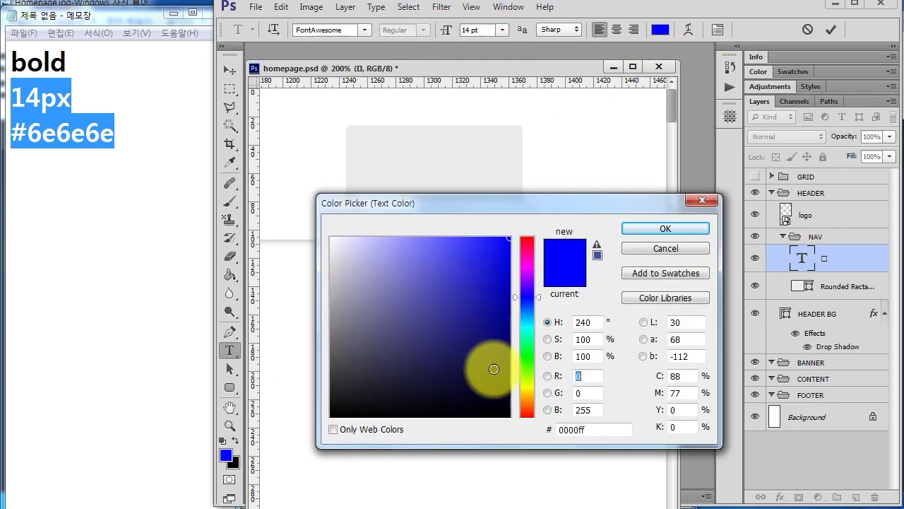
pyautogui.write('6')
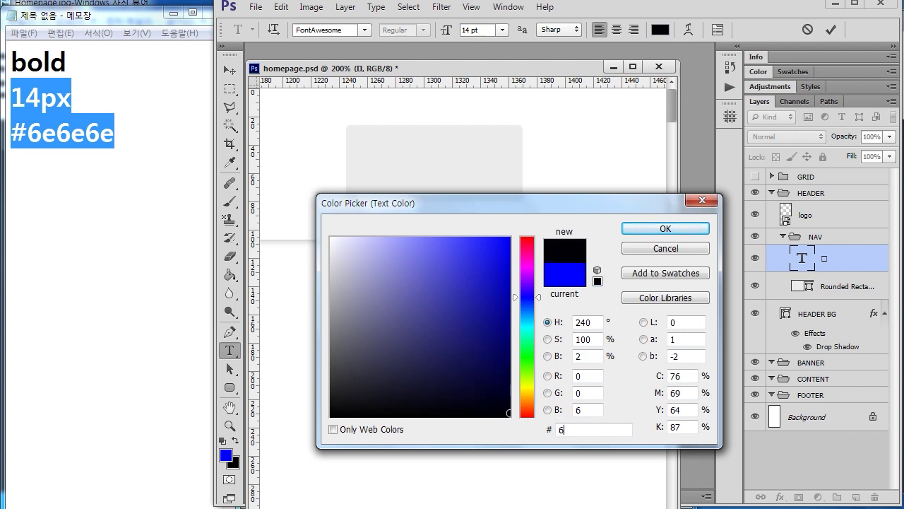
pyautogui.write('e6e6e')
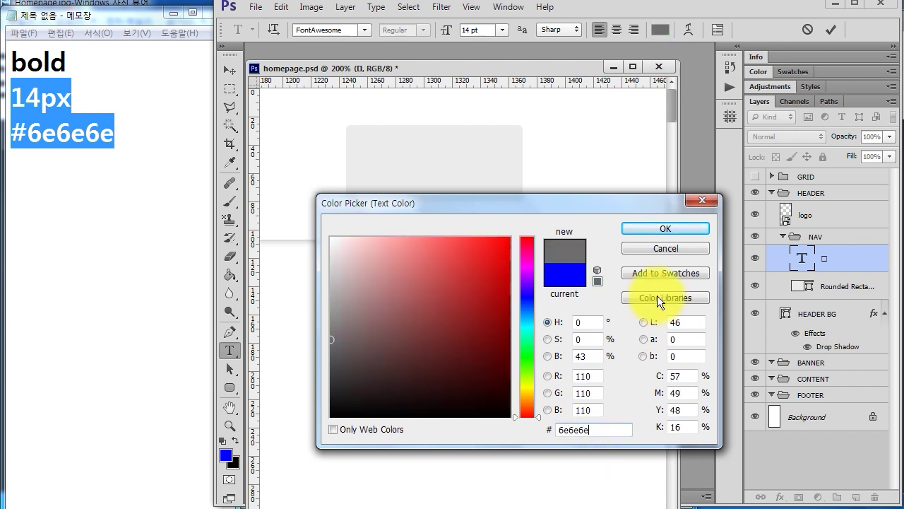
pyautogui.click(667, 232)
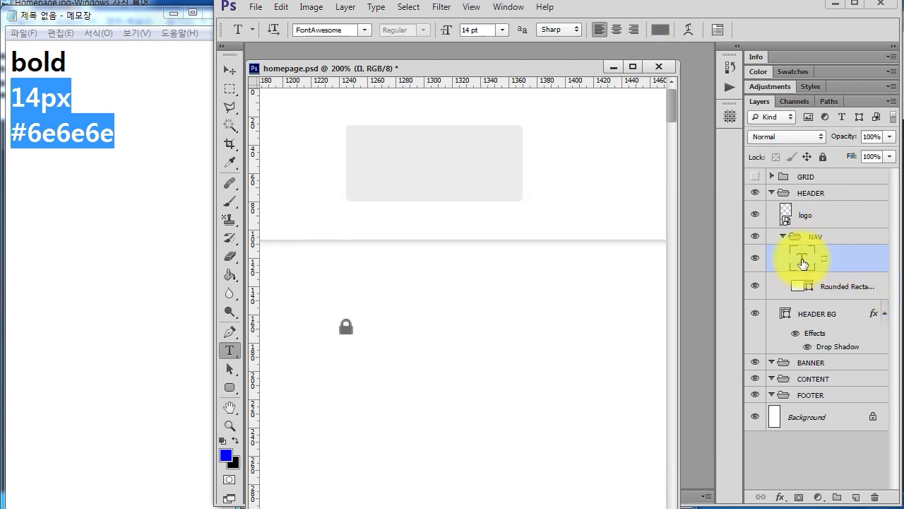
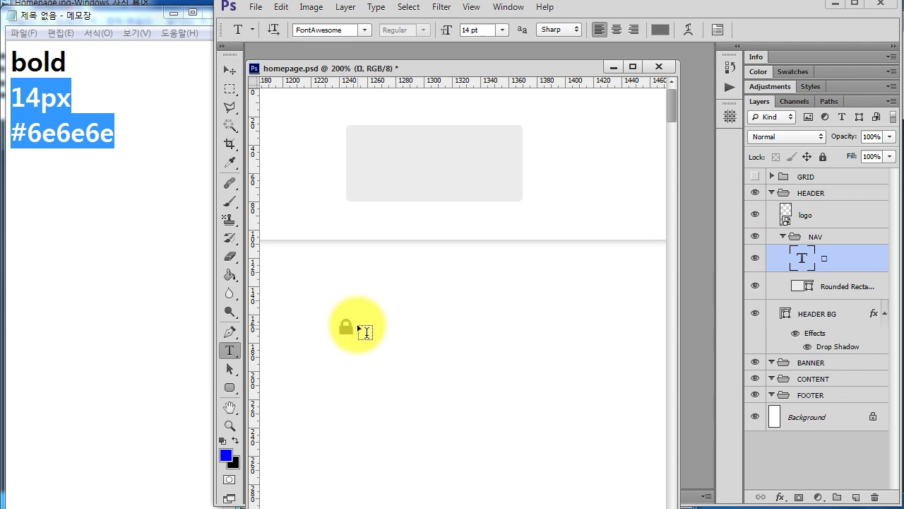
# - Move the lock icon into the grey header box and zoom the view to 100%
pyautogui.moveTo(361, 330); pyautogui.dragTo(392, 166)
pyautogui.press('z')
pyautogui.hotkey('ctrl', '-')
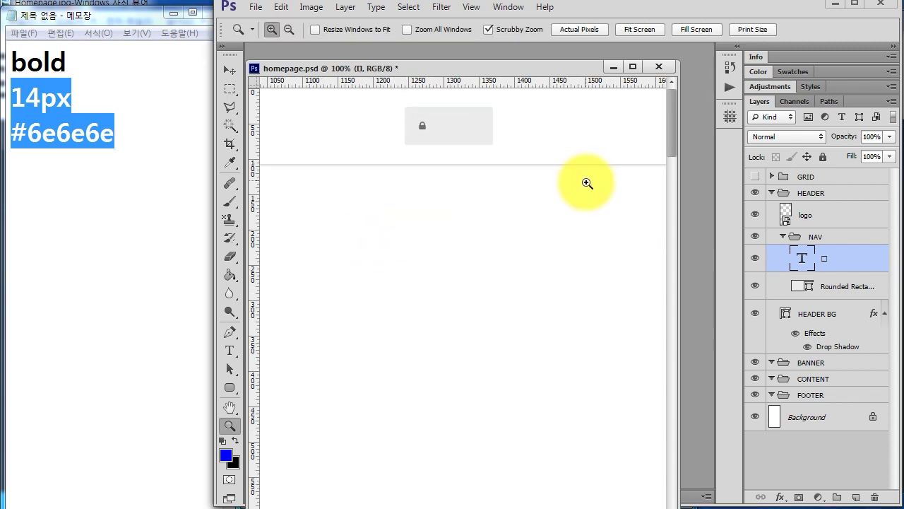
pyautogui.click(311, 7)
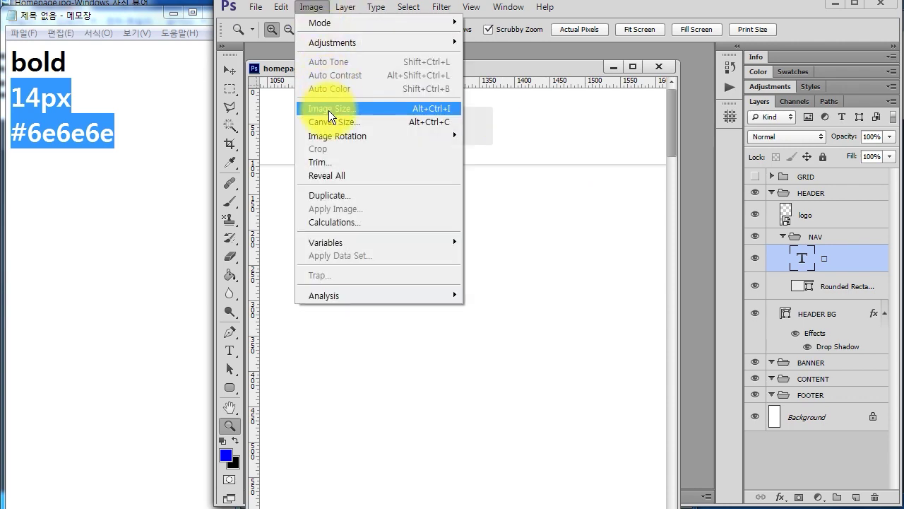
pyautogui.click(329, 110)
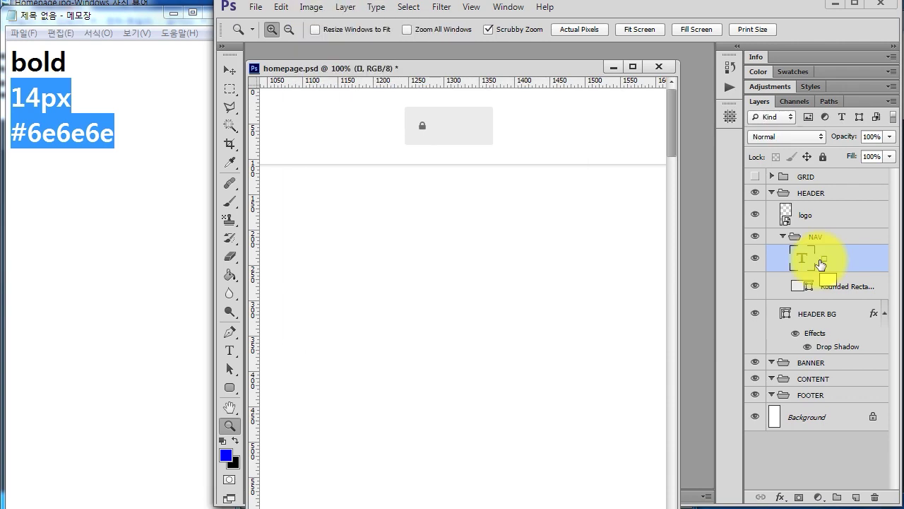
# - Add 'fonts.google.com' below the #6e6e6e line in the notes and widen the notes window
pyautogui.click(121, 124)
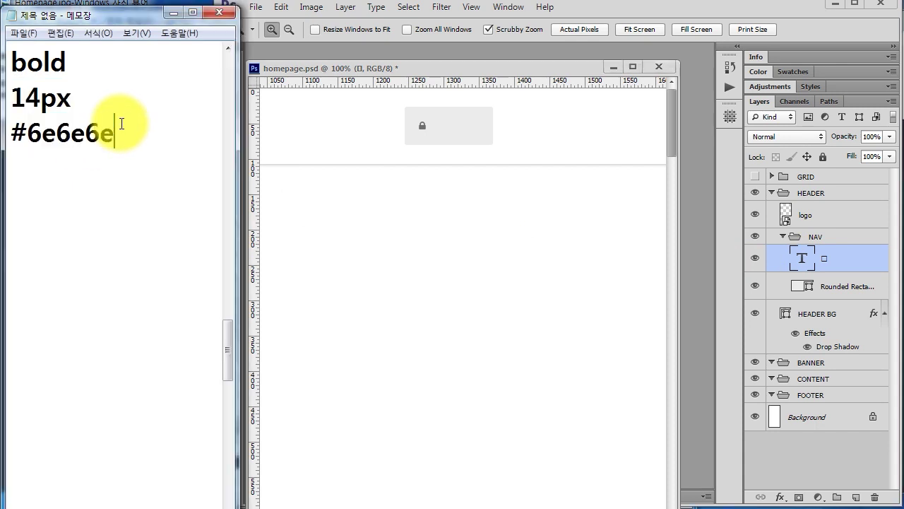
pyautogui.scroll(1, 127, 106)
pyautogui.click(149, 134)
pyautogui.hotkey('shift', 'Home')
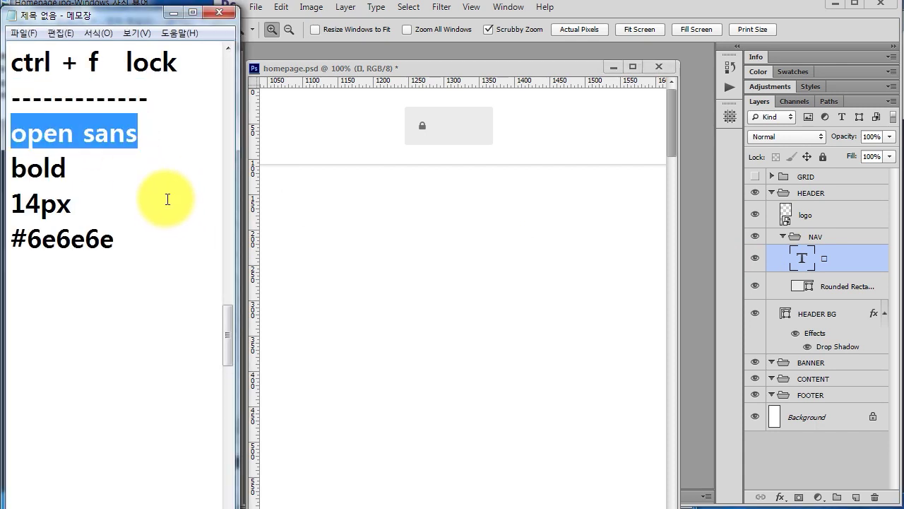
pyautogui.click(157, 233)
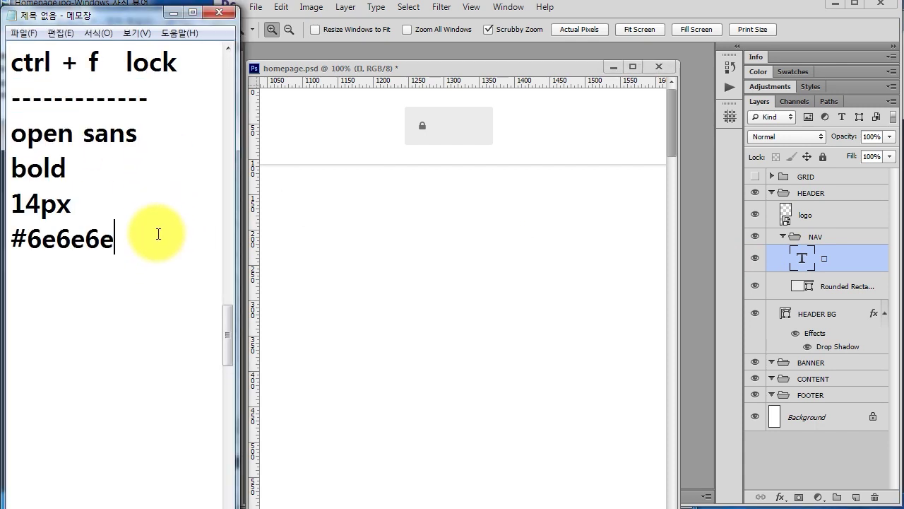
pyautogui.press('Return')
pyautogui.write('fonts.google.com')
pyautogui.moveTo(239, 238); pyautogui.dragTo(261, 238)
pyautogui.moveTo(139, 134); pyautogui.dragTo(10, 133)
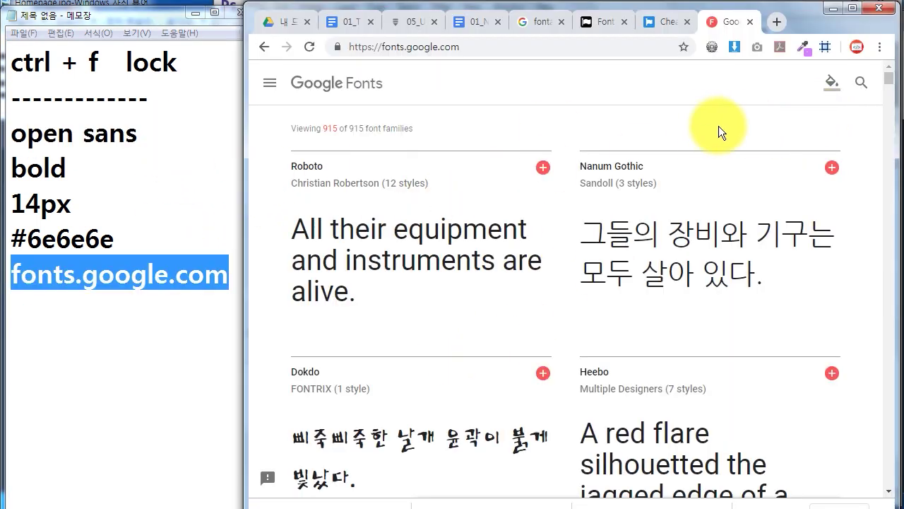
pyautogui.click(832, 86)
# - Search Google Fonts for 'open', add Open Sans to the selection and download the family
pyautogui.write('open')
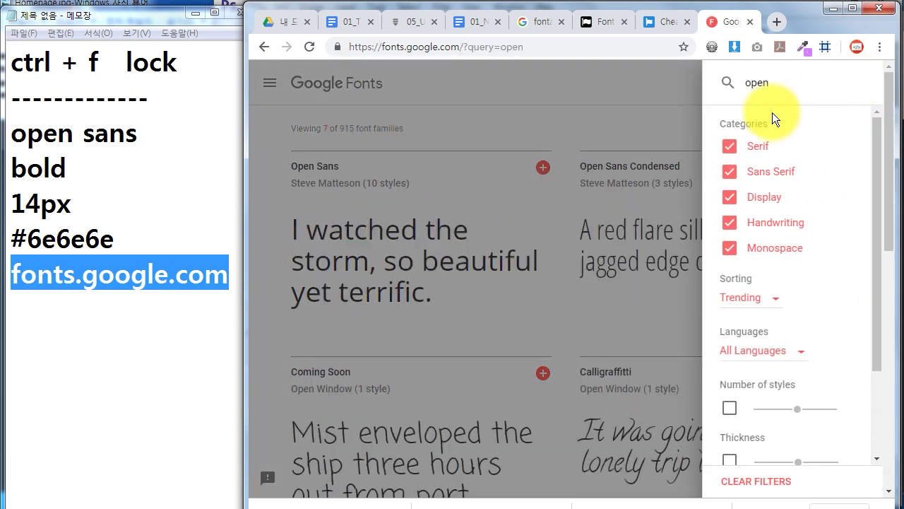
pyautogui.click(202, 127)
pyautogui.hotkey('shift', 'Home')
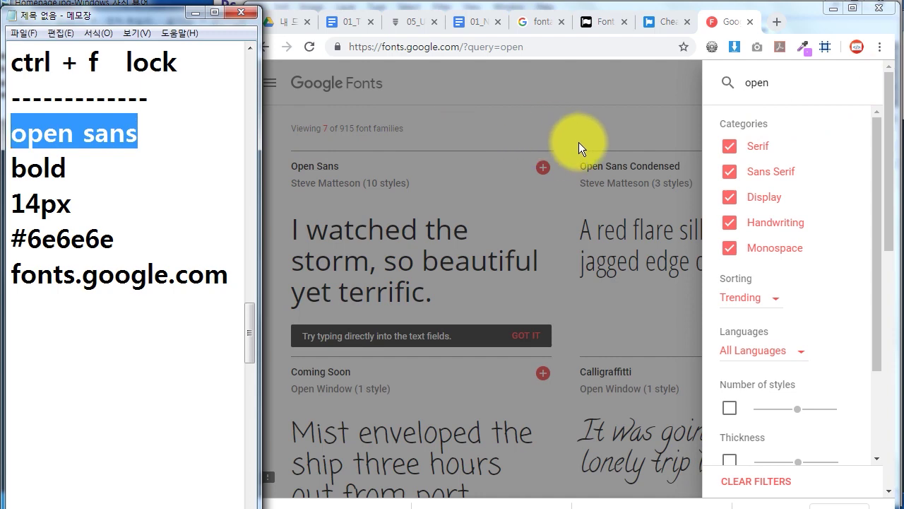
pyautogui.click(578, 142)
pyautogui.click(543, 167)
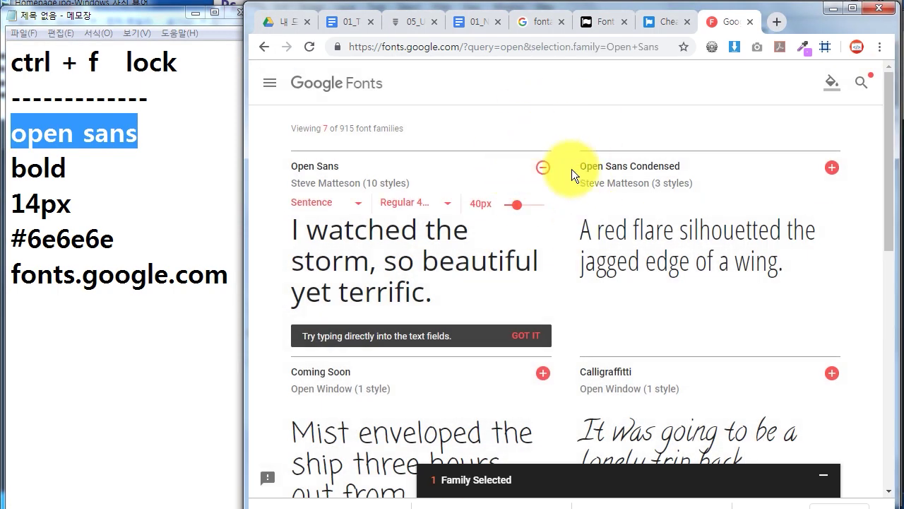
pyautogui.click(521, 480)
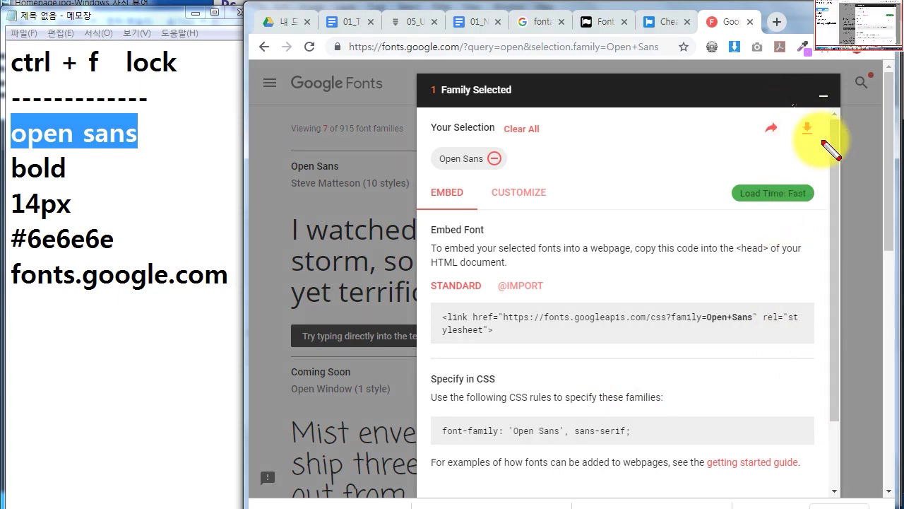
pyautogui.click(808, 127)
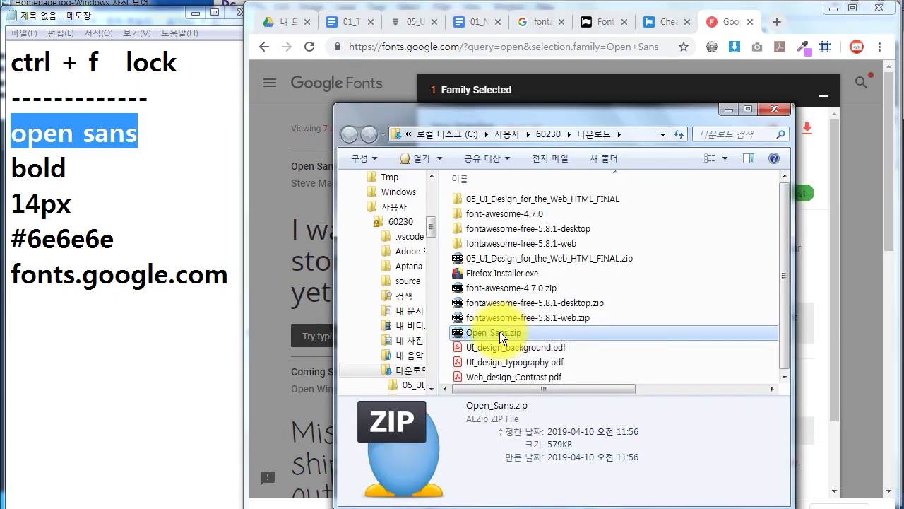
# - Extract Open_Sans.zip with 7-Zip and open the extracted Open_Sans folder
pyautogui.rightClick(499, 332)
pyautogui.moveTo(600, 142)
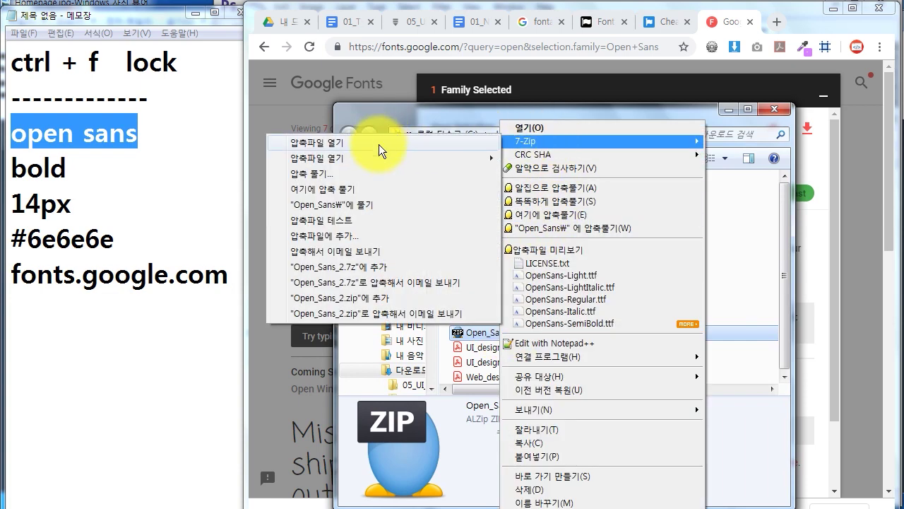
pyautogui.click(357, 204)
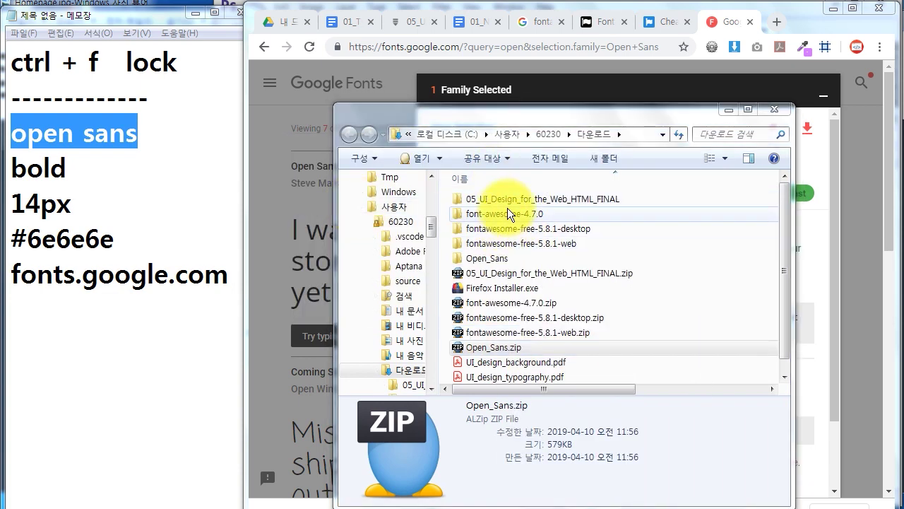
pyautogui.doubleClick(483, 258)
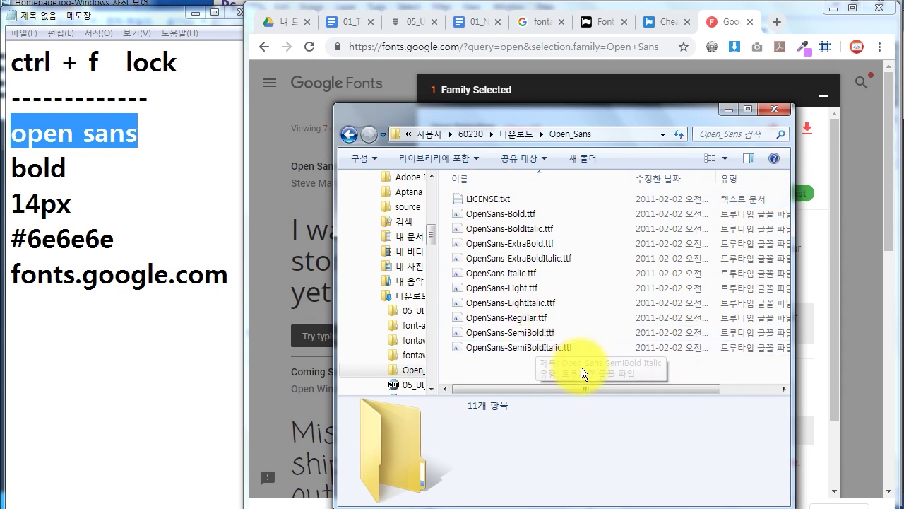
# - Install all ten Open Sans TTF font files, then minimize File Explorer
pyautogui.moveTo(580, 367); pyautogui.dragTo(497, 212)
pyautogui.rightClick(496, 212)
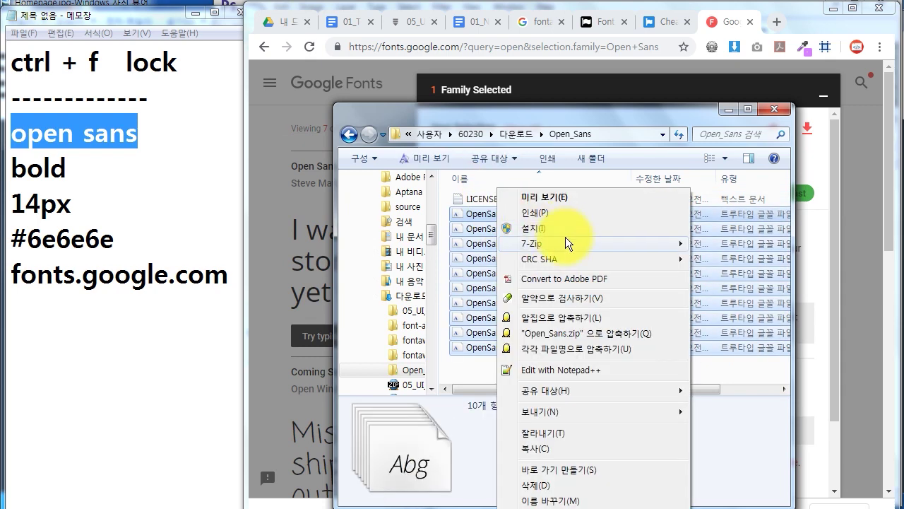
pyautogui.click(564, 231)
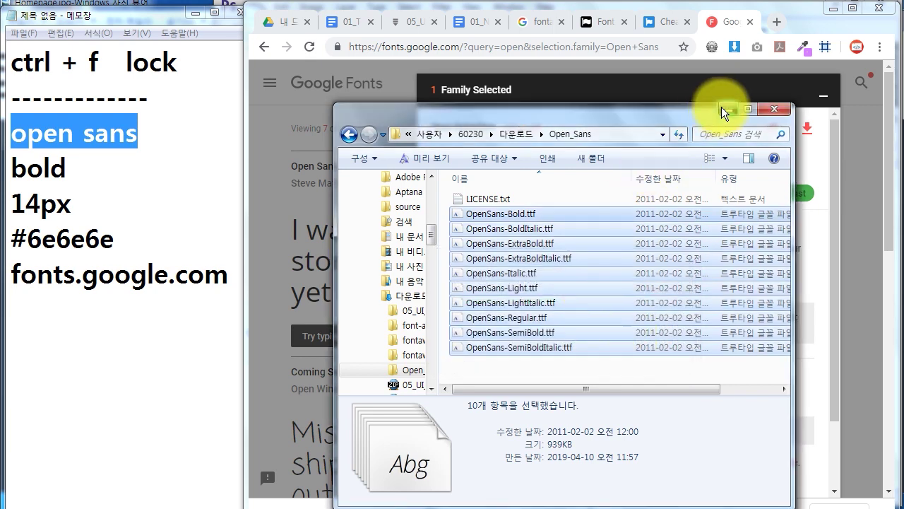
pyautogui.click(724, 109)
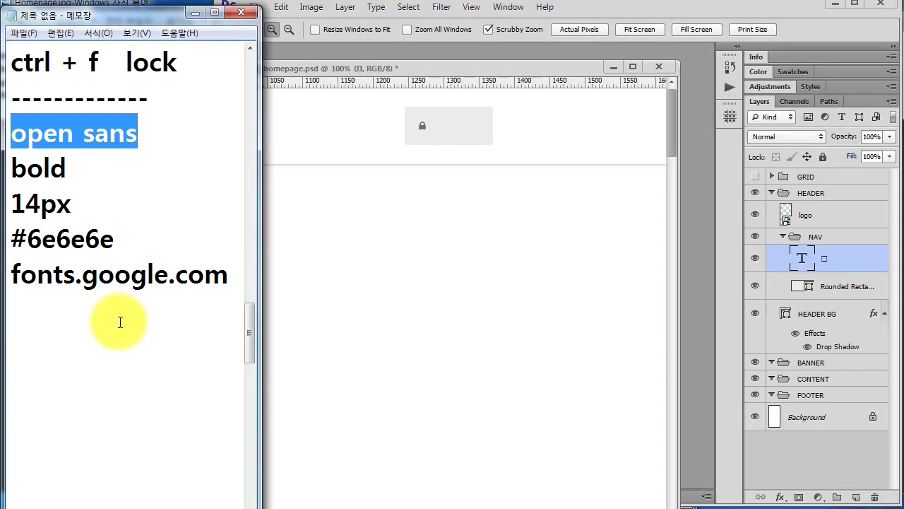
pyautogui.click(83, 346)
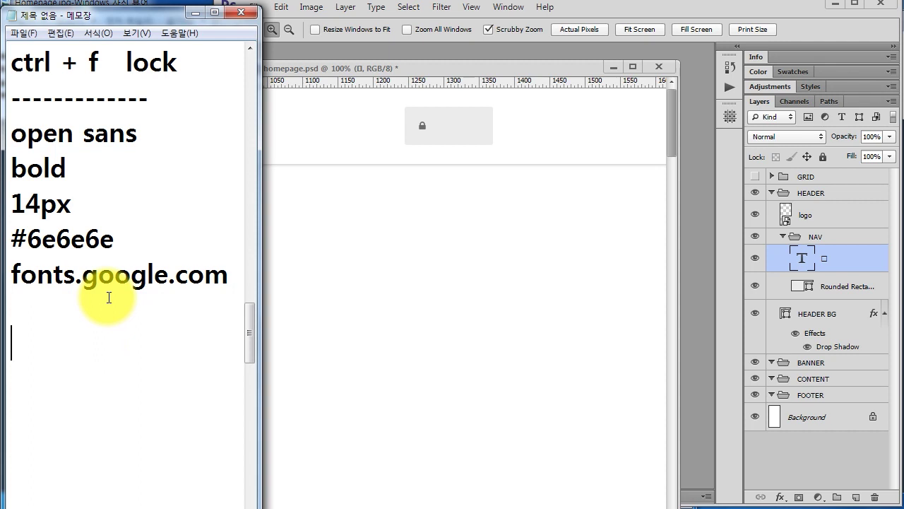
# - Note 'sign in' and '대문자' on new lines below the font specs, then return to Photoshop
pyautogui.write('sign in')
pyautogui.press('Return')
pyautogui.write('do')
pyautogui.press('BackSpace')
pyautogui.press('BackSpace')
pyautogui.press('Hangul')
pyautogui.write('eoan')
pyautogui.press('BackSpace')
pyautogui.press('BackSpace')
pyautogui.press('BackSpace')
pyautogui.press('BackSpace')
pyautogui.press('Hangul')
pyautogui.write('eoanswk')
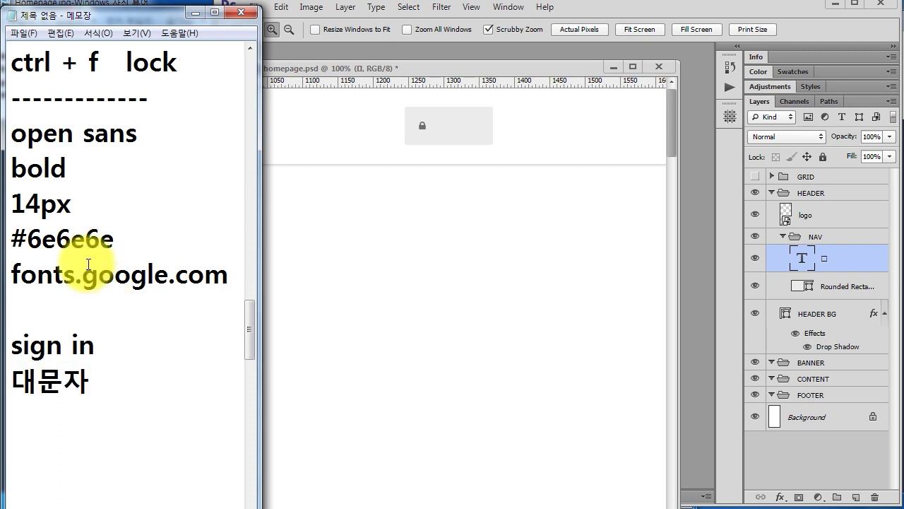
pyautogui.moveTo(115, 244); pyautogui.dragTo(8, 167)
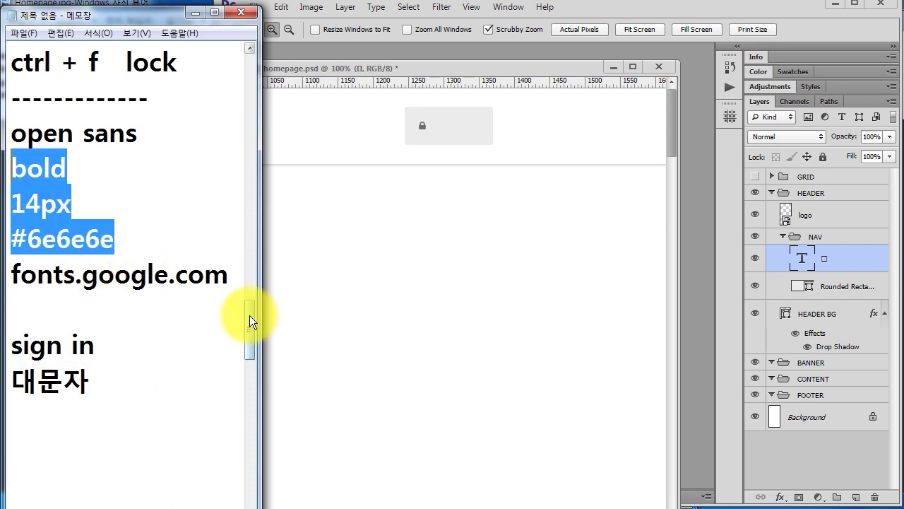
pyautogui.moveTo(249, 315); pyautogui.dragTo(253, 326)
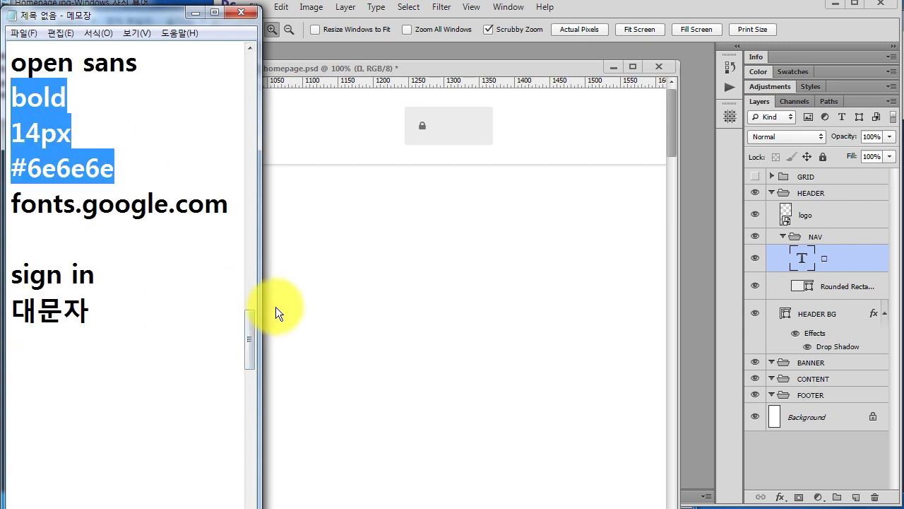
pyautogui.click(545, 70)
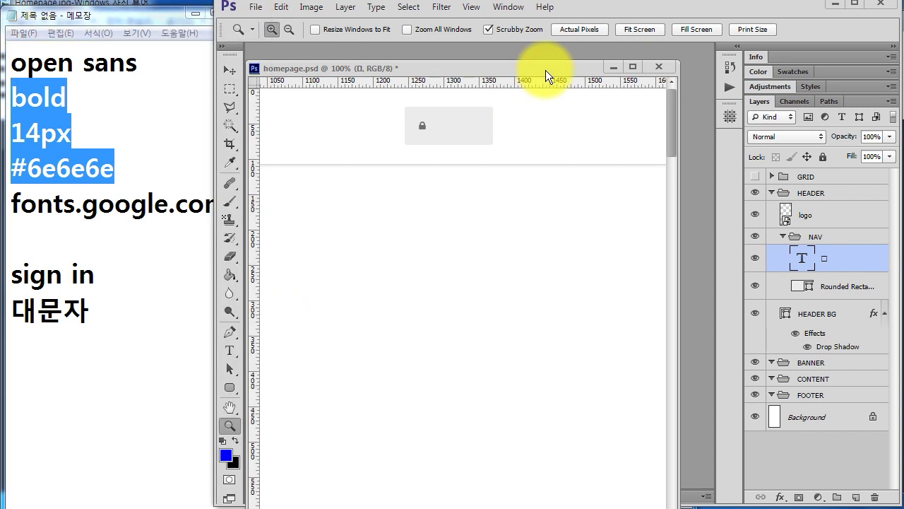
# - Add a 'sign in' text layer below the header and set its font to Open Sans
pyautogui.click(229, 350)
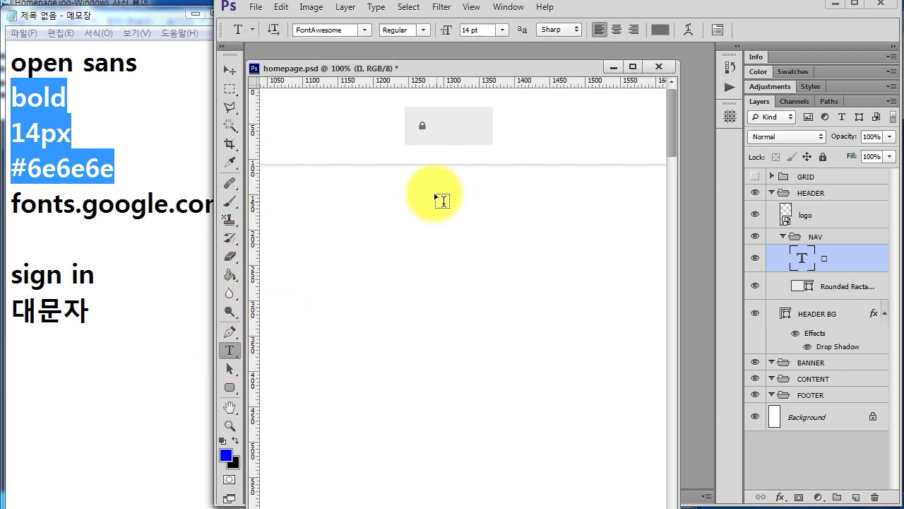
pyautogui.click(426, 186)
pyautogui.write('sign in')
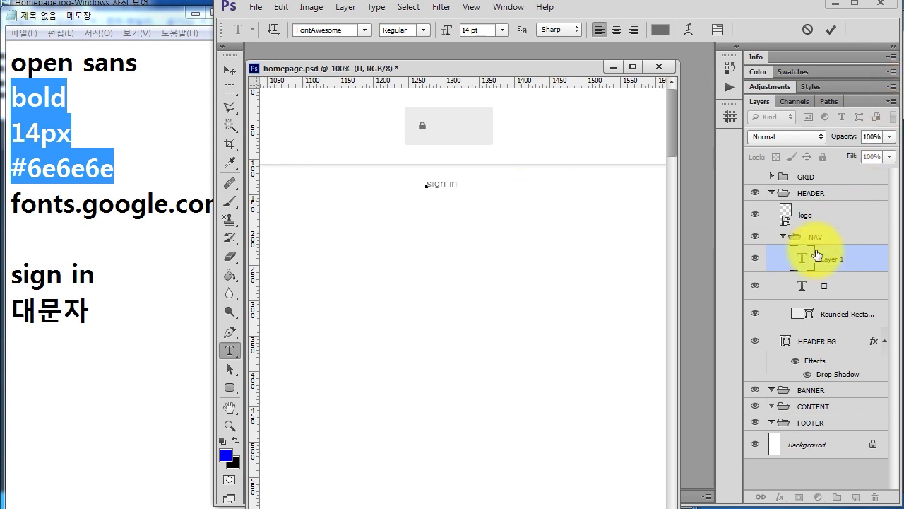
pyautogui.doubleClick(802, 258)
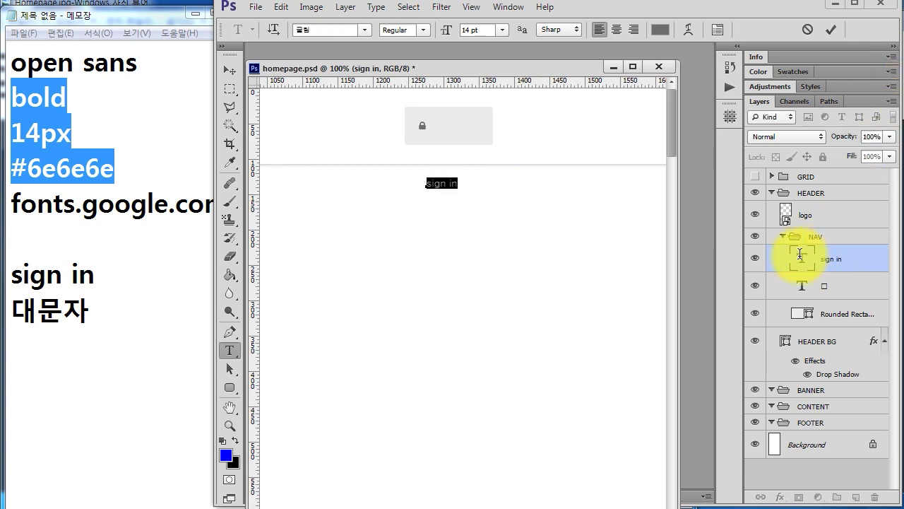
pyautogui.click(348, 27)
pyautogui.write('open sans')
pyautogui.press('Return')
# - Make the sign in text Bold 14 pt, set it to All Caps, and commit it
pyautogui.click(422, 30)
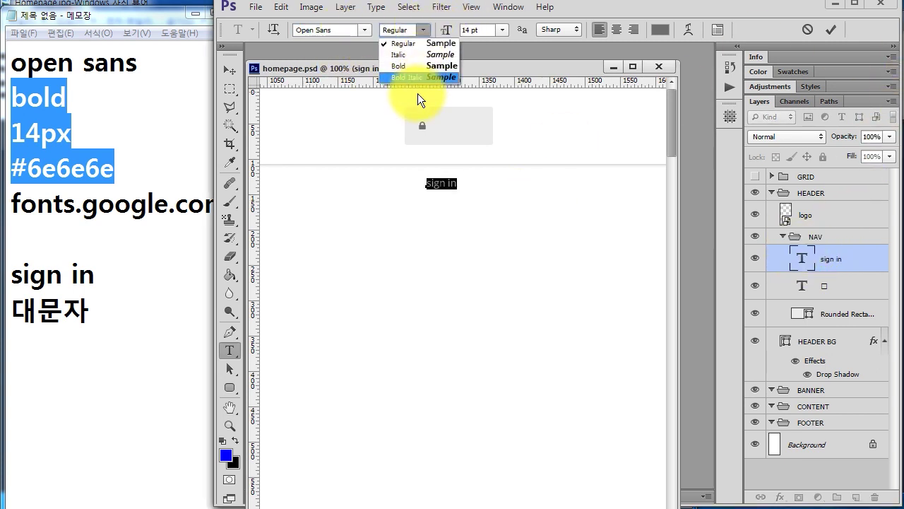
pyautogui.click(411, 67)
pyautogui.click(481, 29)
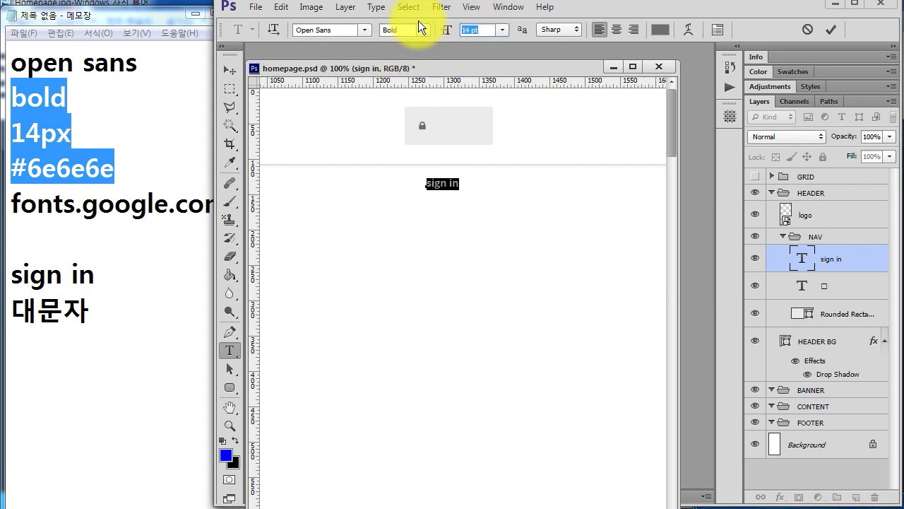
pyautogui.click(660, 29)
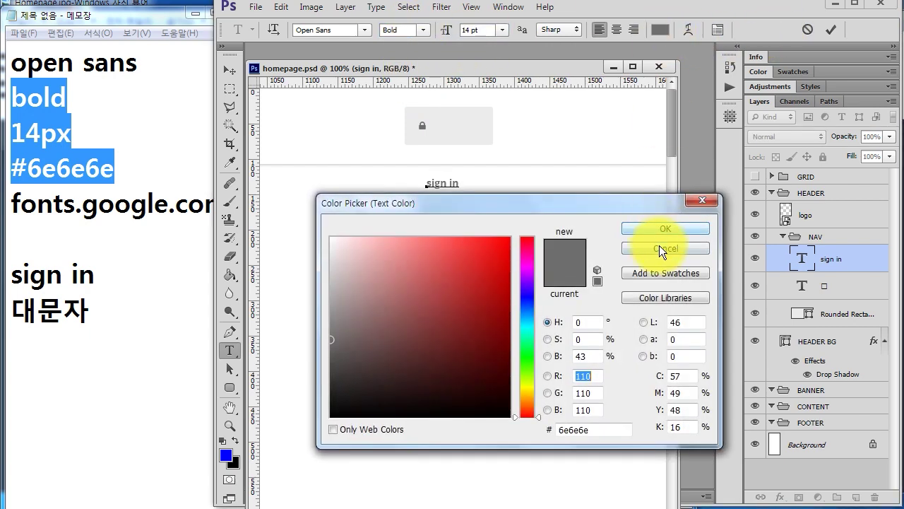
pyautogui.click(661, 250)
pyautogui.hotkey('ctrl', 't')
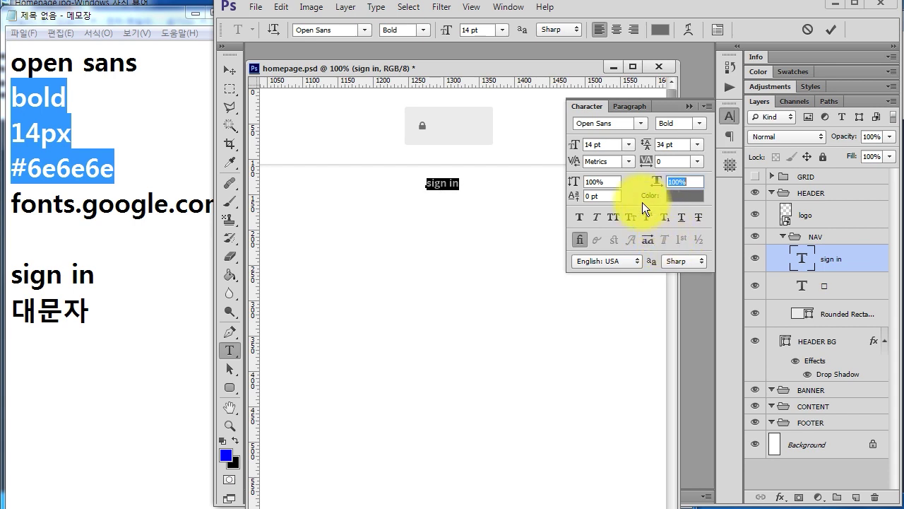
pyautogui.click(616, 216)
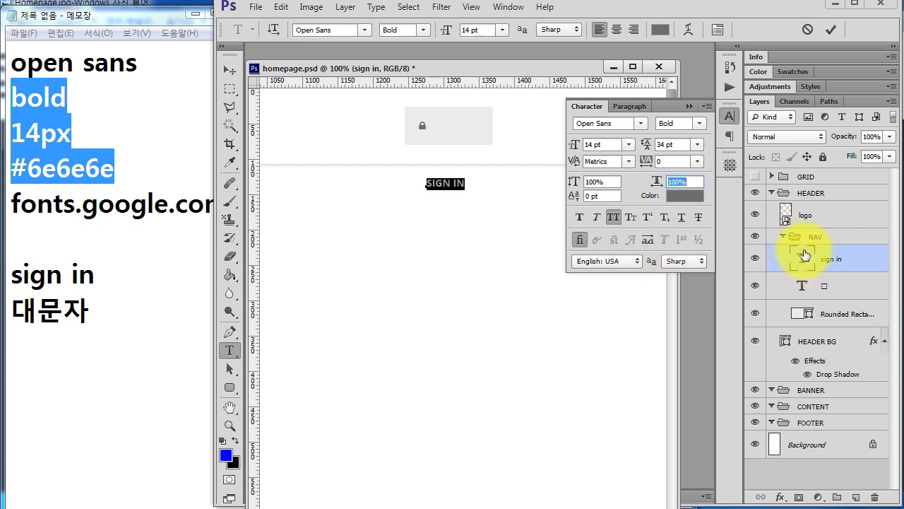
pyautogui.click(689, 106)
pyautogui.click(802, 260)
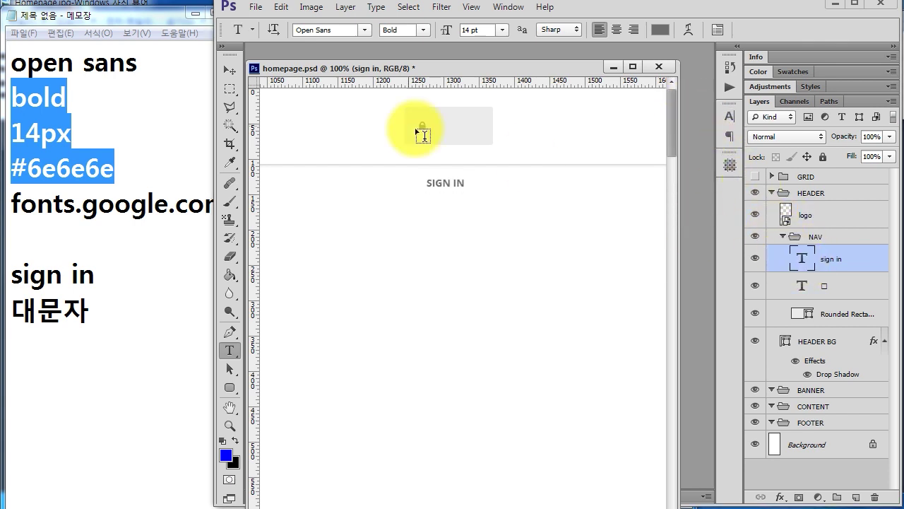
# - Drag the SIGN IN text into the grey button beside the lock icon and zoom in
pyautogui.moveTo(455, 224); pyautogui.dragTo(462, 169)
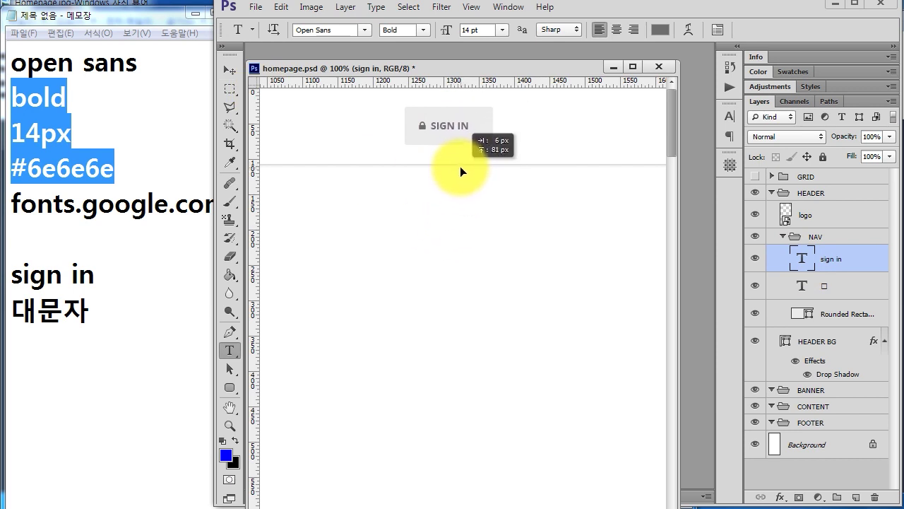
pyautogui.moveTo(463, 169); pyautogui.dragTo(459, 166)
pyautogui.scroll(1, 471, 148)
pyautogui.scroll(1, 377, 117)
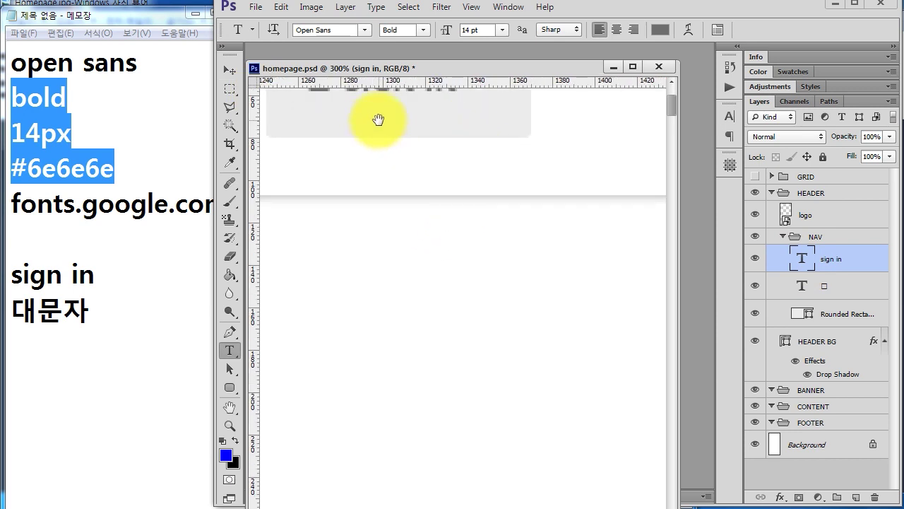
pyautogui.moveTo(377, 117); pyautogui.dragTo(487, 317)
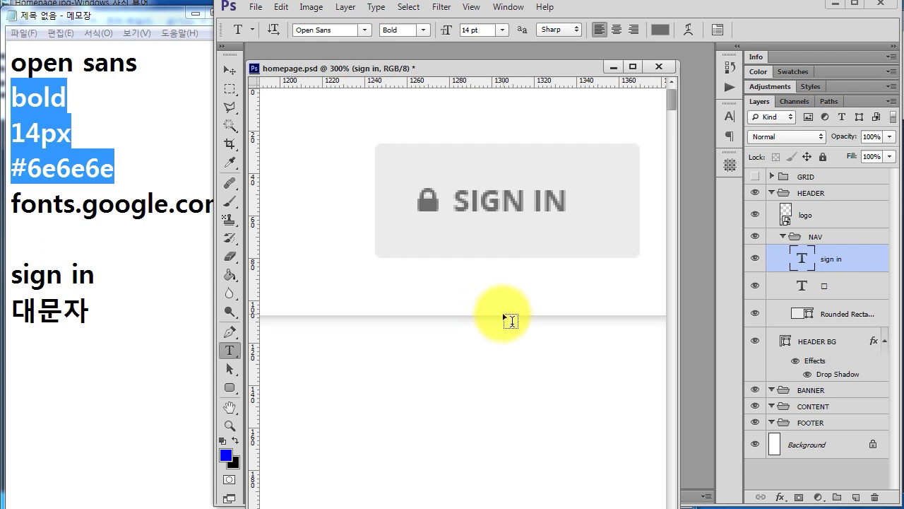
# - Measure the lock-to-text gap with a marquee, then try shifting SIGN IN left
pyautogui.click(229, 88)
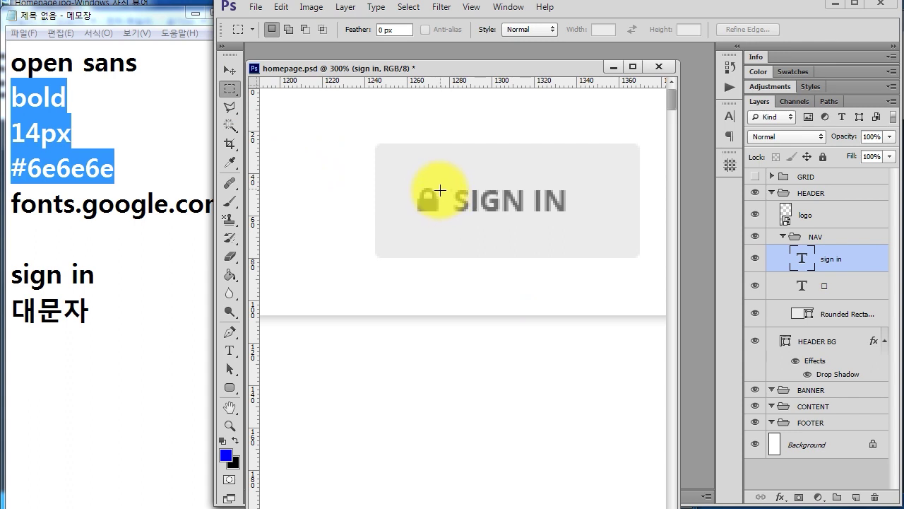
pyautogui.moveTo(440, 188); pyautogui.dragTo(457, 223)
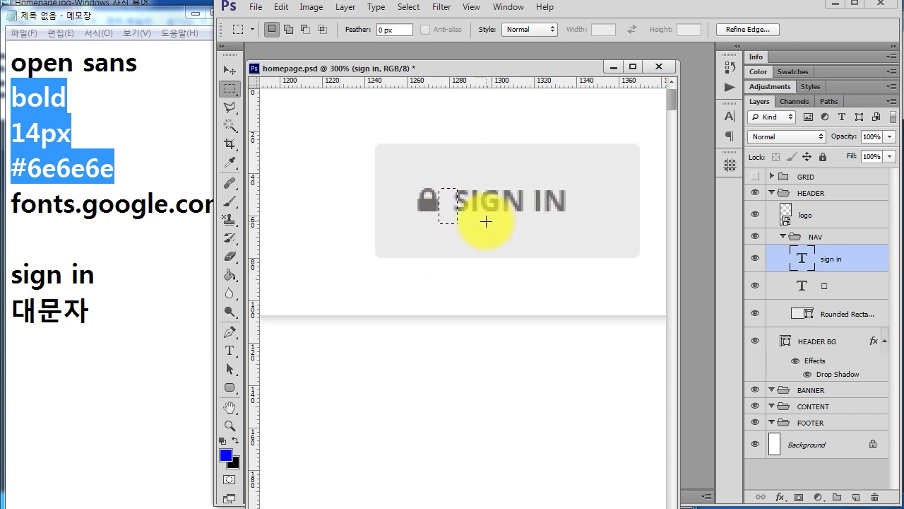
pyautogui.hotkey('ctrl', 'd')
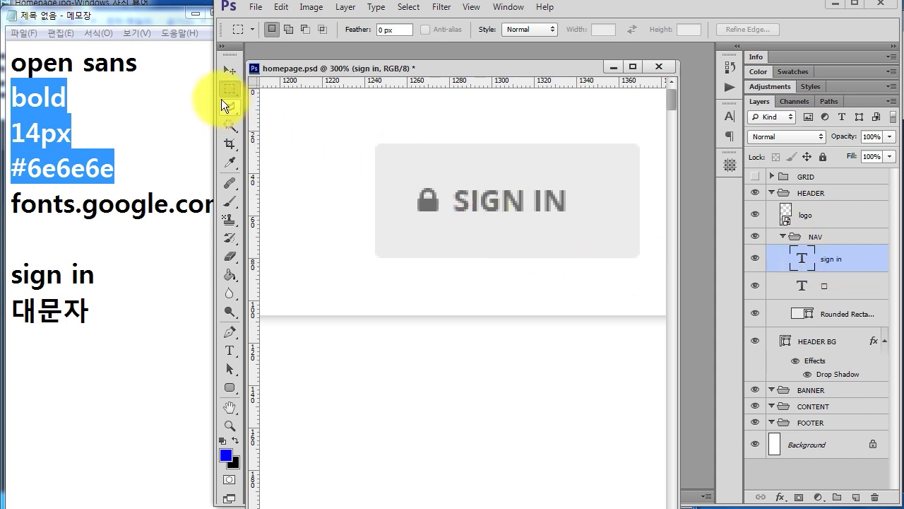
pyautogui.click(229, 70)
pyautogui.moveTo(470, 207); pyautogui.dragTo(452, 206)
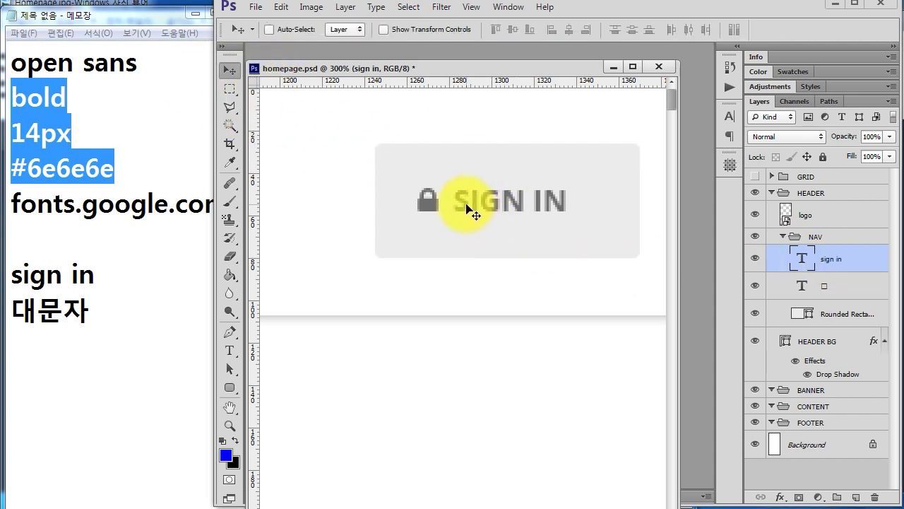
# - Return SIGN IN beside the lock, nudge it 10 px right, and annotate the button padding
pyautogui.moveTo(453, 205); pyautogui.dragTo(472, 204)
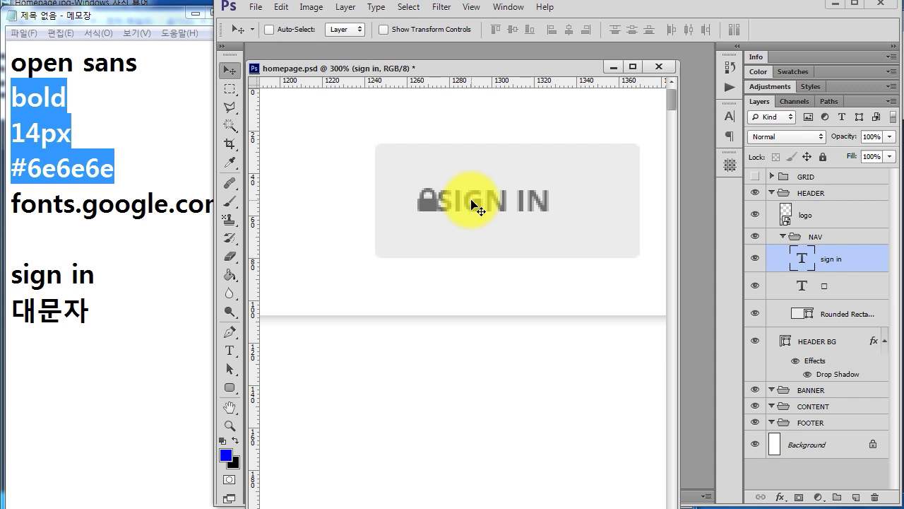
pyautogui.hotkey('shift', 'Right')
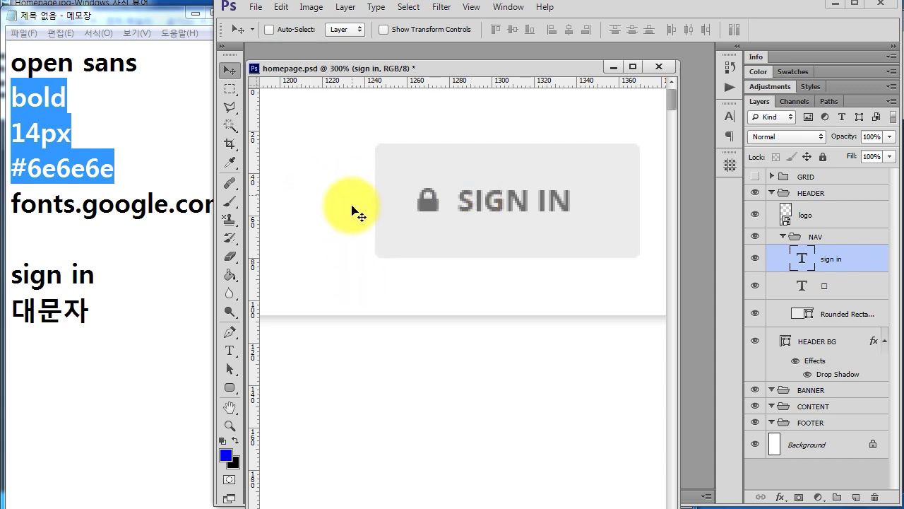
pyautogui.moveTo(373, 177); pyautogui.dragTo(418, 226)
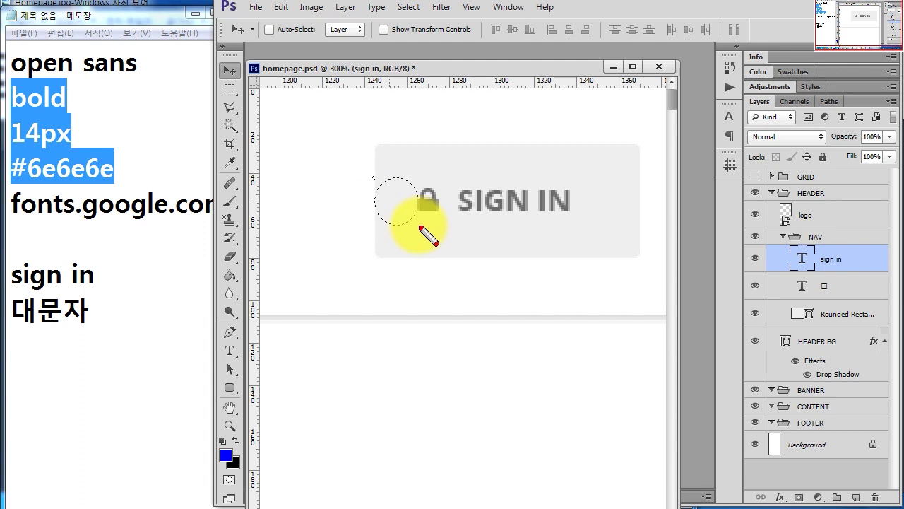
pyautogui.moveTo(569, 185); pyautogui.dragTo(614, 224)
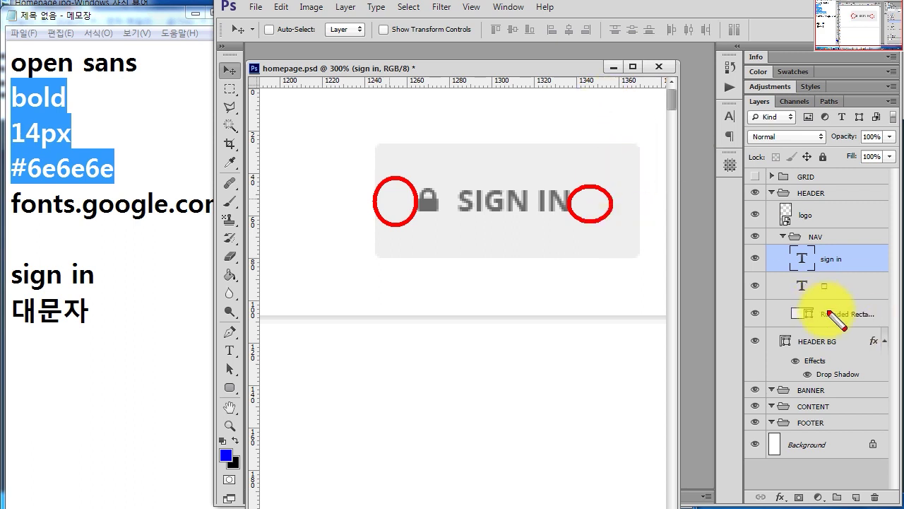
pyautogui.moveTo(826, 324); pyautogui.dragTo(901, 330)
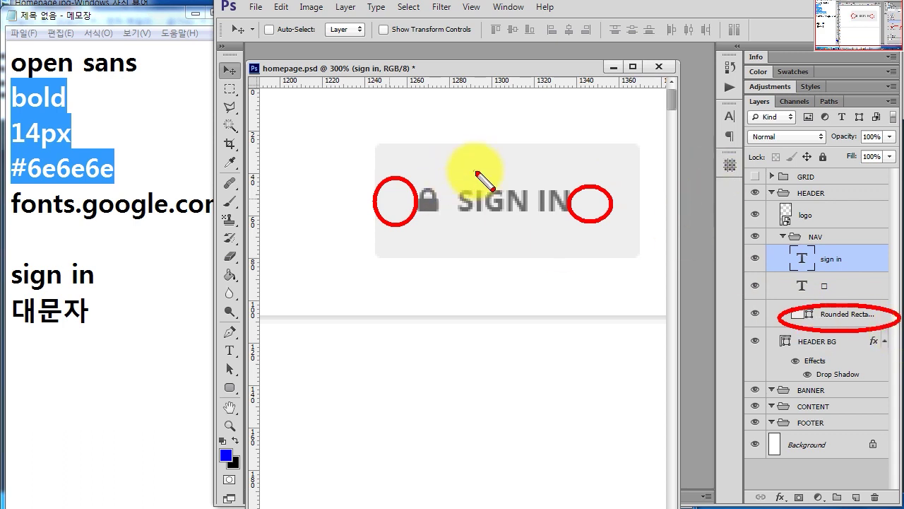
pyautogui.press('Escape')
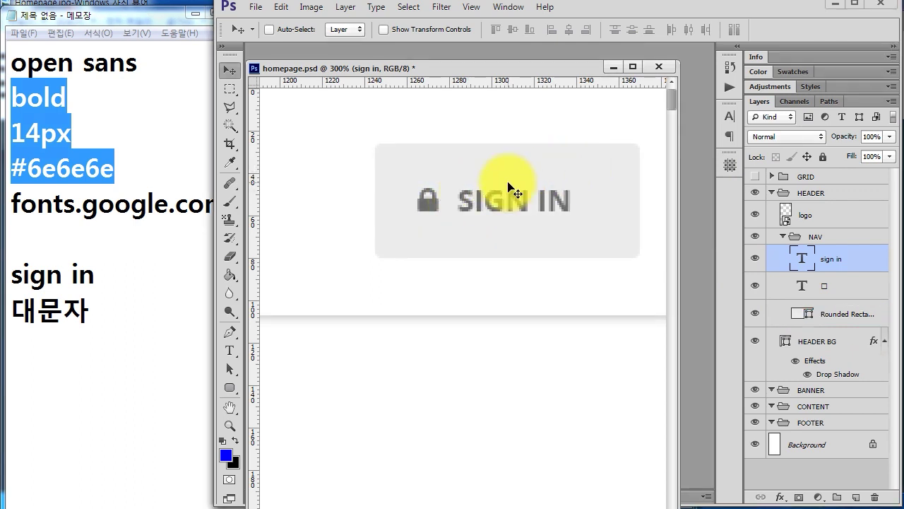
pyautogui.click(229, 93)
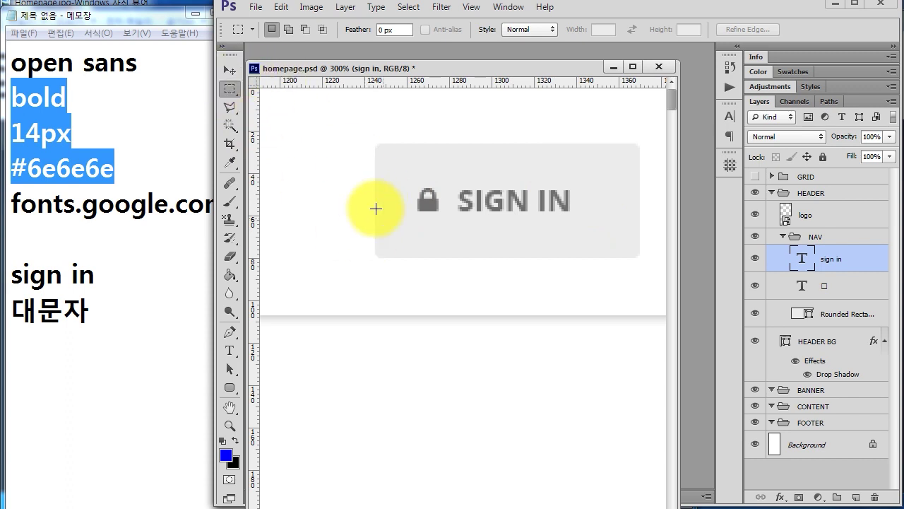
# - Copy the button's left padding after SIGN IN and place a vertical guide there (about 1352.7 px)
pyautogui.moveTo(375, 192); pyautogui.dragTo(410, 227)
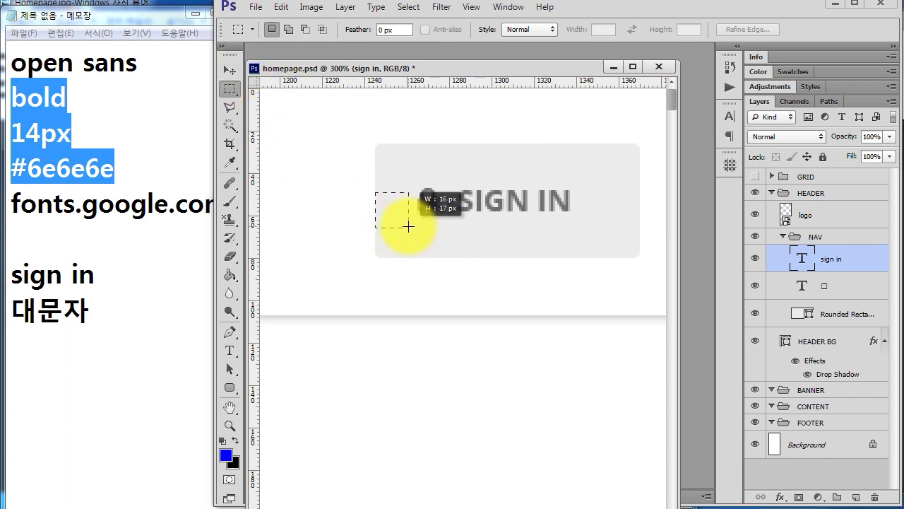
pyautogui.moveTo(410, 226); pyautogui.dragTo(590, 210)
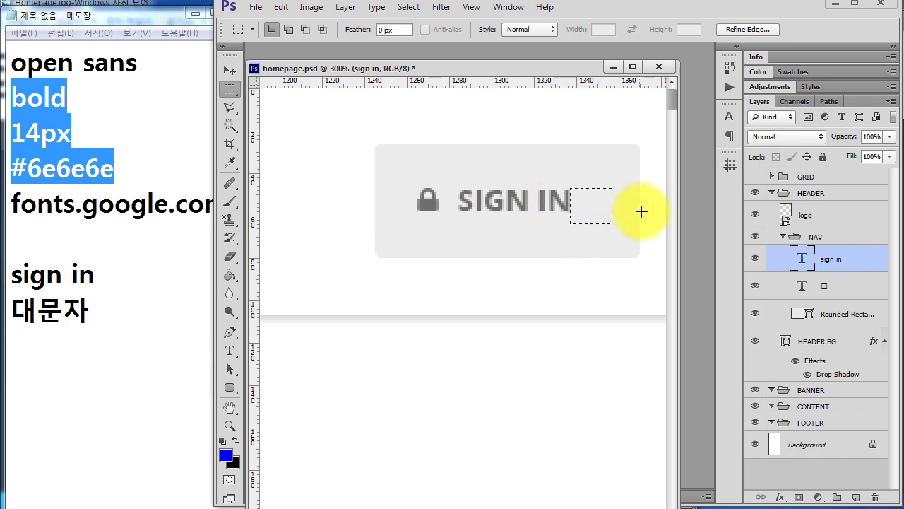
pyautogui.moveTo(255, 266); pyautogui.dragTo(612, 274)
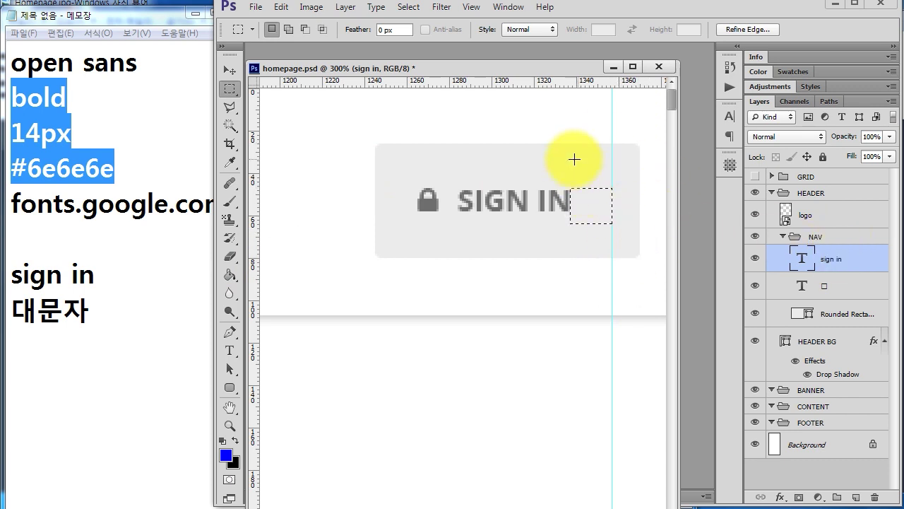
pyautogui.click(805, 315)
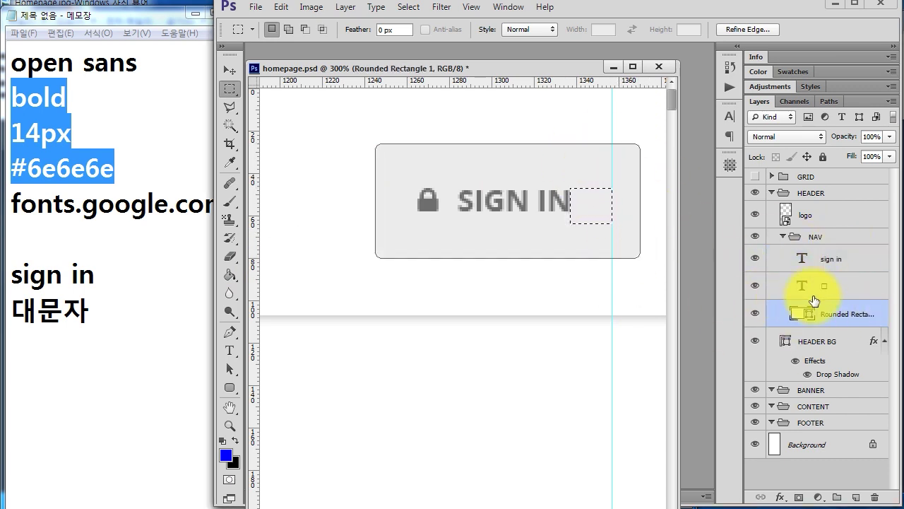
pyautogui.hotkey('ctrl', 't')
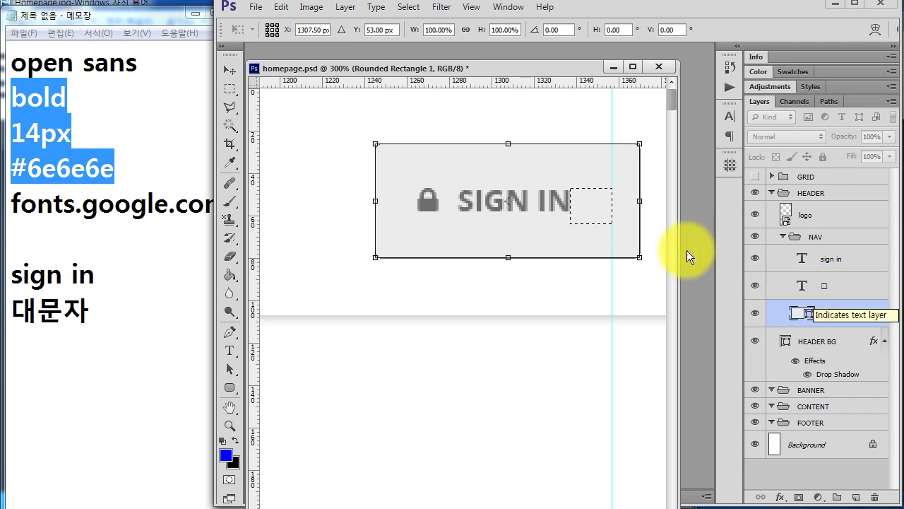
pyautogui.moveTo(640, 201); pyautogui.dragTo(613, 200)
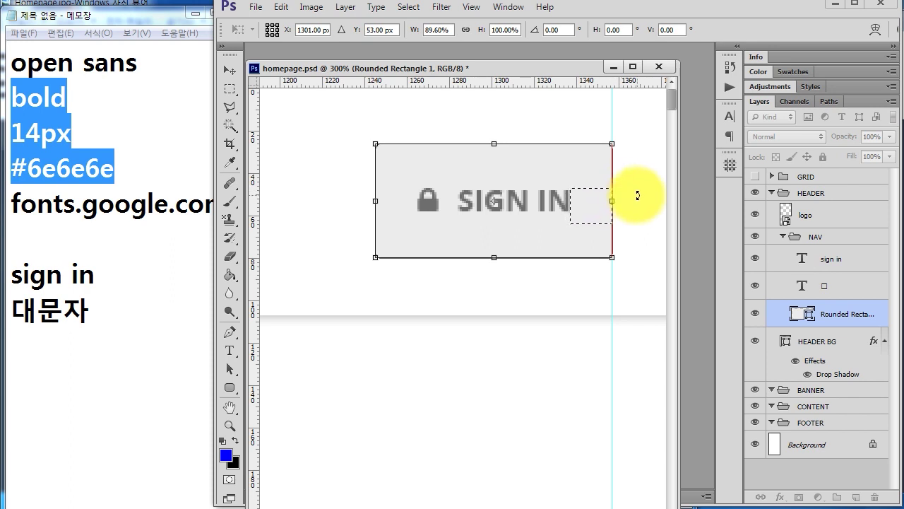
pyautogui.press('Escape')
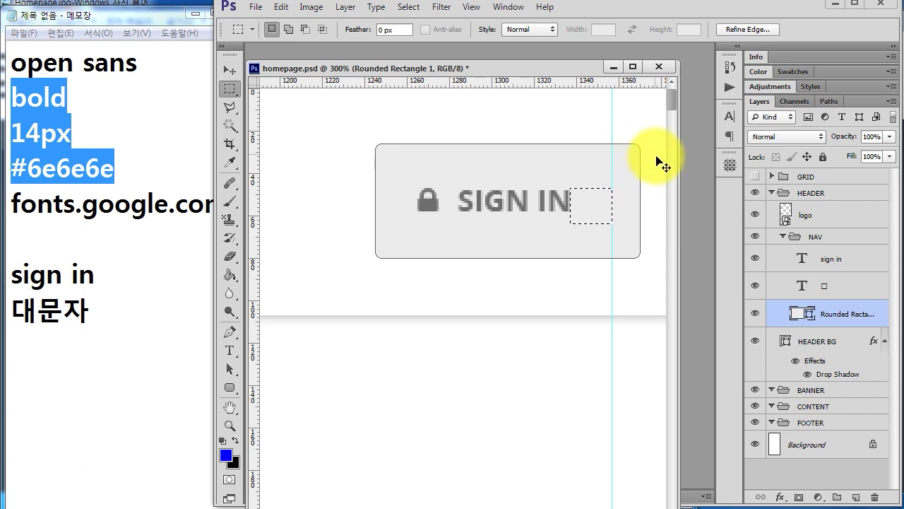
pyautogui.click(638, 145)
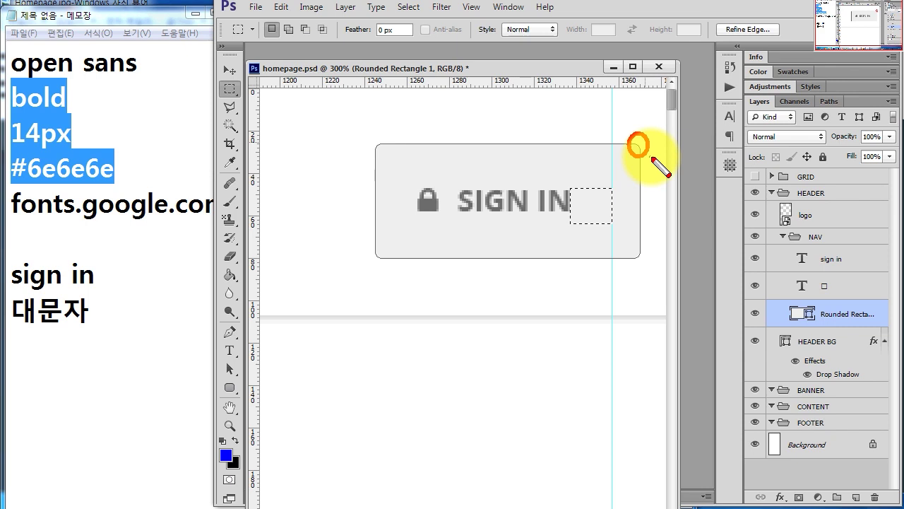
pyautogui.press('v')
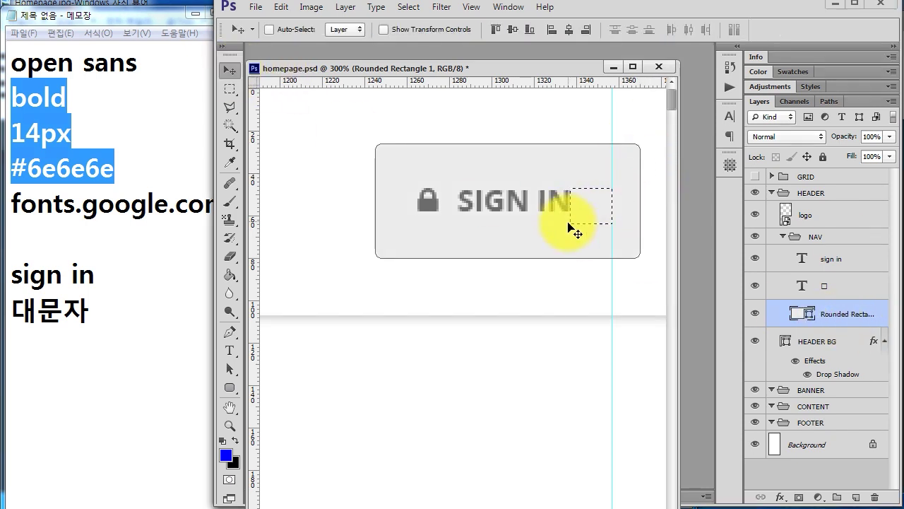
# - Duplicate the button background below the SIGN IN button and narrow the copy
pyautogui.moveTo(542, 176); pyautogui.dragTo(538, 308)
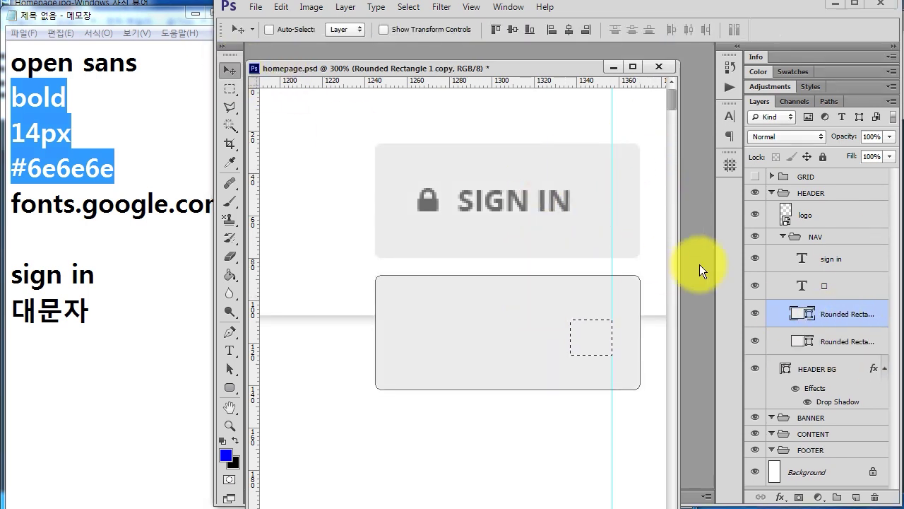
pyautogui.moveTo(777, 313); pyautogui.dragTo(805, 302)
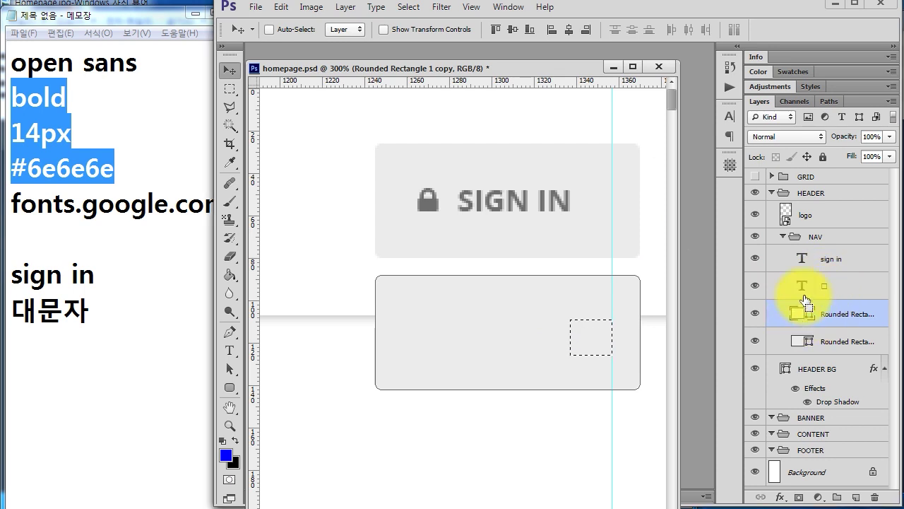
pyautogui.hotkey('ctrl', 't')
pyautogui.moveTo(640, 332); pyautogui.dragTo(495, 329)
pyautogui.press('Return')
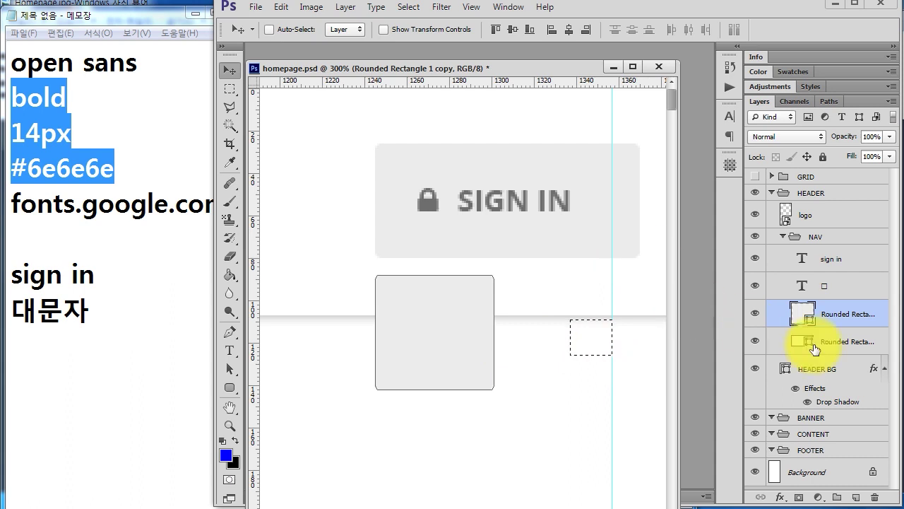
# - Select the HEADER BG shape and annotate the button's corner and the space below it
pyautogui.click(795, 368)
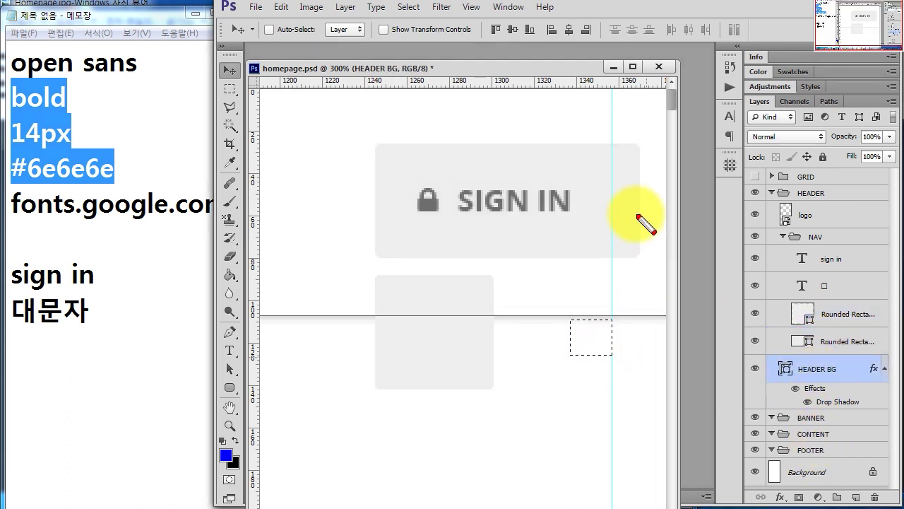
pyautogui.moveTo(638, 139); pyautogui.dragTo(635, 141)
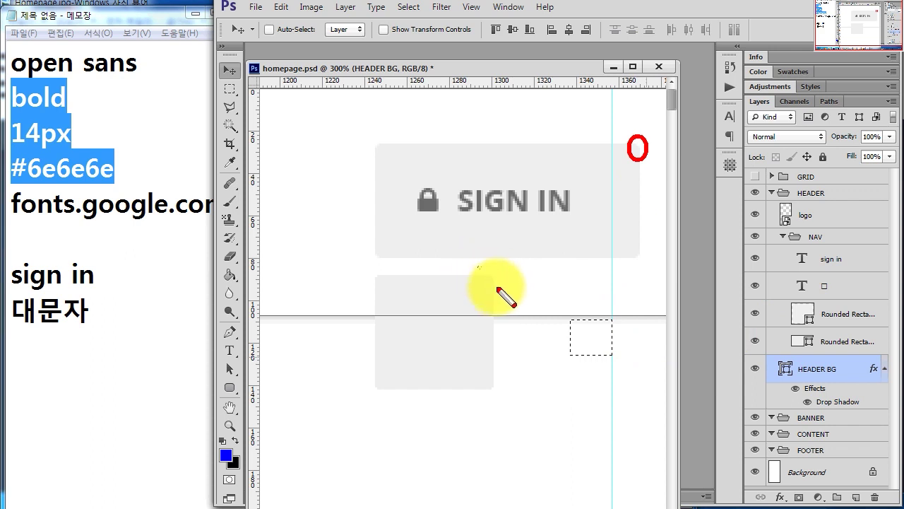
pyautogui.moveTo(492, 268); pyautogui.dragTo(494, 269)
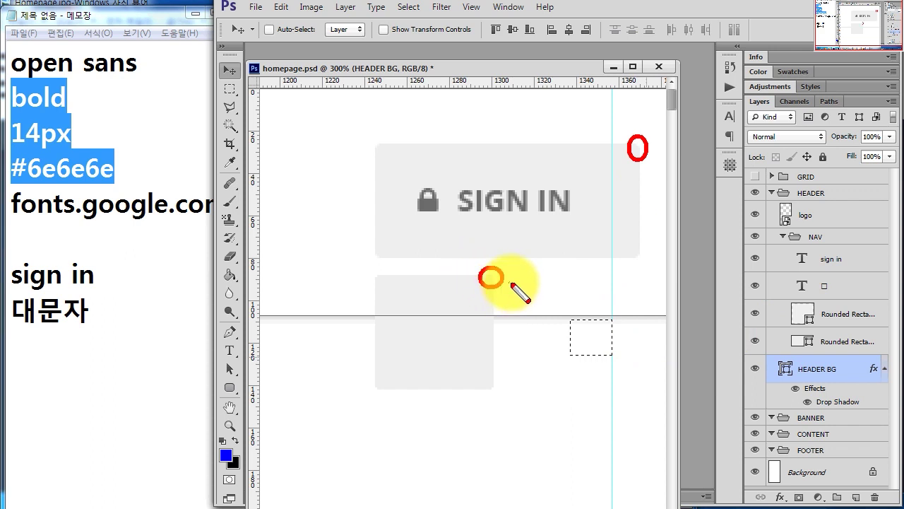
pyautogui.rightClick(322, 191)
pyautogui.click(92, 36)
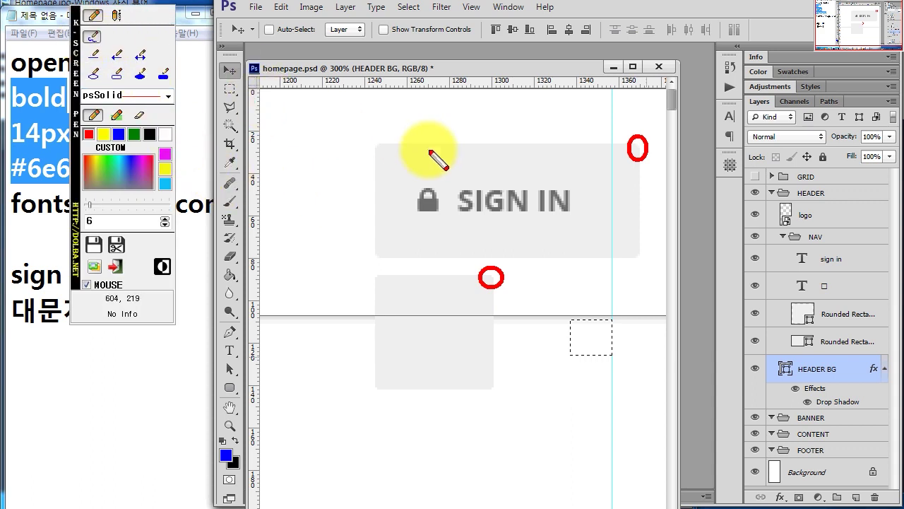
pyautogui.moveTo(317, 106); pyautogui.dragTo(347, 145)
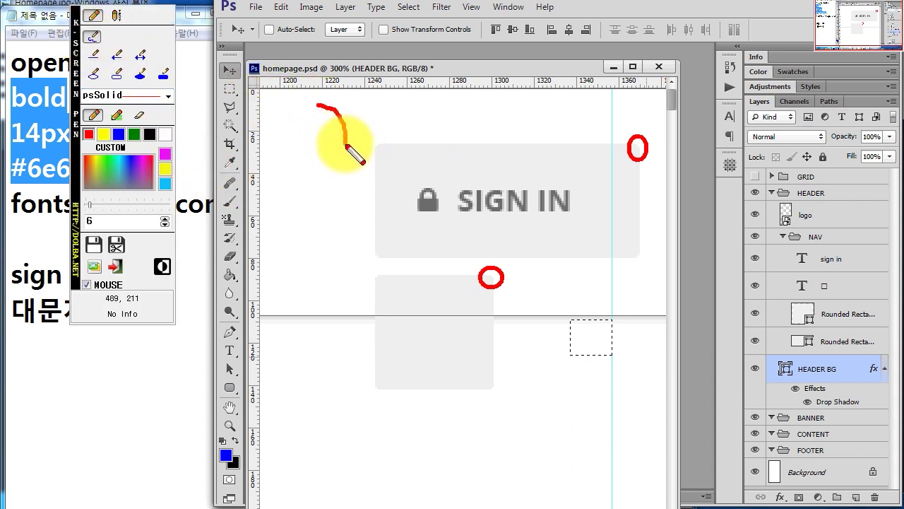
pyautogui.moveTo(330, 188); pyautogui.dragTo(335, 217)
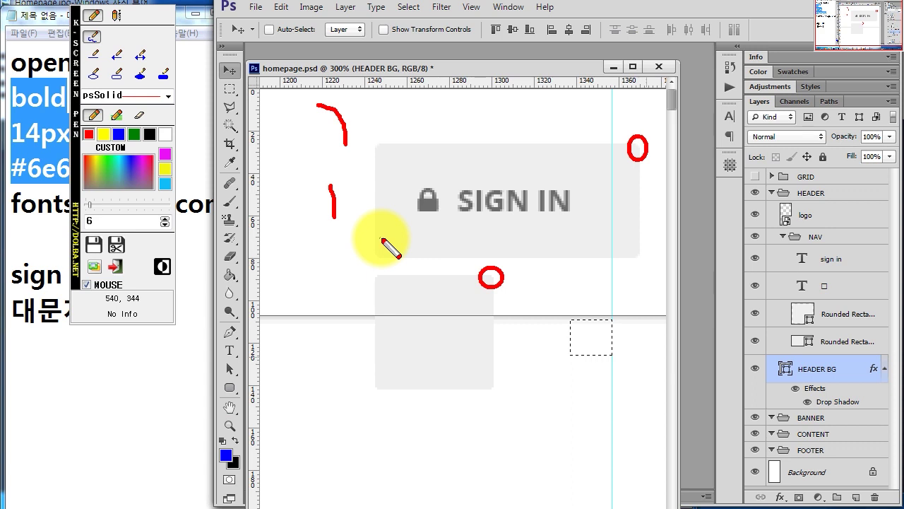
pyautogui.press('Escape')
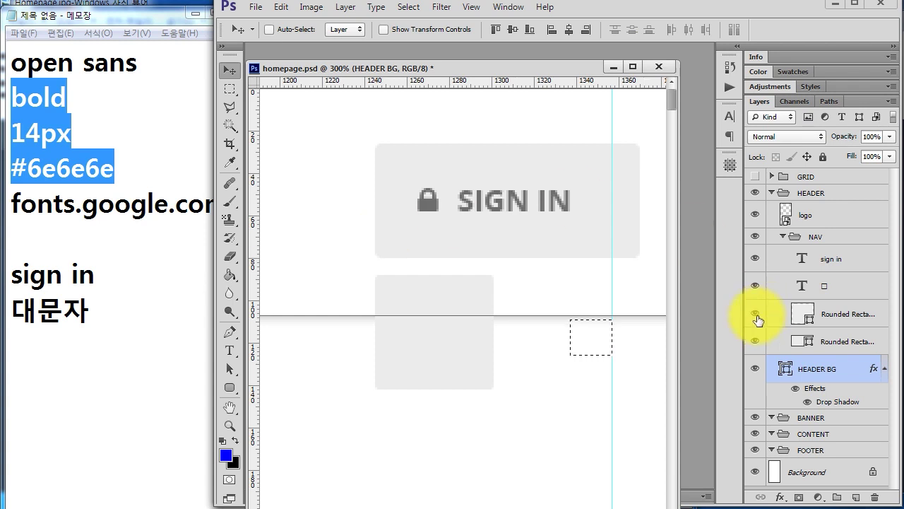
# - Delete the Rounded Rectangle 1 copy layer and recentre the SIGN IN button
pyautogui.click(854, 314)
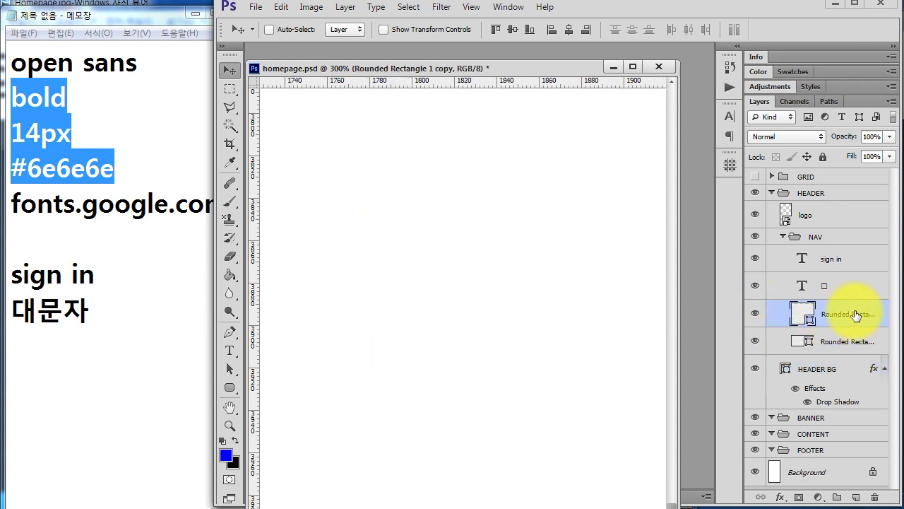
pyautogui.moveTo(453, 127)
pyautogui.mouseDown()
pyautogui.moveTo(393, 125)
pyautogui.moveTo(529, 137)
pyautogui.mouseUp()
pyautogui.click(377, 121)
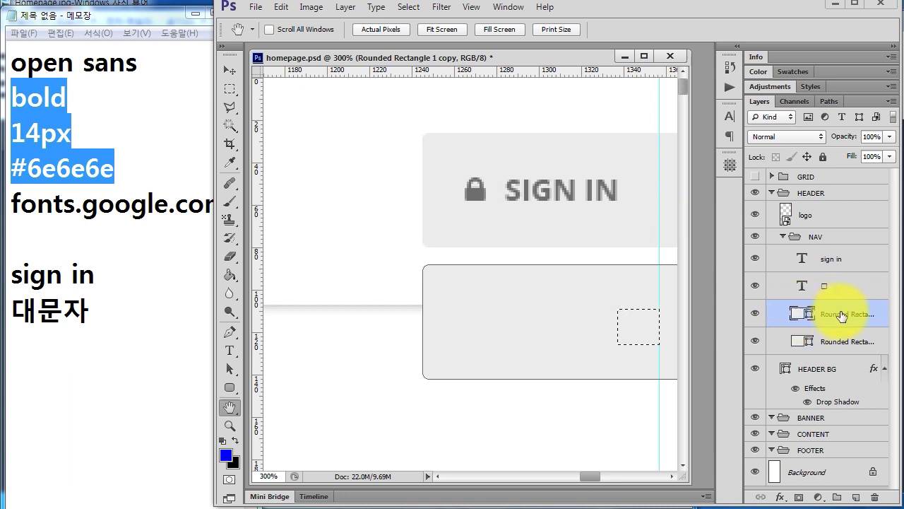
pyautogui.moveTo(845, 316); pyautogui.dragTo(875, 498)
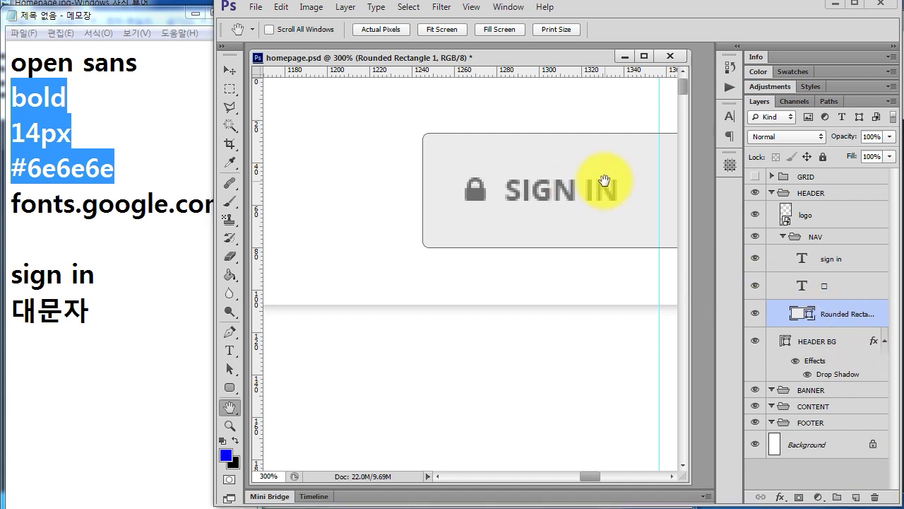
pyautogui.moveTo(605, 181); pyautogui.dragTo(498, 182)
pyautogui.moveTo(818, 313); pyautogui.dragTo(820, 297)
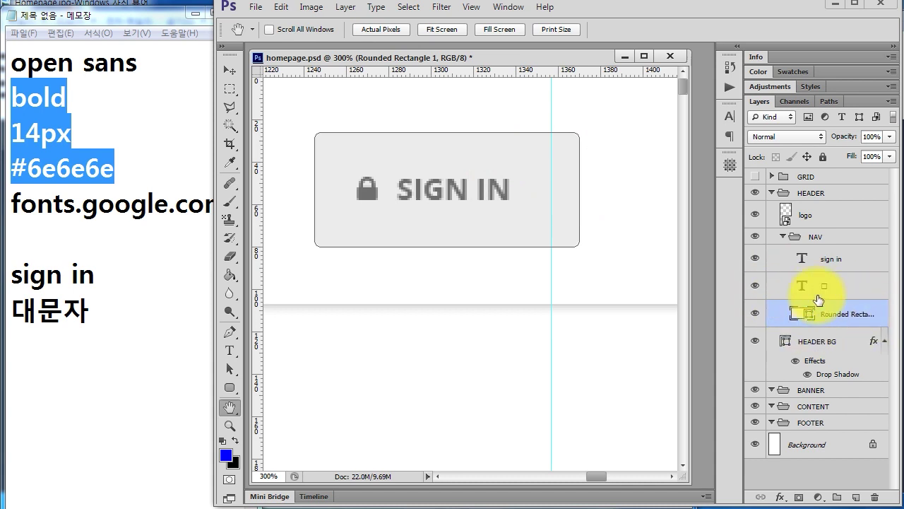
pyautogui.moveTo(819, 297)
pyautogui.mouseDown()
pyautogui.moveTo(830, 320)
pyautogui.moveTo(850, 300)
pyautogui.mouseUp()
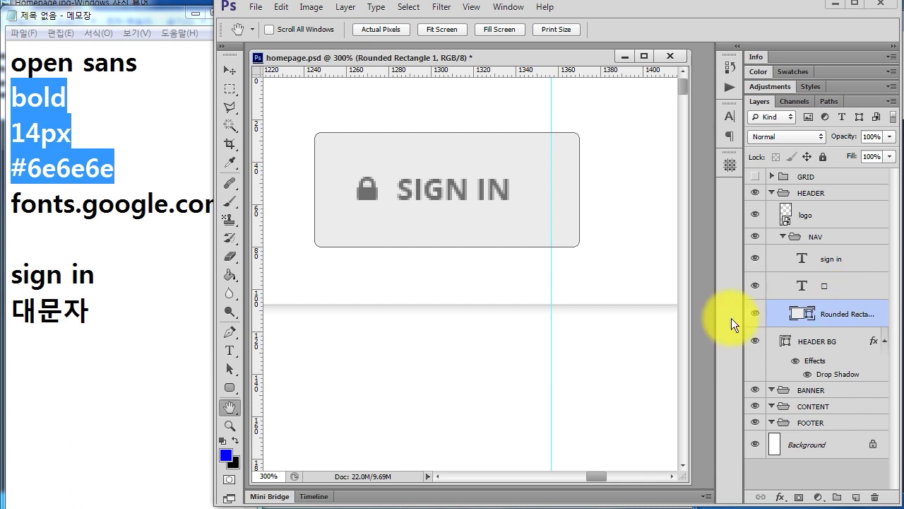
# - Draw screen annotations circling two tools, then clear and close the overlay
pyautogui.press('F12')
pyautogui.moveTo(204, 322); pyautogui.dragTo(253, 349)
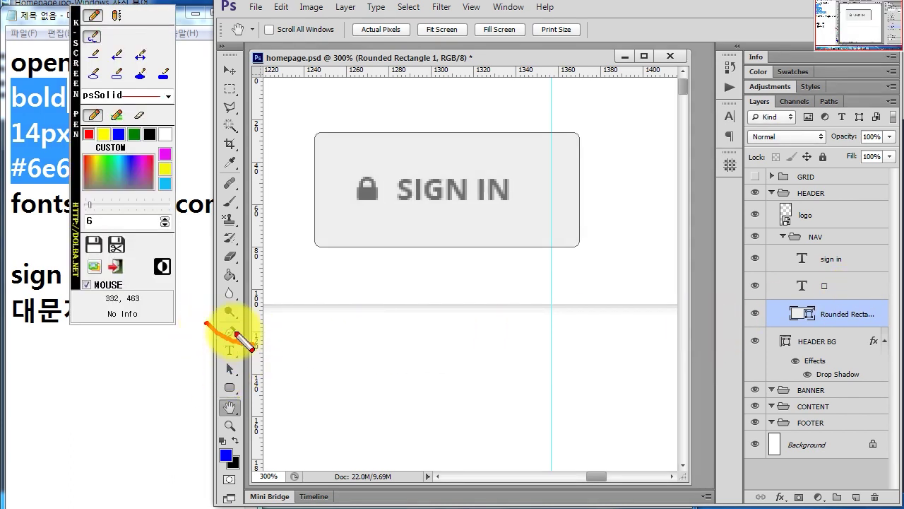
pyautogui.click(94, 73)
pyautogui.moveTo(210, 318)
pyautogui.mouseDown()
pyautogui.moveTo(244, 343)
pyautogui.moveTo(248, 388)
pyautogui.mouseUp()
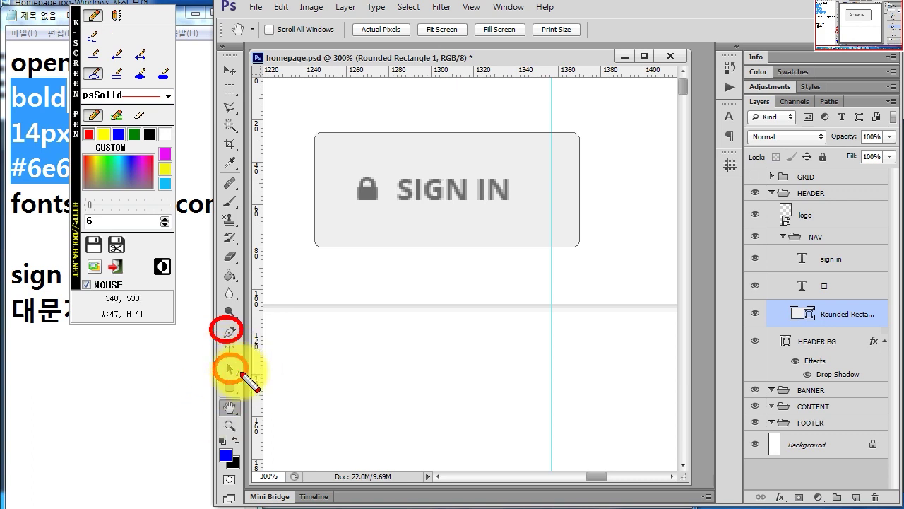
pyautogui.rightClick(233, 375)
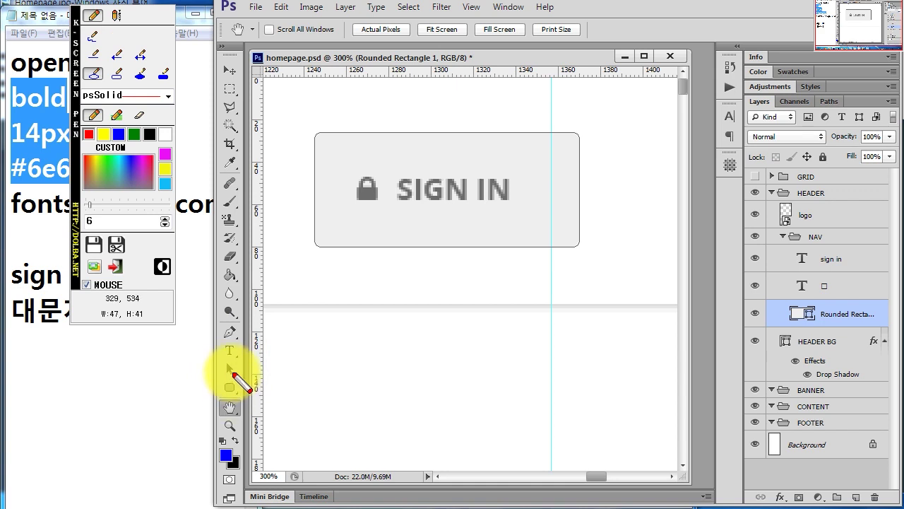
pyautogui.press('Escape')
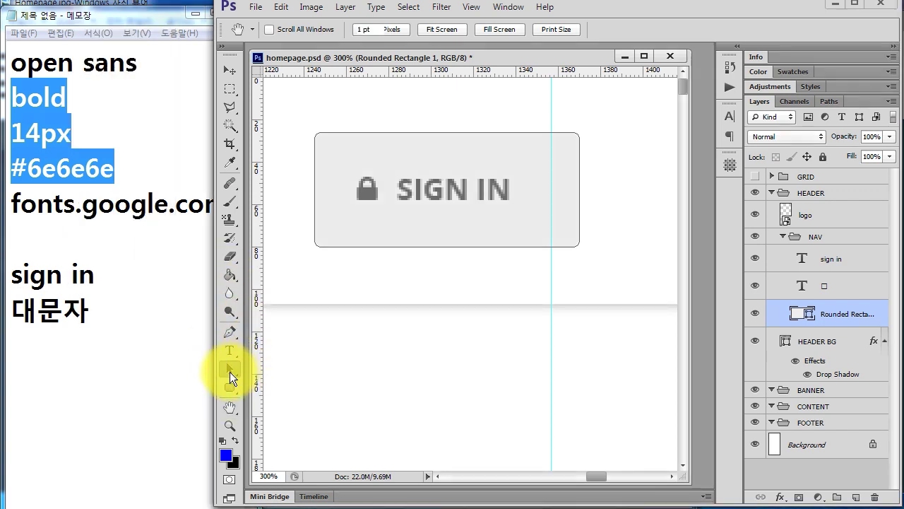
# - Select the Rounded Rectangle 1 button path, move it as a demonstration, and put it back
pyautogui.click(230, 372)
pyautogui.click(536, 131)
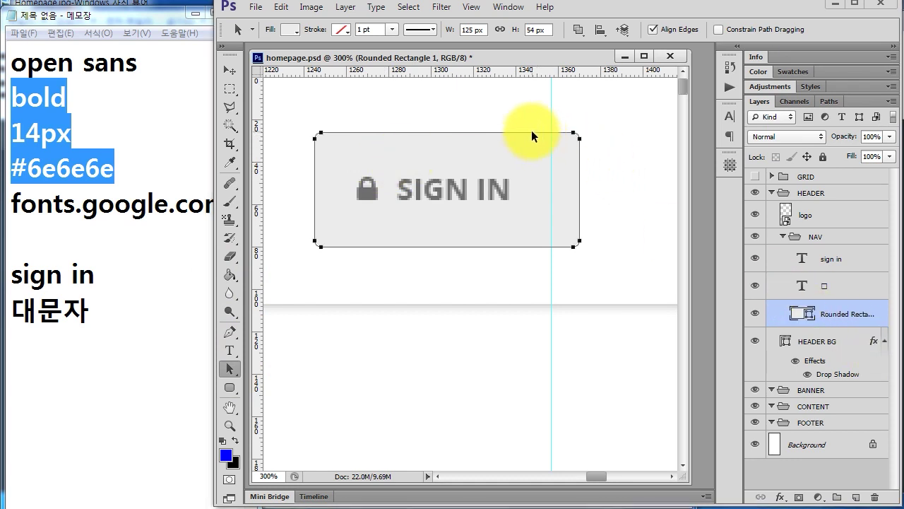
pyautogui.moveTo(503, 132); pyautogui.dragTo(528, 152)
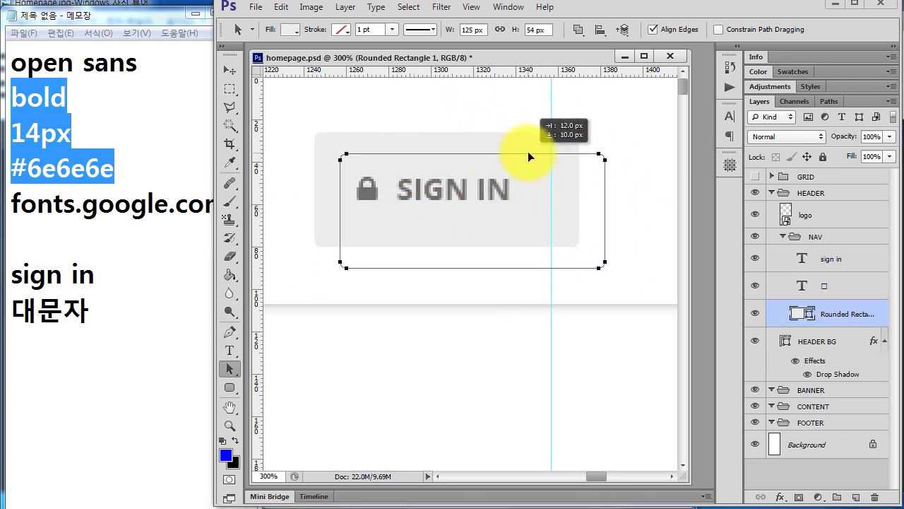
pyautogui.moveTo(528, 151); pyautogui.dragTo(503, 132)
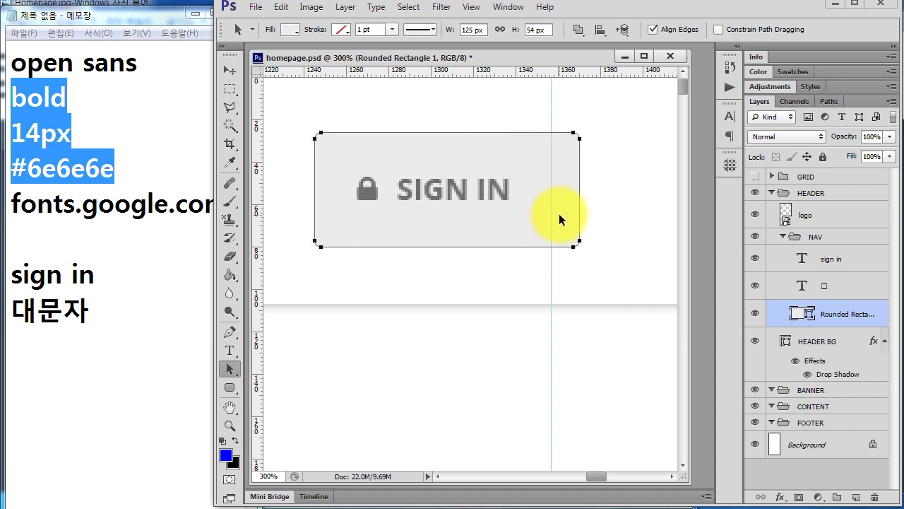
pyautogui.press('F12')
pyautogui.moveTo(571, 110)
pyautogui.mouseDown()
pyautogui.moveTo(575, 247)
pyautogui.moveTo(609, 275)
pyautogui.mouseUp()
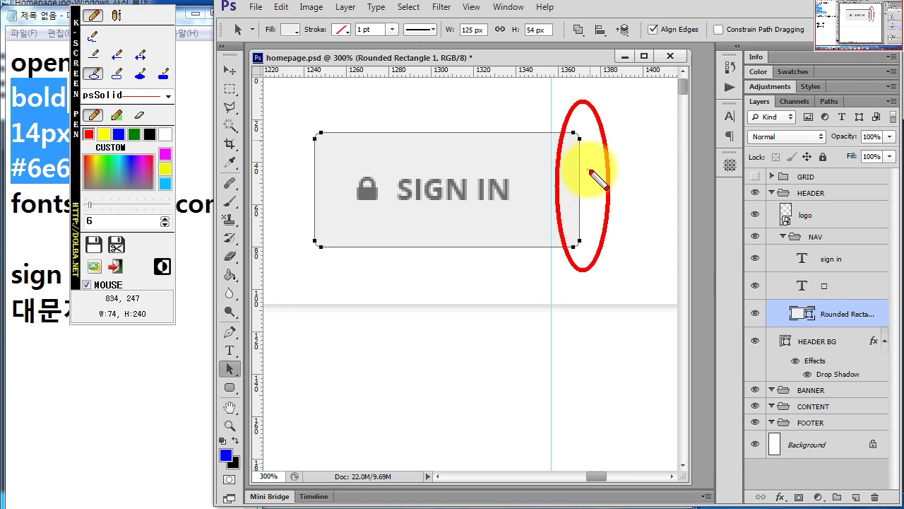
pyautogui.press('Escape')
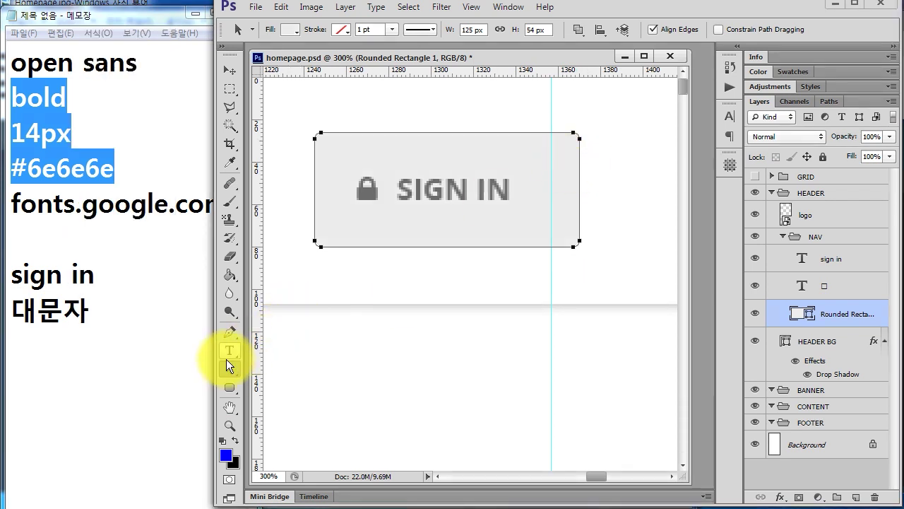
# - Switch to Direct Selection and reselect the Rounded Rectangle 1 layer
pyautogui.rightClick(230, 368)
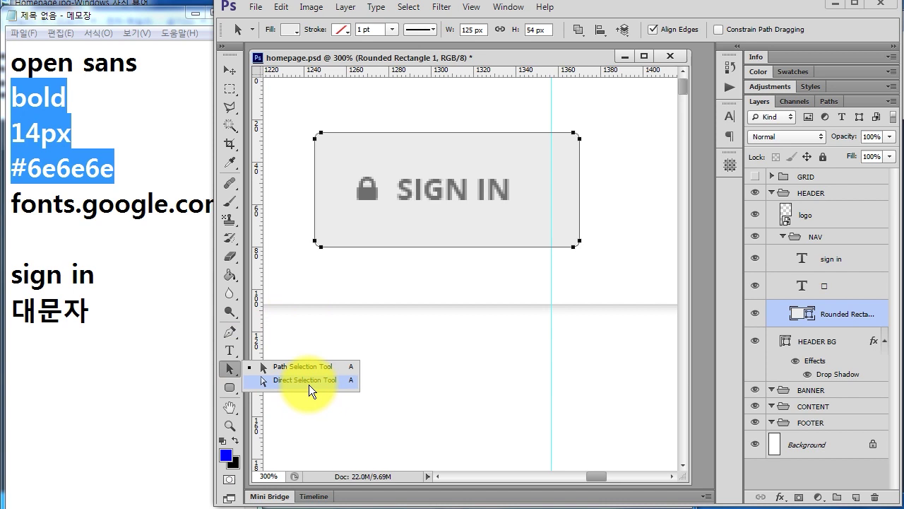
pyautogui.click(309, 384)
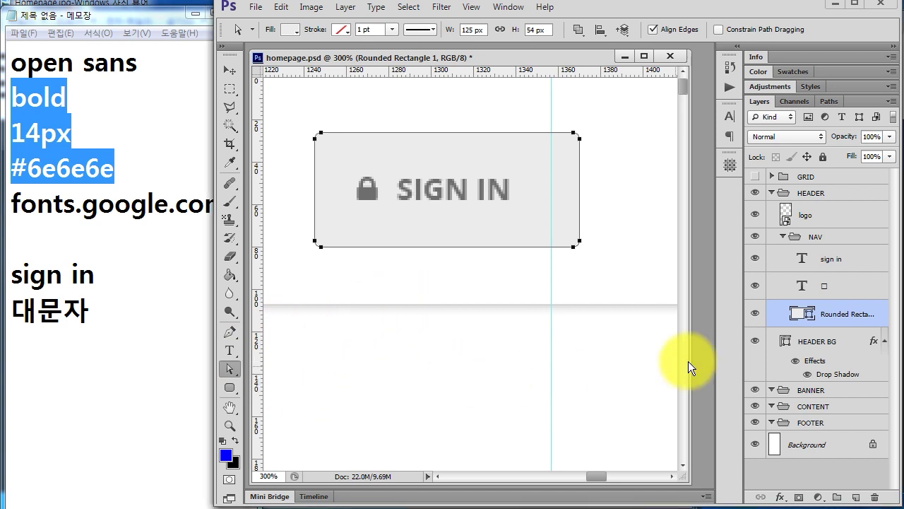
pyautogui.press('F9')
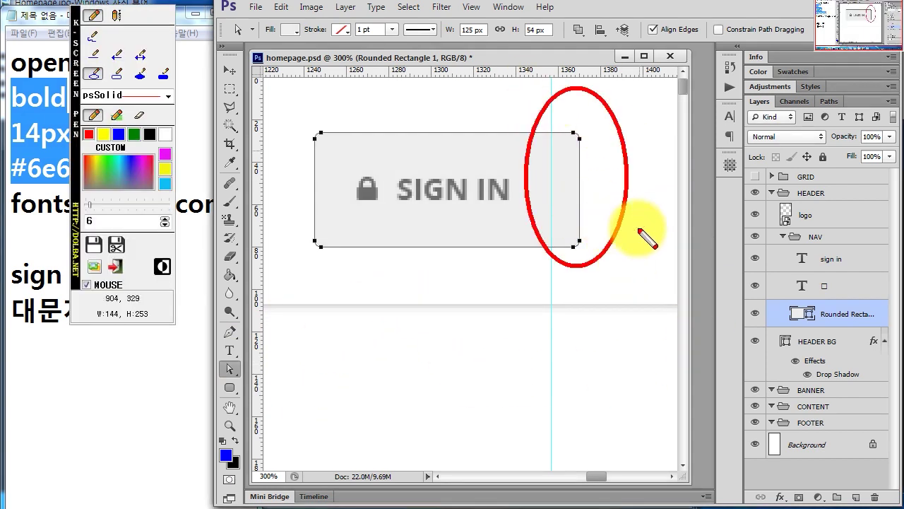
pyautogui.press('Escape')
pyautogui.click(571, 128)
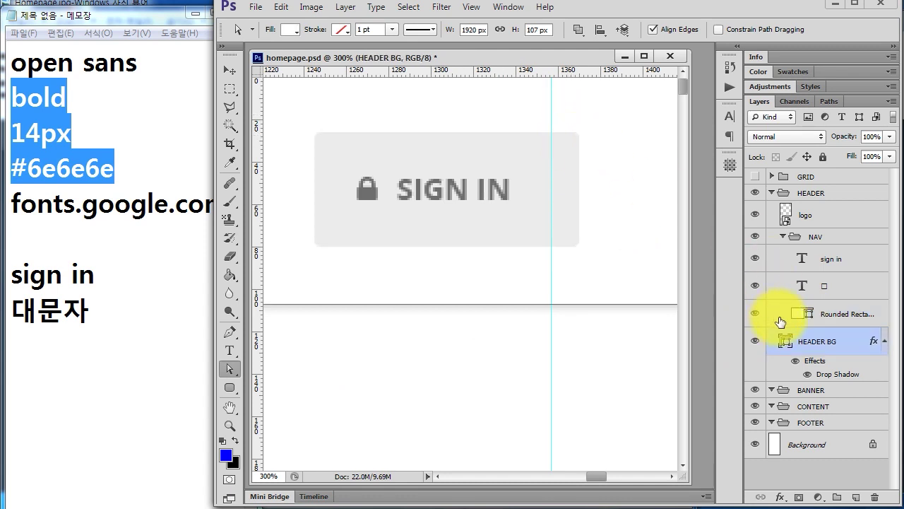
pyautogui.click(812, 315)
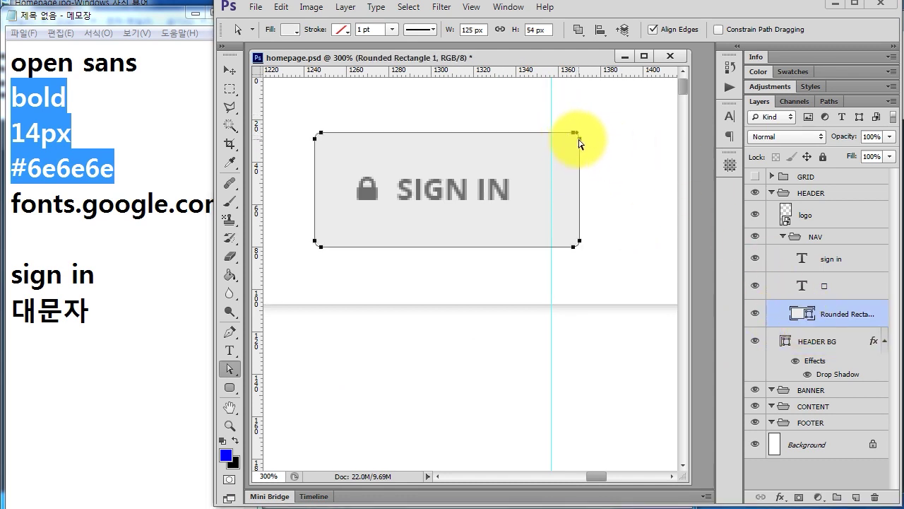
# - Select only the button's right-side corner anchors and point out the target guide
pyautogui.keyDown('shift'); pyautogui.click(579, 246); pyautogui.keyUp('shift')
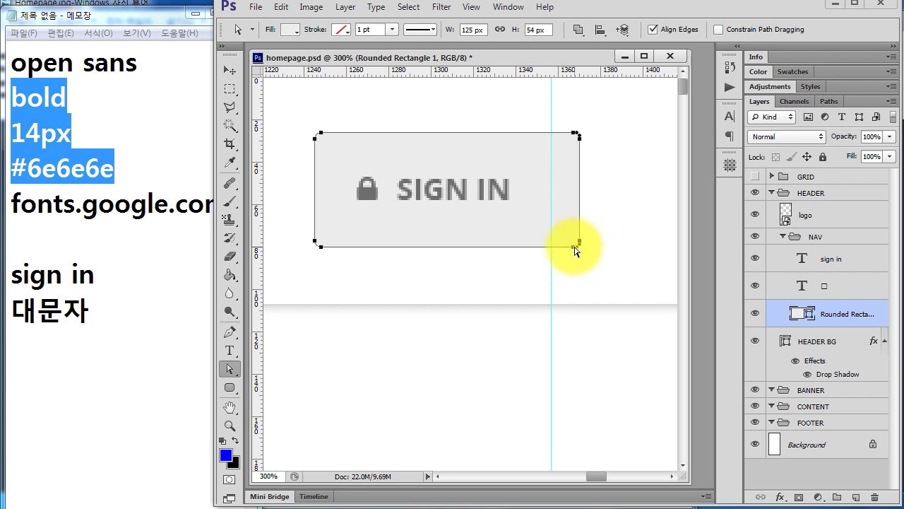
pyautogui.click(609, 311)
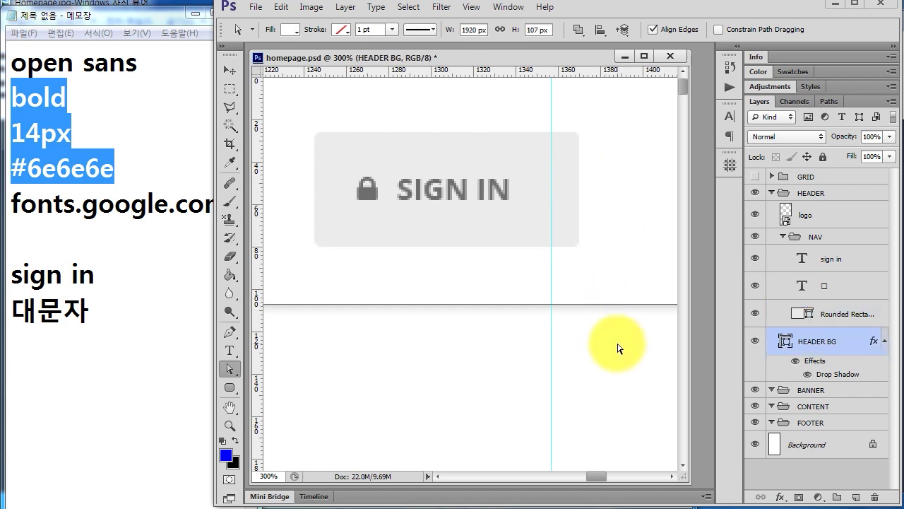
pyautogui.click(820, 316)
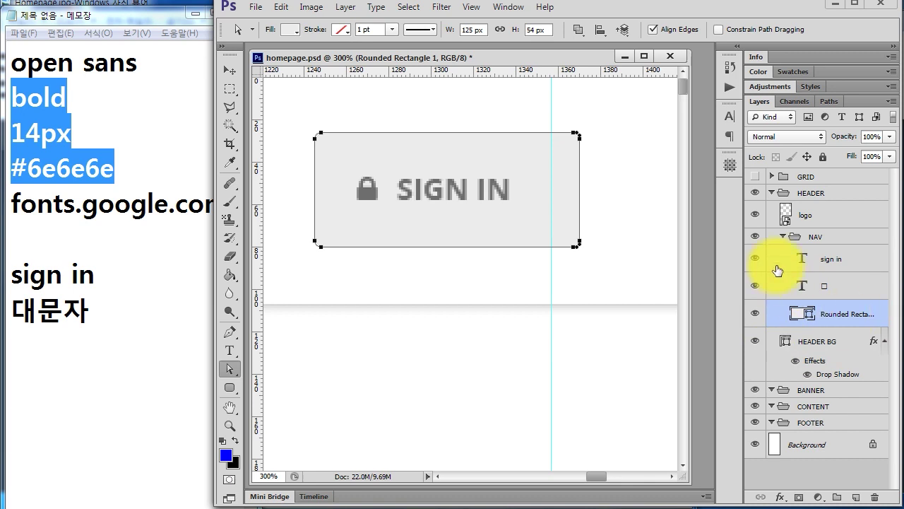
pyautogui.click(636, 345)
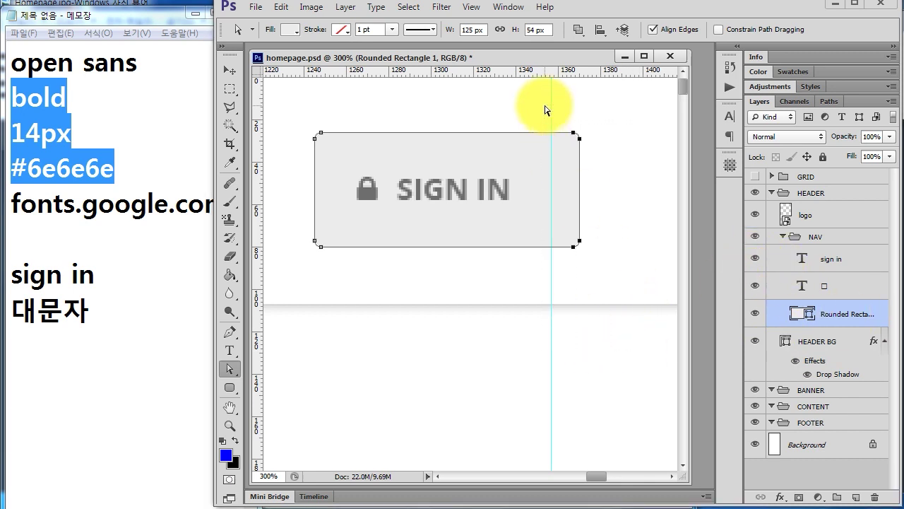
pyautogui.click(116, 54)
pyautogui.moveTo(651, 356); pyautogui.dragTo(546, 107)
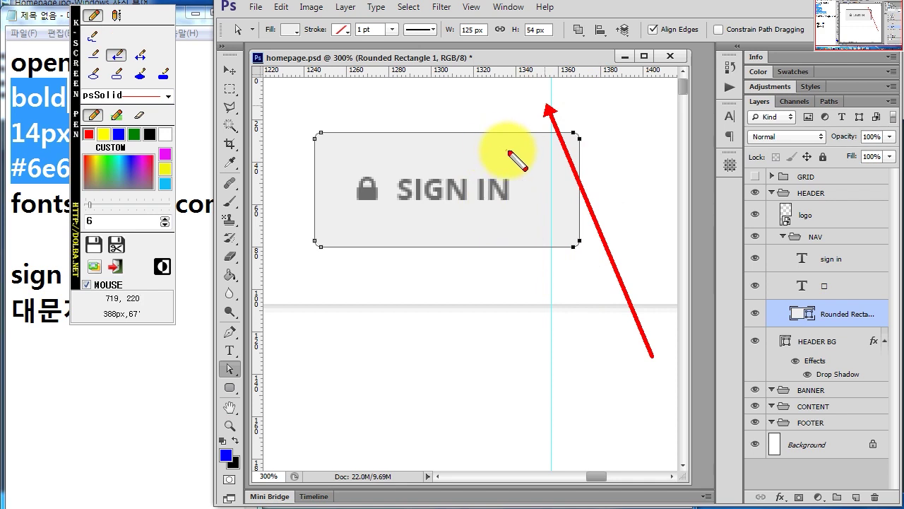
pyautogui.press('Escape')
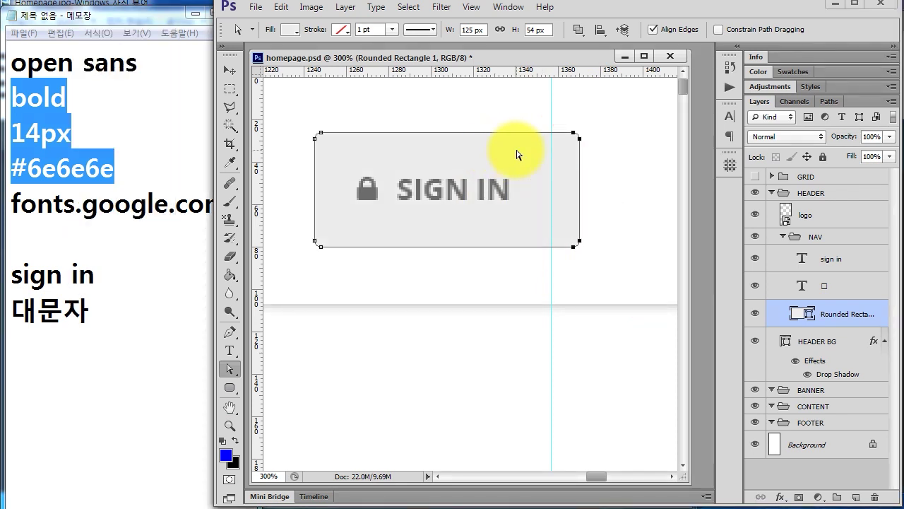
# - Nudge the button's right edge toward the guide and adjust the rectangle's position
pyautogui.hotkey('shift', 'Left')
pyautogui.hotkey('shift', 'Left')
pyautogui.press('Right')
pyautogui.press('Right')
pyautogui.press('Right')
pyautogui.press('Right')
pyautogui.press('Right')
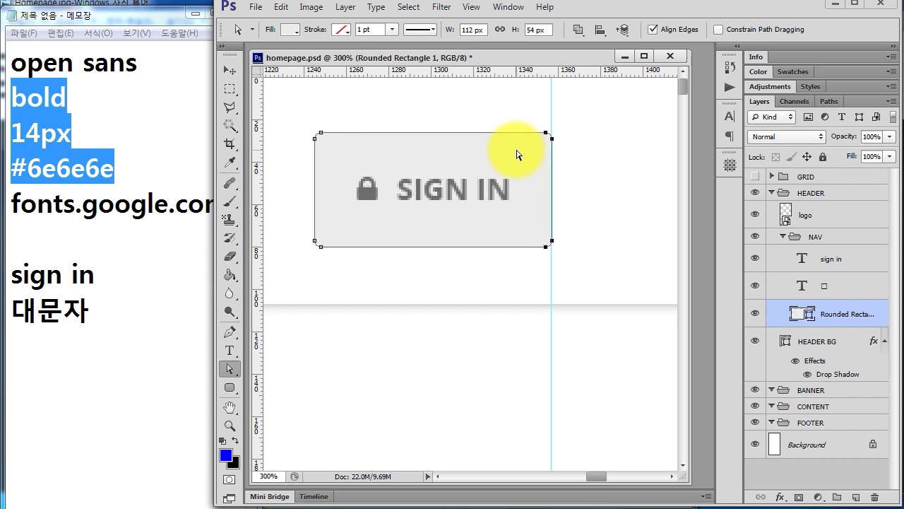
pyautogui.click(576, 134)
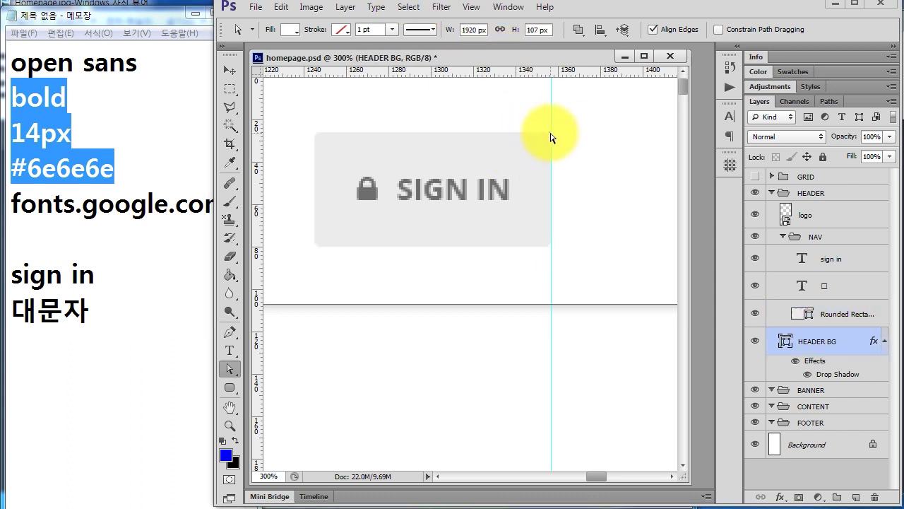
pyautogui.click(799, 314)
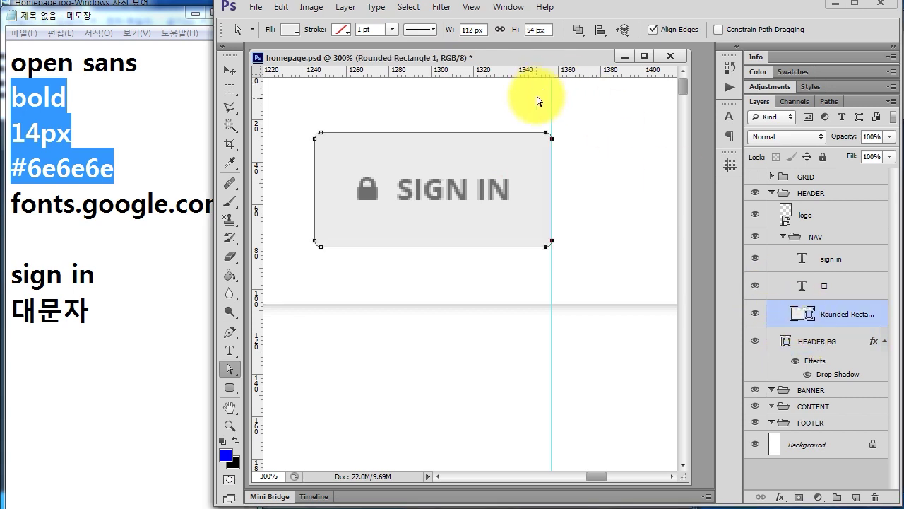
pyautogui.moveTo(547, 131)
pyautogui.mouseDown()
pyautogui.moveTo(529, 156)
pyautogui.moveTo(532, 134)
pyautogui.mouseUp()
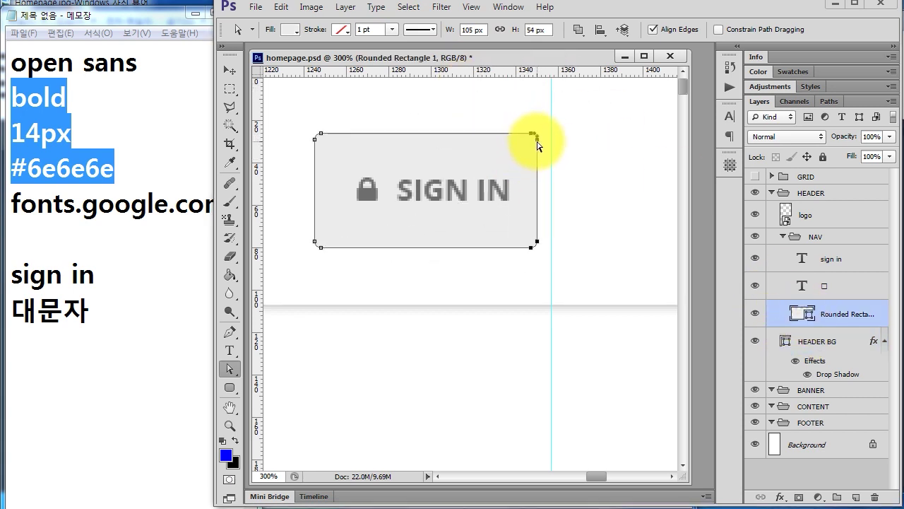
pyautogui.moveTo(532, 140); pyautogui.dragTo(541, 144)
pyautogui.moveTo(239, 365); pyautogui.dragTo(295, 379)
pyautogui.moveTo(542, 144); pyautogui.dragTo(562, 157)
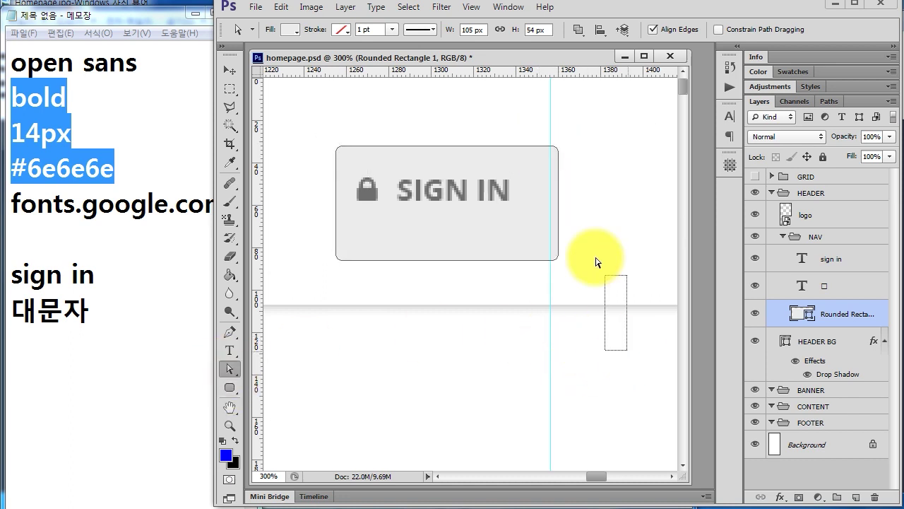
# - Reselect the right-side anchors, undo back to the 112 px wide button, and view the mockup
pyautogui.moveTo(628, 349); pyautogui.dragTo(521, 74)
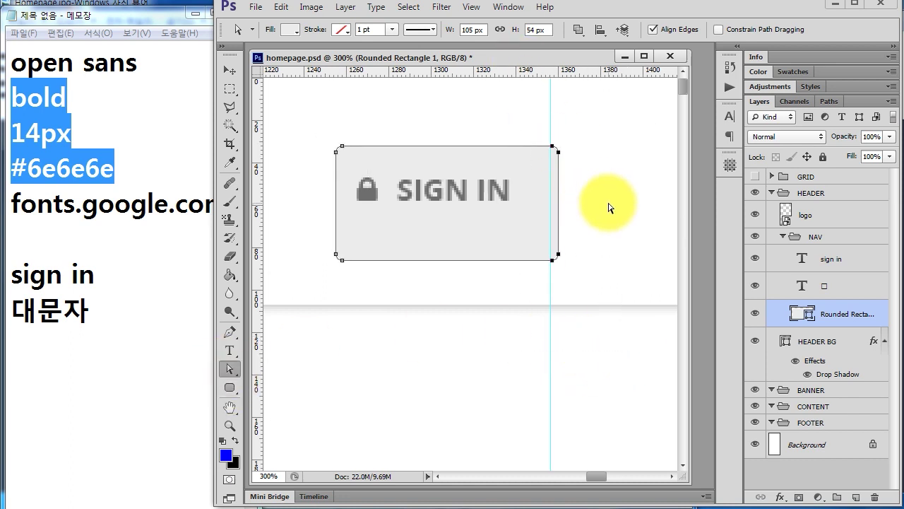
pyautogui.click(622, 265)
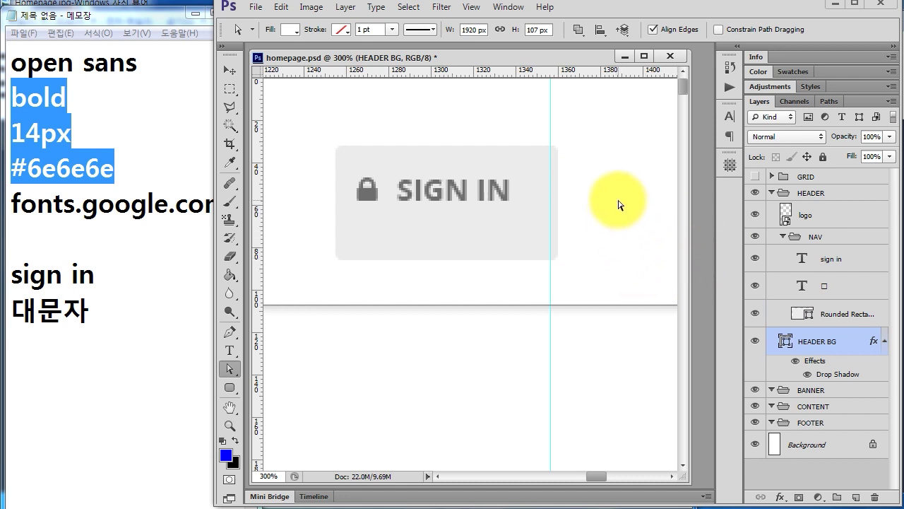
pyautogui.moveTo(657, 380); pyautogui.dragTo(529, 133)
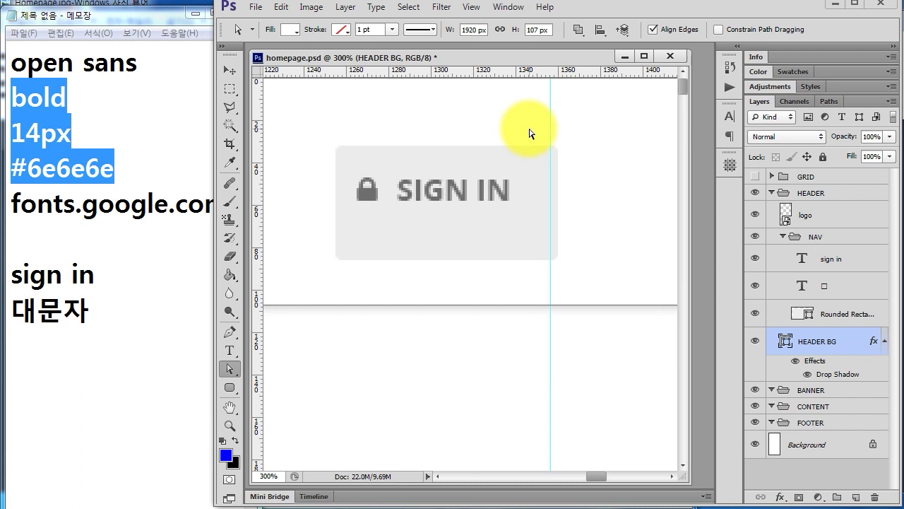
pyautogui.click(844, 313)
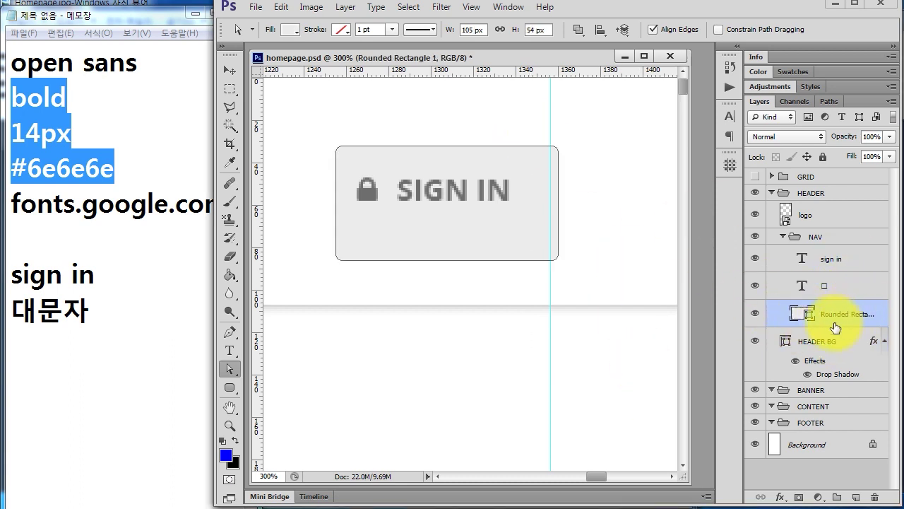
pyautogui.moveTo(653, 346); pyautogui.dragTo(549, 124)
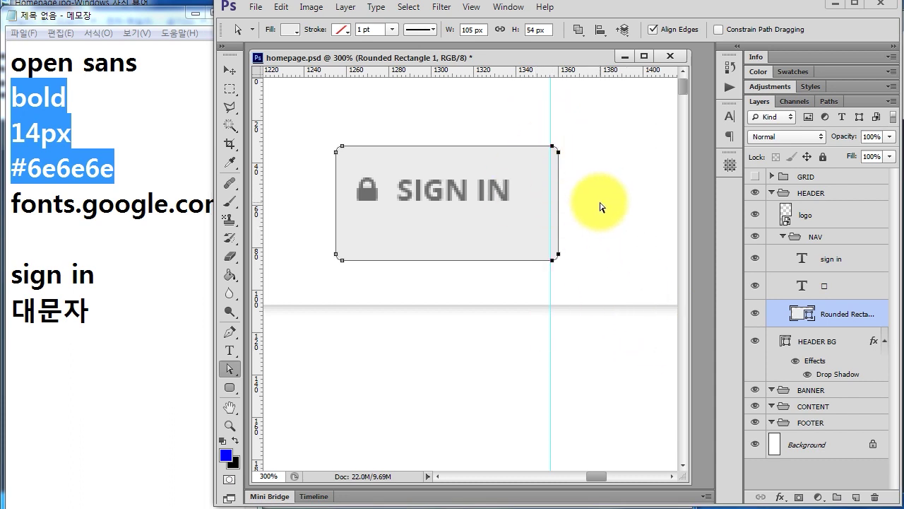
pyautogui.hotkey('ctrl', 'z')
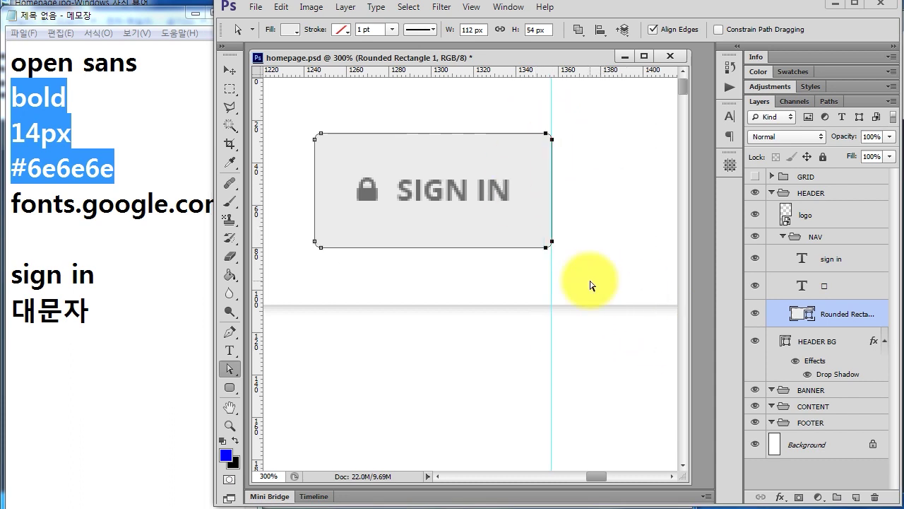
pyautogui.hotkey('alt', 'Tab')
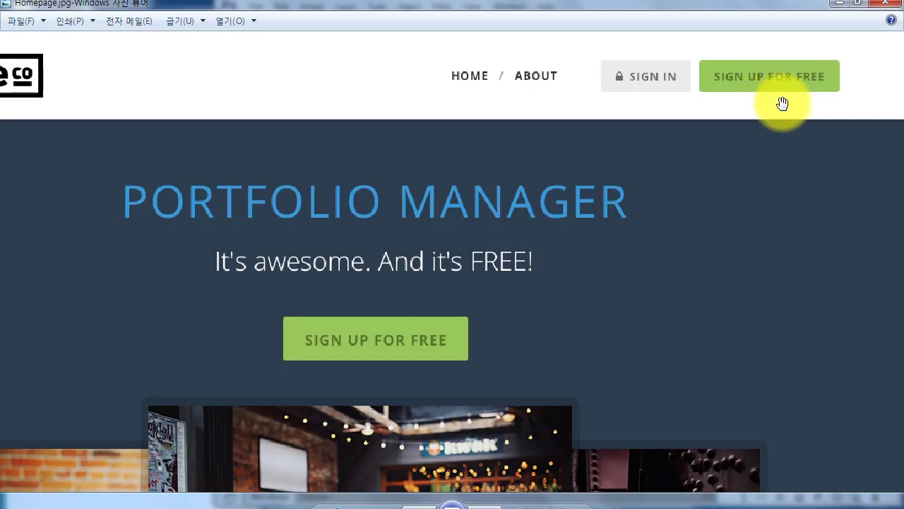
# - Zoom into the mockup's SIGN IN and SIGN UP FOR FREE buttons, then close Photo Viewer
pyautogui.scroll(2, 800, 117)
pyautogui.scroll(1, 799, 118)
pyautogui.scroll(1, 767, 77)
pyautogui.scroll(1, 783, 101)
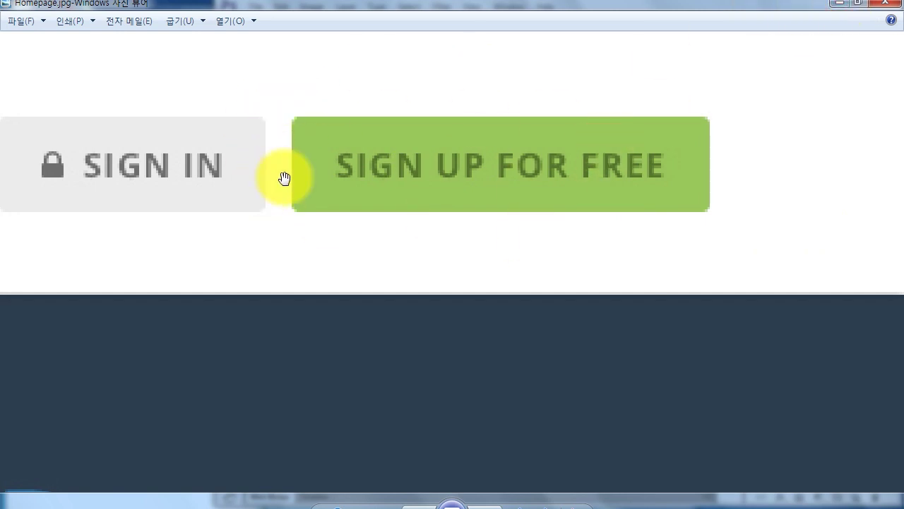
pyautogui.click(832, 7)
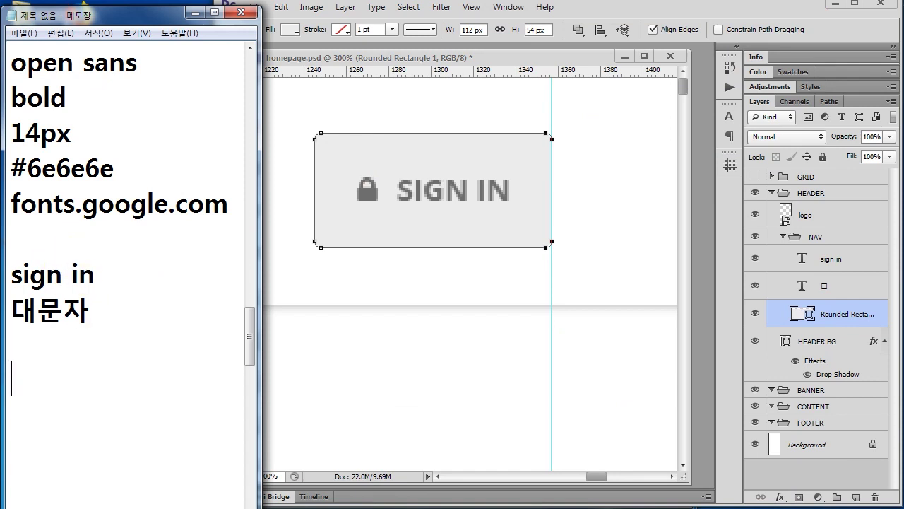
# - Copy the dashed separator line and paste it below the existing notes
pyautogui.scroll(3, 106, 304)
pyautogui.moveTo(169, 345); pyautogui.dragTo(2, 346)
pyautogui.hotkey('ctrl', 'c')
pyautogui.scroll(-2, 113, 363)
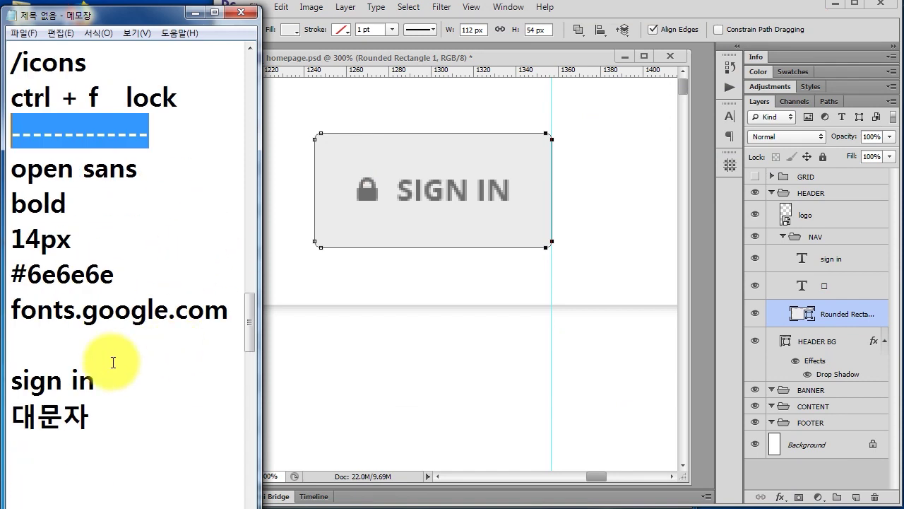
pyautogui.scroll(-5, 113, 396)
pyautogui.click(44, 134)
pyautogui.hotkey('ctrl', 'v')
pyautogui.press('Return')
# - Add the line 'sign up for free #55762c (글씨)' under the separator
pyautogui.write('skg')
pyautogui.press('BackSpace')
pyautogui.press('BackSpace')
pyautogui.press('BackSpace')
pyautogui.press('Hangul')
pyautogui.write('sign')
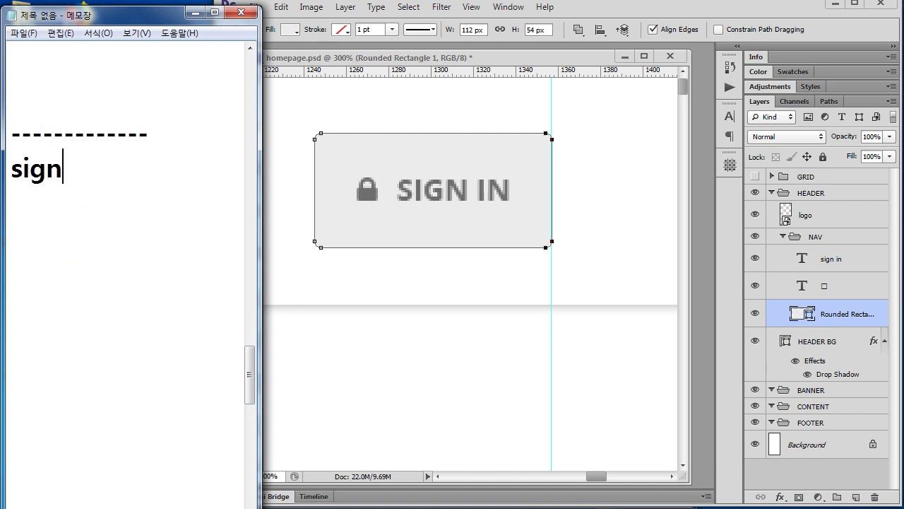
pyautogui.write(' up for free ')
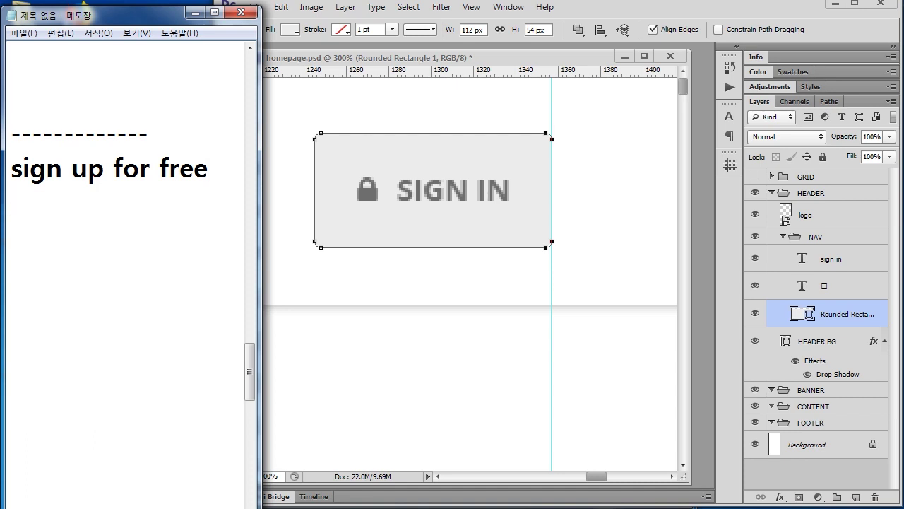
pyautogui.write('$')
pyautogui.write('55')
pyautogui.press('BackSpace')
pyautogui.press('BackSpace')
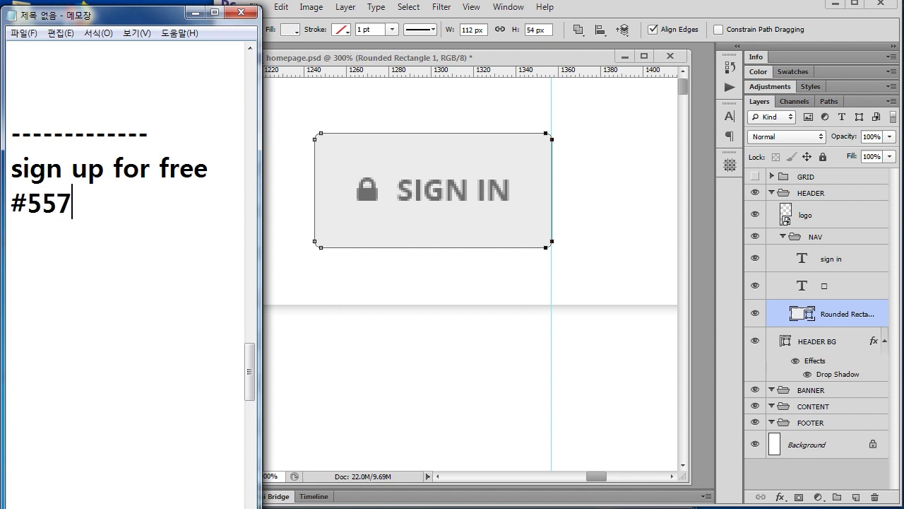
pyautogui.write('(')
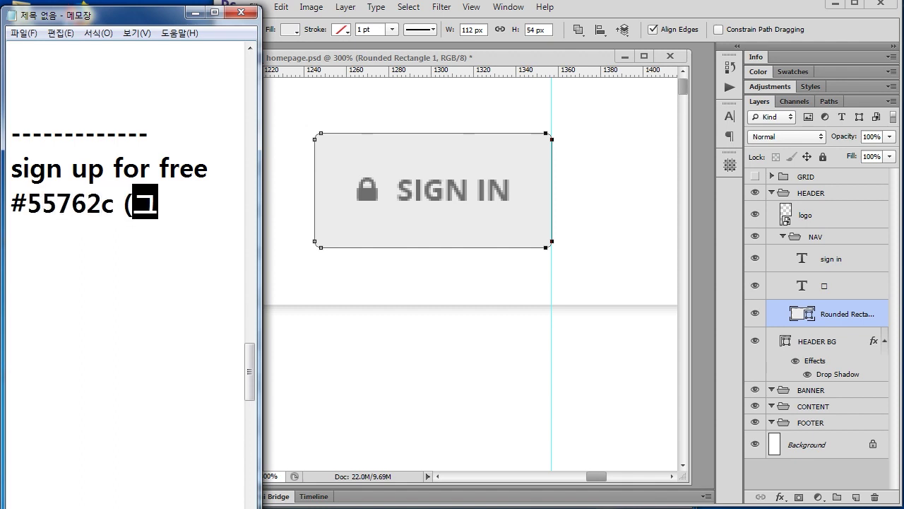
pyautogui.write('글씨)')
pyautogui.press('Return')
# - Add lines for background 9ac75b, link spacing 10px and text spacing 20px
pyautogui.write('ㅂ배경 ')
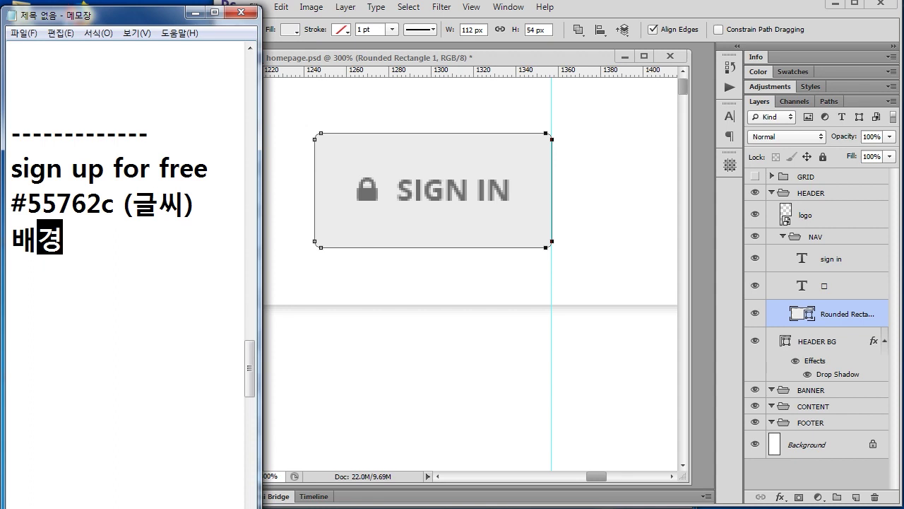
pyautogui.write('9ac')
pyautogui.write('75b')
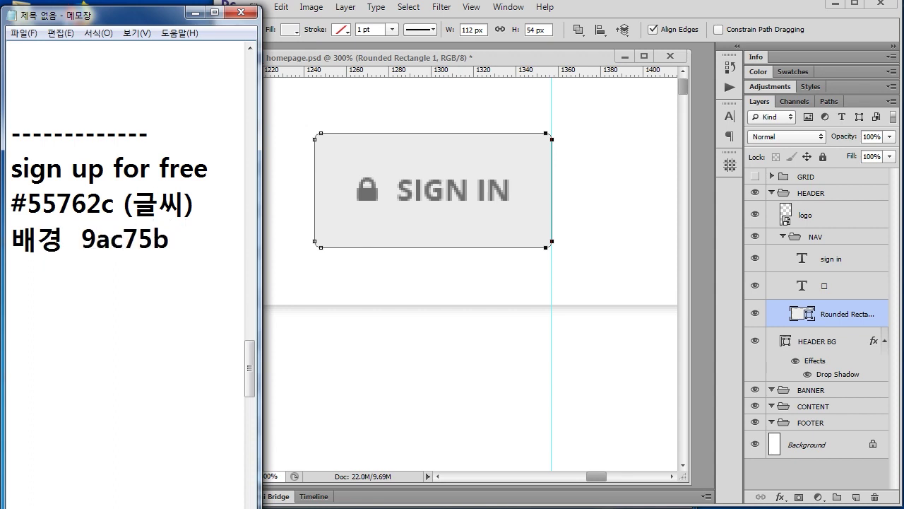
pyautogui.write('n버트')
pyautogui.press('BackSpace')
pyautogui.press('BackSpace')
pyautogui.write('링크 간격 10')
pyautogui.press('BackSpace')
pyautogui.press('BackSpace')
pyautogui.press('BackSpace')
pyautogui.press('BackSpace')
pyautogui.write('격 10ㄱ')
pyautogui.press('BackSpace')
pyautogui.write('rmf글씨 ㅇㅏ')
pyautogui.press('BackSpace')
pyautogui.press('BackSpace')
pyautogui.write('간겨 20ㅔ')
pyautogui.press('BackSpace')
pyautogui.write('ㅔㅌ')
pyautogui.press('Left')
pyautogui.press('BackSpace')
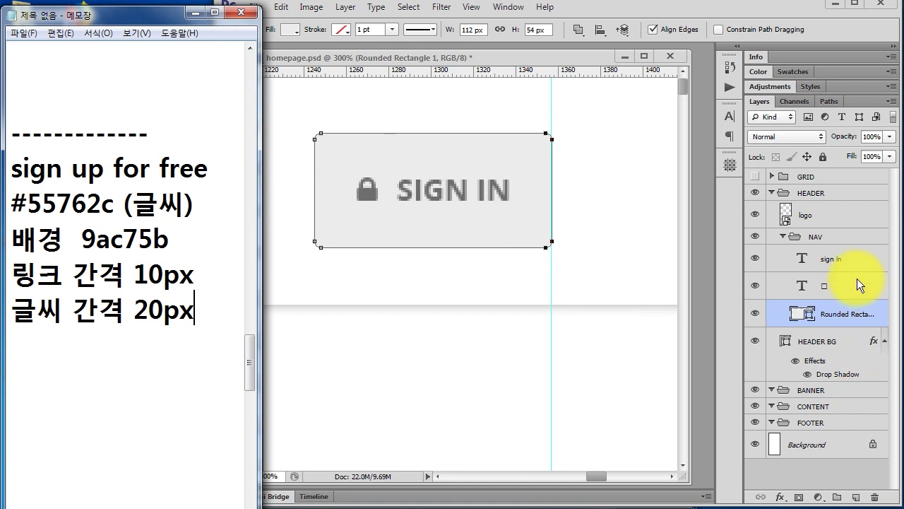
# - Group the sign in text, lock icon and Rounded Rectangle 1 layers together
pyautogui.click(837, 261)
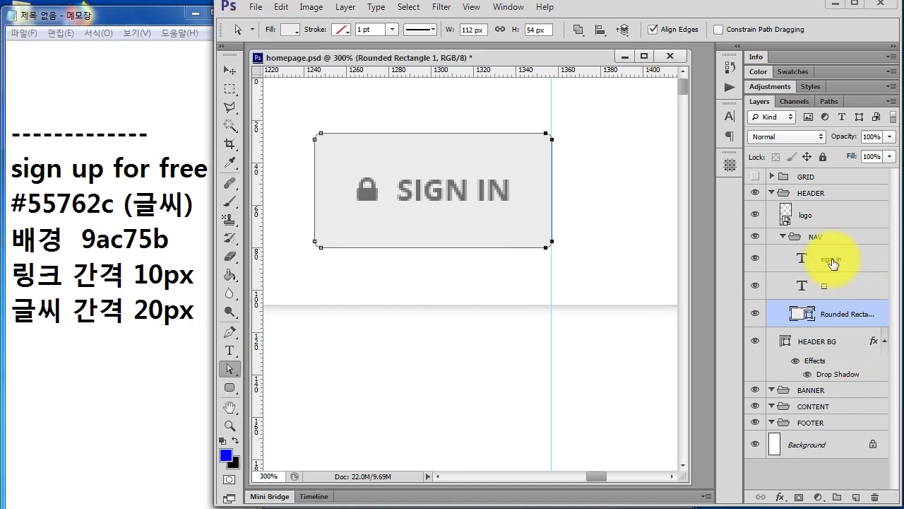
pyautogui.click(834, 260)
pyautogui.click(847, 286)
pyautogui.click(848, 313)
pyautogui.click(863, 260)
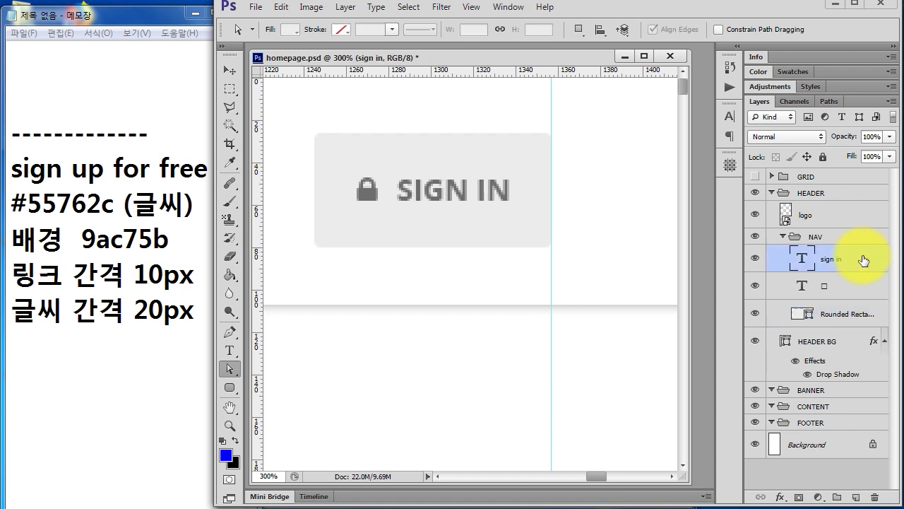
pyautogui.keyDown('shift'); pyautogui.click(854, 317); pyautogui.keyUp('shift')
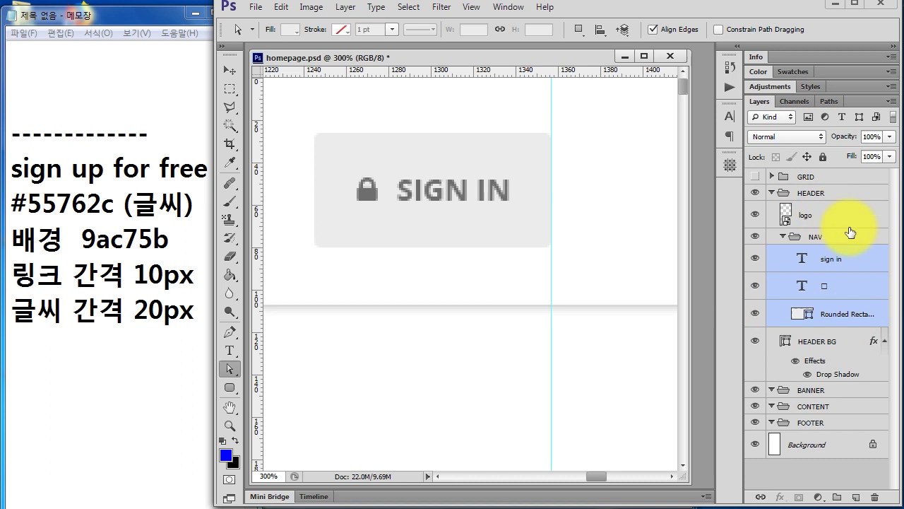
pyautogui.hotkey('ctrl', 'g')
# - Rename the new group 'SIGN IN' and bring the mockup viewer back up
pyautogui.doubleClick(845, 254)
pyautogui.write('SGIN')
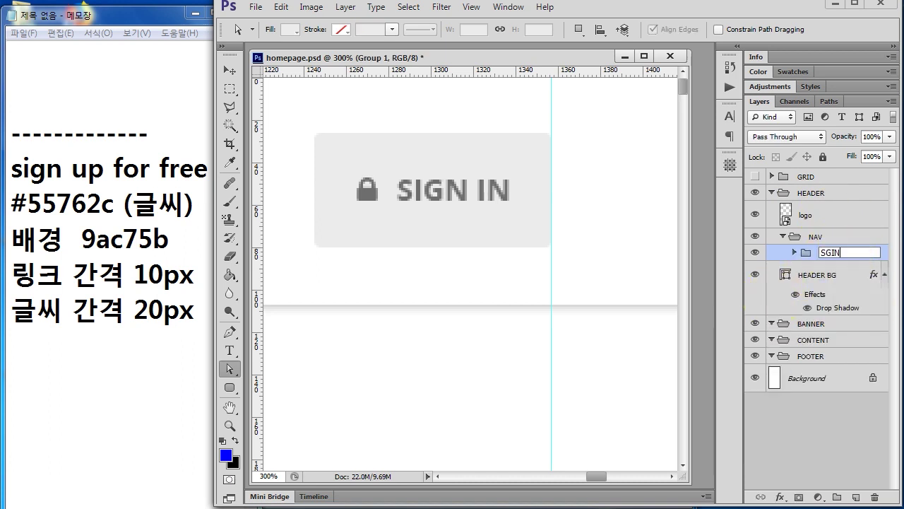
pyautogui.write('IGN IN')
pyautogui.press('Return')
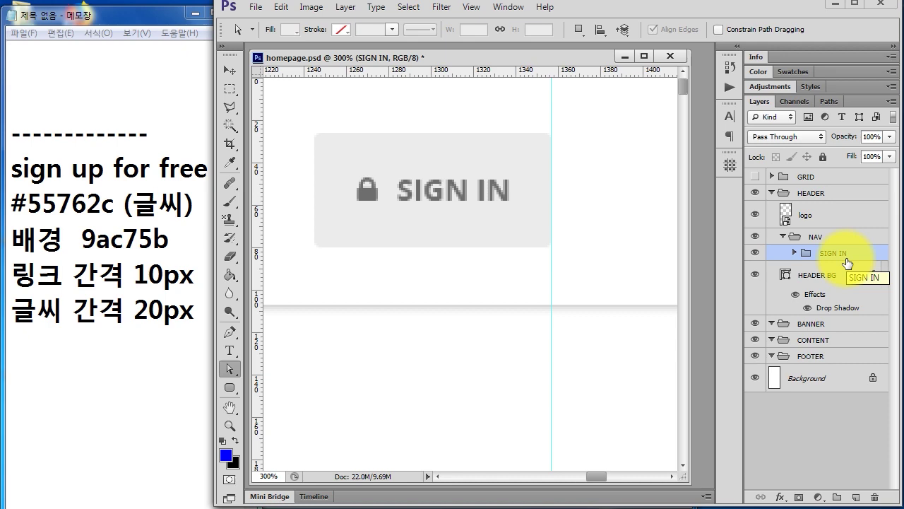
pyautogui.click(494, 503)
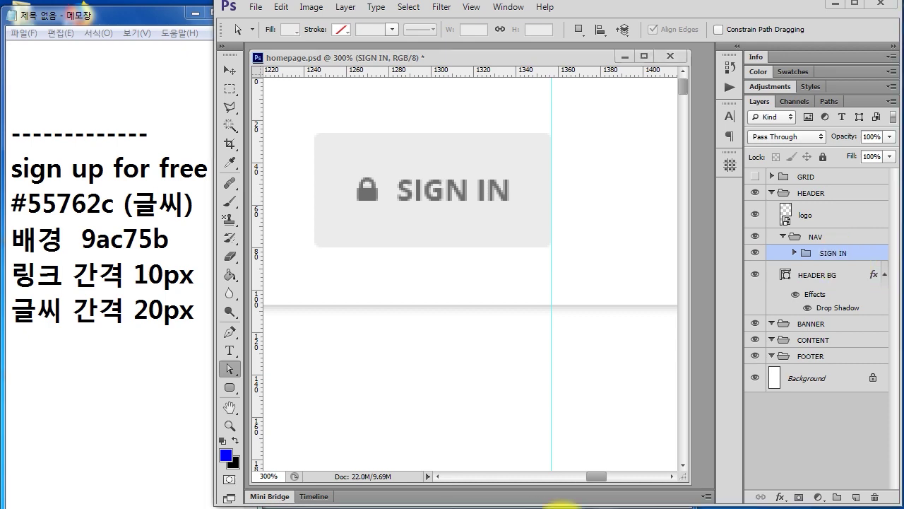
pyautogui.click(856, 6)
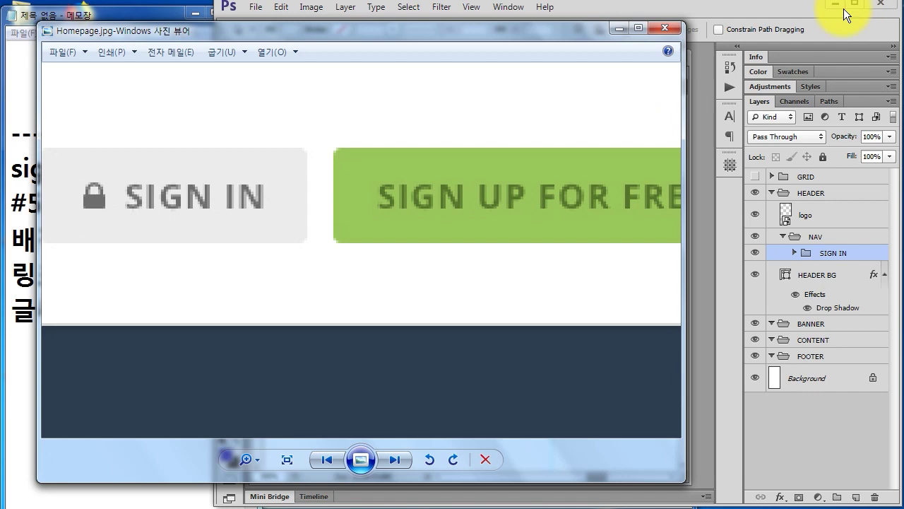
# - Position the mockup viewer below the canvas to compare both header buttons, then close it
pyautogui.moveTo(562, 39)
pyautogui.mouseDown()
pyautogui.moveTo(556, 334)
pyautogui.moveTo(542, 320)
pyautogui.mouseUp()
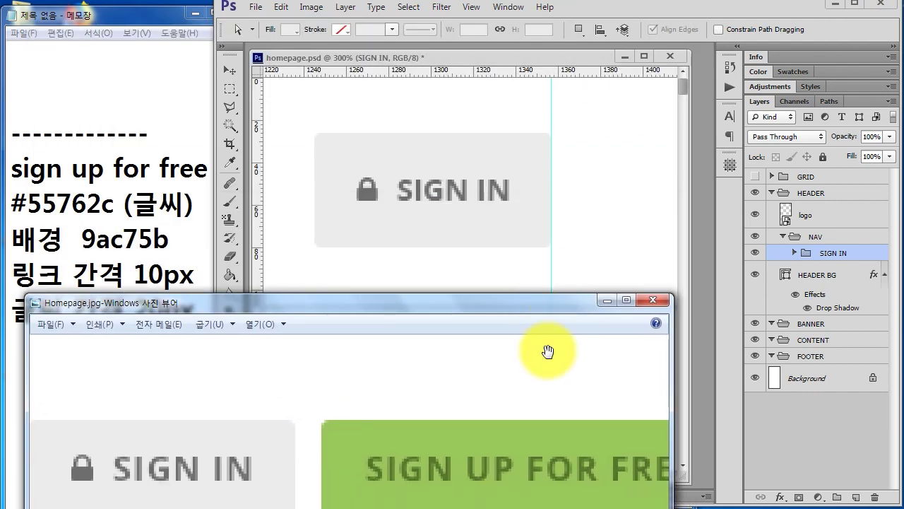
pyautogui.scroll(-3, 546, 352)
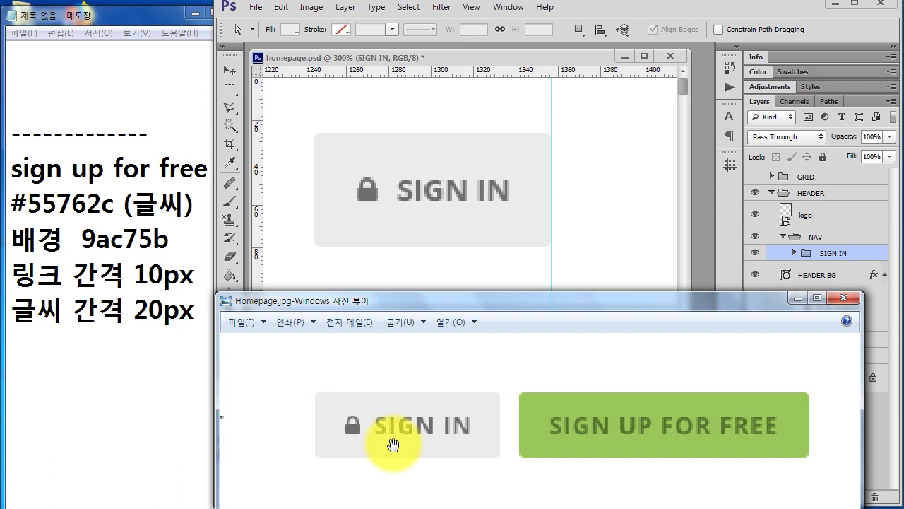
pyautogui.click(463, 217)
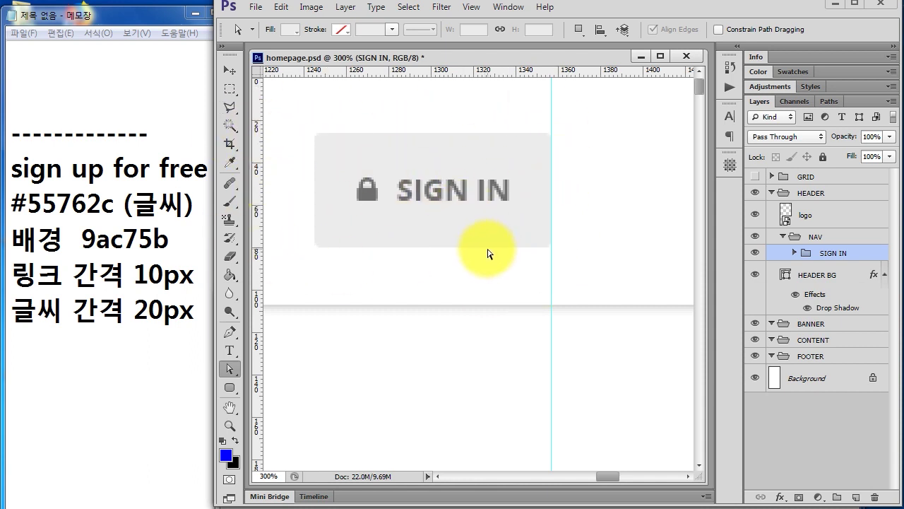
# - Duplicate the SIGN IN group and move the copy 112 px right of the original
pyautogui.click(854, 3)
pyautogui.moveTo(542, 57); pyautogui.dragTo(326, 59)
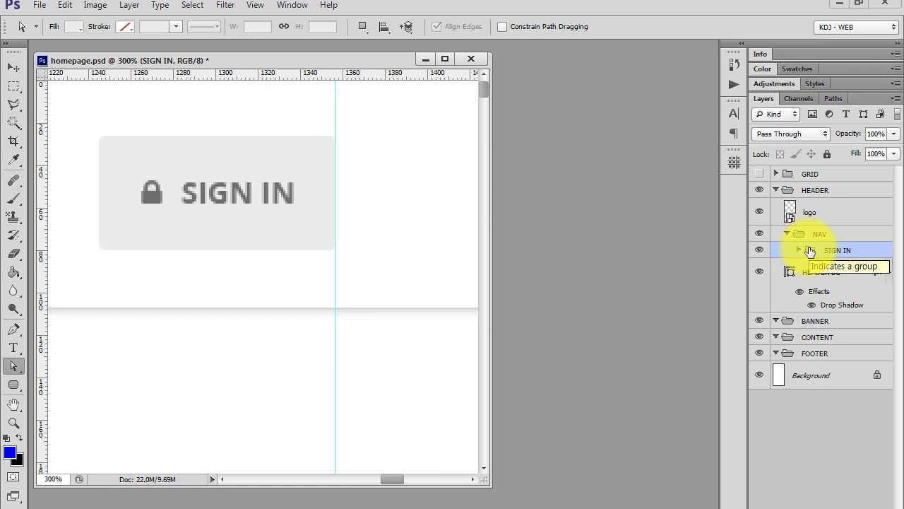
pyautogui.hotkey('ctrl', 'j')
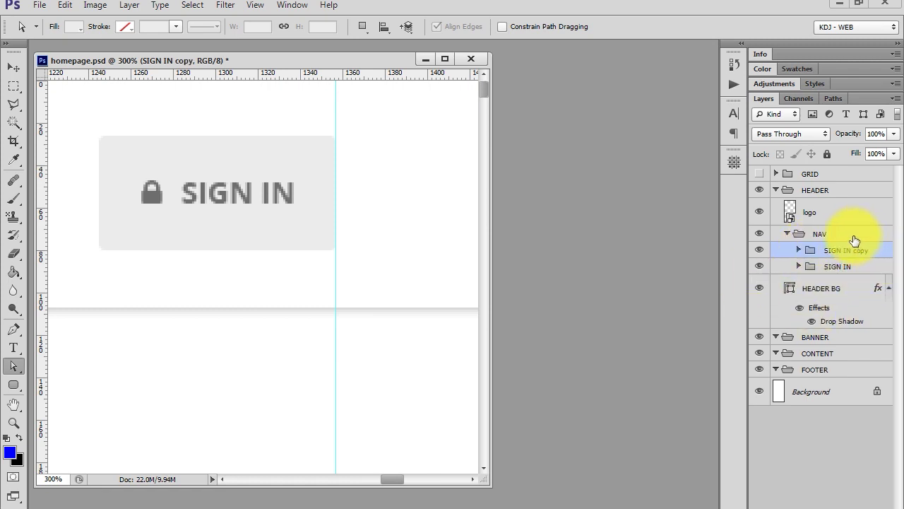
pyautogui.moveTo(490, 144); pyautogui.dragTo(665, 144)
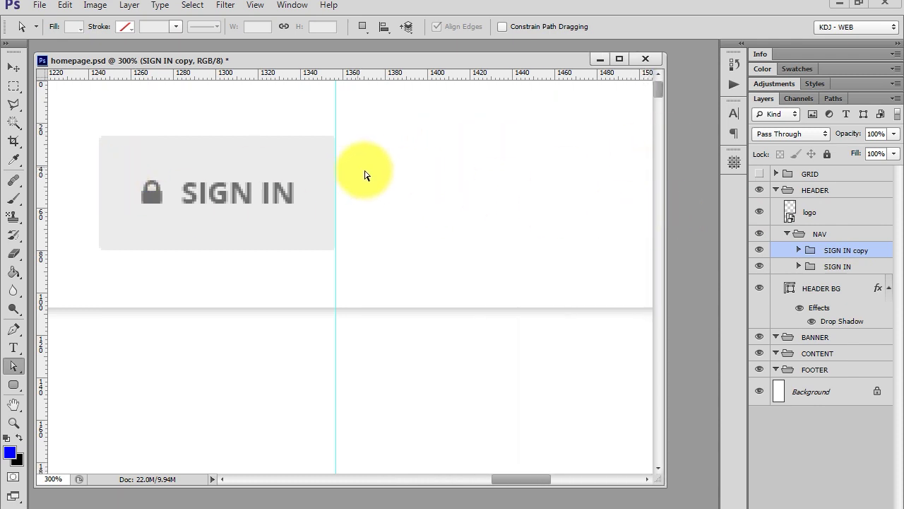
pyautogui.click(8, 70)
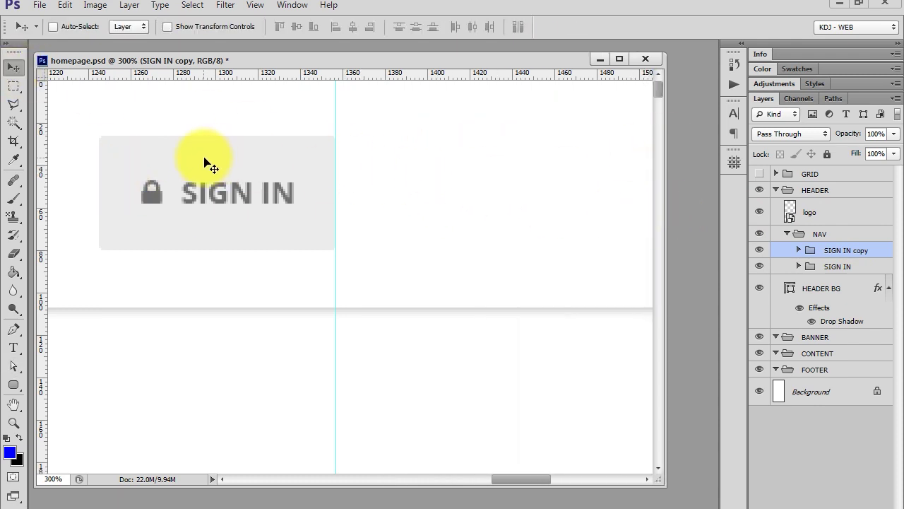
pyautogui.moveTo(141, 160); pyautogui.dragTo(376, 158)
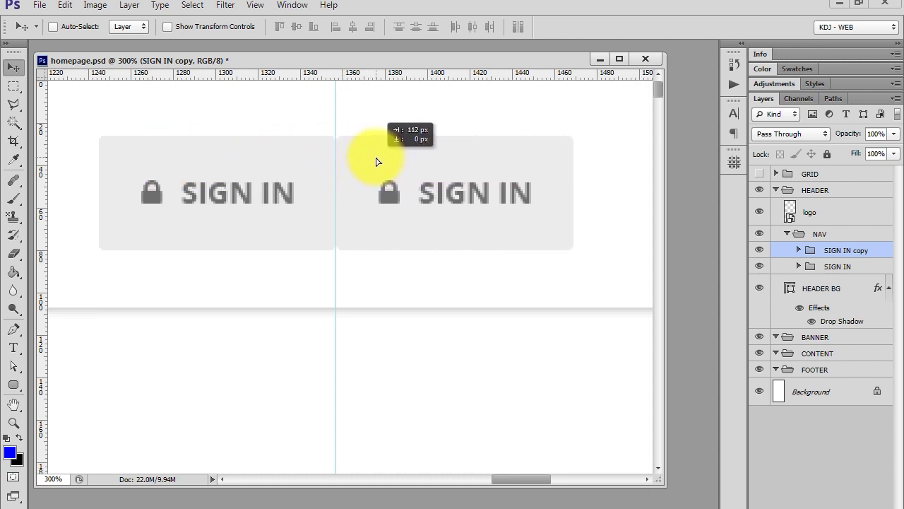
pyautogui.hotkey('shift', 'Right')
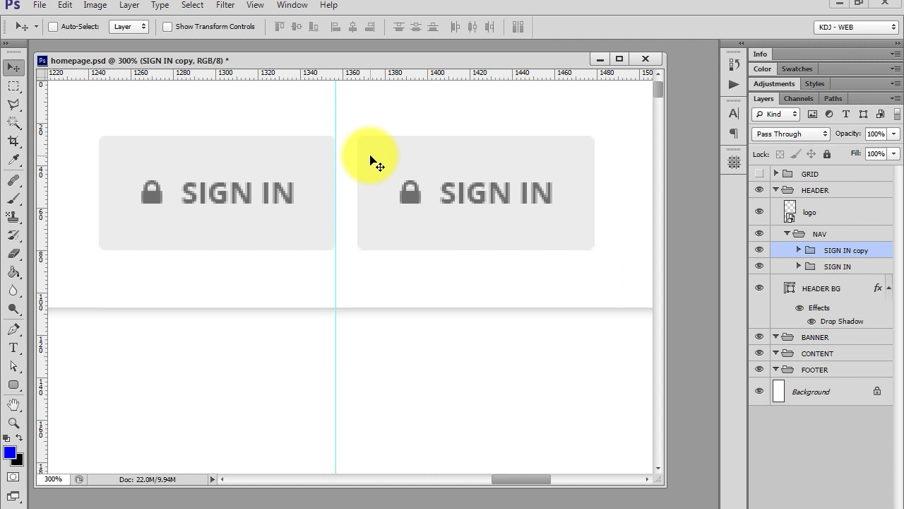
# - Delete the lock icon layer from the SIGN IN copy group
pyautogui.click(799, 250)
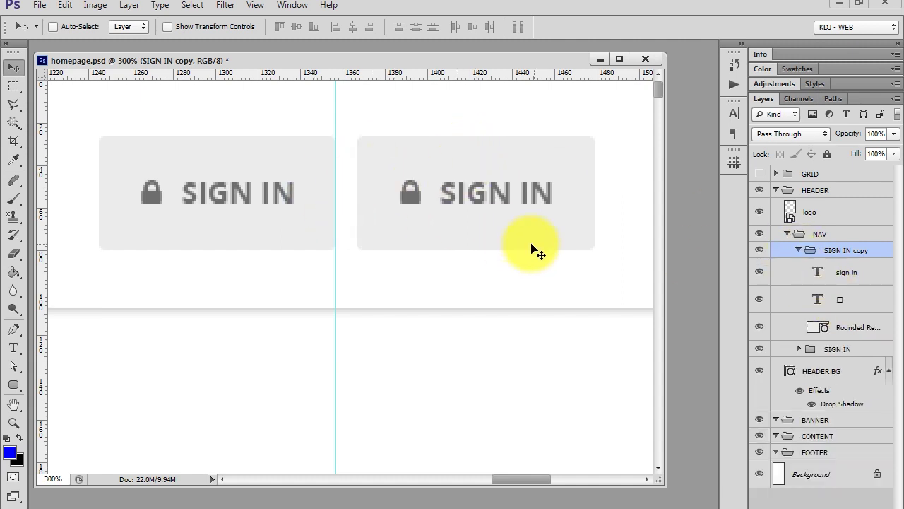
pyautogui.click(827, 302)
pyautogui.click(763, 303)
pyautogui.click(763, 303)
pyautogui.click(763, 303)
pyautogui.click(763, 303)
pyautogui.click(853, 277)
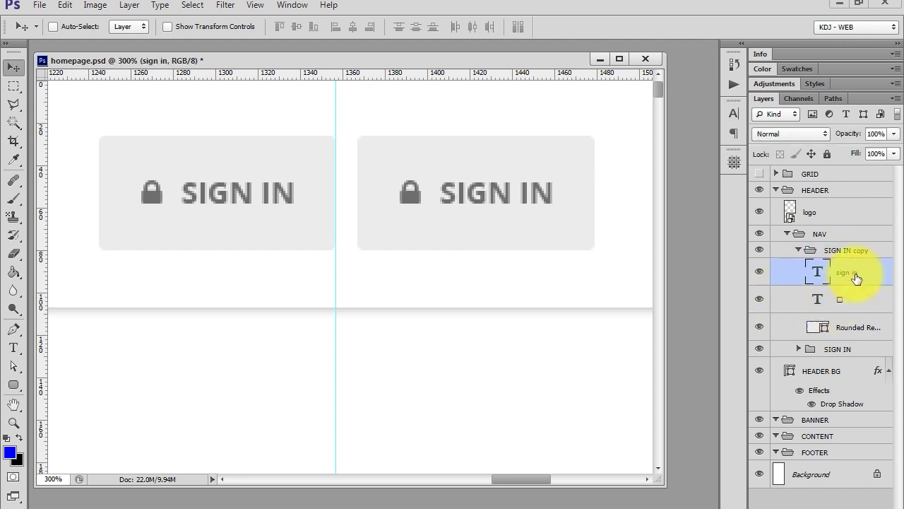
pyautogui.hotkey('shift', 'Left')
pyautogui.hotkey('shift', 'Left')
pyautogui.hotkey('shift', 'Left')
pyautogui.hotkey('shift', 'Right')
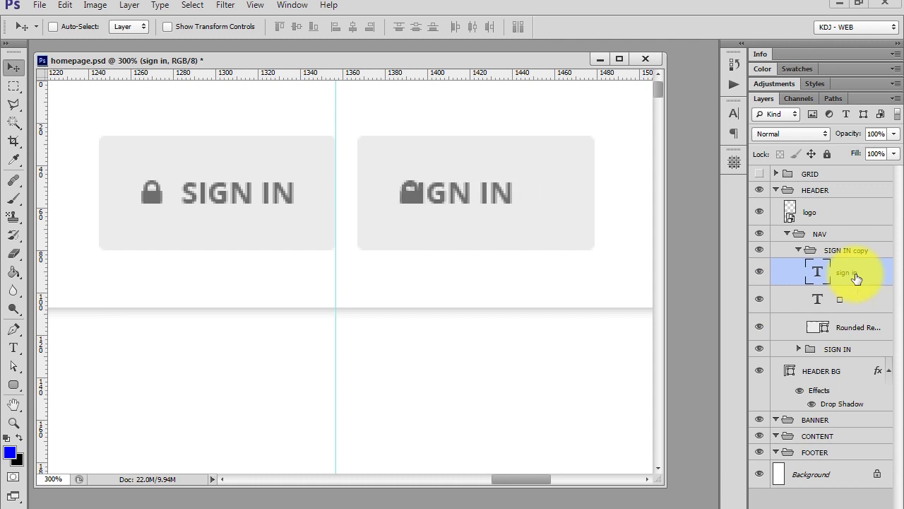
pyautogui.click(848, 308)
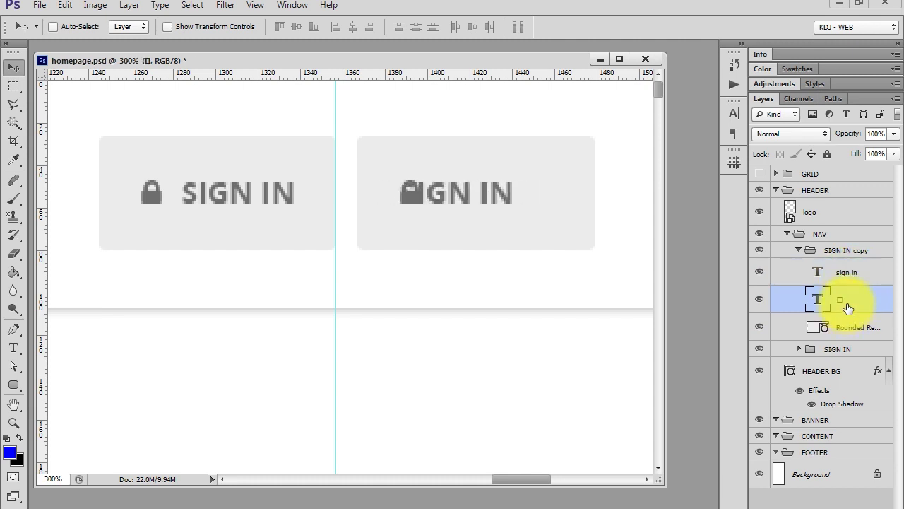
pyautogui.press('Delete')
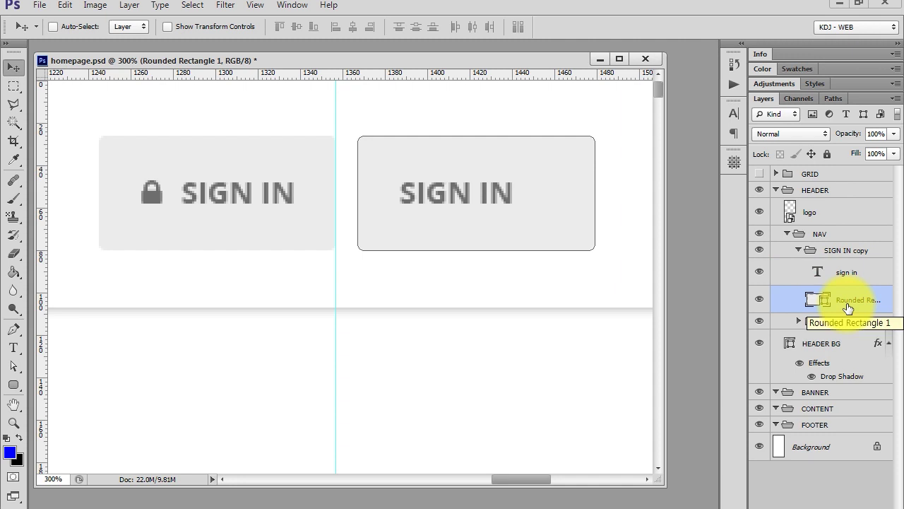
# - Change the copied button's label from SIGN IN to 'SIGN UP FOR FREE'
pyautogui.doubleClick(817, 271)
pyautogui.press('Right')
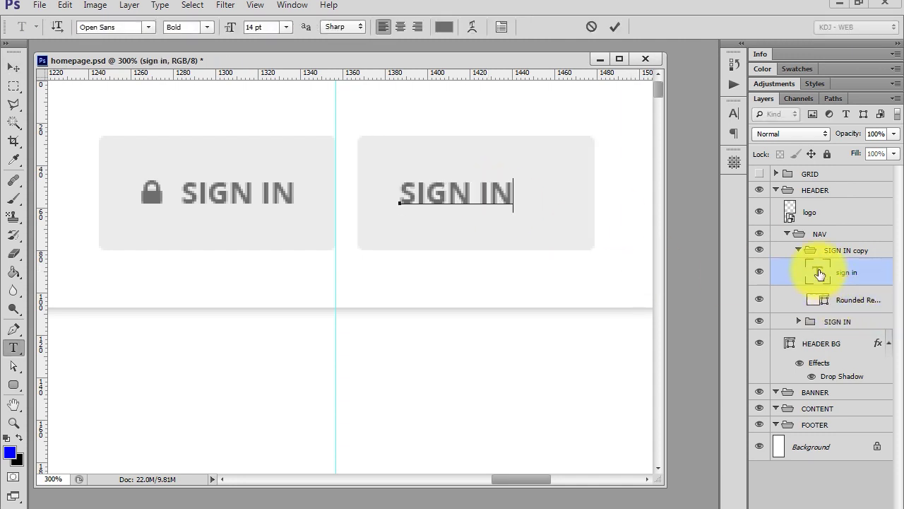
pyautogui.press('BackSpace')
pyautogui.press('BackSpace')
pyautogui.write('UP FOR FREE')
pyautogui.hotkey('ctrl', 'Return')
pyautogui.press('v')
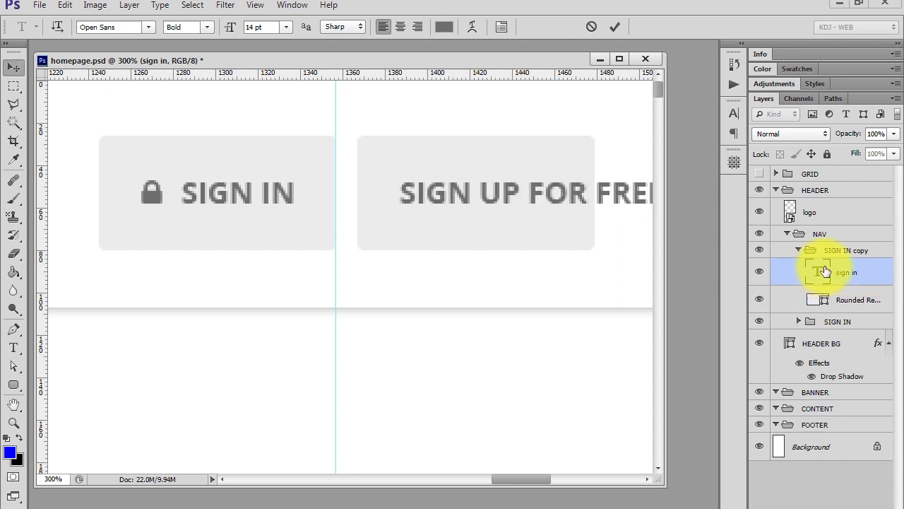
pyautogui.moveTo(600, 228); pyautogui.dragTo(422, 236)
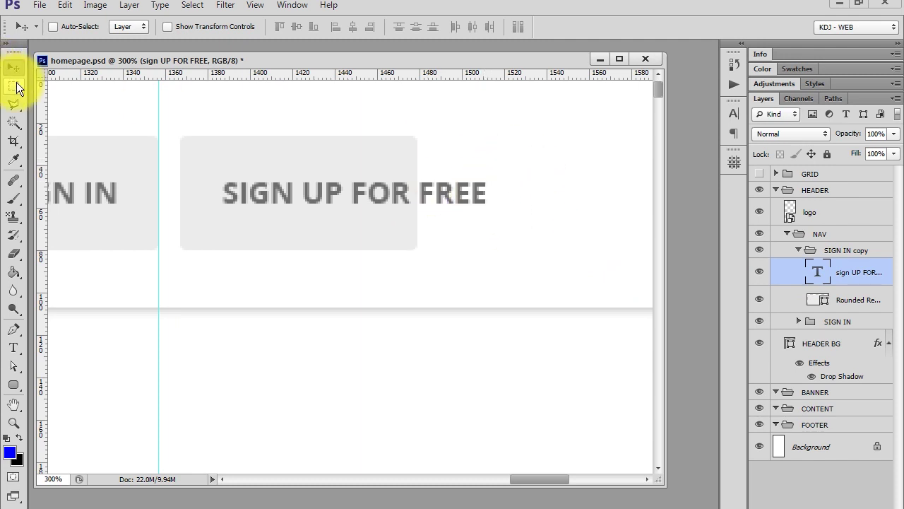
# - Draw a marquee after the word FREE to measure the button's padding
pyautogui.click(14, 85)
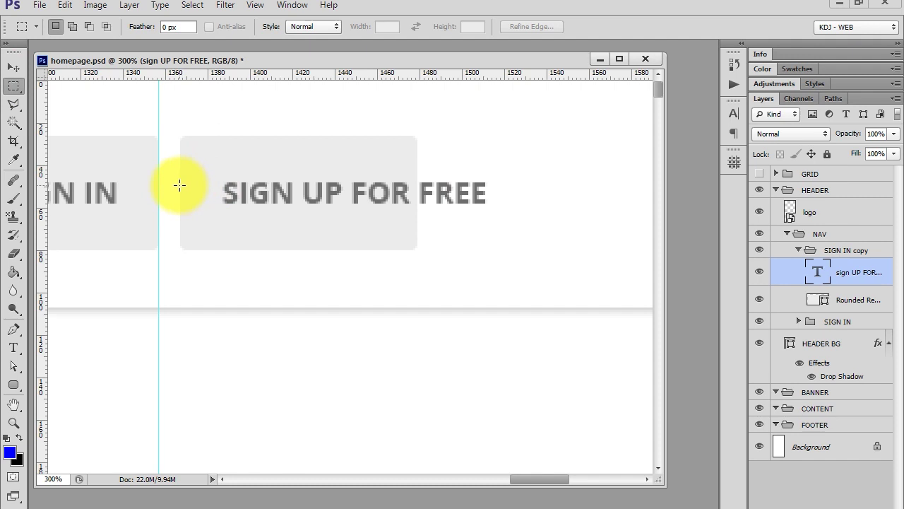
pyautogui.moveTo(179, 185); pyautogui.dragTo(222, 217)
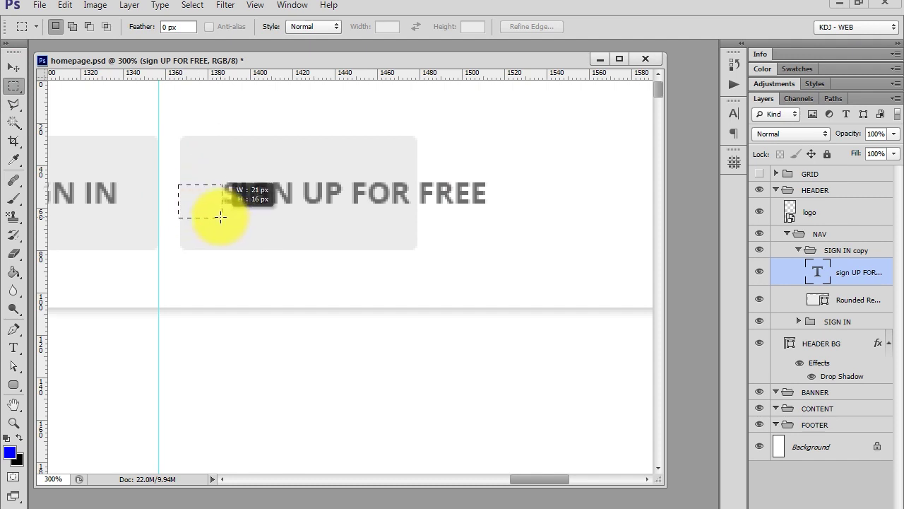
pyautogui.moveTo(221, 217)
pyautogui.mouseDown()
pyautogui.moveTo(212, 206)
pyautogui.moveTo(484, 188)
pyautogui.mouseUp()
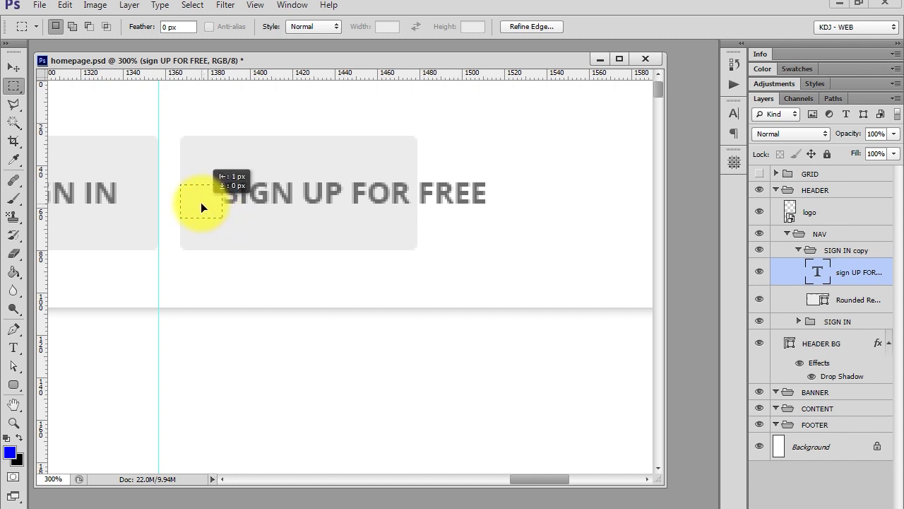
pyautogui.moveTo(484, 187); pyautogui.dragTo(506, 204)
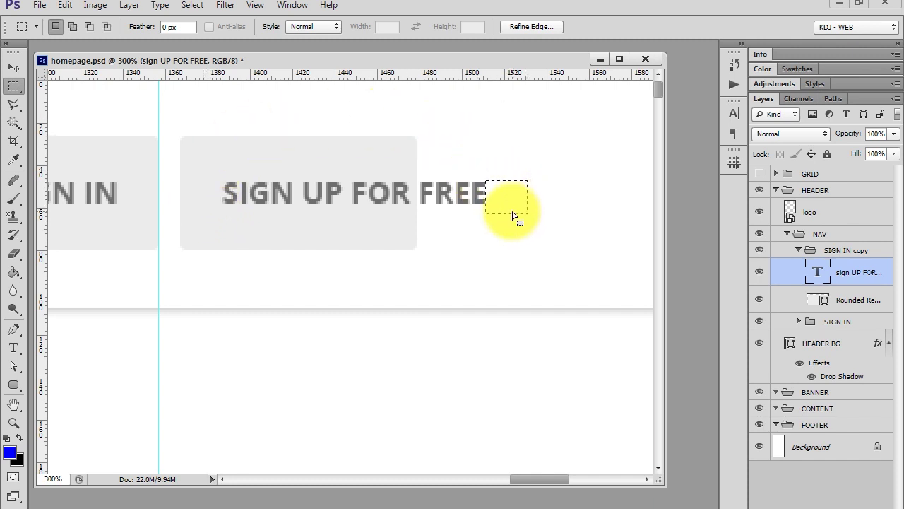
# - Drag the rectangle's right anchors to widen the button background to 164 px
pyautogui.click(848, 299)
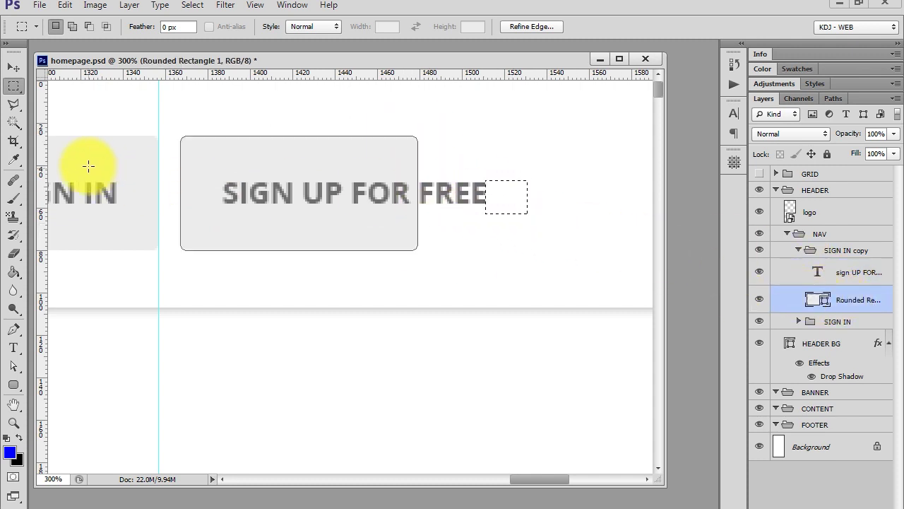
pyautogui.click(13, 365)
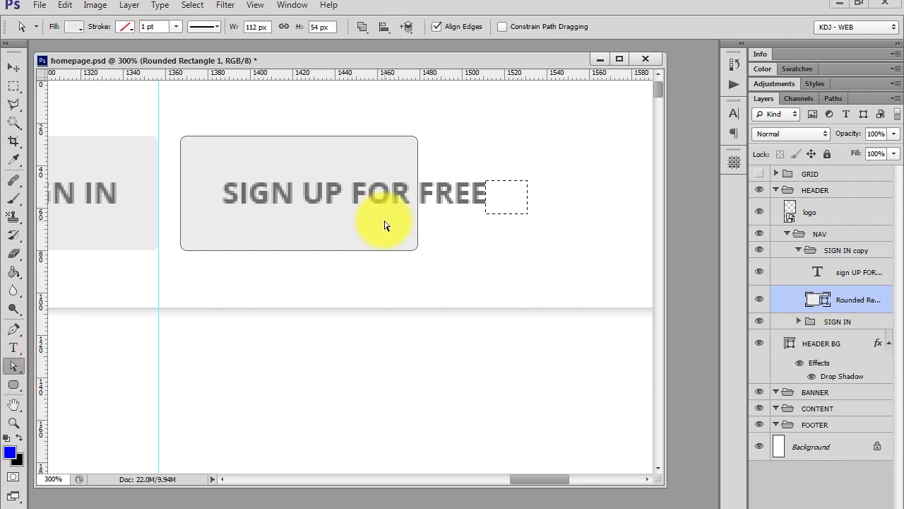
pyautogui.moveTo(511, 370); pyautogui.dragTo(403, 99)
pyautogui.moveTo(417, 138); pyautogui.dragTo(530, 145)
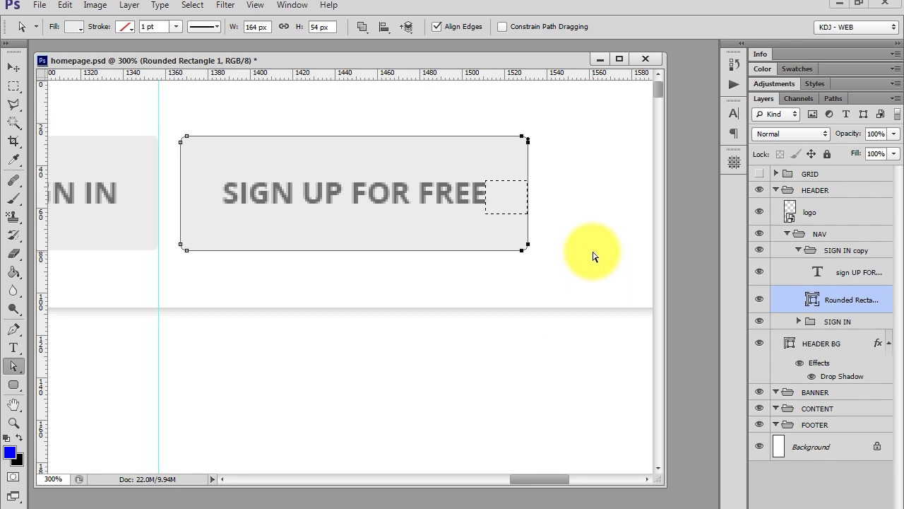
pyautogui.click(855, 5)
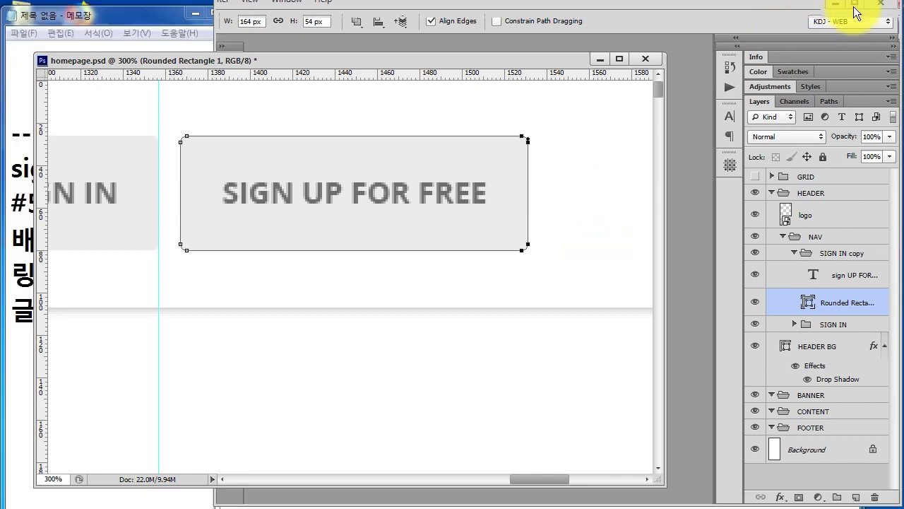
# - Fill the button's rounded rectangle with the green #9ac75b copied from the notes
pyautogui.moveTo(34, 53); pyautogui.dragTo(285, 69)
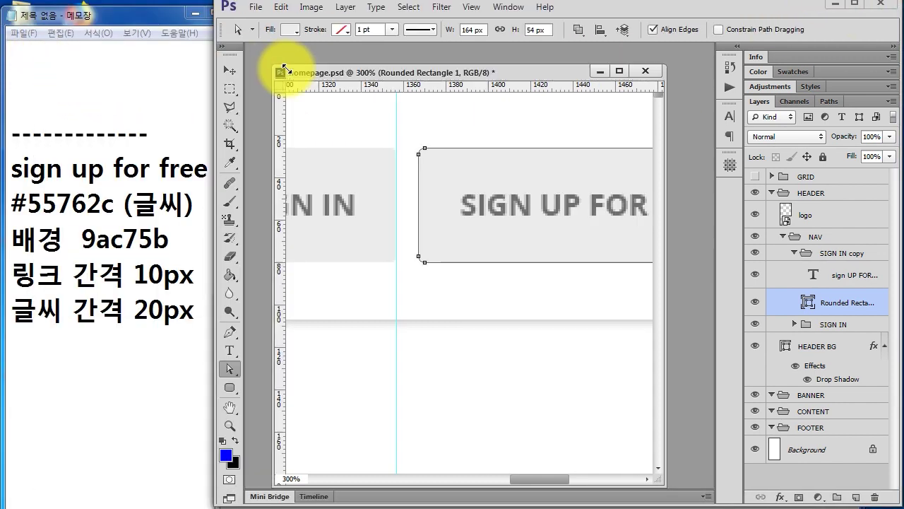
pyautogui.click(32, 205)
pyautogui.moveTo(83, 238); pyautogui.dragTo(187, 240)
pyautogui.click(143, 244)
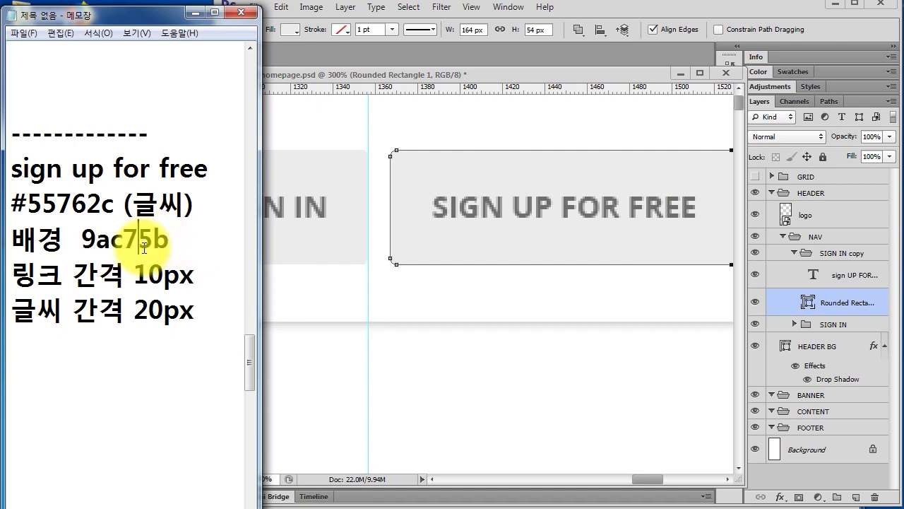
pyautogui.moveTo(83, 239); pyautogui.dragTo(174, 240)
pyautogui.click(804, 310)
pyautogui.doubleClick(804, 302)
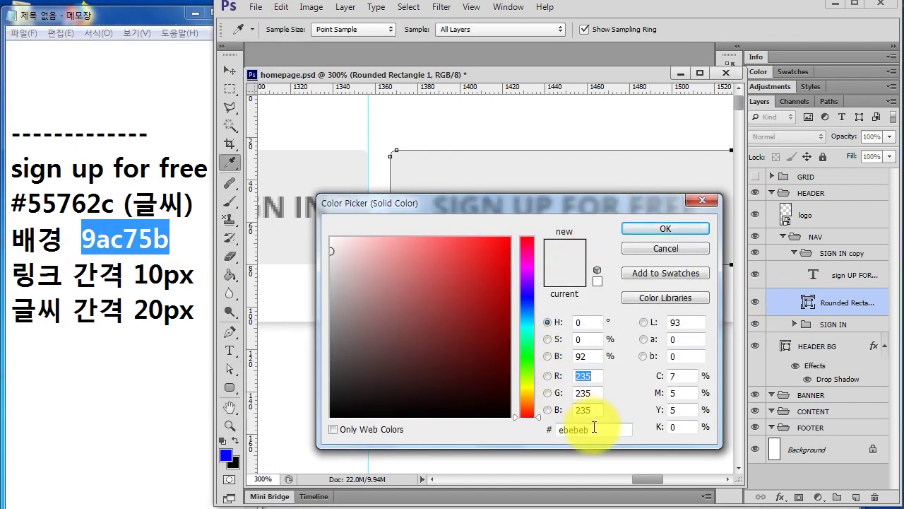
pyautogui.doubleClick(595, 427)
pyautogui.hotkey('ctrl', 'v')
pyautogui.click(659, 229)
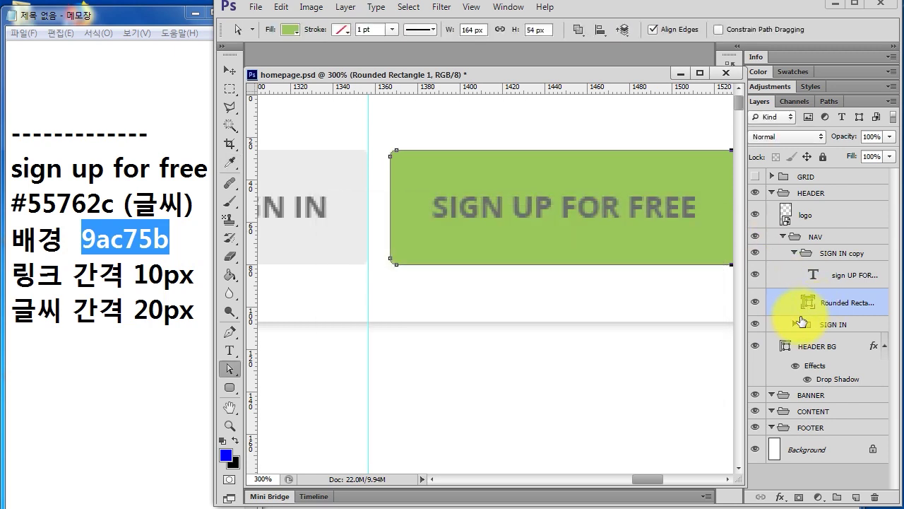
# - Recolour the SIGN UP FOR FREE label to dark green #55762c
pyautogui.click(833, 275)
pyautogui.click(123, 244)
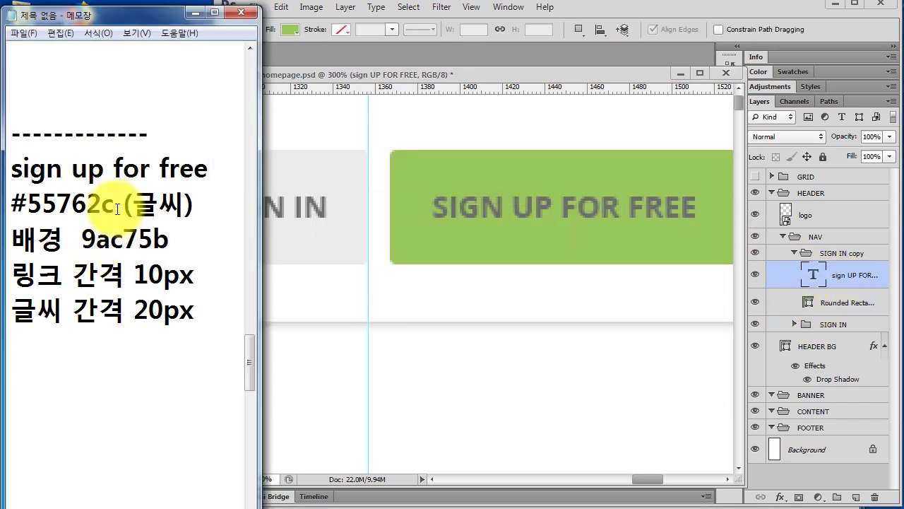
pyautogui.moveTo(119, 209); pyautogui.dragTo(28, 204)
pyautogui.click(813, 286)
pyautogui.doubleClick(812, 283)
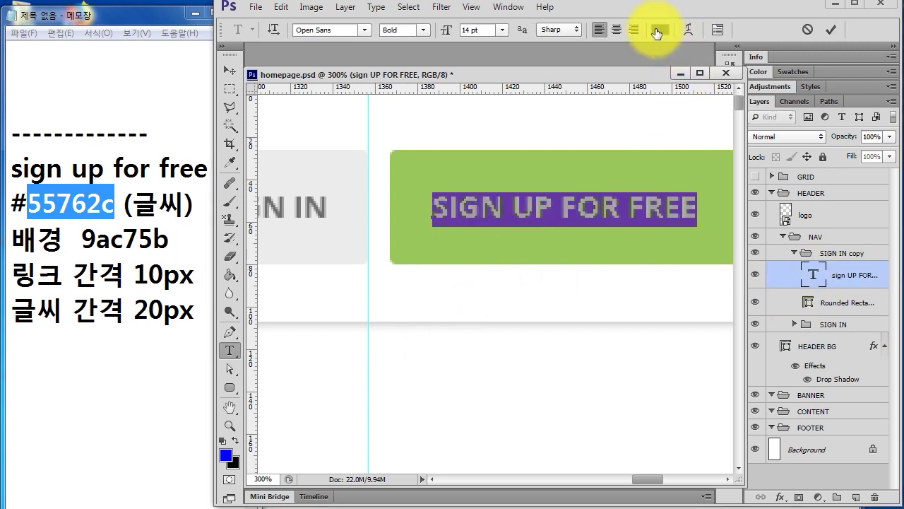
pyautogui.click(657, 30)
pyautogui.moveTo(600, 429); pyautogui.dragTo(509, 428)
pyautogui.hotkey('ctrl', 'v')
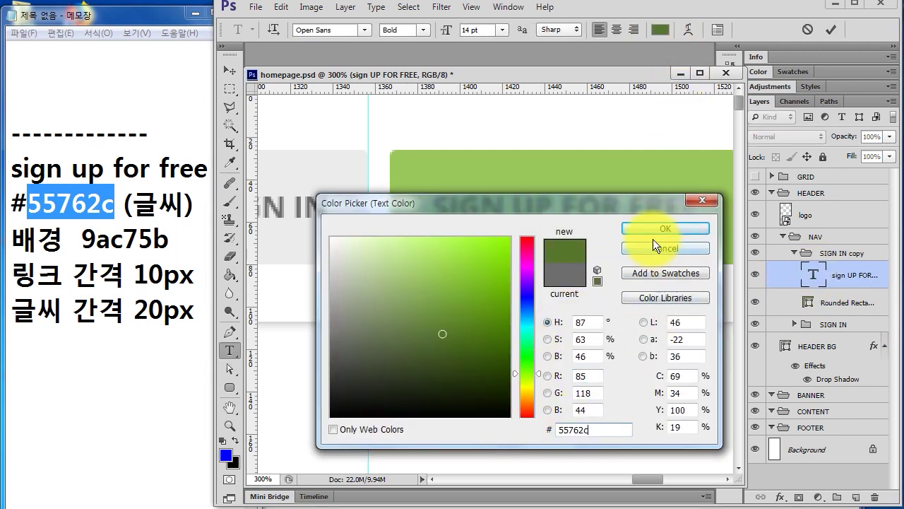
pyautogui.click(664, 229)
pyautogui.click(820, 305)
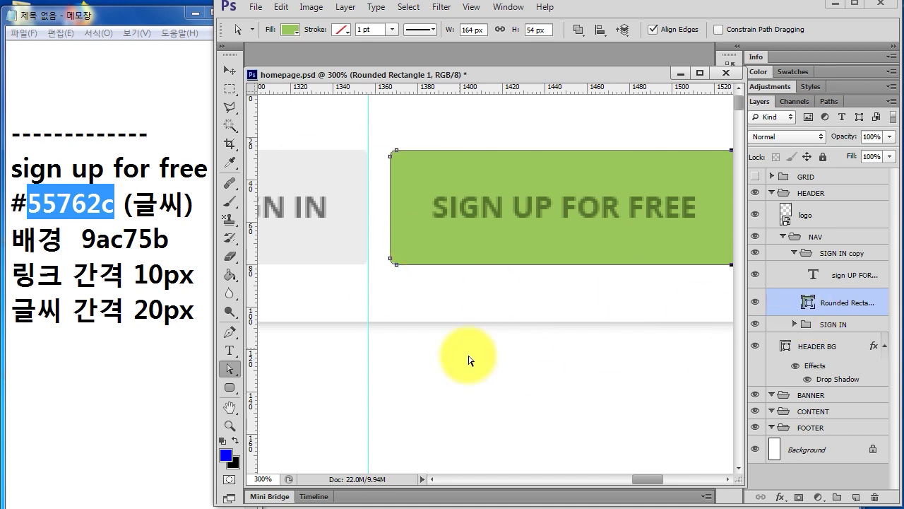
# - Show the column grid over the header and bring the nav buttons into view
pyautogui.click(841, 279)
pyautogui.hotkey('ctrl', '-')
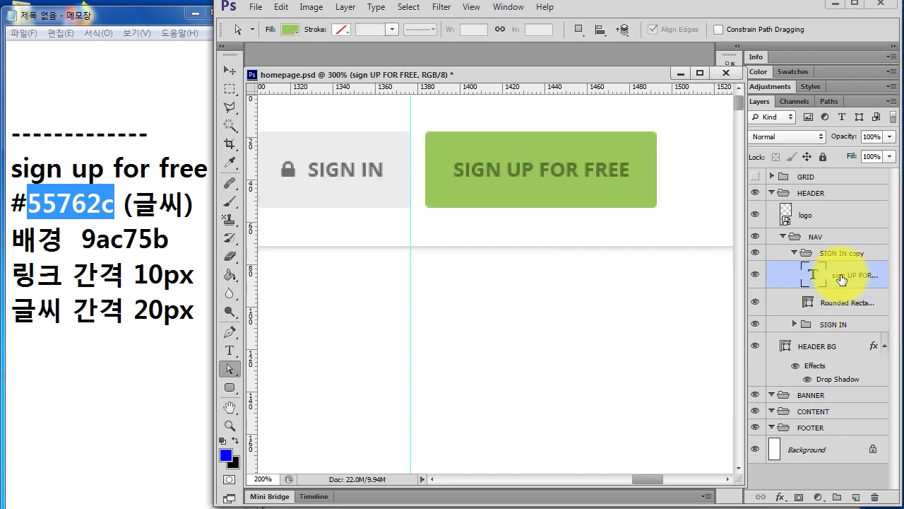
pyautogui.hotkey('ctrl', '-')
pyautogui.hotkey('ctrl', '-')
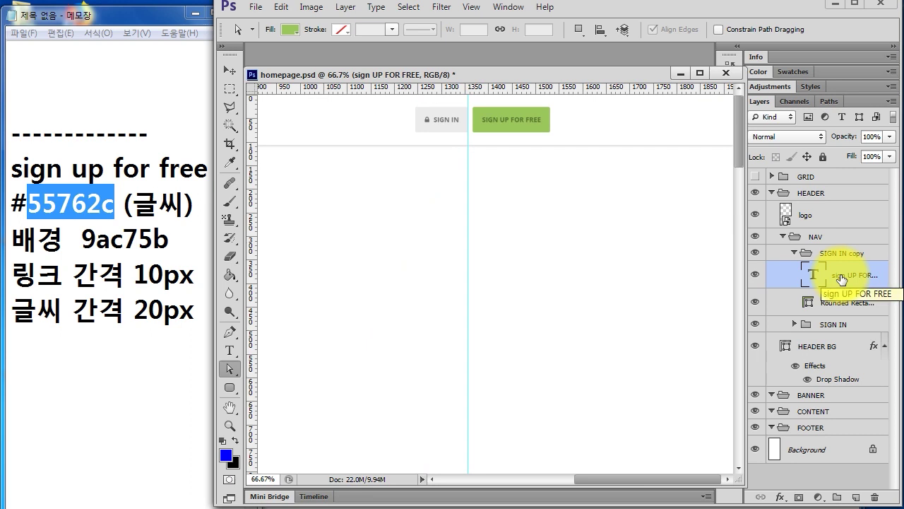
pyautogui.click(805, 176)
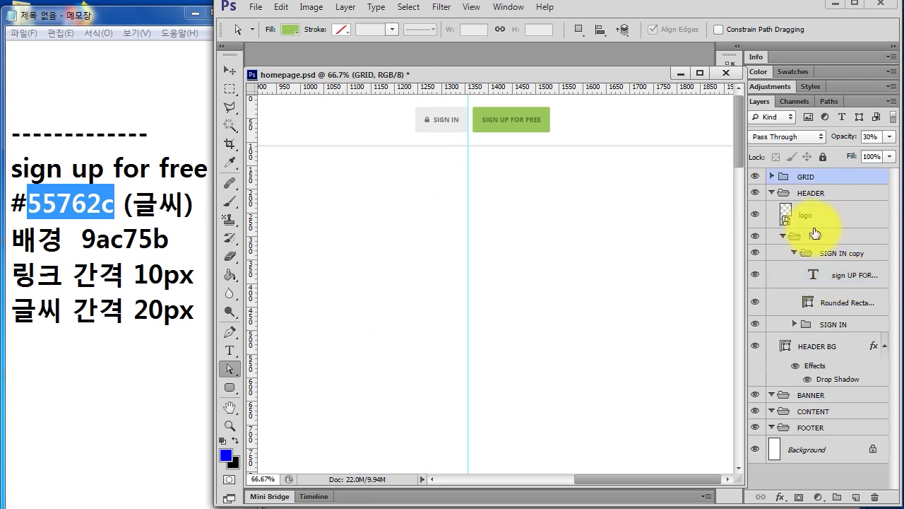
pyautogui.click(755, 176)
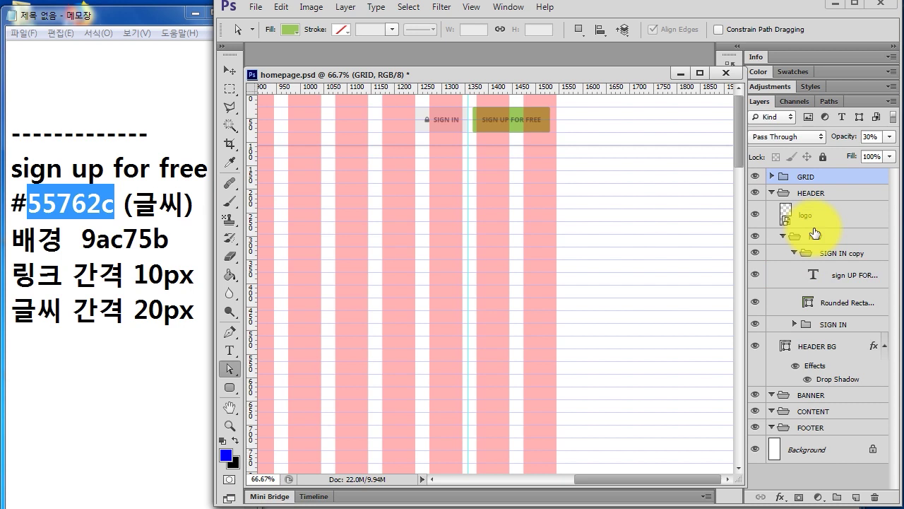
pyautogui.hotkey('ctrl', '+')
pyautogui.moveTo(534, 158); pyautogui.dragTo(567, 296)
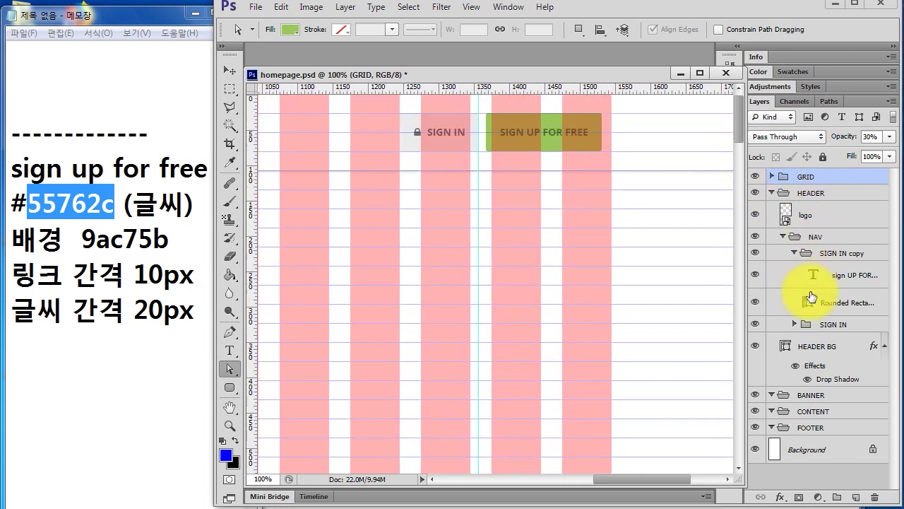
# - Nudge the NAV group right onto the column grid, toggling the grid to check alignment
pyautogui.click(823, 240)
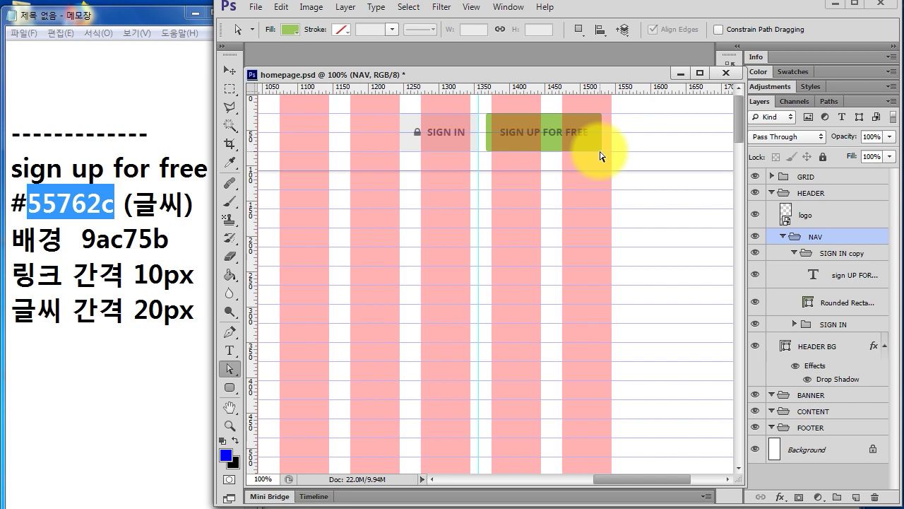
pyautogui.click(229, 69)
pyautogui.press('Right')
pyautogui.press('Right')
pyautogui.press('Right')
pyautogui.press('Right')
pyautogui.press('Right')
pyautogui.press('Right')
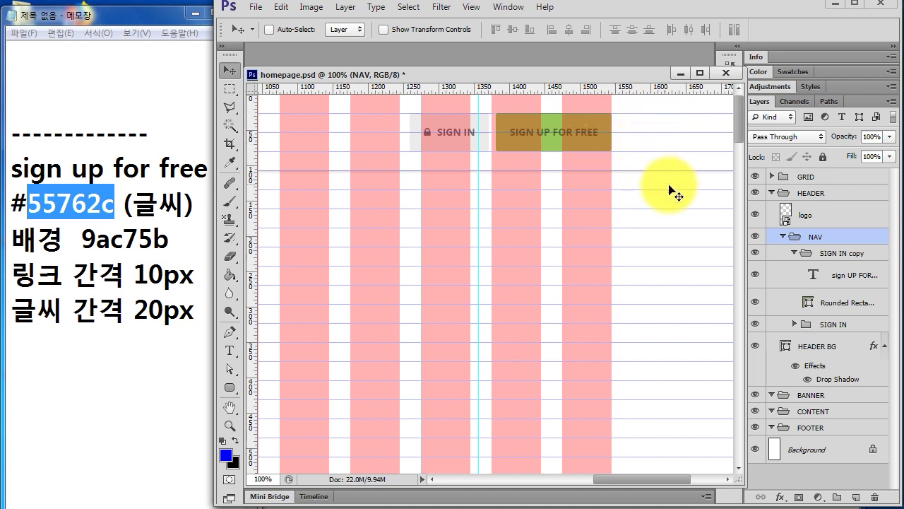
pyautogui.click(755, 177)
pyautogui.click(755, 176)
pyautogui.click(755, 177)
pyautogui.click(755, 176)
pyautogui.click(755, 177)
pyautogui.click(805, 177)
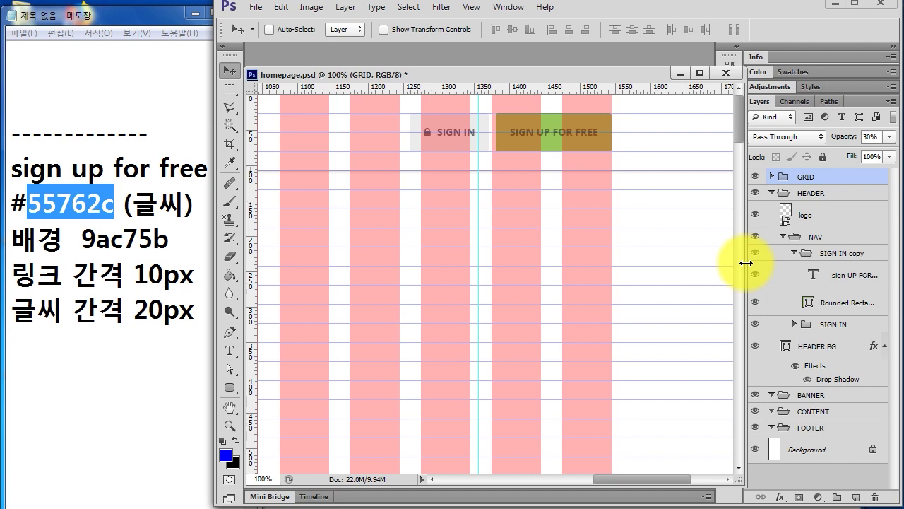
# - Hide the pink grid overlay and toggle the sign in layer's visibility to identify it
pyautogui.hotkey('ctrl', ',')
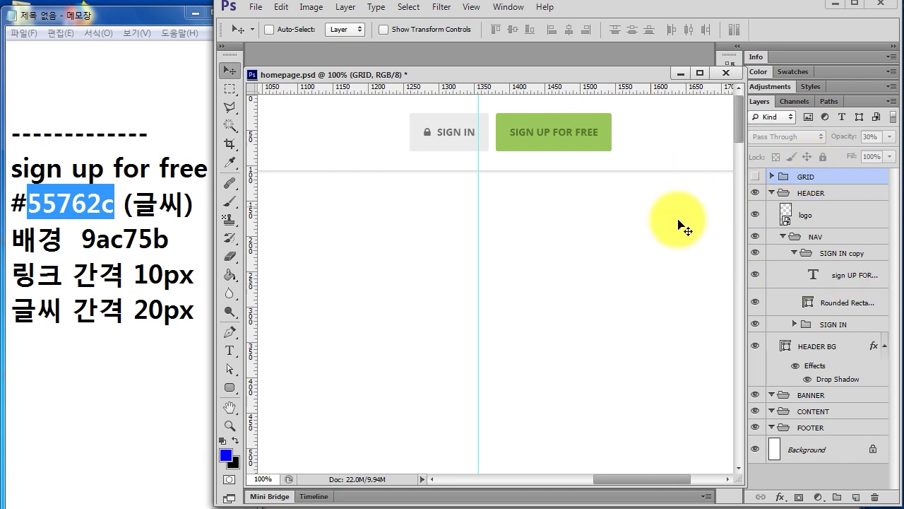
pyautogui.keyDown('ctrl'); pyautogui.click(456, 134); pyautogui.keyUp('ctrl')
pyautogui.click(755, 346)
pyautogui.click(756, 346)
pyautogui.click(756, 346)
pyautogui.click(755, 346)
pyautogui.click(756, 347)
pyautogui.click(759, 348)
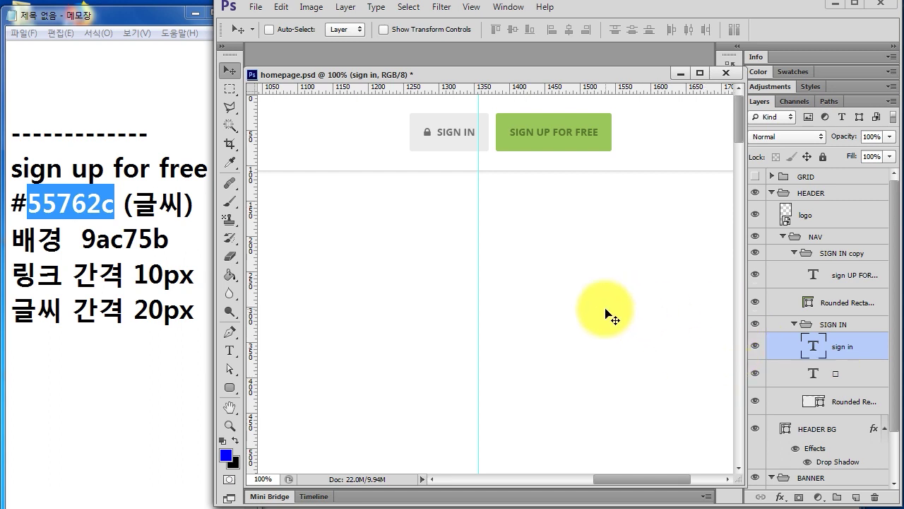
# - Enable Show Transform Controls, test-scale the SIGN IN text, then cancel to keep 100% size
pyautogui.press('F9')
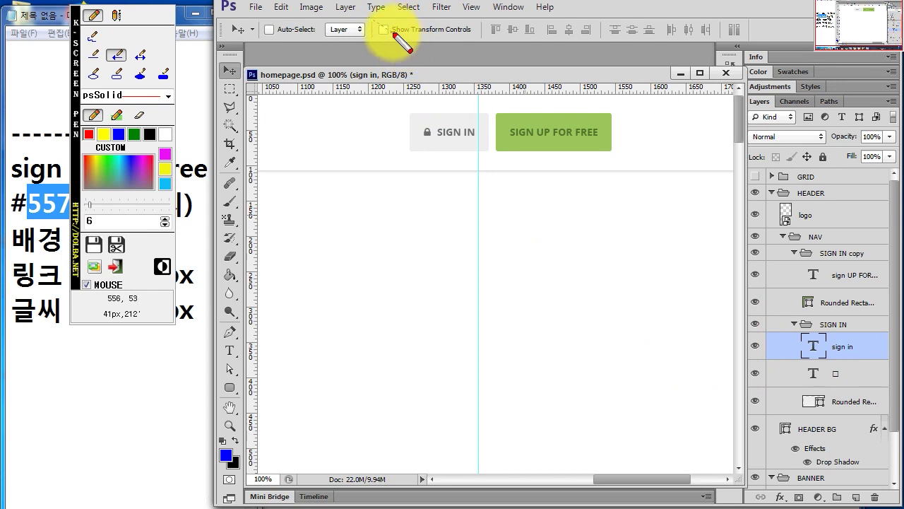
pyautogui.click(92, 73)
pyautogui.moveTo(376, 22); pyautogui.dragTo(479, 51)
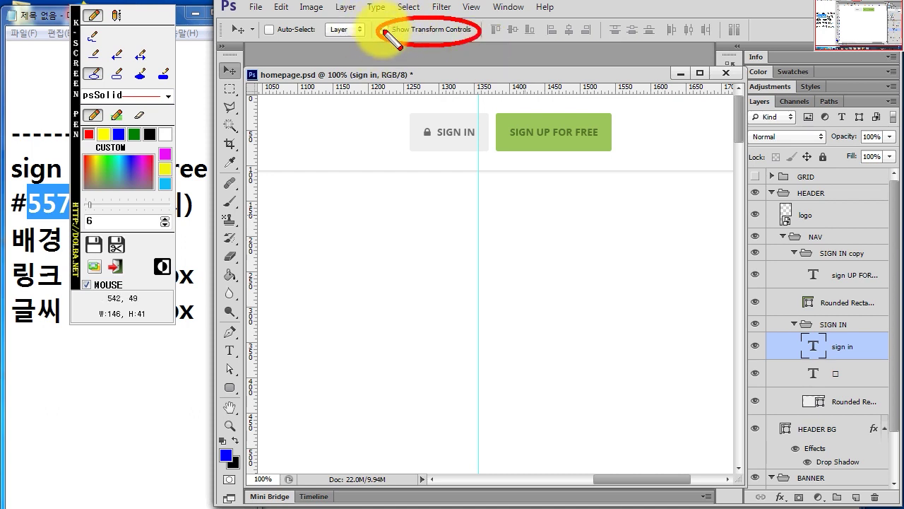
pyautogui.press('Escape')
pyautogui.click(384, 30)
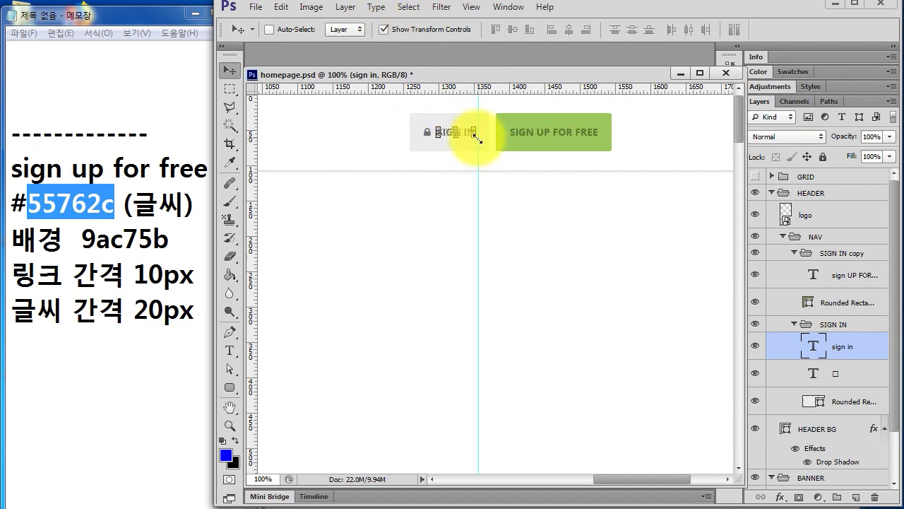
pyautogui.moveTo(475, 138); pyautogui.dragTo(440, 157)
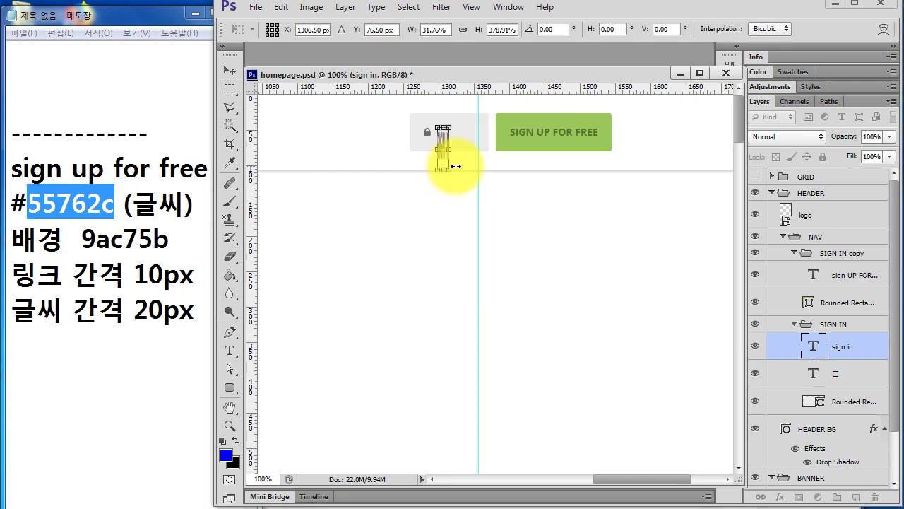
pyautogui.hotkey('ctrl', 'z')
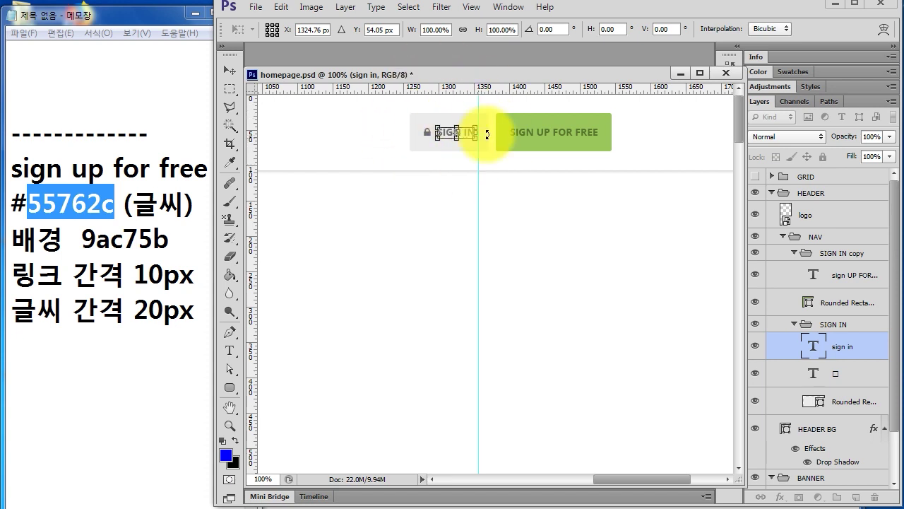
pyautogui.click(230, 70)
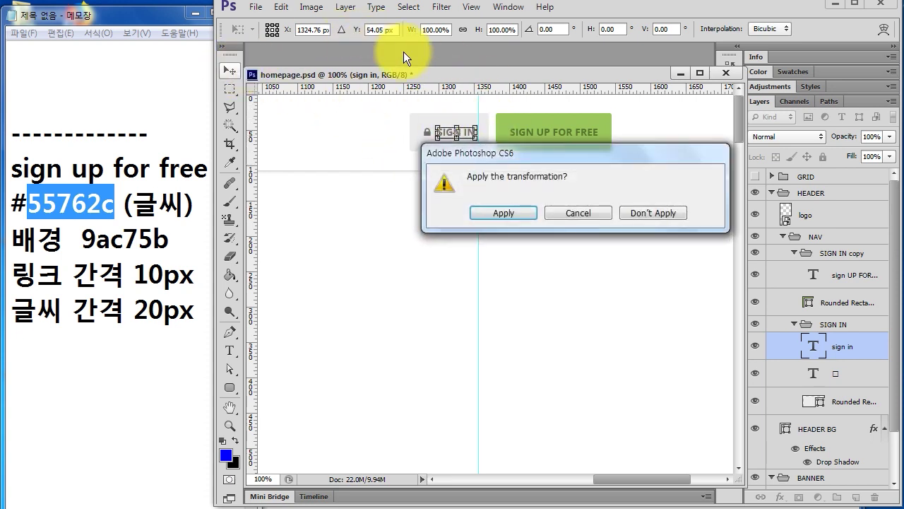
pyautogui.click(586, 214)
# - Turn off transform controls, duplicate the sign in text layer, and move the copy just below NAV
pyautogui.click(383, 29)
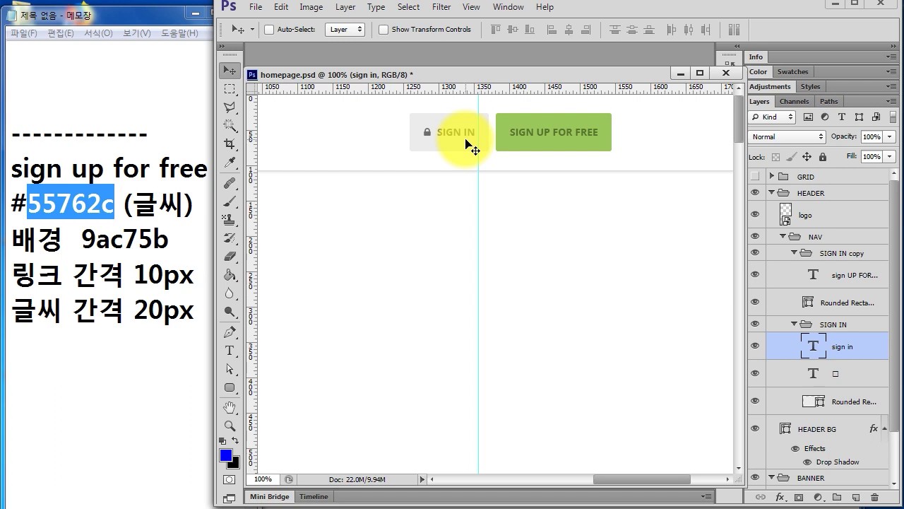
pyautogui.hotkey('ctrl', 'j')
pyautogui.moveTo(797, 333); pyautogui.dragTo(882, 369)
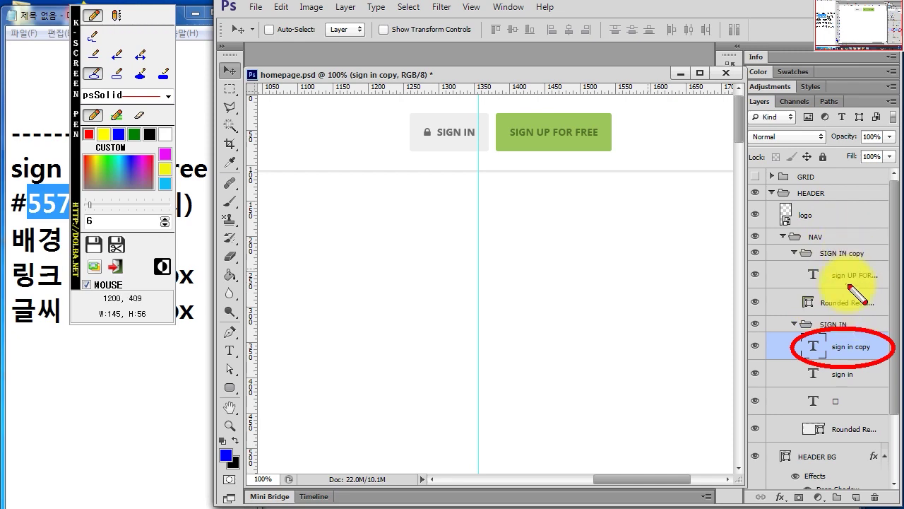
pyautogui.moveTo(834, 347); pyautogui.dragTo(839, 252)
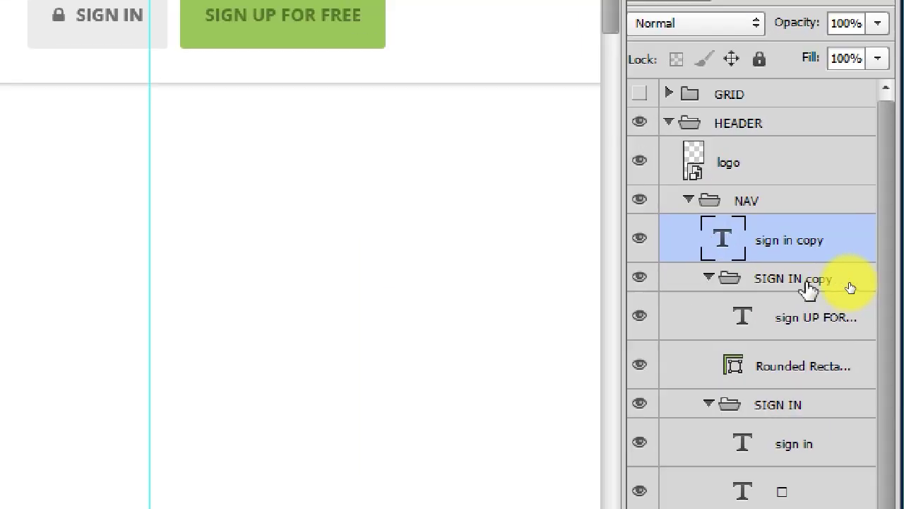
pyautogui.doubleClick(784, 274)
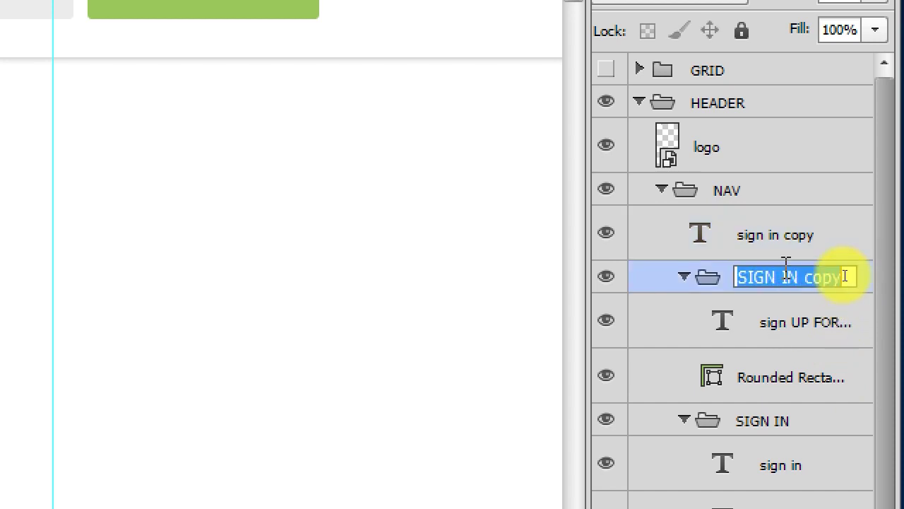
# - Rename the copied group to SIGN UP and the green button shape to SIGN UP BG
pyautogui.write('sU')
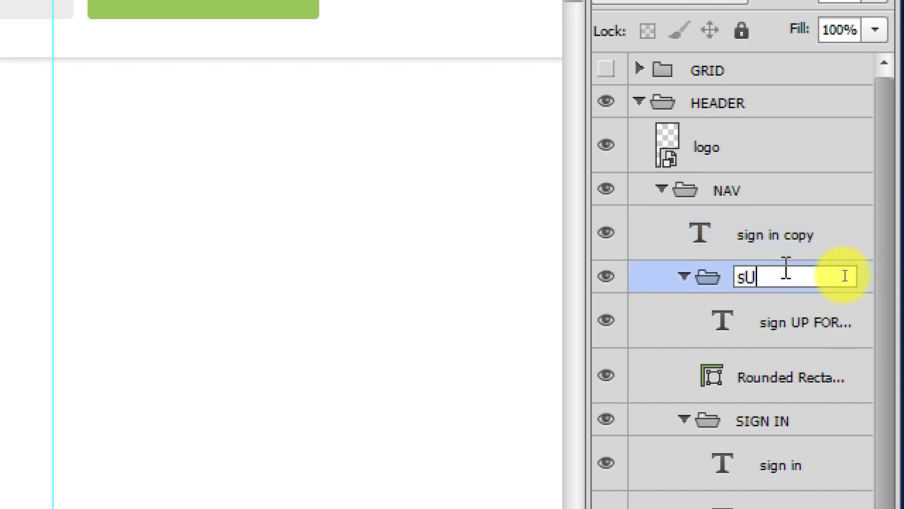
pyautogui.write('i')
pyautogui.press('BackSpace')
pyautogui.press('BackSpace')
pyautogui.write('SIGN UP')
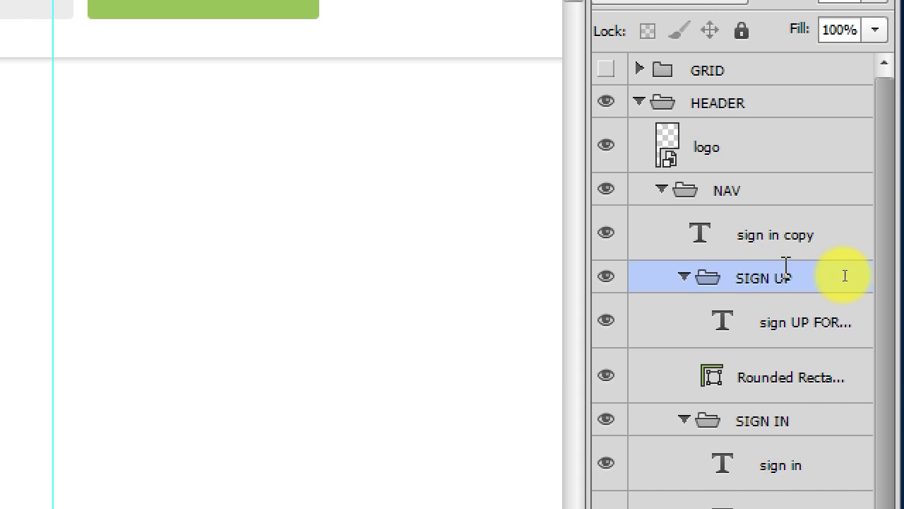
pyautogui.press('Return')
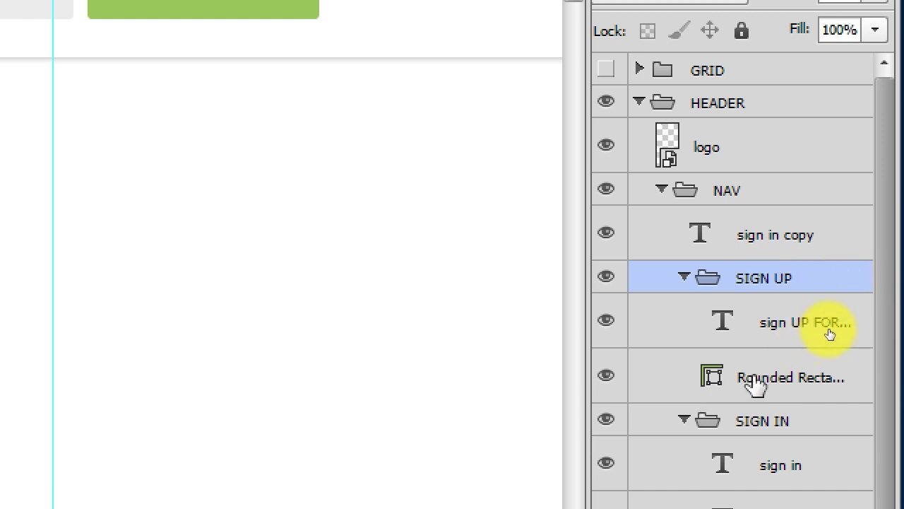
pyautogui.doubleClick(756, 378)
pyautogui.write('SIGN UP BG')
pyautogui.press('Return')
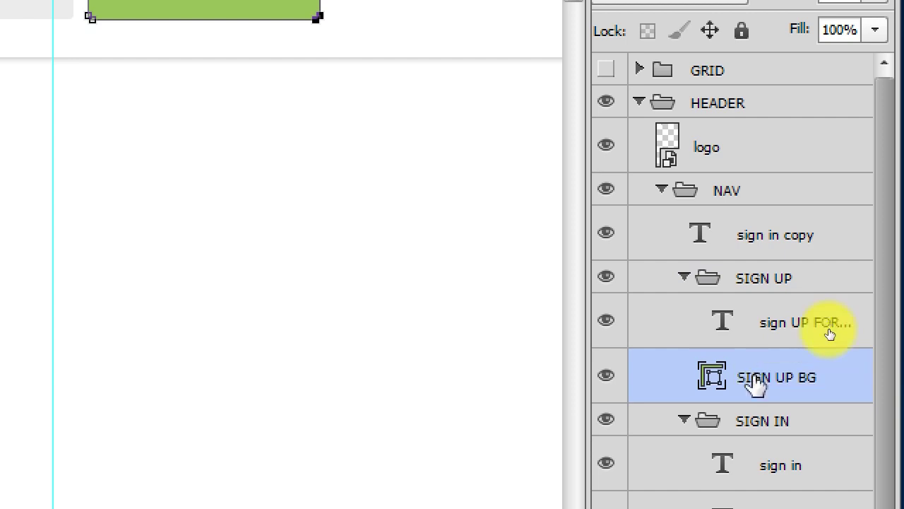
# - Rename the Rectangle 1 layer to SIGN IN BG
pyautogui.scroll(-2, 830, 333)
pyautogui.scroll(-3, 876, 438)
pyautogui.doubleClick(827, 424)
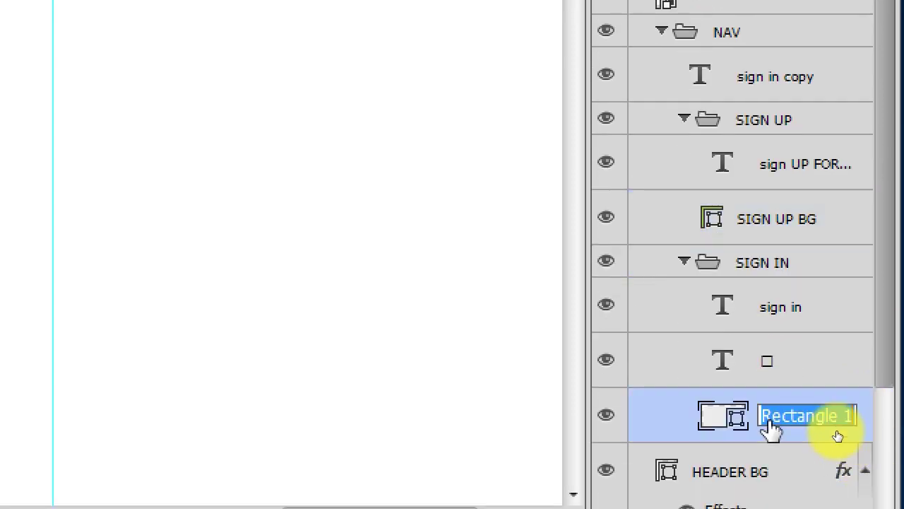
pyautogui.write('SIGN IN BG')
pyautogui.press('Return')
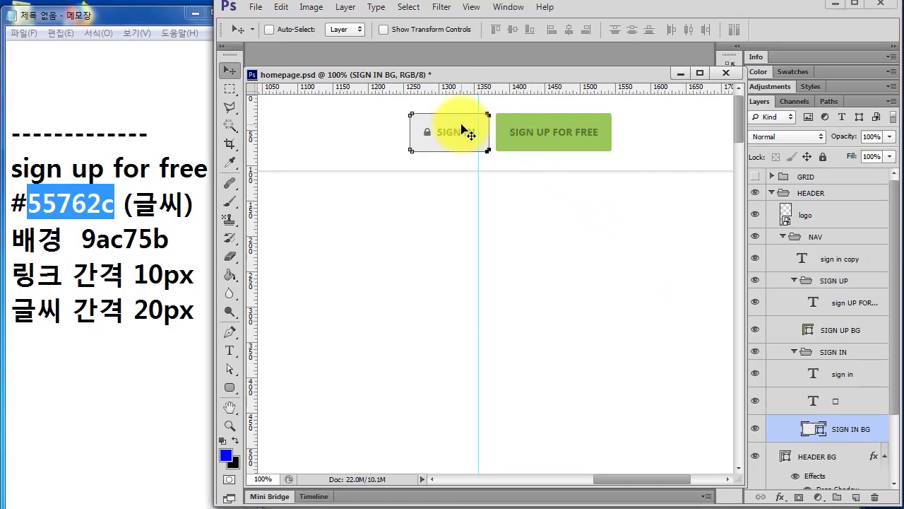
pyautogui.rightClick(462, 125)
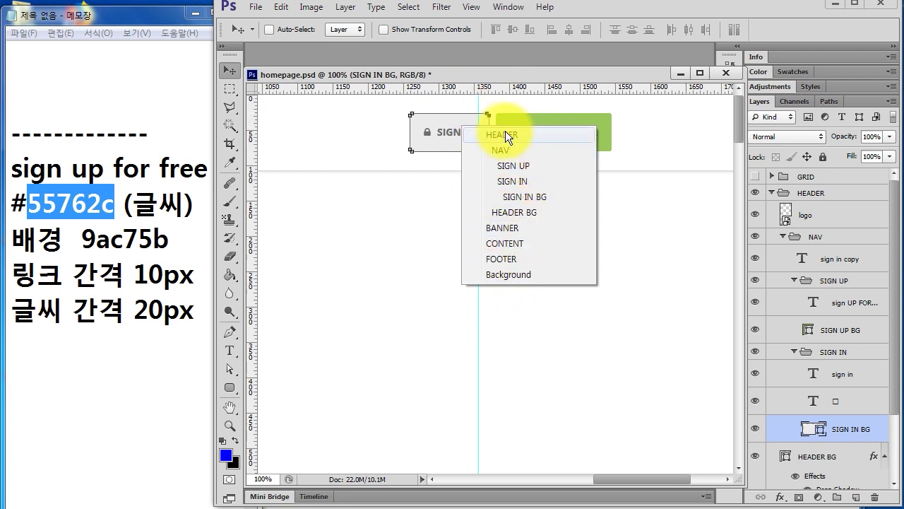
# - Collapse the SIGN UP and SIGN IN groups and select the sign in copy text layer
pyautogui.click(433, 165)
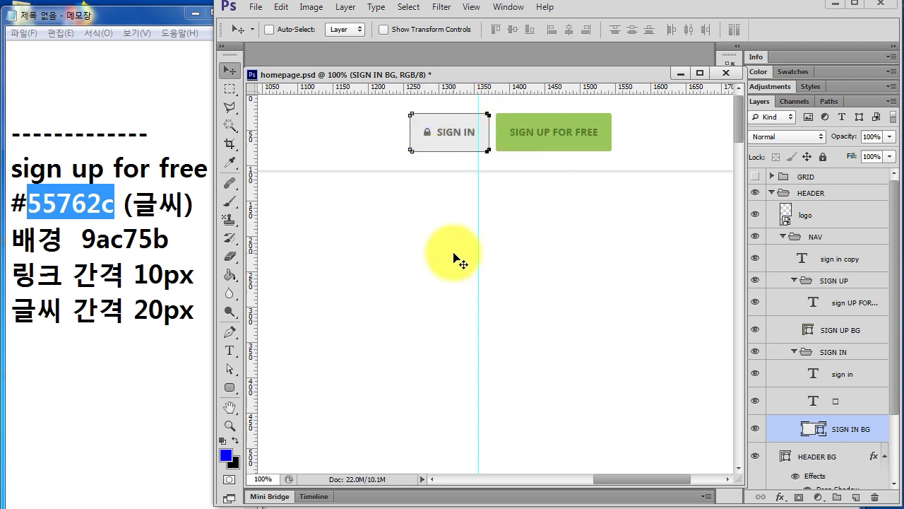
pyautogui.click(847, 352)
pyautogui.click(848, 281)
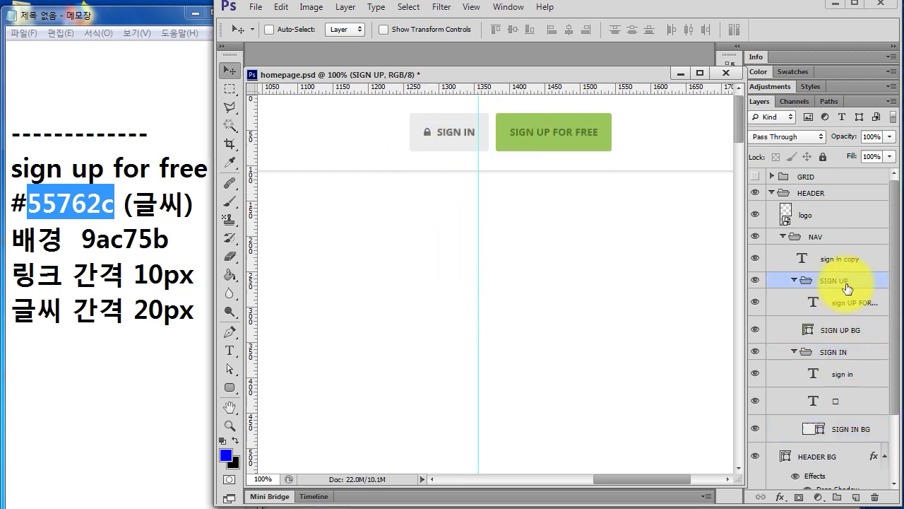
pyautogui.click(795, 280)
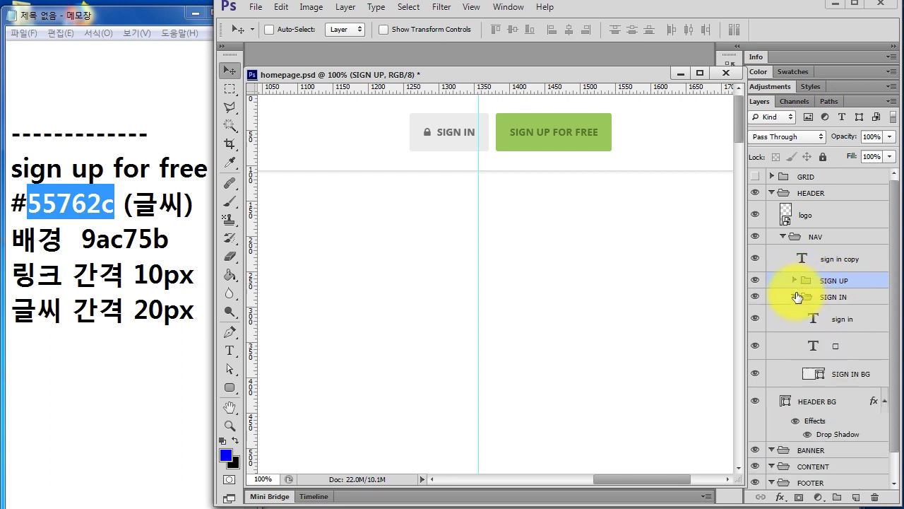
pyautogui.click(795, 297)
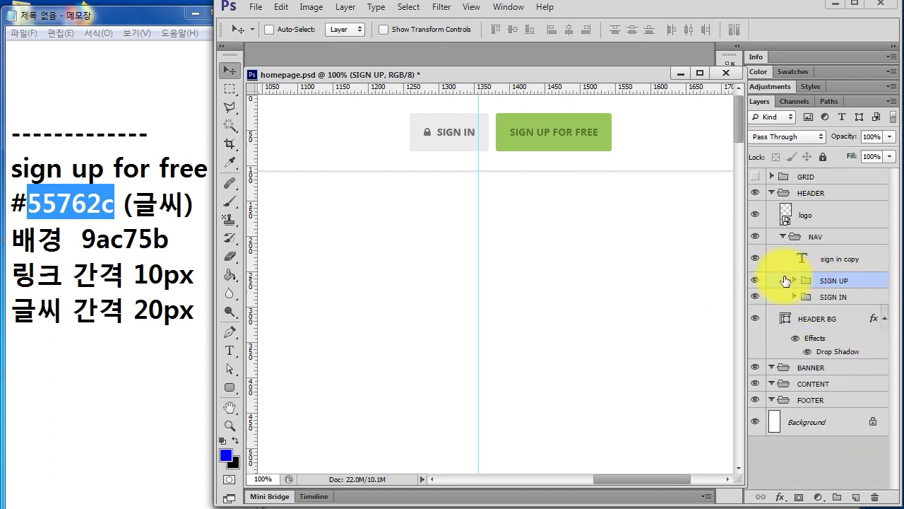
pyautogui.click(808, 263)
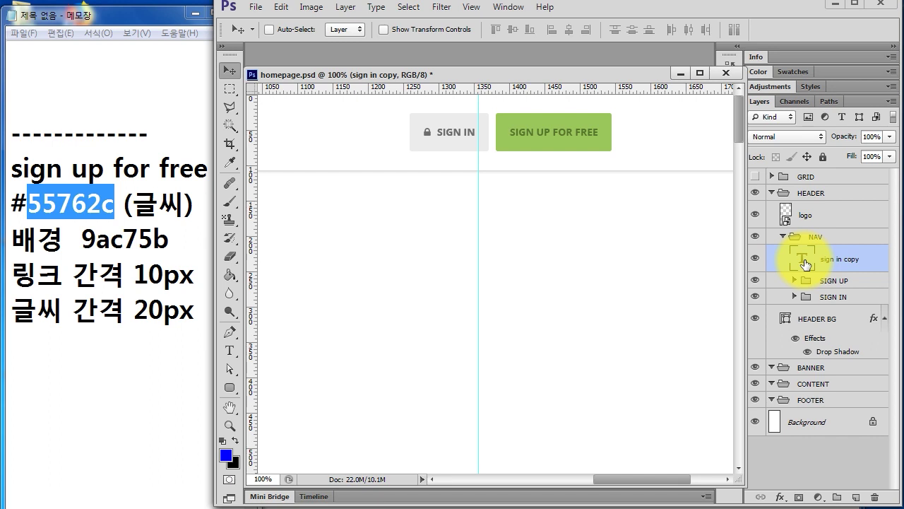
pyautogui.doubleClick(131, 132)
pyautogui.hotkey('ctrl', 'c')
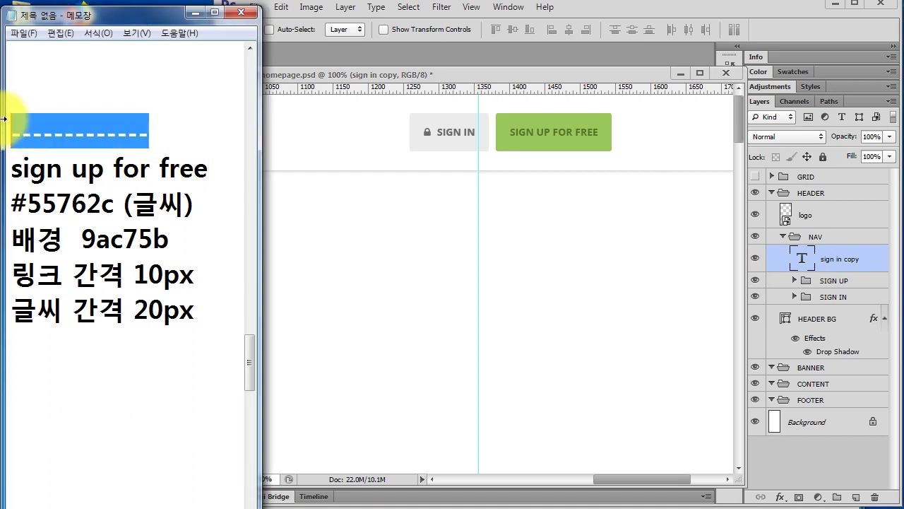
# - Add a divider and a 'home / about' line below the 20px note, then select that line
pyautogui.click(216, 296)
pyautogui.press('Return')
pyautogui.hotkey('ctrl', 'v')
pyautogui.press('Return')
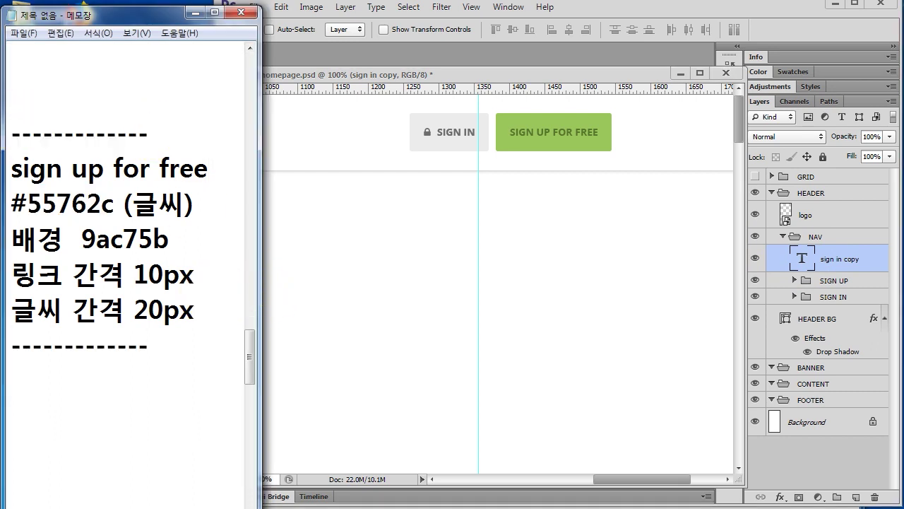
pyautogui.write('home / about')
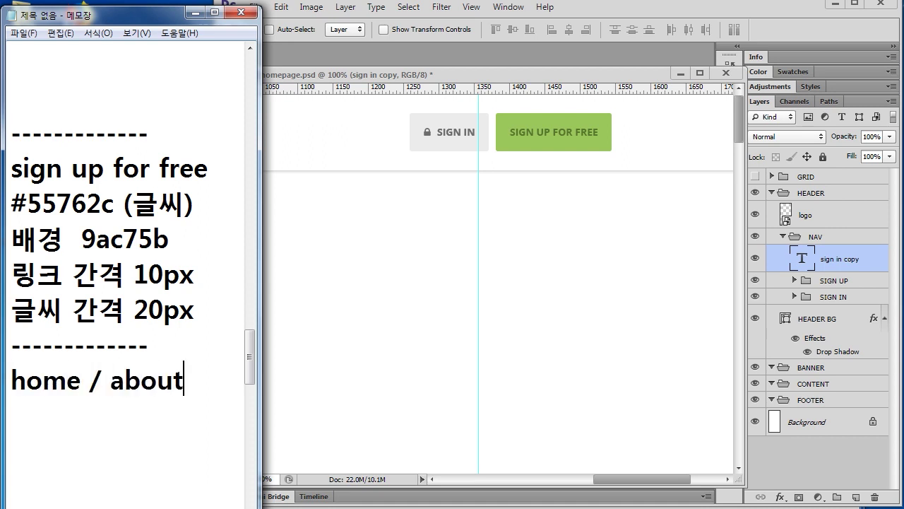
pyautogui.hotkey('shift', 'Home')
pyautogui.hotkey('ctrl', 'c')
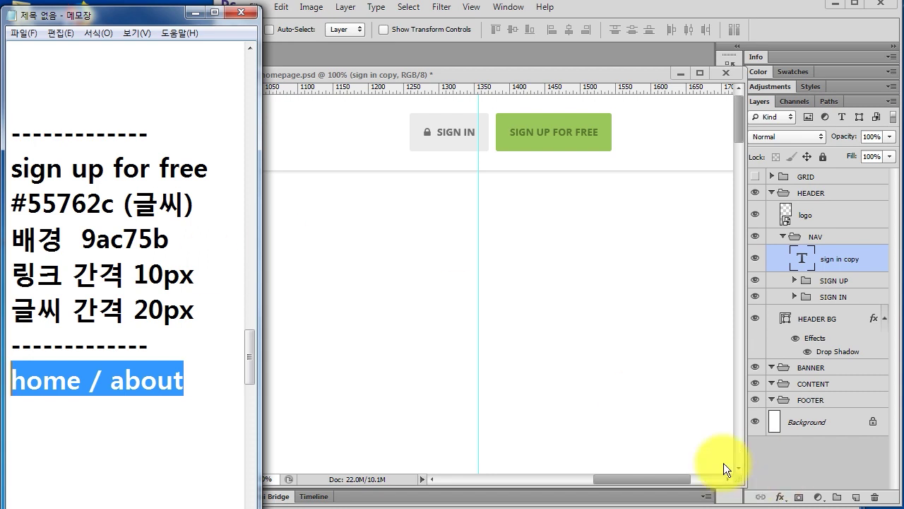
pyautogui.doubleClick(804, 258)
# - Change the copied text to 'home / about' and move it left, clear of the buttons
pyautogui.hotkey('ctrl', 'v')
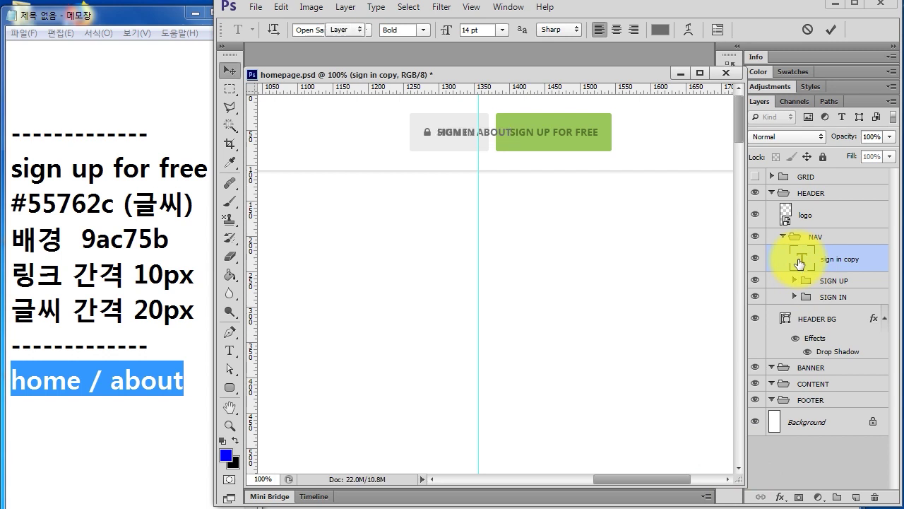
pyautogui.hotkey('ctrl', 'Return')
pyautogui.moveTo(511, 198); pyautogui.dragTo(364, 168)
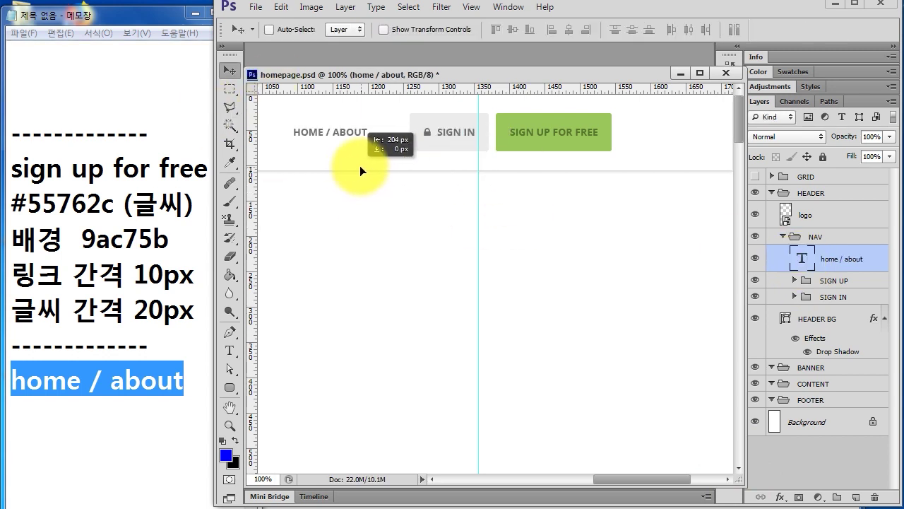
pyautogui.hotkey('ctrl', 'z')
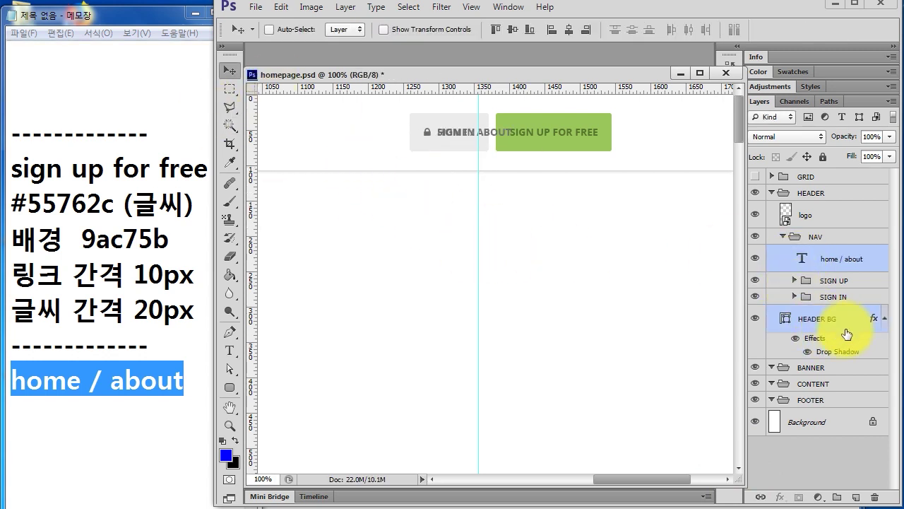
pyautogui.click(836, 319)
pyautogui.click(842, 258)
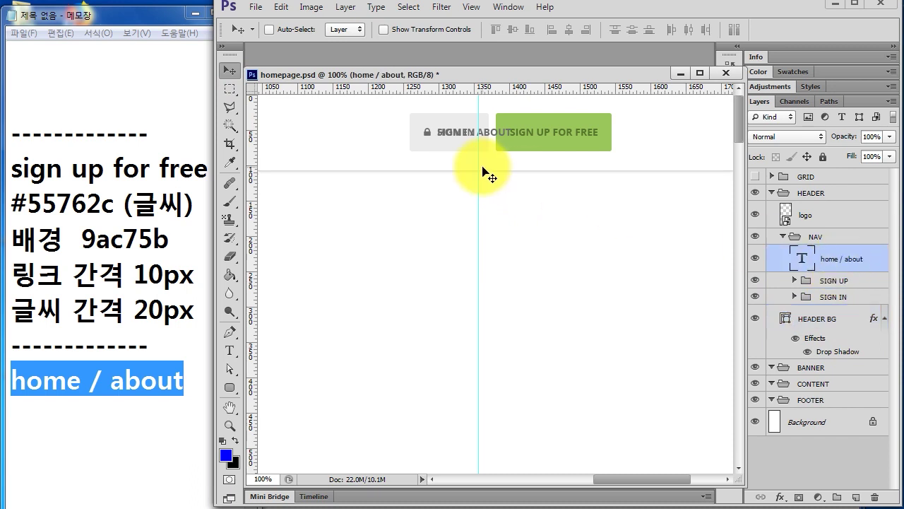
pyautogui.moveTo(455, 137); pyautogui.dragTo(314, 137)
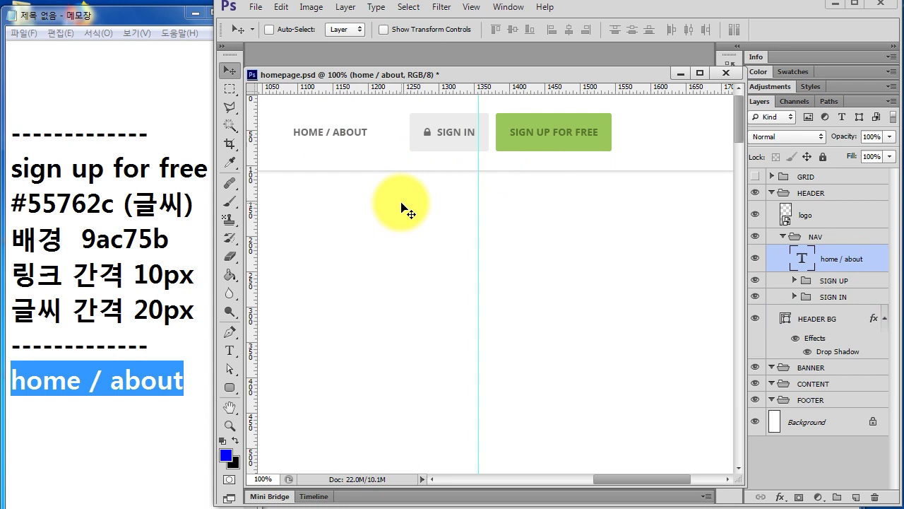
# - Measure the gap before SIGN IN with a marquee, deselect, and zoom in on HOME / ABOUT
pyautogui.click(230, 89)
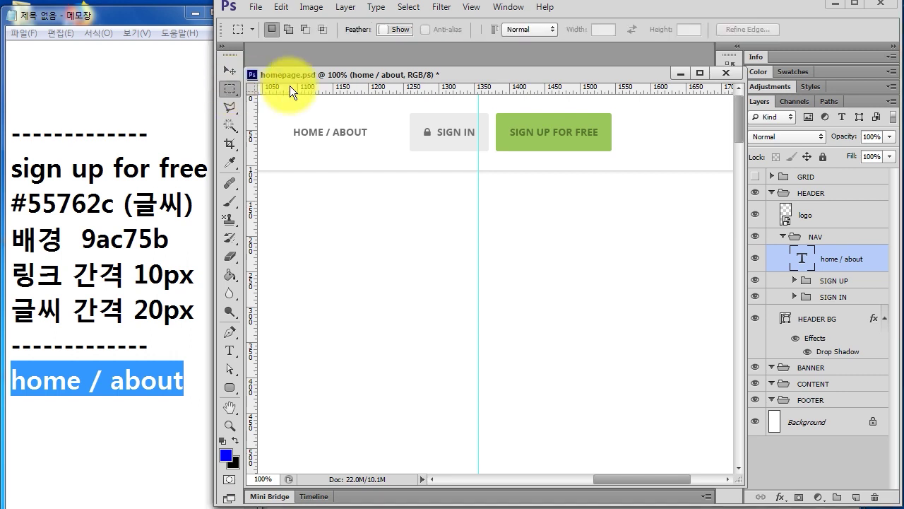
pyautogui.moveTo(409, 125); pyautogui.dragTo(370, 151)
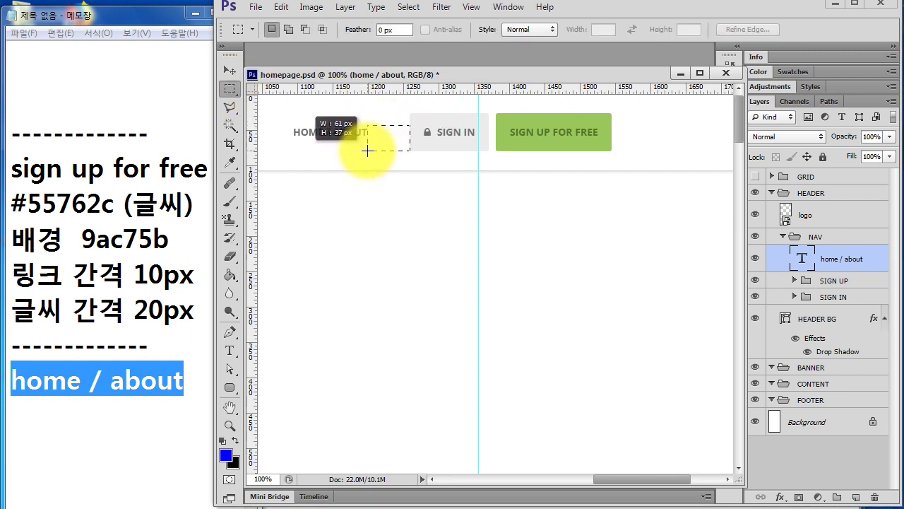
pyautogui.moveTo(370, 151); pyautogui.dragTo(368, 151)
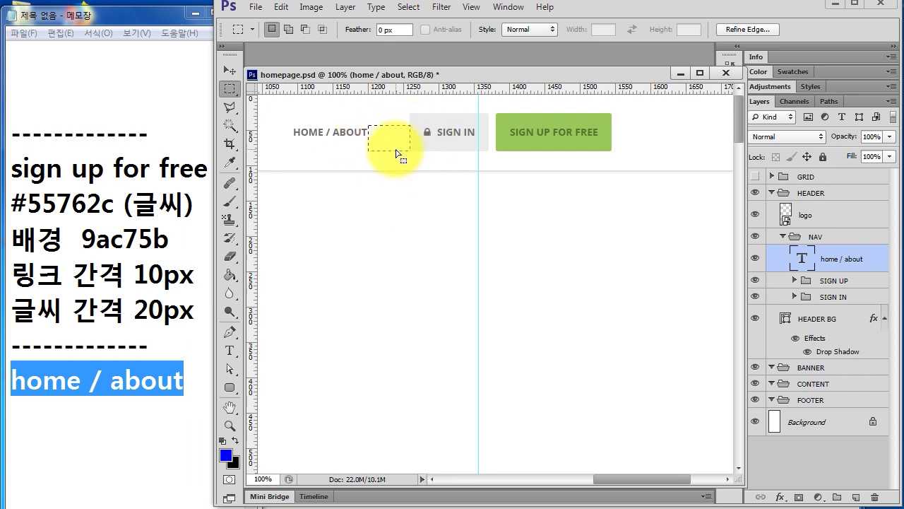
pyautogui.hotkey('ctrl', 'd')
pyautogui.press('v')
pyautogui.hotkey('ctrl', '+')
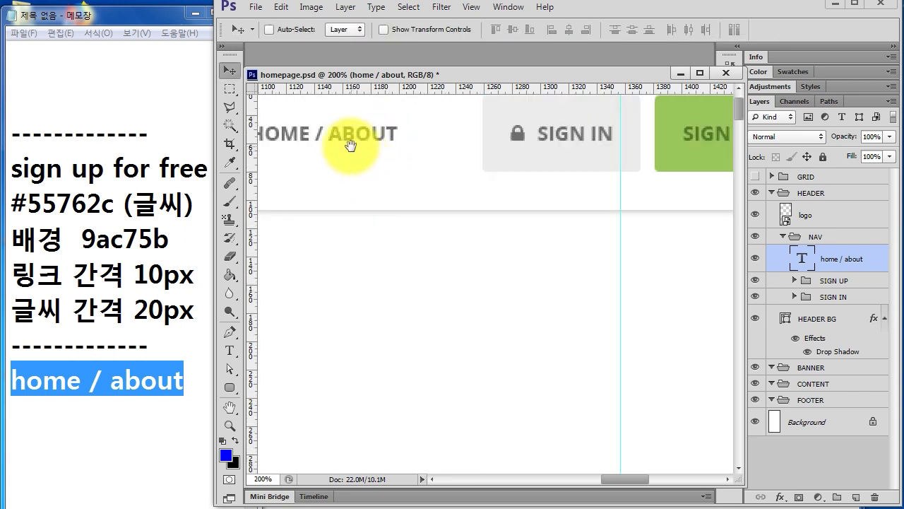
pyautogui.moveTo(347, 152); pyautogui.dragTo(535, 212)
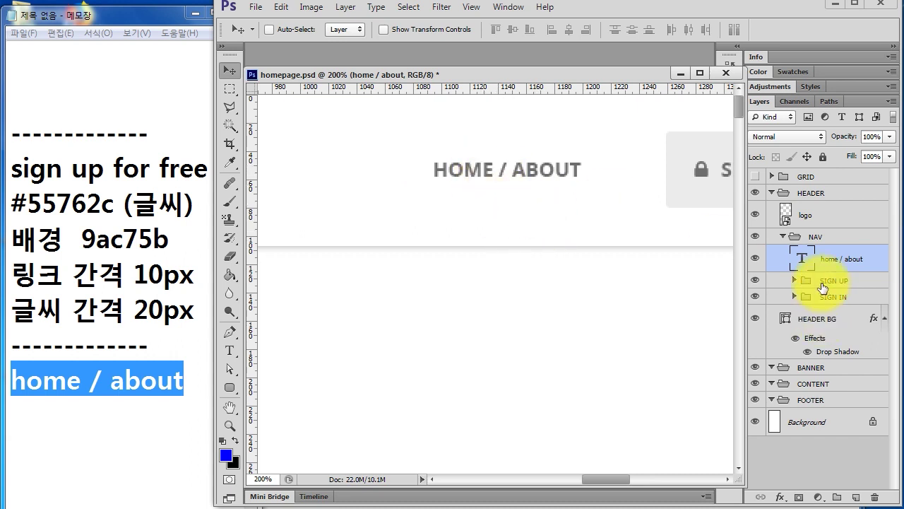
pyautogui.doubleClick(803, 259)
# - Retype the slash between HOME and ABOUT with spaces on both sides and commit
pyautogui.click(494, 170)
pyautogui.moveTo(493, 169); pyautogui.dragTo(503, 171)
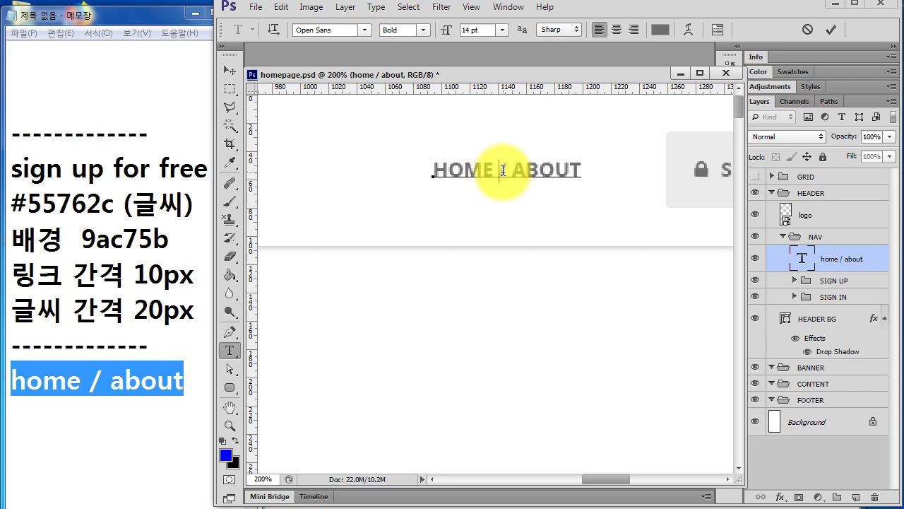
pyautogui.write('/')
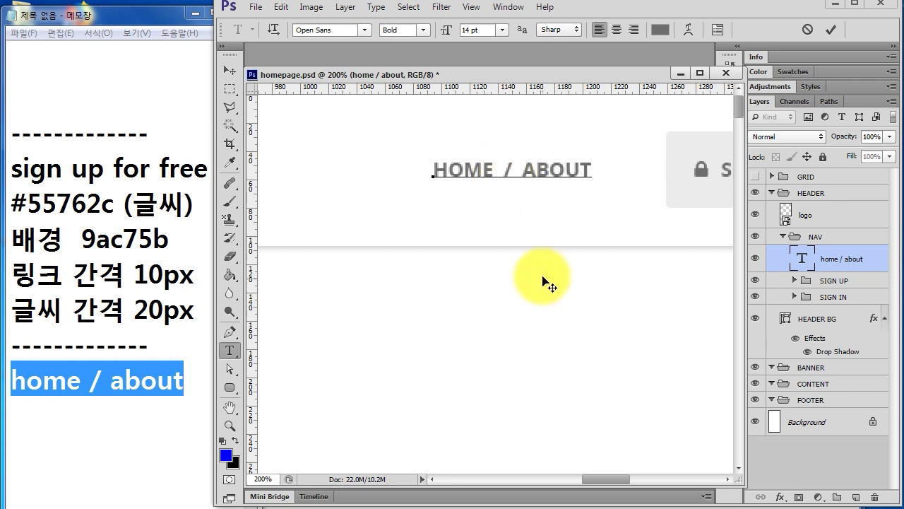
pyautogui.click(803, 256)
pyautogui.press('v')
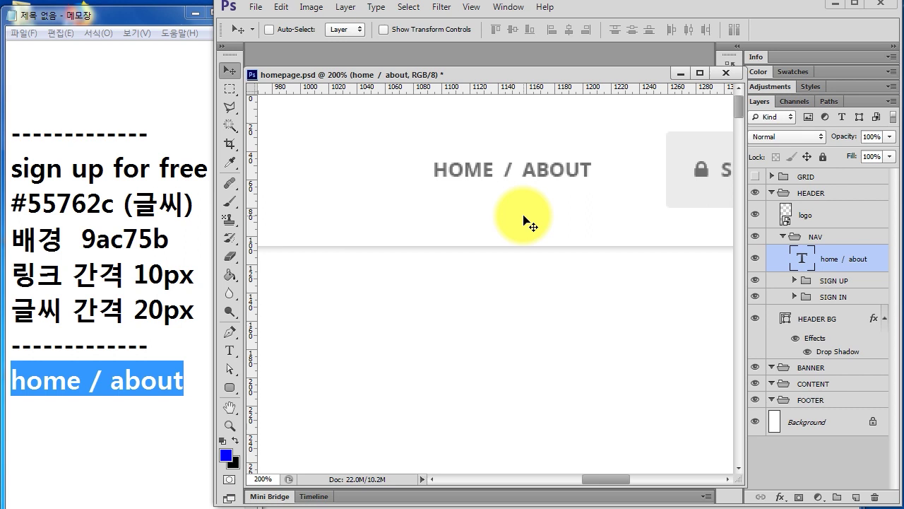
pyautogui.scroll(-3, 38, 96)
pyautogui.click(38, 96)
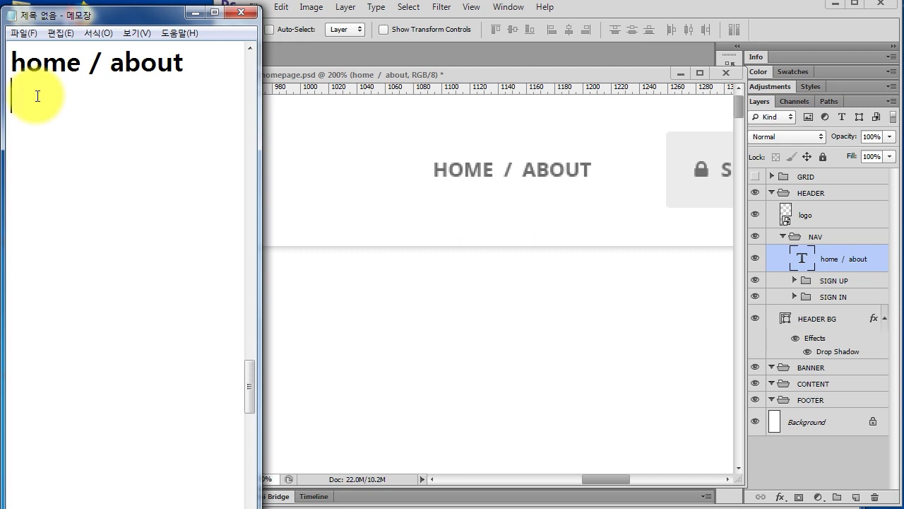
# - Type 2c2c2c and '/ a8a8a8' under the home / about line, then select 2c2c2c
pyautogui.write('2c2c12c')
pyautogui.press('BackSpace')
pyautogui.press('BackSpace')
pyautogui.press('Return')
pyautogui.write('/ ')
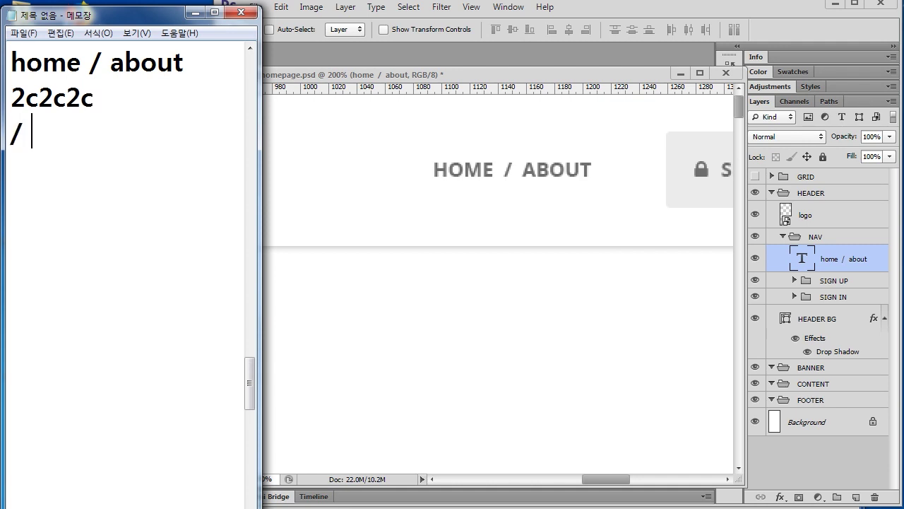
pyautogui.write('a8a8aa8')
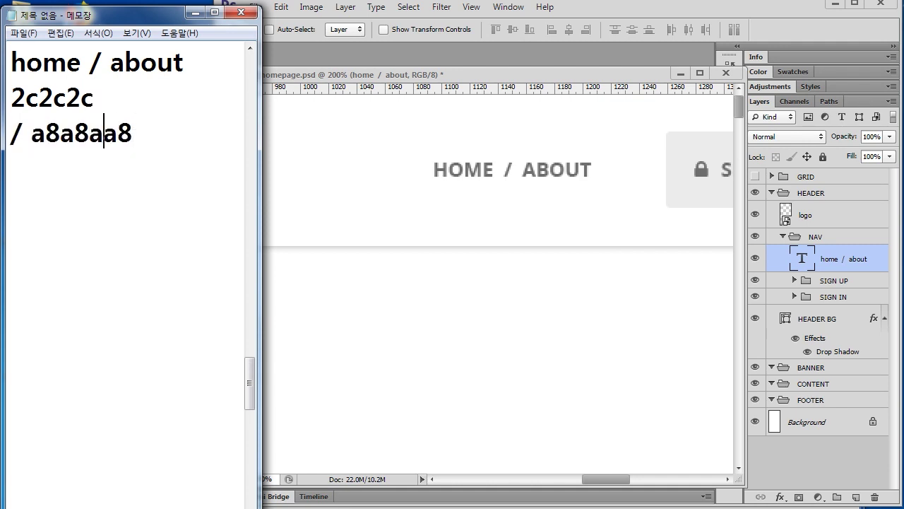
pyautogui.press('BackSpace')
pyautogui.doubleClick(51, 96)
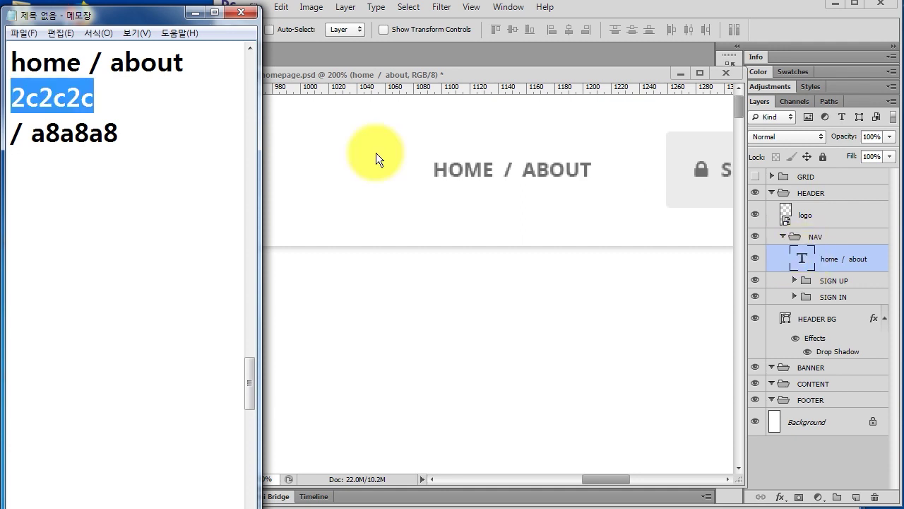
pyautogui.click(25, 136)
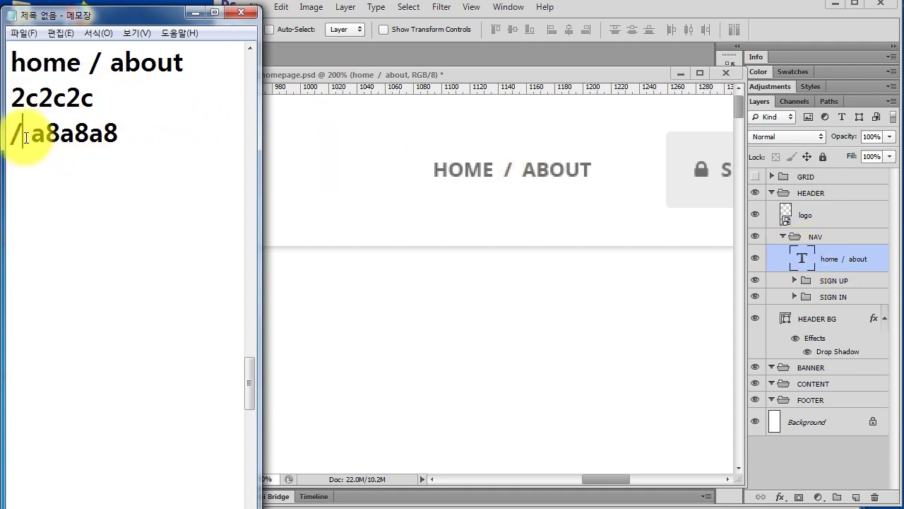
pyautogui.moveTo(95, 97); pyautogui.dragTo(10, 97)
pyautogui.hotkey('ctrl', 'c')
pyautogui.click(805, 263)
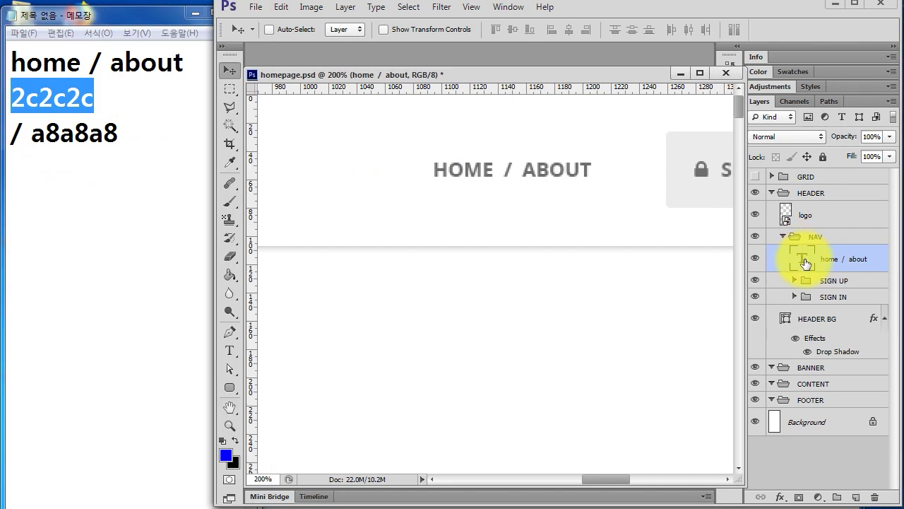
# - Colour the word HOME dark grey 2c2c2c
pyautogui.doubleClick(805, 263)
pyautogui.moveTo(496, 171); pyautogui.dragTo(393, 165)
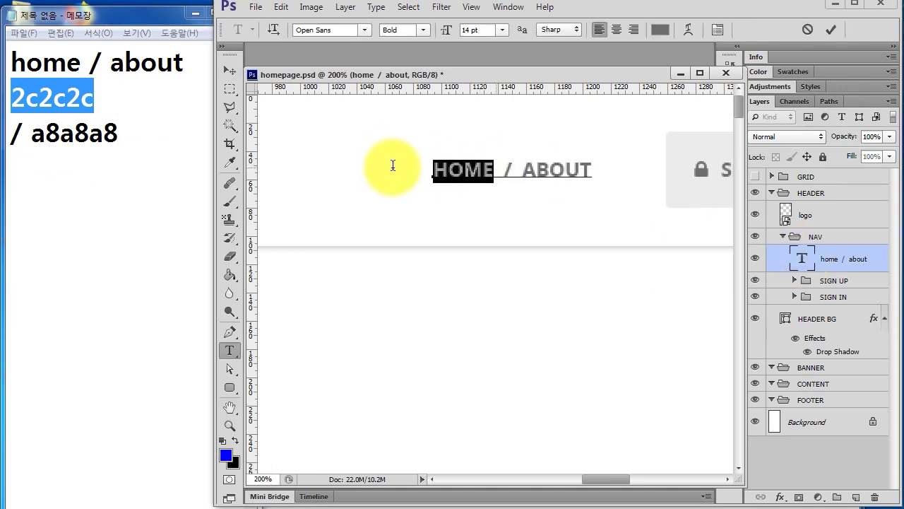
pyautogui.click(660, 29)
pyautogui.doubleClick(576, 431)
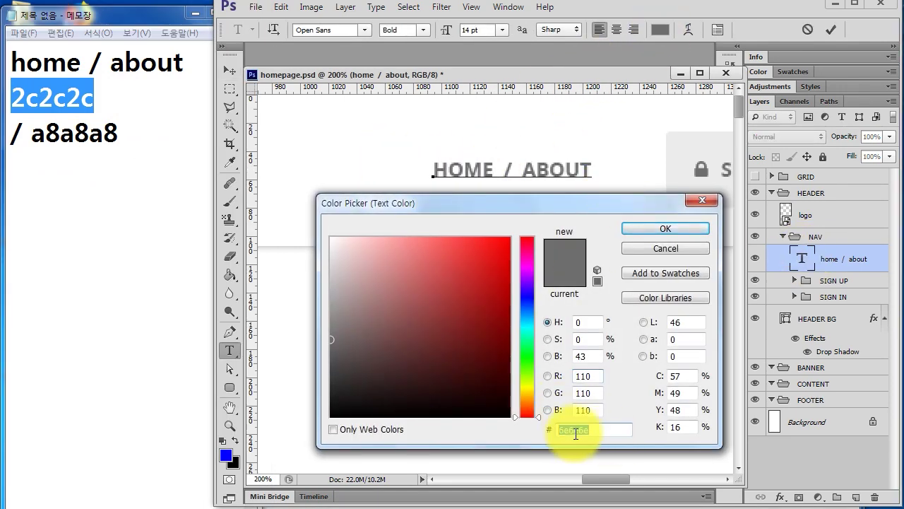
pyautogui.hotkey('ctrl', 'v')
pyautogui.click(665, 228)
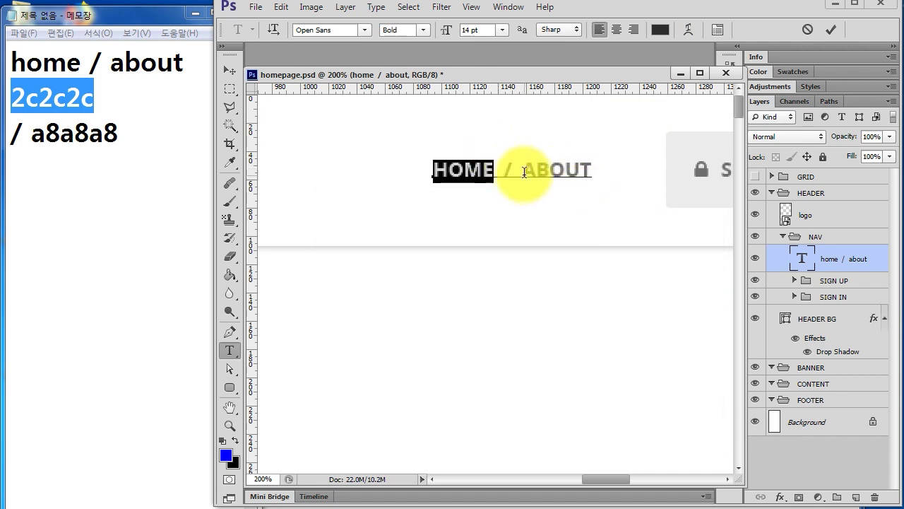
# - Colour the word ABOUT dark grey 2c2c2c and commit the text
pyautogui.moveTo(525, 170); pyautogui.dragTo(640, 176)
pyautogui.click(660, 30)
pyautogui.doubleClick(576, 429)
pyautogui.hotkey('ctrl', 'v')
pyautogui.click(673, 222)
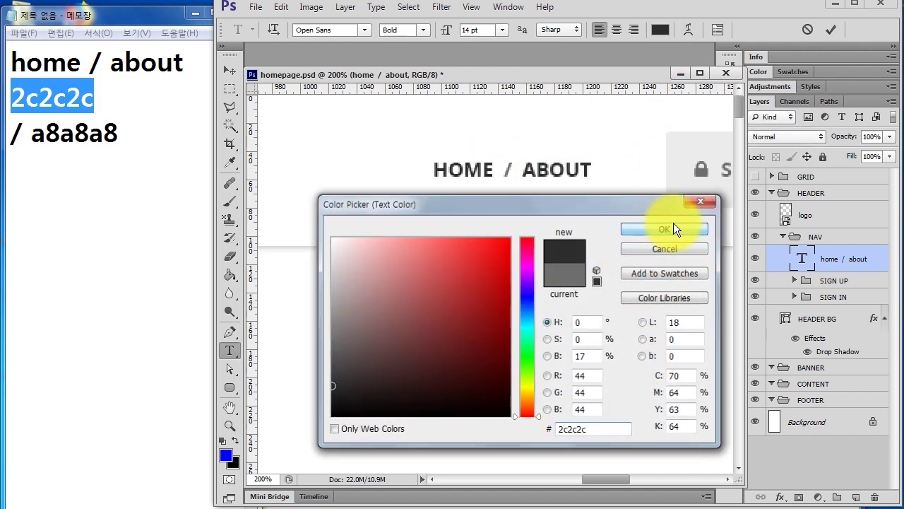
pyautogui.click(804, 259)
pyautogui.press('v')
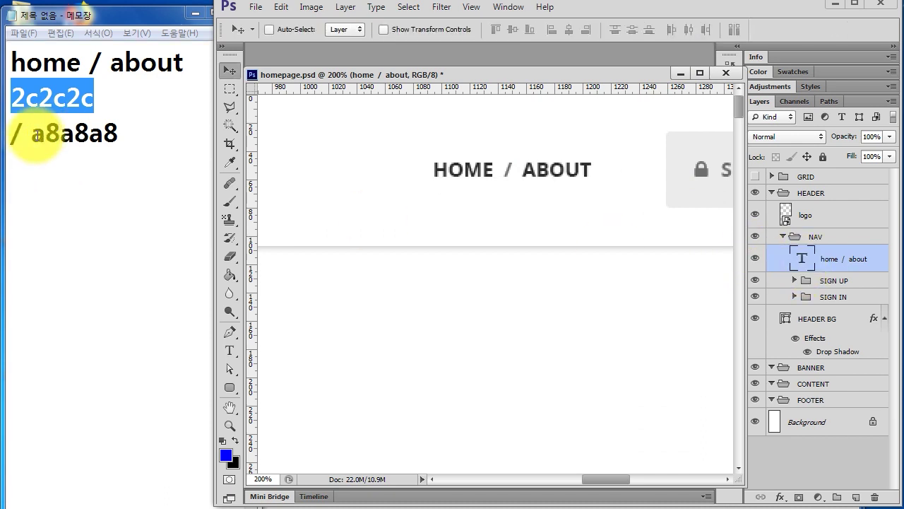
# - Colour the slash between HOME and ABOUT light grey a8a8a8, taken from the notes
pyautogui.click(16, 133)
pyautogui.moveTo(31, 133); pyautogui.dragTo(126, 132)
pyautogui.hotkey('ctrl', 'c')
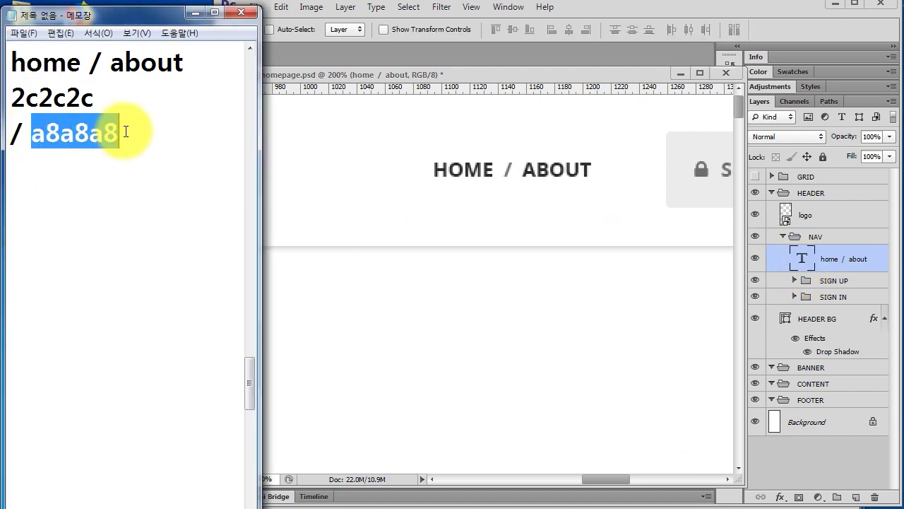
pyautogui.click(511, 169)
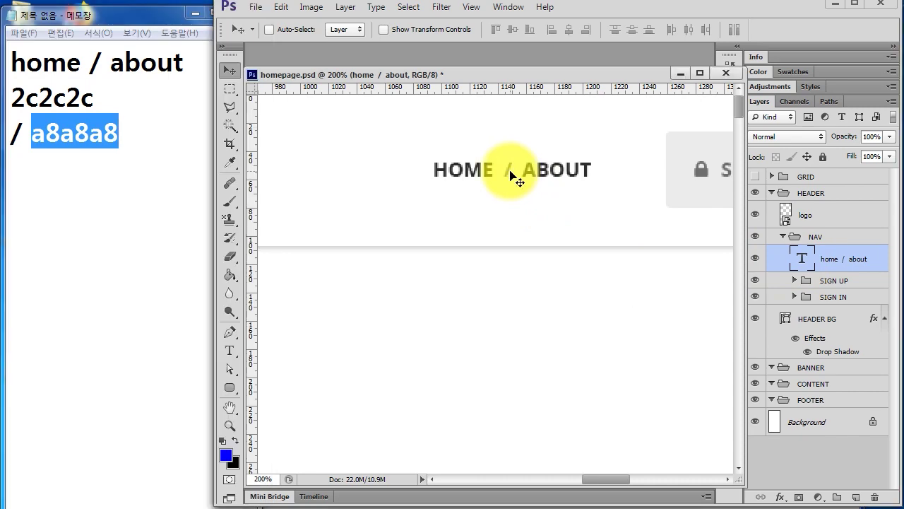
pyautogui.doubleClick(802, 258)
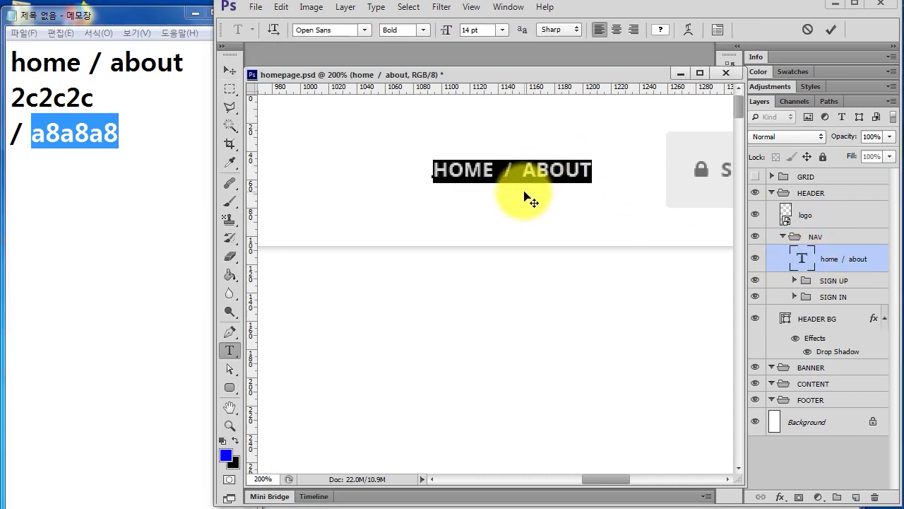
pyautogui.click(508, 170)
pyautogui.moveTo(502, 169); pyautogui.dragTo(518, 171)
pyautogui.click(660, 30)
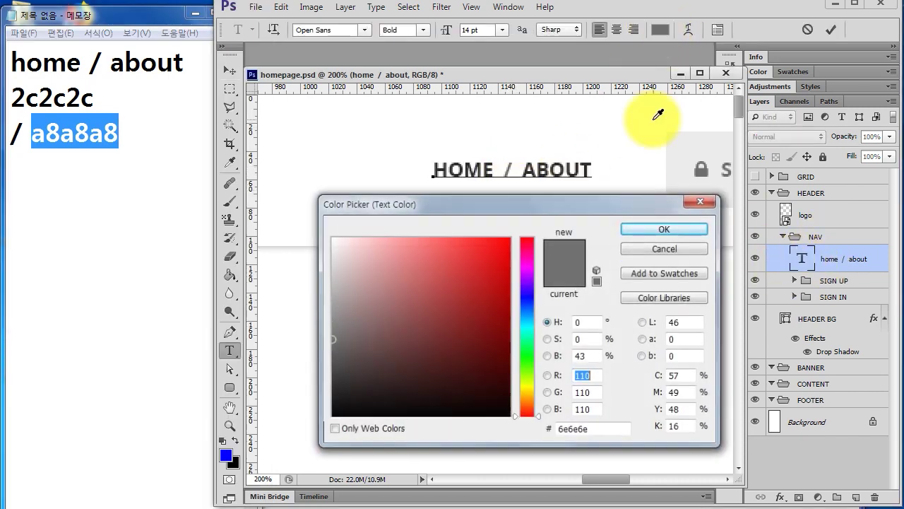
pyautogui.doubleClick(581, 429)
pyautogui.hotkey('ctrl', 'v')
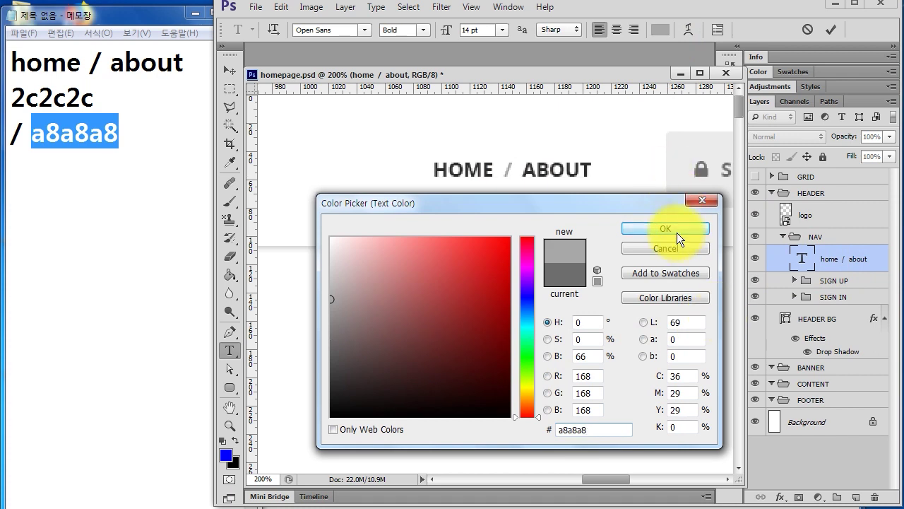
pyautogui.click(677, 230)
pyautogui.click(803, 263)
pyautogui.press('v')
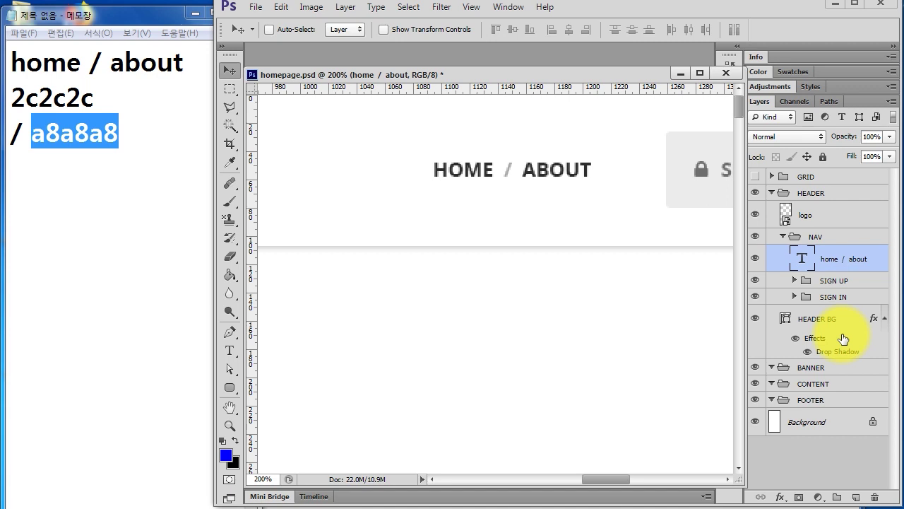
pyautogui.hotkey('ctrl', '-')
pyautogui.hotkey('ctrl', '-')
pyautogui.hotkey('ctrl', '-')
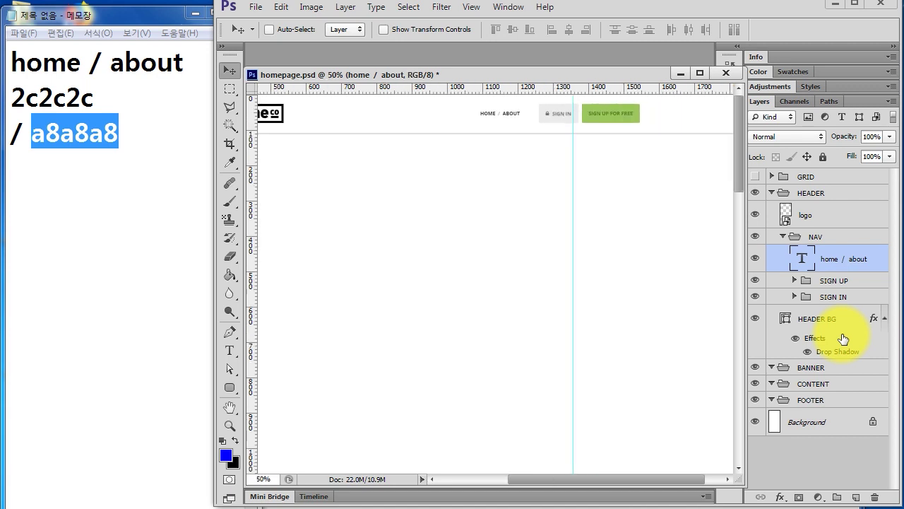
# - Pan to the acme logo, toggle the GRID columns to check alignment, then view Homepage.jpg
pyautogui.moveTo(444, 212)
pyautogui.mouseDown()
pyautogui.moveTo(530, 239)
pyautogui.moveTo(505, 244)
pyautogui.mouseUp()
pyautogui.hotkey('alt', '.')
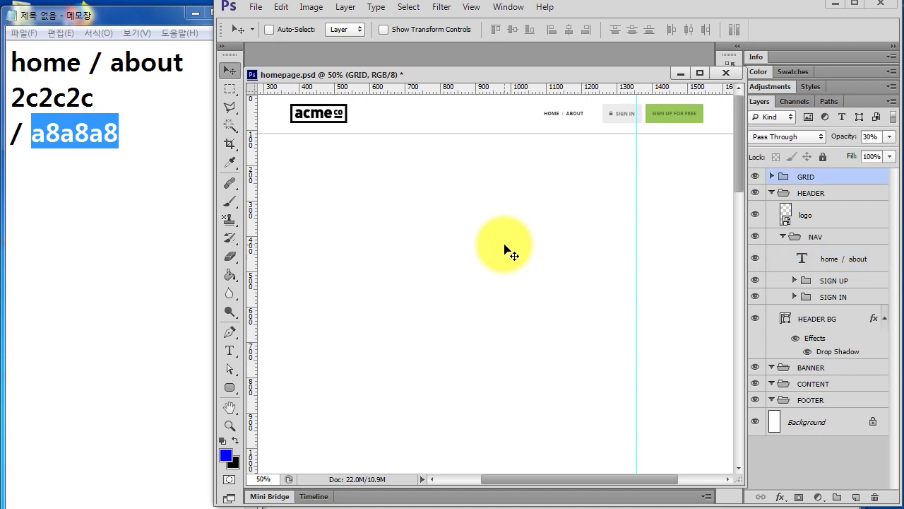
pyautogui.hotkey('ctrl', ',')
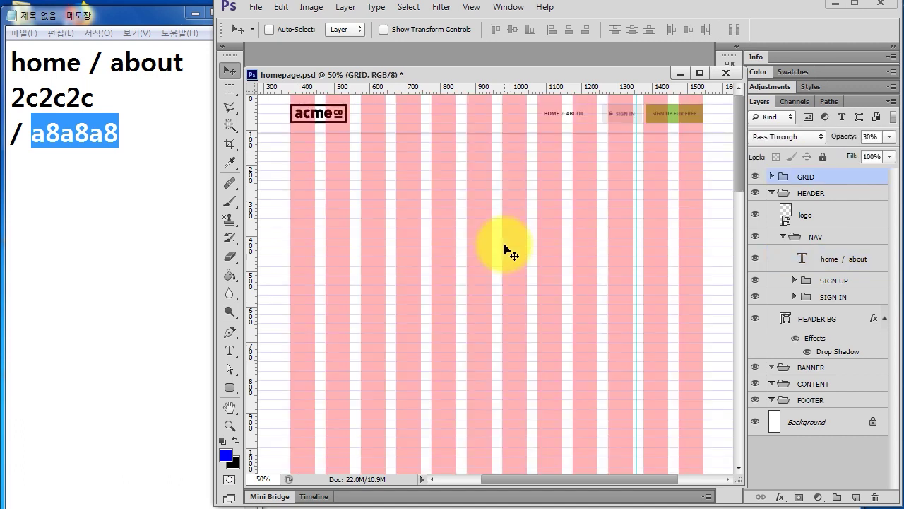
pyautogui.hotkey('ctrl', ',')
pyautogui.hotkey('ctrl', ',')
pyautogui.hotkey('ctrl', ',')
pyautogui.hotkey('ctrl', ',')
pyautogui.hotkey('ctrl', ',')
pyautogui.hotkey('ctrl', ',')
pyautogui.hotkey('ctrl', ',')
pyautogui.hotkey('alt', 'Tab')
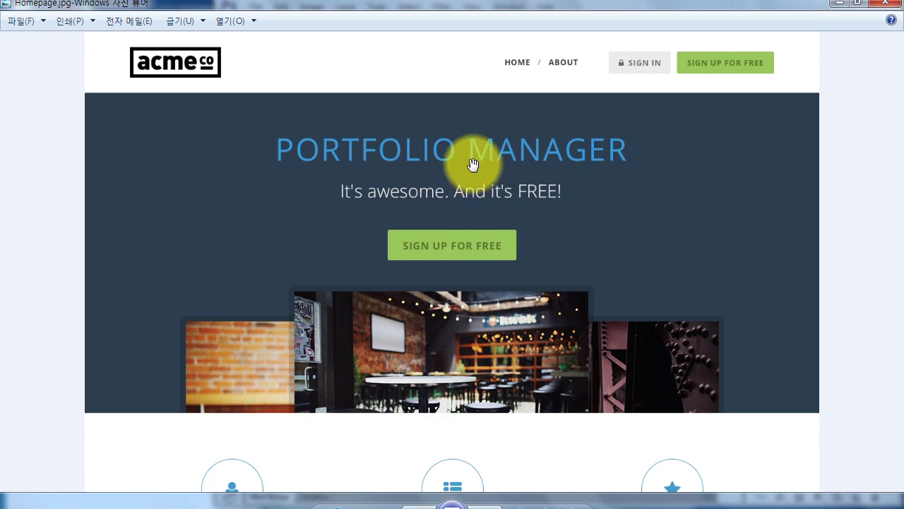
# - Mark the mockup's acme logo, PORTFOLIO MANAGER heading, banner photos and dark banner area with K-Screen Pen
pyautogui.press('F12')
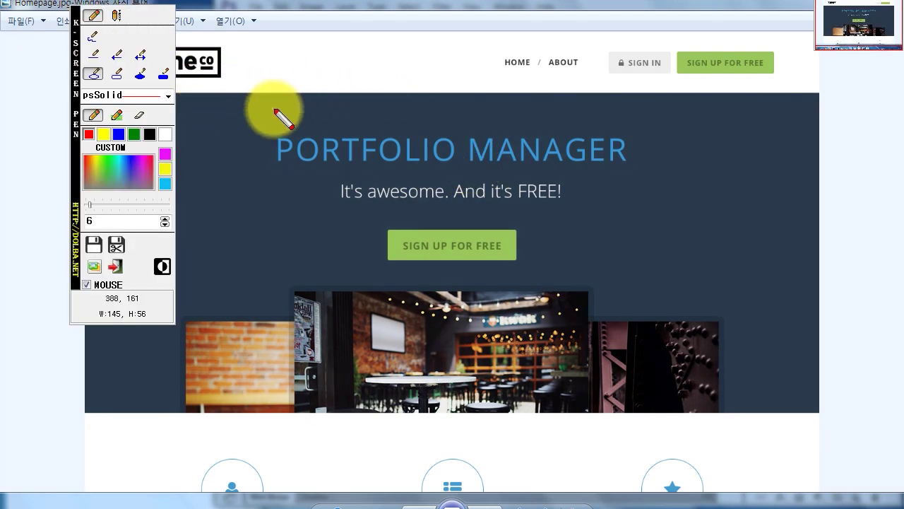
pyautogui.moveTo(203, 78); pyautogui.dragTo(228, 93)
pyautogui.moveTo(313, 95); pyautogui.dragTo(403, 140)
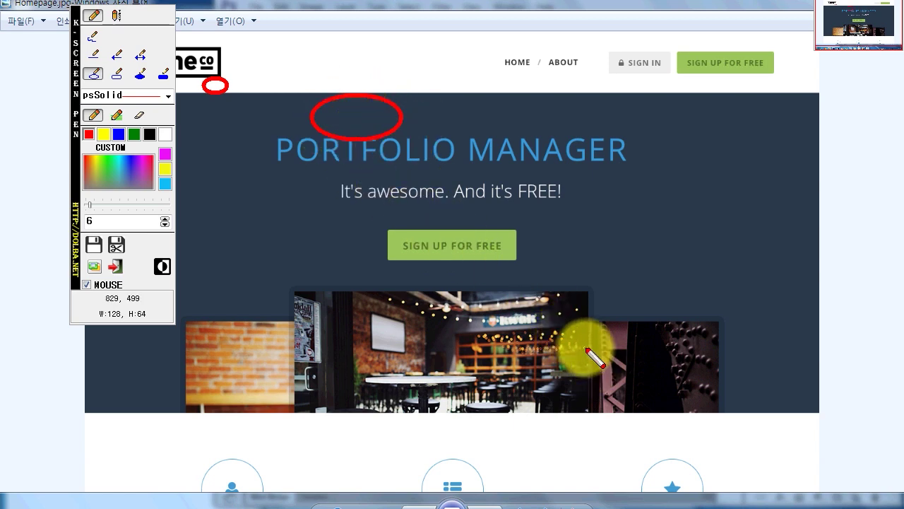
pyautogui.moveTo(257, 299); pyautogui.dragTo(611, 423)
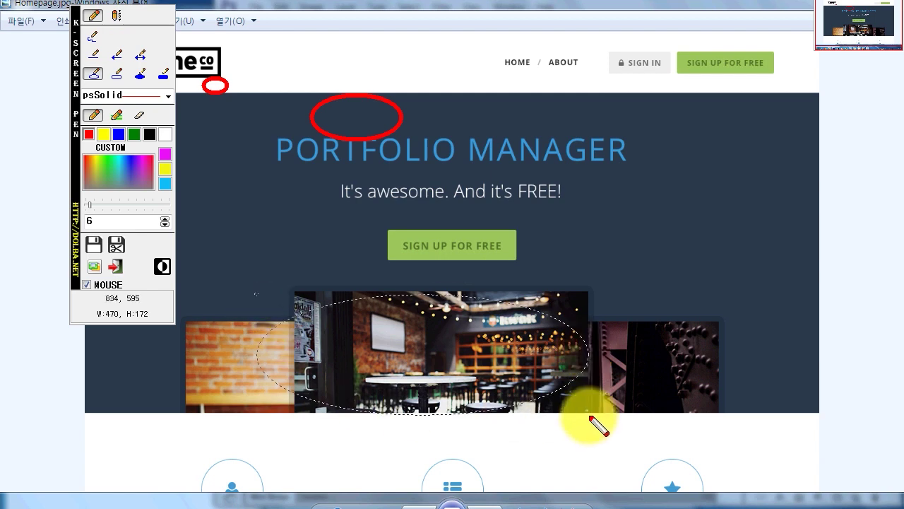
pyautogui.moveTo(200, 404); pyautogui.dragTo(672, 432)
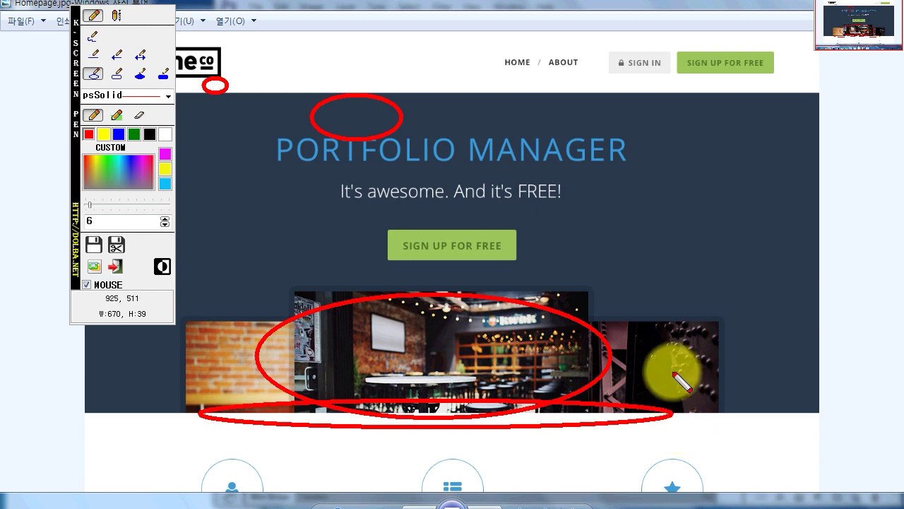
pyautogui.moveTo(581, 280); pyautogui.dragTo(614, 315)
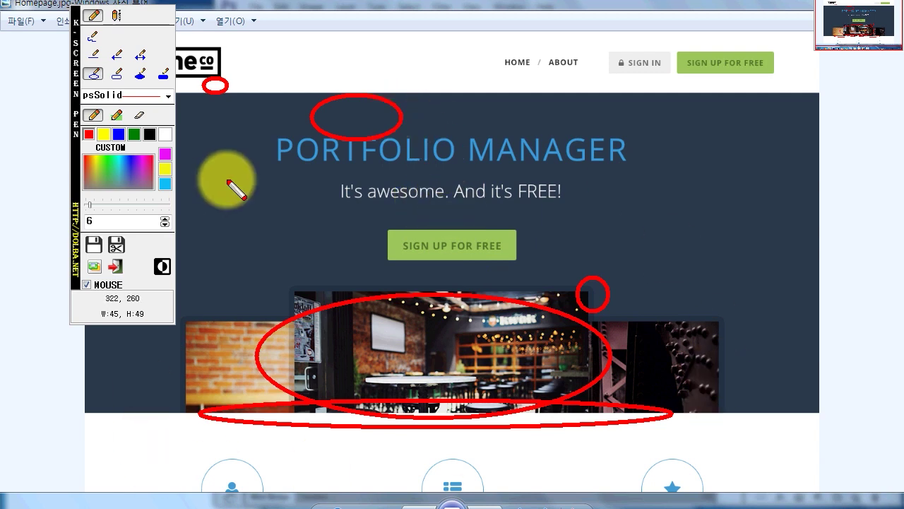
pyautogui.click(118, 72)
pyautogui.moveTo(86, 95)
pyautogui.mouseDown()
pyautogui.moveTo(835, 423)
pyautogui.moveTo(823, 415)
pyautogui.mouseUp()
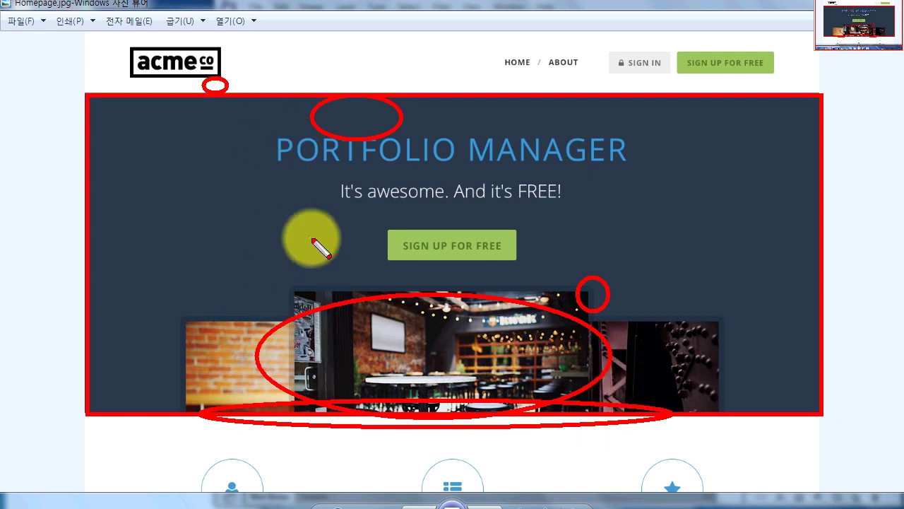
# - Clear the marks and note '566px' and colour '#2d3e4' at the end of Notepad
pyautogui.press('Escape')
pyautogui.hotkey('alt', 'Tab')
pyautogui.hotkey('ctrl', 'End')
pyautogui.write('566px ')
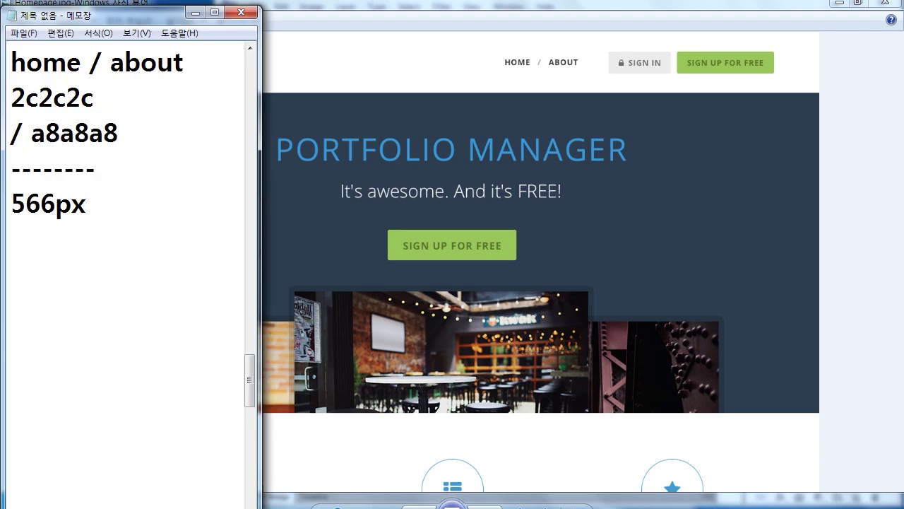
pyautogui.write('#2d3e4f')
# - Add a 're' note line, then collapse the HEADER group and select BANNER in Photoshop
pyautogui.press('Return')
pyautogui.write('rec')
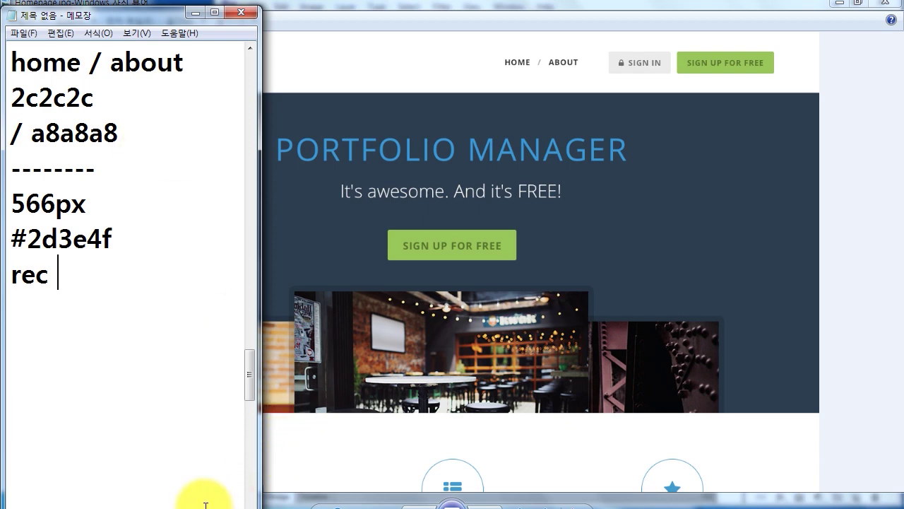
pyautogui.click(276, 452)
pyautogui.click(816, 236)
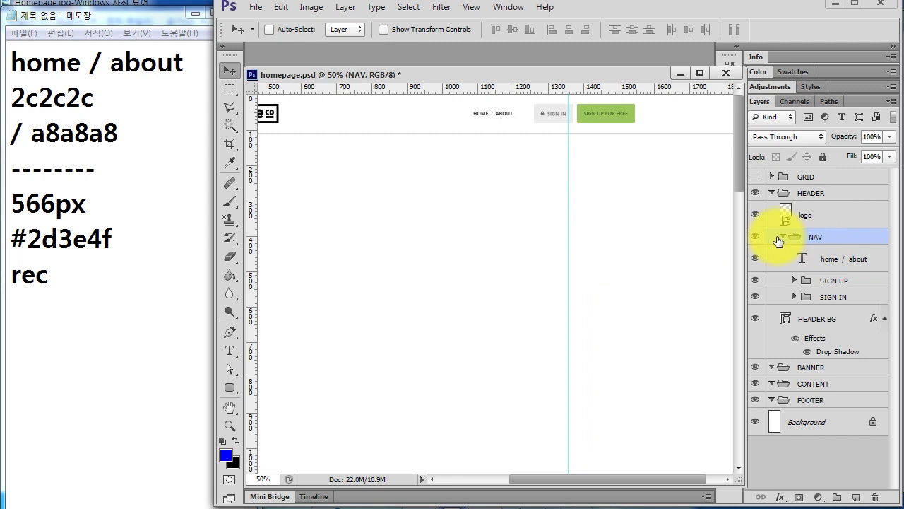
pyautogui.click(818, 198)
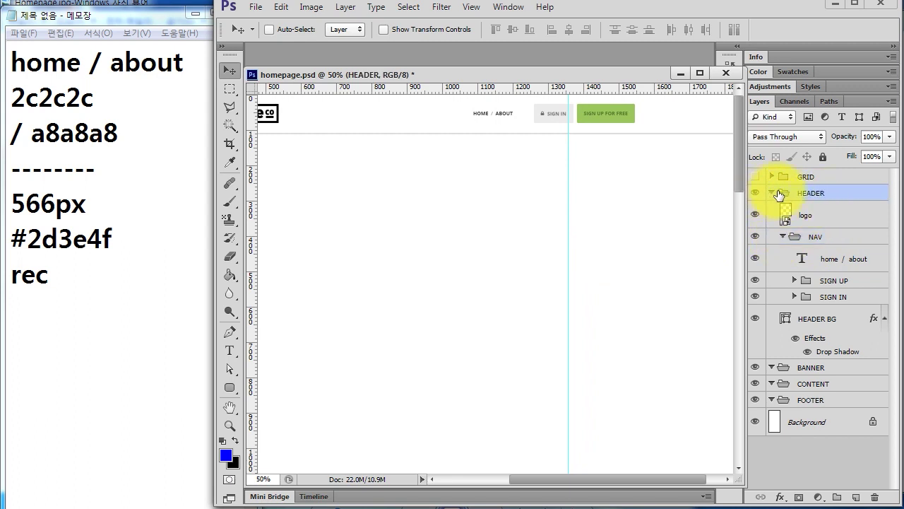
pyautogui.click(772, 193)
pyautogui.click(773, 191)
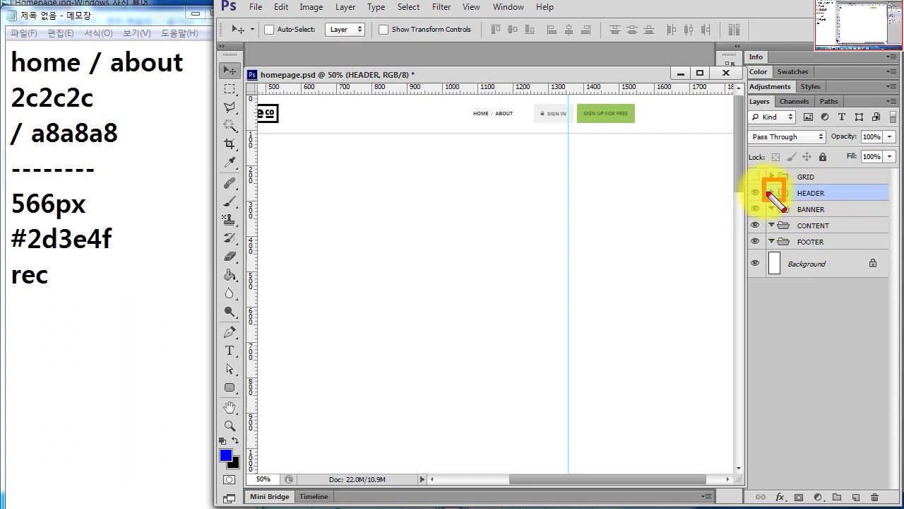
pyautogui.click(819, 210)
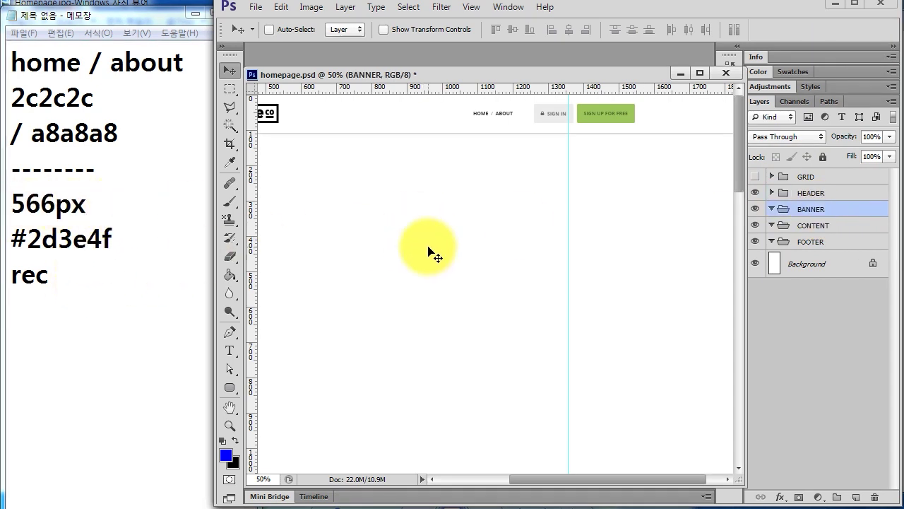
# - Change the banner size note in Notepad to 1920*566px
pyautogui.click(74, 277)
pyautogui.press('Up')
pyautogui.press('Home')
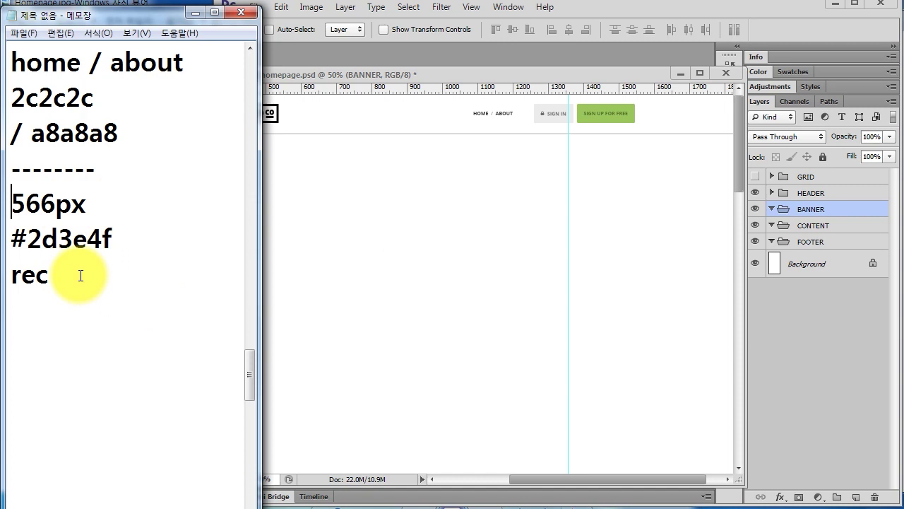
pyautogui.write('1902')
pyautogui.press('BackSpace')
pyautogui.press('BackSpace')
pyautogui.write('2')
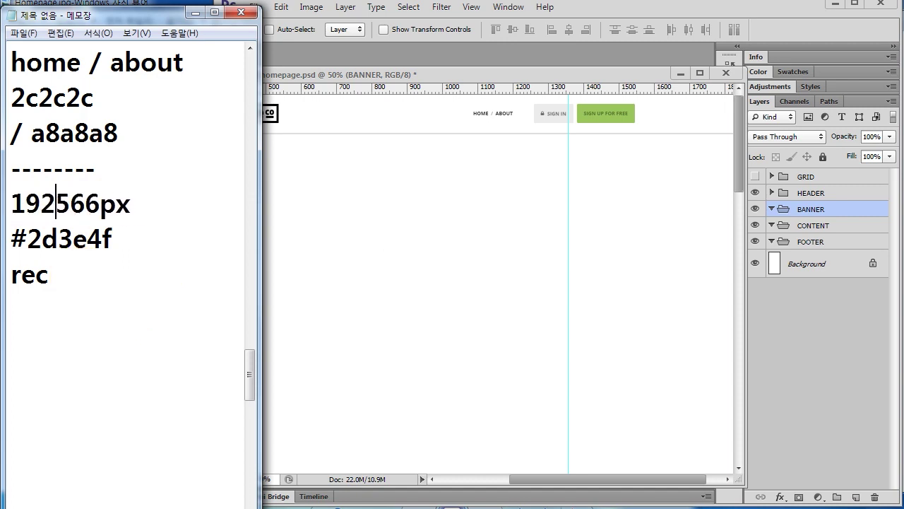
pyautogui.write('0*')
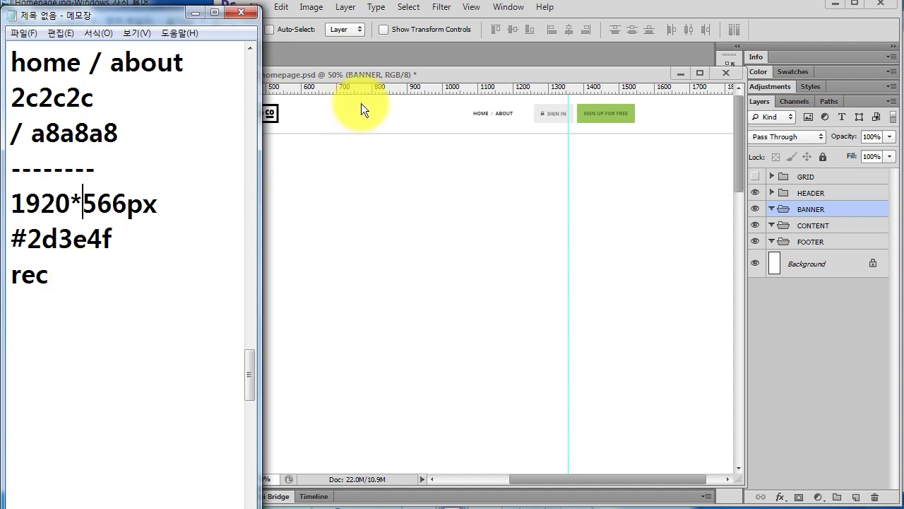
pyautogui.click(376, 75)
pyautogui.click(231, 387)
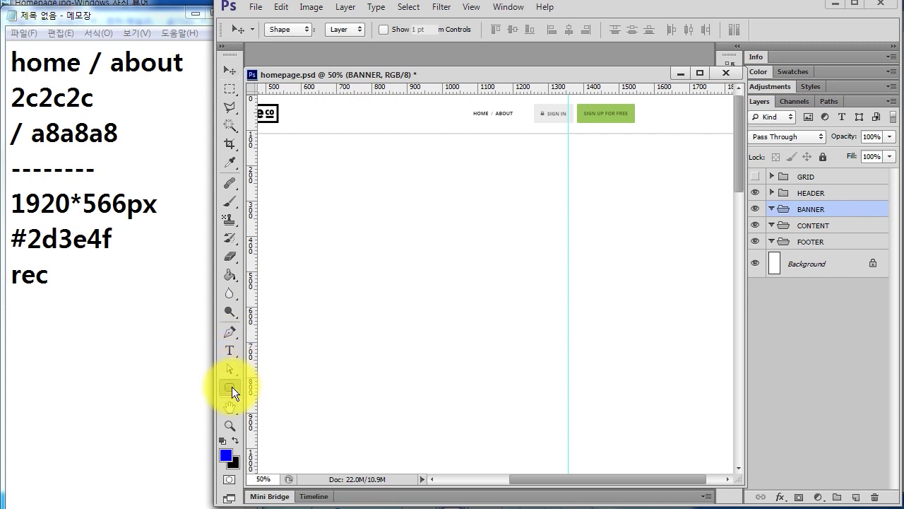
# - Create a 1920 × 566 px rectangle with the Rectangle Tool
pyautogui.moveTo(232, 386); pyautogui.dragTo(297, 381)
pyautogui.click(400, 240)
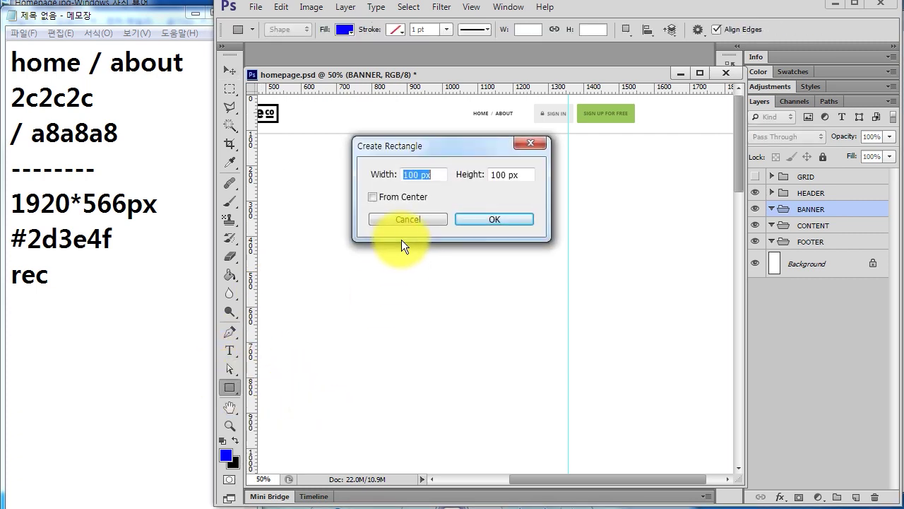
pyautogui.write('1920')
pyautogui.press('Tab')
pyautogui.write('5')
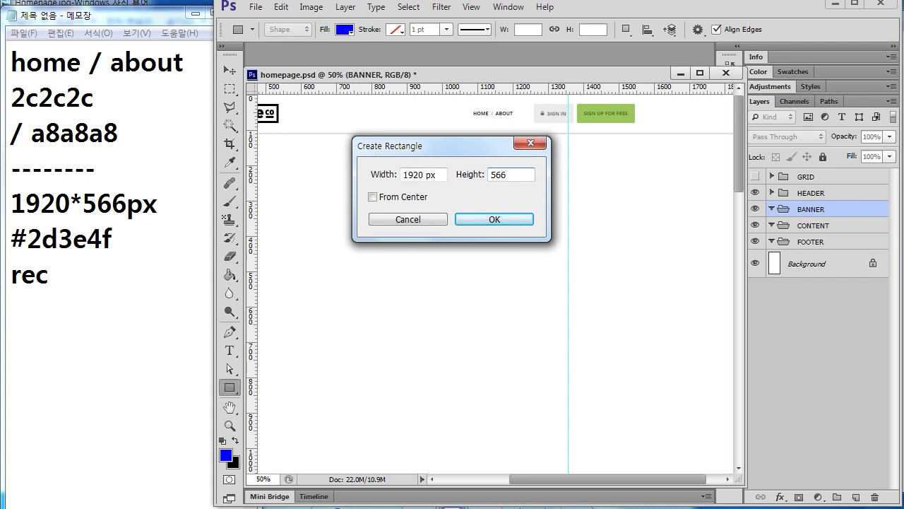
pyautogui.press('Return')
# - Align Rectangle 1 across the canvas width and move it up directly beneath the header
pyautogui.hotkey('ctrl', '-')
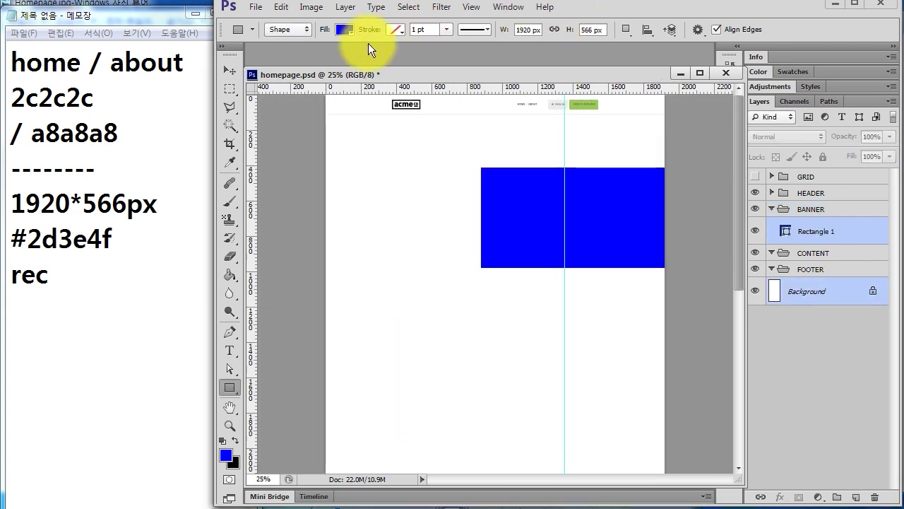
pyautogui.click(231, 71)
pyautogui.click(569, 31)
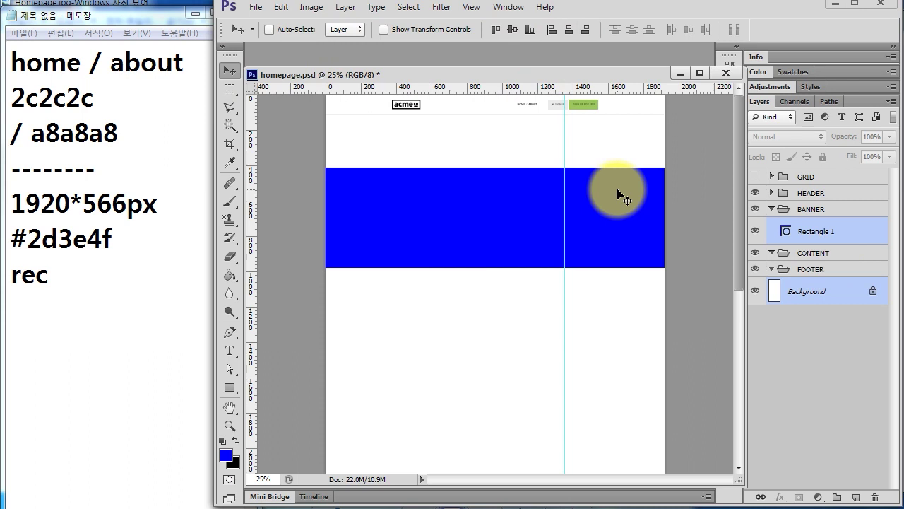
pyautogui.click(838, 235)
pyautogui.moveTo(406, 221); pyautogui.dragTo(421, 166)
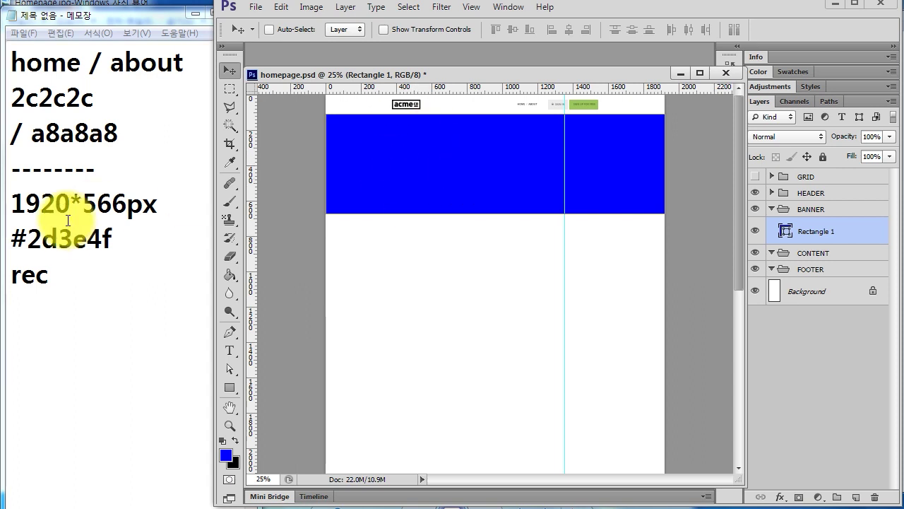
pyautogui.moveTo(27, 239); pyautogui.dragTo(157, 238)
pyautogui.hotkey('ctrl', 'c')
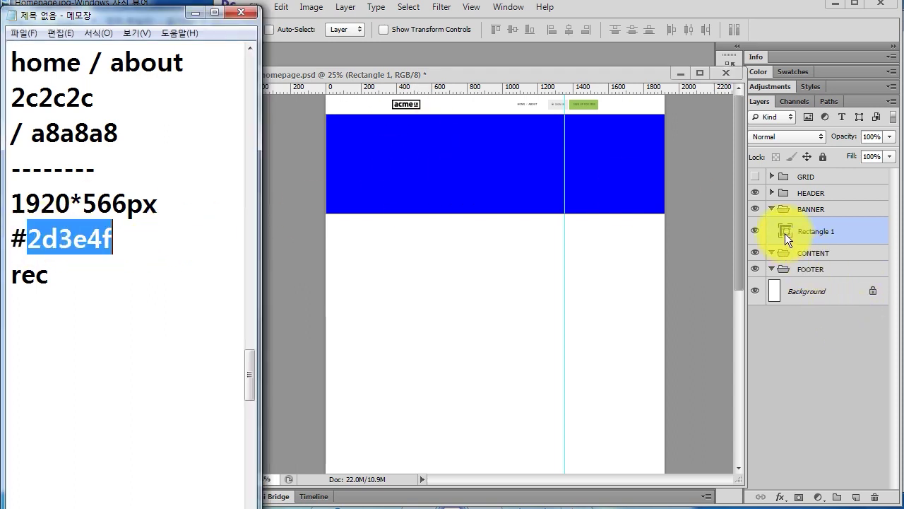
# - Fill Rectangle 1 with #2d3e4f and add a 'banner bg' line to the notes
pyautogui.doubleClick(785, 233)
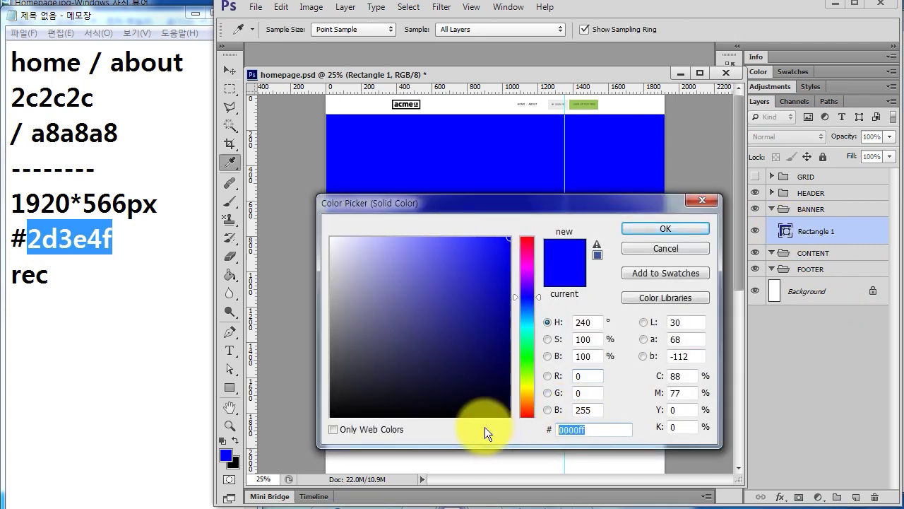
pyautogui.hotkey('ctrl', 'v')
pyautogui.click(656, 226)
pyautogui.click(108, 285)
pyautogui.press('Return')
pyautogui.write('banner bg')
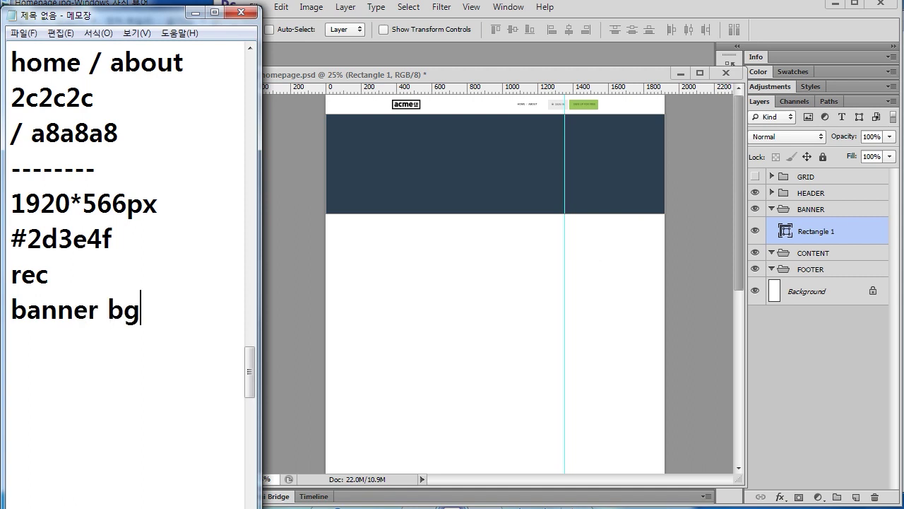
# - Rename the rectangle layer to BANNER BG and zoom the canvas to 50%
pyautogui.click(826, 225)
pyautogui.doubleClick(818, 230)
pyautogui.write('BANNER BG')
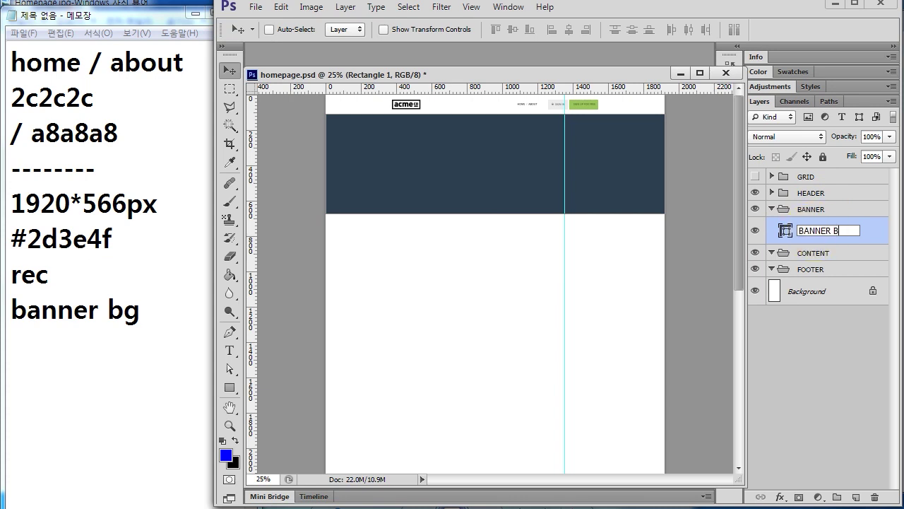
pyautogui.press('Return')
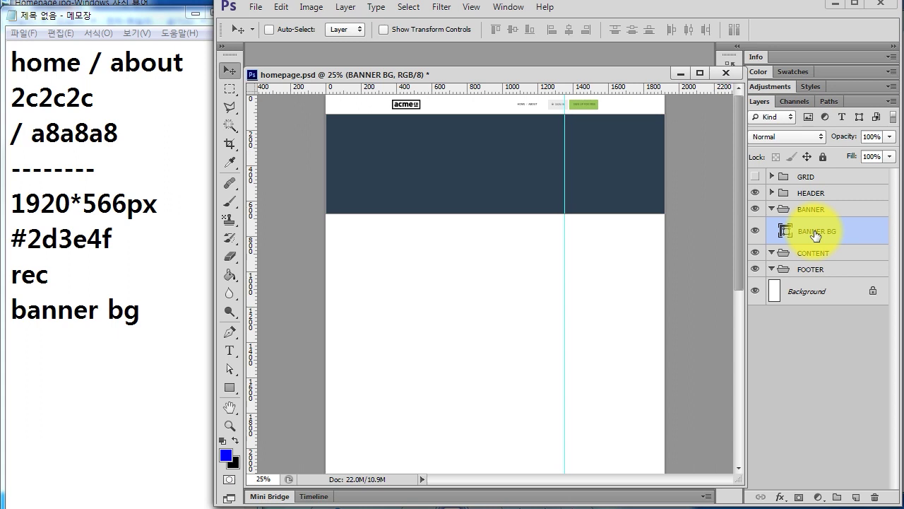
pyautogui.hotkey('ctrl', '+')
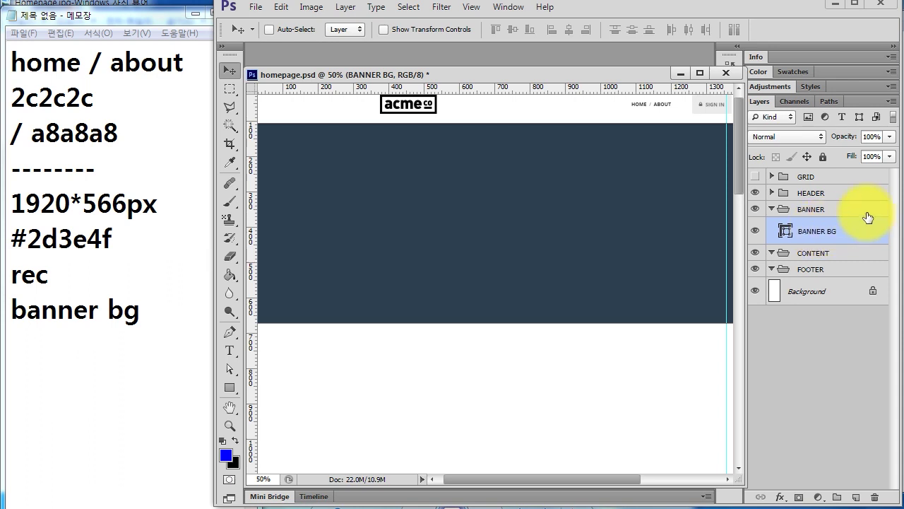
pyautogui.hotkey('ctrl', 'o')
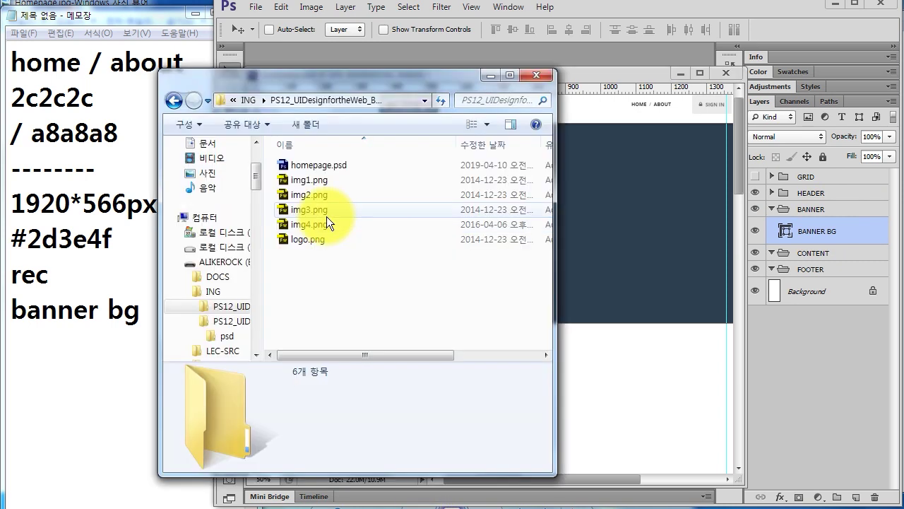
# - Preview img1–img4 in the project folder and select img1 through img3
pyautogui.click(314, 179)
pyautogui.click(314, 195)
pyautogui.click(316, 211)
pyautogui.click(316, 223)
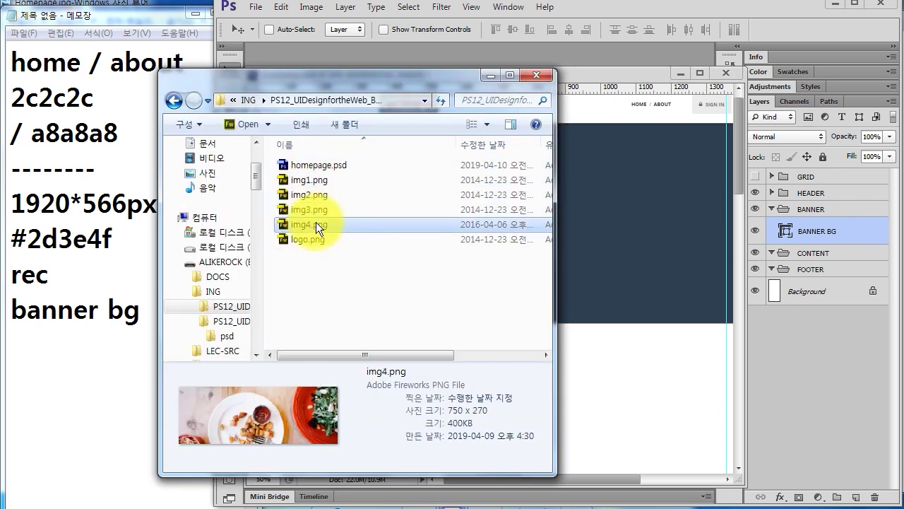
pyautogui.click(316, 180)
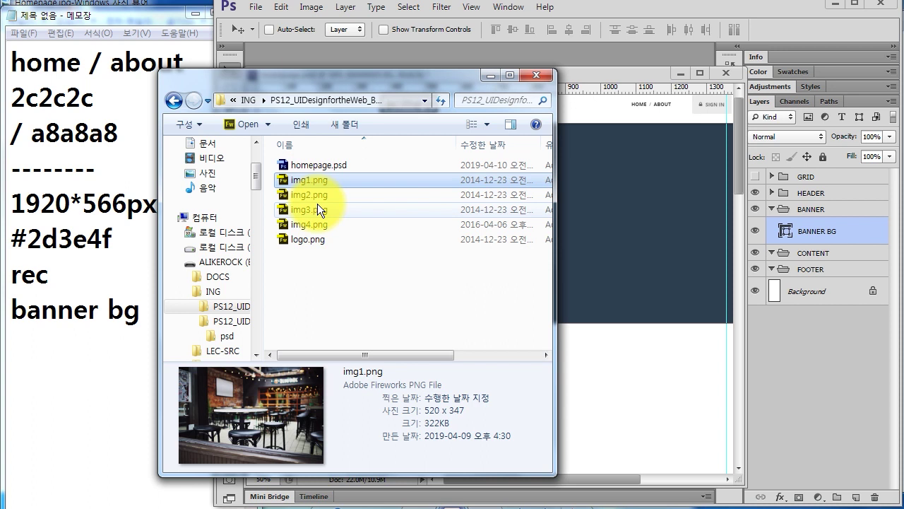
pyautogui.keyDown('shift'); pyautogui.click(319, 209); pyautogui.keyUp('shift')
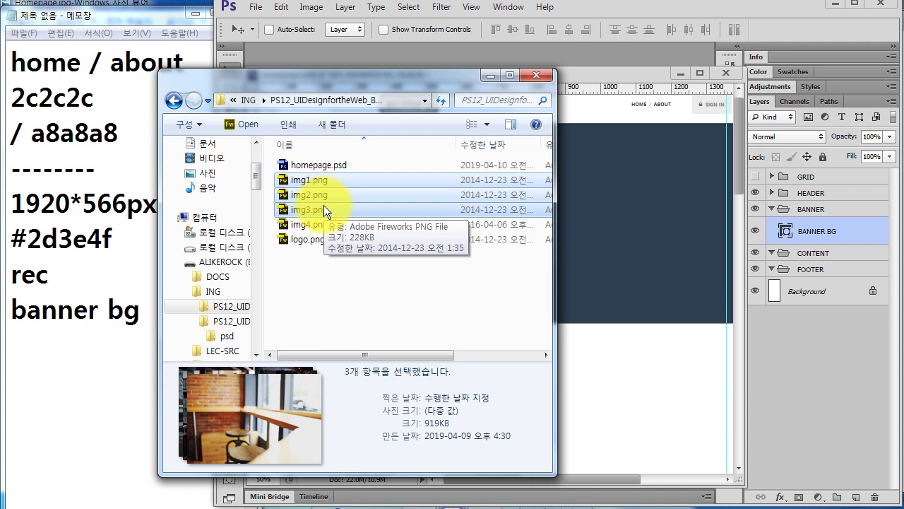
# - Place img1–img3 into the BANNER group and bring back the Homepage.jpg reference
pyautogui.moveTo(324, 205); pyautogui.dragTo(607, 242)
pyautogui.press('Return')
pyautogui.press('Return')
pyautogui.press('Return')
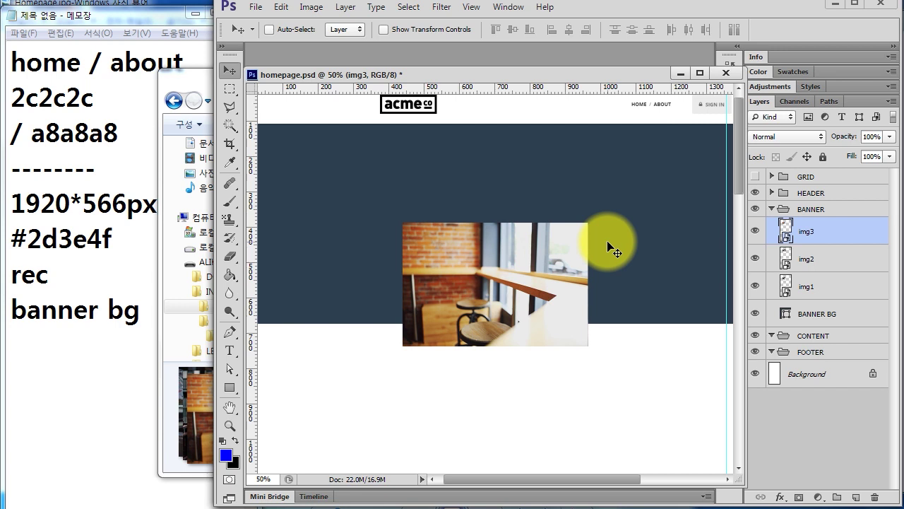
pyautogui.click(513, 479)
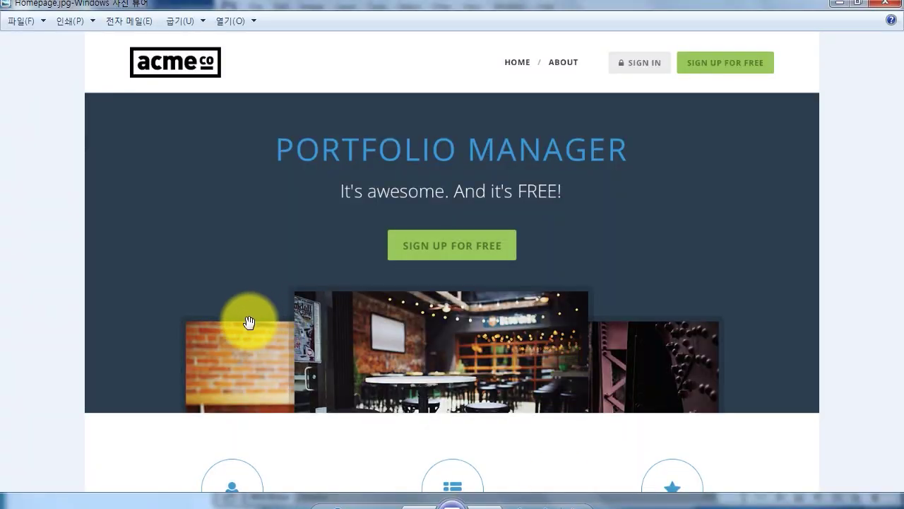
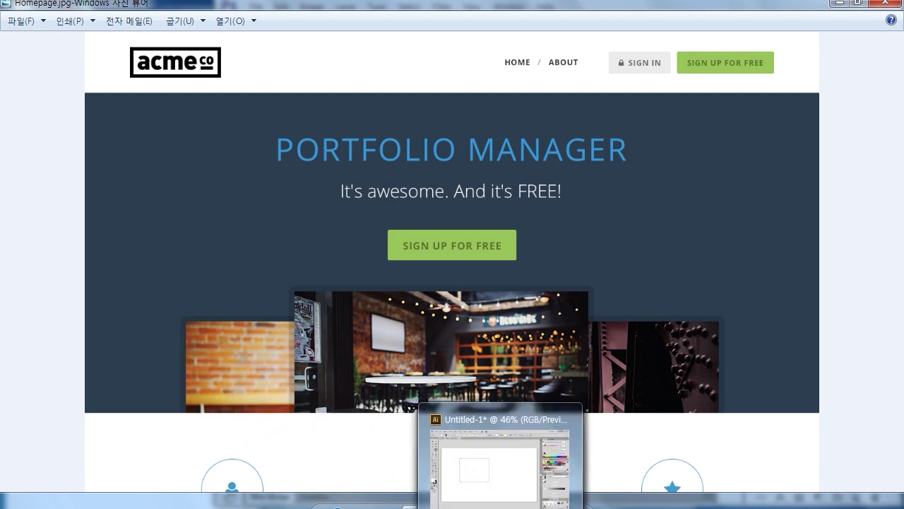
# - Show the layout grid and nudge the three selected banner photos right, down, then up about 30 px
pyautogui.click(281, 449)
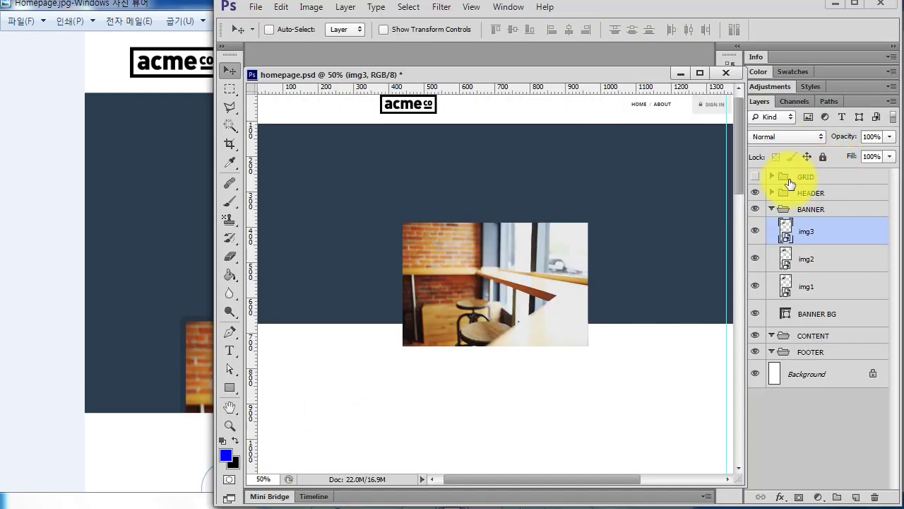
pyautogui.click(755, 176)
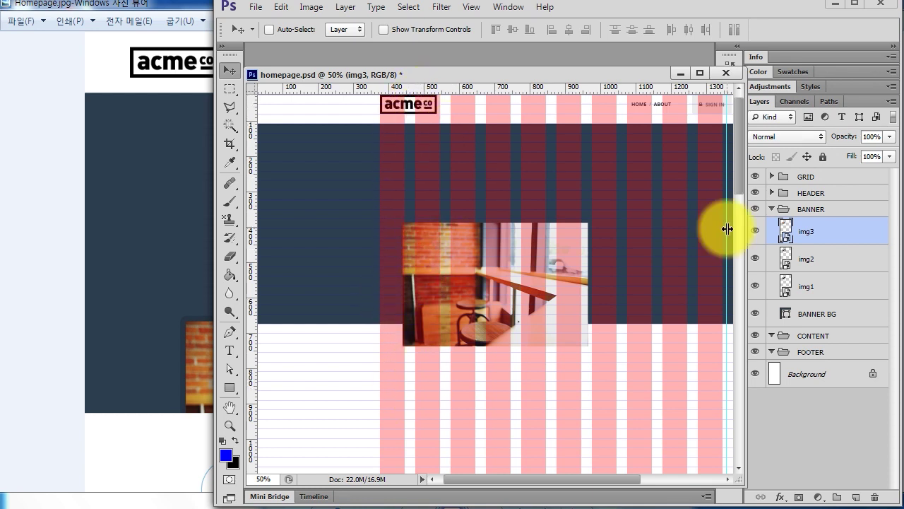
pyautogui.keyDown('shift'); pyautogui.click(821, 286); pyautogui.keyUp('shift')
pyautogui.press('Right')
pyautogui.press('Right')
pyautogui.press('Right')
pyautogui.press('Right')
pyautogui.press('Right')
pyautogui.press('Right')
pyautogui.press('Right')
pyautogui.press('Right')
pyautogui.press('Right')
pyautogui.press('Right')
pyautogui.press('Right')
pyautogui.press('Right')
pyautogui.press('Right')
pyautogui.press('Right')
pyautogui.press('Right')
pyautogui.press('Right')
pyautogui.press('Right')
pyautogui.press('Right')
pyautogui.press('Down')
pyautogui.press('Down')
pyautogui.press('Down')
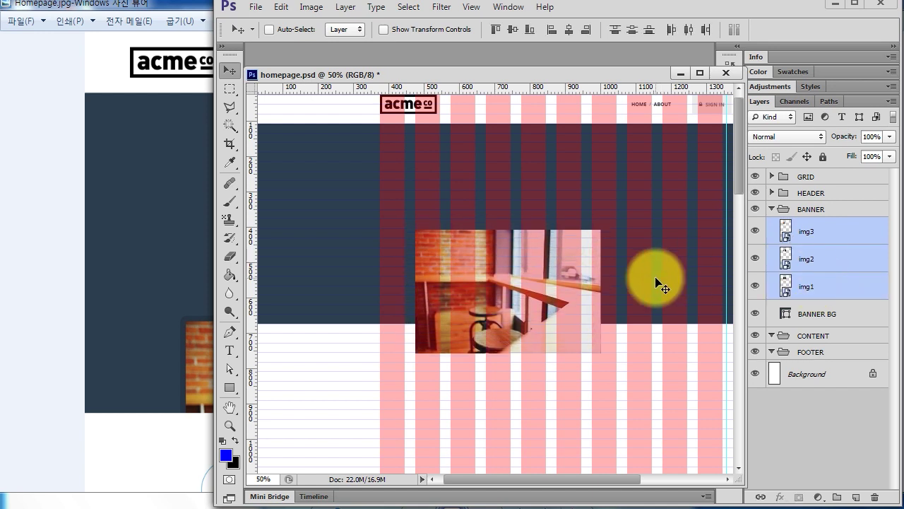
pyautogui.press('Down')
pyautogui.press('Down')
pyautogui.press('Down')
pyautogui.press('Down')
pyautogui.press('Down')
pyautogui.press('Down')
pyautogui.press('Down')
pyautogui.press('Down')
pyautogui.press('Down')
pyautogui.press('Down')
pyautogui.press('Down')
pyautogui.press('Down')
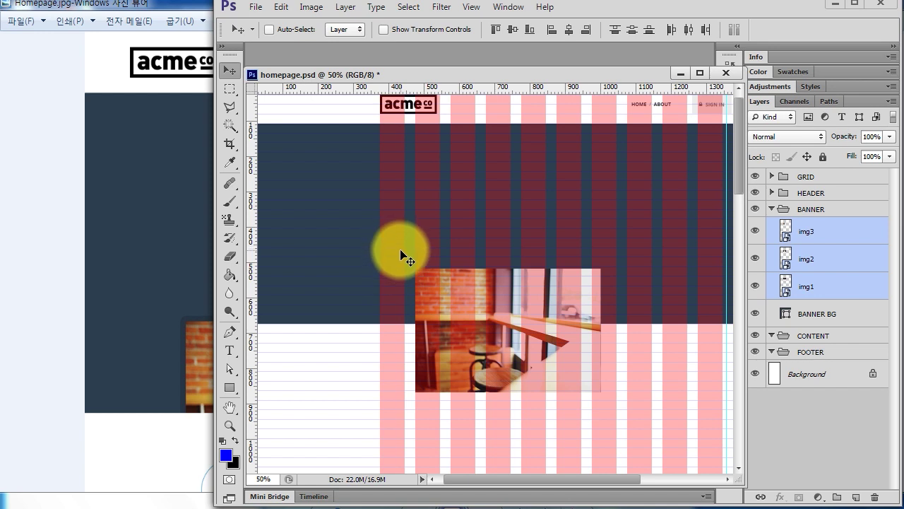
pyautogui.hotkey('shift', 'Up')
pyautogui.hotkey('shift', 'Up')
pyautogui.hotkey('shift', 'Up')
pyautogui.hotkey('shift', 'Up')
pyautogui.hotkey('shift', 'Up')
pyautogui.hotkey('shift', 'Up')
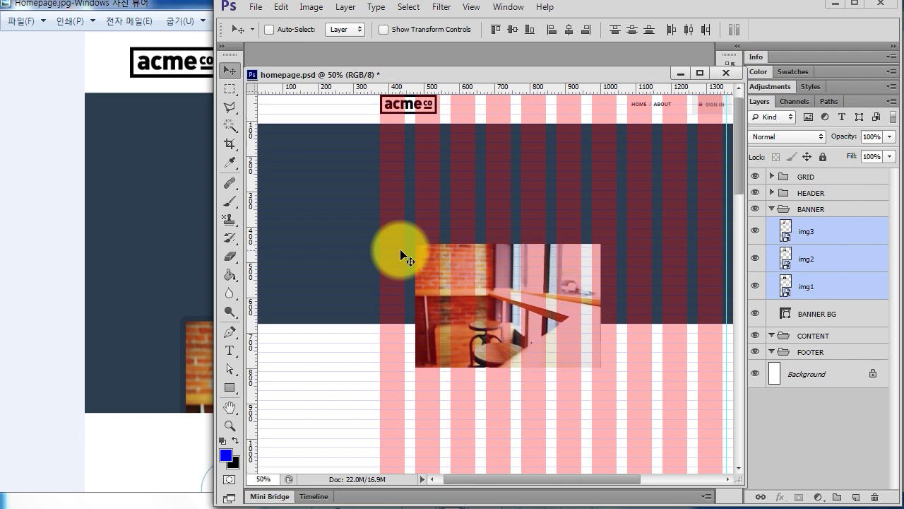
# - Zoom to 100% to check the photos' alignment, zoom back out, and hide the brick-wall photo
pyautogui.hotkey('ctrl', '+')
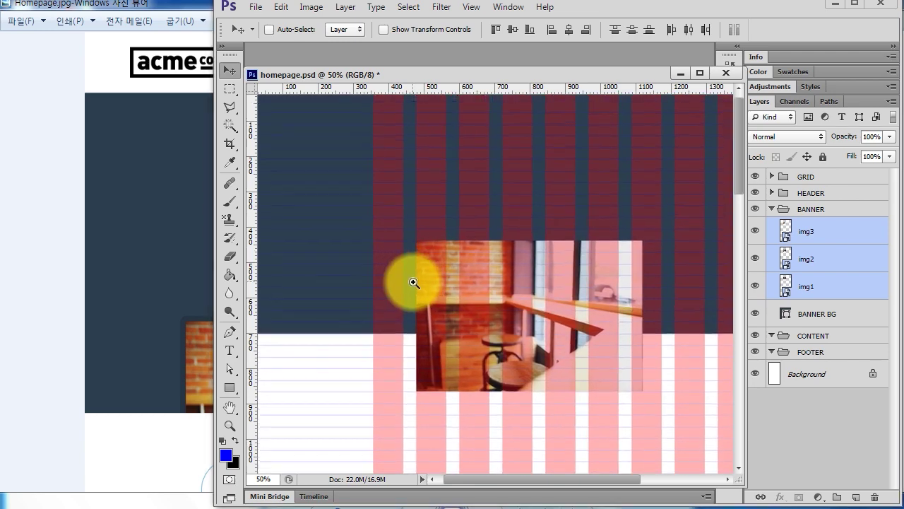
pyautogui.hotkey('ctrl', '+')
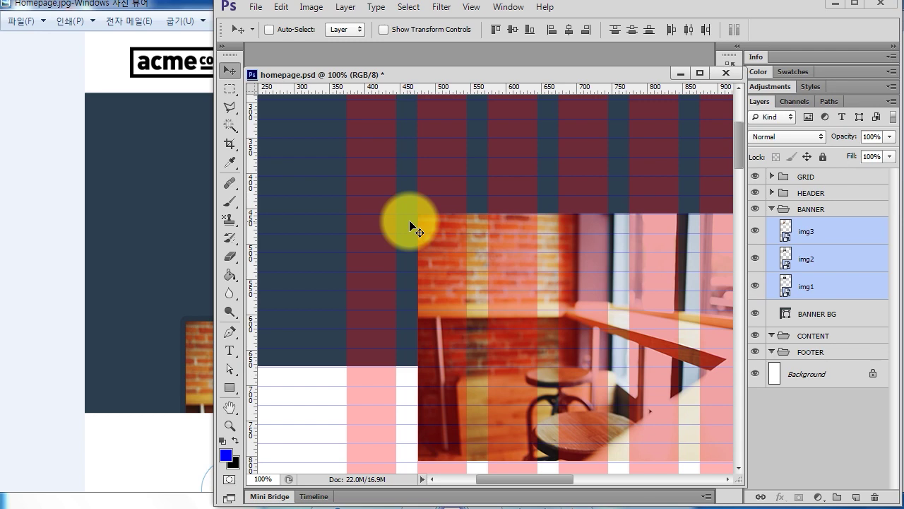
pyautogui.hotkey('ctrl', '-')
pyautogui.hotkey('ctrl', '-')
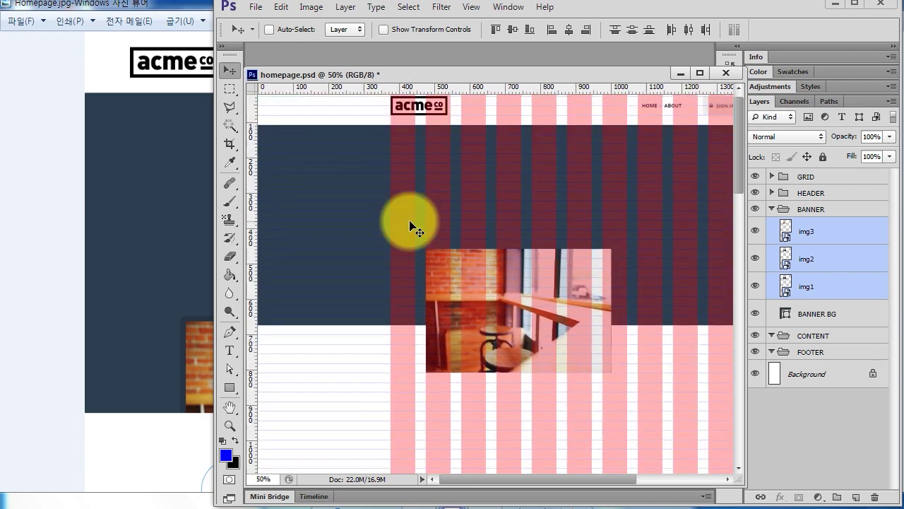
pyautogui.click(757, 233)
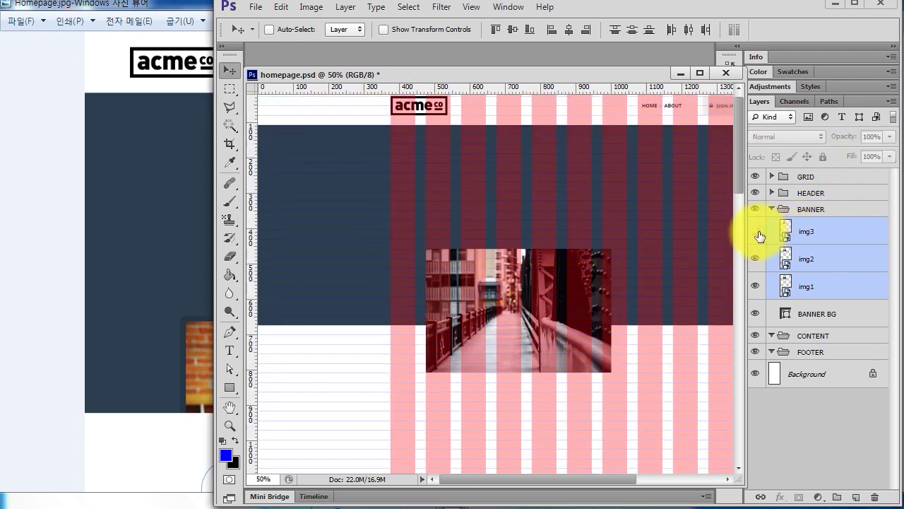
# - Move the bridge photo img2 222 px to the right after comparing it with the brick-wall photo
pyautogui.click(757, 234)
pyautogui.click(757, 234)
pyautogui.click(758, 234)
pyautogui.click(819, 259)
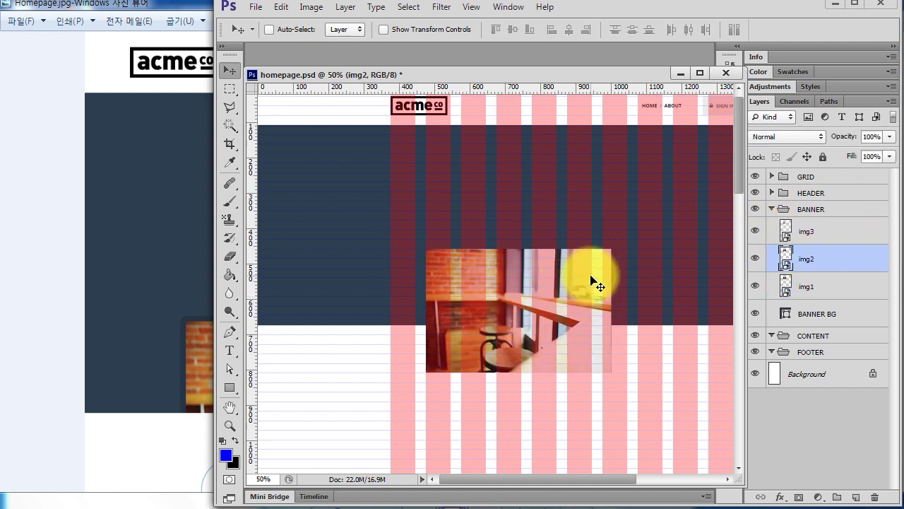
pyautogui.moveTo(675, 264); pyautogui.dragTo(517, 252)
pyautogui.moveTo(414, 281); pyautogui.dragTo(570, 281)
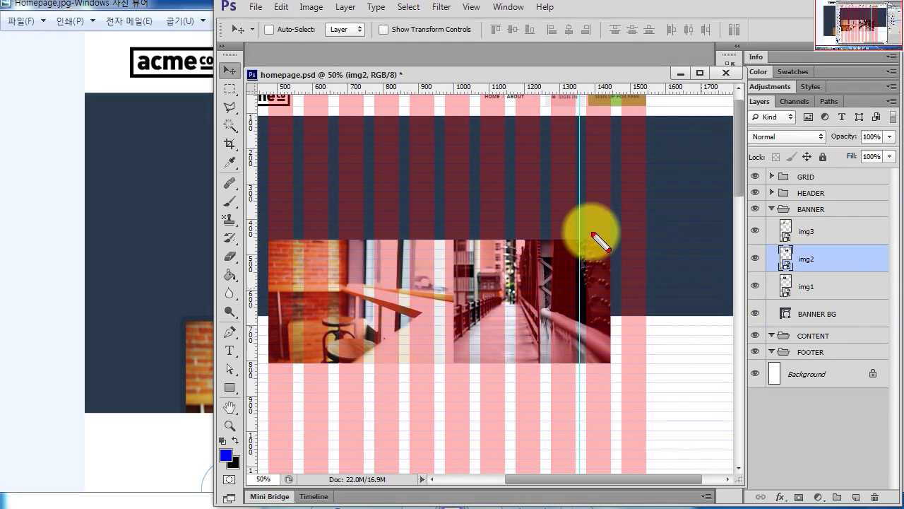
pyautogui.moveTo(594, 223); pyautogui.dragTo(617, 331)
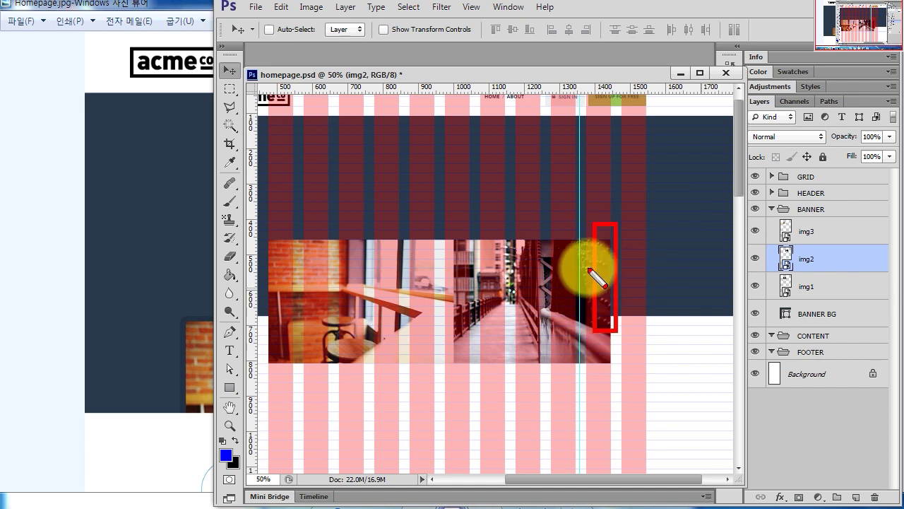
pyautogui.press('Escape')
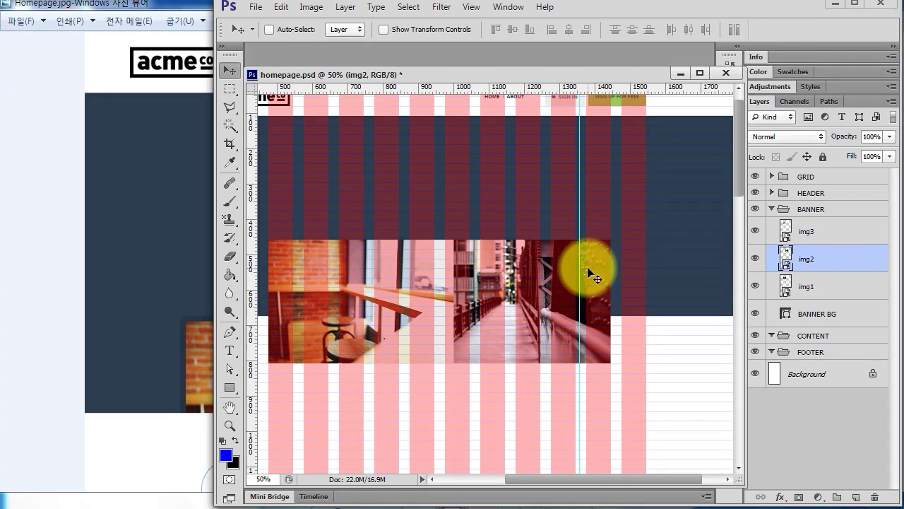
# - Toggle the brick-wall and bridge photos off and on to compare them
pyautogui.click(755, 230)
pyautogui.click(755, 230)
pyautogui.click(755, 258)
pyautogui.click(756, 258)
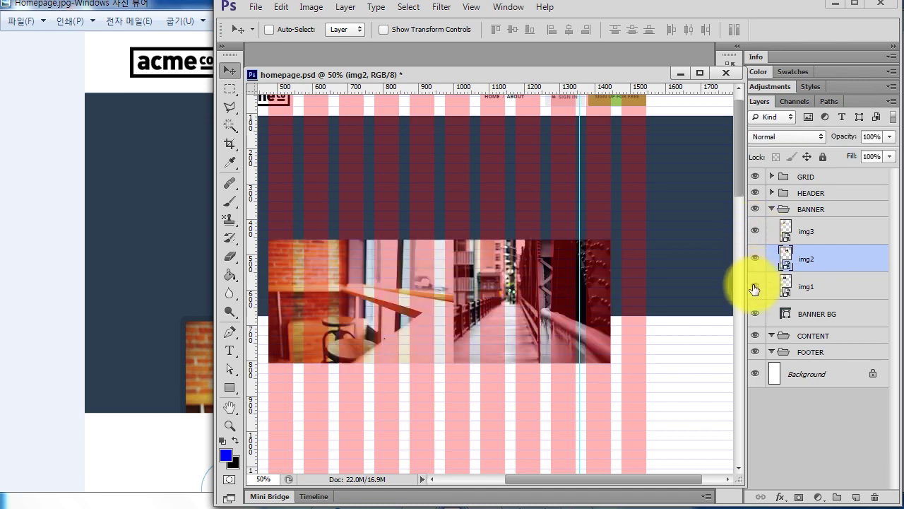
# - Stack the cafe photo img1 above the brick-wall photo, nudge it up, and add BANNER BG and img3 to the selection
pyautogui.click(827, 293)
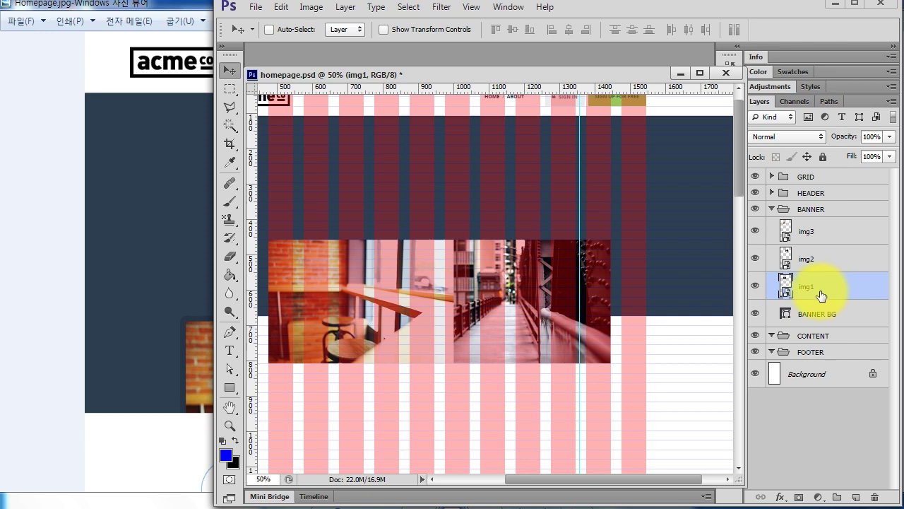
pyautogui.moveTo(821, 295); pyautogui.dragTo(822, 229)
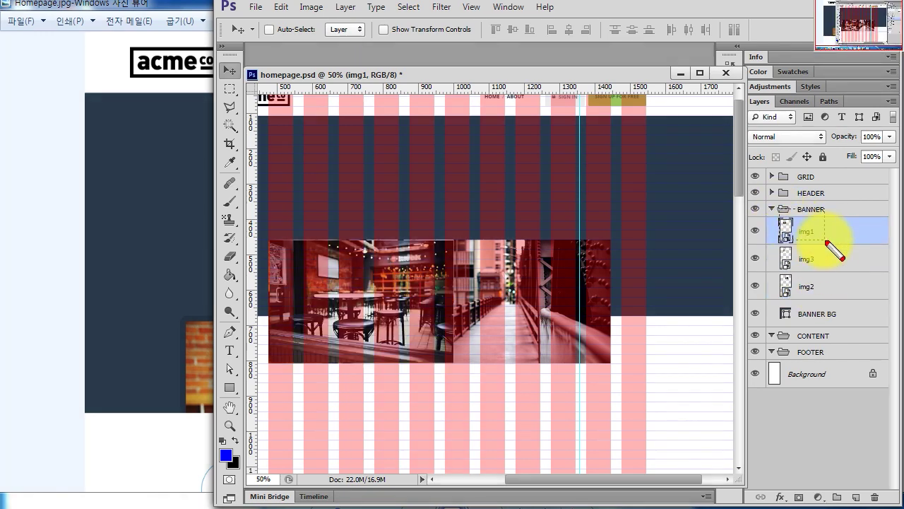
pyautogui.moveTo(805, 232)
pyautogui.mouseDown()
pyautogui.moveTo(798, 213)
pyautogui.moveTo(789, 245)
pyautogui.mouseUp()
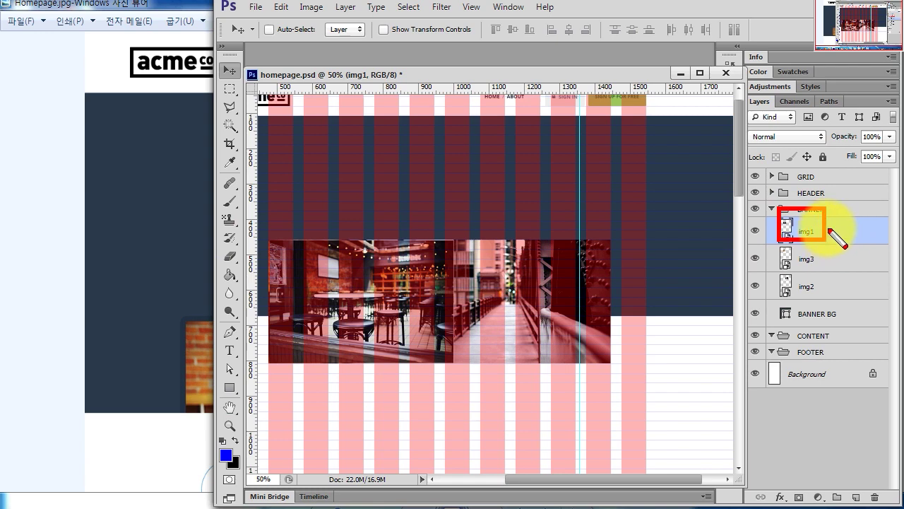
pyautogui.hotkey('shift', 'Up')
pyautogui.hotkey('shift', 'Up')
pyautogui.hotkey('shift', 'Up')
pyautogui.hotkey('shift', 'Up')
pyautogui.hotkey('shift', 'Up')
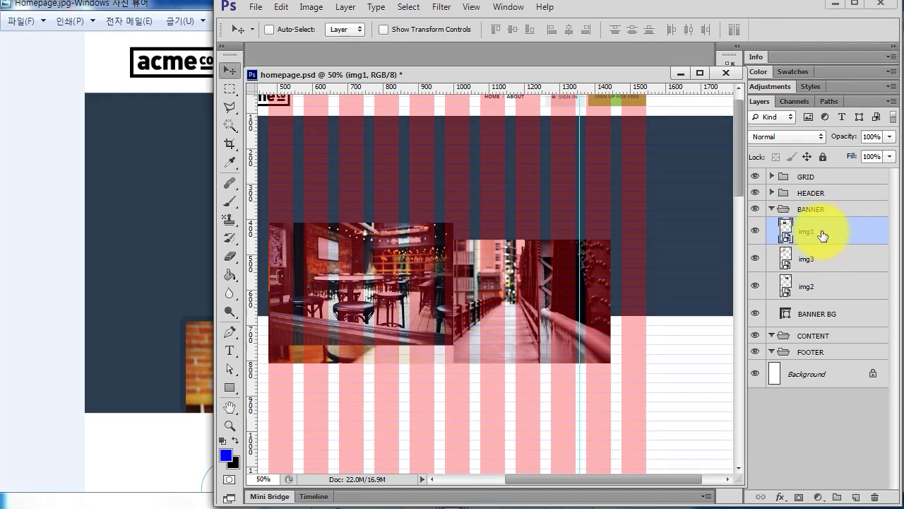
pyautogui.hotkey('shift', 'Up')
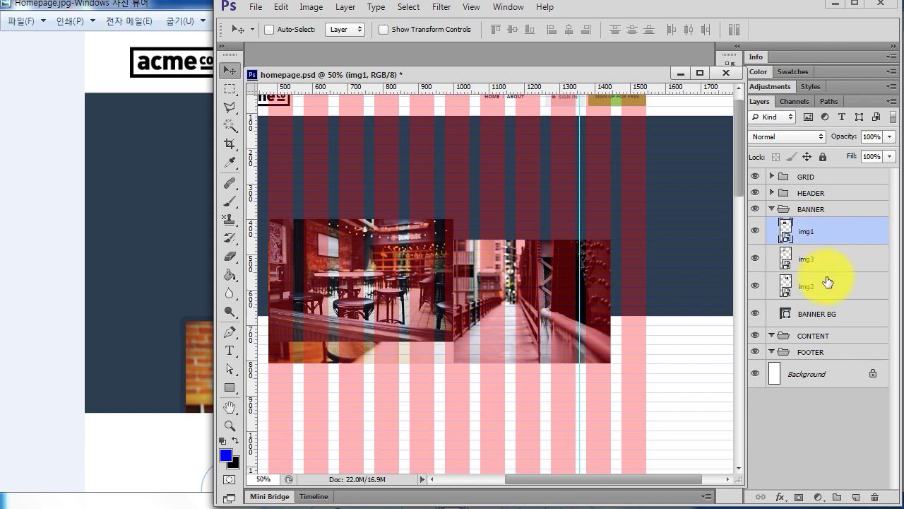
pyautogui.keyDown('ctrl'); pyautogui.click(823, 313); pyautogui.keyUp('ctrl')
pyautogui.keyDown('ctrl'); pyautogui.click(809, 256); pyautogui.keyUp('ctrl')
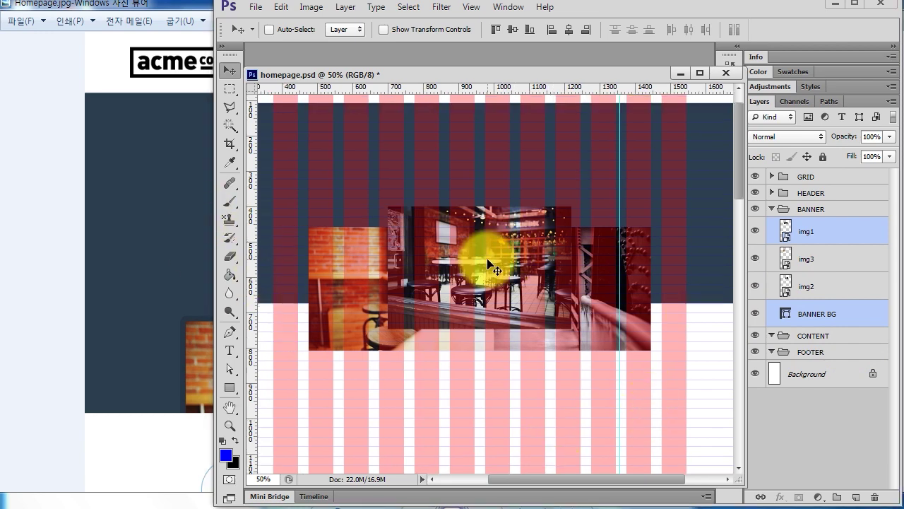
# - Select the three banner photos, maximize Photoshop, enlarge the document window, and load BANNER BG as a selection
pyautogui.click(844, 236)
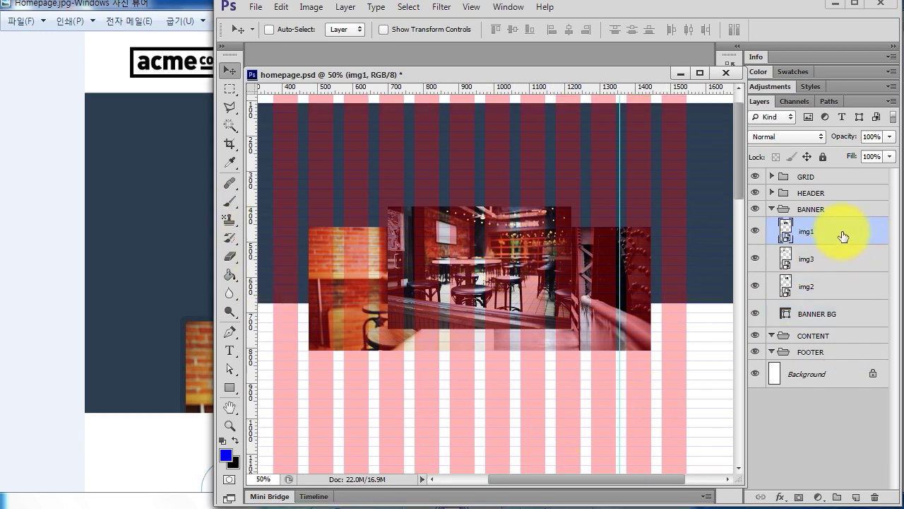
pyautogui.keyDown('shift'); pyautogui.click(821, 290); pyautogui.keyUp('shift')
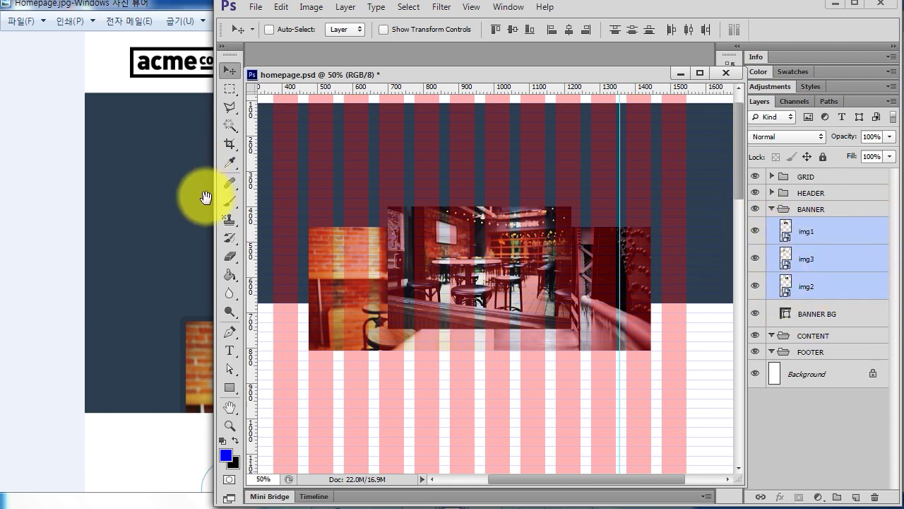
pyautogui.click(860, 4)
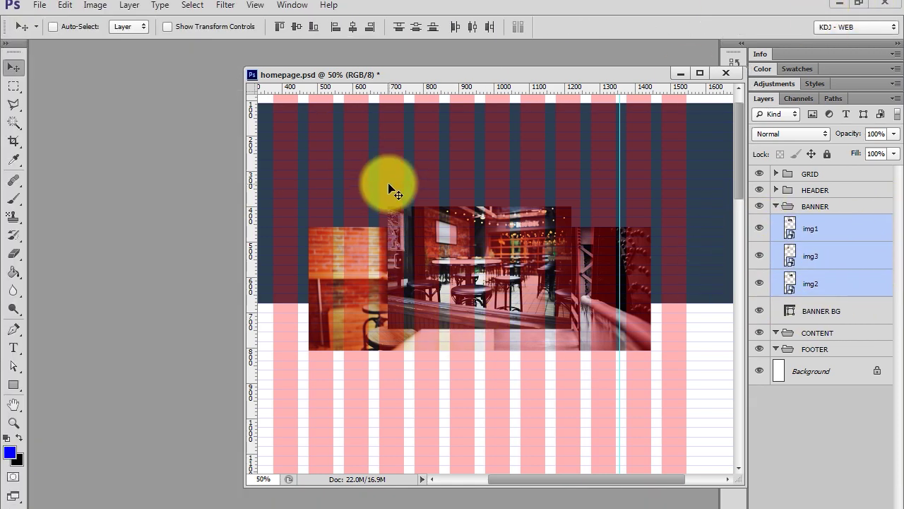
pyautogui.moveTo(531, 75); pyautogui.dragTo(341, 56)
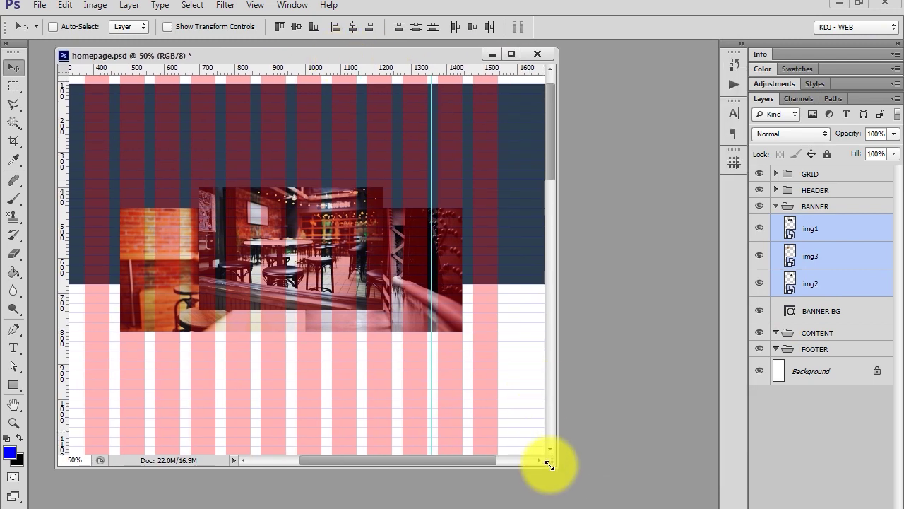
pyautogui.moveTo(549, 462)
pyautogui.mouseDown()
pyautogui.moveTo(676, 490)
pyautogui.moveTo(683, 505)
pyautogui.mouseUp()
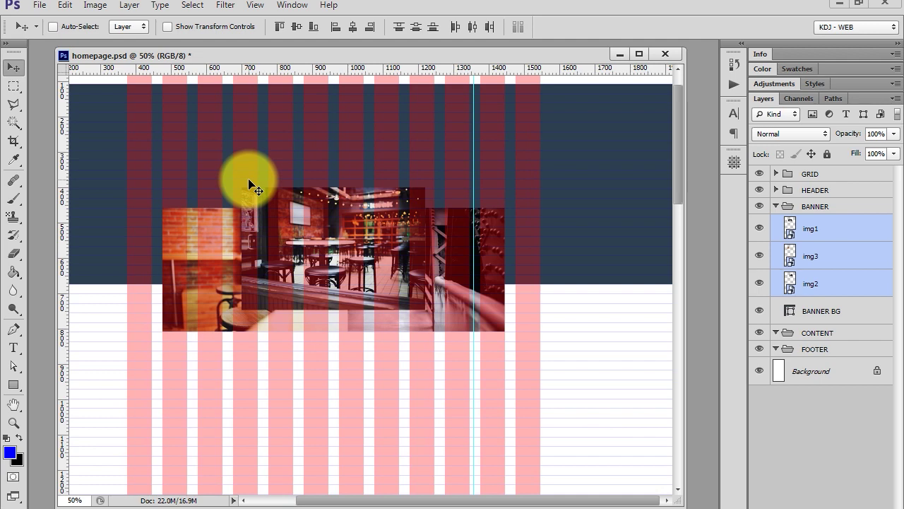
pyautogui.keyDown('ctrl'); pyautogui.click(791, 313); pyautogui.keyUp('ctrl')
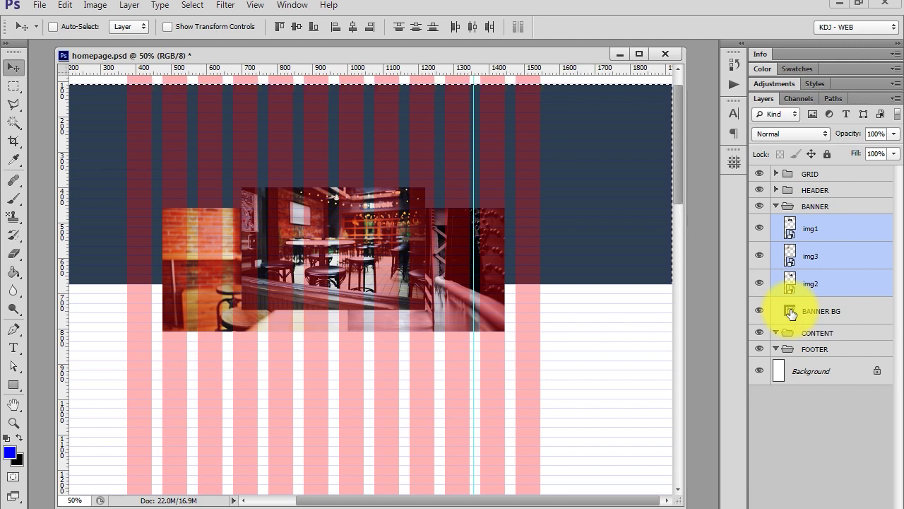
# - Add masks to the cafe, brick-wall and bridge photos in turn
pyautogui.click(809, 230)
pyautogui.click(802, 503)
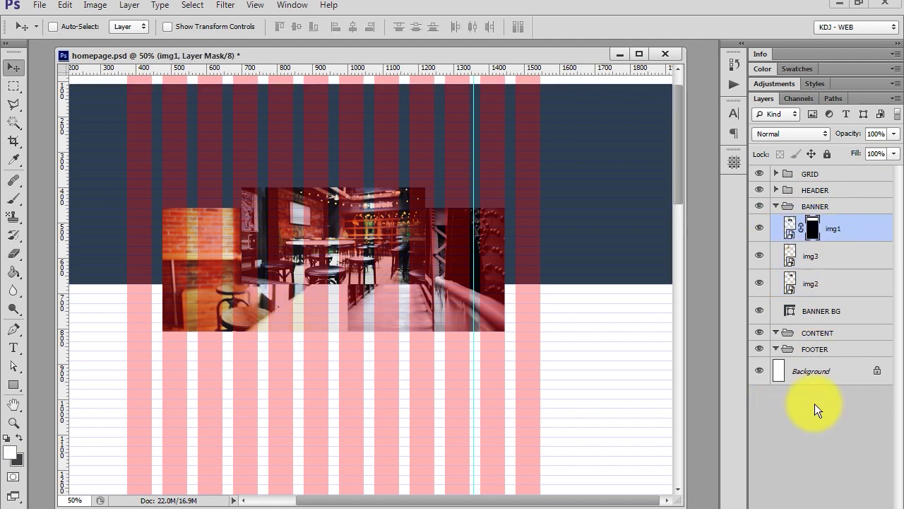
pyautogui.click(812, 256)
pyautogui.click(802, 503)
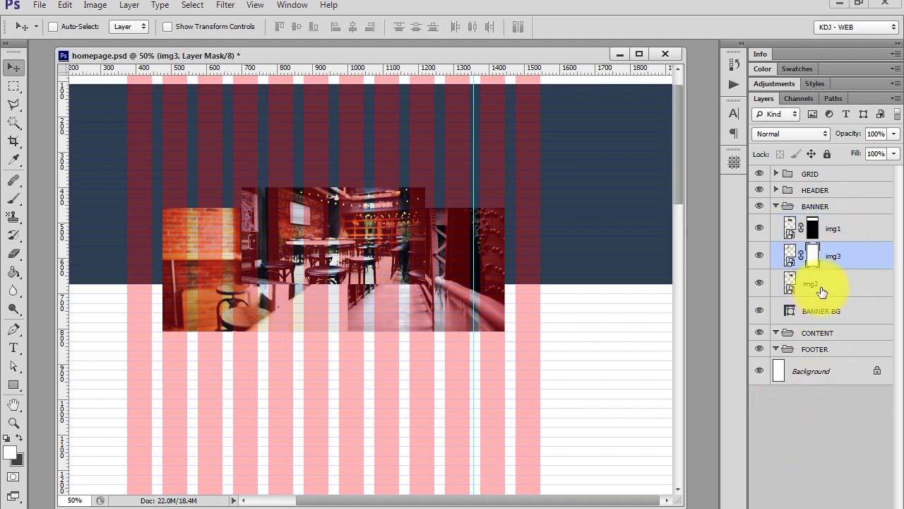
pyautogui.click(808, 284)
pyautogui.click(802, 503)
# - Load the banner background's shape as a selection and delete img3's vector mask
pyautogui.click(828, 254)
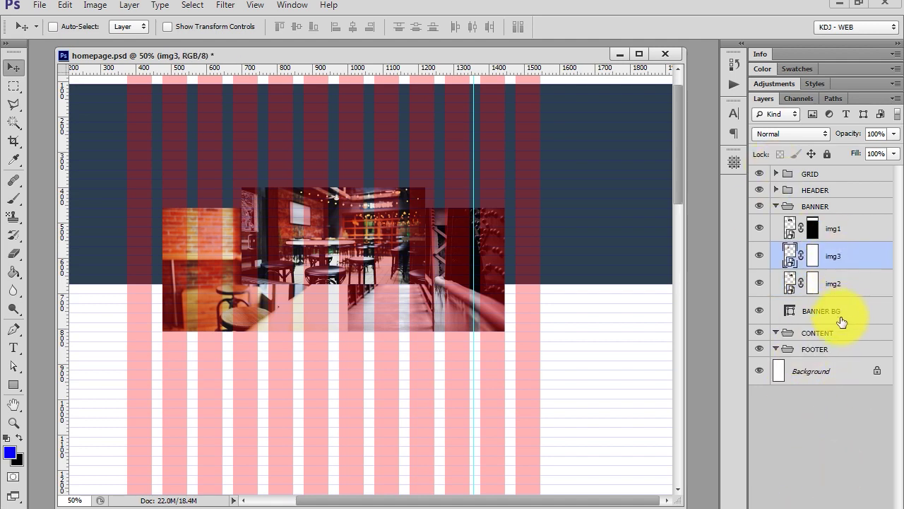
pyautogui.keyDown('ctrl'); pyautogui.click(830, 311); pyautogui.keyUp('ctrl')
pyautogui.click(833, 254)
pyautogui.keyDown('ctrl'); pyautogui.click(789, 314); pyautogui.keyUp('ctrl')
pyautogui.click(804, 506)
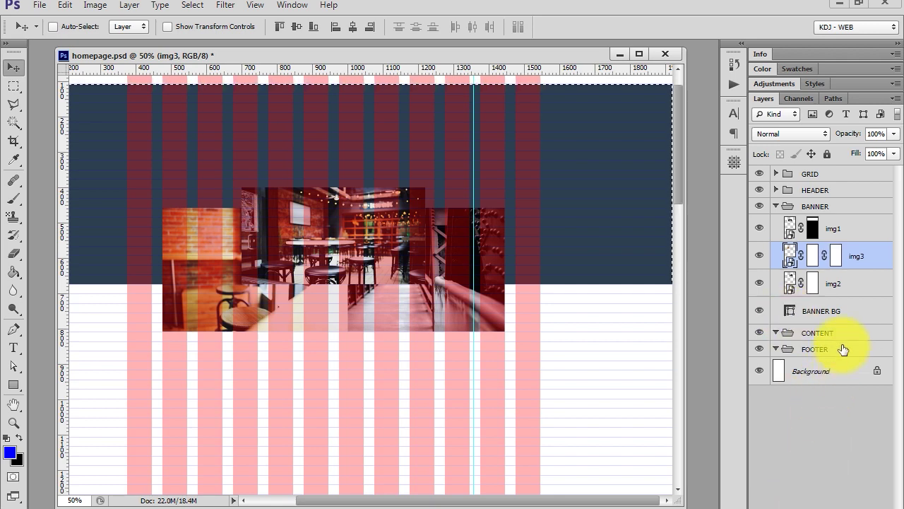
pyautogui.moveTo(848, 254)
pyautogui.mouseDown()
pyautogui.moveTo(881, 478)
pyautogui.moveTo(896, 498)
pyautogui.mouseUp()
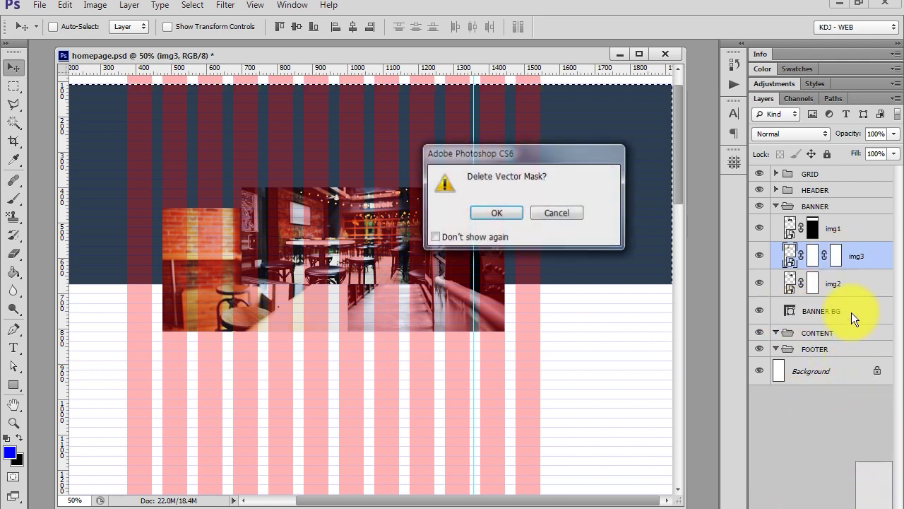
pyautogui.press('Return')
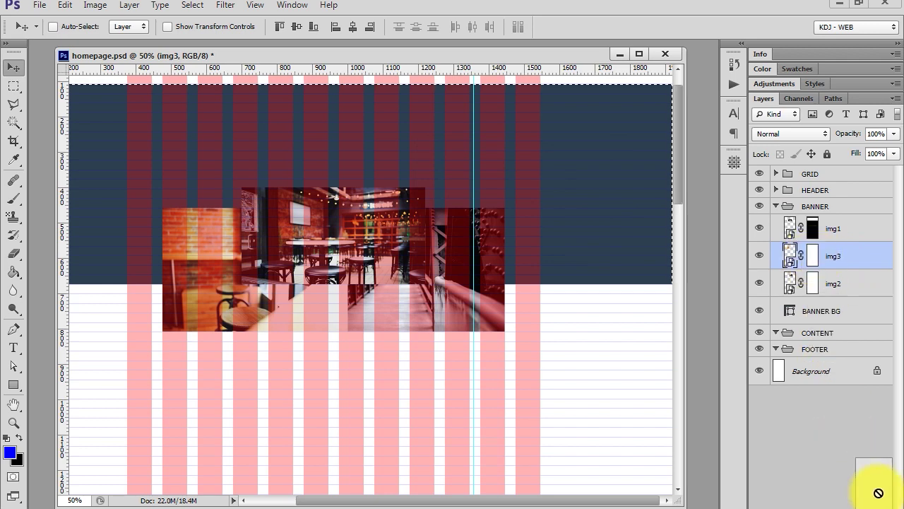
# - Check img2's mask properties, reselect img3, and restore the Photoshop window size
pyautogui.doubleClick(813, 282)
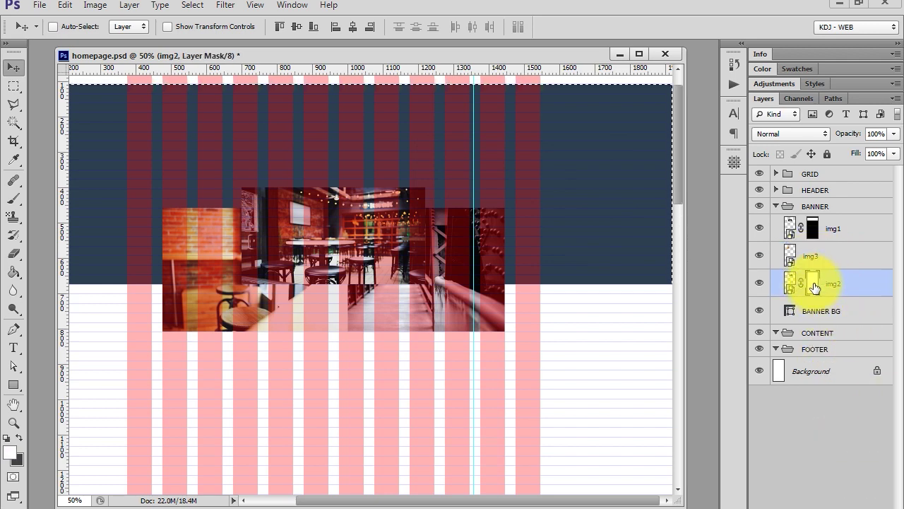
pyautogui.click(734, 111)
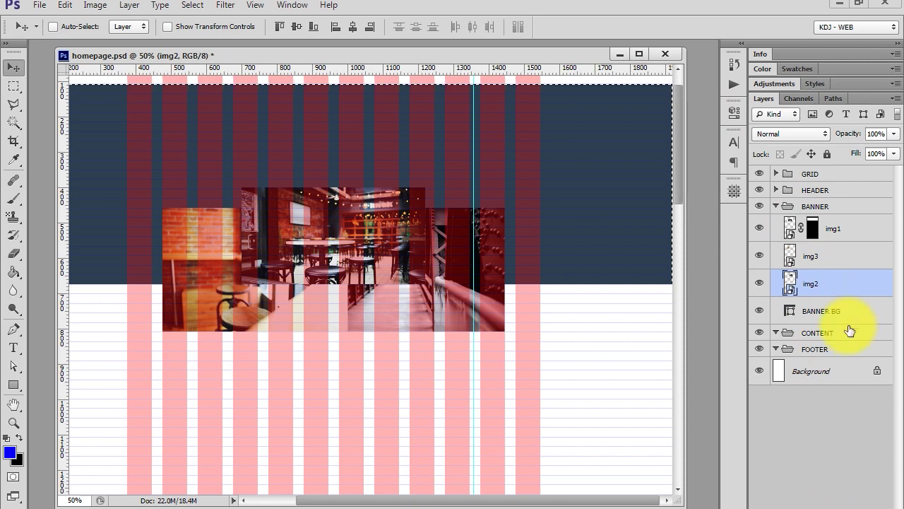
pyautogui.click(818, 260)
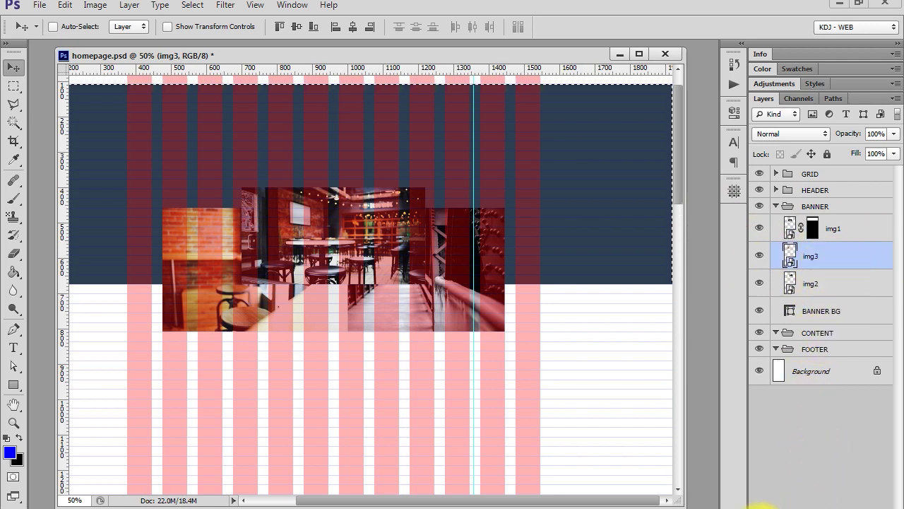
pyautogui.click(858, 4)
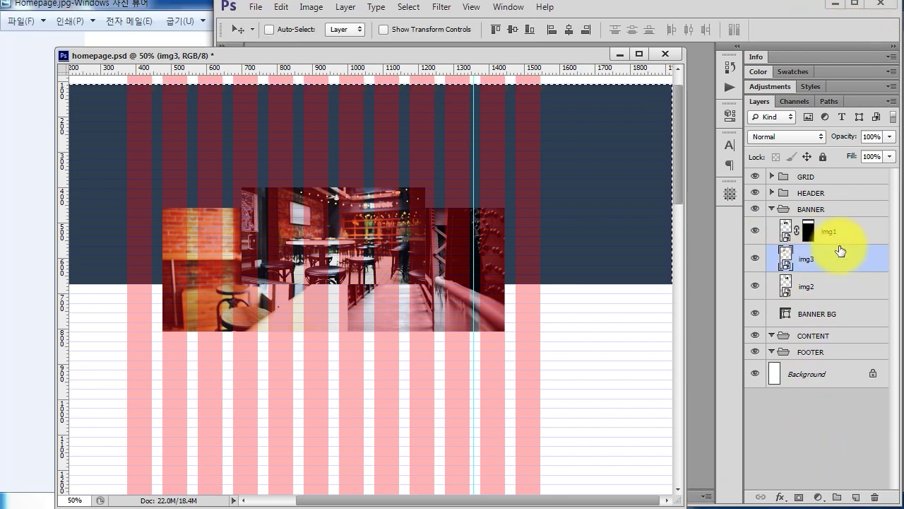
# - Add layer masks to img3 and img2 from the banner-area selection
pyautogui.click(799, 496)
pyautogui.click(812, 291)
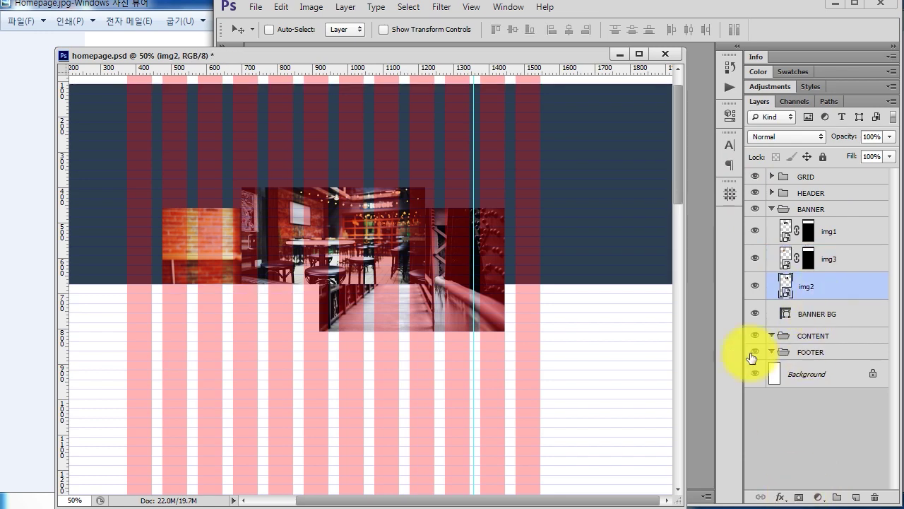
pyautogui.keyDown('ctrl'); pyautogui.click(785, 314); pyautogui.keyUp('ctrl')
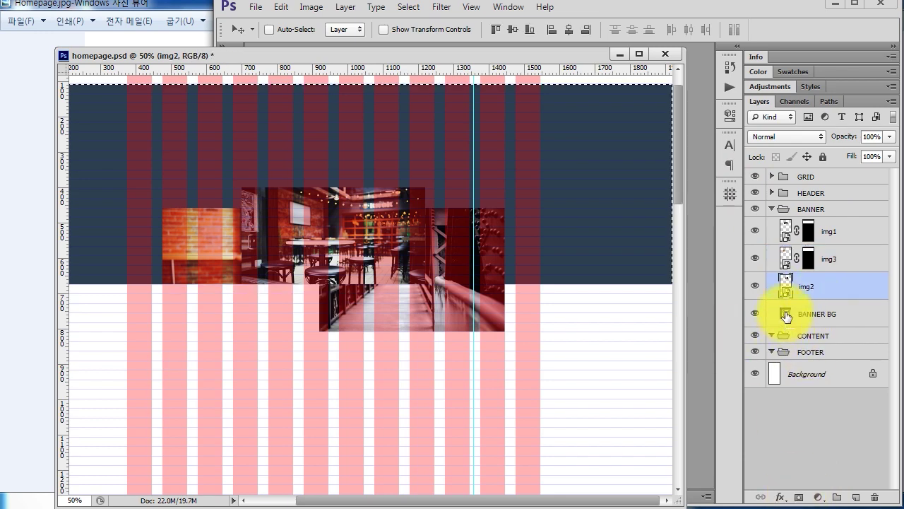
pyautogui.click(799, 497)
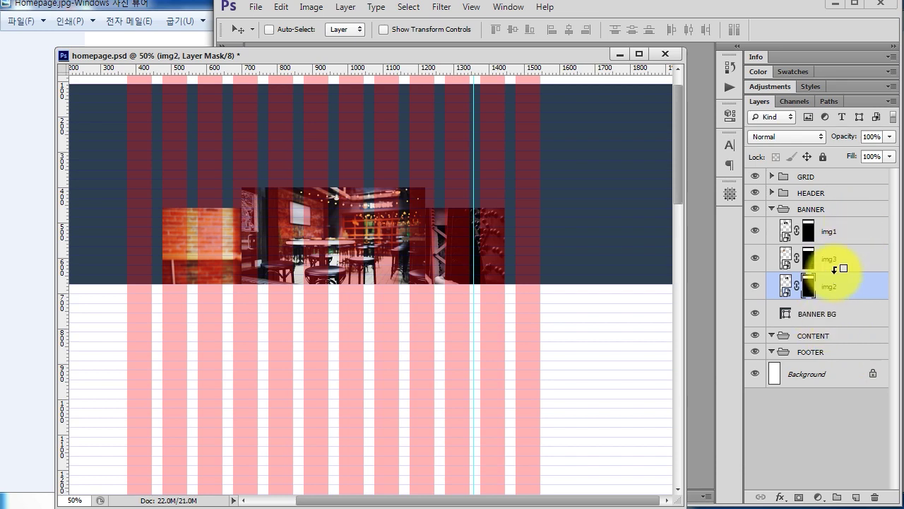
# - Undo the masks so the photos show in full, deselect, and select img1, img3 and img2 together
pyautogui.hotkey('ctrl', 'alt', 'z')
pyautogui.hotkey('ctrl', 'alt', 'z')
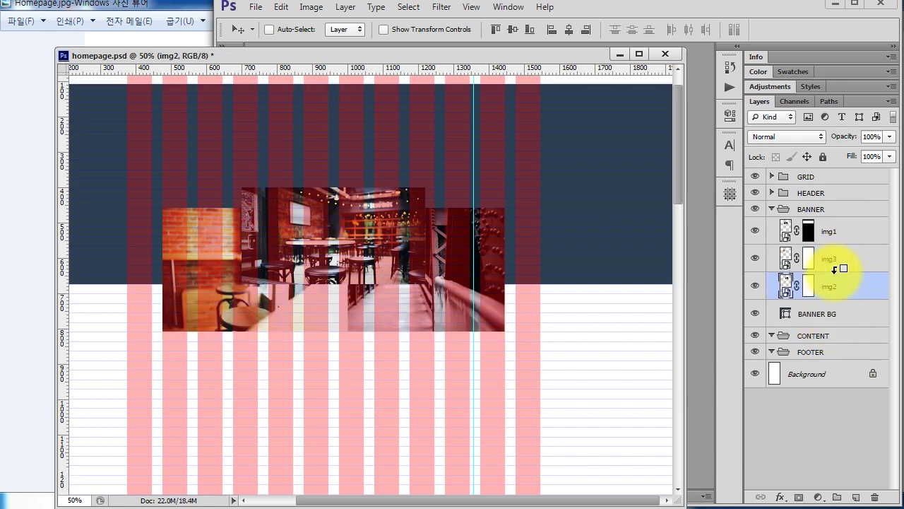
pyautogui.moveTo(834, 269); pyautogui.dragTo(838, 282)
pyautogui.keyDown('shift'); pyautogui.click(838, 282); pyautogui.keyUp('shift')
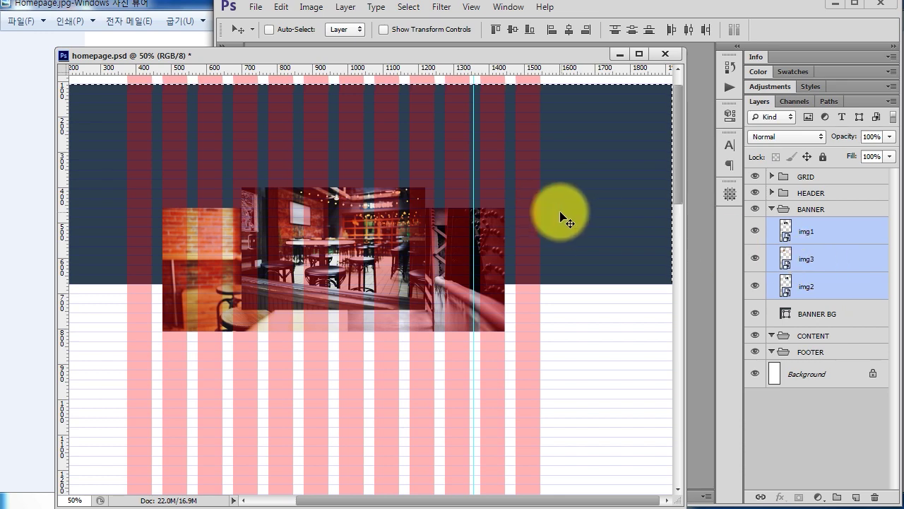
pyautogui.hotkey('ctrl', 'd')
pyautogui.click(815, 321)
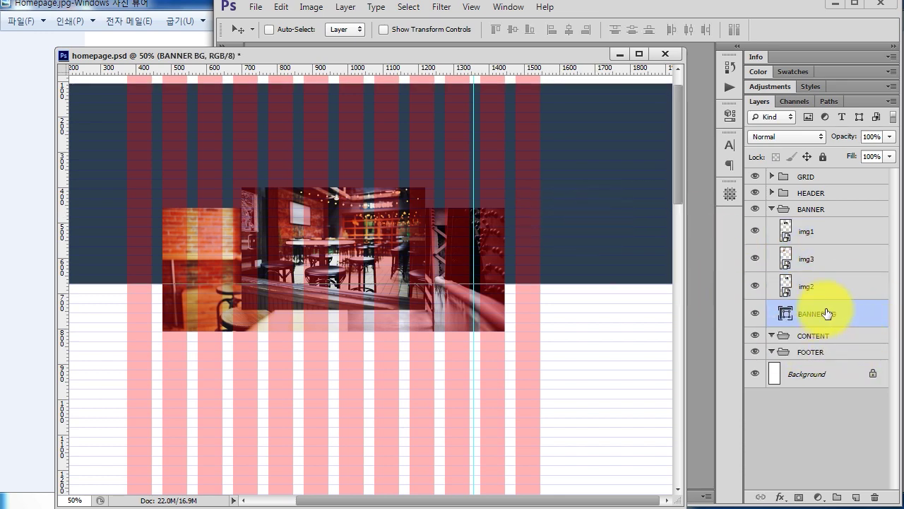
pyautogui.click(826, 236)
pyautogui.keyDown('shift'); pyautogui.click(826, 293); pyautogui.keyUp('shift')
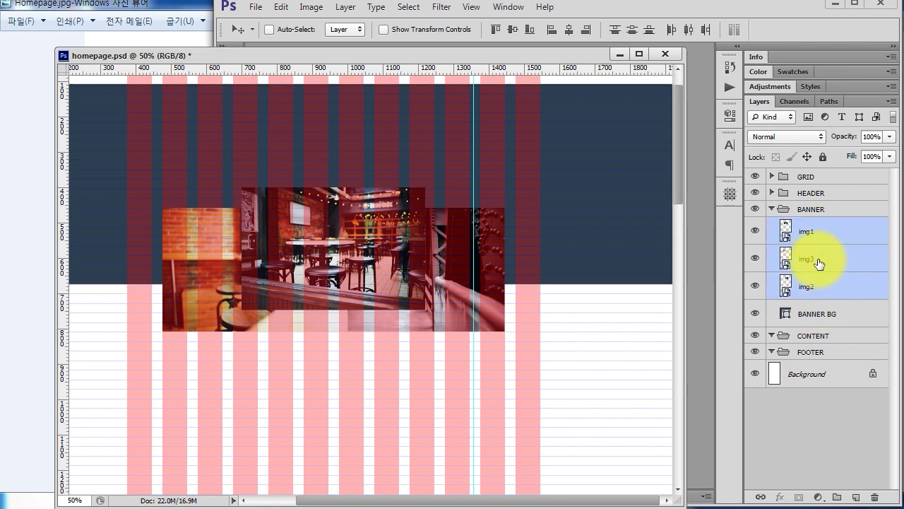
pyautogui.rightClick(819, 263)
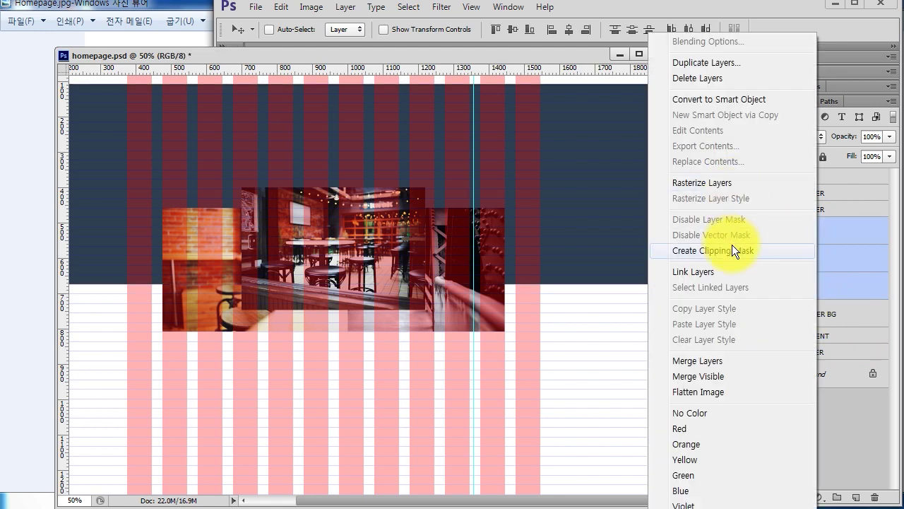
# - Clip img1, img3 and img2 to BANNER BG, then select the GRID group and hide the grid overlay
pyautogui.click(732, 244)
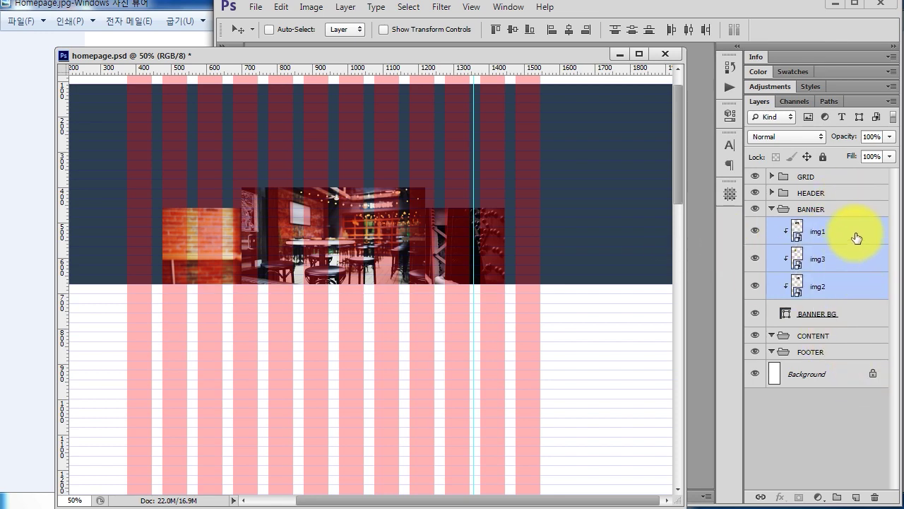
pyautogui.click(840, 319)
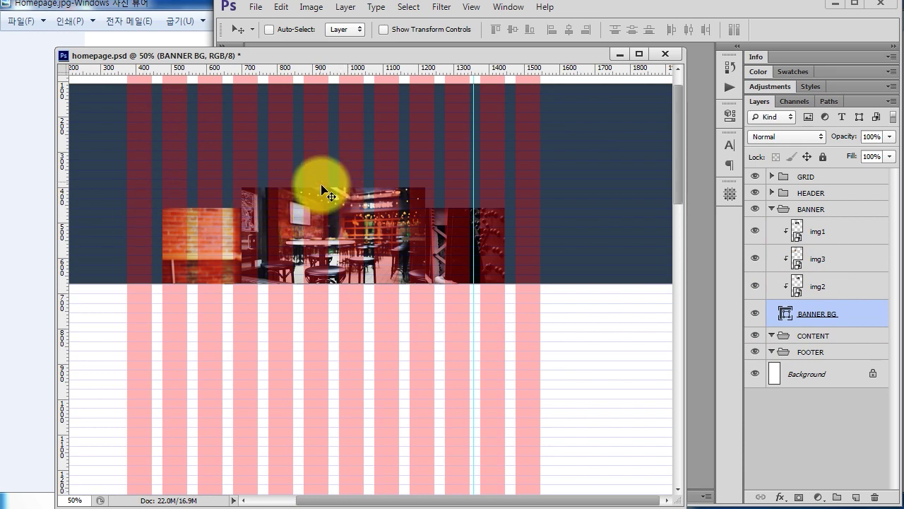
pyautogui.moveTo(313, 194); pyautogui.dragTo(347, 224)
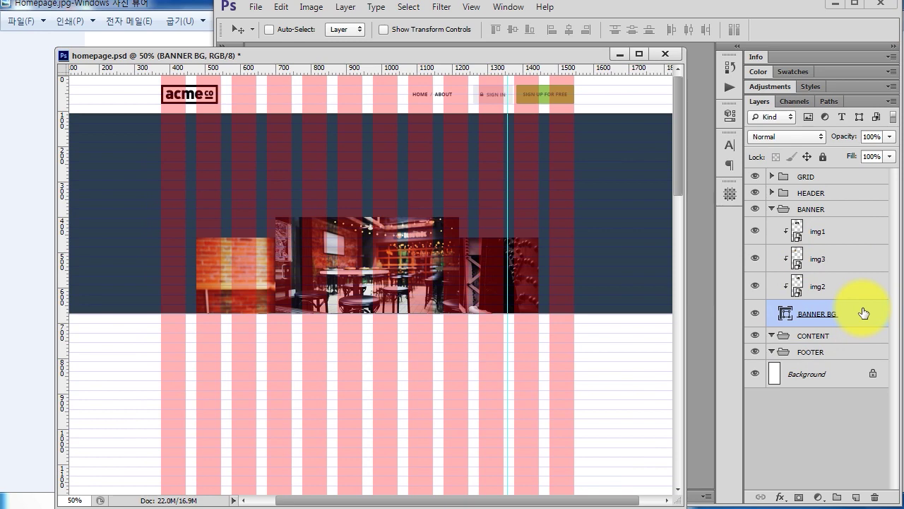
pyautogui.hotkey('alt', '.')
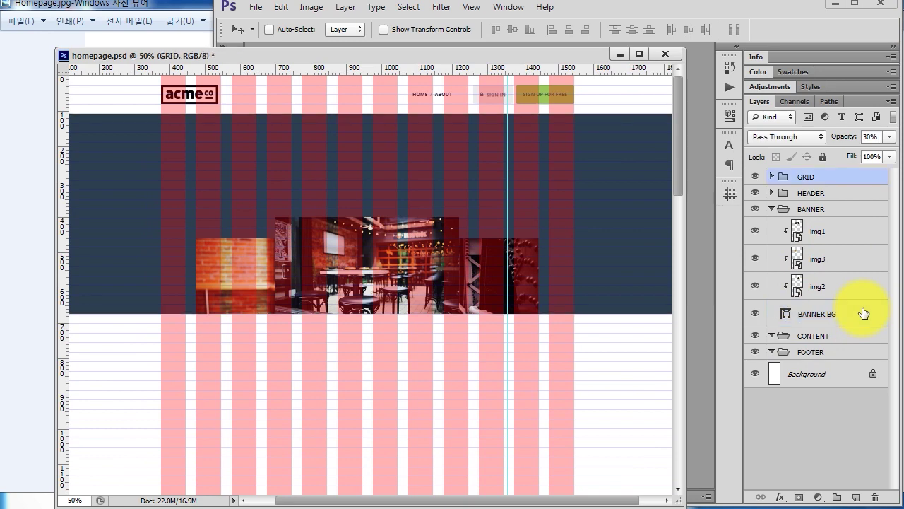
pyautogui.hotkey('ctrl', ',')
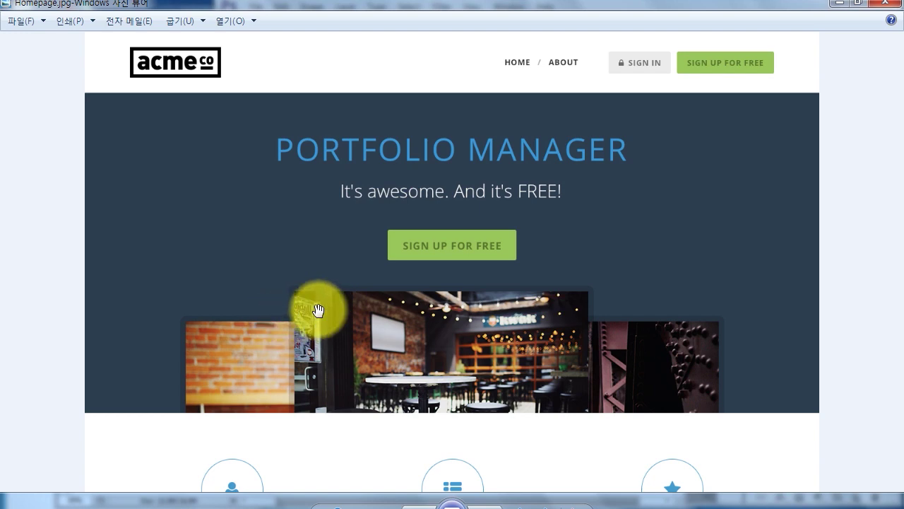
# - Zoom into Homepage.jpg's banner photos in Photo Viewer, pan across them, then minimize the viewer
pyautogui.scroll(2, 305, 309)
pyautogui.scroll(1, 303, 303)
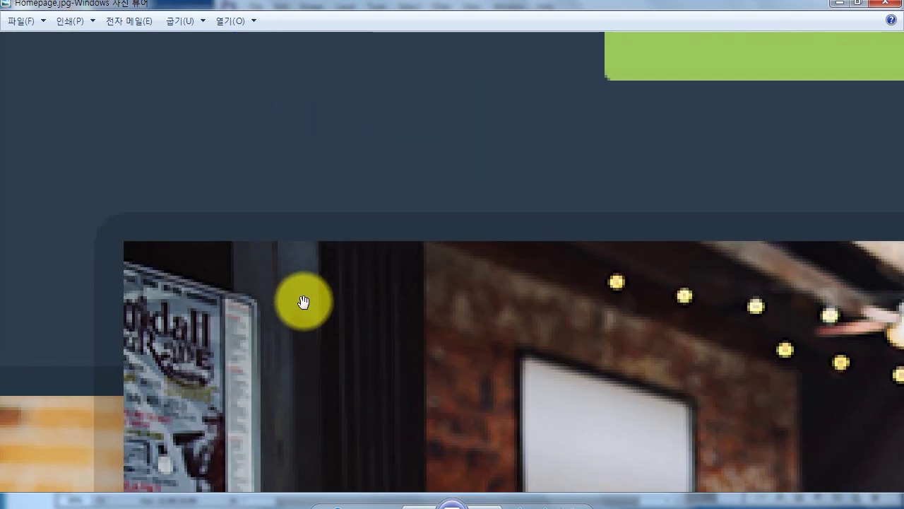
pyautogui.moveTo(202, 297); pyautogui.dragTo(426, 254)
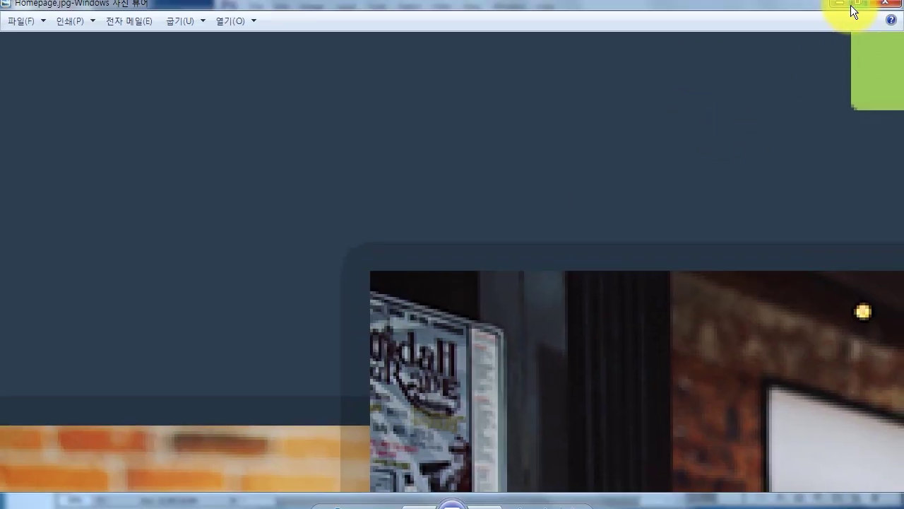
pyautogui.click(850, 9)
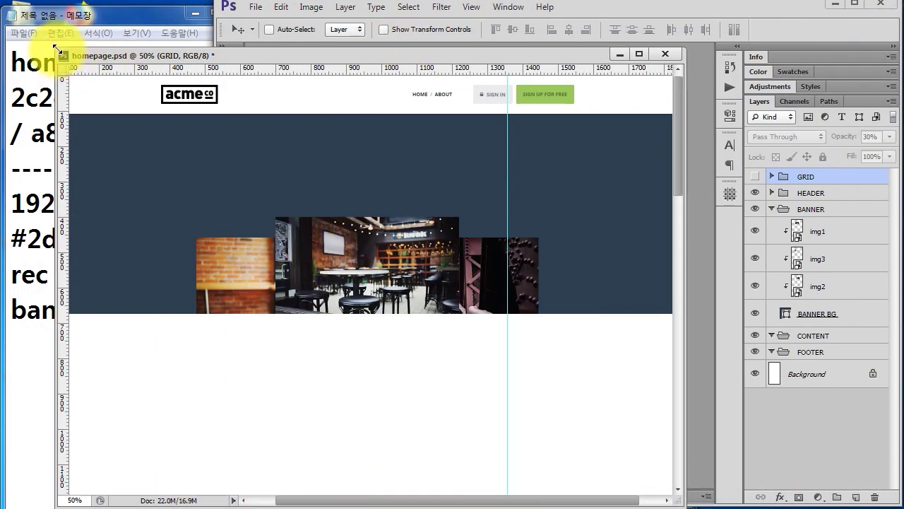
# - Select img3, toggle its visibility, zoom in on it, and copy the dashed divider line from the notes
pyautogui.moveTo(56, 48); pyautogui.dragTo(247, 47)
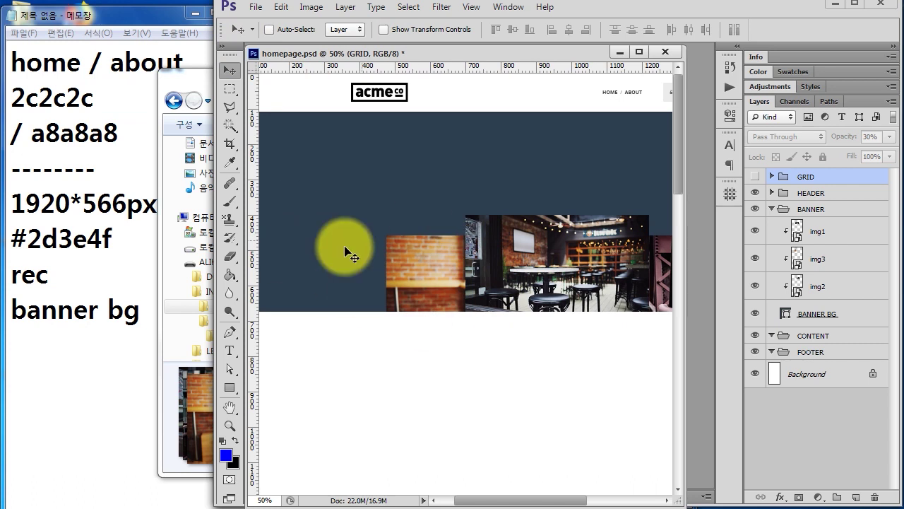
pyautogui.keyDown('ctrl'); pyautogui.click(441, 261); pyautogui.keyUp('ctrl')
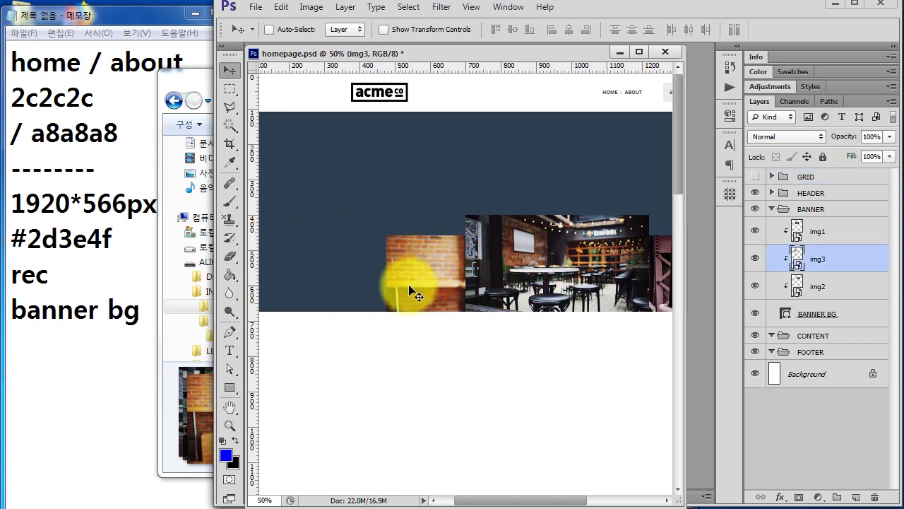
pyautogui.click(755, 258)
pyautogui.click(753, 262)
pyautogui.keyDown('ctrl'); pyautogui.click(404, 257); pyautogui.keyUp('ctrl')
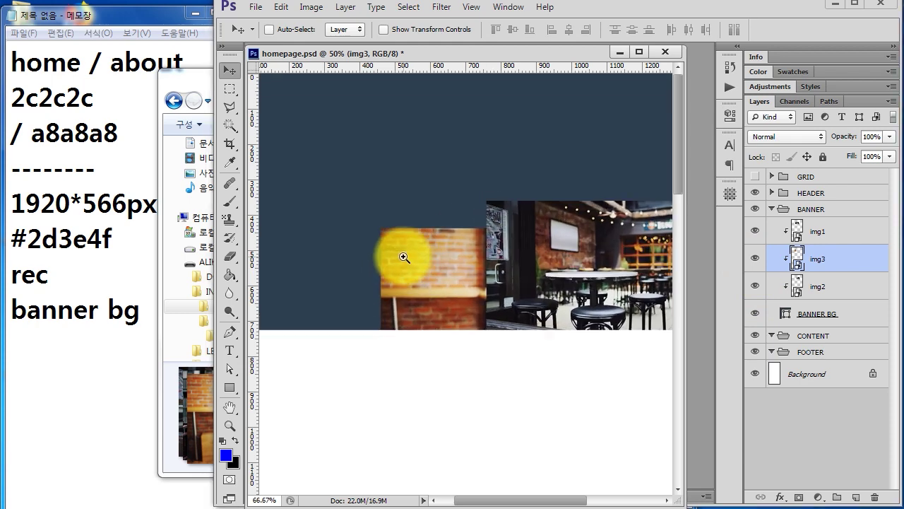
pyautogui.click(404, 257)
pyautogui.click(404, 257)
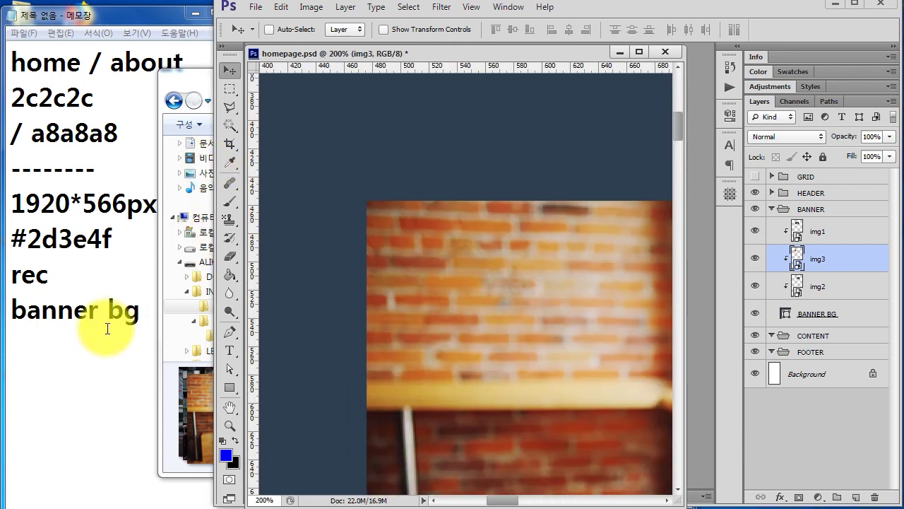
pyautogui.doubleClick(121, 170)
pyautogui.hotkey('ctrl', 'c')
# - Paste the dashed divider below 'banner bg' in Notepad and add a 'stroke' heading
pyautogui.click(170, 311)
pyautogui.press('Return')
pyautogui.hotkey('ctrl', 'v')
pyautogui.press('Return')
pyautogui.write('STO')
pyautogui.press('BackSpace')
pyautogui.press('BackSpace')
pyautogui.press('BackSpace')
pyautogui.write('stok')
pyautogui.press('BackSpace')
pyautogui.press('BackSpace')
pyautogui.write('roke')
pyautogui.press('Return')
# - Add the lines '10px outside' and '000 15%' under the stroke heading
pyautogui.write('10px')
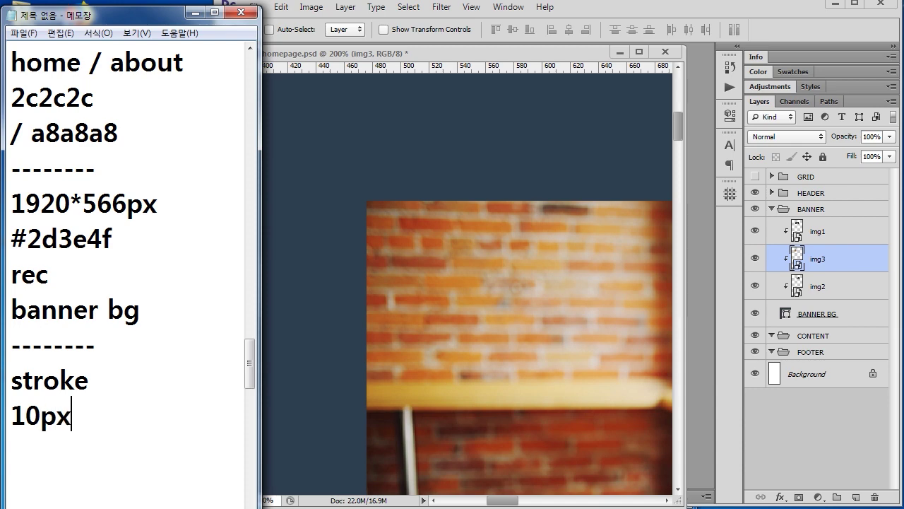
pyautogui.write(' out')
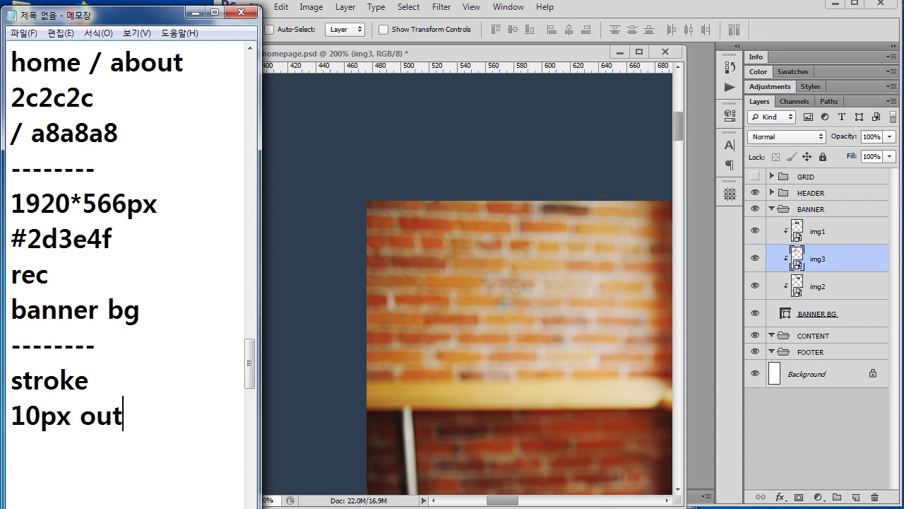
pyautogui.write('side')
pyautogui.press('Return')
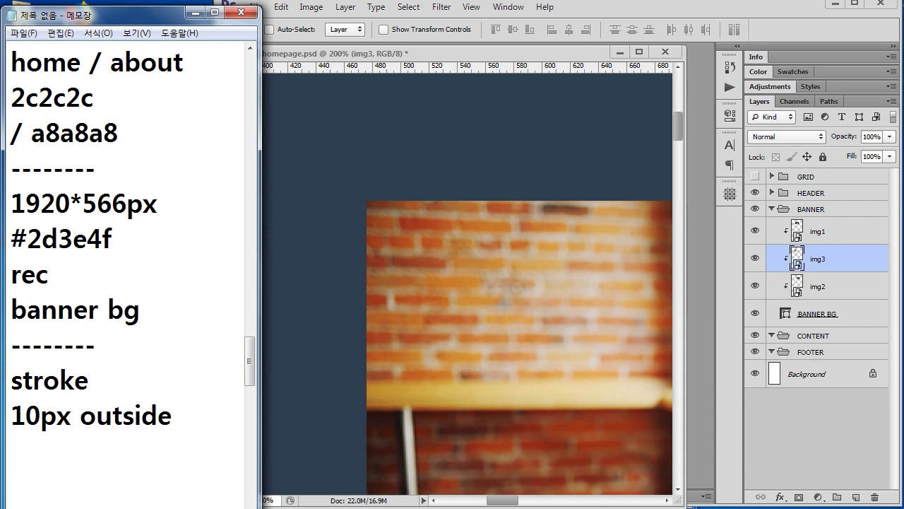
pyautogui.write('000 ')
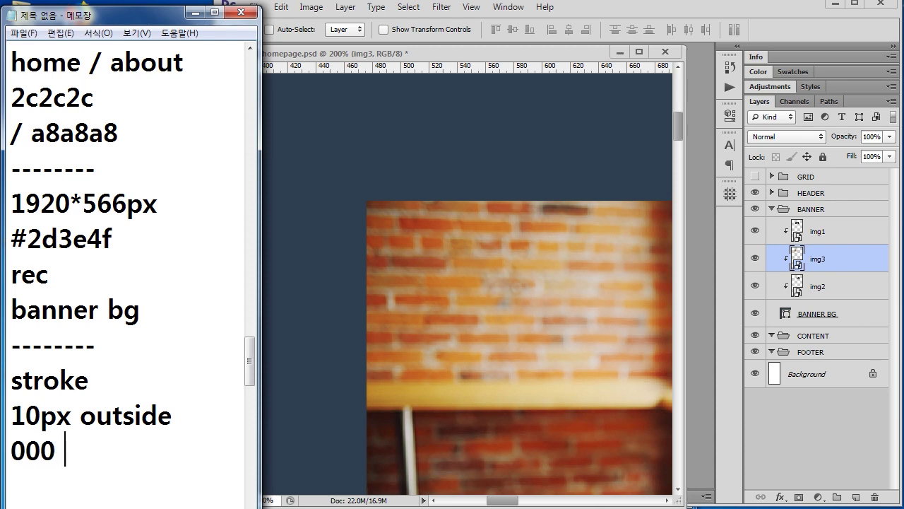
pyautogui.write('15%')
pyautogui.press('Return')
pyautogui.press('Return')
pyautogui.press('Return')
pyautogui.press('Return')
pyautogui.press('Return')
pyautogui.press('Return')
pyautogui.press('Return')
pyautogui.press('Return')
pyautogui.press('Return')
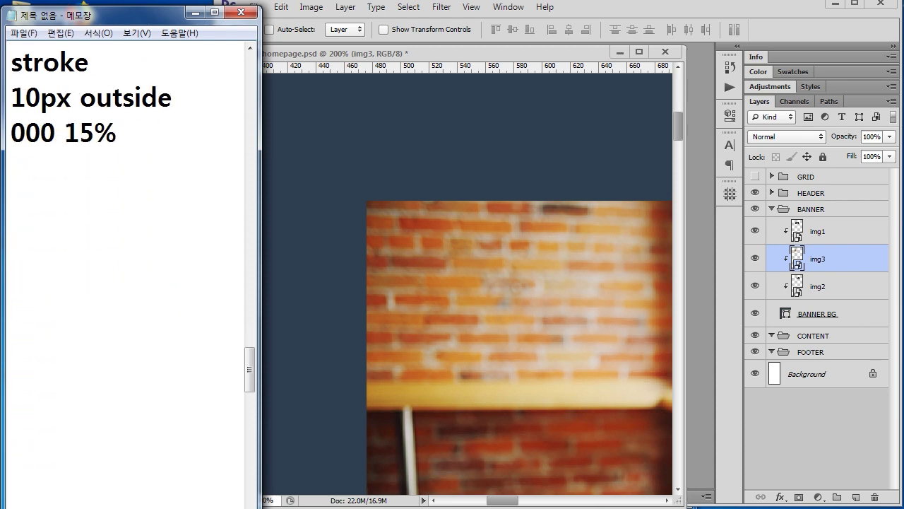
pyautogui.click(586, 56)
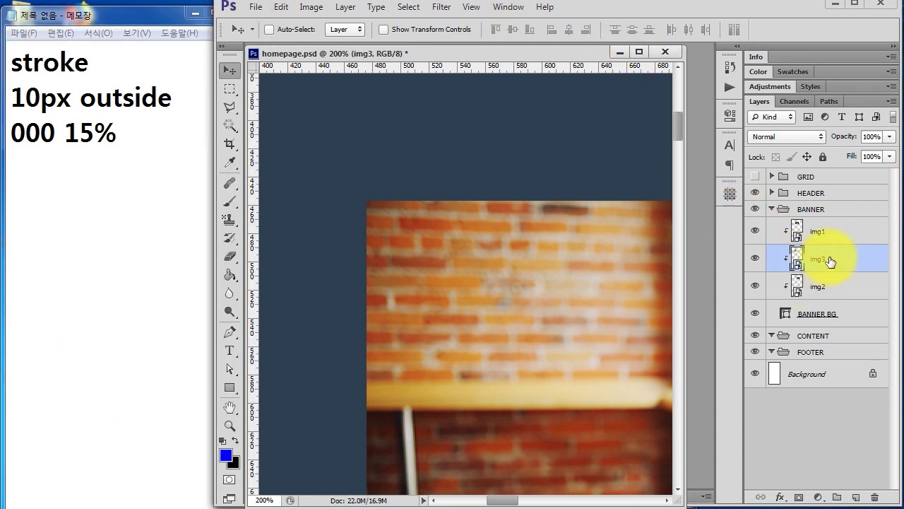
# - Toggle img3's visibility several times to confirm which photo it is
pyautogui.click(755, 259)
pyautogui.click(756, 261)
pyautogui.click(757, 260)
pyautogui.click(757, 260)
pyautogui.click(758, 260)
pyautogui.click(758, 260)
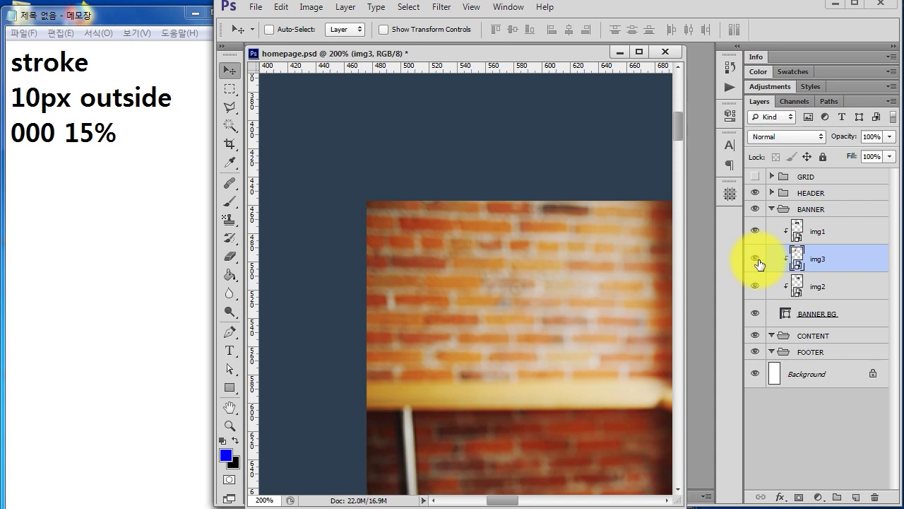
# - Apply a 10 px outside black Stroke effect at 15% opacity to img3
pyautogui.click(781, 497)
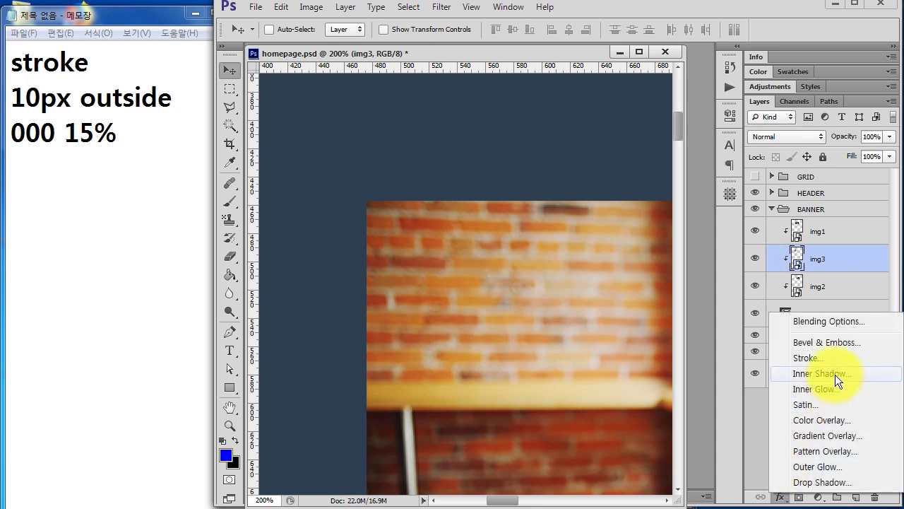
pyautogui.click(821, 356)
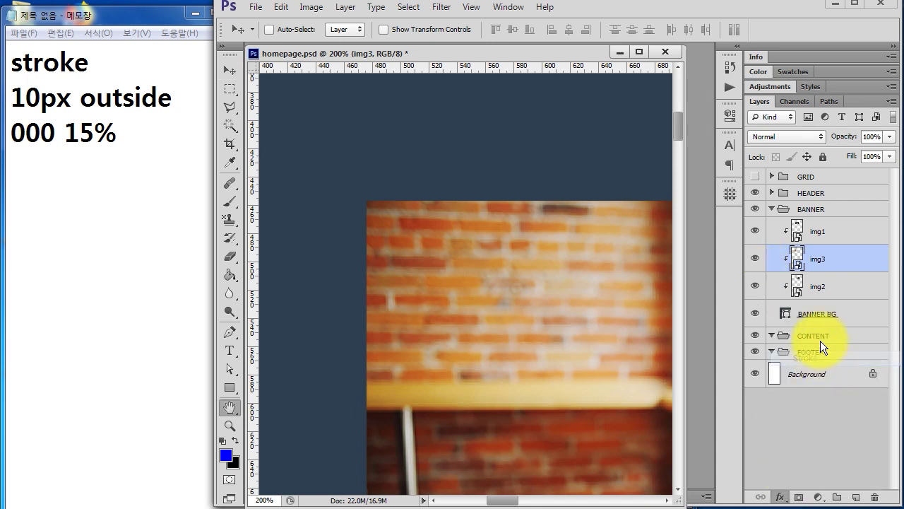
pyautogui.write('10')
pyautogui.press('Tab')
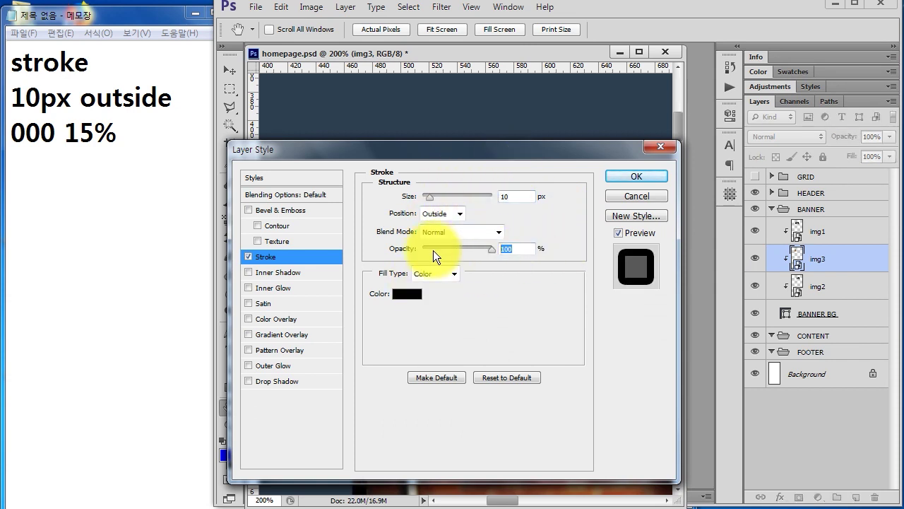
pyautogui.write('15')
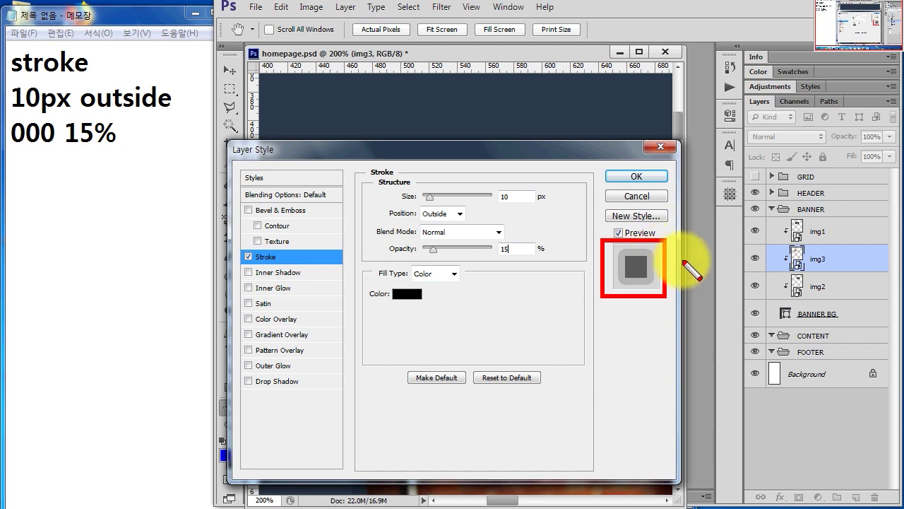
pyautogui.press('Escape')
pyautogui.click(635, 175)
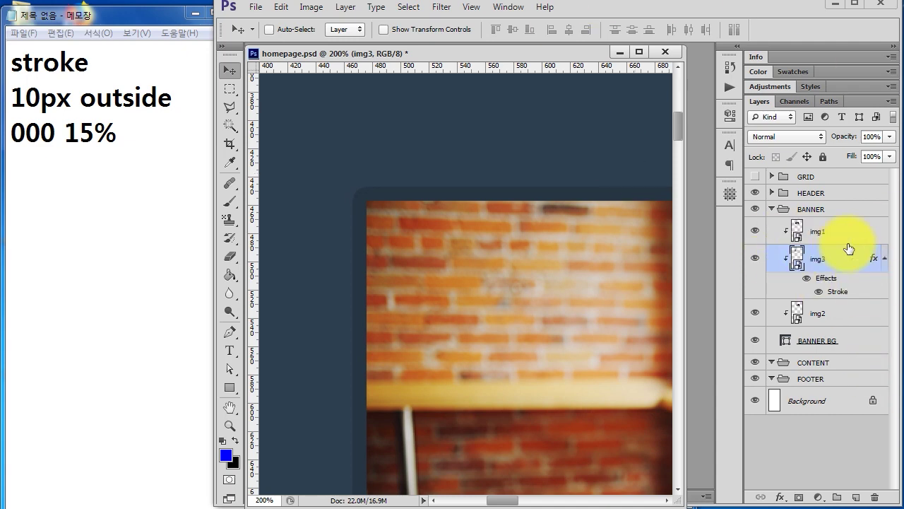
# - Copy img3's stroke layer style and paste it onto both img1 and img2
pyautogui.rightClick(832, 261)
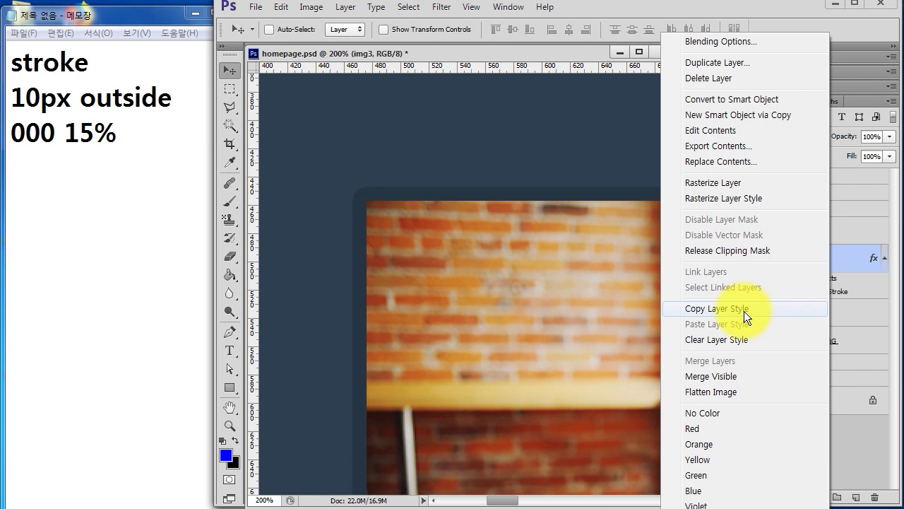
pyautogui.click(744, 311)
pyautogui.click(815, 245)
pyautogui.keyDown('ctrl'); pyautogui.click(823, 314); pyautogui.keyUp('ctrl')
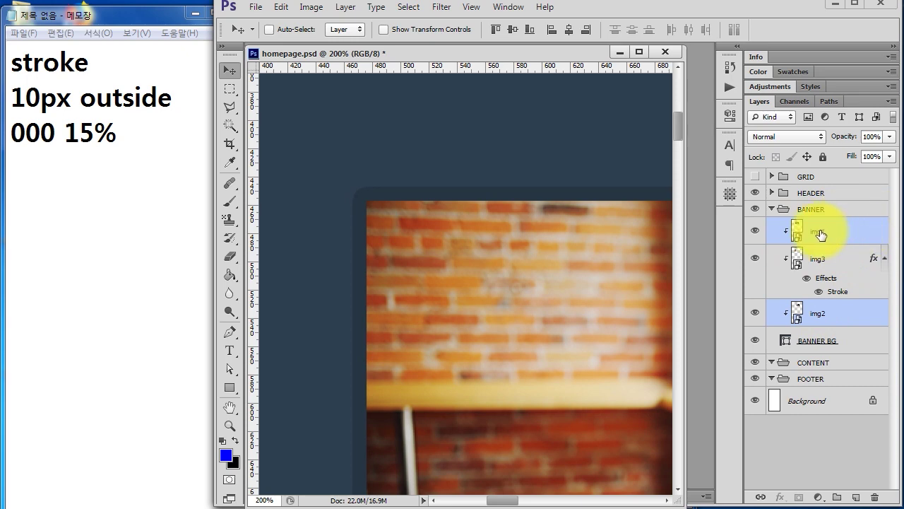
pyautogui.rightClick(817, 306)
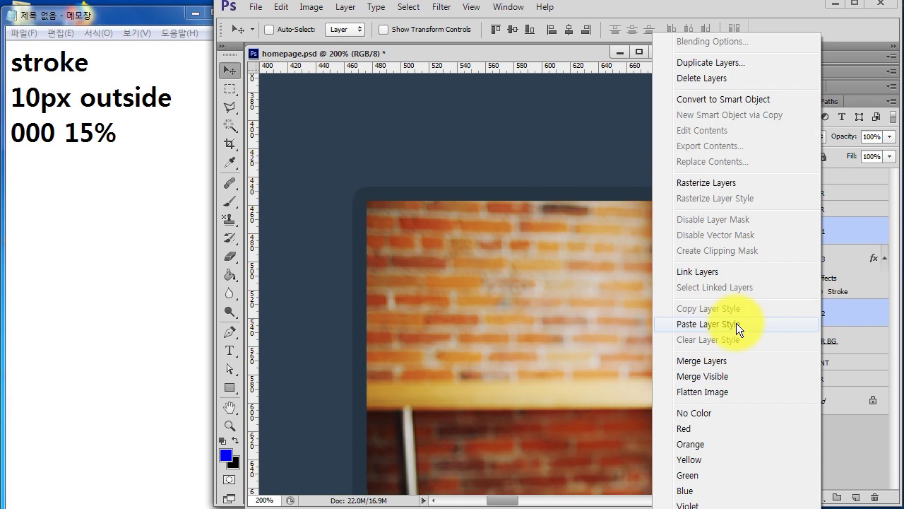
pyautogui.click(736, 323)
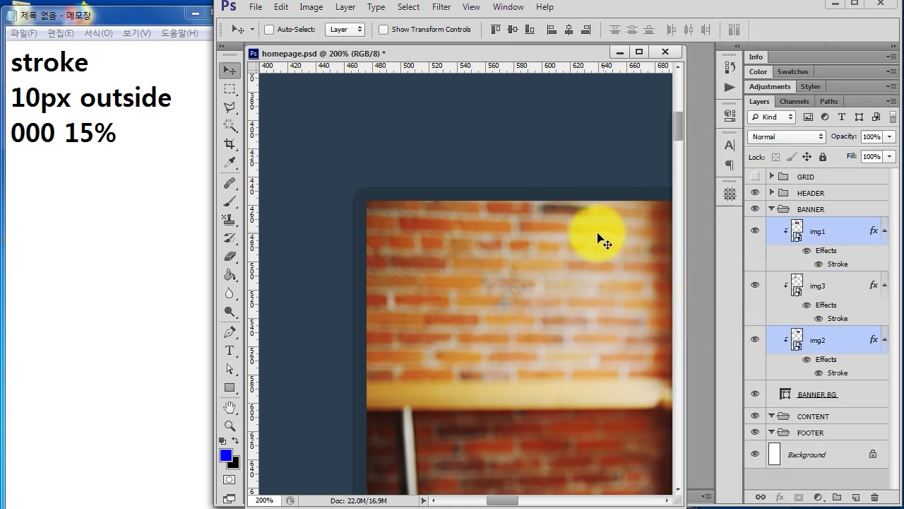
pyautogui.moveTo(586, 242); pyautogui.dragTo(308, 318)
pyautogui.hscroll(5, 494, 292)
# - Scroll across the banner to review the stroked photos and widen the document window
pyautogui.hscroll(5, 377, 287)
pyautogui.hscroll(3, 369, 266)
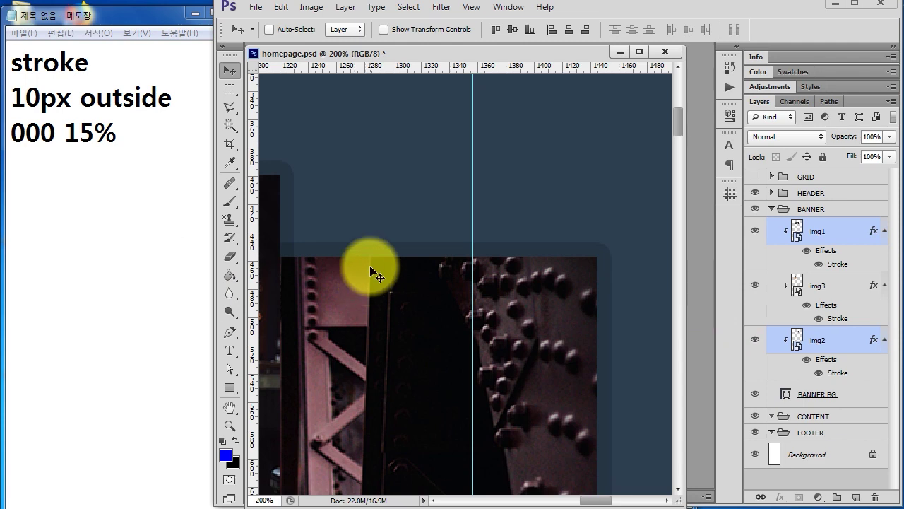
pyautogui.hscroll(-2, 640, 327)
pyautogui.hscroll(-3, 541, 325)
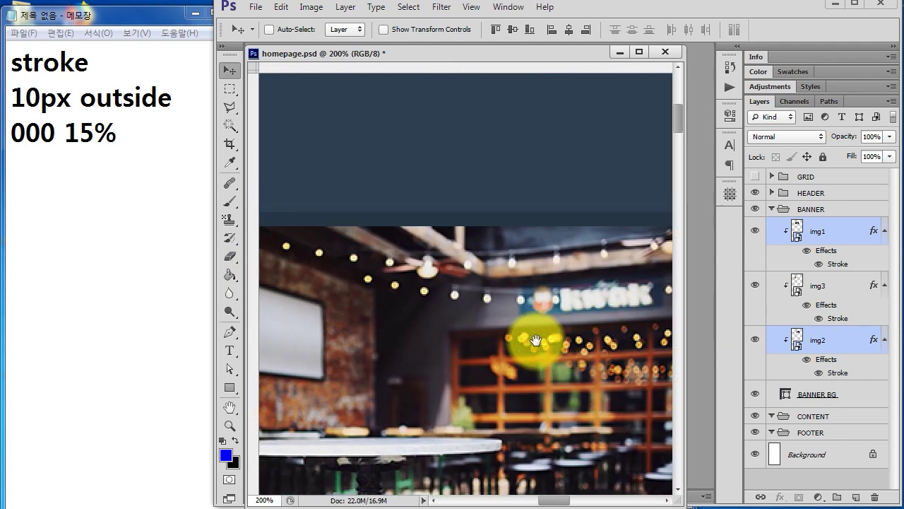
pyautogui.hscroll(-3, 527, 321)
pyautogui.hscroll(-2, 506, 314)
pyautogui.hscroll(-2, 520, 307)
pyautogui.hscroll(-2, 560, 306)
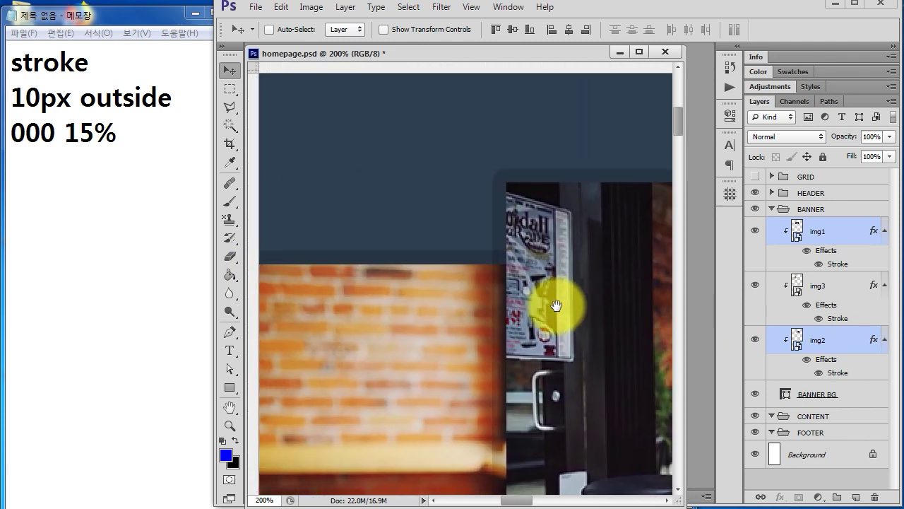
pyautogui.hscroll(-1, 561, 308)
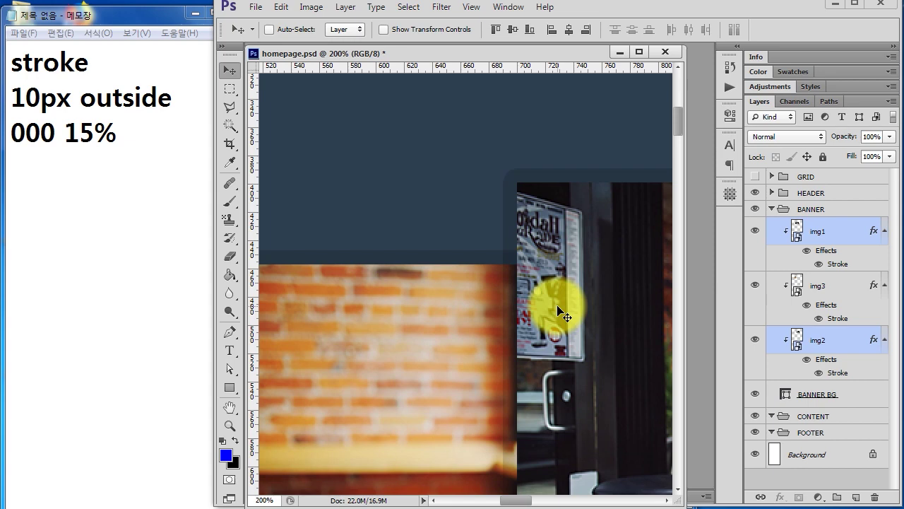
pyautogui.scroll(-1, 562, 311)
pyautogui.scroll(-2, 562, 311)
pyautogui.scroll(-3, 558, 310)
pyautogui.hscroll(3, 530, 283)
pyautogui.scroll(1, 504, 258)
pyautogui.hscroll(1, 504, 259)
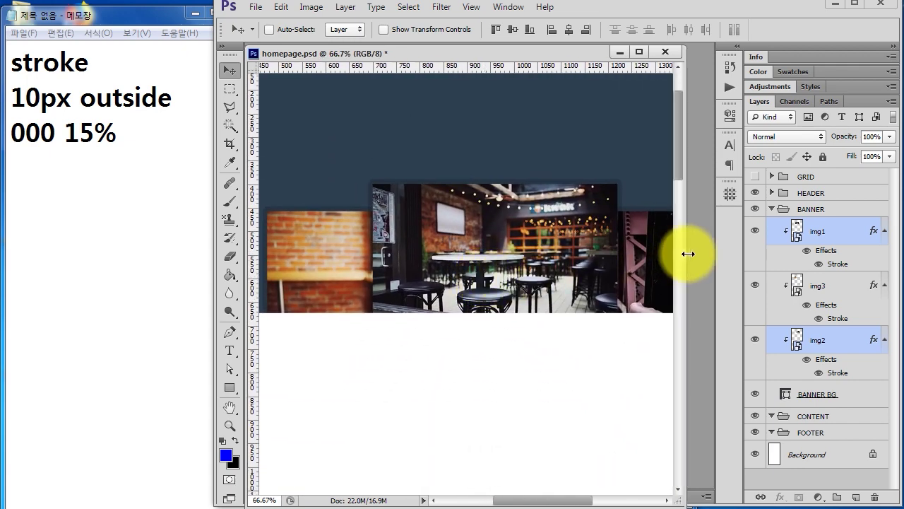
pyautogui.moveTo(685, 258); pyautogui.dragTo(750, 247)
pyautogui.hscroll(-1, 575, 247)
pyautogui.scroll(2, 539, 274)
pyautogui.moveTo(540, 274); pyautogui.dragTo(523, 264)
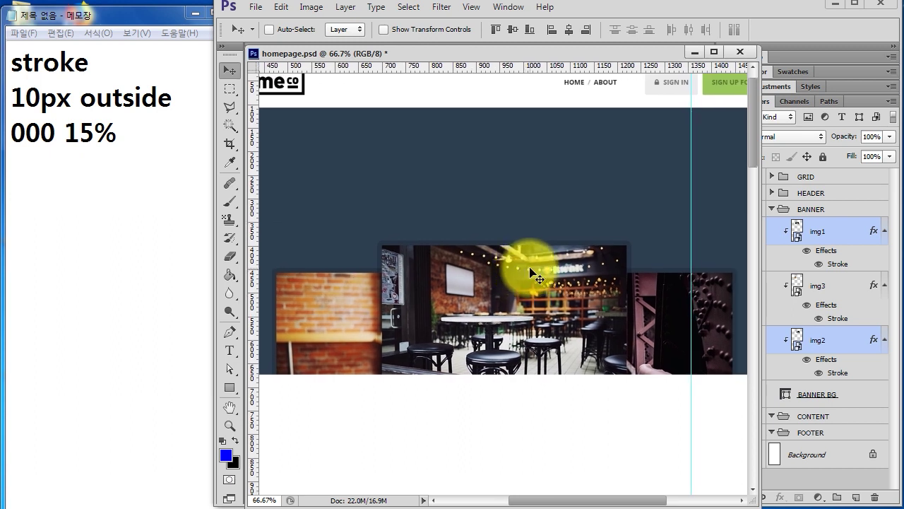
# - Select layers in the BANNER group and undo the rename to reveal the column grid
pyautogui.moveTo(820, 206)
pyautogui.mouseDown()
pyautogui.moveTo(800, 251)
pyautogui.moveTo(849, 238)
pyautogui.mouseUp()
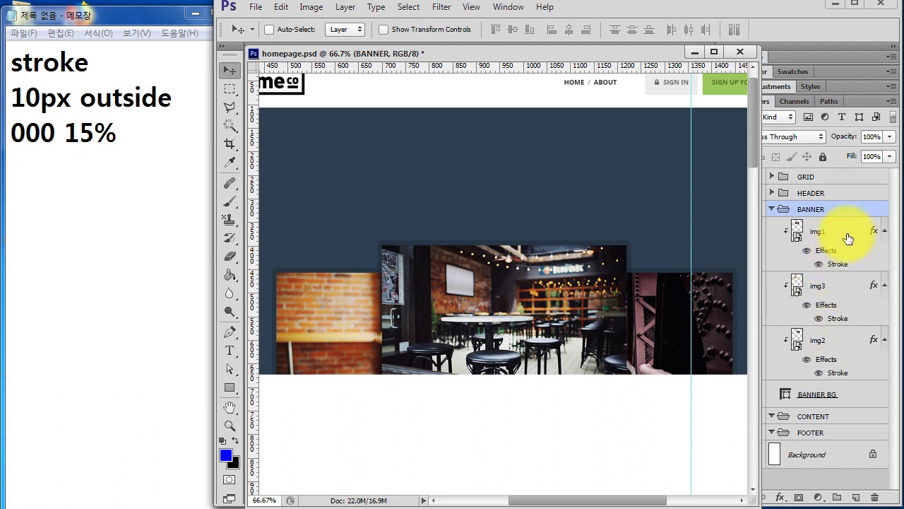
pyautogui.moveTo(848, 238)
pyautogui.mouseDown()
pyautogui.moveTo(814, 270)
pyautogui.moveTo(814, 235)
pyautogui.mouseUp()
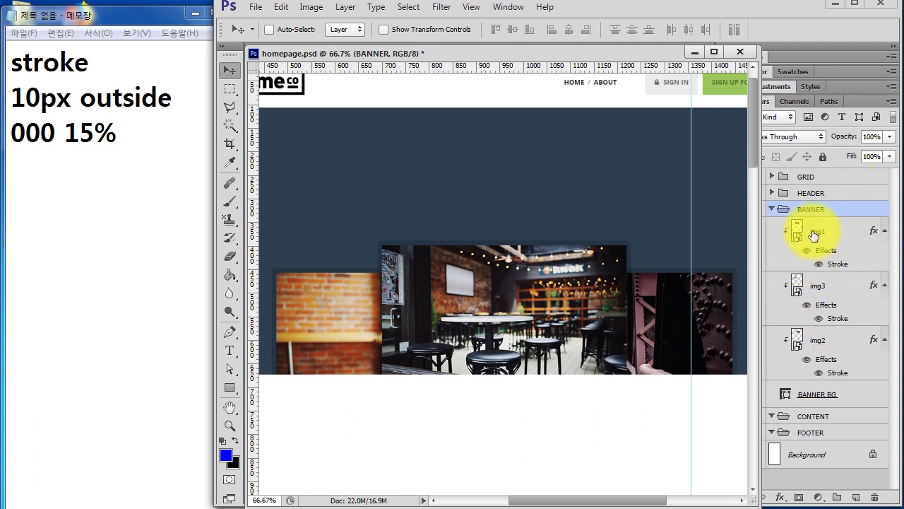
pyautogui.doubleClick(816, 233)
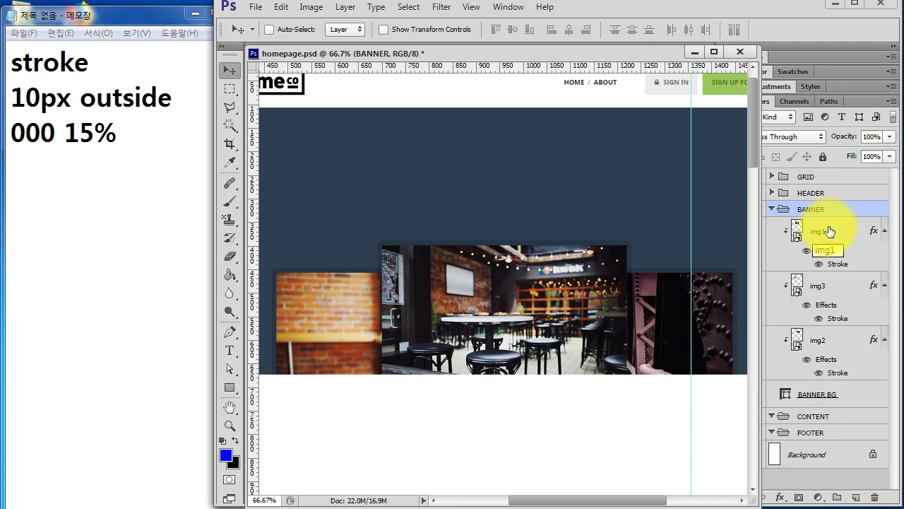
pyautogui.hotkey('ctrl', 'z')
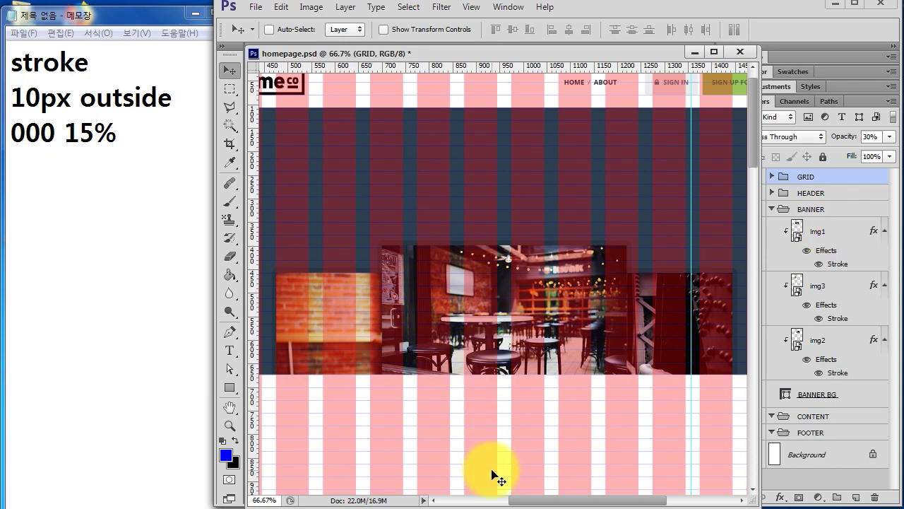
# - Review the banner area of the Homepage.jpg reference mockup, then return to the notes
pyautogui.hotkey('alt', 'Tab')
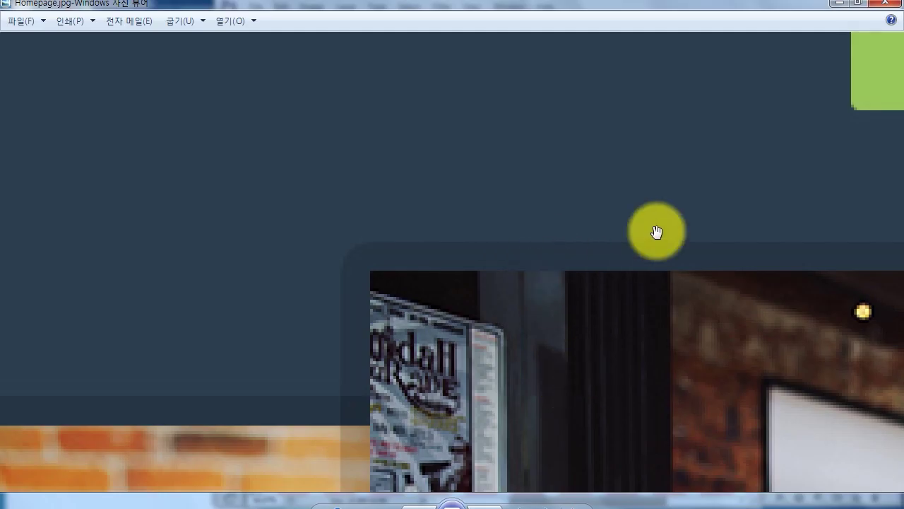
pyautogui.moveTo(656, 228); pyautogui.dragTo(551, 379)
pyautogui.scroll(-3, 556, 349)
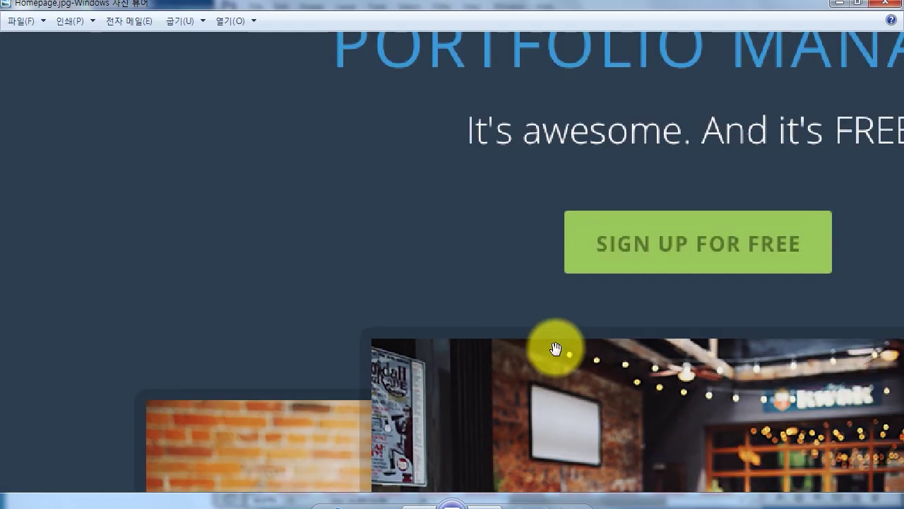
pyautogui.scroll(-1, 555, 348)
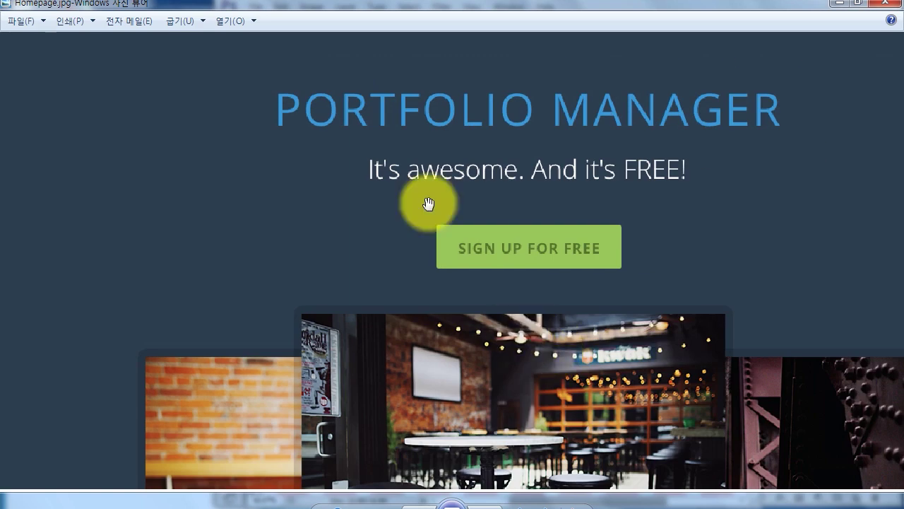
pyautogui.click(378, 503)
# - Add a dashed separator and a 'portfolio manager' heading below the stroke notes
pyautogui.click(174, 172)
pyautogui.press('Return')
pyautogui.write('------------')
pyautogui.press('Return')
pyautogui.write('oo')
pyautogui.press('BackSpace')
pyautogui.press('BackSpace')
pyautogui.write('portflio')
pyautogui.press('BackSpace')
pyautogui.press('BackSpace')
pyautogui.press('BackSpace')
pyautogui.write('olio')
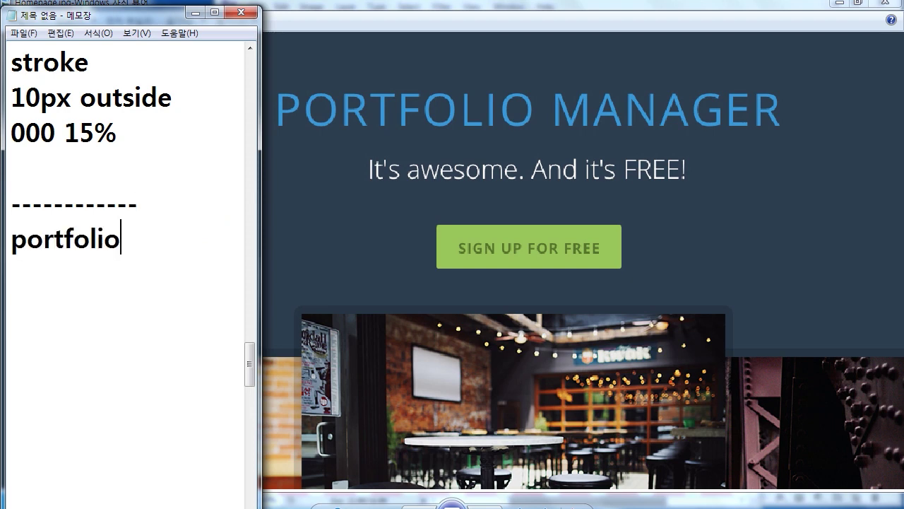
pyautogui.write(' manager')
# - Write the tagline 'It's awesome. And it's free' under the heading
pyautogui.press('Return')
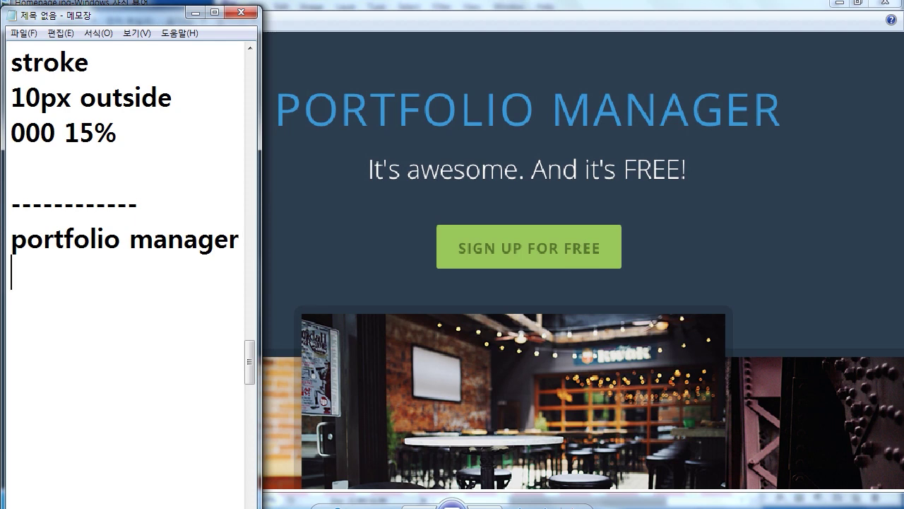
pyautogui.write('Its')
pyautogui.press('BackSpace')
pyautogui.write("'s ")
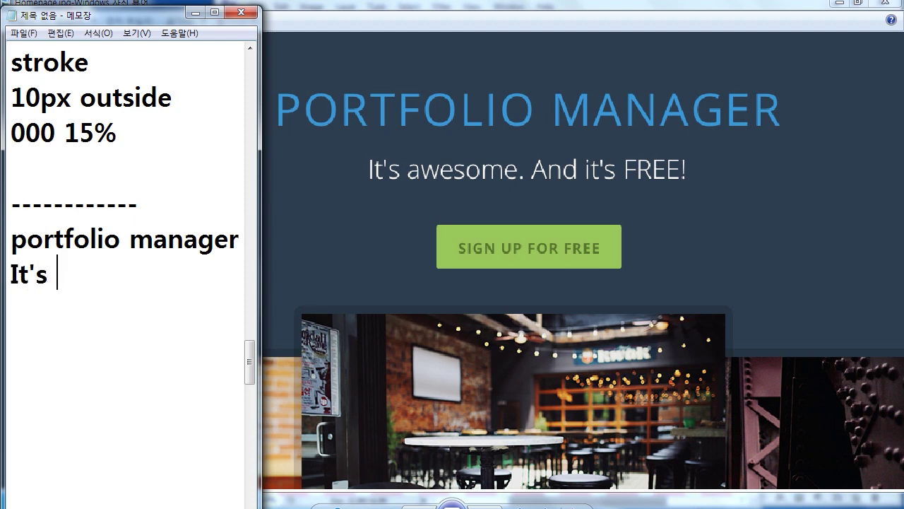
pyautogui.write('awes')
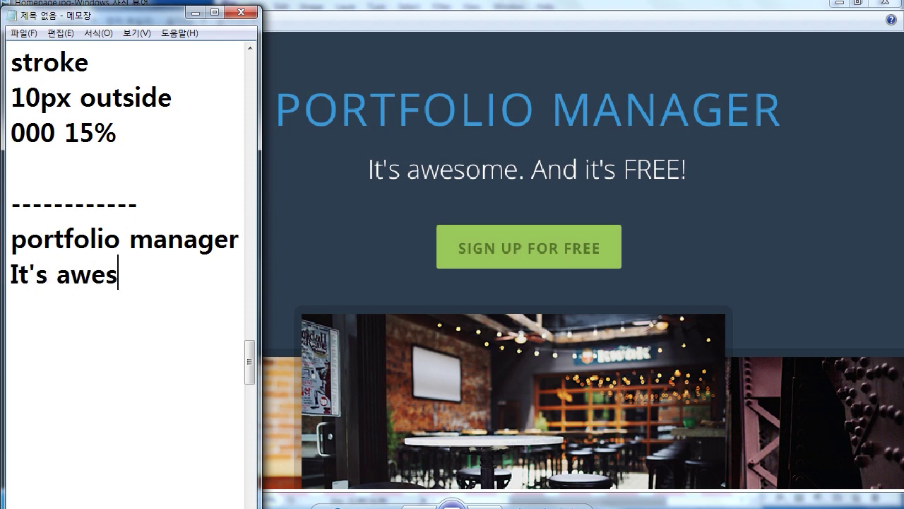
pyautogui.write('ome. ')
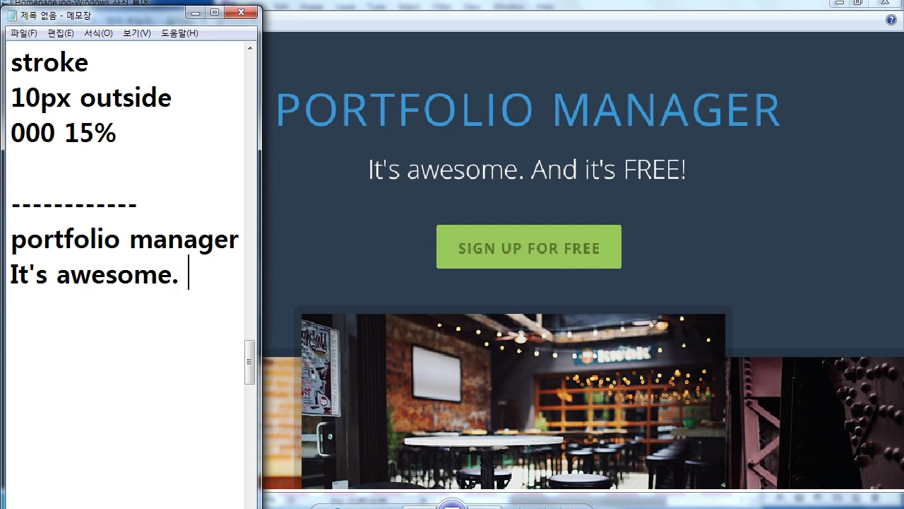
pyautogui.write('Ani')
pyautogui.press('BackSpace')
pyautogui.write('d I')
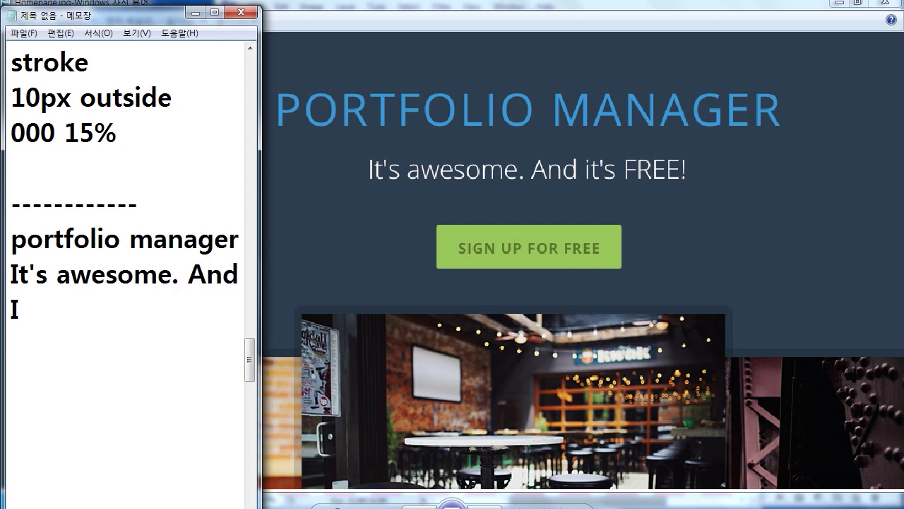
pyautogui.press('BackSpace')
pyautogui.write("its'")
pyautogui.press('BackSpace')
pyautogui.press('BackSpace')
pyautogui.write("'s fee")
pyautogui.press('BackSpace')
pyautogui.press('BackSpace')
pyautogui.write('ree')
pyautogui.press('Return')
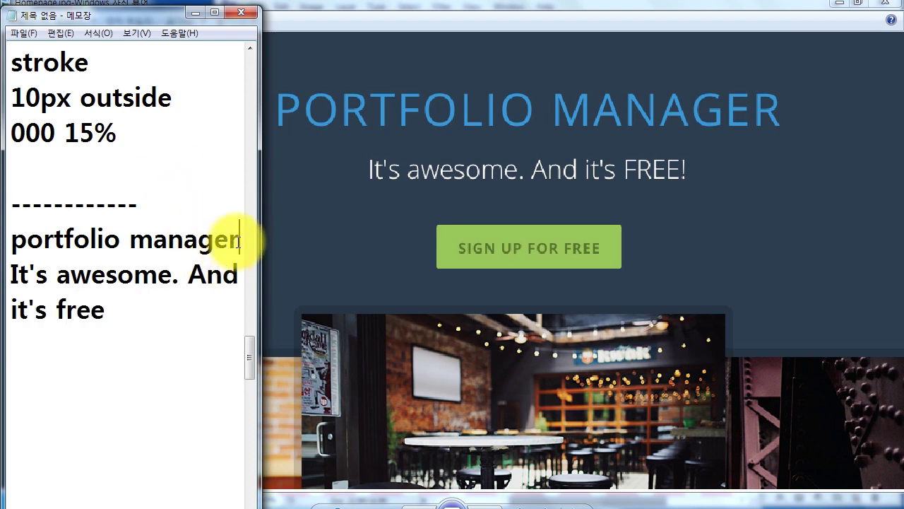
# - Insert lines under 'portfolio manager' noting the font open sans and 55px #3a99d8
pyautogui.click(240, 242)
pyautogui.press('Return')
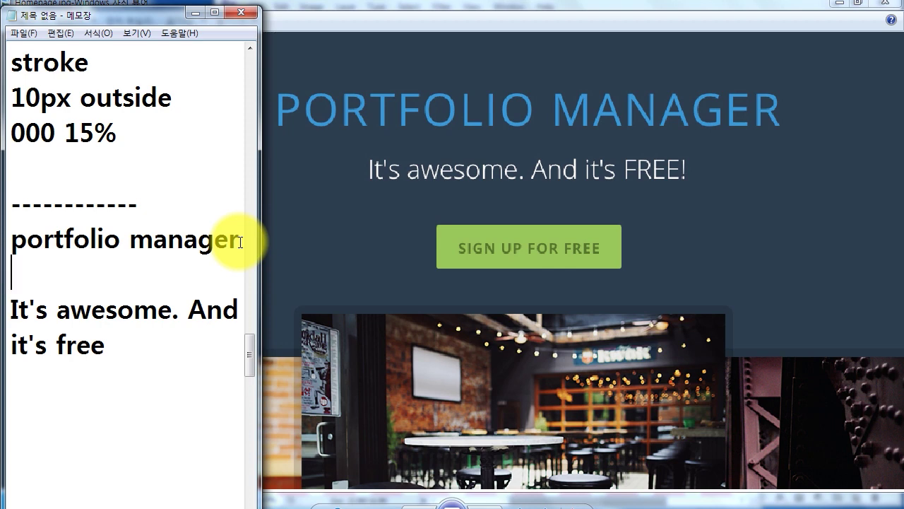
pyautogui.press('Return')
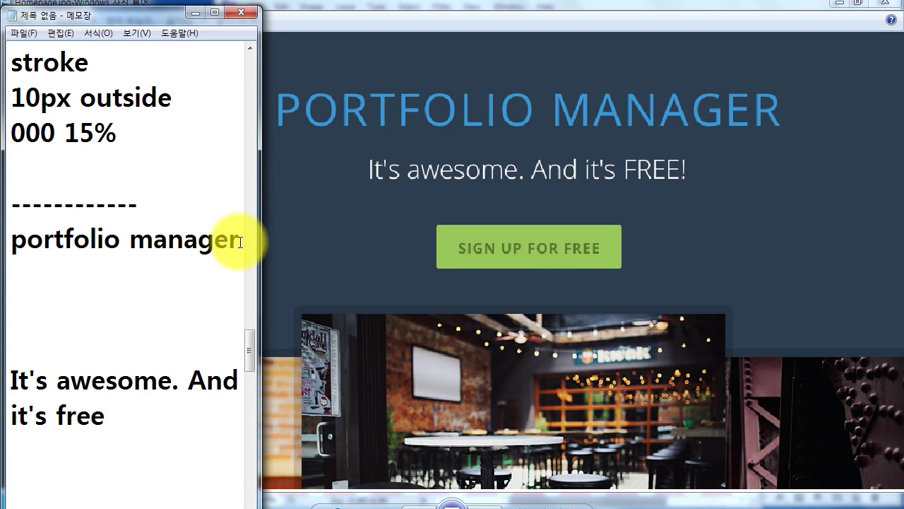
pyautogui.write('pen')
pyautogui.press('BackSpace')
pyautogui.press('BackSpace')
pyautogui.press('BackSpace')
pyautogui.press('BackSpace')
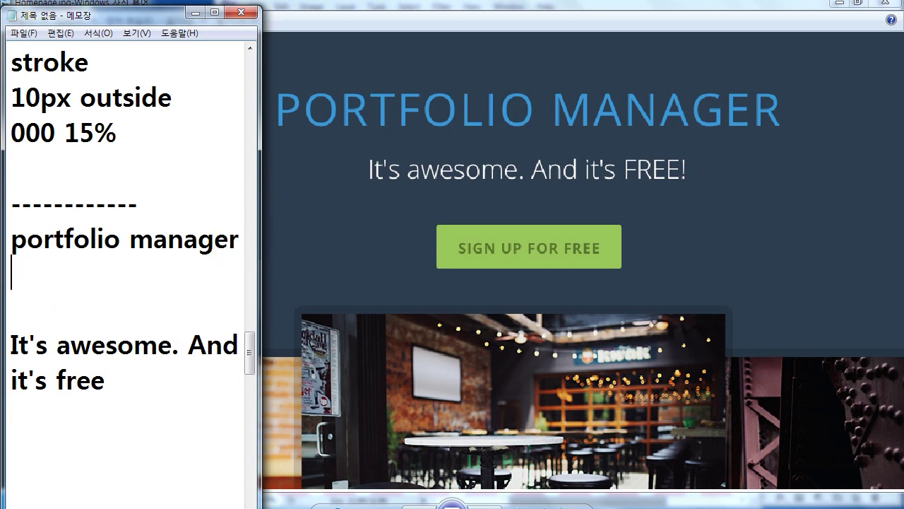
pyautogui.write('open sans')
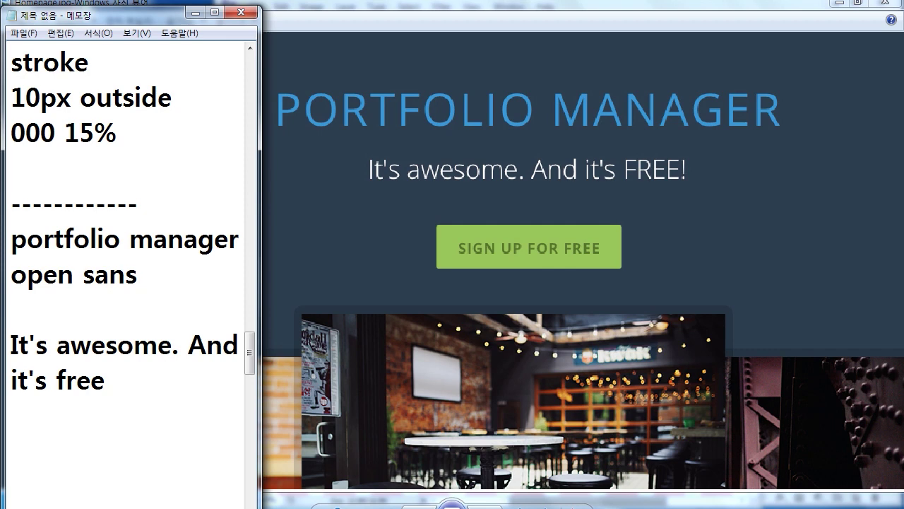
pyautogui.press('Return')
pyautogui.write('5px')
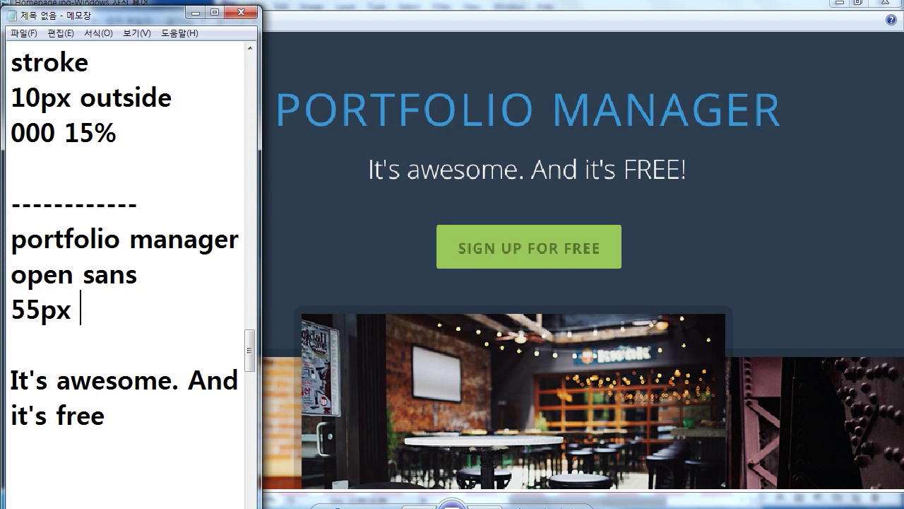
pyautogui.write(' #3a9')
pyautogui.press('BackSpace')
pyautogui.write('a99d8')
pyautogui.press('Return')
# - Add the headline notes 자간 (letter-spacing) 50 and 3 줄
pyautogui.write('wkrk')
pyautogui.press('BackSpace')
pyautogui.press('BackSpace')
pyautogui.press('BackSpace')
pyautogui.press('BackSpace')
pyautogui.press('Hangul')
pyautogui.write('자간(')
pyautogui.press('Hangul')
pyautogui.write('left')
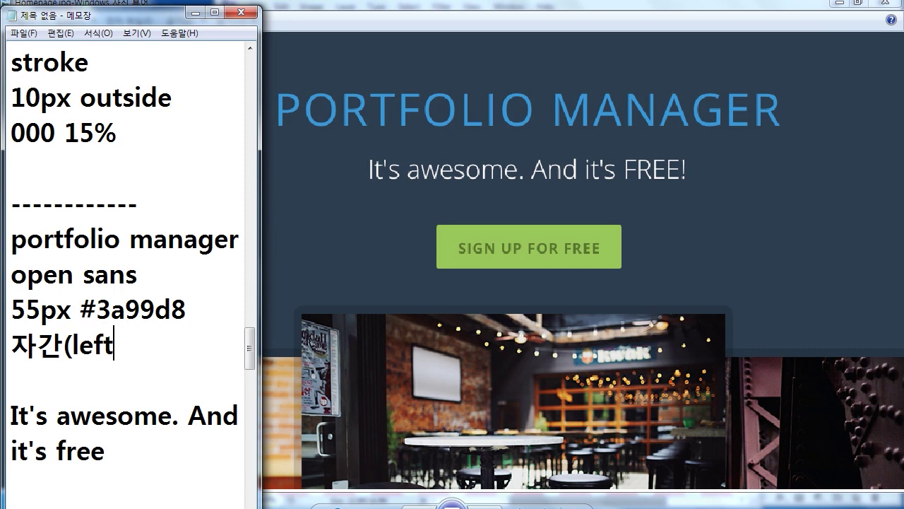
pyautogui.press('BackSpace')
pyautogui.press('BackSpace')
pyautogui.write('tters')
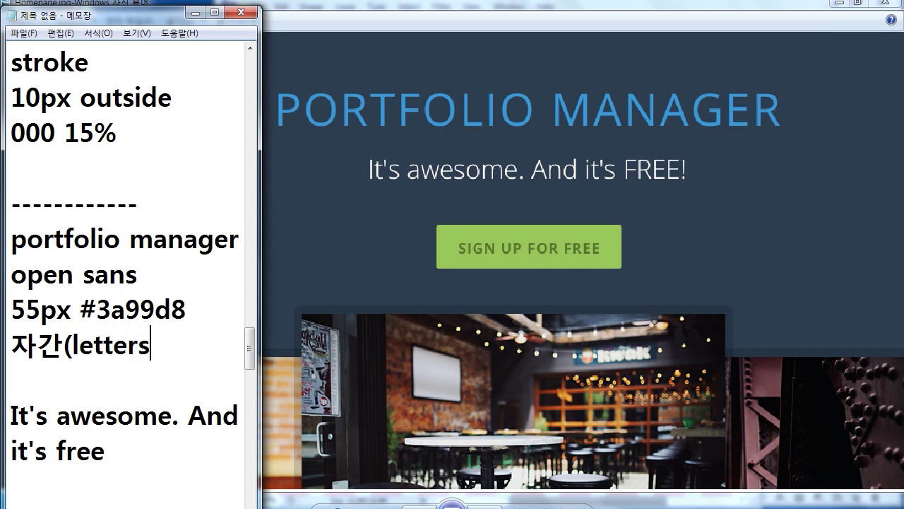
pyautogui.write('-s')
pyautogui.write('pacing)')
pyautogui.press('Return')
pyautogui.write('50')
pyautogui.press('Return')
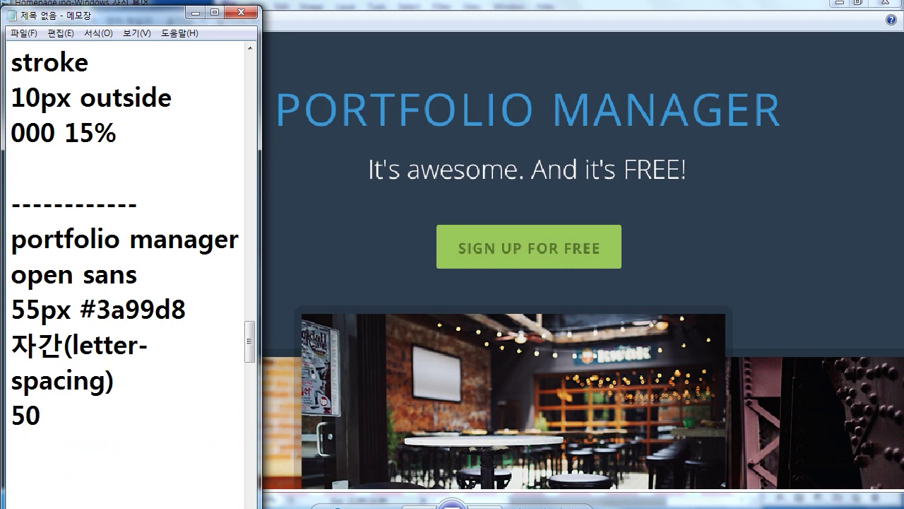
pyautogui.write('wnf')
pyautogui.press('BackSpace')
pyautogui.press('BackSpace')
pyautogui.press('BackSpace')
pyautogui.write('wn')
pyautogui.press('BackSpace')
pyautogui.press('BackSpace')
pyautogui.press('Hangul')
pyautogui.write('갯')
pyautogui.press('BackSpace')
pyautogui.press('BackSpace')
pyautogui.press('BackSpace')
pyautogui.write('줄')
pyautogui.press('Return')
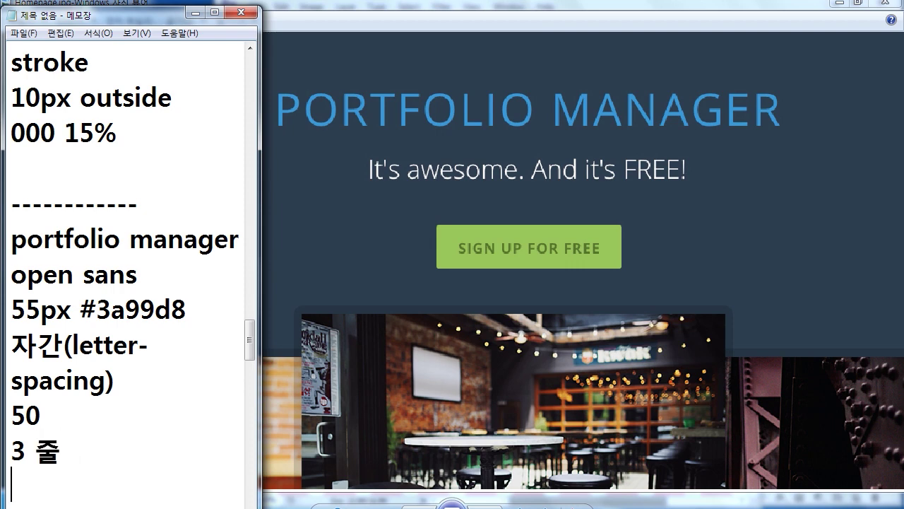
pyautogui.moveTo(250, 339)
pyautogui.mouseDown()
pyautogui.moveTo(258, 359)
pyautogui.moveTo(258, 351)
pyautogui.mouseUp()
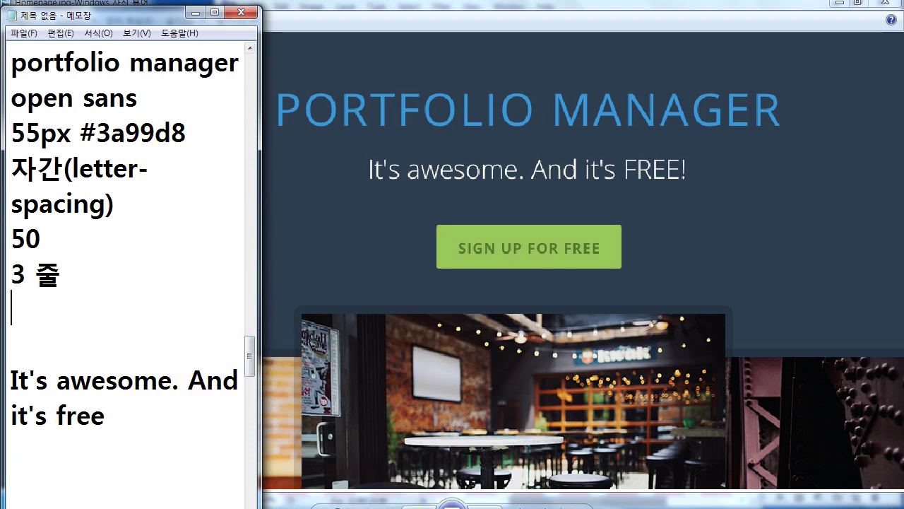
# - Select the img1 layer inside BANNER and start a new headline text layer on the banner
pyautogui.moveTo(452, 503)
pyautogui.click(249, 477)
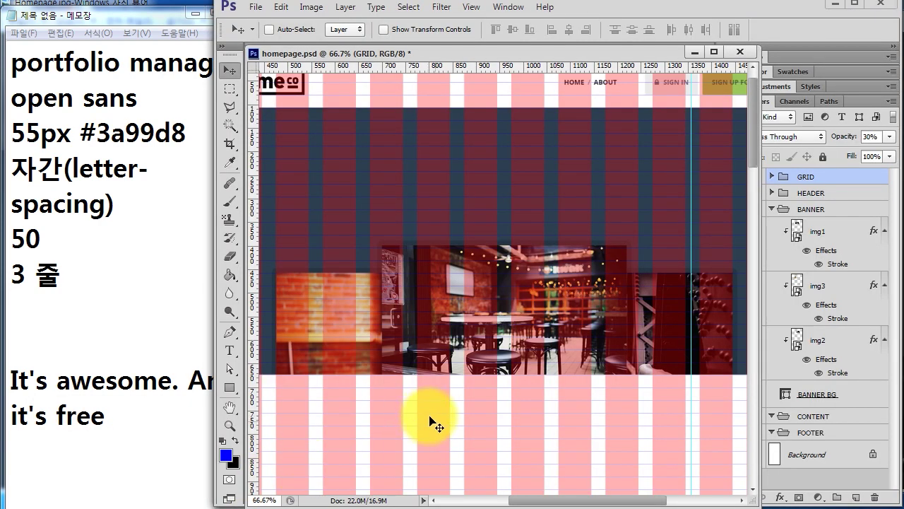
pyautogui.click(812, 209)
pyautogui.click(825, 233)
pyautogui.click(819, 210)
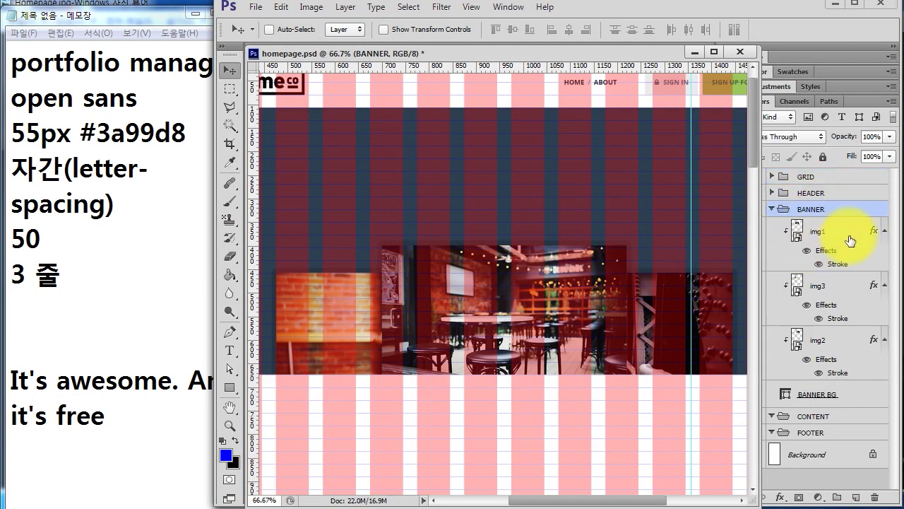
pyautogui.click(814, 233)
pyautogui.click(229, 350)
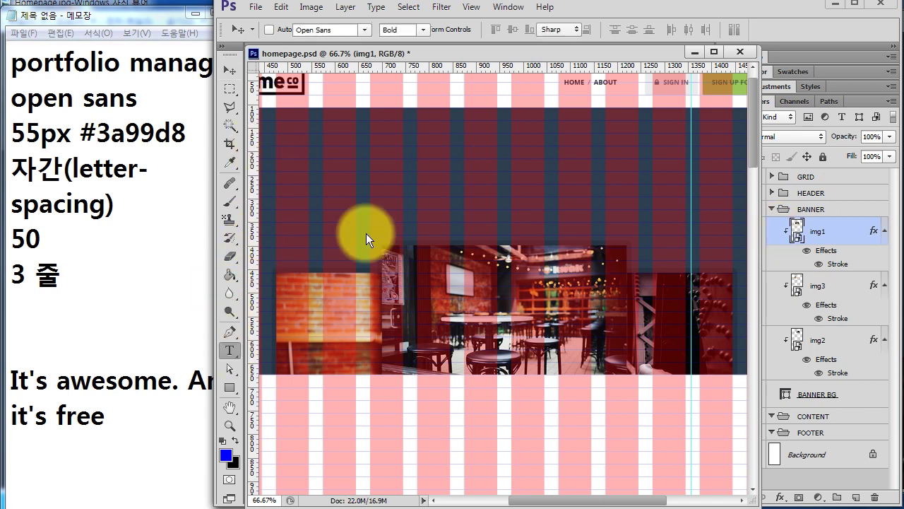
pyautogui.click(382, 139)
pyautogui.write('PORTFOLIO MANAGER')
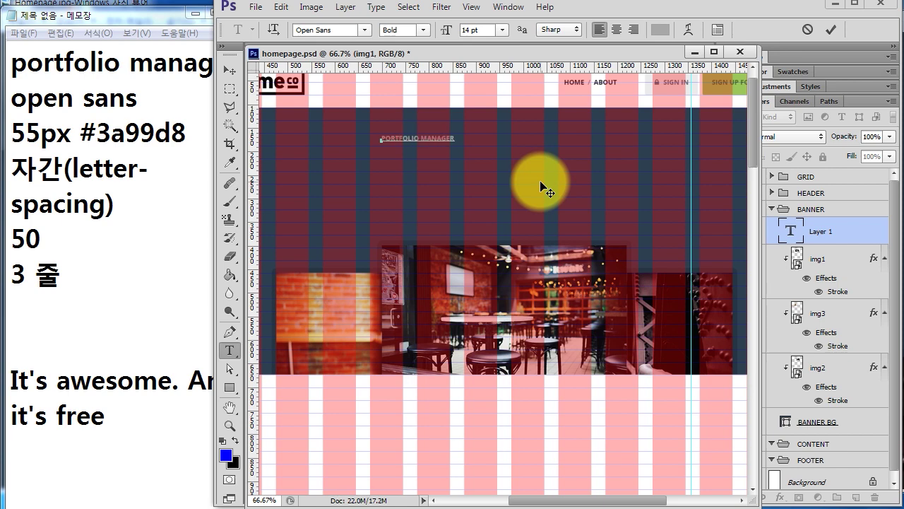
# - Set the headline text to Open Sans Regular at 55 pt
pyautogui.hotkey('ctrl', 'a')
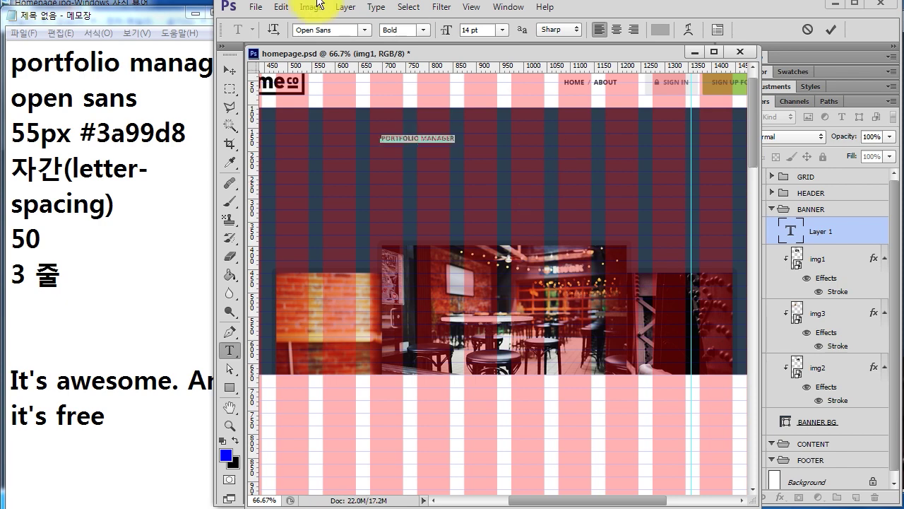
pyautogui.click(411, 30)
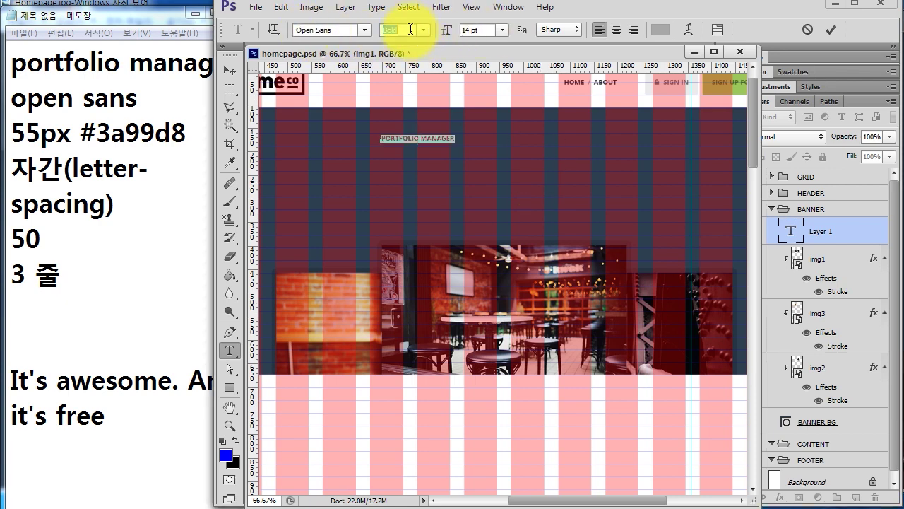
pyautogui.click(421, 31)
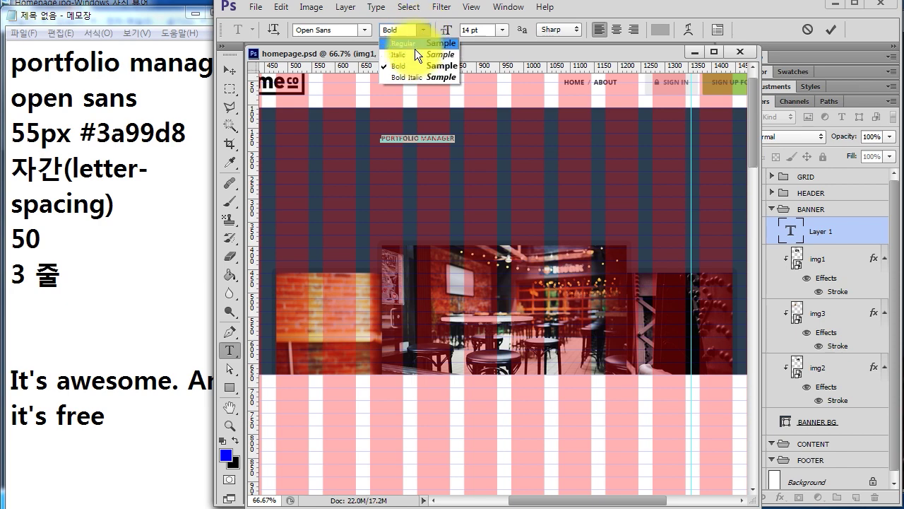
pyautogui.click(413, 44)
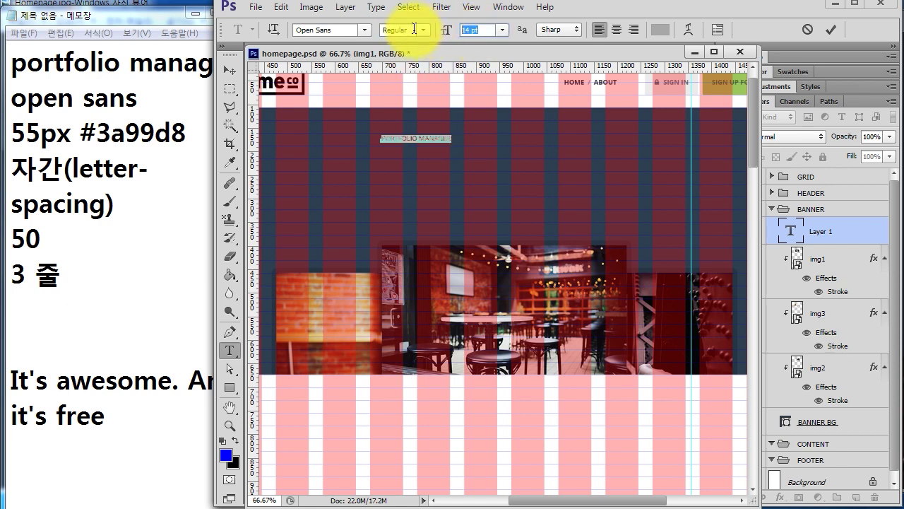
pyautogui.write('55')
pyautogui.click(660, 29)
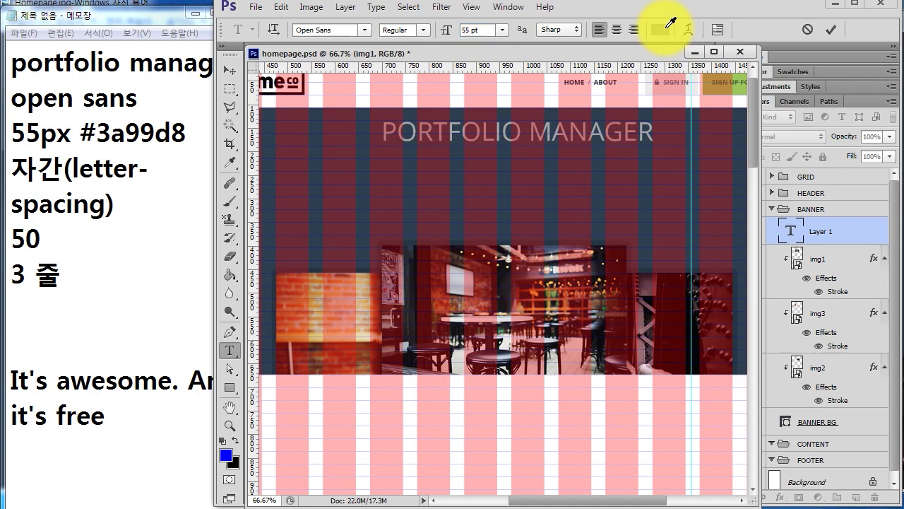
# - Colour the headline #3a99d8 using the code from the notes, and commit the text
pyautogui.moveTo(97, 133); pyautogui.dragTo(187, 133)
pyautogui.hotkey('ctrl', 'c')
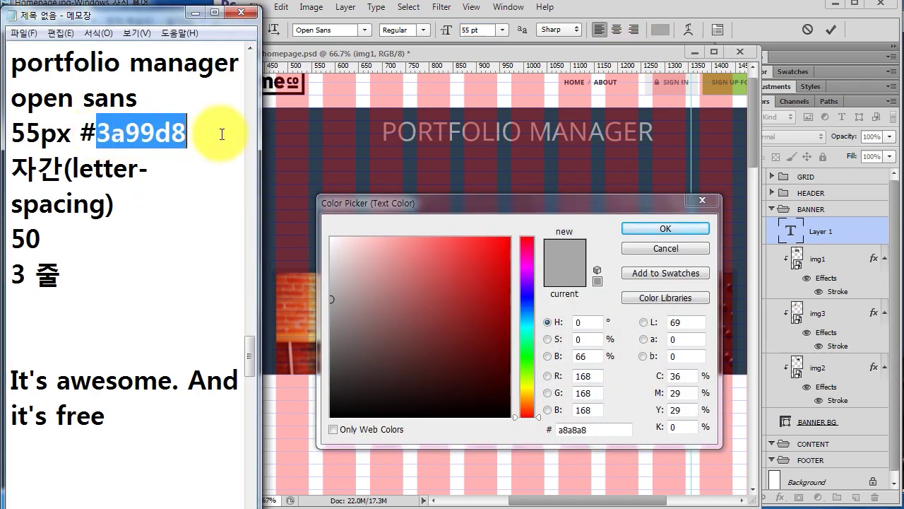
pyautogui.click(603, 431)
pyautogui.click(602, 431)
pyautogui.hotkey('ctrl', 'v')
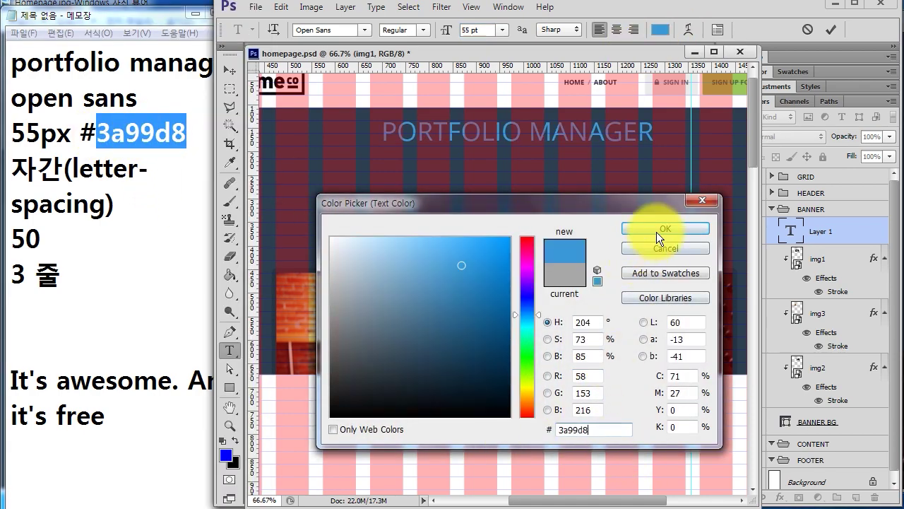
pyautogui.click(657, 228)
pyautogui.click(791, 231)
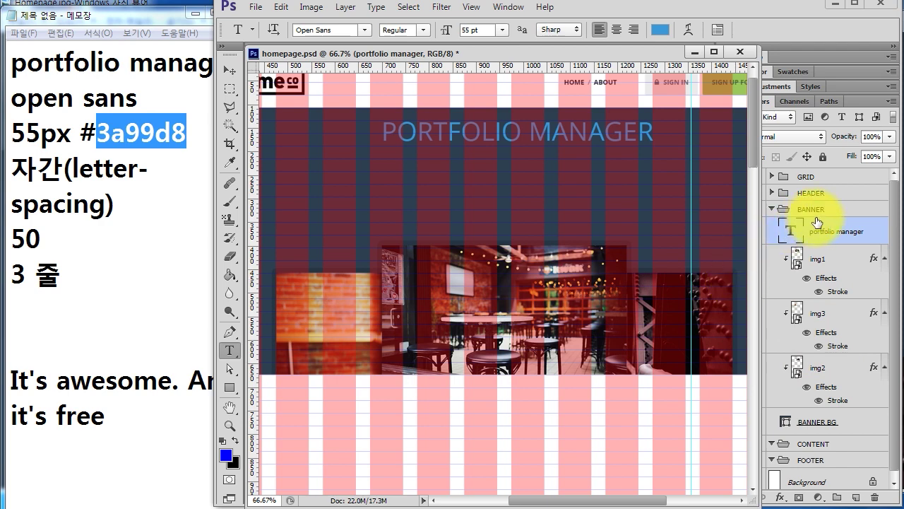
# - Center the headline horizontally on the BANNER BG layer
pyautogui.keyDown('ctrl'); pyautogui.click(848, 422); pyautogui.keyUp('ctrl')
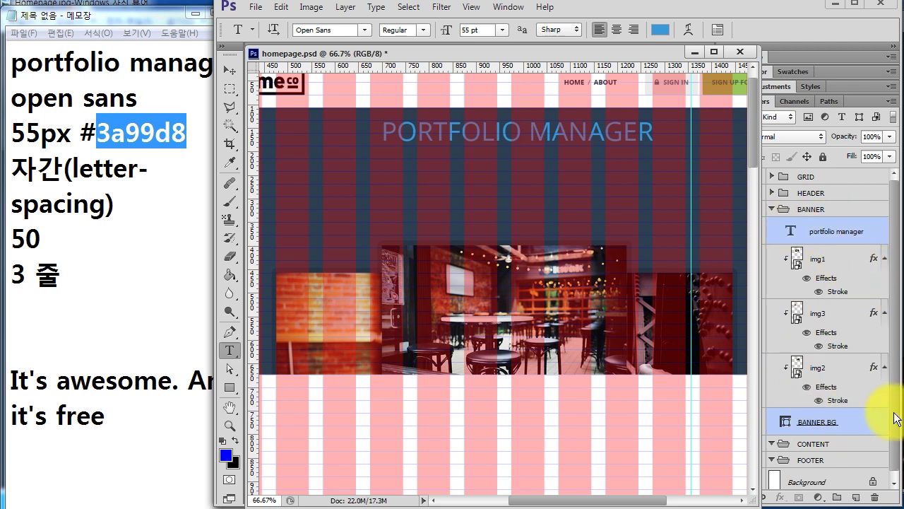
pyautogui.click(229, 69)
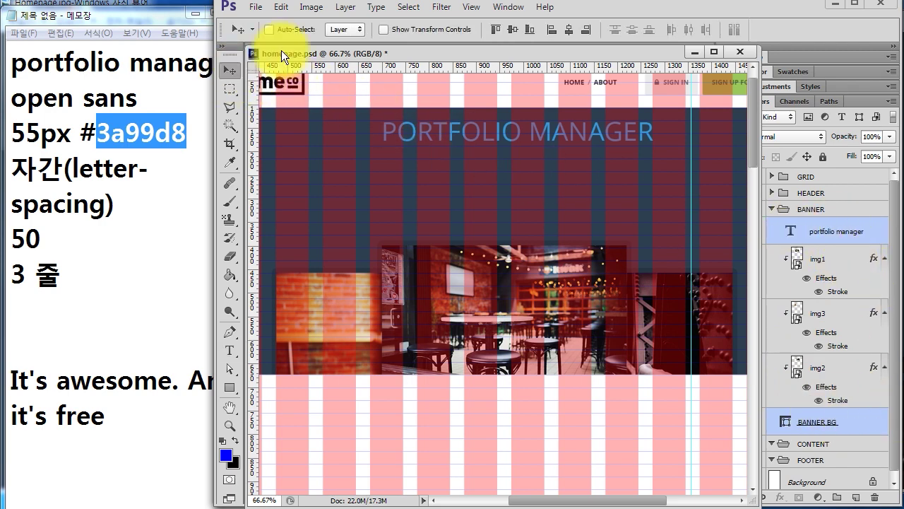
pyautogui.click(569, 33)
pyautogui.click(820, 233)
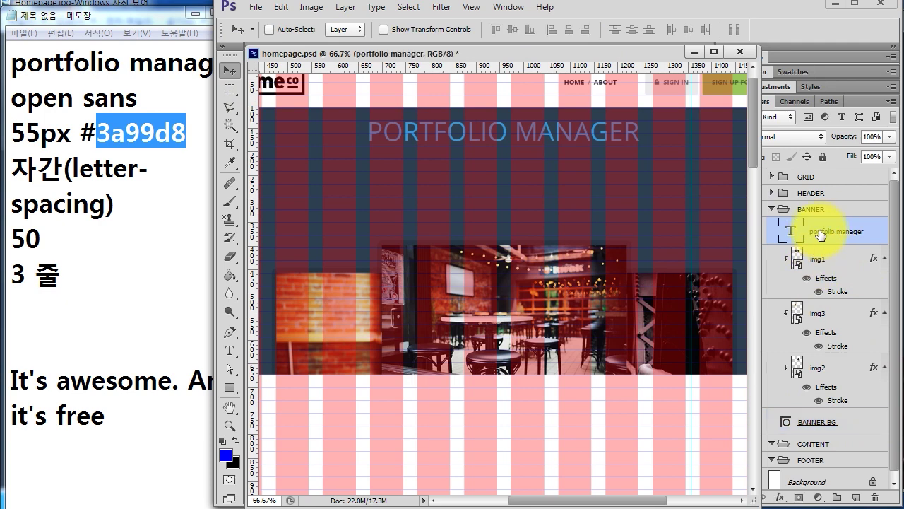
# - Nudge the headline down about 32 px, then fine-tune its vertical position by a pixel
pyautogui.hotkey('shift', 'Down')
pyautogui.hotkey('shift', 'Down')
pyautogui.hotkey('shift', 'Down')
pyautogui.hotkey('shift', 'Down')
pyautogui.hotkey('shift', 'Down')
pyautogui.hotkey('shift', 'Down')
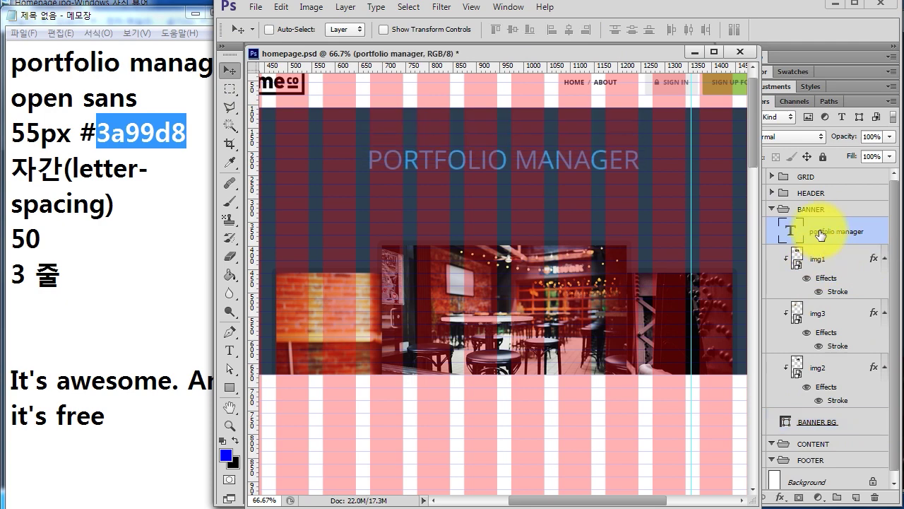
pyautogui.scroll(2, 404, 151)
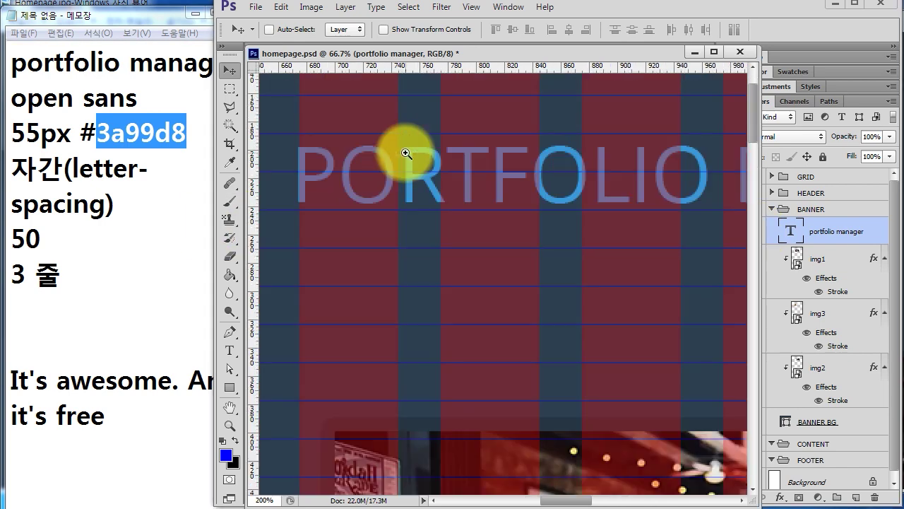
pyautogui.moveTo(426, 140); pyautogui.dragTo(491, 277)
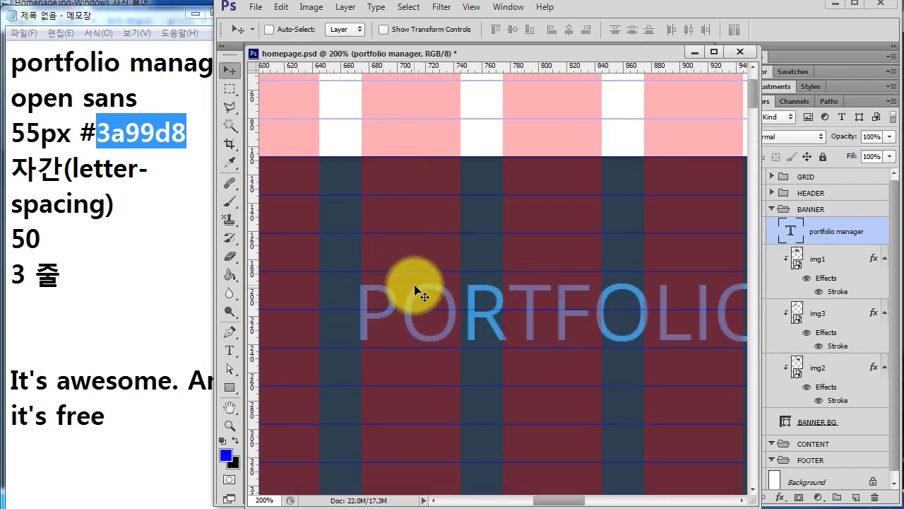
pyautogui.press('Up')
pyautogui.press('Up')
pyautogui.press('Up')
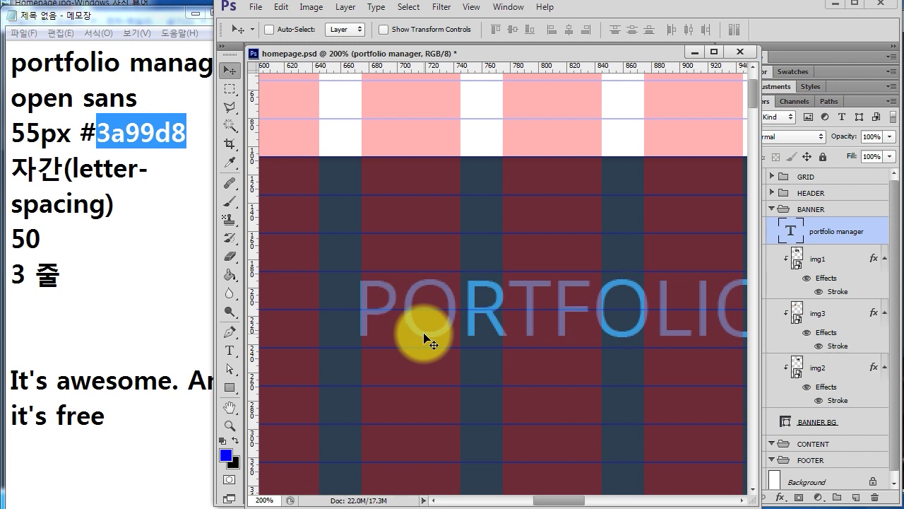
pyautogui.press('Down')
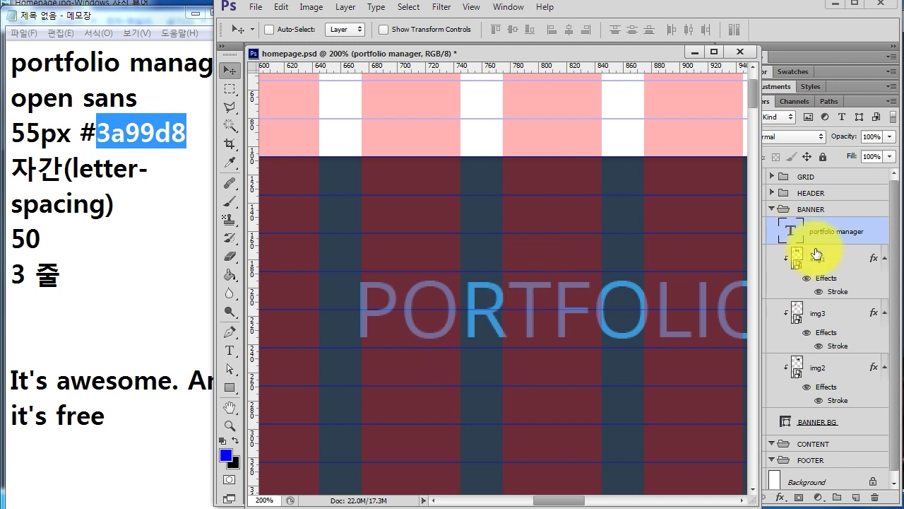
pyautogui.doubleClick(792, 231)
# - Set the PORTFOLIO MANAGER headline's tracking to 50 and commit the text edit
pyautogui.hotkey('ctrl', 't')
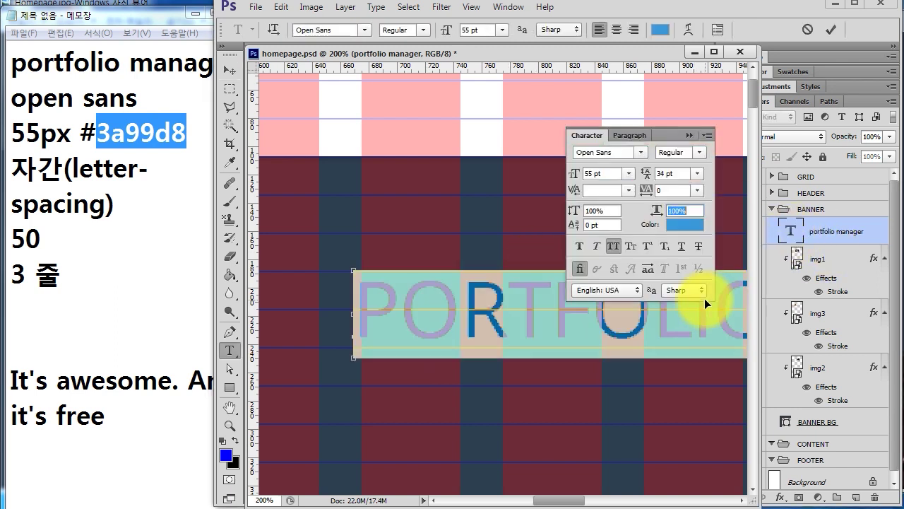
pyautogui.click(671, 190)
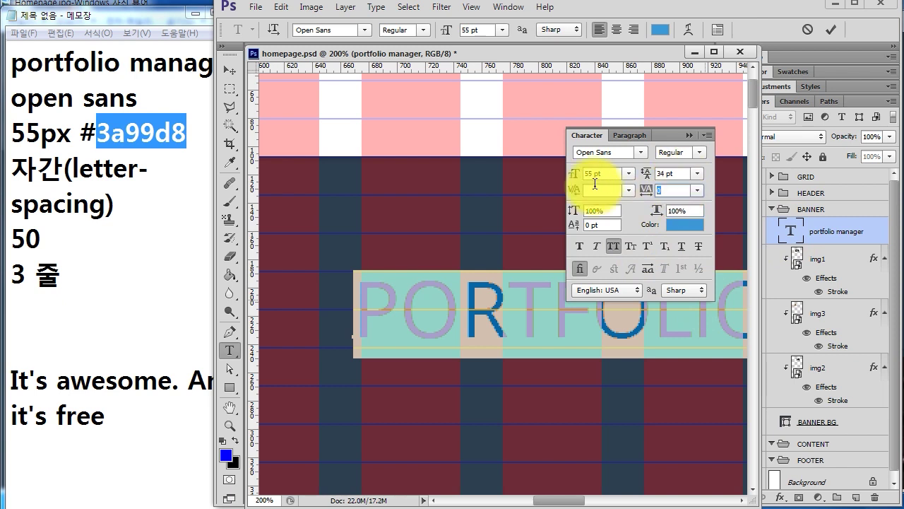
pyautogui.write('50')
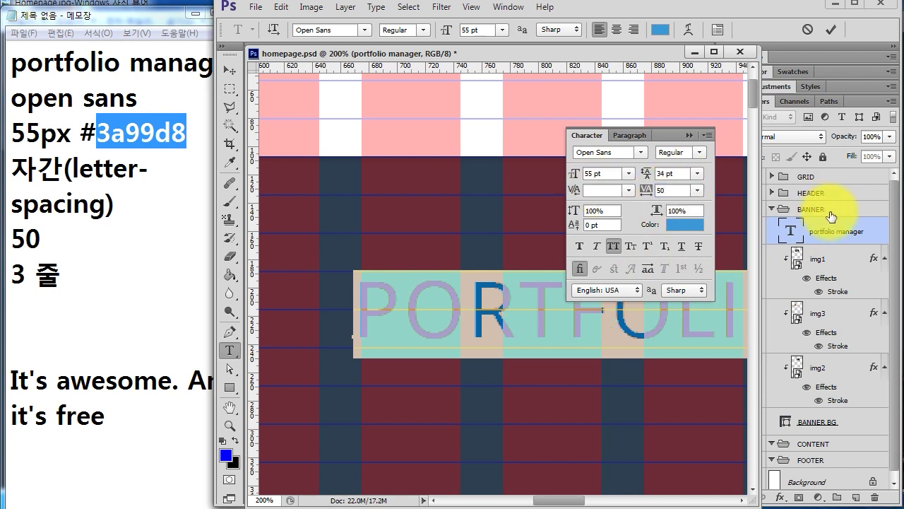
pyautogui.click(701, 131)
pyautogui.click(790, 229)
pyautogui.press('v')
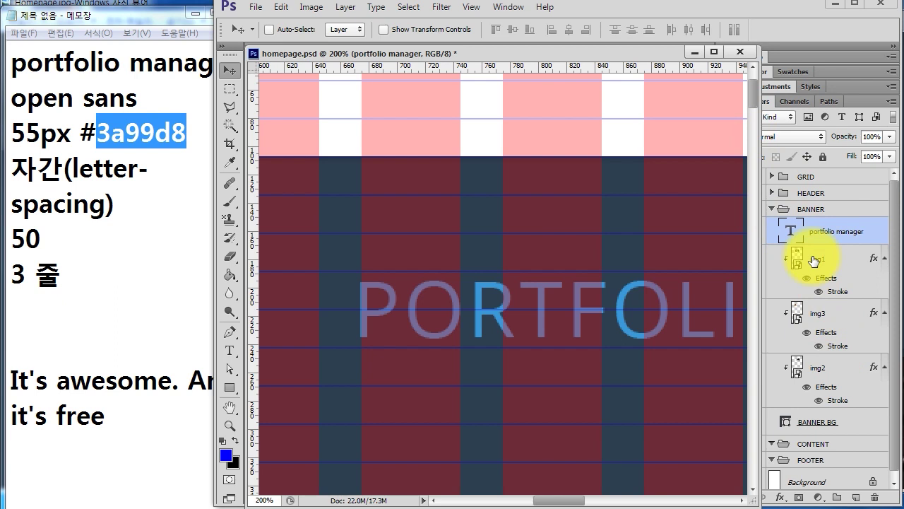
# - Centre the headline horizontally on BANNER BG and mark the tracking-50 lines in the notes
pyautogui.keyDown('ctrl'); pyautogui.click(819, 426); pyautogui.keyUp('ctrl')
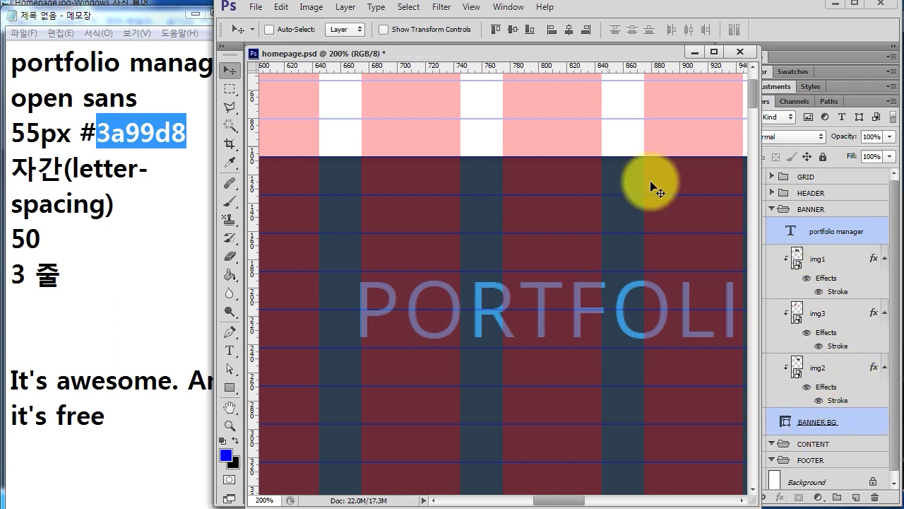
pyautogui.click(567, 32)
pyautogui.click(816, 232)
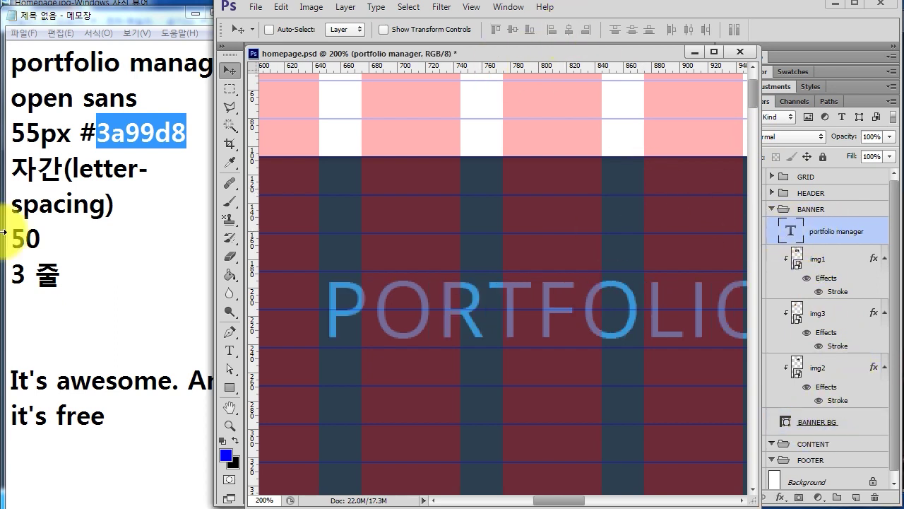
pyautogui.click(156, 216)
pyautogui.moveTo(11, 154); pyautogui.dragTo(42, 244)
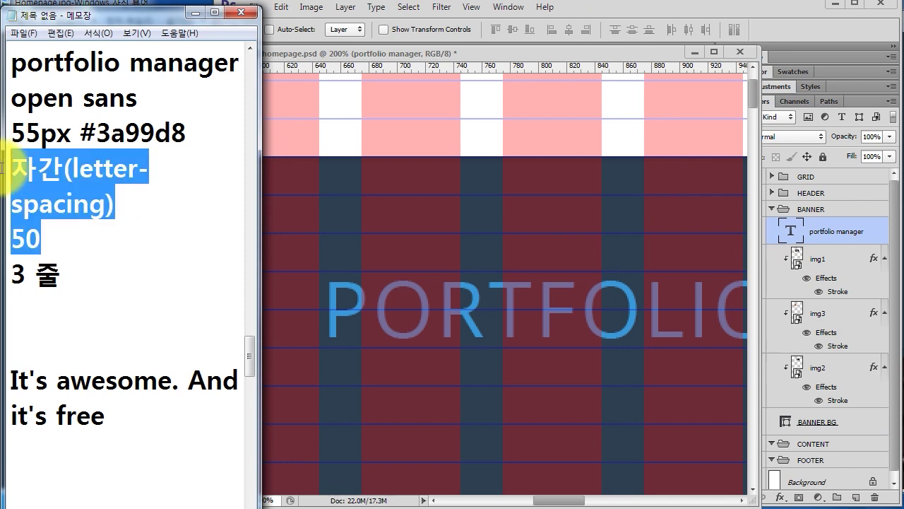
pyautogui.click(798, 231)
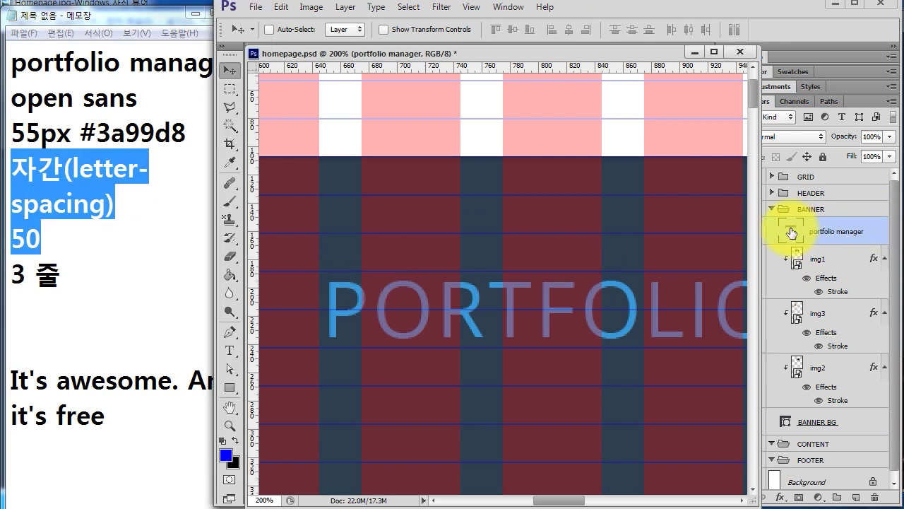
# - Zoom out to view the whole banner and place the notes cursor below the tagline line
pyautogui.hotkey('ctrl', '-')
pyautogui.hotkey('ctrl', '-')
pyautogui.hotkey('ctrl', '-')
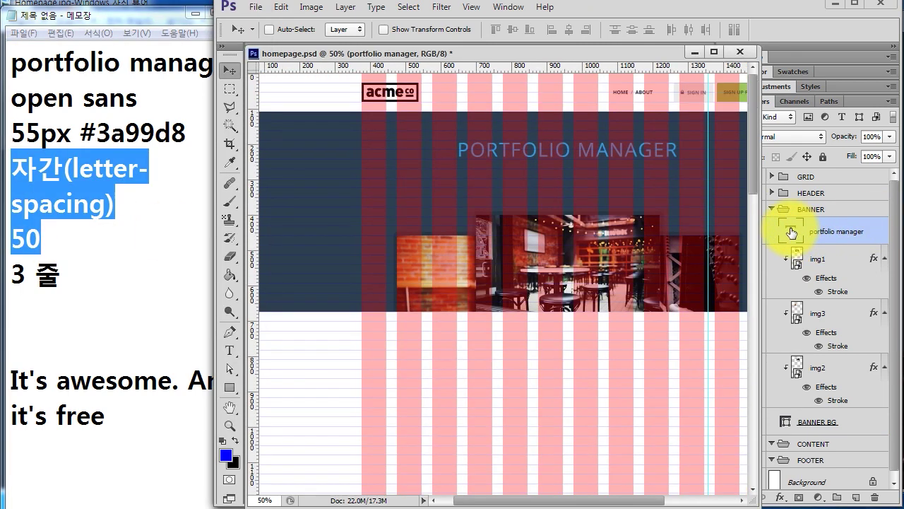
pyautogui.moveTo(646, 226)
pyautogui.mouseDown()
pyautogui.moveTo(552, 207)
pyautogui.moveTo(615, 219)
pyautogui.mouseUp()
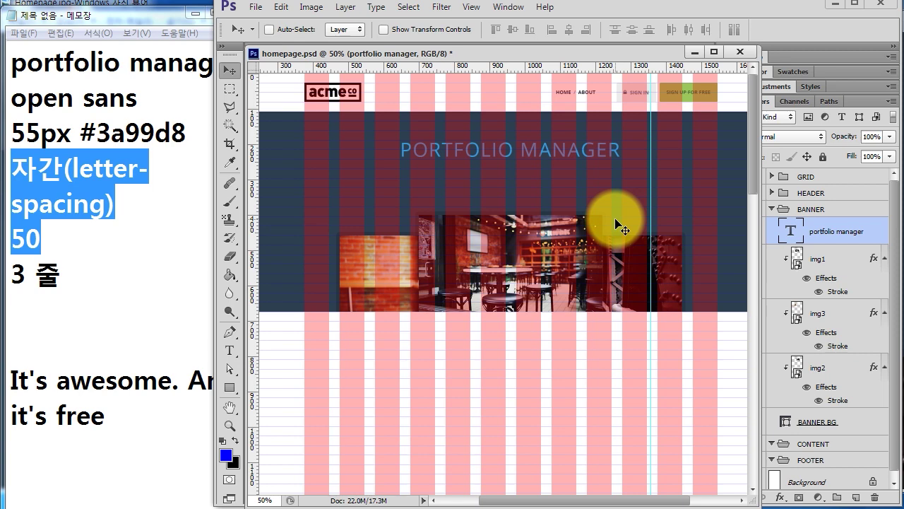
pyautogui.click(30, 197)
pyautogui.scroll(-2, 30, 198)
pyautogui.click(29, 197)
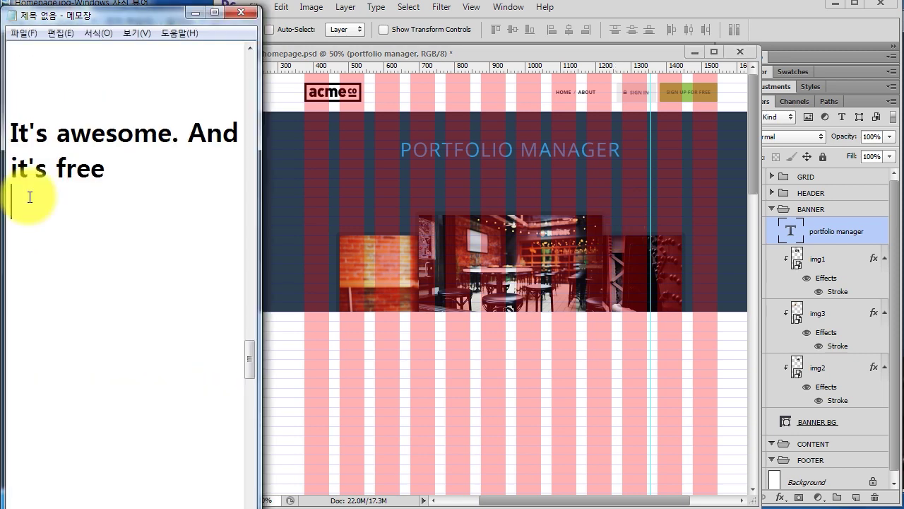
# - Type the tagline spec notes: open sans, 32px light, #fff, 1줄
pyautogui.write('op')
pyautogui.press('BackSpace')
pyautogui.press('BackSpace')
pyautogui.write('op')
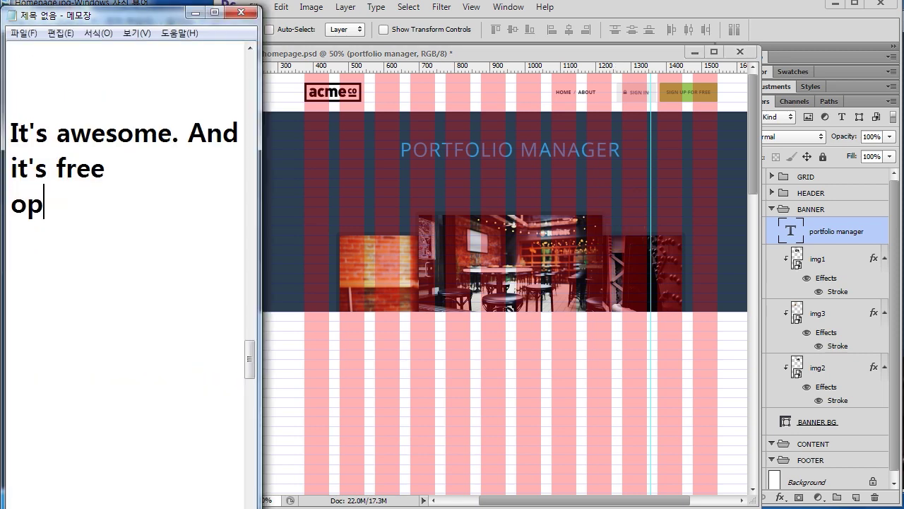
pyautogui.write('en sans')
pyautogui.press('Return')
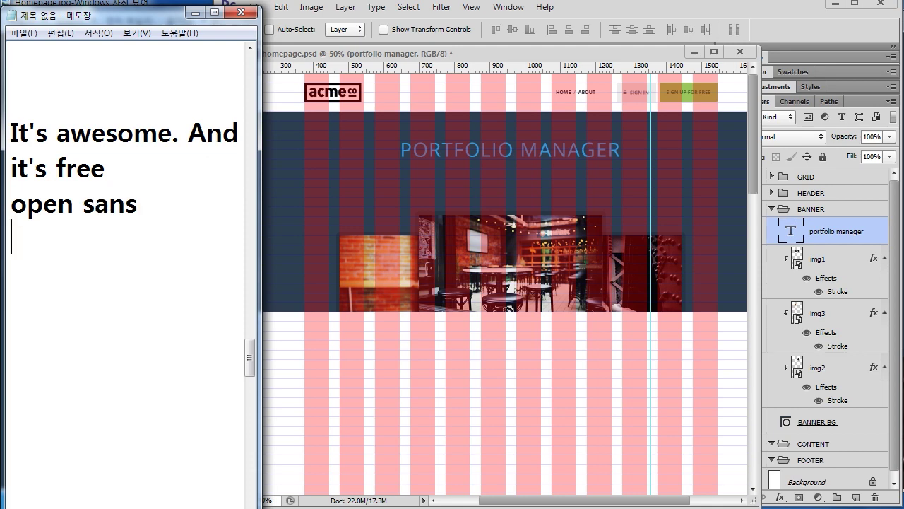
pyautogui.write('32pxl')
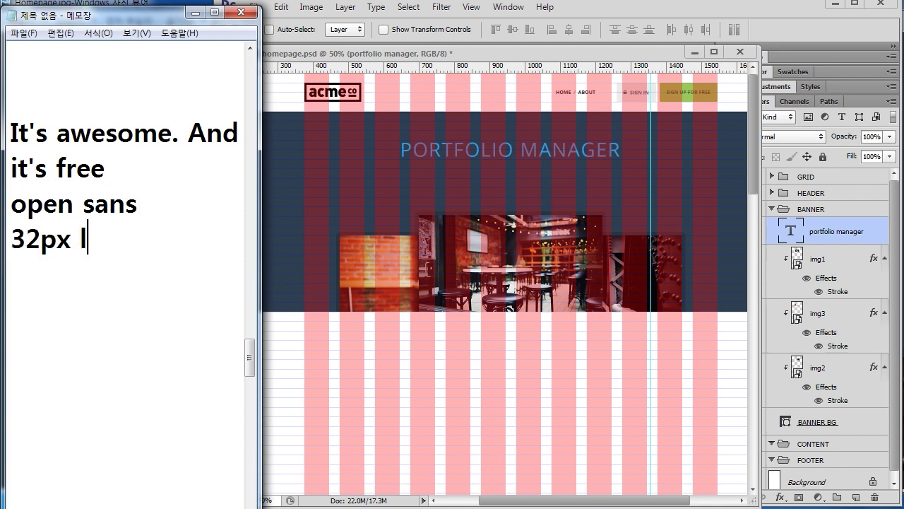
pyautogui.write('igh')
pyautogui.write('#fff')
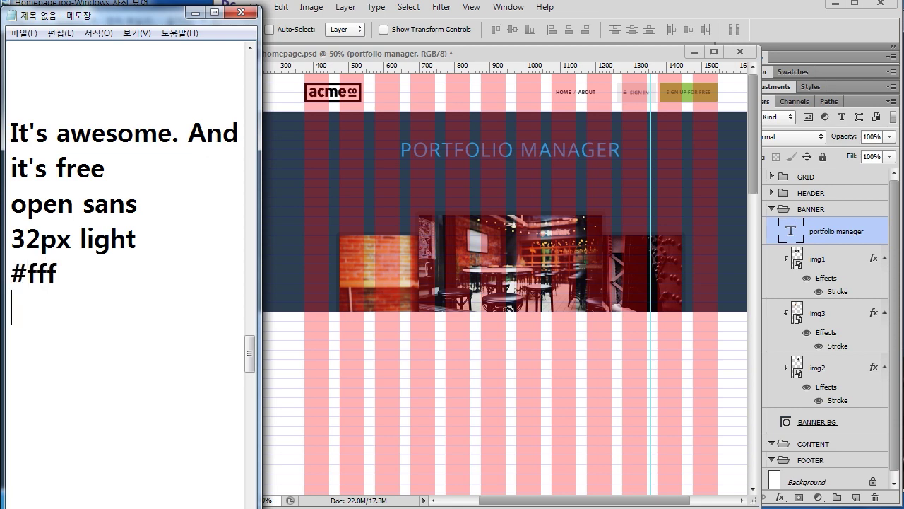
pyautogui.write('32')
pyautogui.press('BackSpace')
pyautogui.press('BackSpace')
pyautogui.write('1줄')
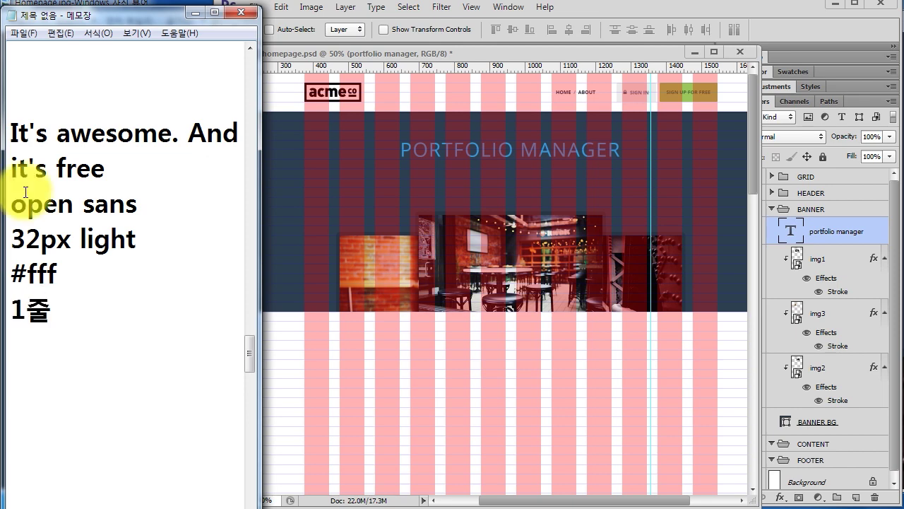
# - Copy the tagline sentence from the notes and return to Photoshop
pyautogui.moveTo(146, 172); pyautogui.dragTo(14, 122)
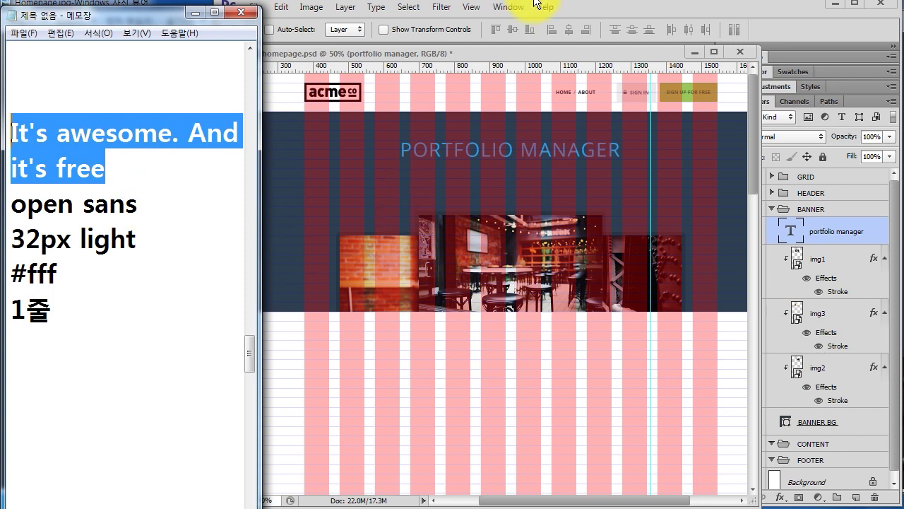
pyautogui.click(594, 4)
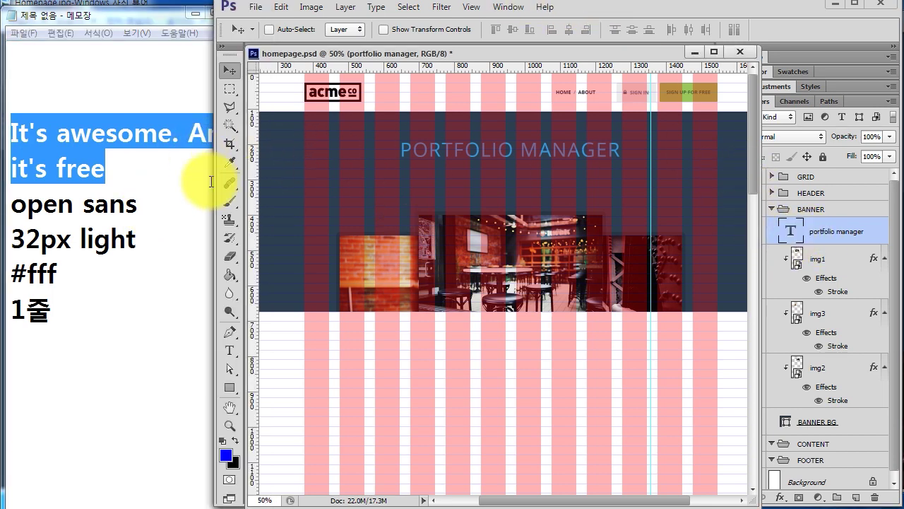
pyautogui.click(230, 348)
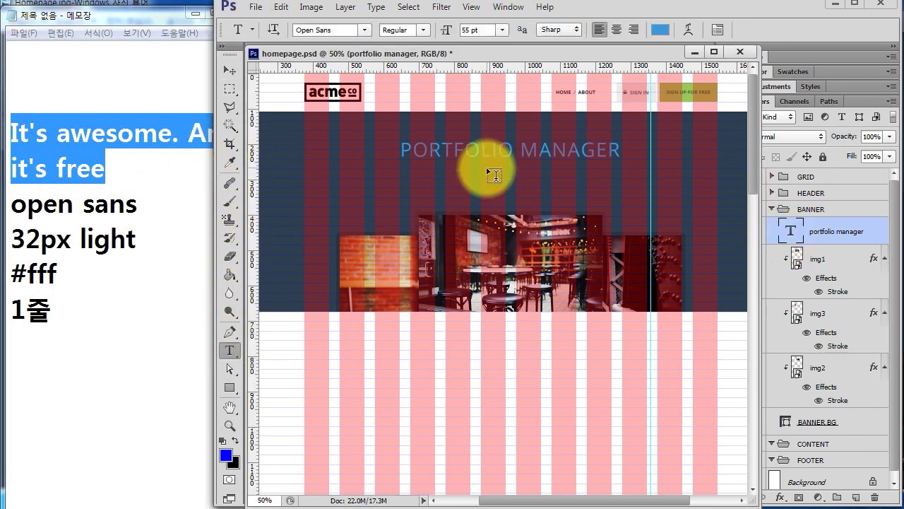
# - Paste the tagline as a new text layer below the headline and colour it white
pyautogui.click(439, 171)
pyautogui.write("IT'S AWESOME. AND IT'S FREE")
pyautogui.hotkey('ctrl', 'a')
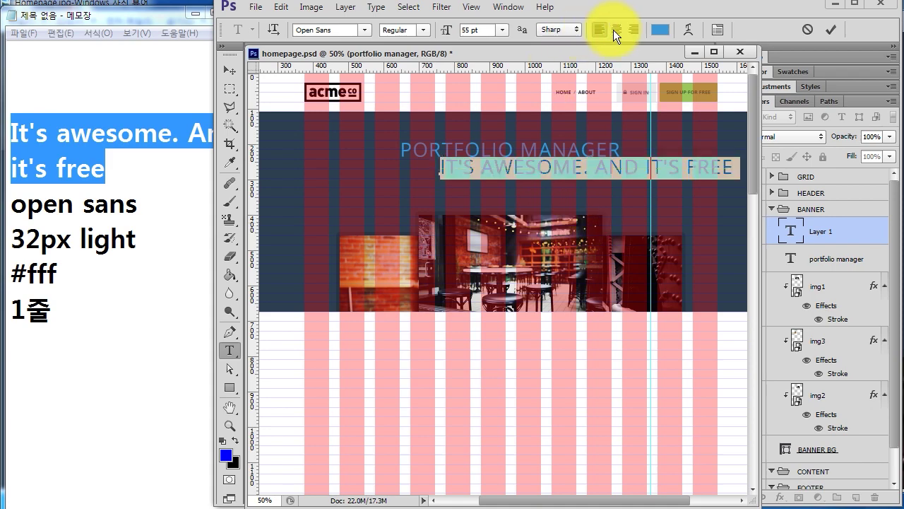
pyautogui.click(661, 29)
pyautogui.click(331, 237)
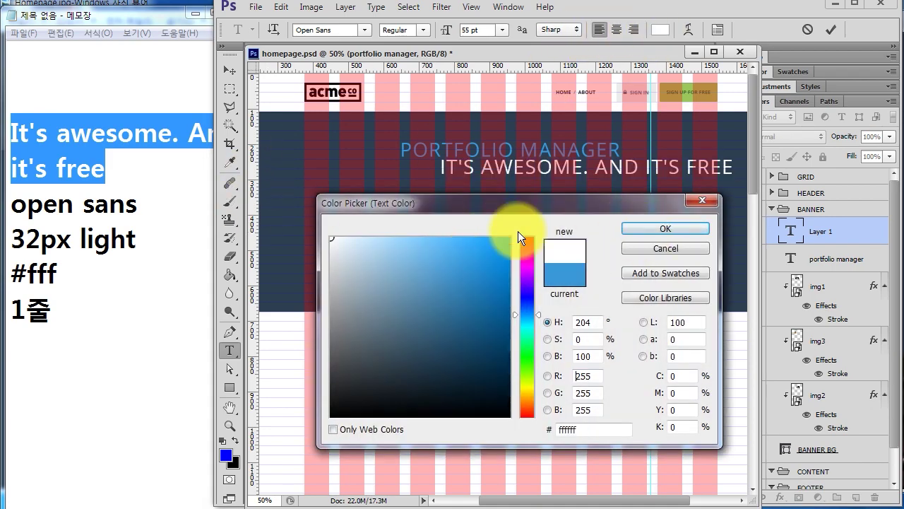
pyautogui.click(650, 228)
# - Set the tagline to 32 pt in Regular style and commit it
pyautogui.click(469, 30)
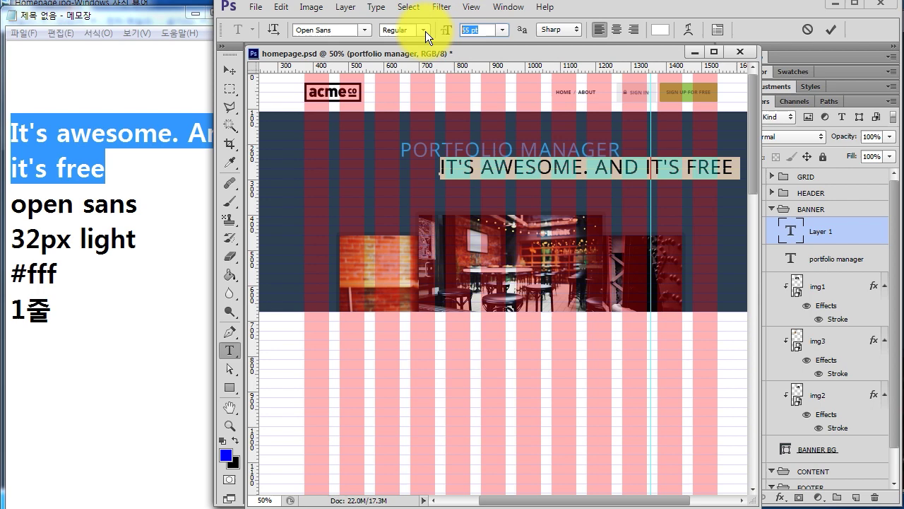
pyautogui.write('32')
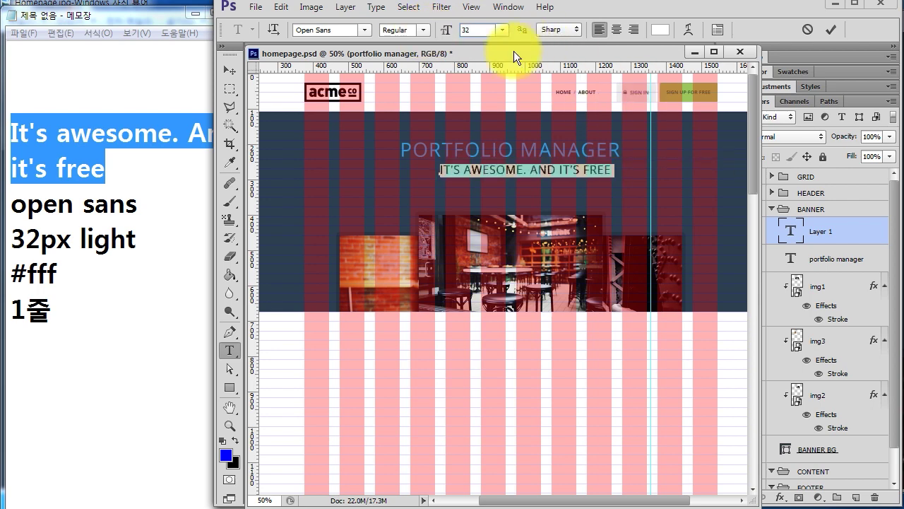
pyautogui.click(424, 31)
pyautogui.click(410, 55)
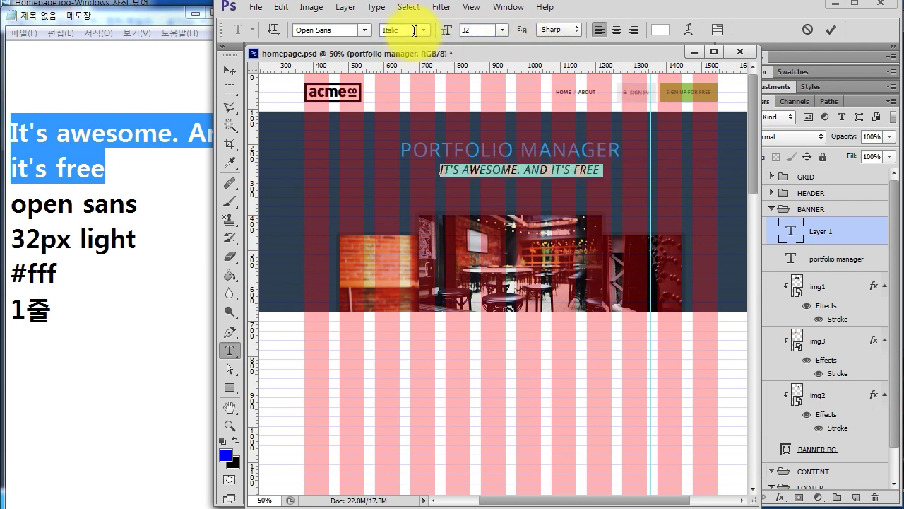
pyautogui.click(424, 30)
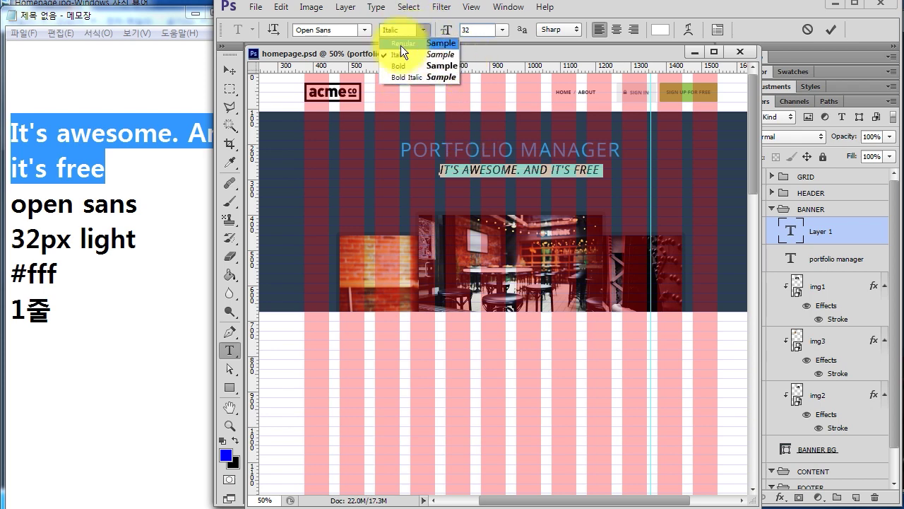
pyautogui.click(400, 44)
pyautogui.click(793, 231)
# - Turn off All Caps on the tagline in the Character panel and commit the edit
pyautogui.doubleClick(792, 230)
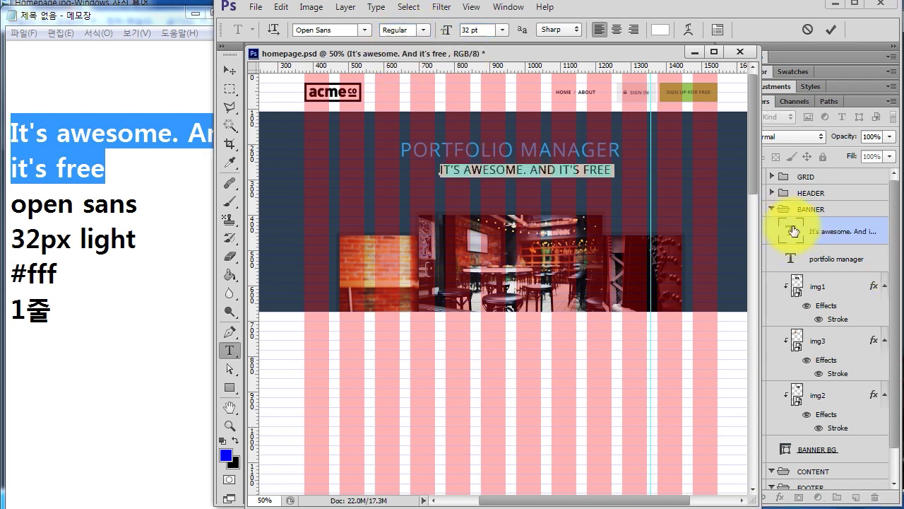
pyautogui.hotkey('ctrl', 't')
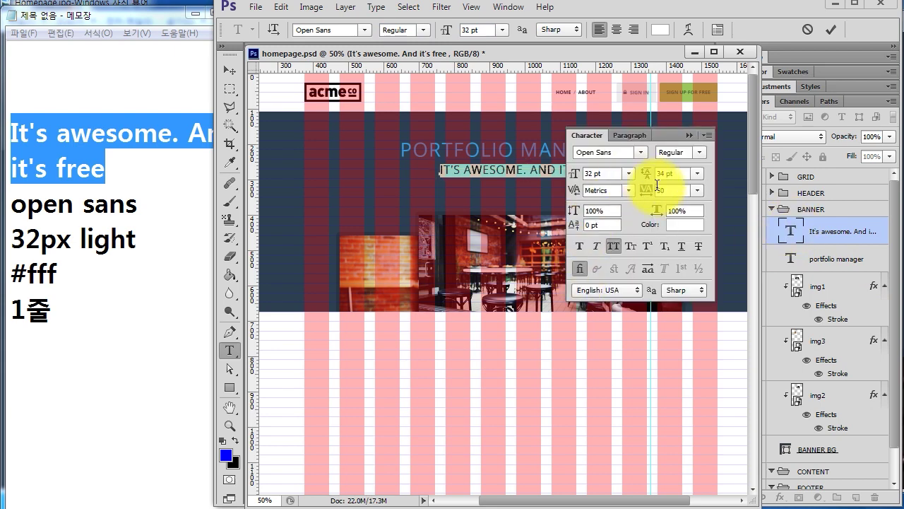
pyautogui.click(615, 247)
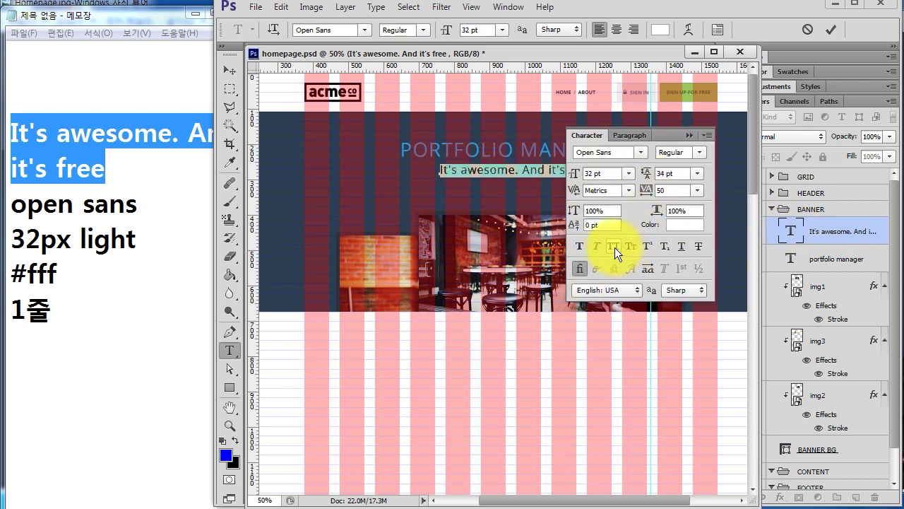
pyautogui.click(698, 152)
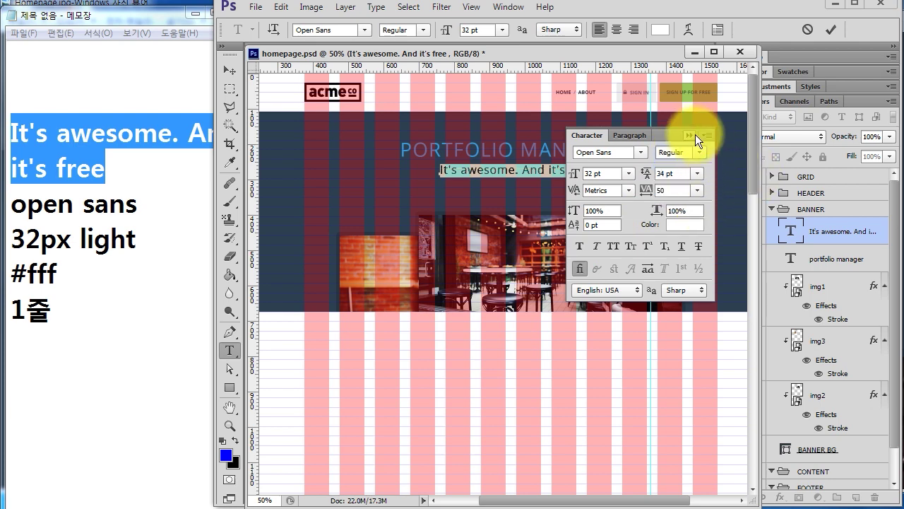
pyautogui.click(690, 135)
pyautogui.click(810, 211)
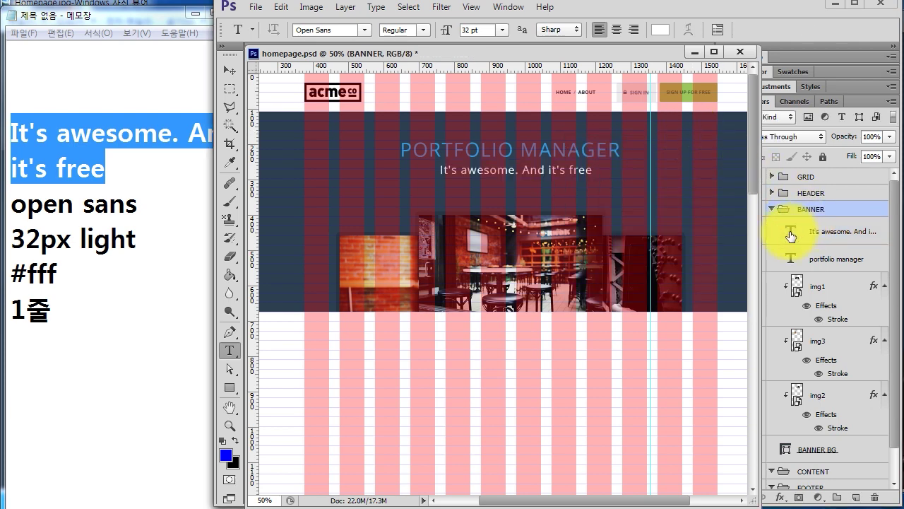
# - Nudge the tagline text layer down a few pixels
pyautogui.click(792, 233)
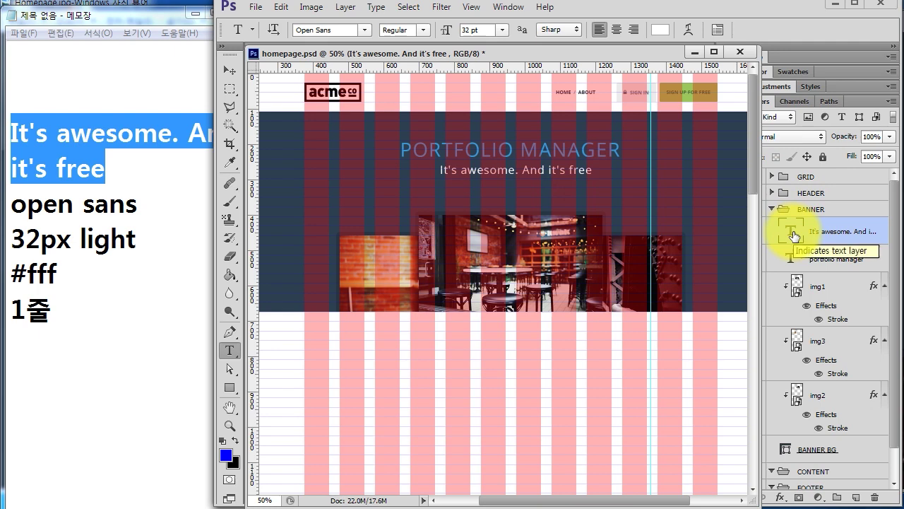
pyautogui.keyDown('ctrl'); pyautogui.click(502, 167); pyautogui.keyUp('ctrl')
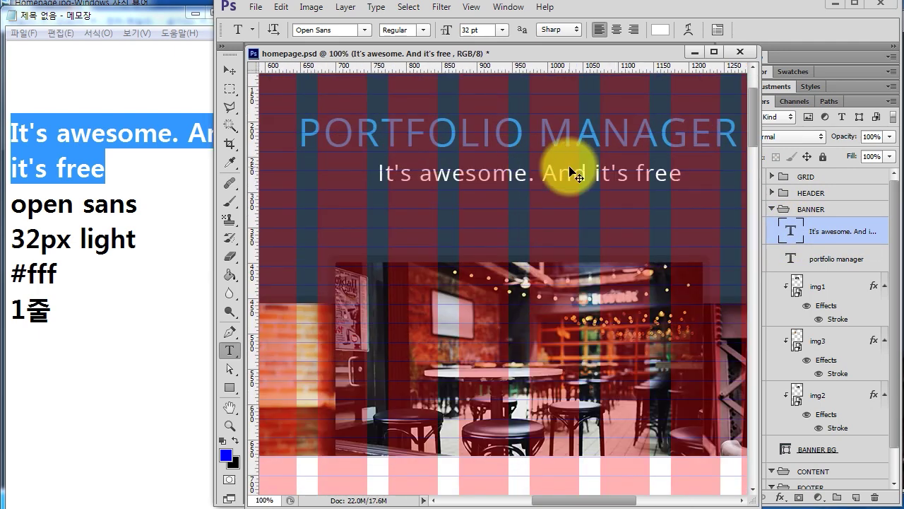
pyautogui.hotkey('ctrl', 'Down')
pyautogui.hotkey('ctrl', 'Down')
pyautogui.hotkey('ctrl', 'Down')
pyautogui.hotkey('ctrl', 'Down')
pyautogui.hotkey('ctrl', 'Down')
pyautogui.hotkey('ctrl', 'Down')
pyautogui.hotkey('ctrl', 'Down')
pyautogui.hotkey('ctrl', 'Down')
pyautogui.hotkey('ctrl', 'Down')
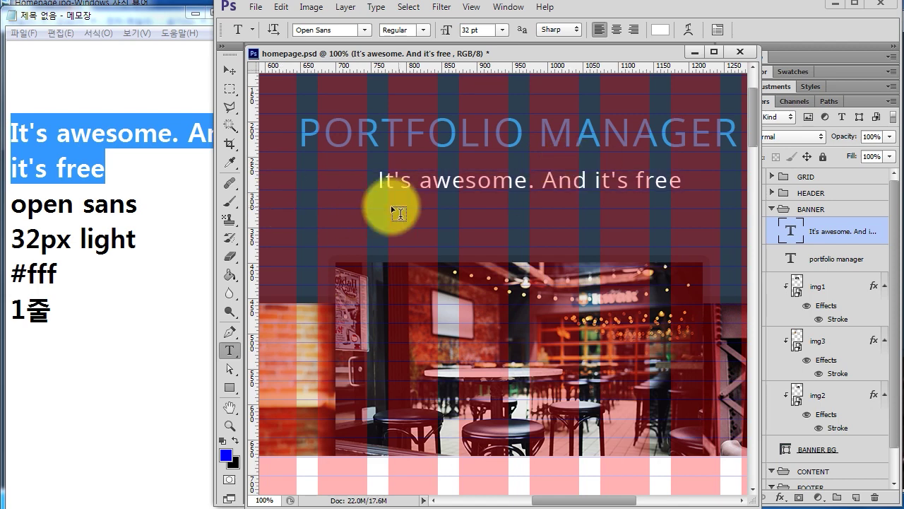
pyautogui.keyDown('ctrl'); pyautogui.click(432, 196); pyautogui.keyUp('ctrl')
pyautogui.keyDown('ctrl'); pyautogui.click(432, 197); pyautogui.keyUp('ctrl')
pyautogui.moveTo(511, 125); pyautogui.dragTo(471, 243)
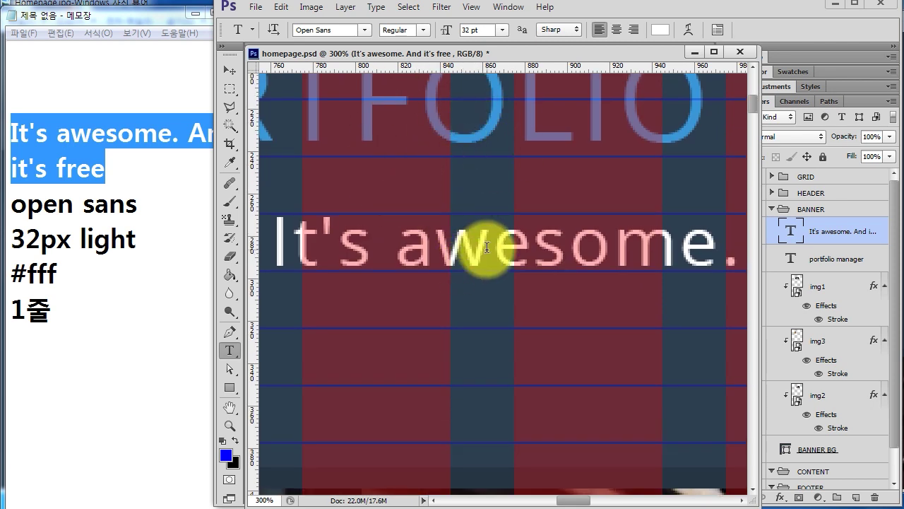
# - Centre the tagline horizontally against the BANNER BG layer
pyautogui.keyDown('ctrl'); pyautogui.click(823, 451); pyautogui.keyUp('ctrl')
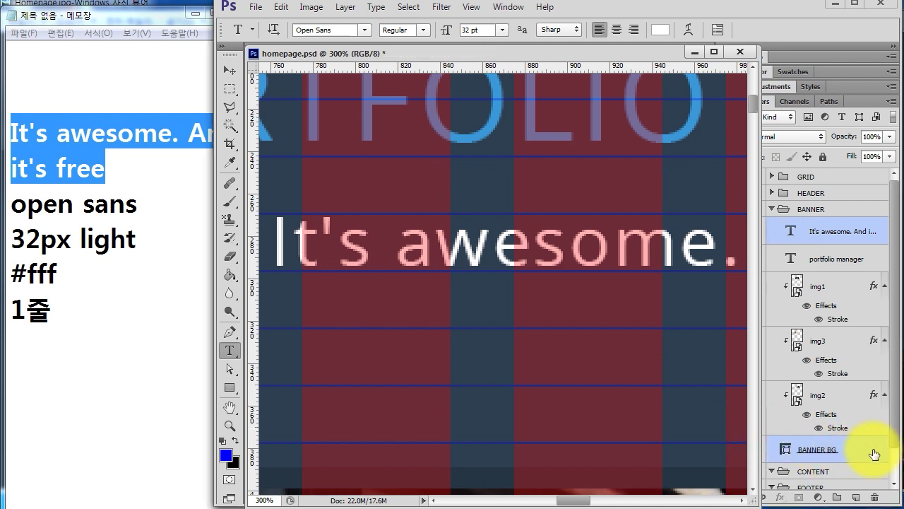
pyautogui.moveTo(799, 214); pyautogui.dragTo(876, 271)
pyautogui.moveTo(765, 440); pyautogui.dragTo(861, 465)
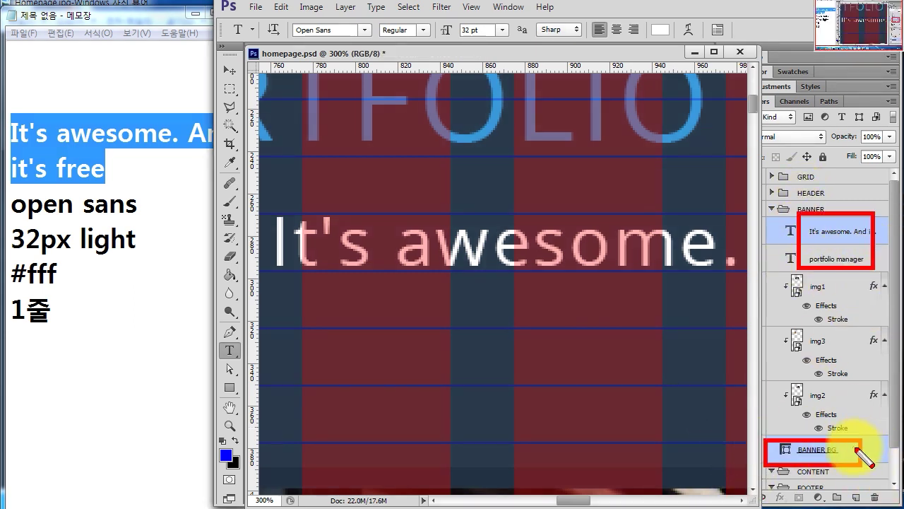
pyautogui.press('Escape')
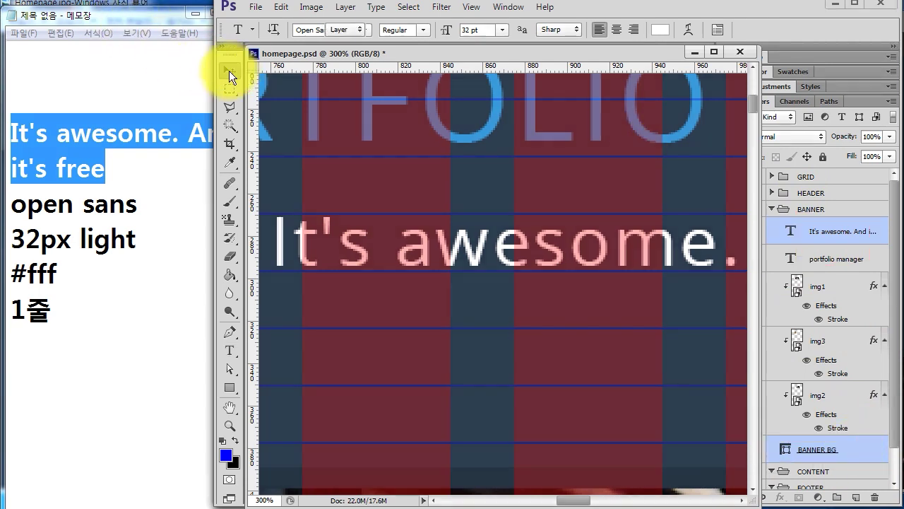
pyautogui.click(229, 70)
pyautogui.click(566, 28)
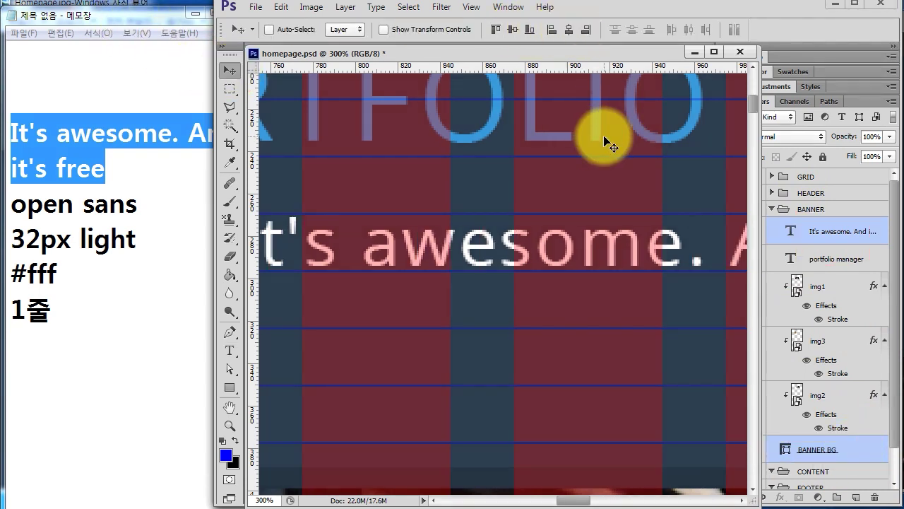
pyautogui.hotkey('ctrl', '-')
pyautogui.hotkey('ctrl', '-')
pyautogui.hotkey('ctrl', '-')
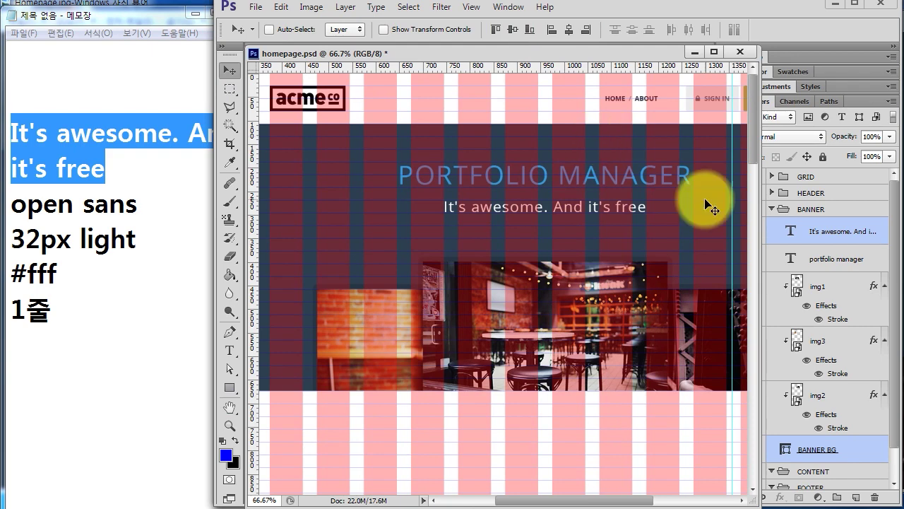
# - Hide the GRID group's layout overlay
pyautogui.click(847, 234)
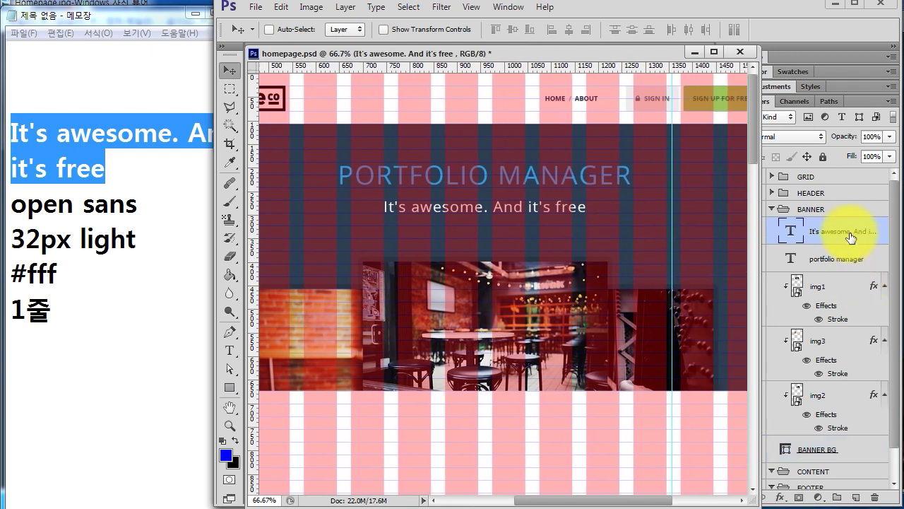
pyautogui.hotkey('alt', '.')
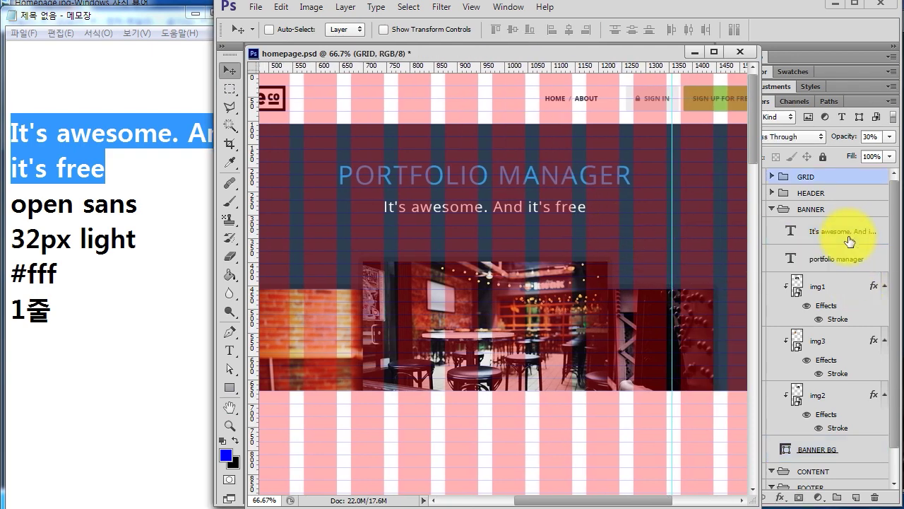
pyautogui.hotkey('ctrl', ',')
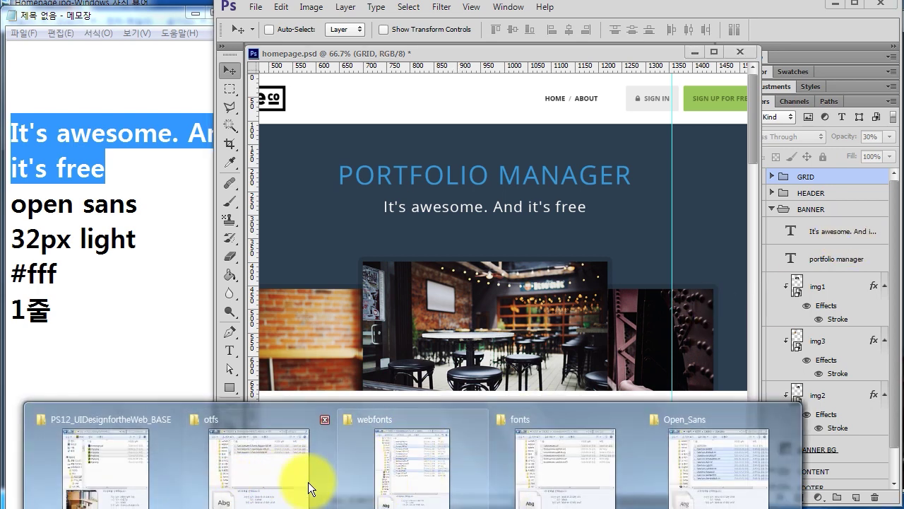
# - Install OpenSans-Light.ttf from Downloads > Open_Sans, replacing the existing font, then close Explorer
pyautogui.click(97, 461)
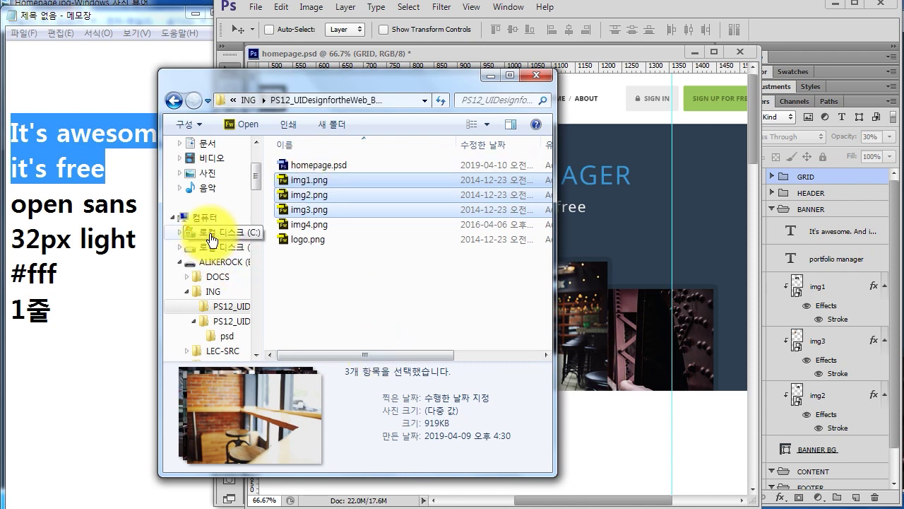
pyautogui.moveTo(289, 85); pyautogui.dragTo(406, 262)
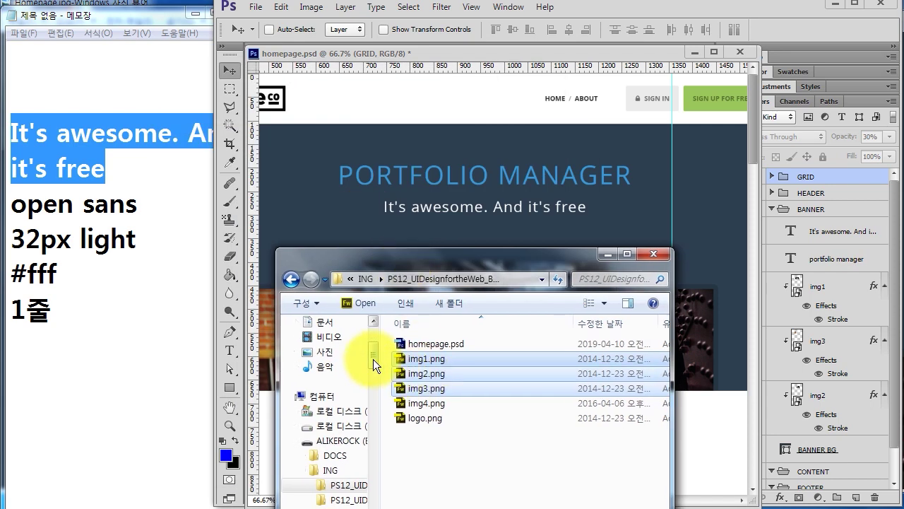
pyautogui.scroll(5, 357, 357)
pyautogui.click(332, 343)
pyautogui.doubleClick(435, 402)
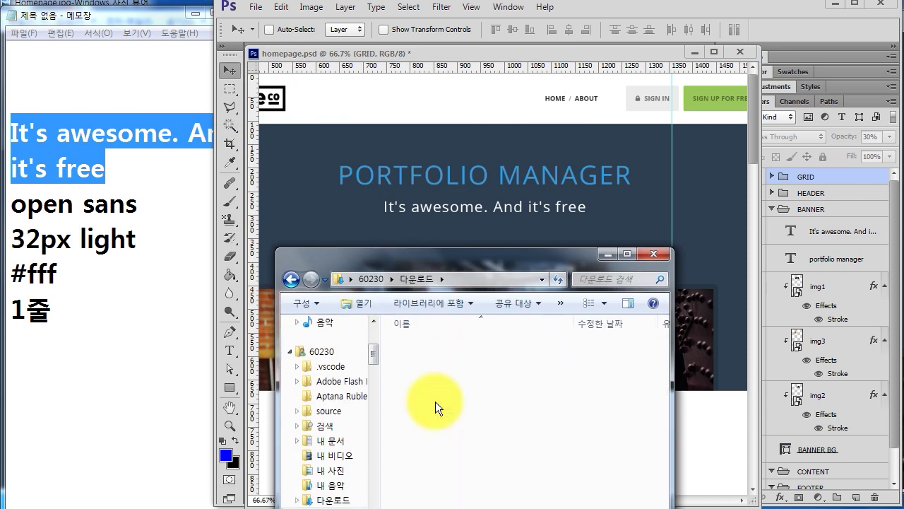
pyautogui.click(466, 434)
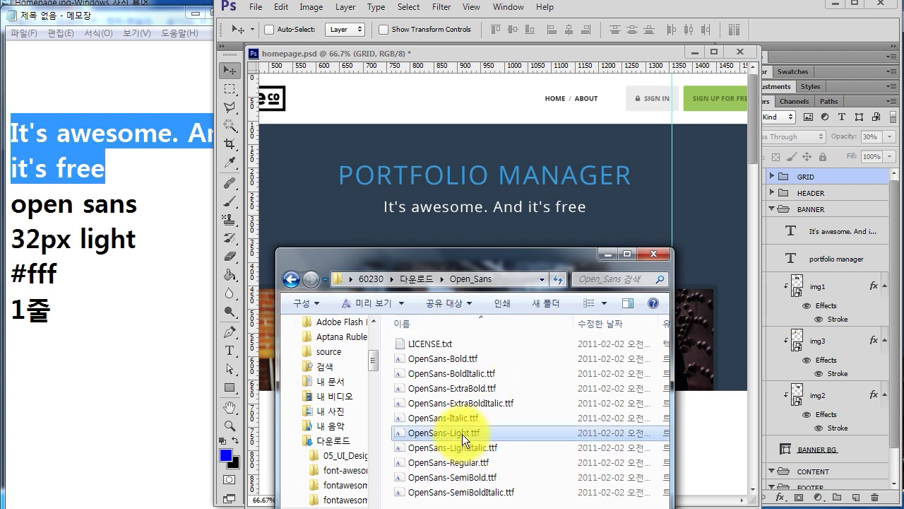
pyautogui.rightClick(462, 434)
pyautogui.click(497, 100)
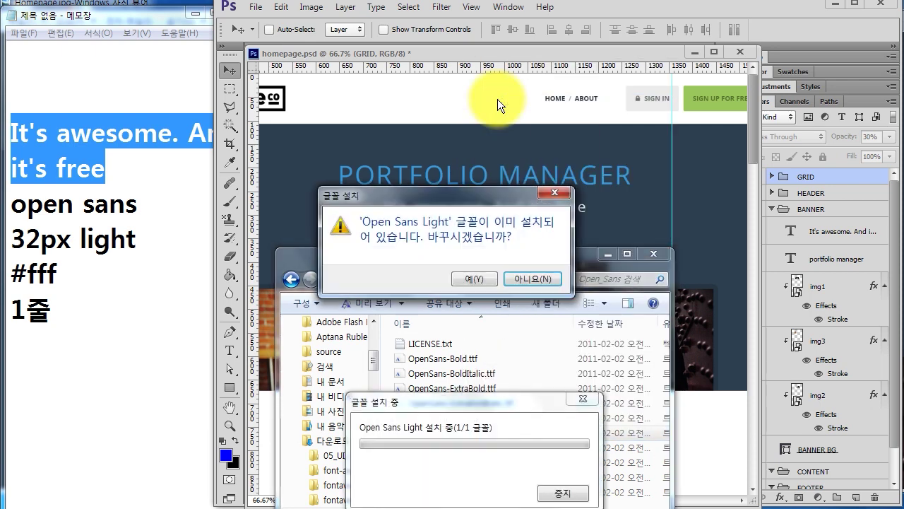
pyautogui.click(466, 280)
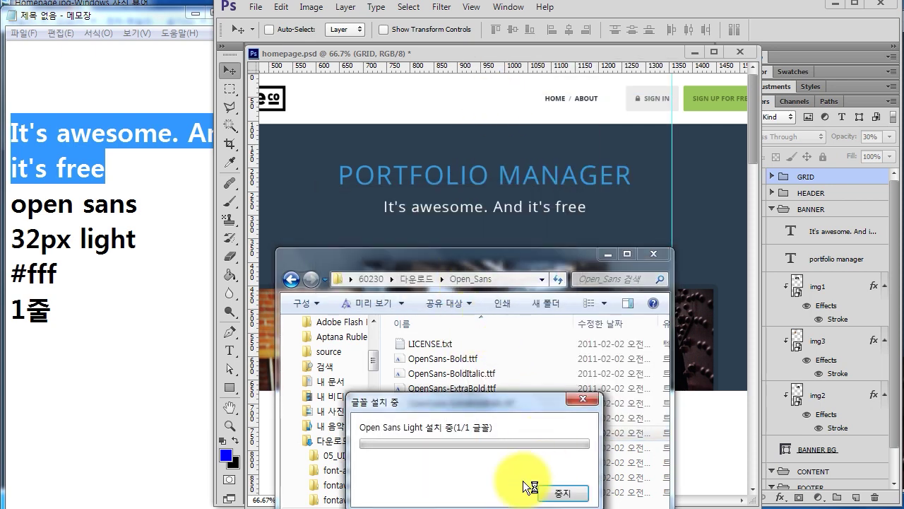
pyautogui.click(608, 253)
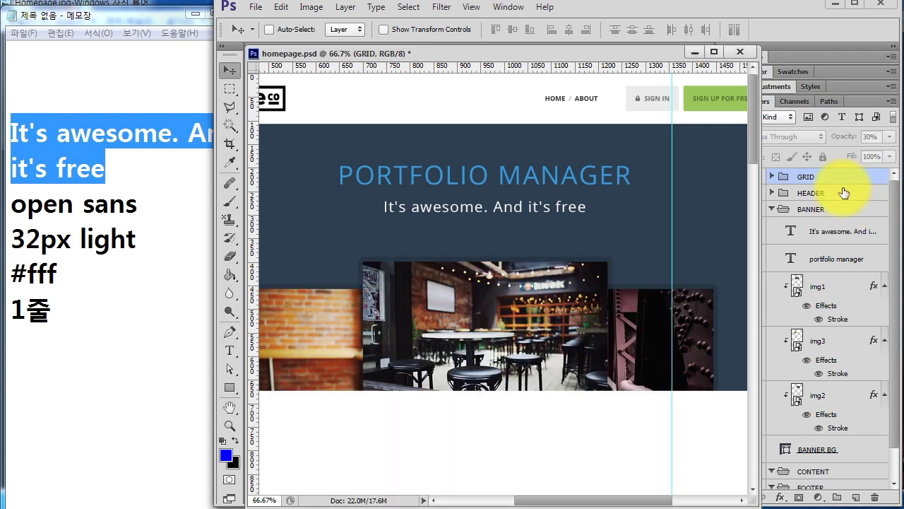
# - Keep the tagline's font style as Open Sans Regular and commit the edit
pyautogui.keyDown('ctrl'); pyautogui.click(446, 210); pyautogui.keyUp('ctrl')
pyautogui.doubleClick(789, 233)
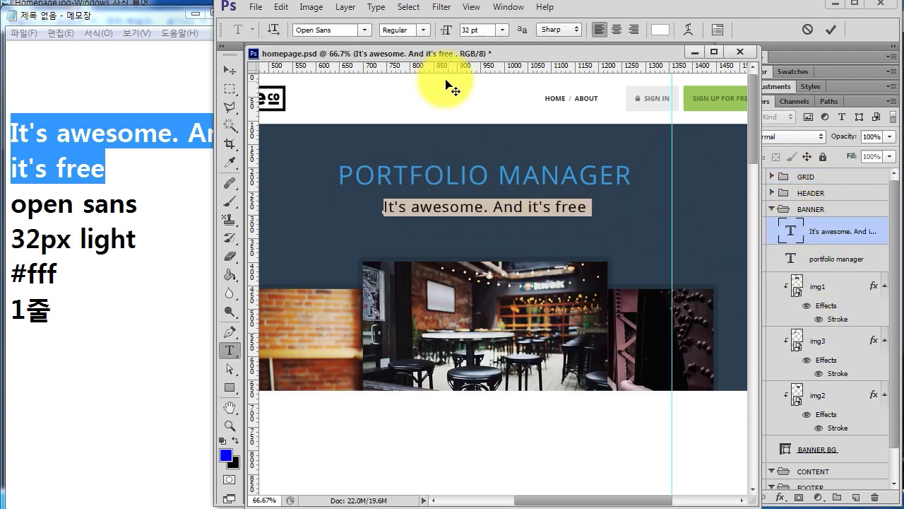
pyautogui.click(425, 31)
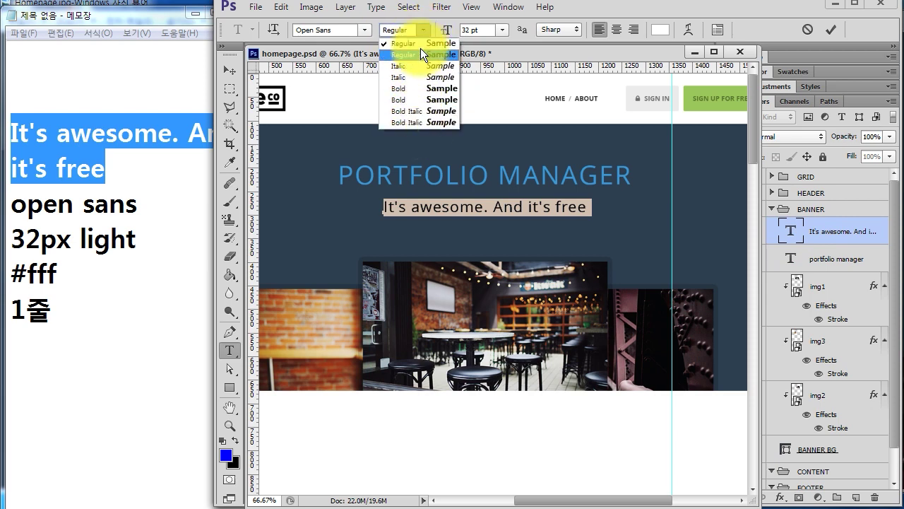
pyautogui.click(638, 4)
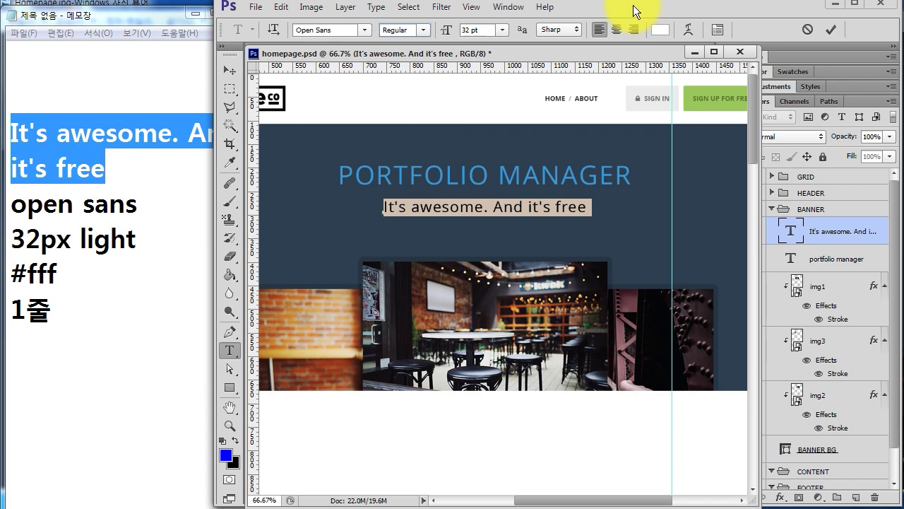
pyautogui.press('Escape')
pyautogui.press('v')
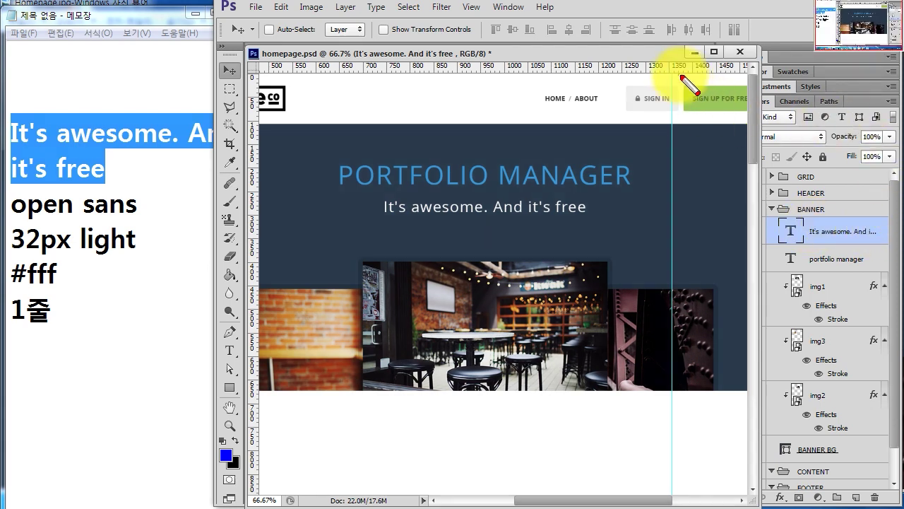
# - Point out the SIGN UP FOR FREE button and switch to the Homepage.jpg reference
pyautogui.moveTo(679, 74); pyautogui.dragTo(741, 121)
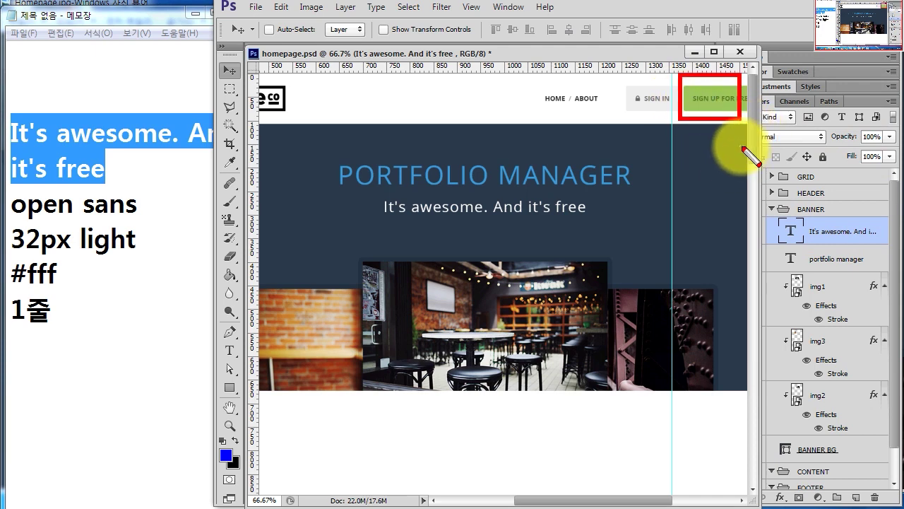
pyautogui.press('Escape')
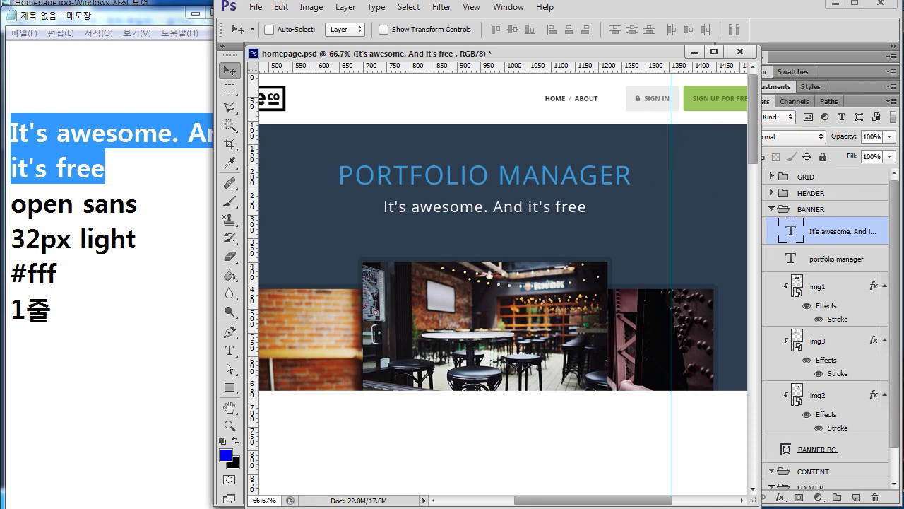
pyautogui.hotkey('alt', 'Tab')
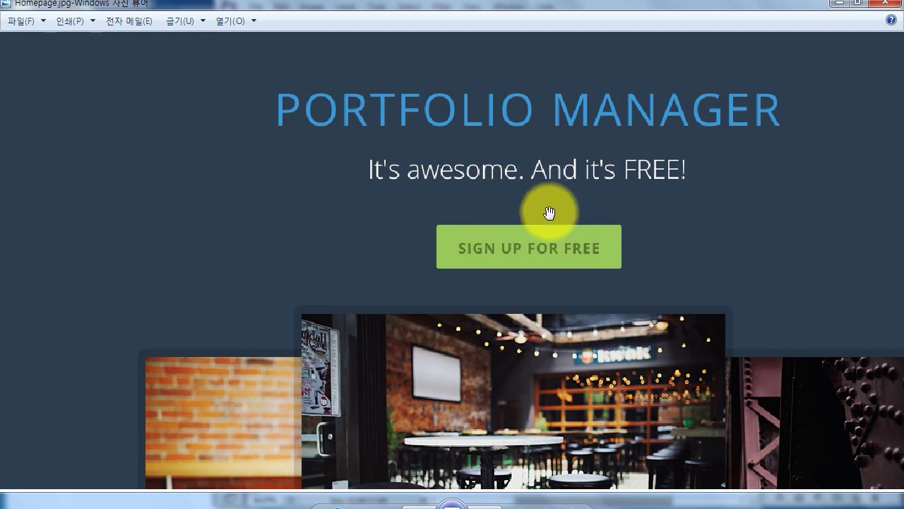
# - Mark the spacing above and below the reference sign-up button, then minimize Photo Viewer
pyautogui.moveTo(460, 182); pyautogui.dragTo(512, 219)
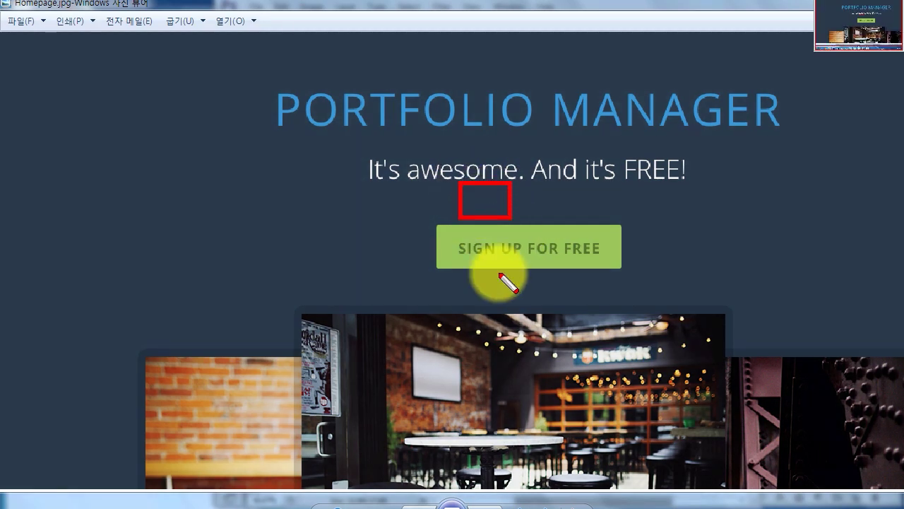
pyautogui.moveTo(440, 268); pyautogui.dragTo(529, 313)
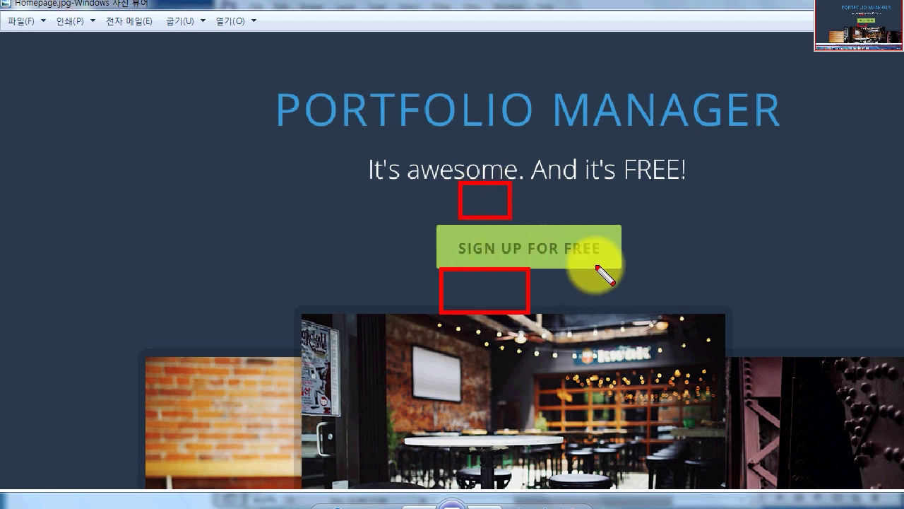
pyautogui.press('Escape')
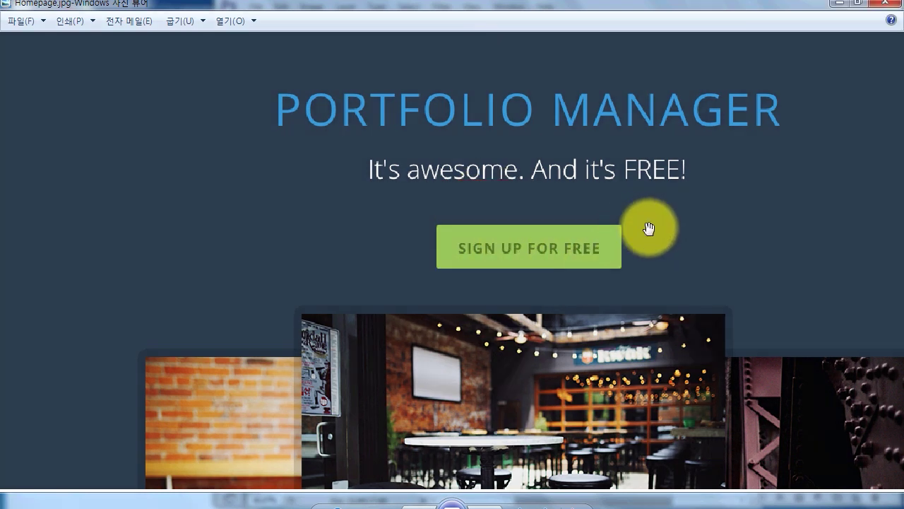
pyautogui.click(840, 3)
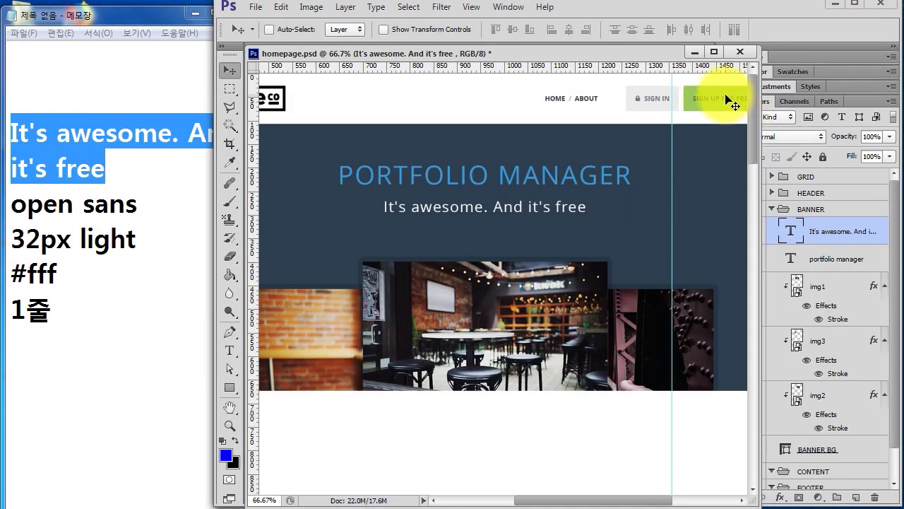
# - Select and collapse the SIGN UP group, panning to show the header's right side
pyautogui.keyDown('ctrl'); pyautogui.click(726, 98); pyautogui.keyUp('ctrl')
pyautogui.click(839, 281)
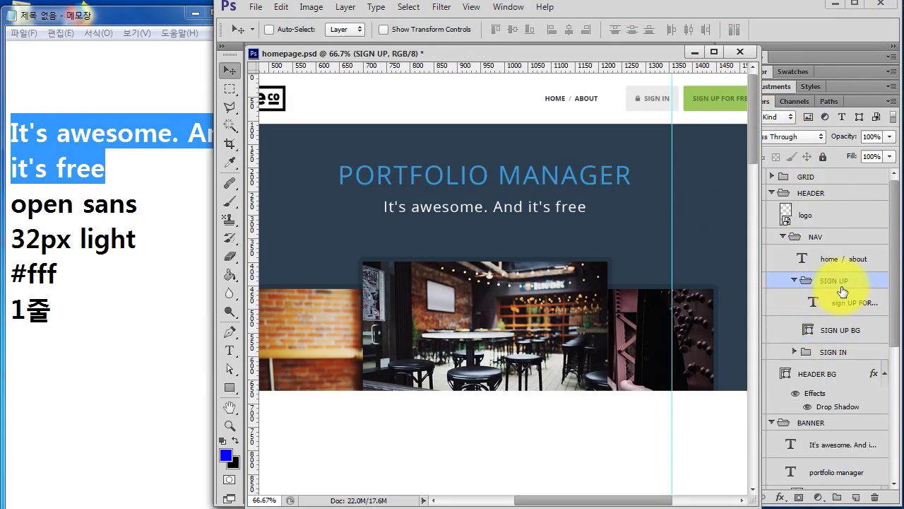
pyautogui.click(794, 281)
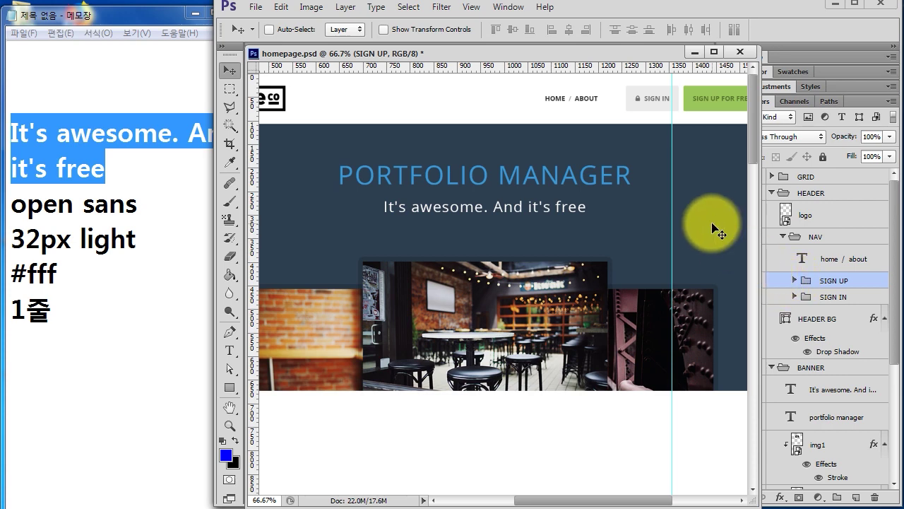
pyautogui.moveTo(723, 219); pyautogui.dragTo(598, 228)
pyautogui.moveTo(761, 284); pyautogui.dragTo(722, 284)
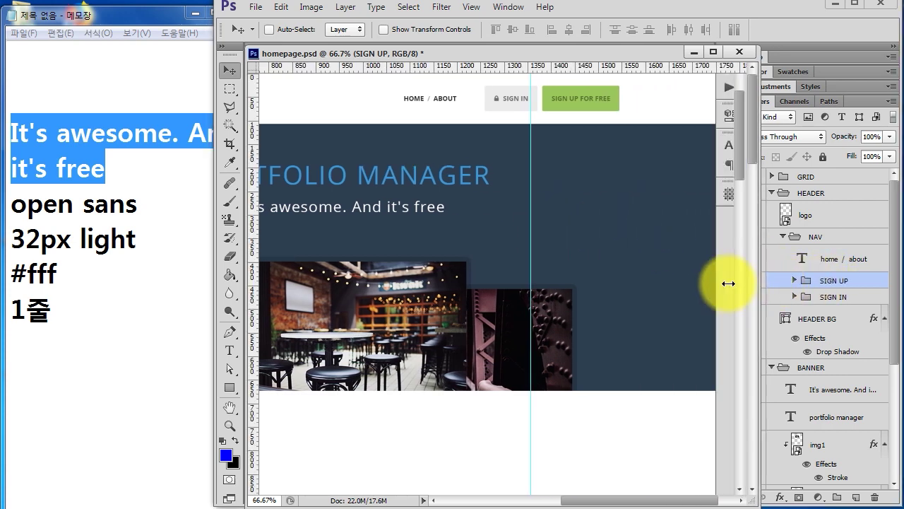
# - Toggle the SIGN UP group's visibility repeatedly, leaving the button visible
pyautogui.click(756, 282)
pyautogui.click(756, 283)
pyautogui.click(756, 283)
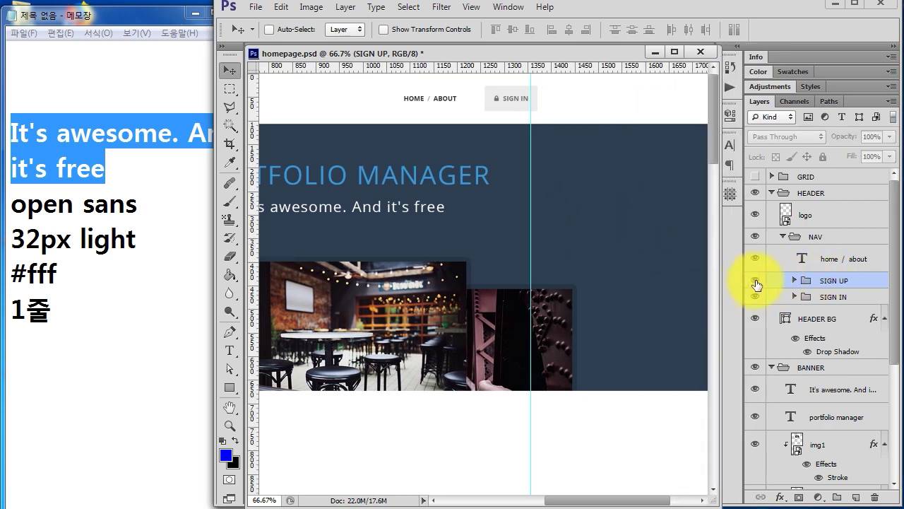
pyautogui.click(756, 283)
pyautogui.click(756, 283)
pyautogui.click(756, 283)
pyautogui.click(755, 283)
pyautogui.click(756, 282)
pyautogui.click(756, 282)
pyautogui.click(756, 283)
pyautogui.click(756, 283)
pyautogui.click(756, 283)
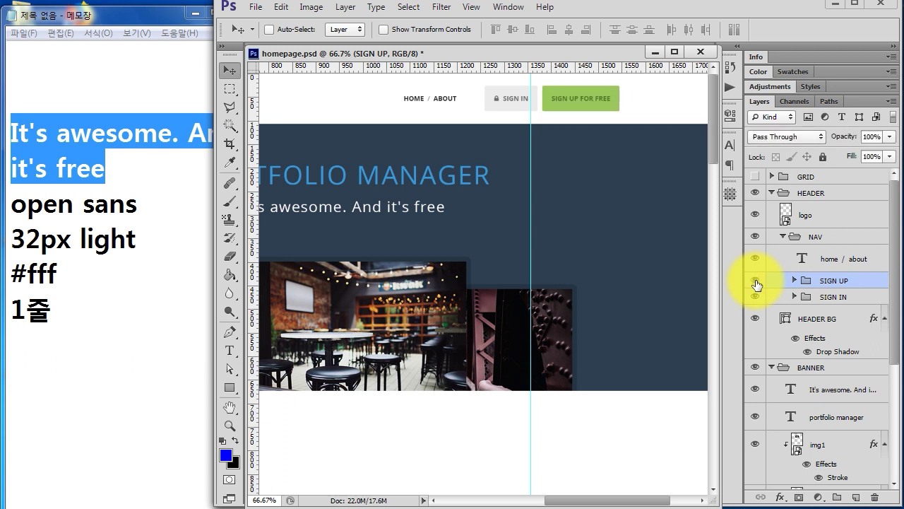
pyautogui.click(756, 282)
pyautogui.click(756, 282)
pyautogui.click(756, 282)
pyautogui.click(756, 283)
pyautogui.click(756, 282)
pyautogui.click(756, 282)
pyautogui.click(756, 282)
pyautogui.click(756, 283)
pyautogui.click(756, 283)
pyautogui.click(756, 283)
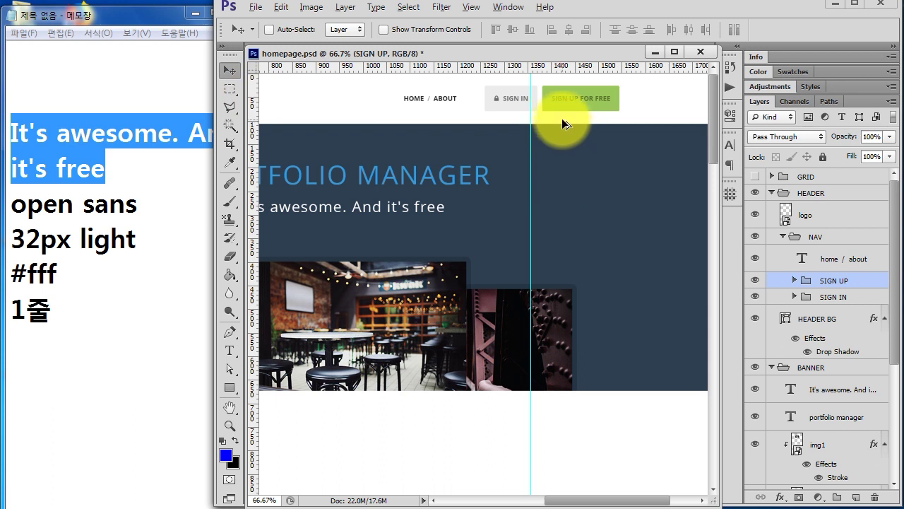
# - Alt-drag a copy of the header SIGN UP button below the tagline and file it in BANNER
pyautogui.moveTo(562, 112); pyautogui.dragTo(312, 249)
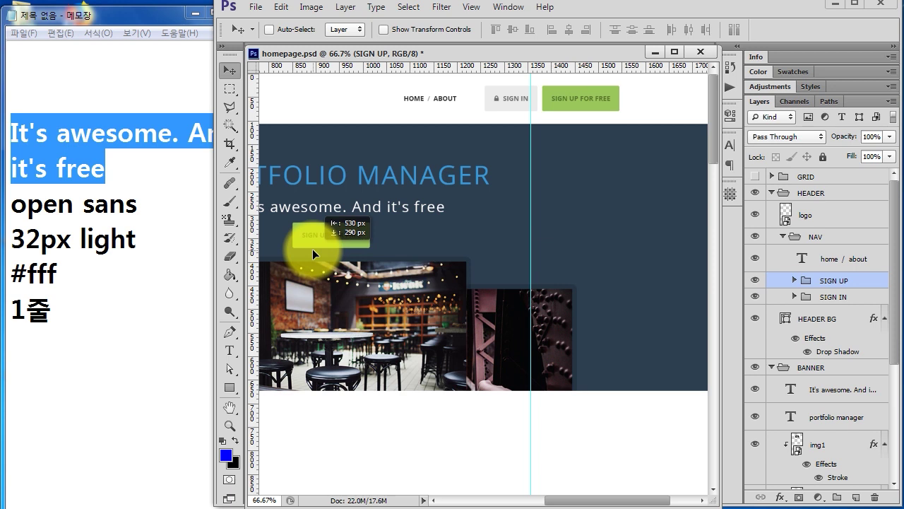
pyautogui.moveTo(312, 248); pyautogui.dragTo(329, 258)
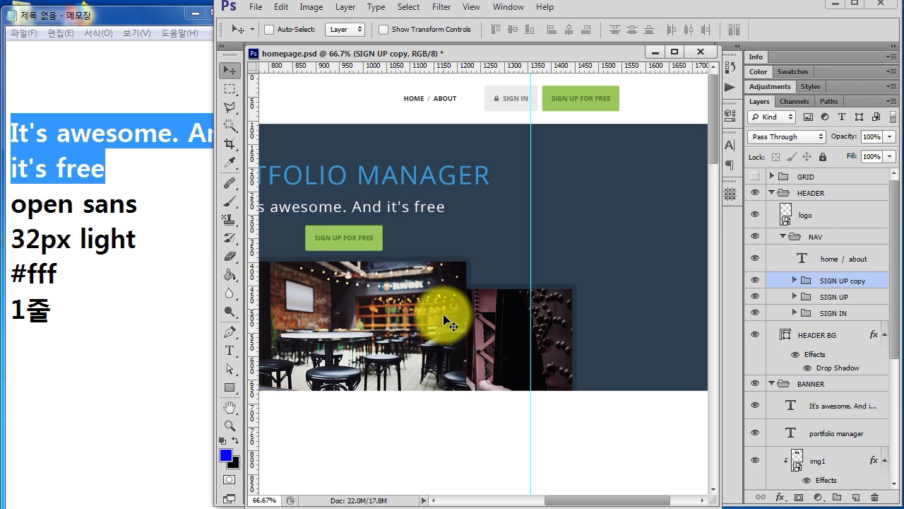
pyautogui.moveTo(813, 281); pyautogui.dragTo(884, 302)
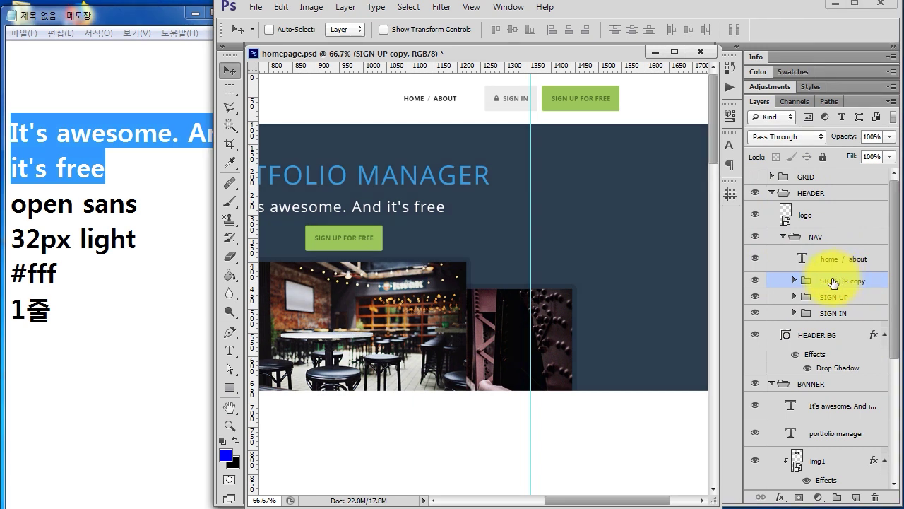
pyautogui.moveTo(831, 282); pyautogui.dragTo(820, 387)
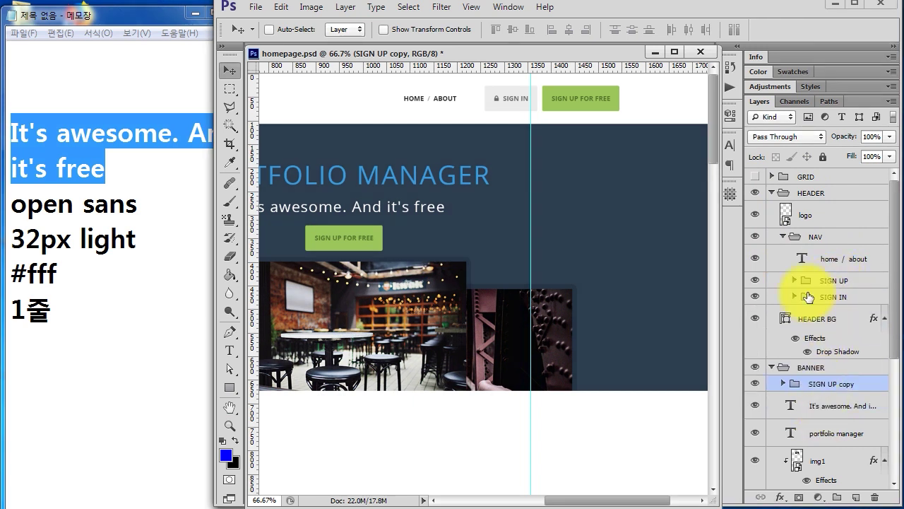
# - Collapse the HEADER group, zoom in on the banner button and show the layout grid
pyautogui.click(772, 193)
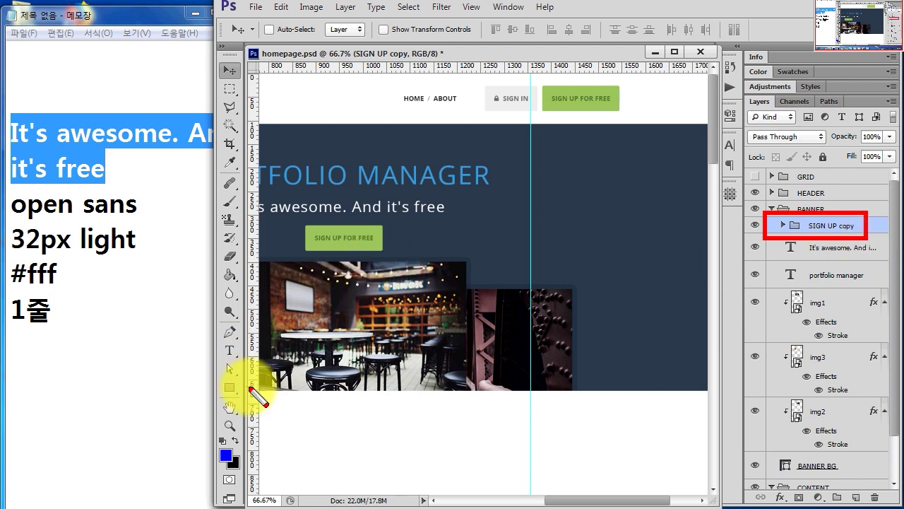
pyautogui.click(230, 425)
pyautogui.click(344, 238)
pyautogui.hotkey('ctrl', 'z')
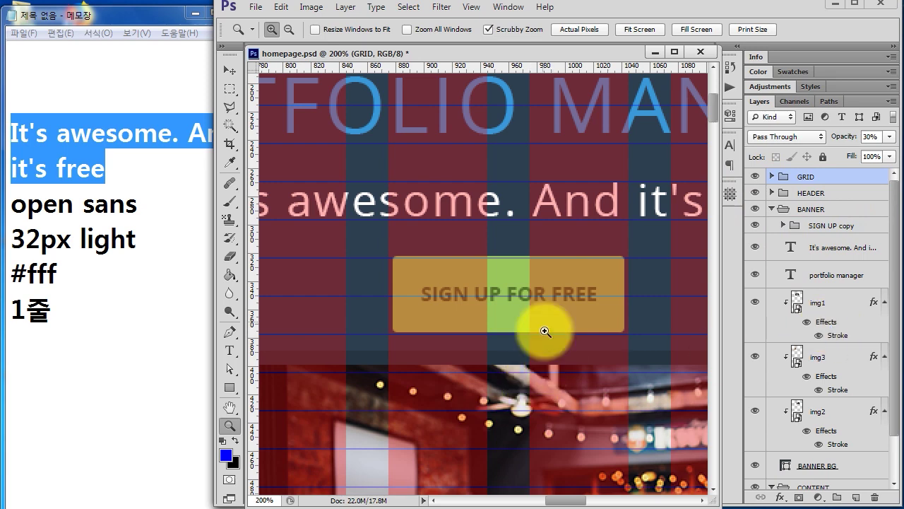
# - Lower the SIGN UP copy button 30 px onto the grid and select photos img1, img3, img2
pyautogui.click(828, 224)
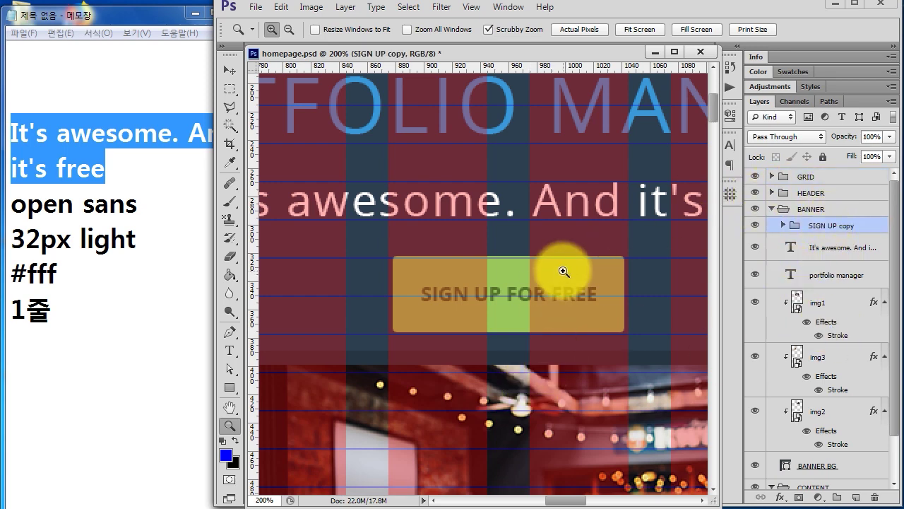
pyautogui.click(231, 72)
pyautogui.moveTo(565, 277); pyautogui.dragTo(558, 318)
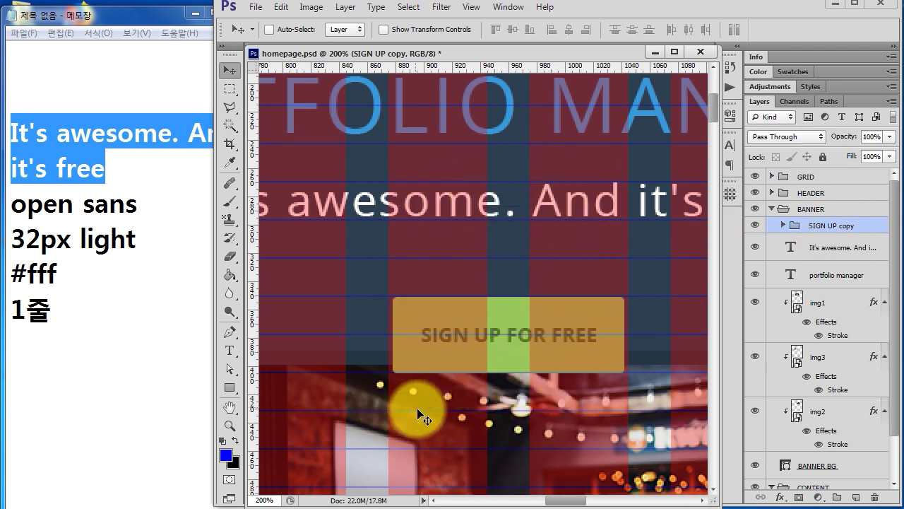
pyautogui.click(866, 304)
pyautogui.keyDown('shift'); pyautogui.click(845, 414); pyautogui.keyUp('shift')
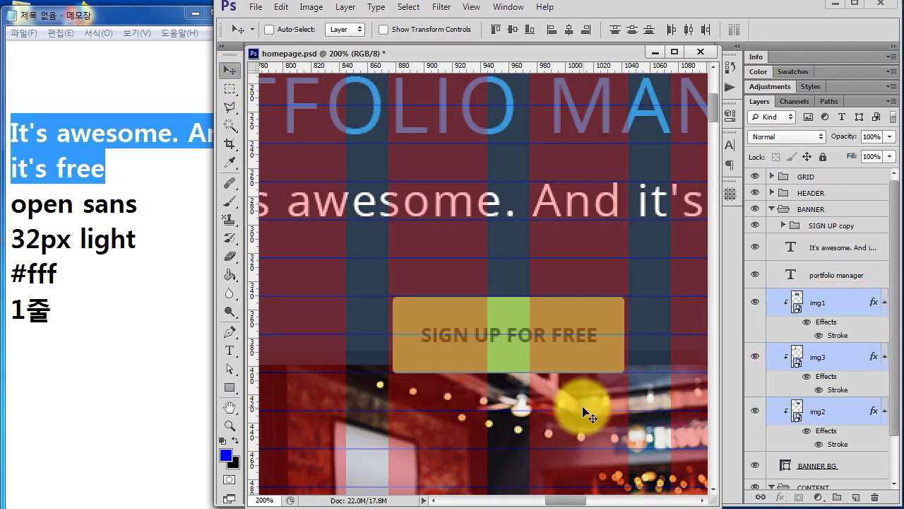
# - Nudge the banner photos further down below the SIGN UP button and check their spacing
pyautogui.hotkey('shift', 'Down')
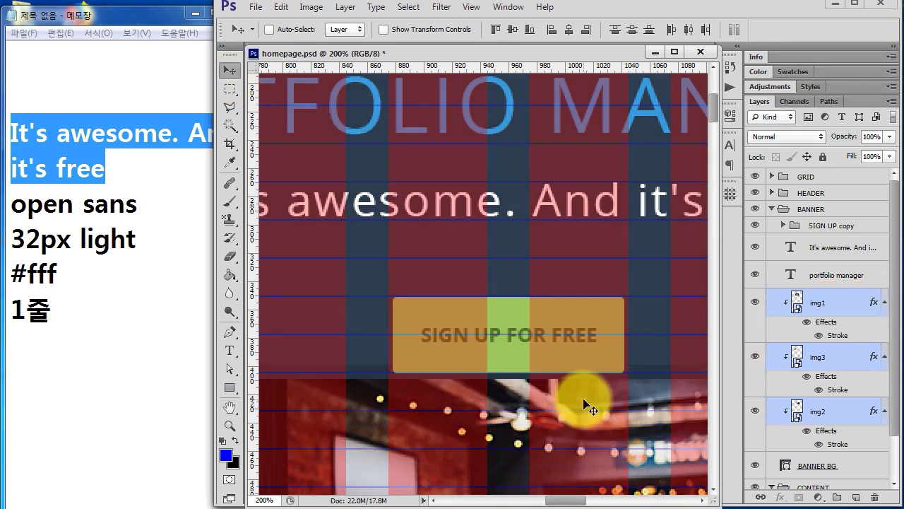
pyautogui.hotkey('shift', 'Down')
pyautogui.hotkey('shift', 'Down')
pyautogui.hotkey('shift', 'Down')
pyautogui.hotkey('shift', 'Down')
pyautogui.press('Down')
pyautogui.press('Down')
pyautogui.press('Down')
pyautogui.press('Down')
pyautogui.press('Down')
pyautogui.press('Down')
pyautogui.press('Down')
pyautogui.press('Down')
pyautogui.press('Down')
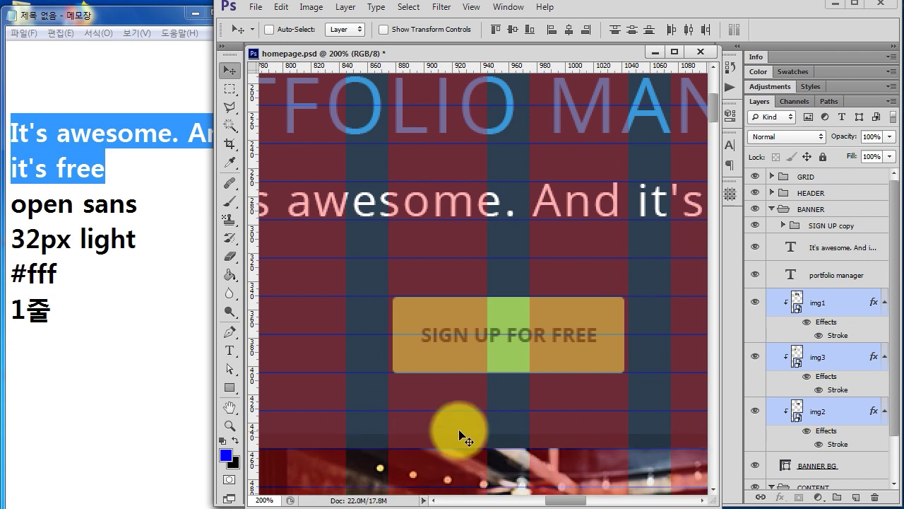
pyautogui.moveTo(613, 388); pyautogui.dragTo(615, 254)
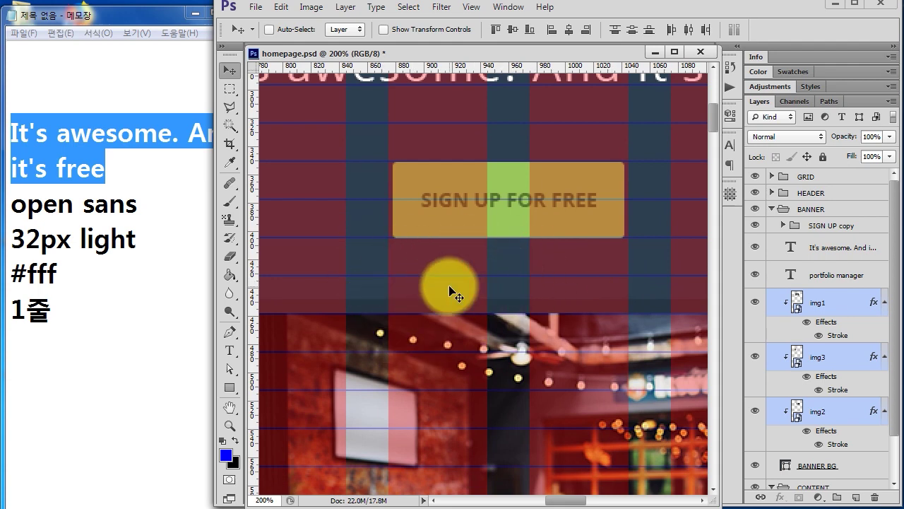
pyautogui.click(803, 234)
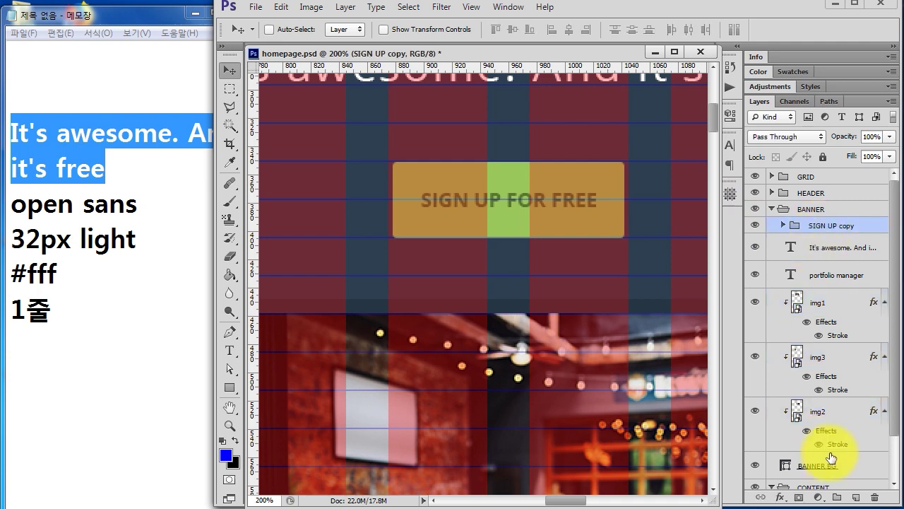
pyautogui.moveTo(777, 209); pyautogui.dragTo(850, 228)
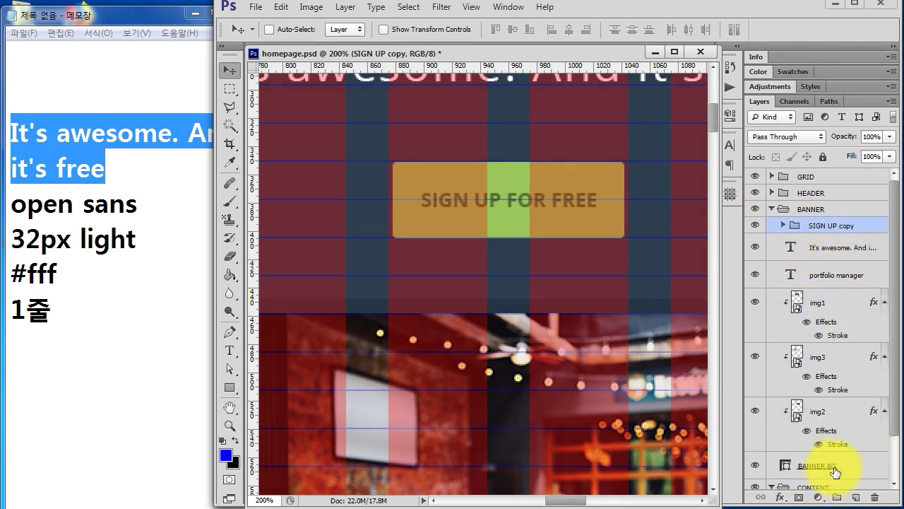
# - Zoom out to 50%, hide the layout grid overlay, and collapse the BANNER group
pyautogui.hotkey('ctrl', '-')
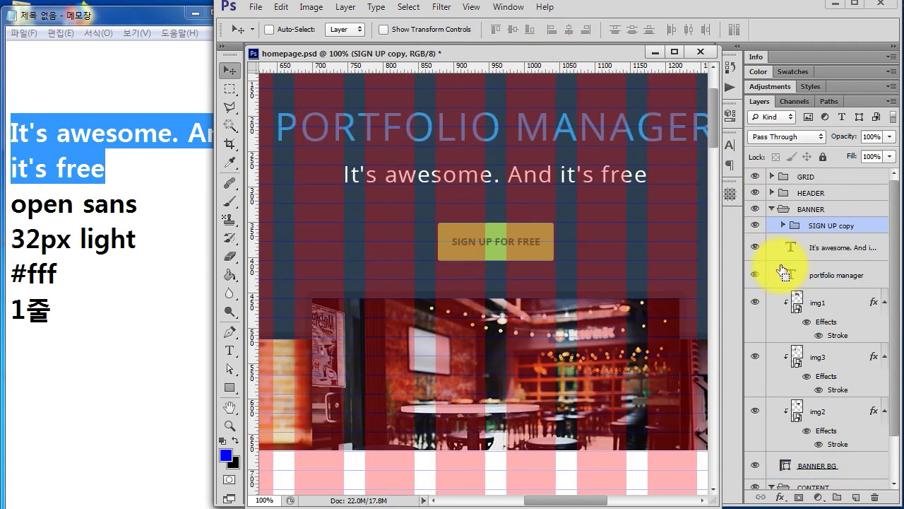
pyautogui.hotkey('ctrl', '-')
pyautogui.moveTo(626, 238)
pyautogui.mouseDown()
pyautogui.moveTo(615, 210)
pyautogui.moveTo(569, 233)
pyautogui.mouseUp()
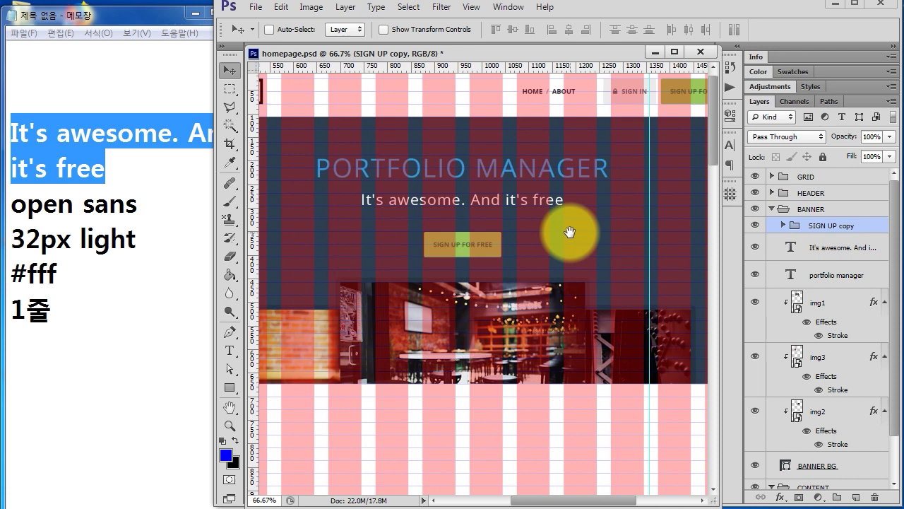
pyautogui.hotkey('ctrl', '-')
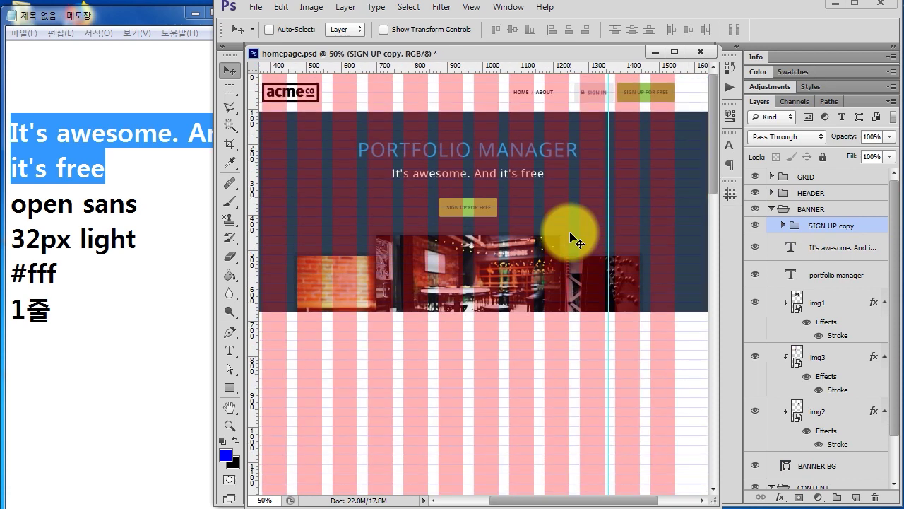
pyautogui.hotkey('alt', '.')
pyautogui.hotkey('ctrl', ',')
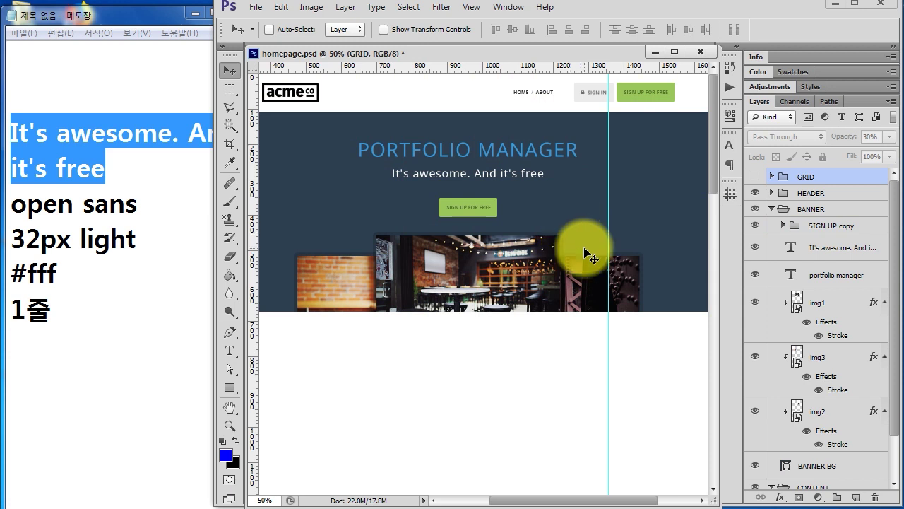
pyautogui.click(772, 209)
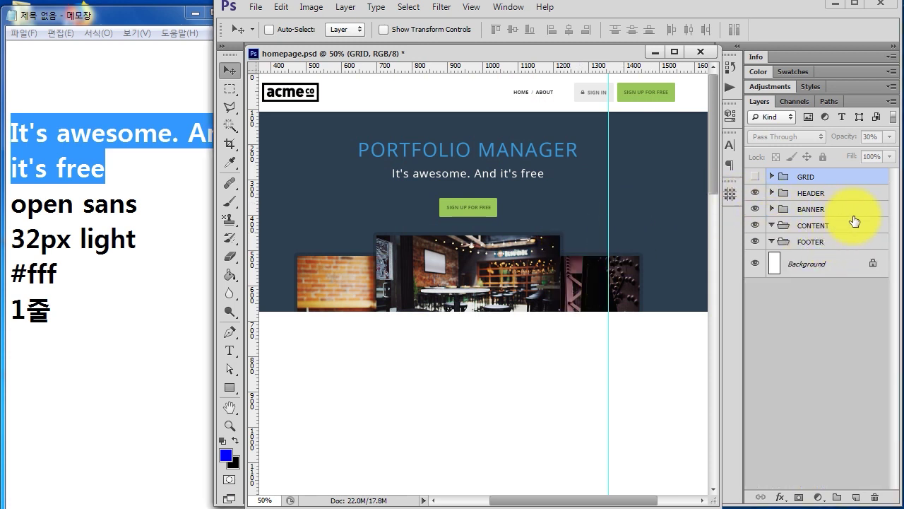
# - Save the homepage document and pan the mockup down to the feature section
pyautogui.hotkey('ctrl', 's')
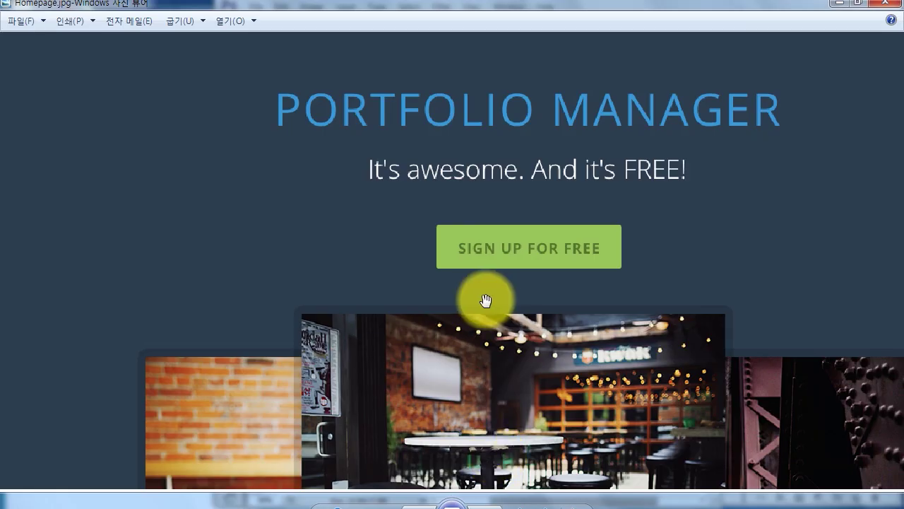
pyautogui.moveTo(531, 400); pyautogui.dragTo(495, 198)
pyautogui.scroll(-1, 497, 198)
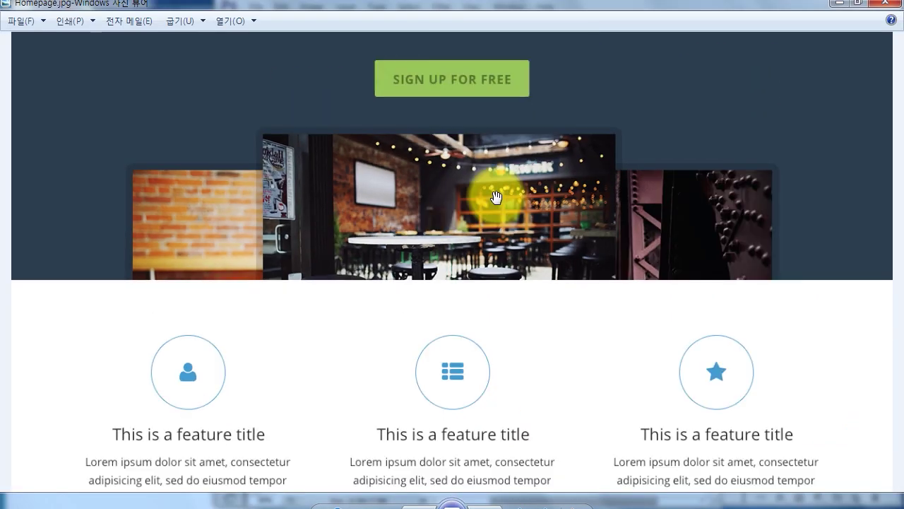
pyautogui.scroll(-1, 497, 198)
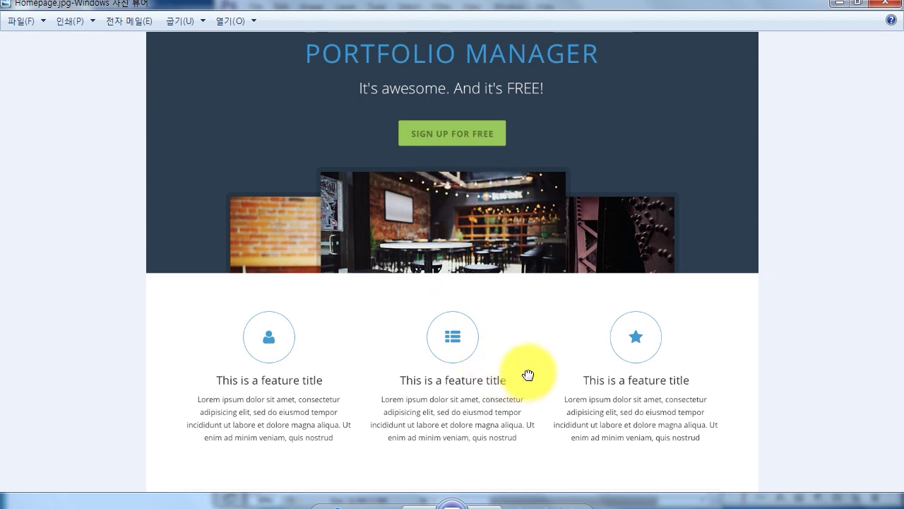
pyautogui.moveTo(525, 369); pyautogui.dragTo(533, 241)
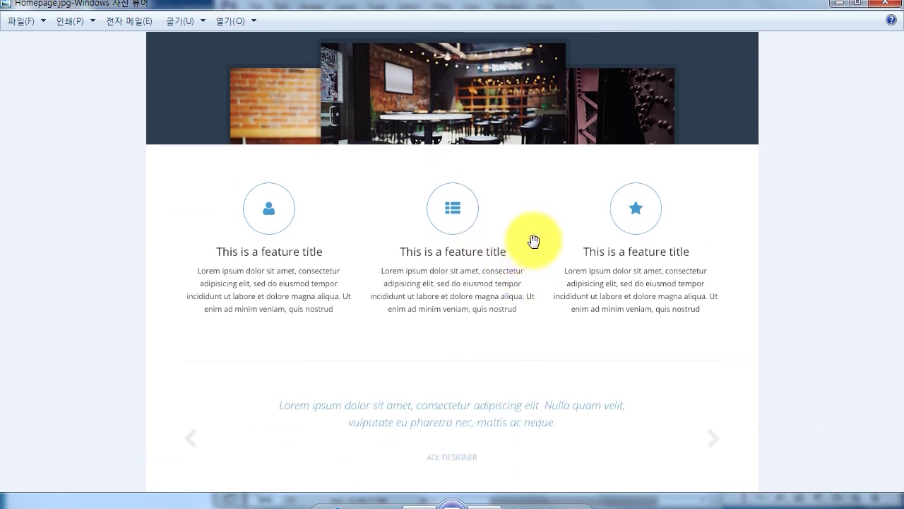
# - Outline the three feature columns, clear the annotations, then mark the gap below the photos
pyautogui.moveTo(176, 147); pyautogui.dragTo(352, 359)
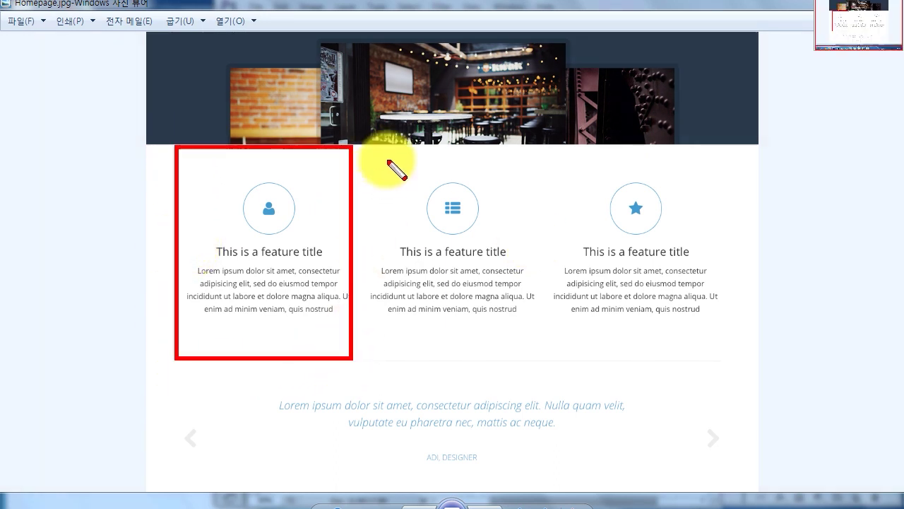
pyautogui.moveTo(375, 147); pyautogui.dragTo(540, 356)
pyautogui.moveTo(568, 146); pyautogui.dragTo(729, 357)
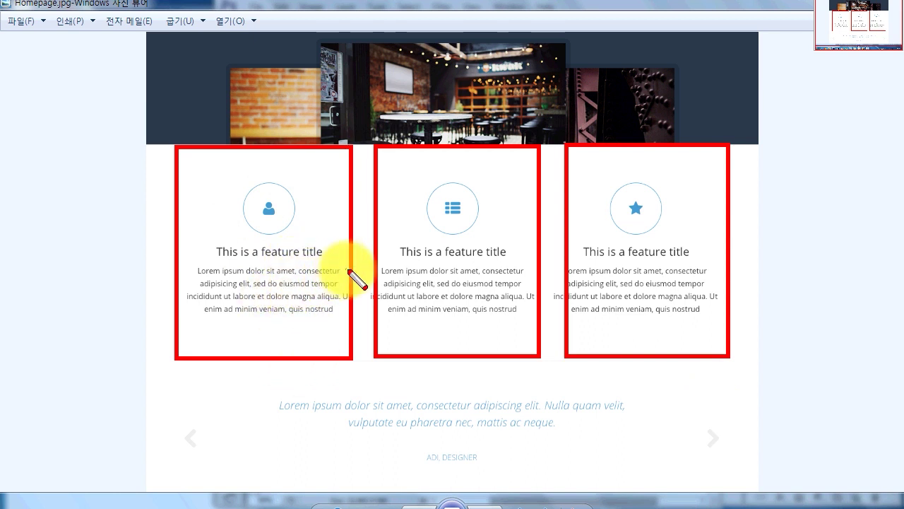
pyautogui.press('e')
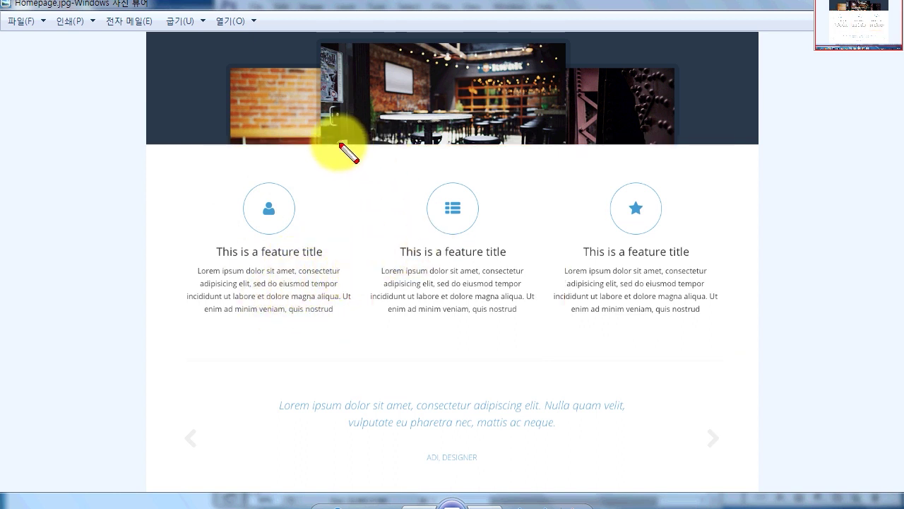
pyautogui.moveTo(338, 141); pyautogui.dragTo(558, 183)
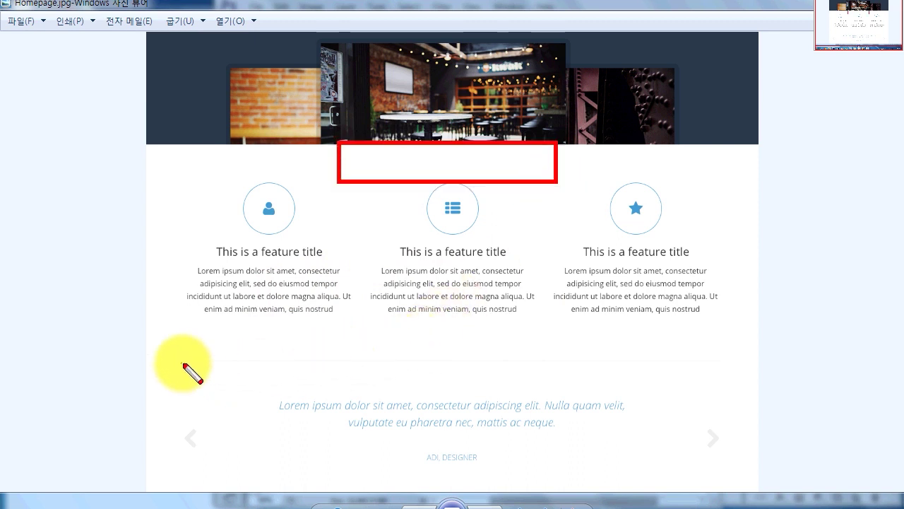
pyautogui.moveTo(257, 363); pyautogui.dragTo(732, 361)
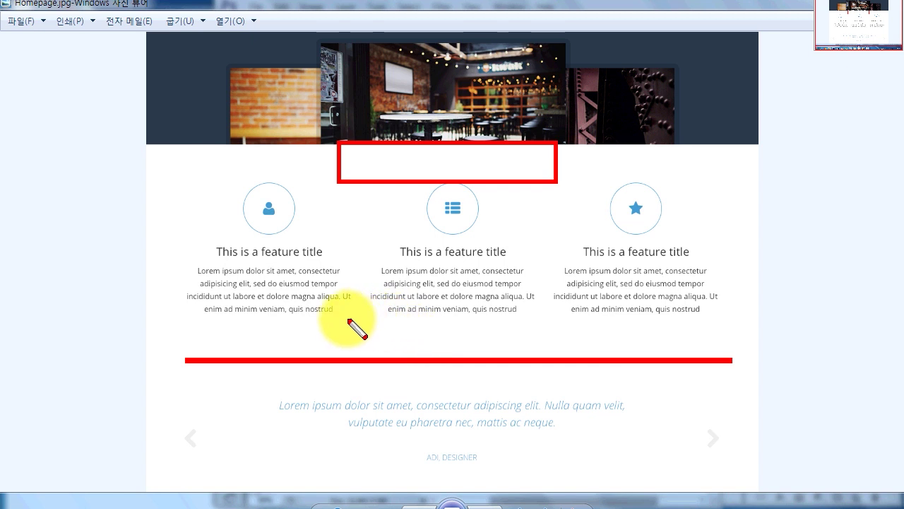
pyautogui.moveTo(333, 316); pyautogui.dragTo(572, 357)
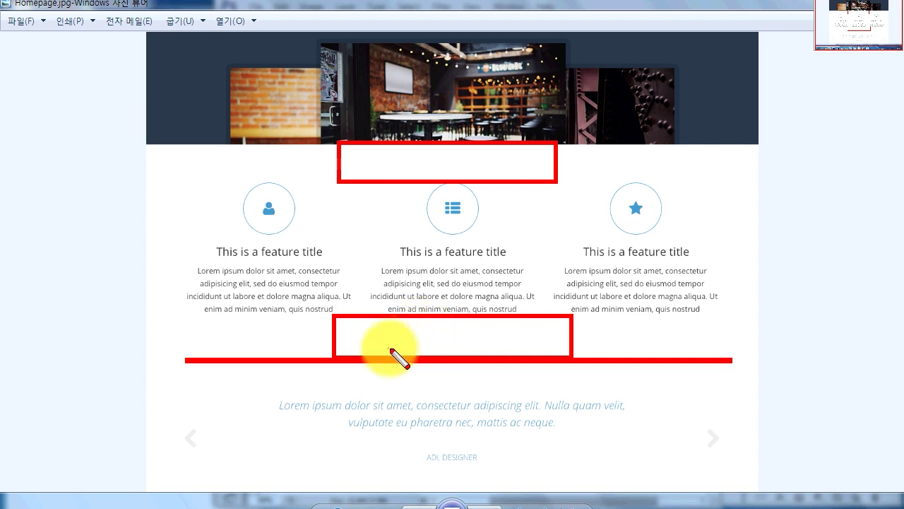
pyautogui.hotkey('ctrl', 'z')
pyautogui.hotkey('ctrl', 'z')
pyautogui.hotkey('ctrl', 'z')
pyautogui.moveTo(183, 358); pyautogui.dragTo(739, 360)
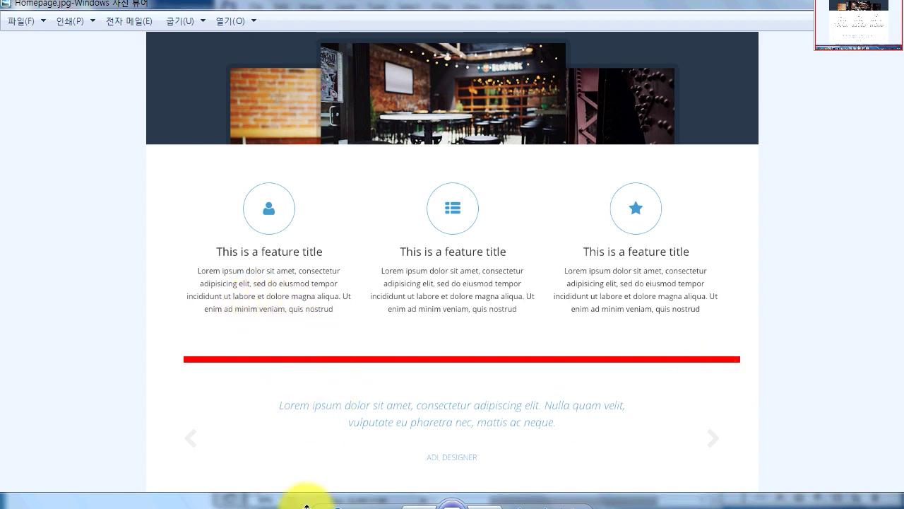
pyautogui.moveTo(305, 316); pyautogui.dragTo(505, 356)
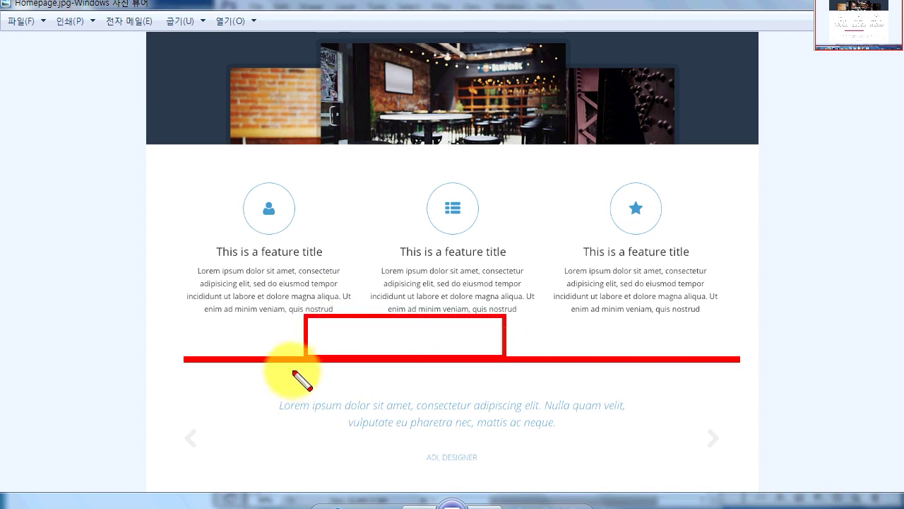
pyautogui.moveTo(291, 367); pyautogui.dragTo(527, 395)
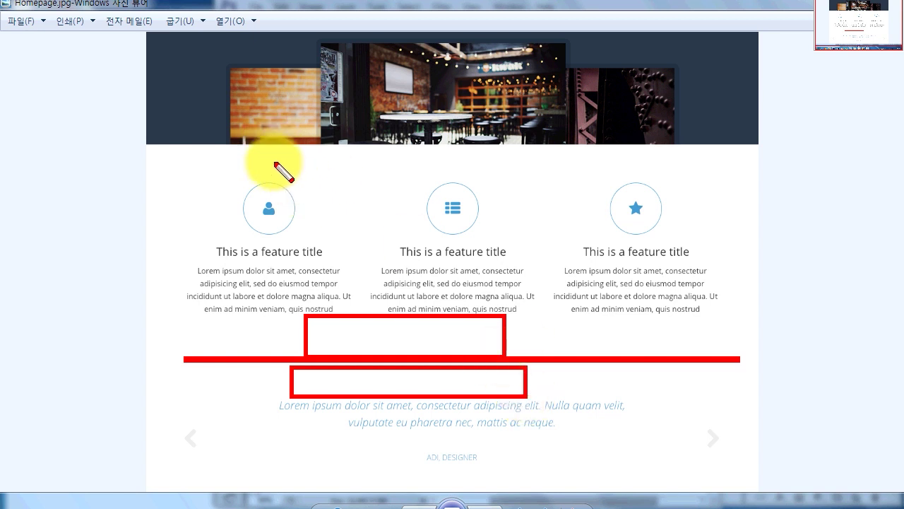
pyautogui.moveTo(250, 144); pyautogui.dragTo(295, 183)
pyautogui.press('Escape')
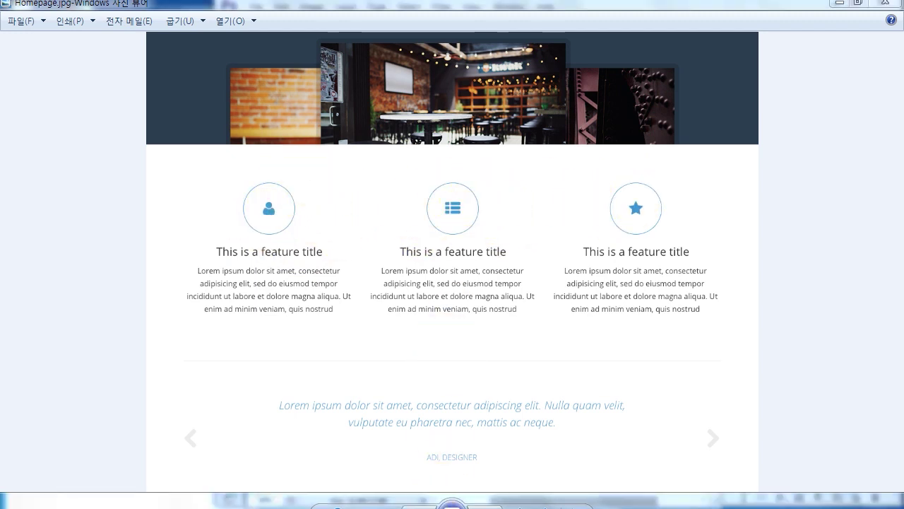
# - Narrow the Notepad notes and add a dashed separator line at the end
pyautogui.click(431, 500)
pyautogui.moveTo(259, 162); pyautogui.dragTo(238, 162)
pyautogui.click(139, 274)
pyautogui.click(118, 380)
pyautogui.press('Return')
pyautogui.write('-------ㅕㄴㄷ')
pyautogui.press('BackSpace')
pyautogui.press('BackSpace')
pyautogui.press('BackSpace')
# - List the icon names user, bar and star on separate lines below the separator
pyautogui.press('Hangul')
pyautogui.write('user')
pyautogui.press('Return')
pyautogui.write('bar')
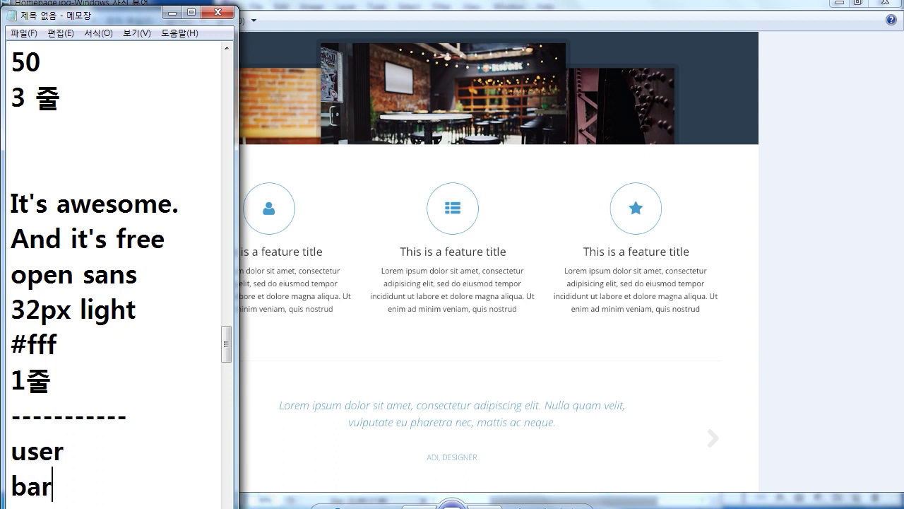
pyautogui.press('Return')
pyautogui.write('star')
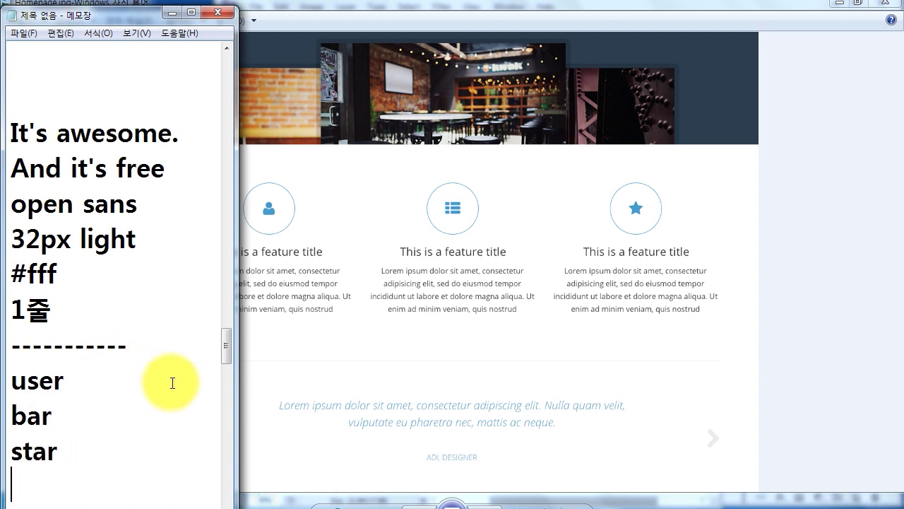
pyautogui.moveTo(231, 345); pyautogui.dragTo(232, 369)
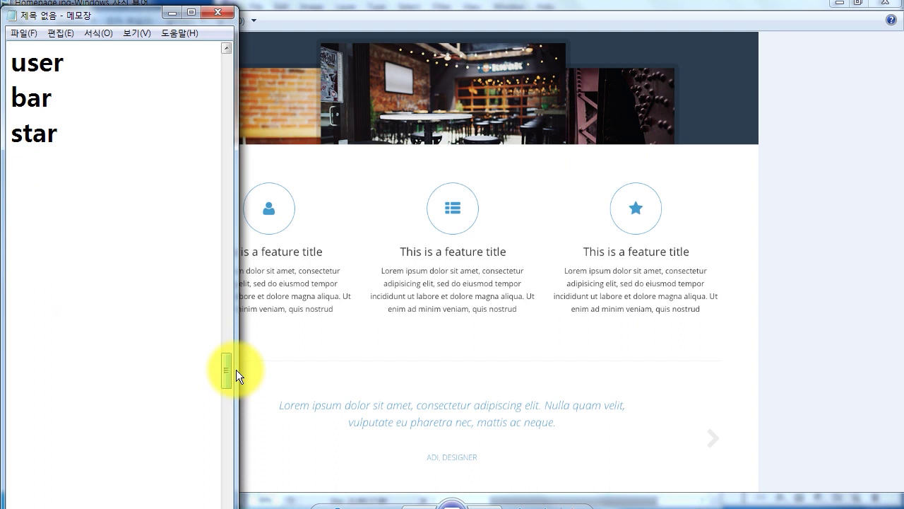
pyautogui.scroll(1, 236, 370)
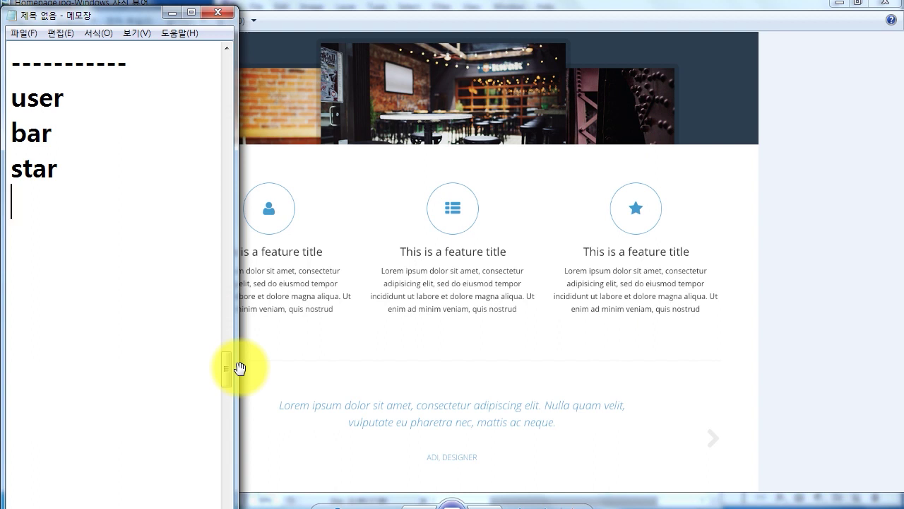
pyautogui.click(404, 28)
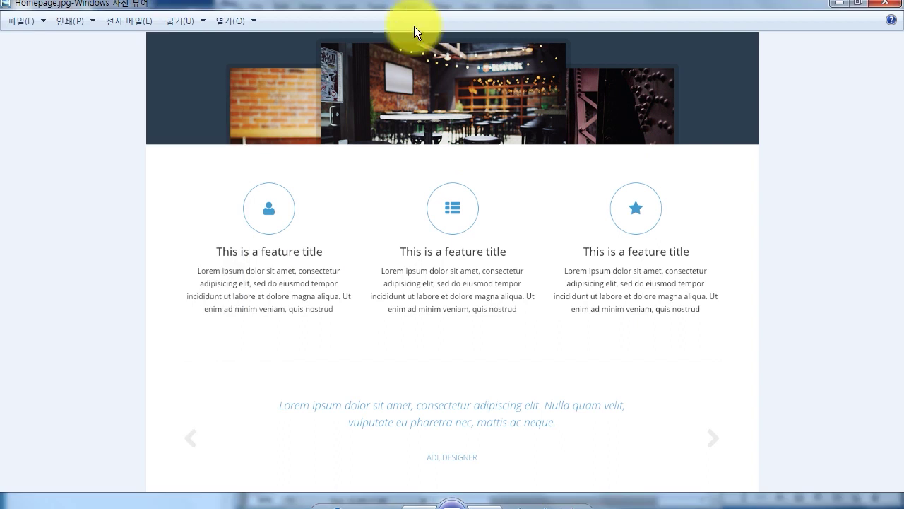
# - Mark the first feature block's title and body text, then return to Photoshop's homepage design
pyautogui.moveTo(346, 339); pyautogui.dragTo(351, 338)
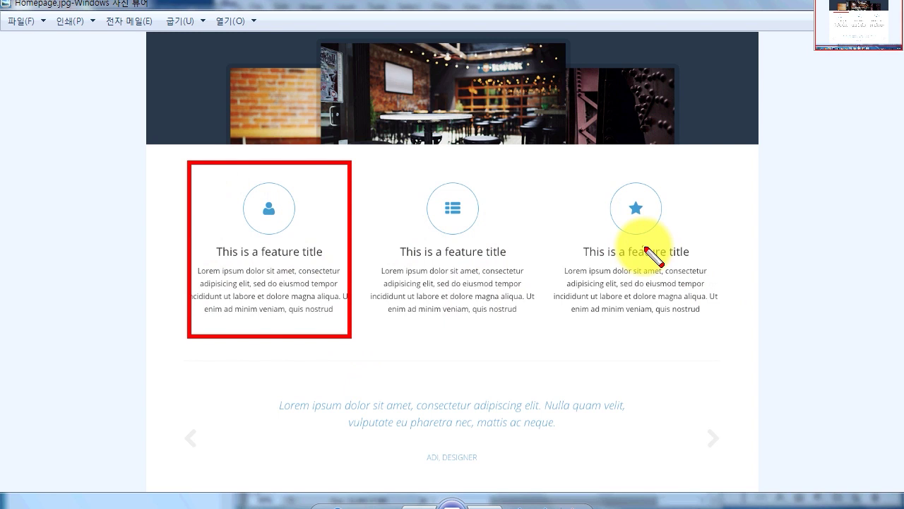
pyautogui.moveTo(232, 240); pyautogui.dragTo(346, 261)
pyautogui.moveTo(224, 282); pyautogui.dragTo(277, 298)
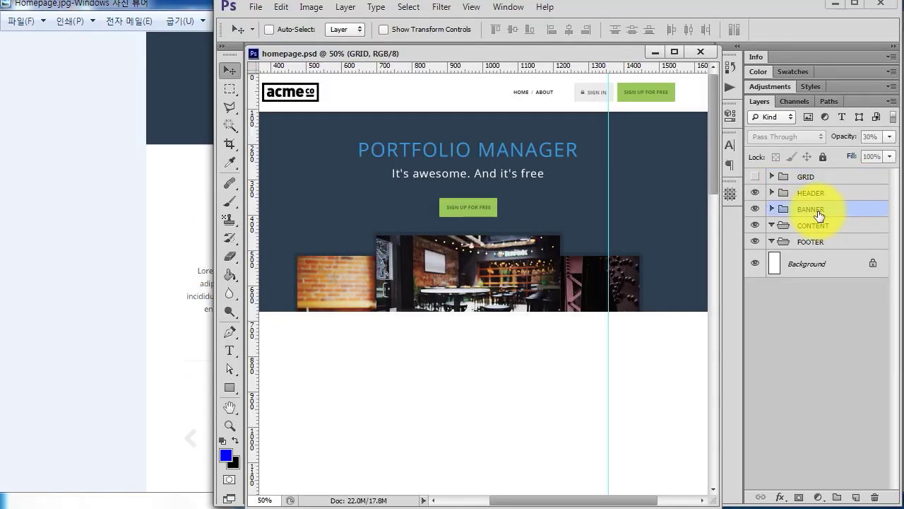
pyautogui.click(818, 225)
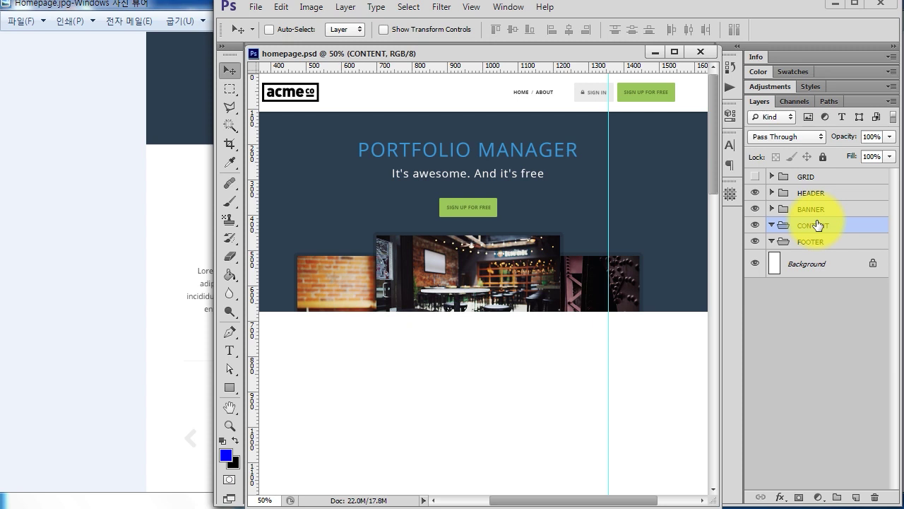
# - Turn on the GRID layer's pink column overlay and zoom in on the empty content area
pyautogui.click(754, 178)
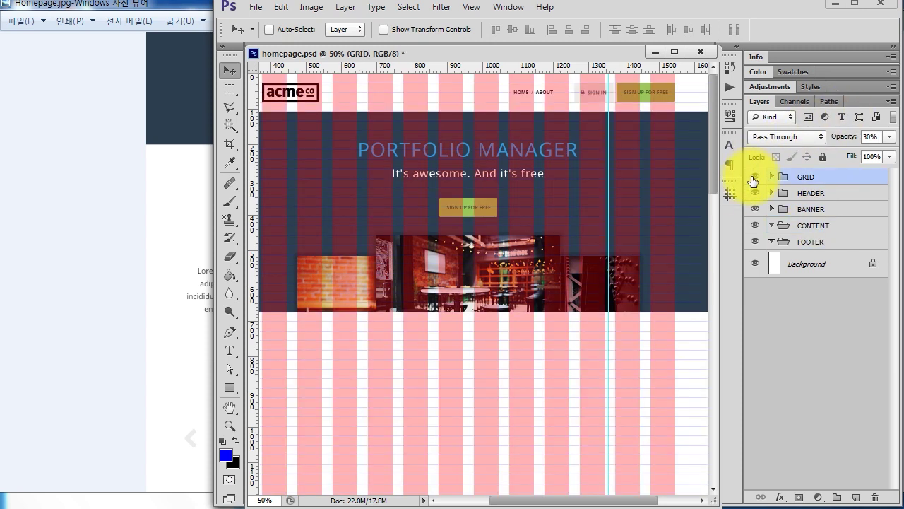
pyautogui.scroll(-4, 460, 299)
pyautogui.hscroll(-3, 460, 298)
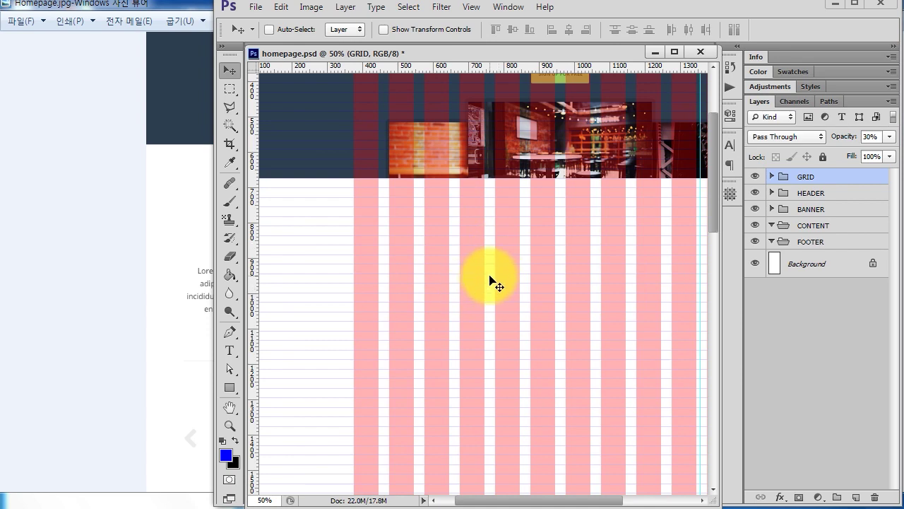
pyautogui.hotkey('ctrl', 'space')
pyautogui.keyDown('ctrl'); pyautogui.click(424, 223); pyautogui.keyUp('ctrl')
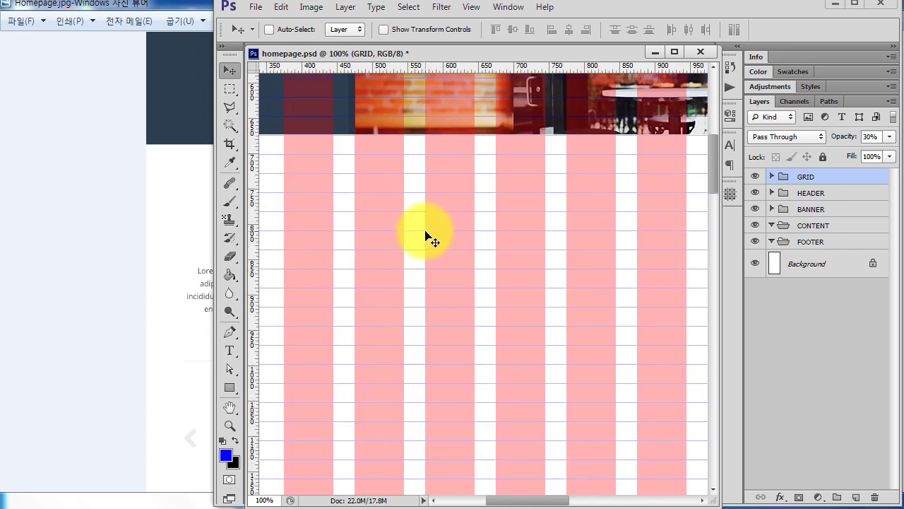
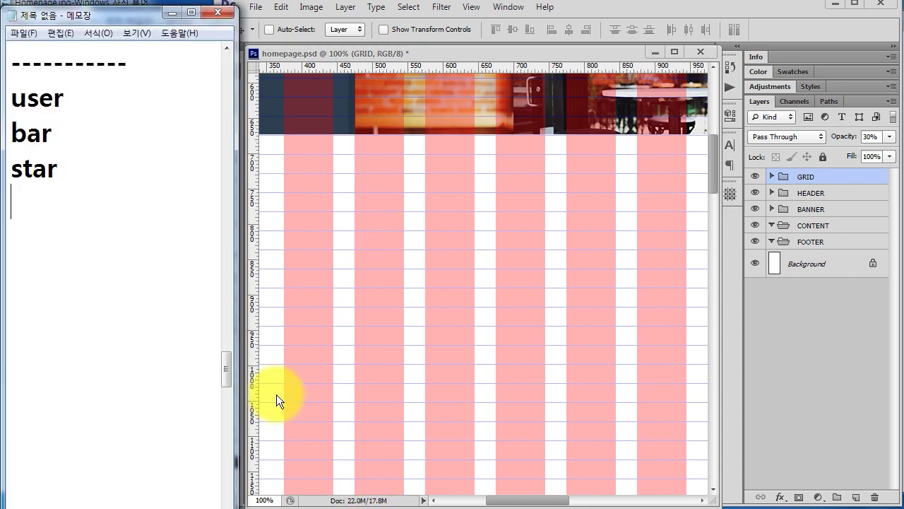
# - Add '108*108px' and 'Ellipse' note lines below the star line in Notepad
pyautogui.click(99, 229)
pyautogui.click(81, 198)
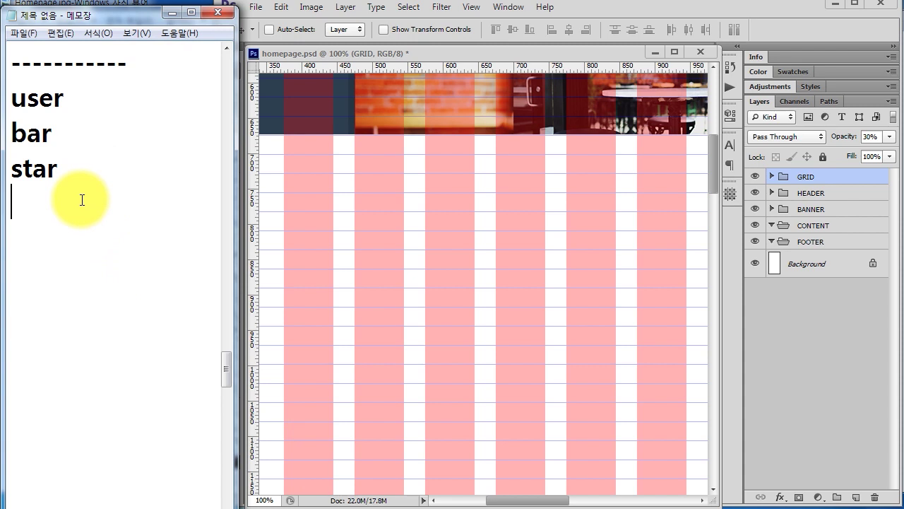
pyautogui.press('Return')
pyautogui.write('108*')
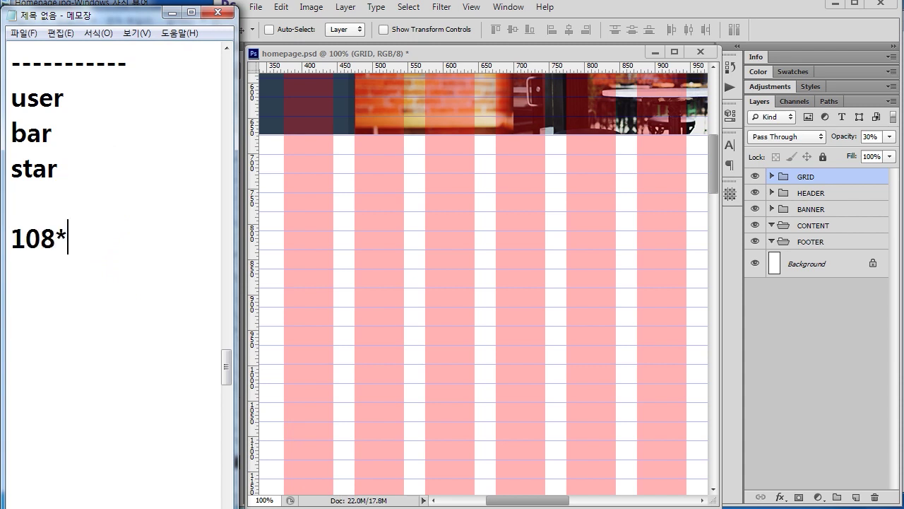
pyautogui.write('108px')
pyautogui.press('Return')
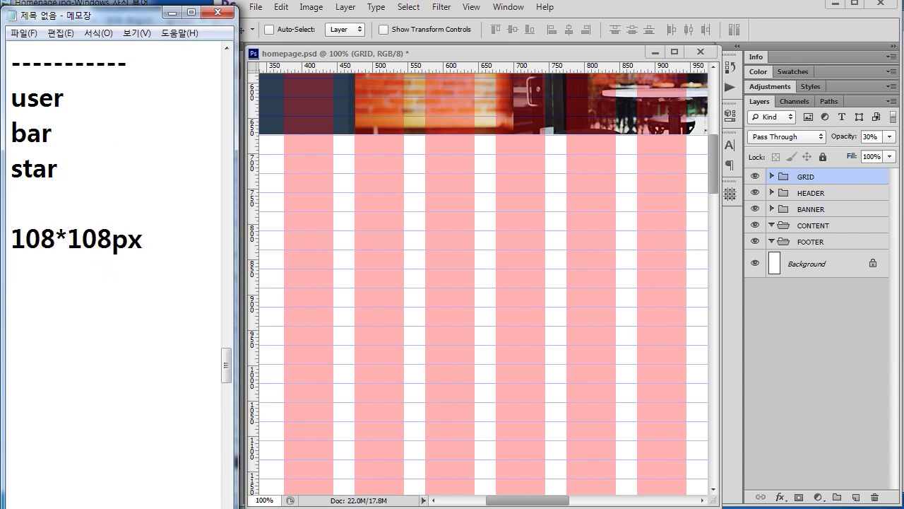
pyautogui.write('Ellipp')
pyautogui.press('BackSpace')
pyautogui.write('se')
pyautogui.press('Return')
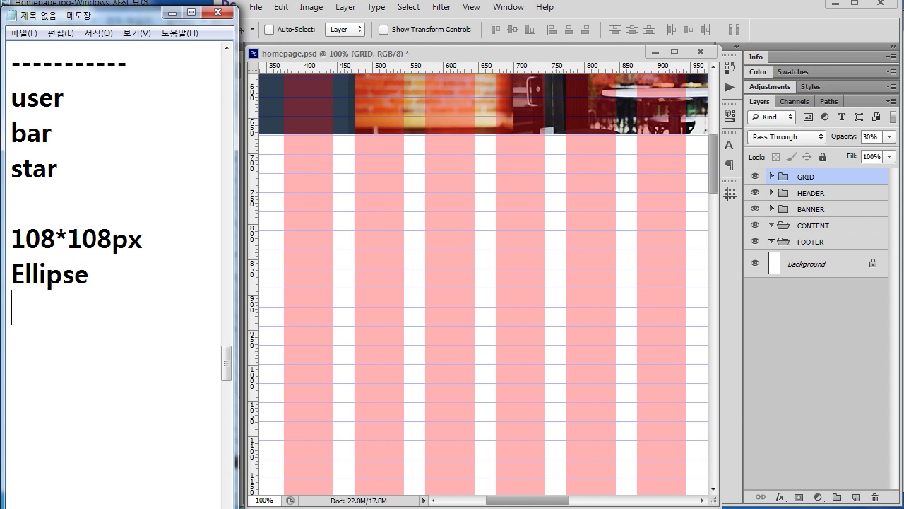
# - Add 'Fill 0%' and 'stoke 1px #439ccf' lines to the circle notes
pyautogui.write('Fill/')
pyautogui.press('BackSpace')
pyautogui.press('BackSpace')
pyautogui.write('0%')
pyautogui.press('Return')
pyautogui.write('stoke ')
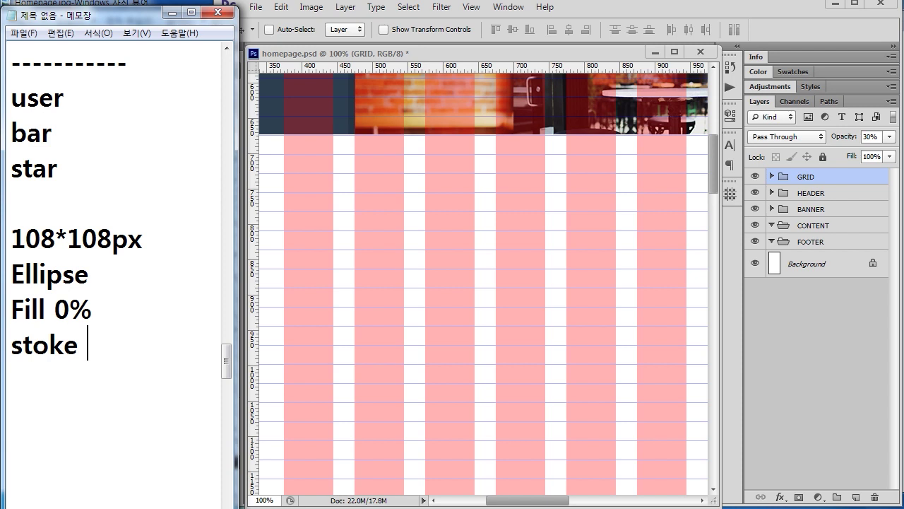
pyautogui.write('1px')
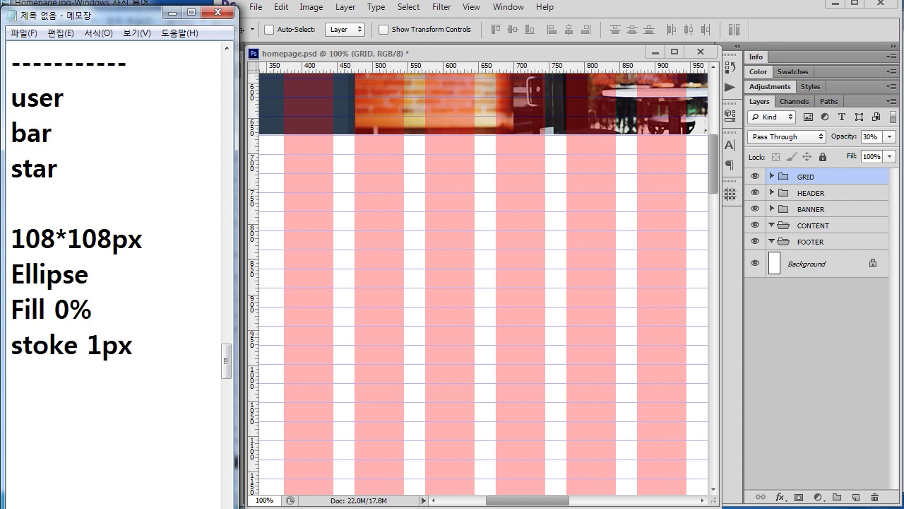
pyautogui.write(' #43')
pyautogui.press('BackSpace')
pyautogui.write('439')
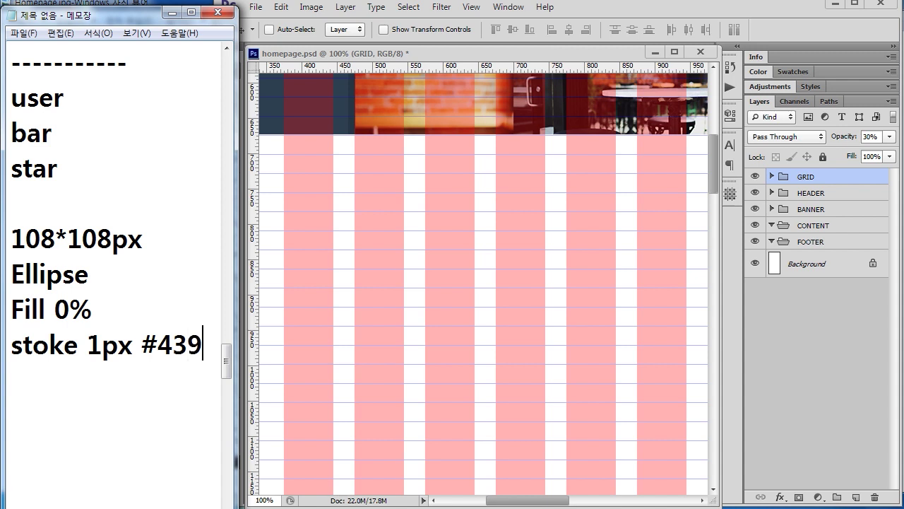
pyautogui.write('ccf')
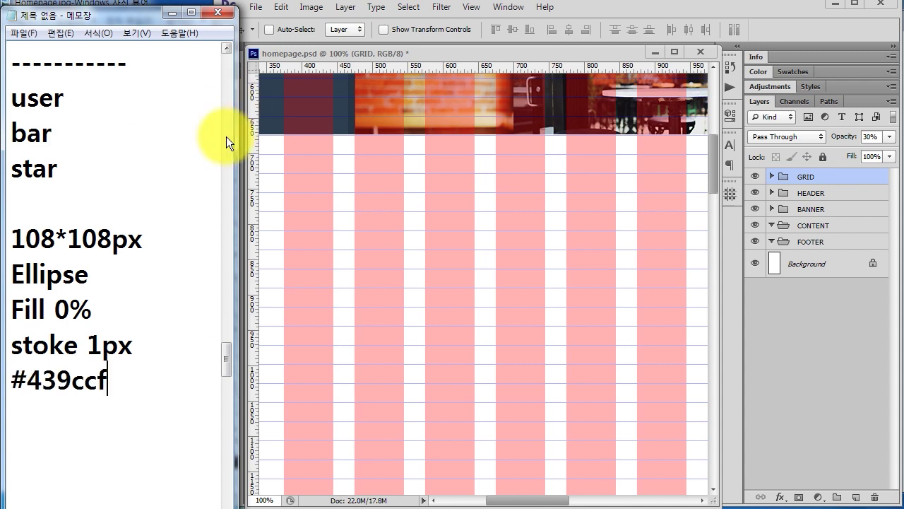
pyautogui.click(703, 9)
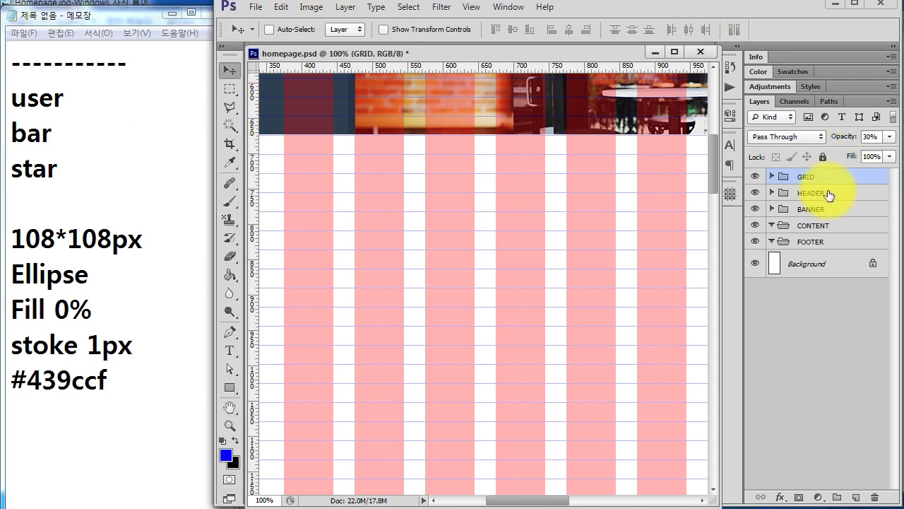
# - Create a 108×108 px ellipse in the CONTENT group with the Ellipse Tool
pyautogui.click(812, 226)
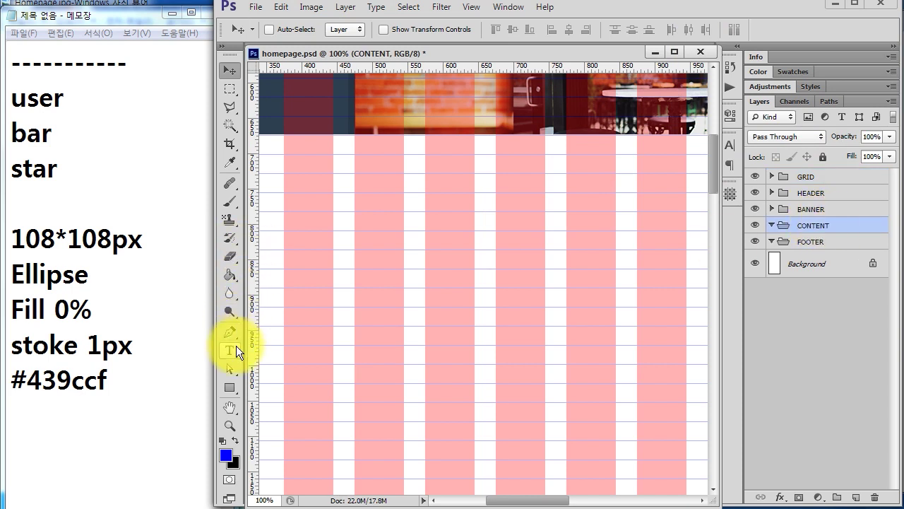
pyautogui.moveTo(232, 391); pyautogui.dragTo(307, 409)
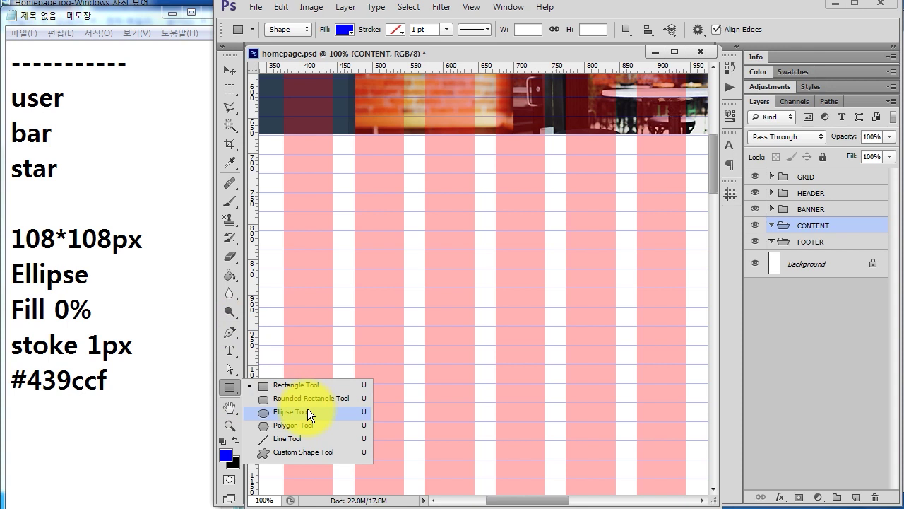
pyautogui.click(307, 410)
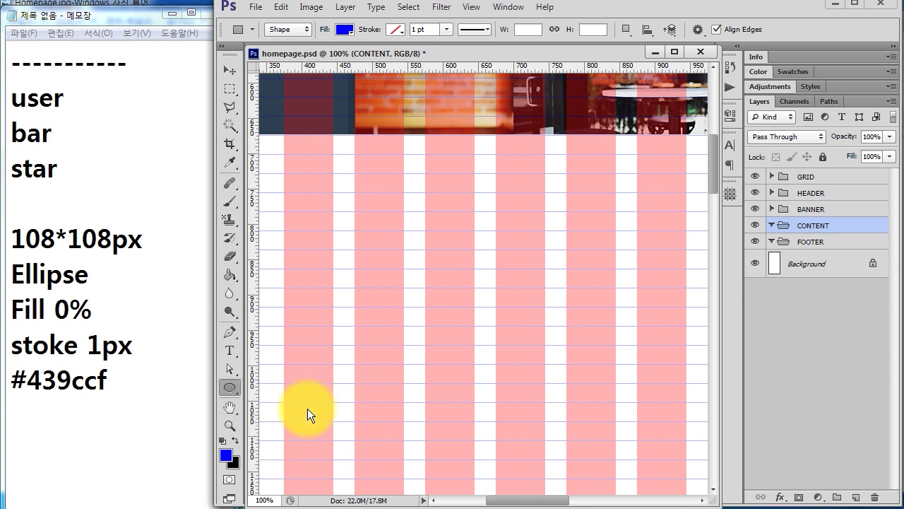
pyautogui.click(311, 250)
pyautogui.write('108')
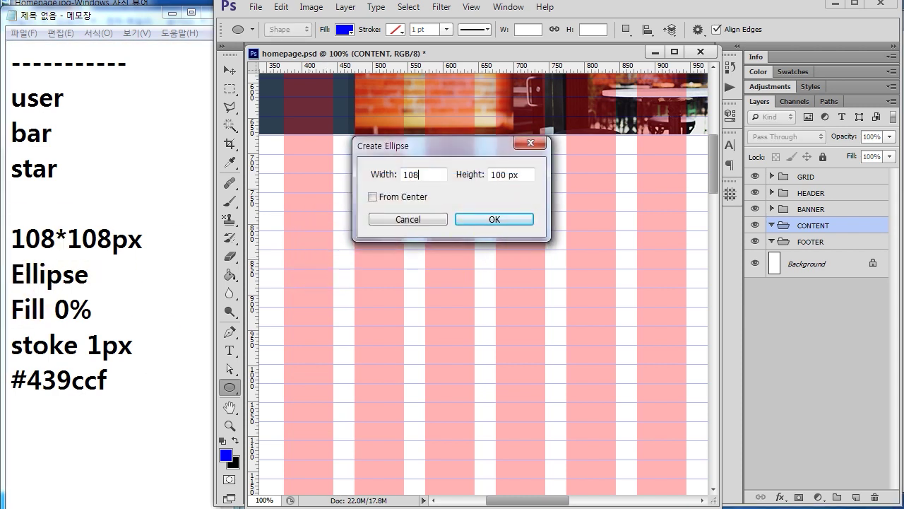
pyautogui.press('Tab')
pyautogui.write('108')
pyautogui.click(489, 219)
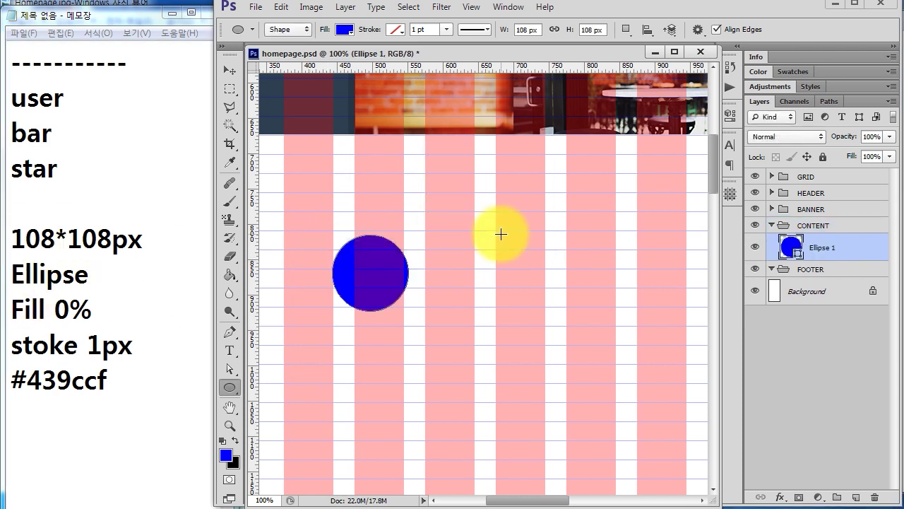
# - Set the Ellipse 1 layer's Fill to 0%
pyautogui.click(889, 156)
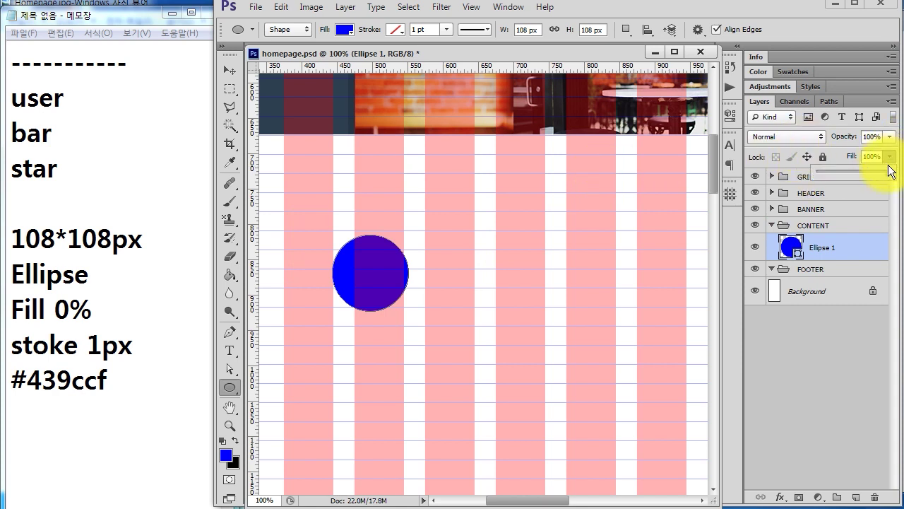
pyautogui.moveTo(888, 171); pyautogui.dragTo(803, 176)
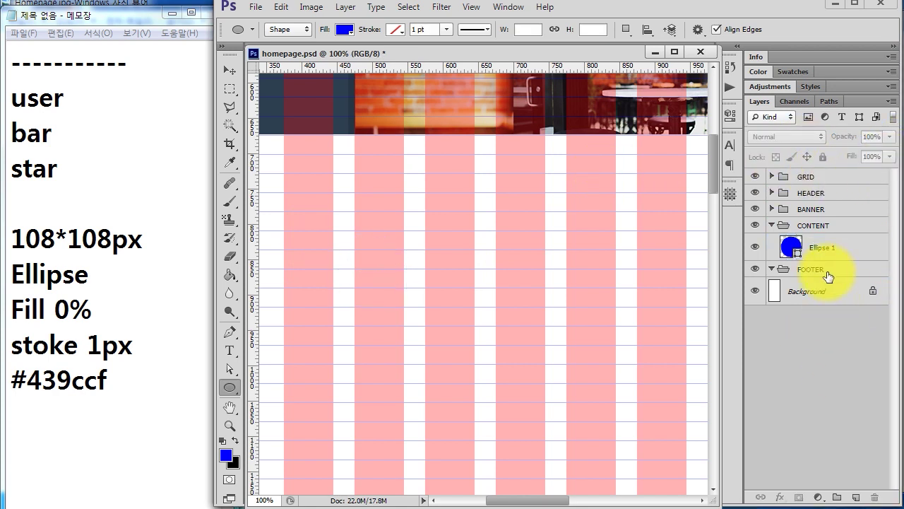
pyautogui.click(813, 248)
pyautogui.click(781, 500)
# - Add a 1 px Stroke effect coloured #439ccf to Ellipse 1
pyautogui.click(820, 362)
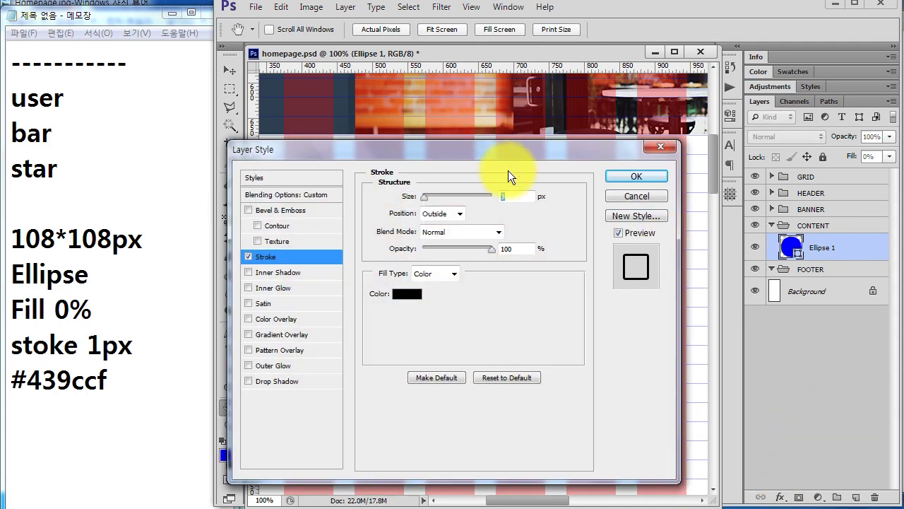
pyautogui.write('1')
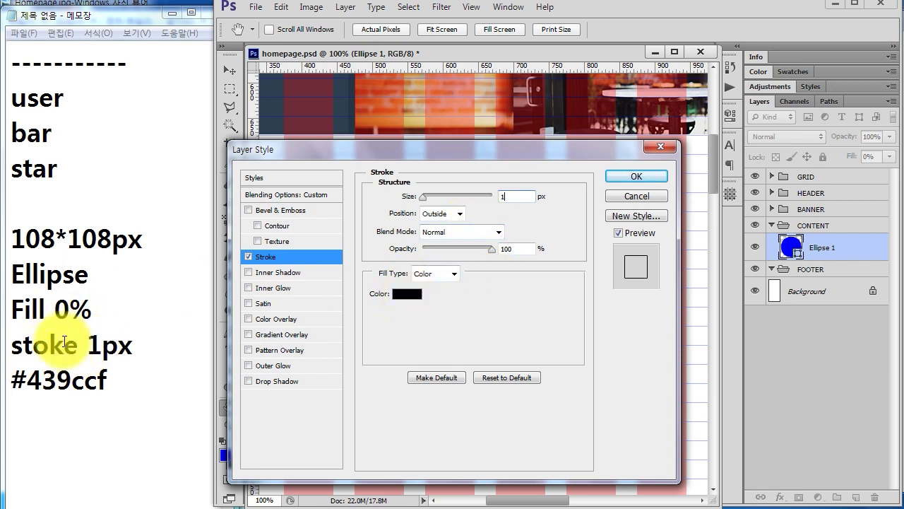
pyautogui.moveTo(110, 379)
pyautogui.mouseDown()
pyautogui.moveTo(10, 380)
pyautogui.moveTo(107, 379)
pyautogui.mouseUp()
pyautogui.hotkey('ctrl', 'c')
pyautogui.click(63, 385)
pyautogui.click(408, 293)
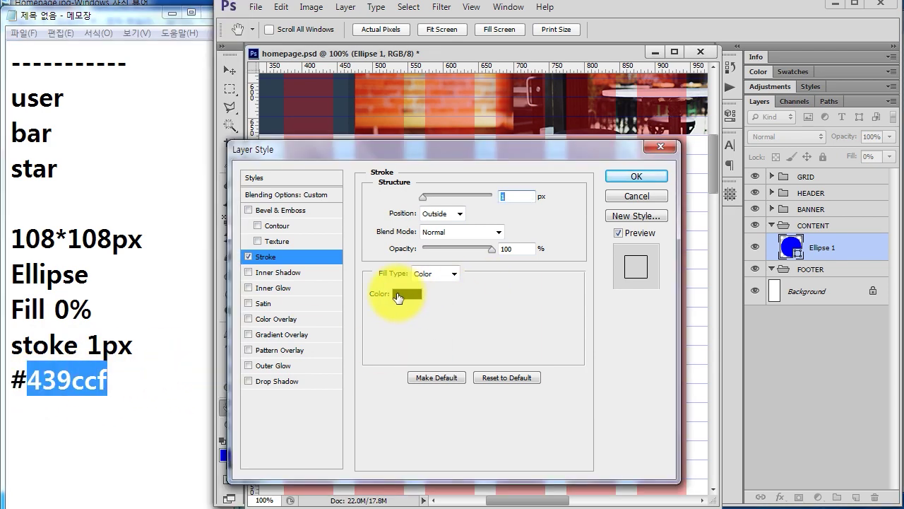
pyautogui.click(398, 295)
pyautogui.hotkey('ctrl', 'v')
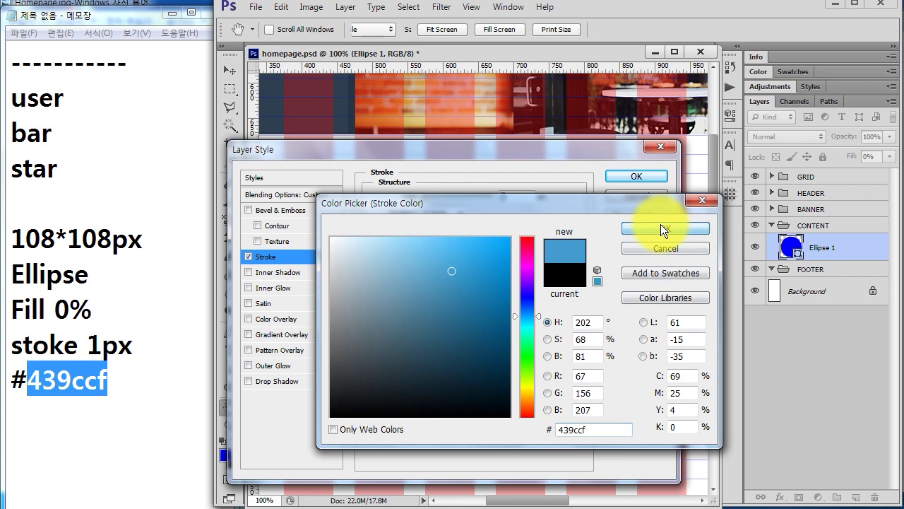
pyautogui.click(661, 224)
pyautogui.click(635, 177)
pyautogui.click(807, 318)
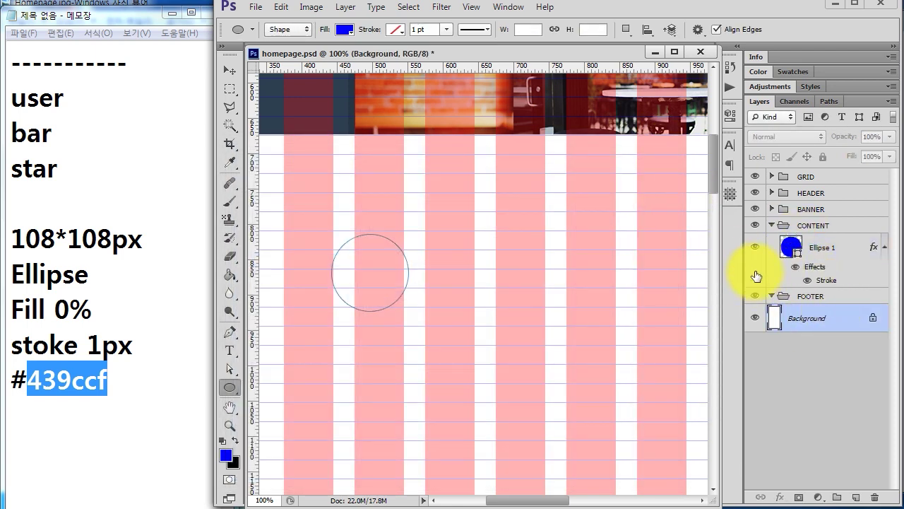
# - Toggle the grid overlay, undo an accidental grid shift, and fully lock the GRID layer
pyautogui.hotkey('alt', '.')
pyautogui.hotkey('ctrl', ',')
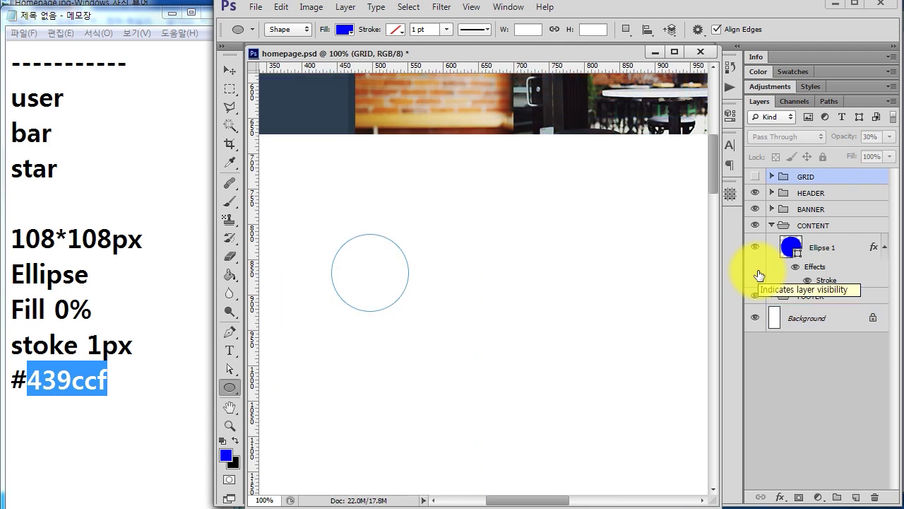
pyautogui.hotkey('ctrl', ',')
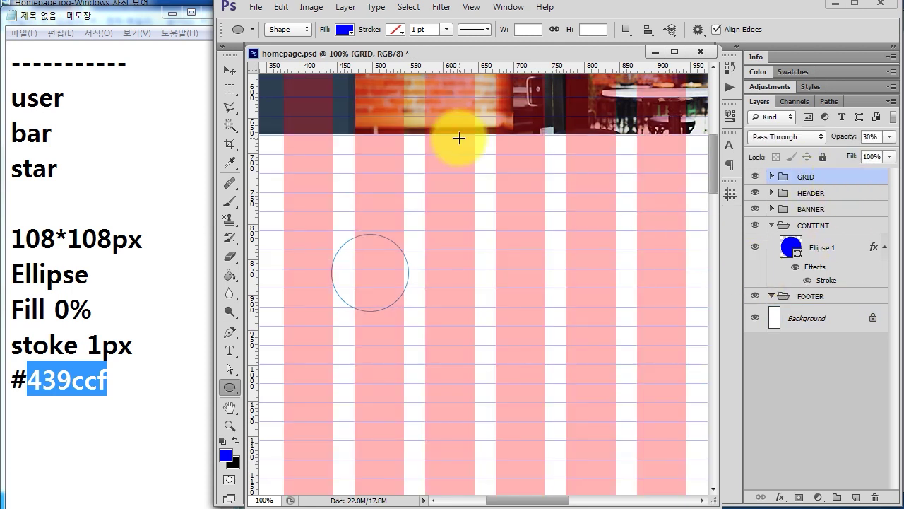
pyautogui.click(239, 78)
pyautogui.moveTo(375, 265); pyautogui.dragTo(380, 199)
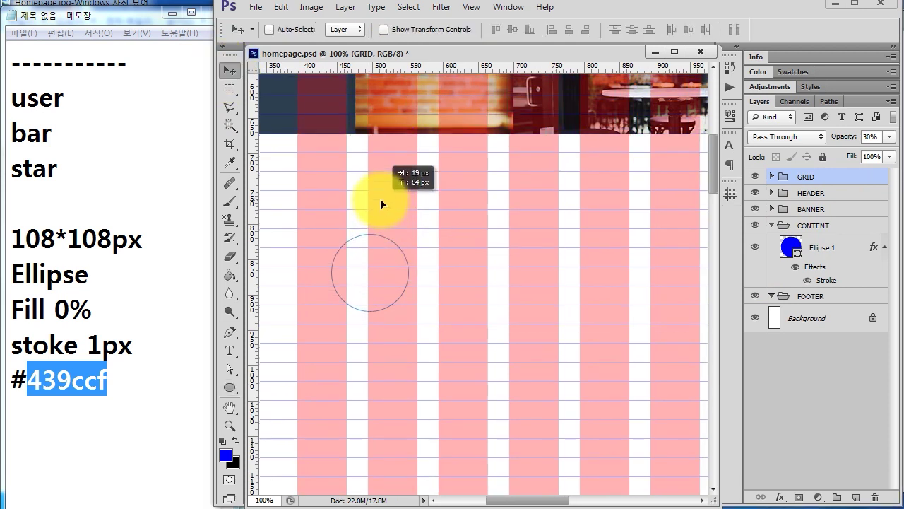
pyautogui.hotkey('ctrl', 'z')
pyautogui.click(822, 156)
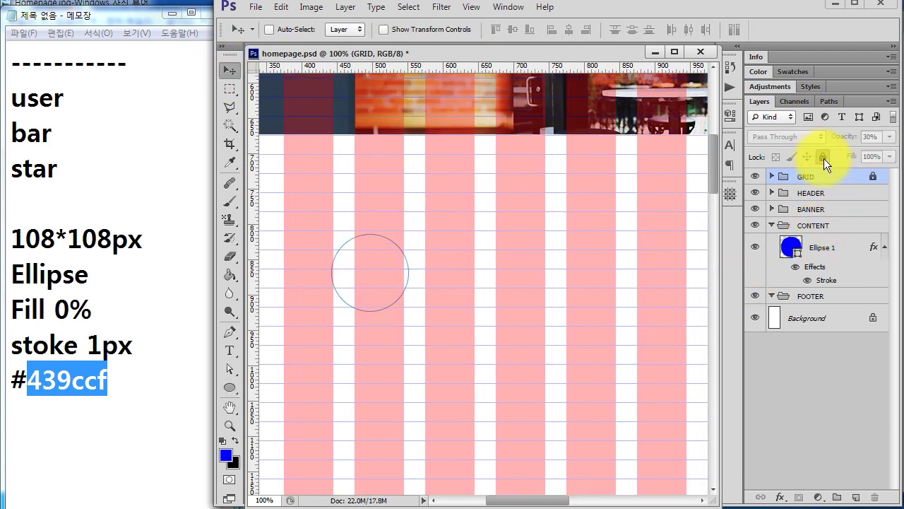
# - Move Ellipse 1 into position, nudging it a few pixels down
pyautogui.click(828, 243)
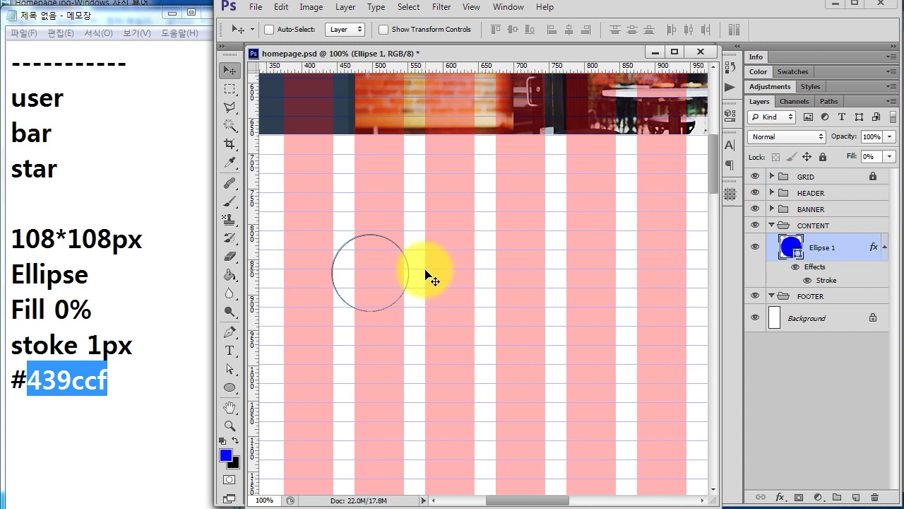
pyautogui.moveTo(371, 270); pyautogui.dragTo(388, 225)
pyautogui.scroll(2, 479, 216)
pyautogui.hscroll(-3, 478, 217)
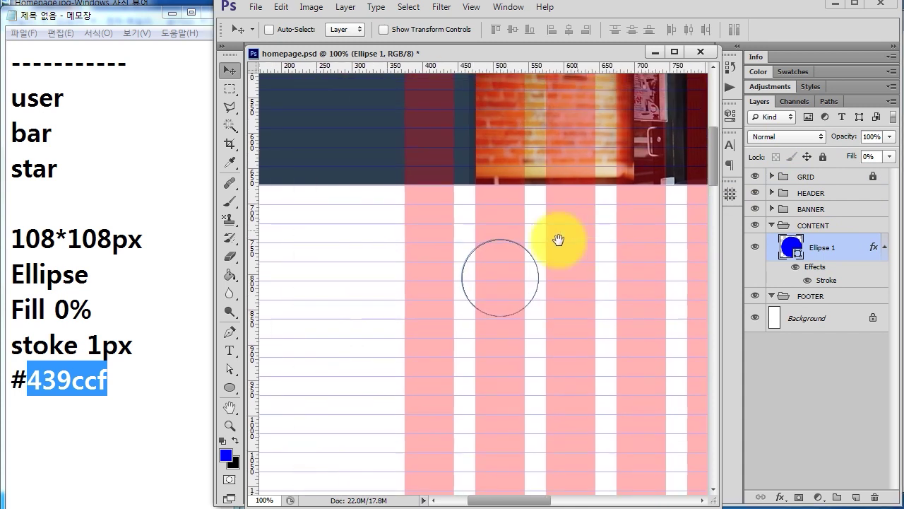
pyautogui.hscroll(2, 579, 229)
pyautogui.scroll(-1, 487, 228)
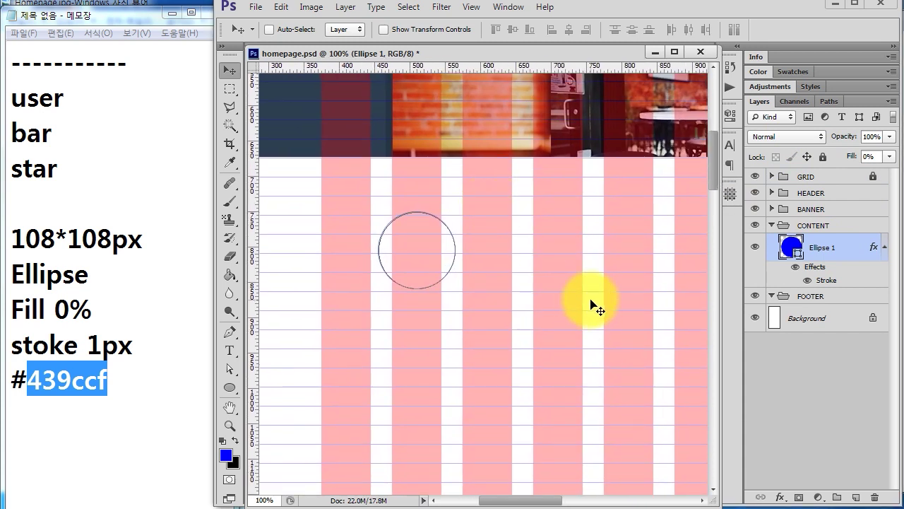
pyautogui.press('Down')
pyautogui.press('Down')
pyautogui.press('Down')
pyautogui.press('Down')
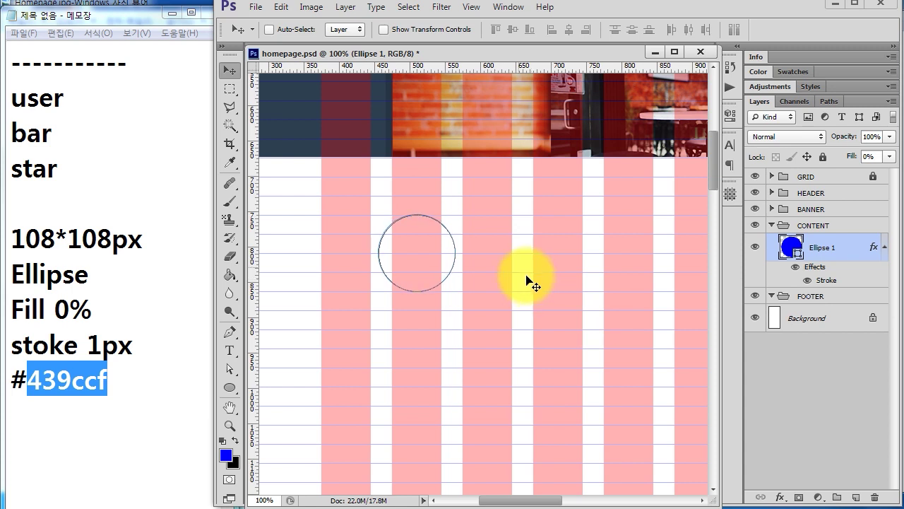
pyautogui.moveTo(322, 178); pyautogui.dragTo(582, 404)
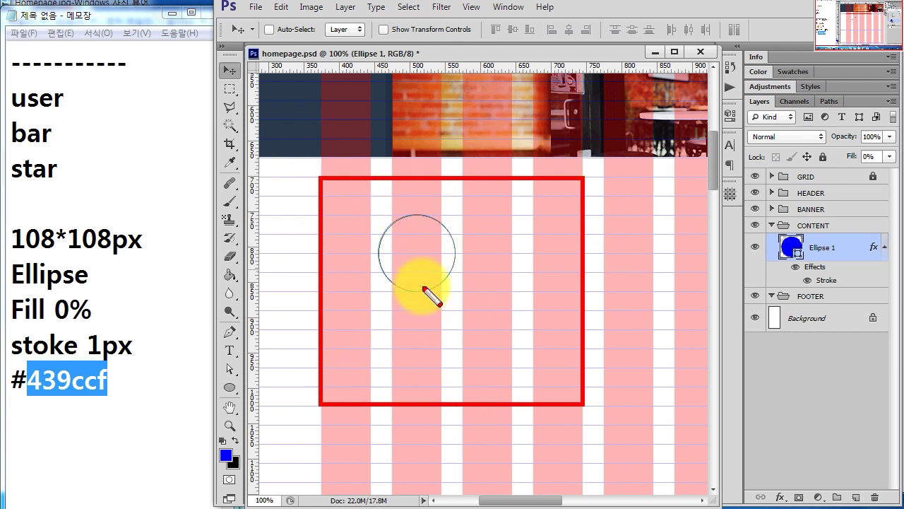
pyautogui.click(230, 88)
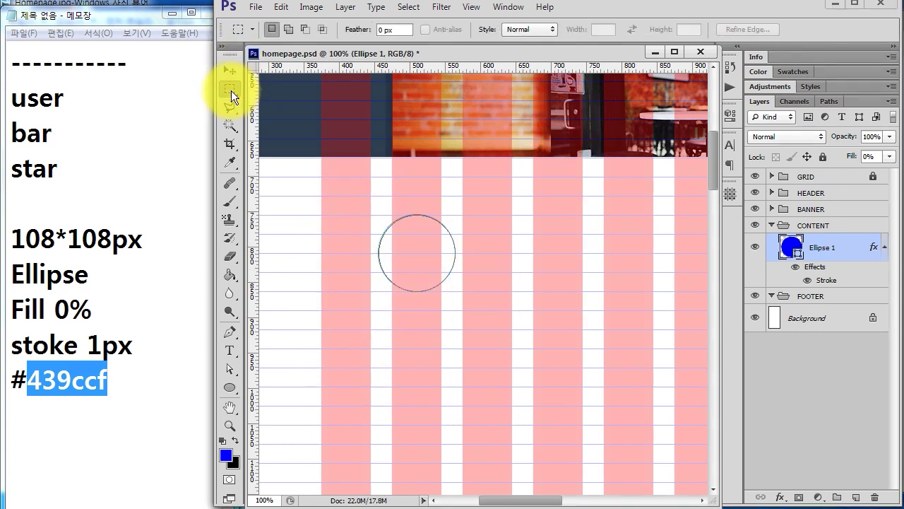
# - Marquee the feature block area and align the circle to its horizontal centre
pyautogui.moveTo(322, 202); pyautogui.dragTo(582, 322)
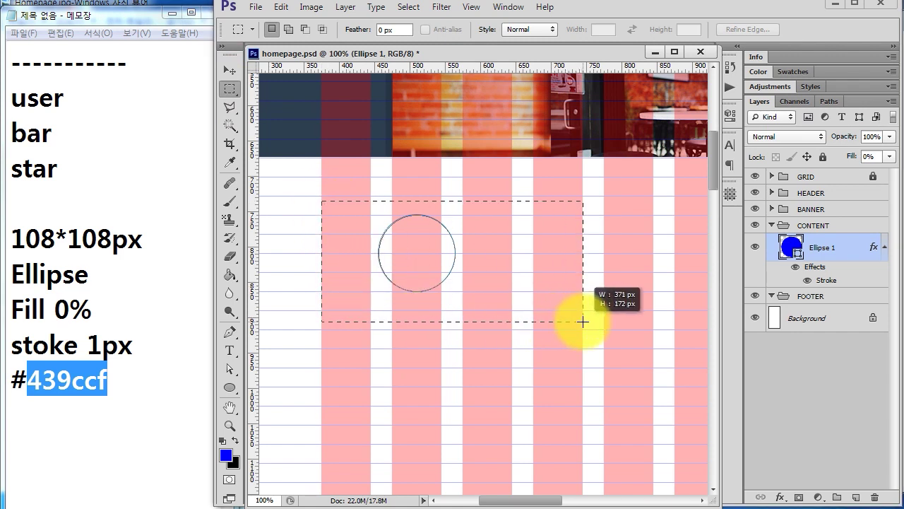
pyautogui.moveTo(582, 322); pyautogui.dragTo(583, 324)
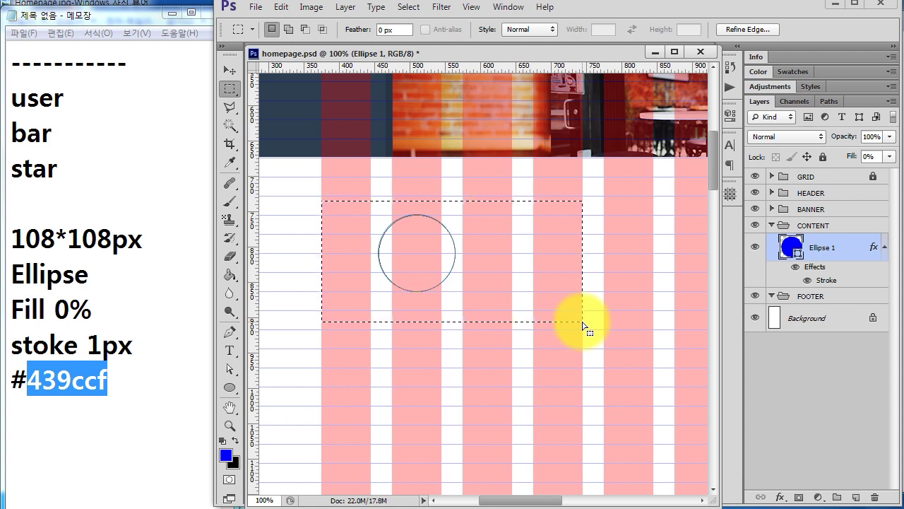
pyautogui.click(230, 71)
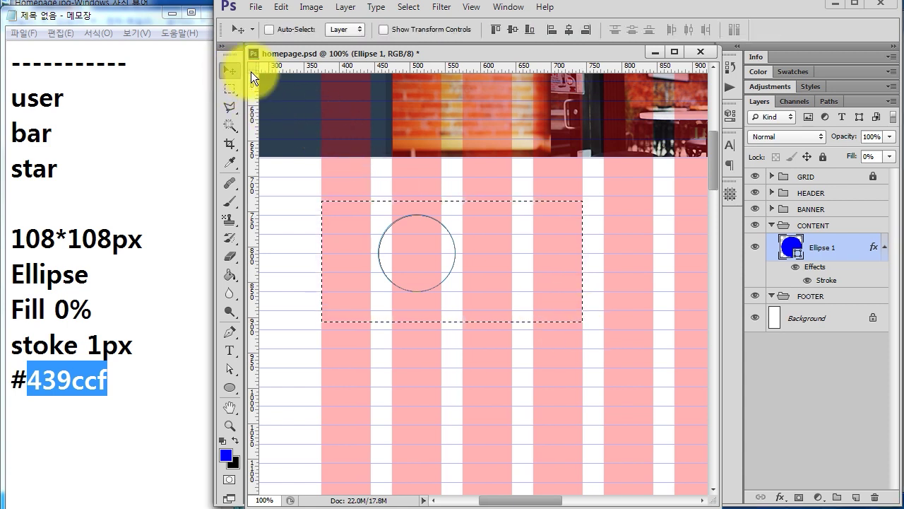
pyautogui.click(565, 25)
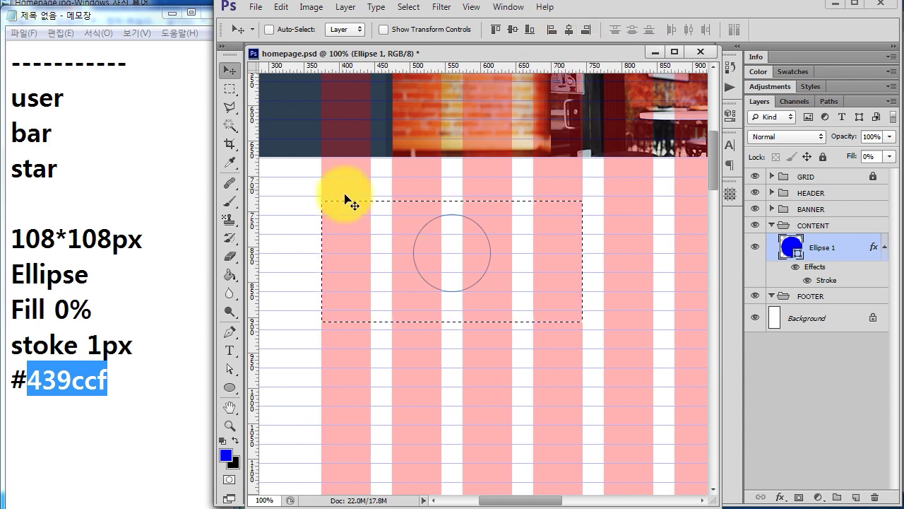
# - Hide the GRID group's pink columns
pyautogui.keyDown('ctrl'); pyautogui.click(472, 253); pyautogui.keyUp('ctrl')
pyautogui.hotkey('ctrl', ',')
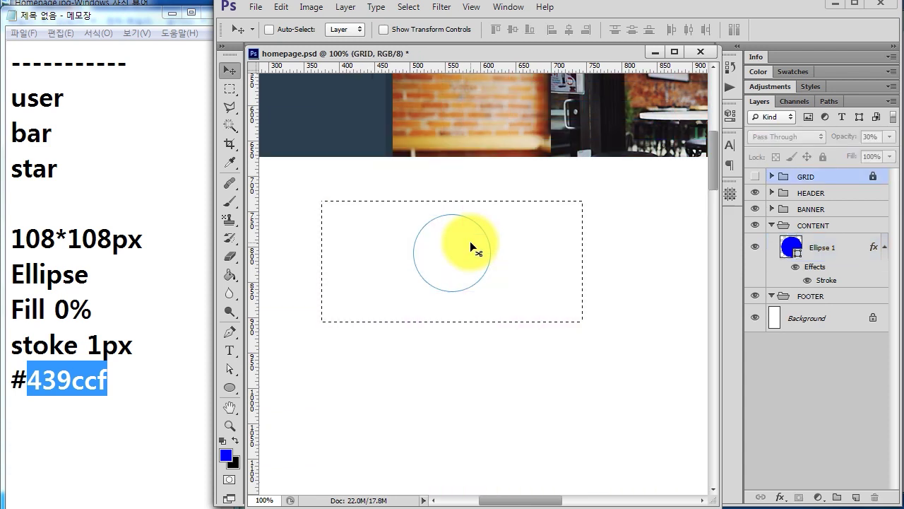
pyautogui.moveTo(213, 75); pyautogui.dragTo(236, 75)
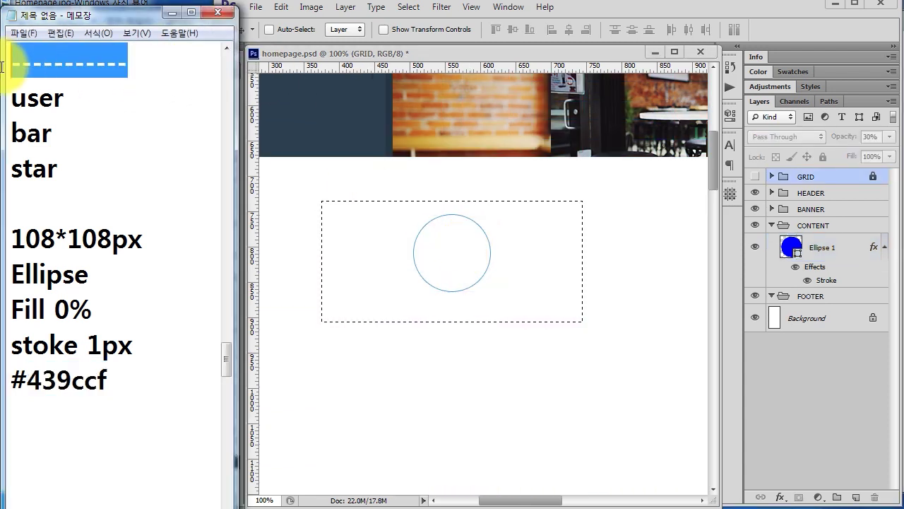
# - Type a '32px #' note line below star and copy the 439ccf colour code
pyautogui.click(188, 409)
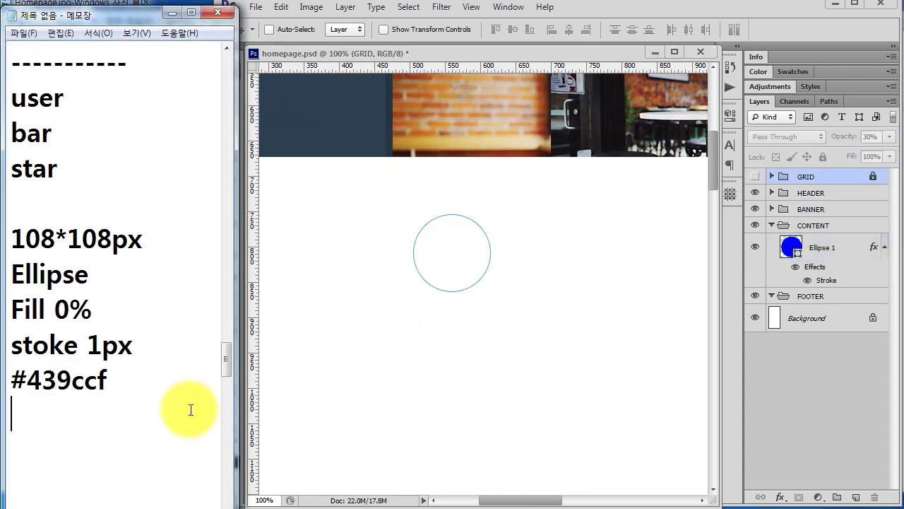
pyautogui.click(74, 97)
pyautogui.click(77, 136)
pyautogui.click(80, 180)
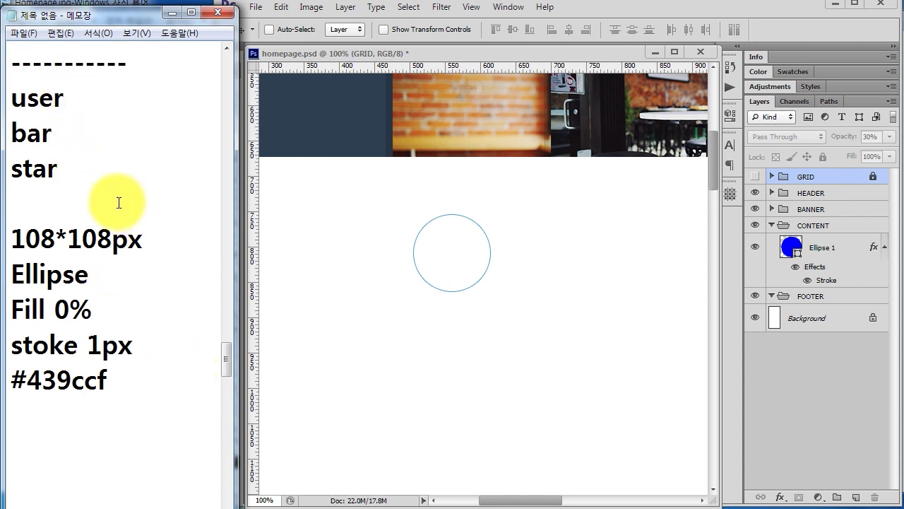
pyautogui.click(113, 90)
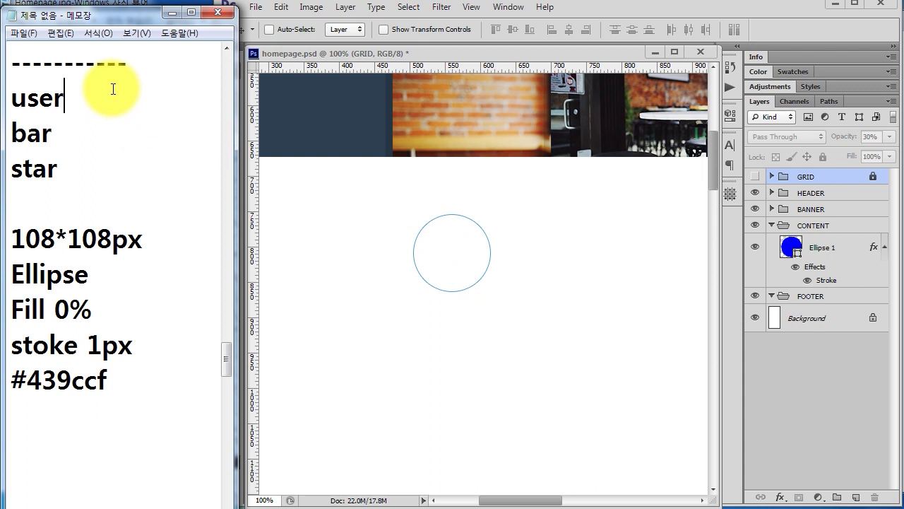
pyautogui.click(51, 192)
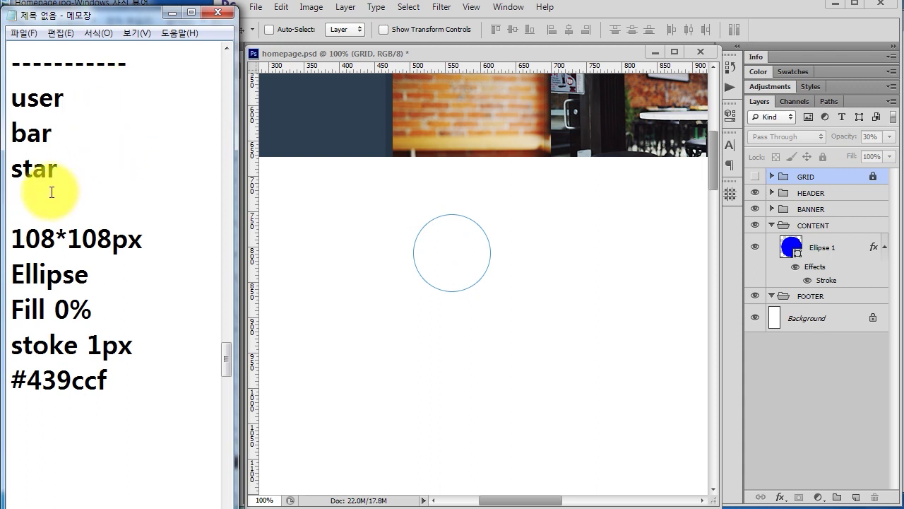
pyautogui.press('Return')
pyautogui.press('Return')
pyautogui.press('Up')
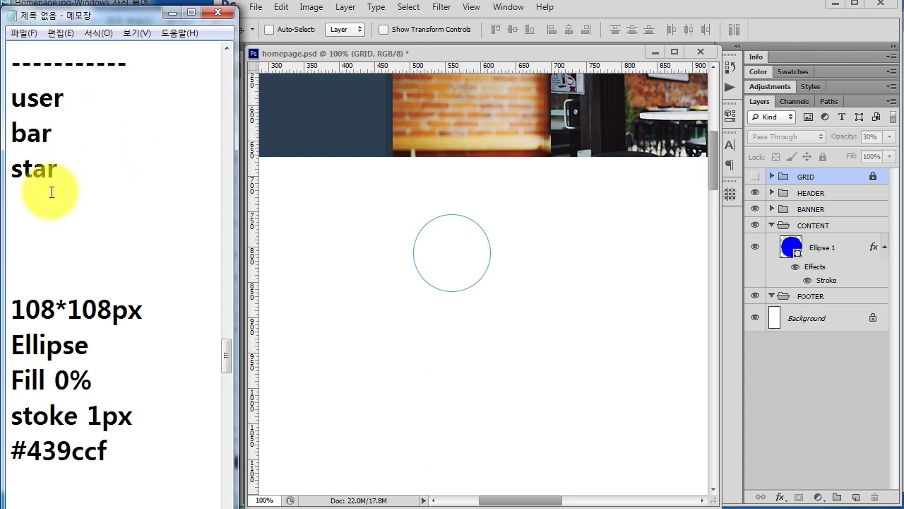
pyautogui.write('32px #')
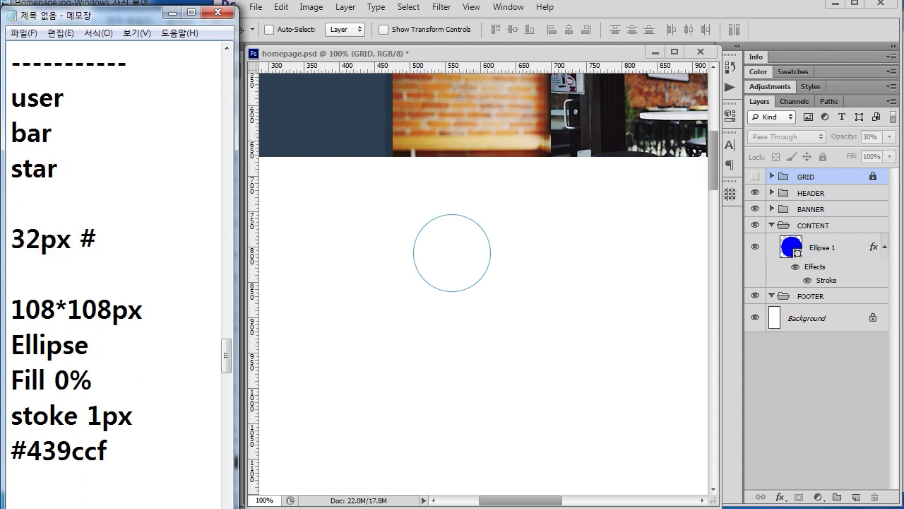
pyautogui.moveTo(108, 450); pyautogui.dragTo(21, 450)
pyautogui.click(123, 257)
pyautogui.click(123, 239)
# - Complete the note as '32px #439ccf' with a new line after it
pyautogui.write('439ccf')
pyautogui.press('Return')
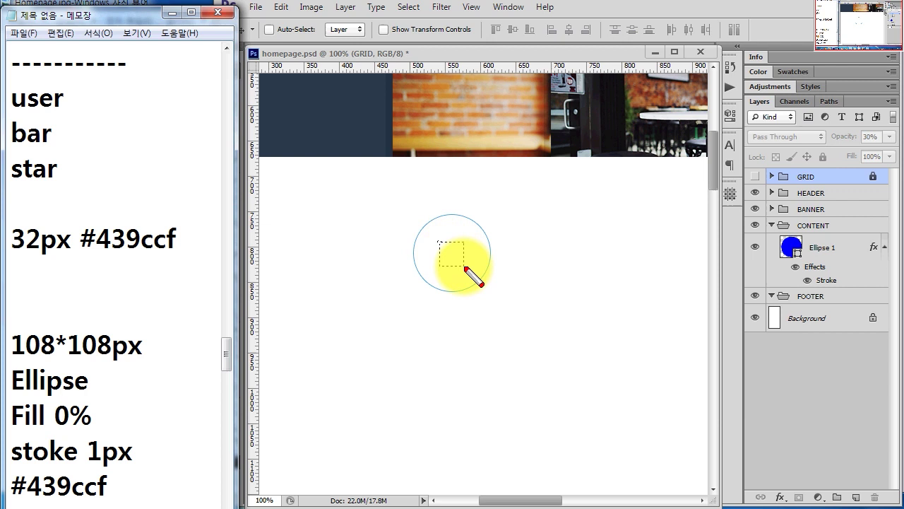
pyautogui.moveTo(466, 262); pyautogui.dragTo(465, 268)
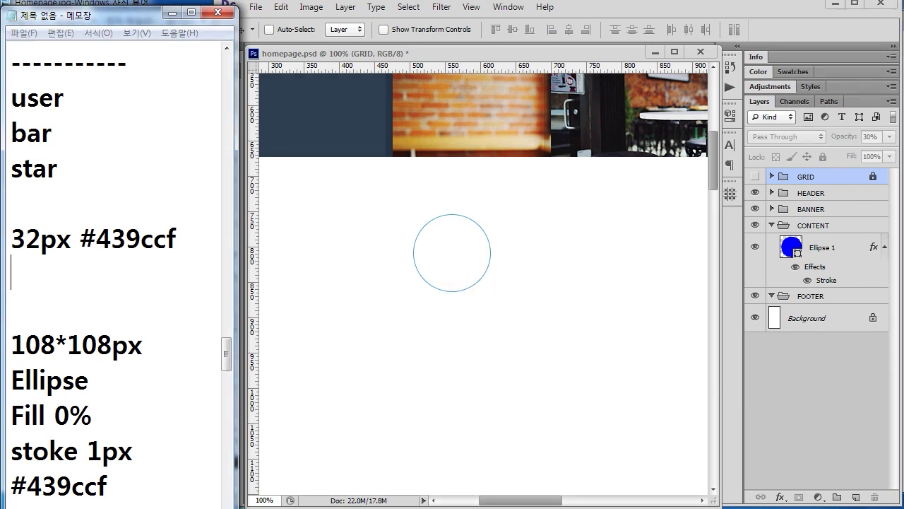
# - Search the Font Awesome v4.7.0 cheatsheet for 'user' and capture the fa-user icon
pyautogui.click(88, 472)
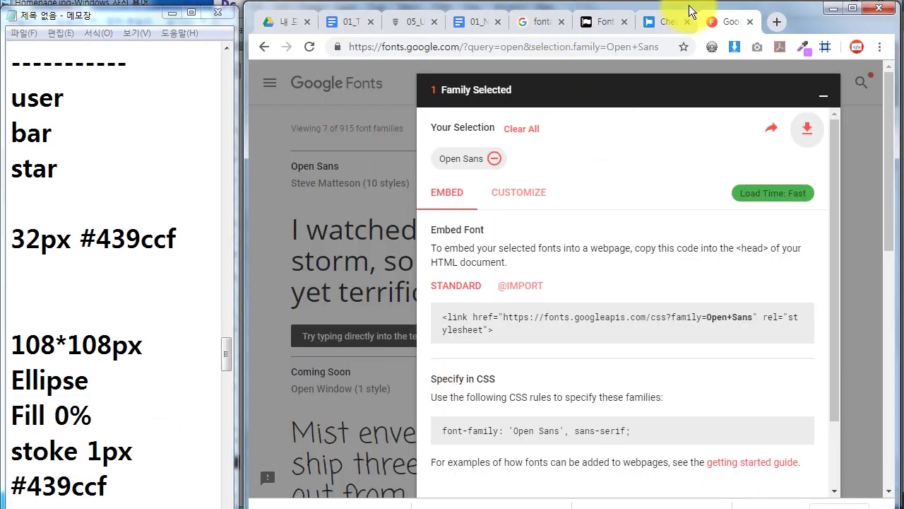
pyautogui.click(658, 21)
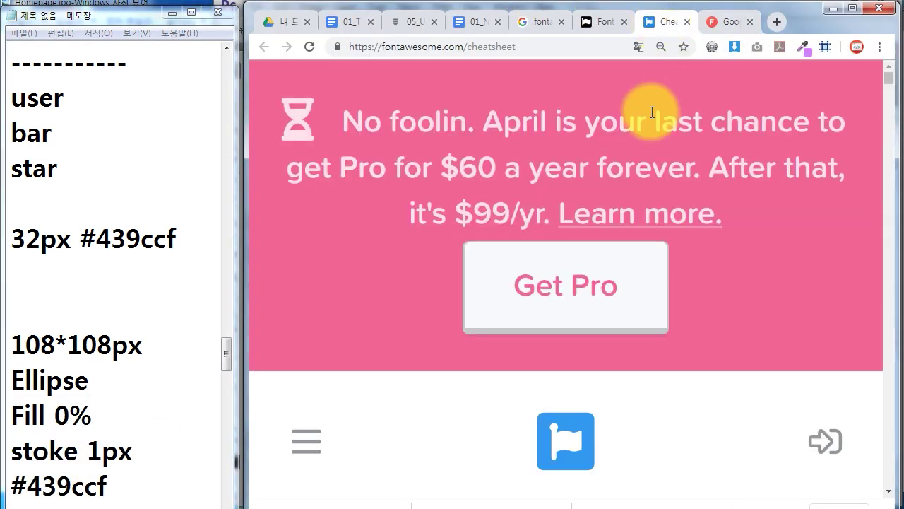
pyautogui.click(560, 46)
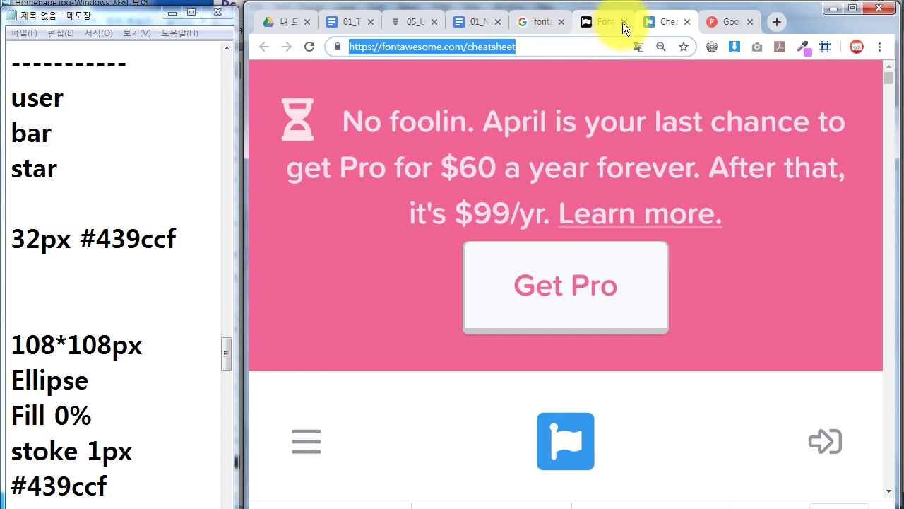
pyautogui.click(587, 27)
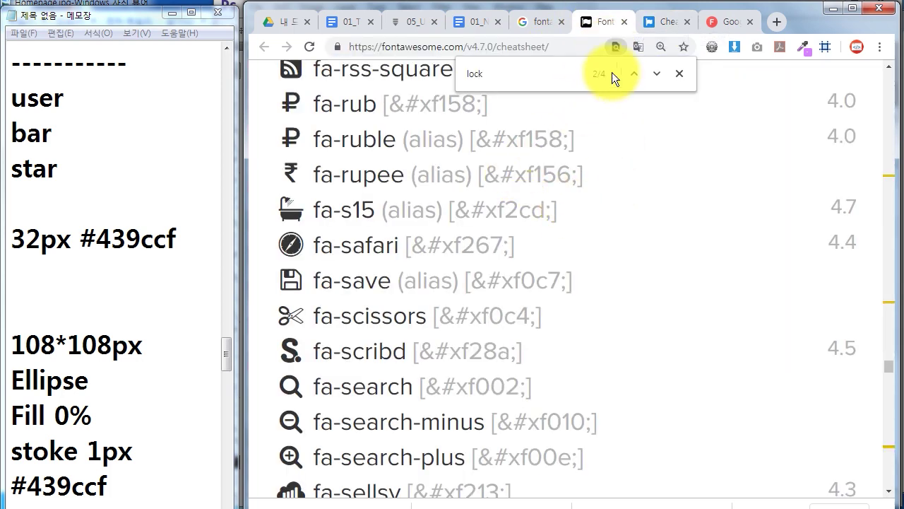
pyautogui.hotkey('ctrl', 'f')
pyautogui.write('use')
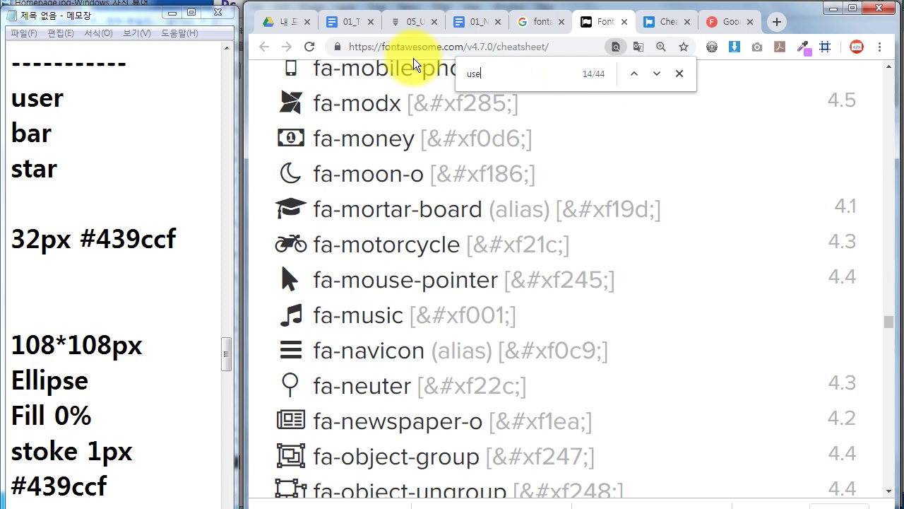
pyautogui.write('r')
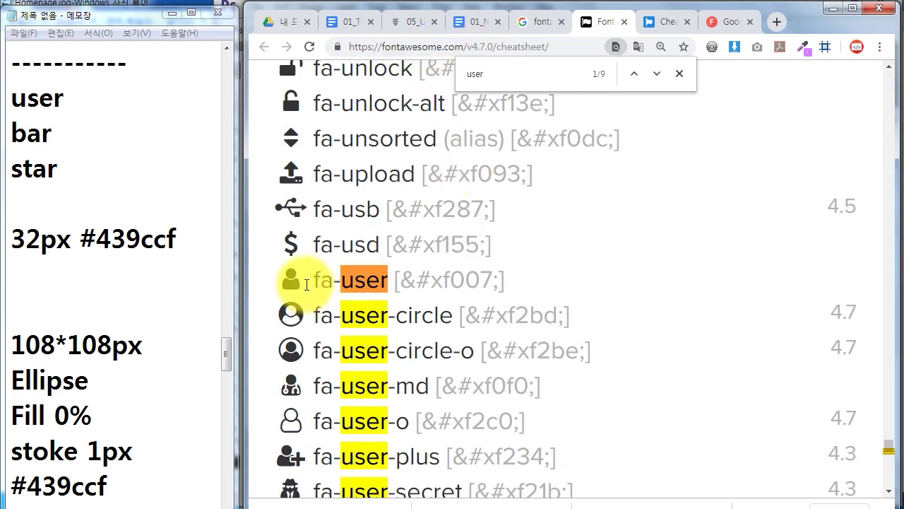
pyautogui.moveTo(270, 262)
pyautogui.mouseDown()
pyautogui.moveTo(308, 291)
pyautogui.moveTo(285, 284)
pyautogui.mouseUp()
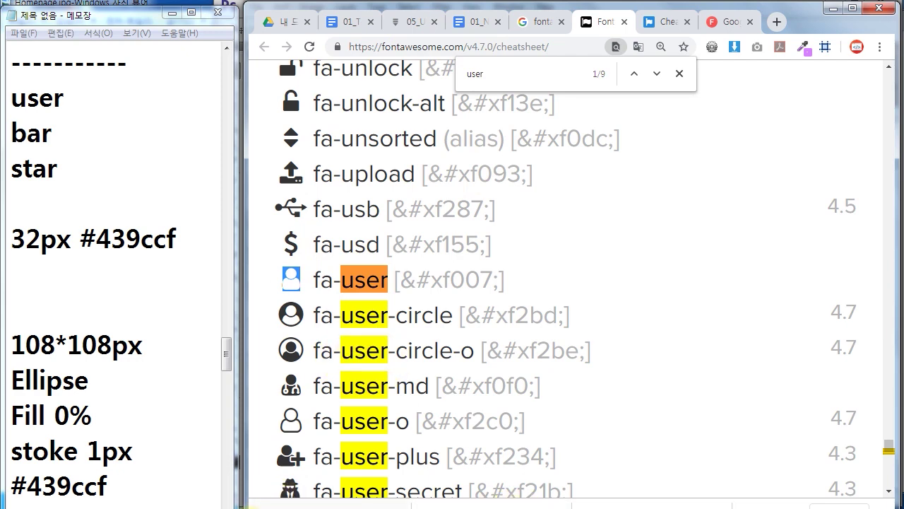
pyautogui.click(194, 505)
# - Start a trial text layer inside the circle with the Type tool
pyautogui.click(289, 481)
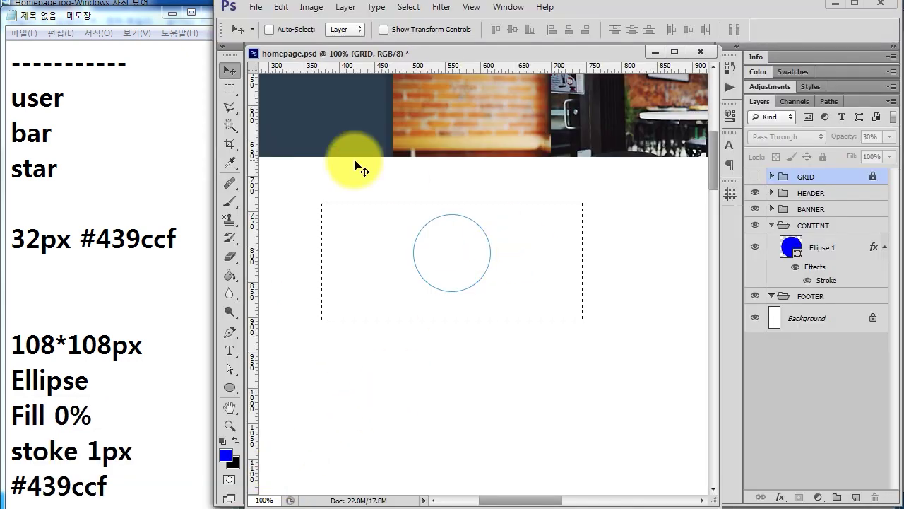
pyautogui.click(230, 348)
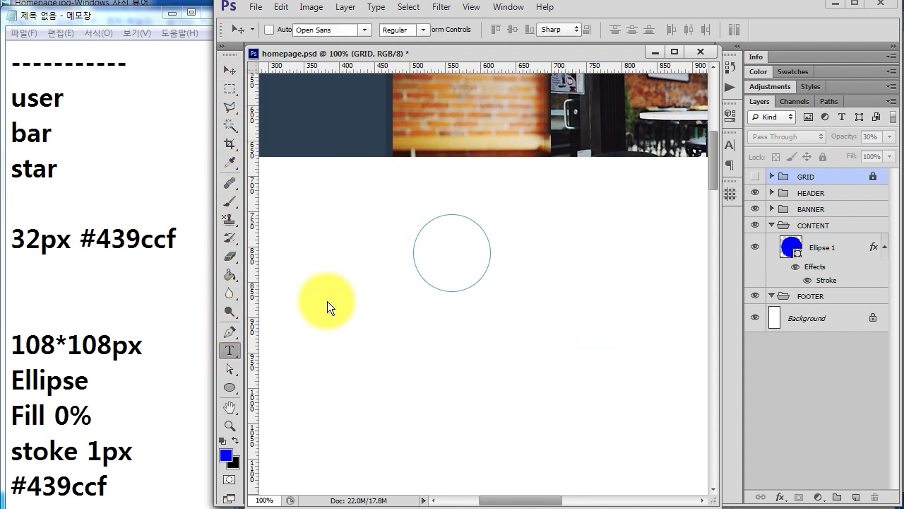
pyautogui.click(790, 248)
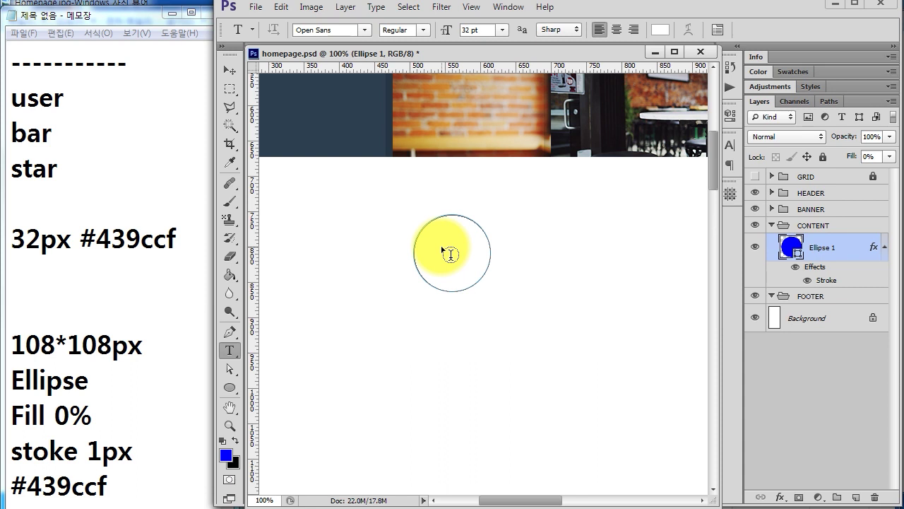
pyautogui.click(450, 254)
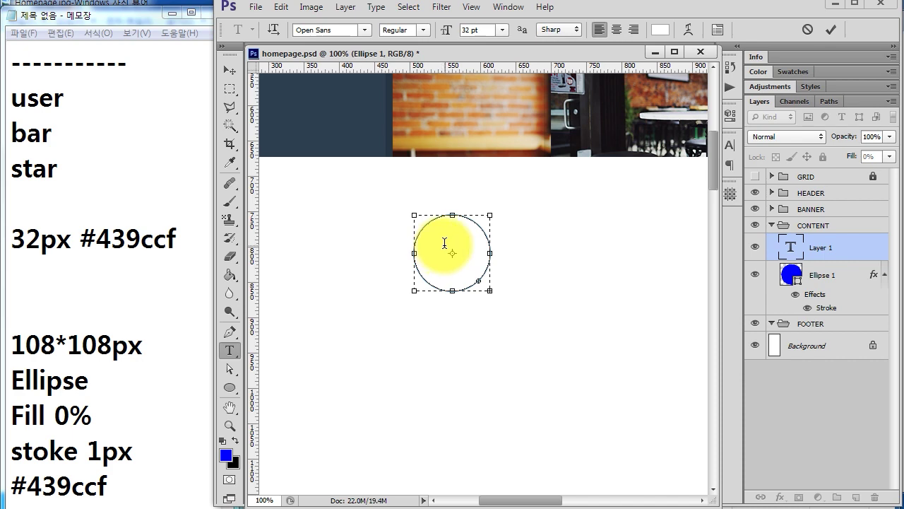
pyautogui.click(660, 29)
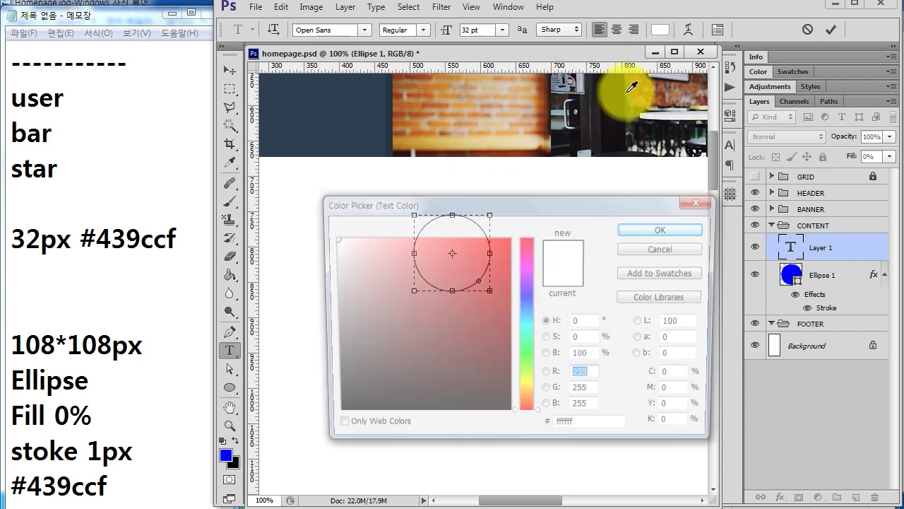
pyautogui.click(690, 227)
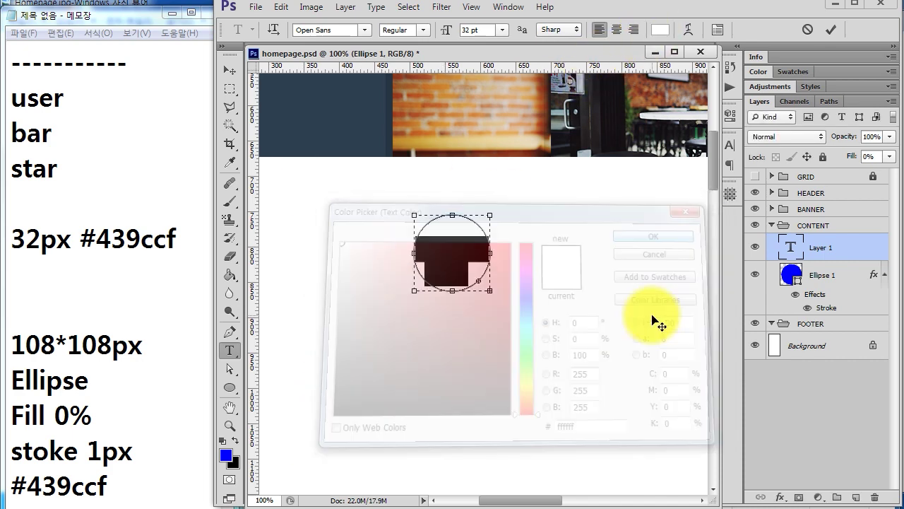
# - Set the text colour to black, delete the trial text layer, and restart text in the circle
pyautogui.click(785, 250)
pyautogui.click(661, 29)
pyautogui.moveTo(488, 353); pyautogui.dragTo(334, 419)
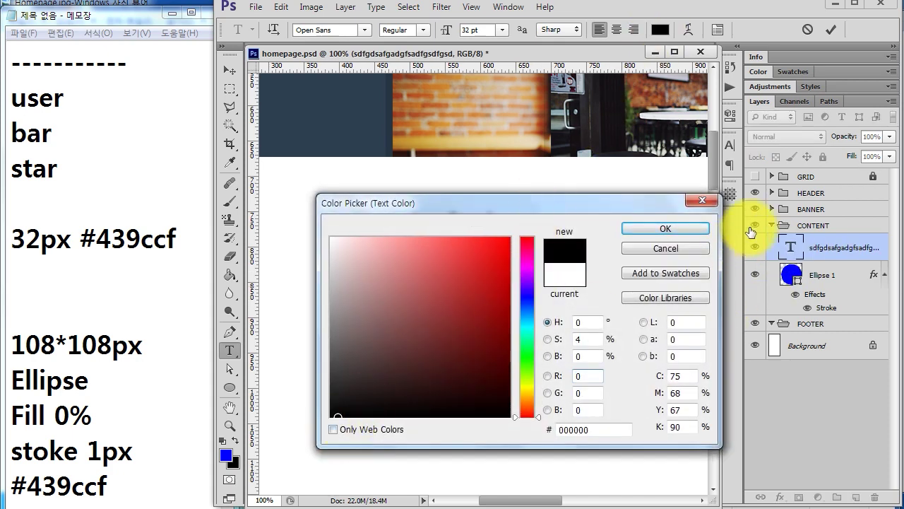
pyautogui.click(698, 226)
pyautogui.click(791, 249)
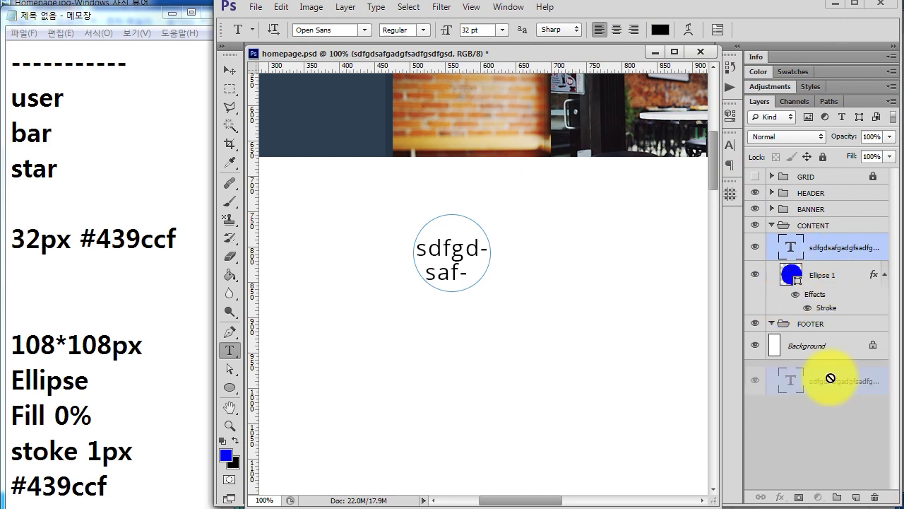
pyautogui.moveTo(825, 247); pyautogui.dragTo(875, 497)
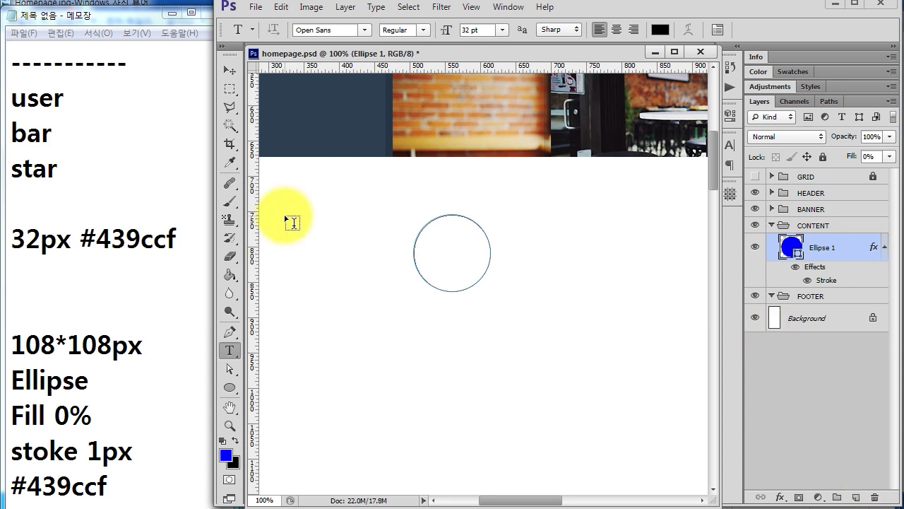
pyautogui.click(445, 258)
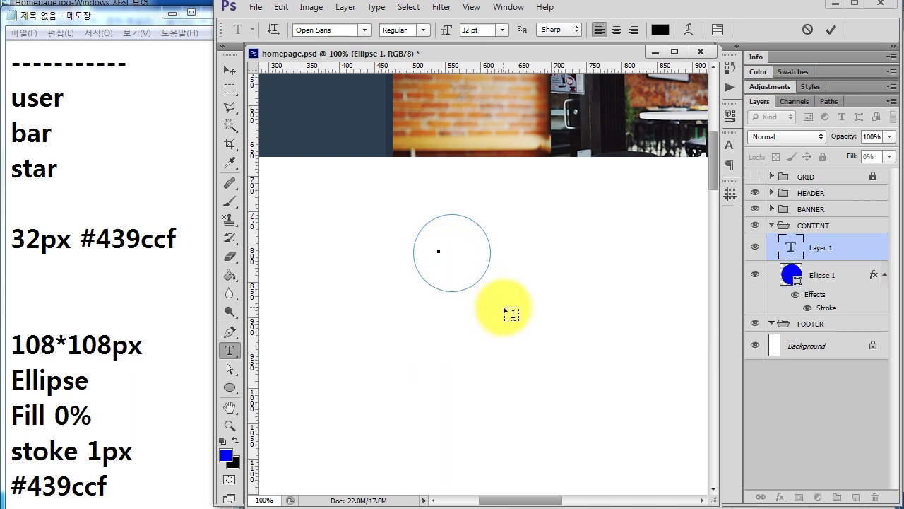
# - Type the user glyph and set its font to FontAwesome
pyautogui.write('ㅁ')
pyautogui.click(335, 29)
pyautogui.write('FontAwesome')
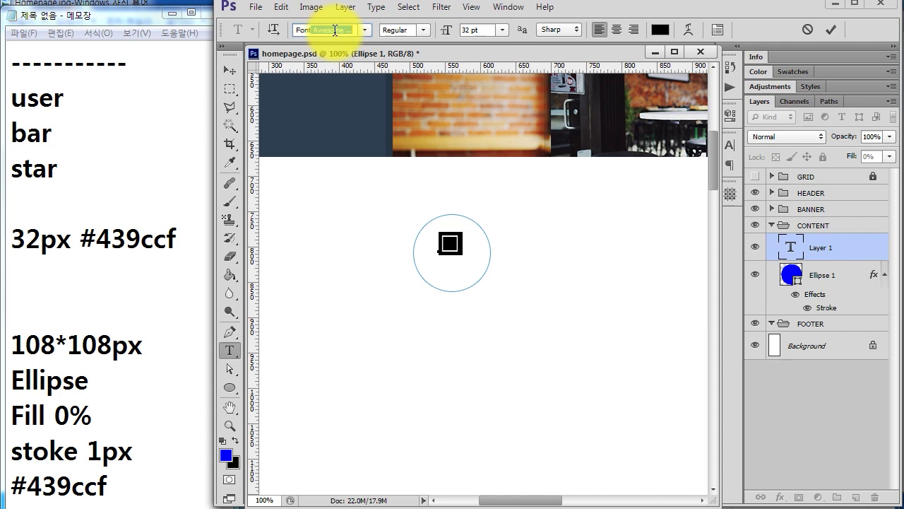
pyautogui.click(364, 30)
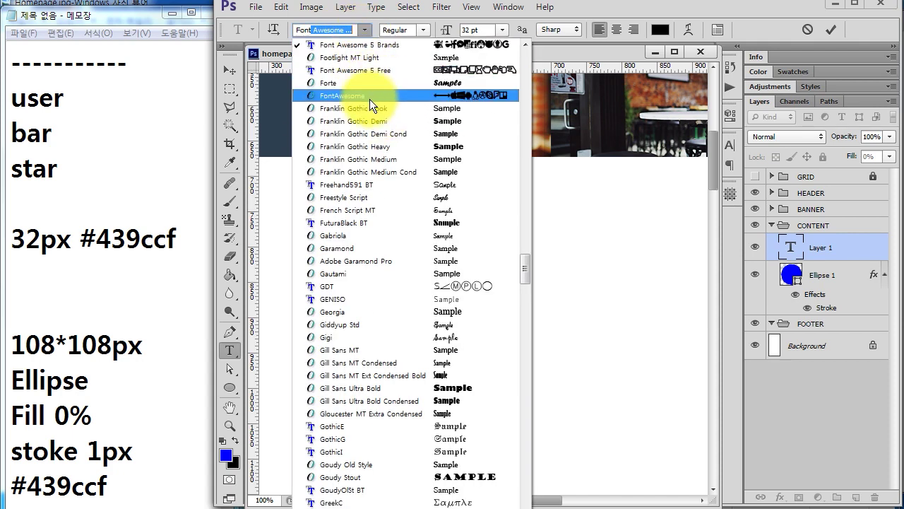
pyautogui.click(370, 95)
pyautogui.click(792, 249)
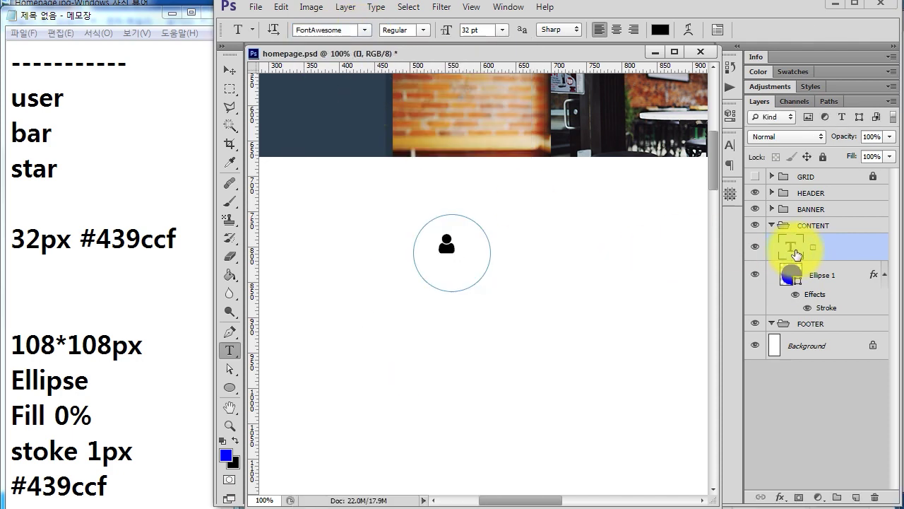
# - Colour the user icon #439ccf
pyautogui.doubleClick(796, 255)
pyautogui.moveTo(97, 241); pyautogui.dragTo(185, 242)
pyautogui.hotkey('ctrl', 'c')
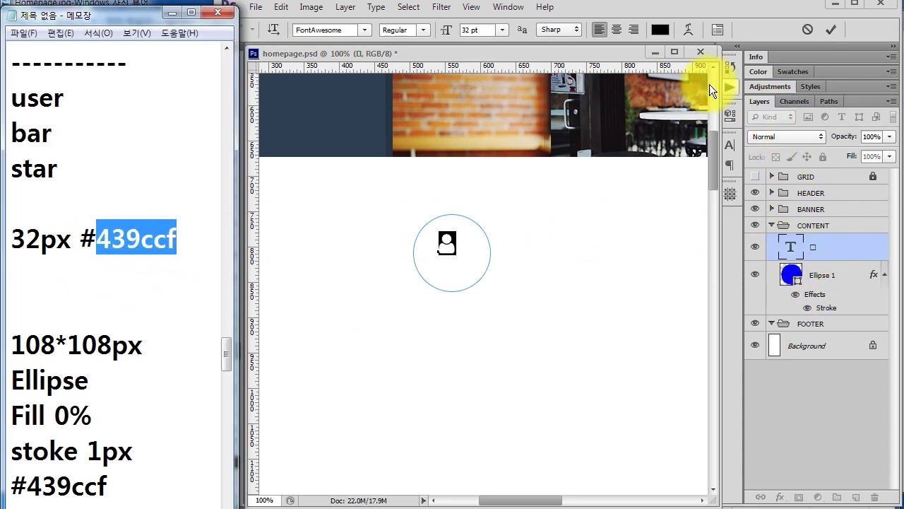
pyautogui.click(655, 31)
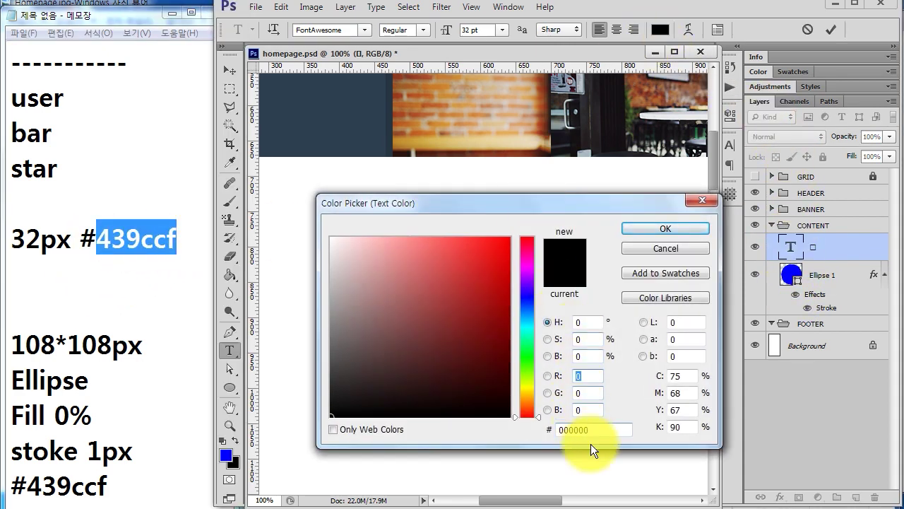
pyautogui.hotkey('ctrl', 'v')
pyautogui.click(670, 228)
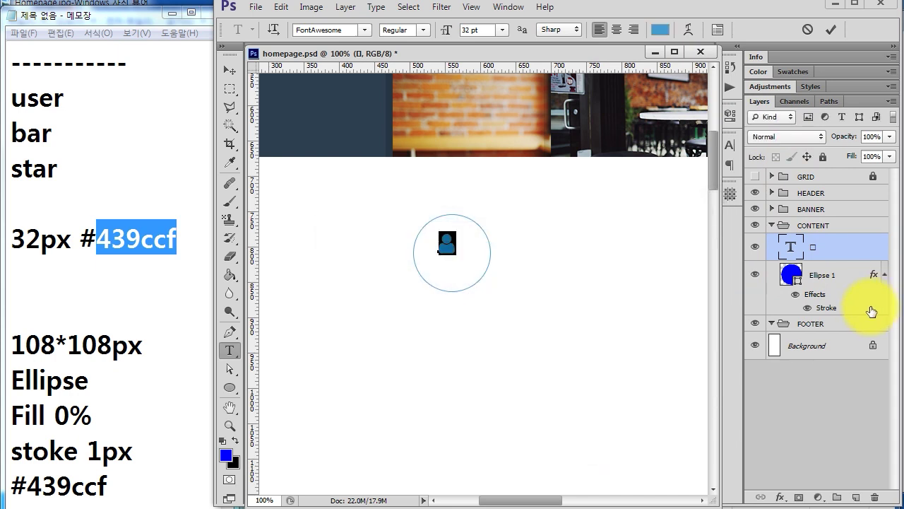
# - Align the icon to the circle's vertical and horizontal centres
pyautogui.keyDown('shift'); pyautogui.click(834, 276); pyautogui.keyUp('shift')
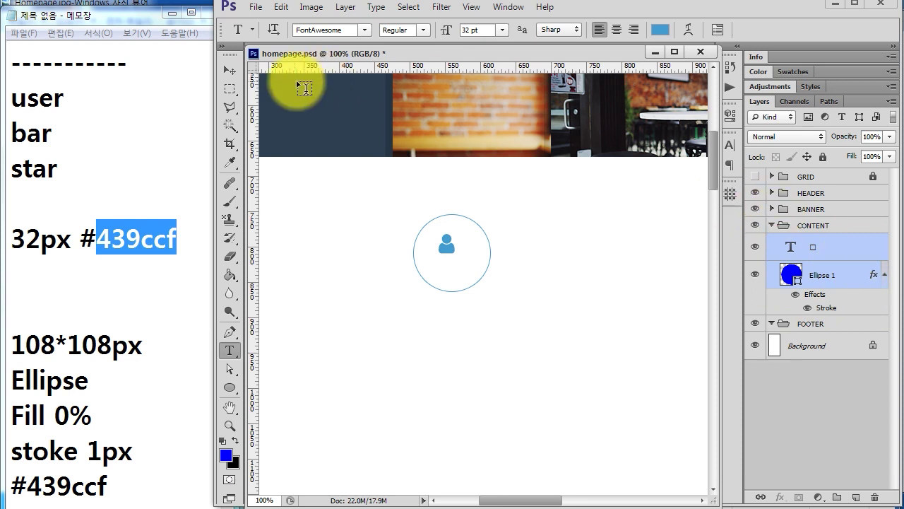
pyautogui.click(227, 71)
pyautogui.click(511, 31)
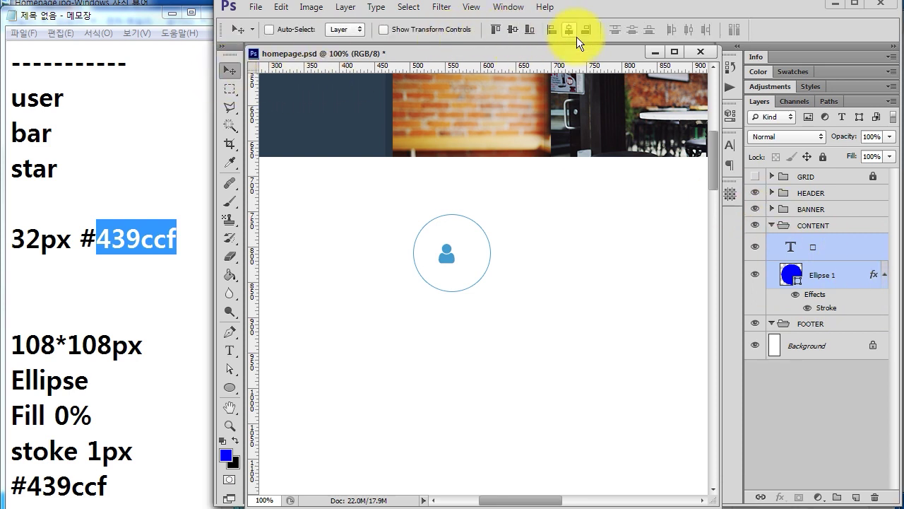
pyautogui.click(565, 30)
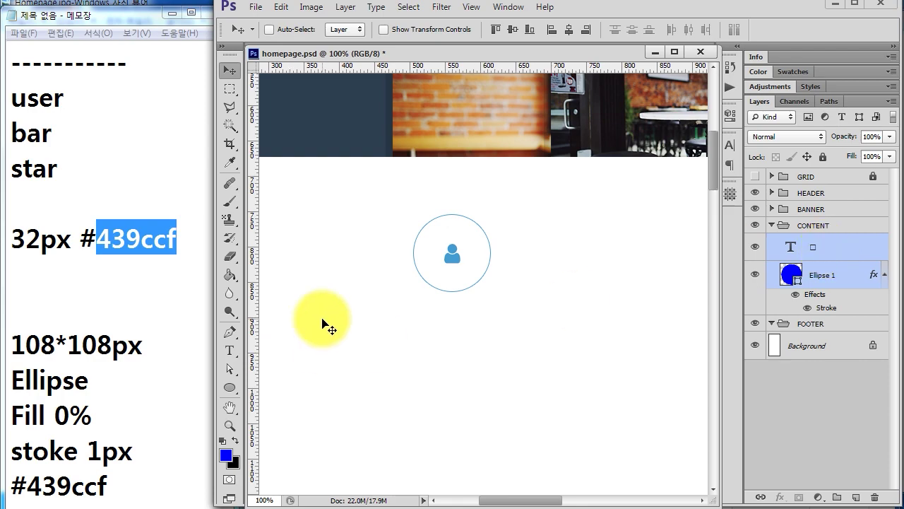
pyautogui.hotkey('alt', 'Tab')
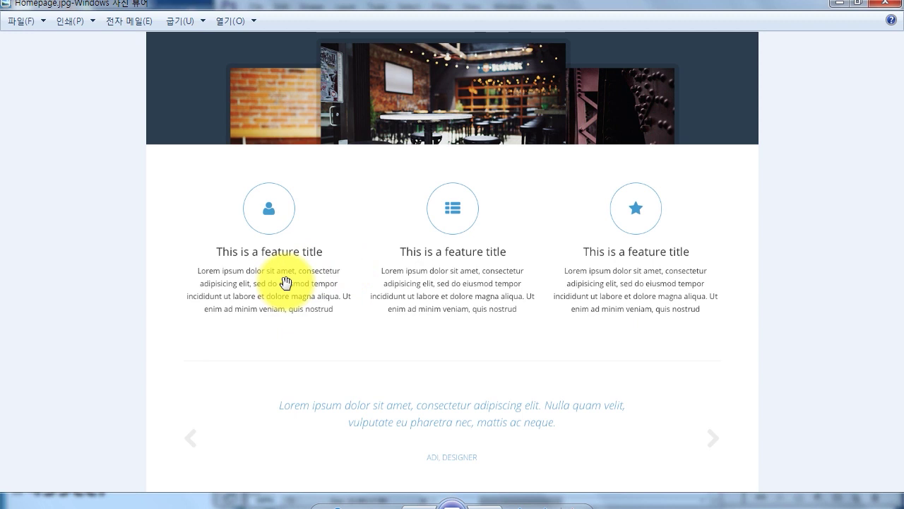
# - Add the title text 'This is a feature title' to the notes
pyautogui.click(396, 502)
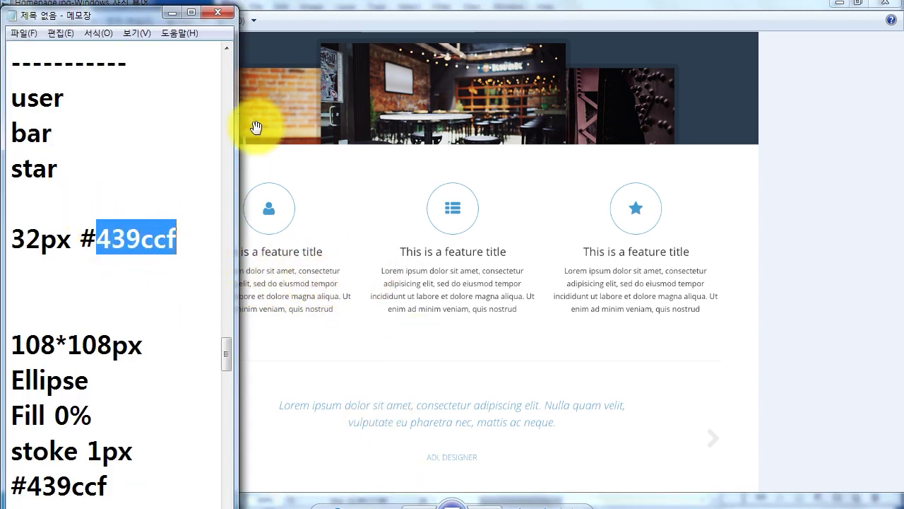
pyautogui.click(186, 265)
pyautogui.click(176, 481)
pyautogui.press('Return')
pyautogui.press('Return')
pyautogui.press('Return')
pyautogui.press('Return')
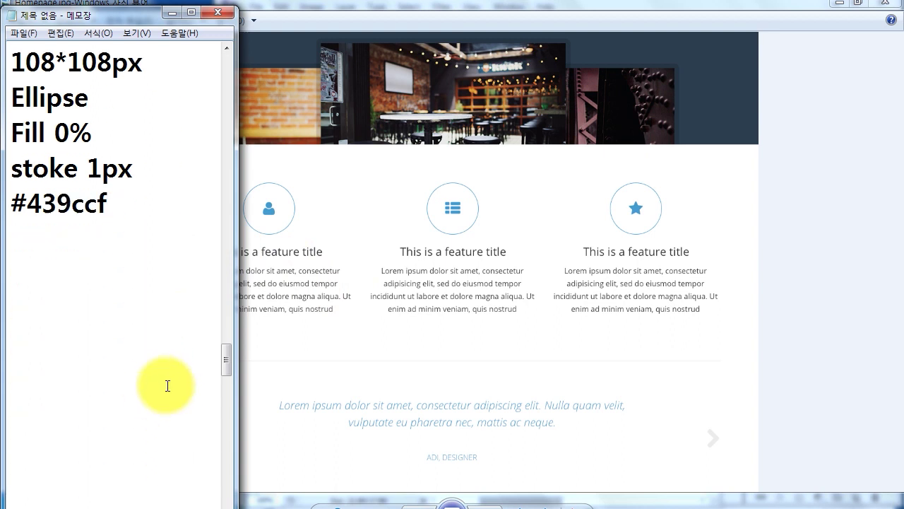
pyautogui.scroll(-1, 167, 386)
pyautogui.press('Return')
pyautogui.write('This is a feature tit')
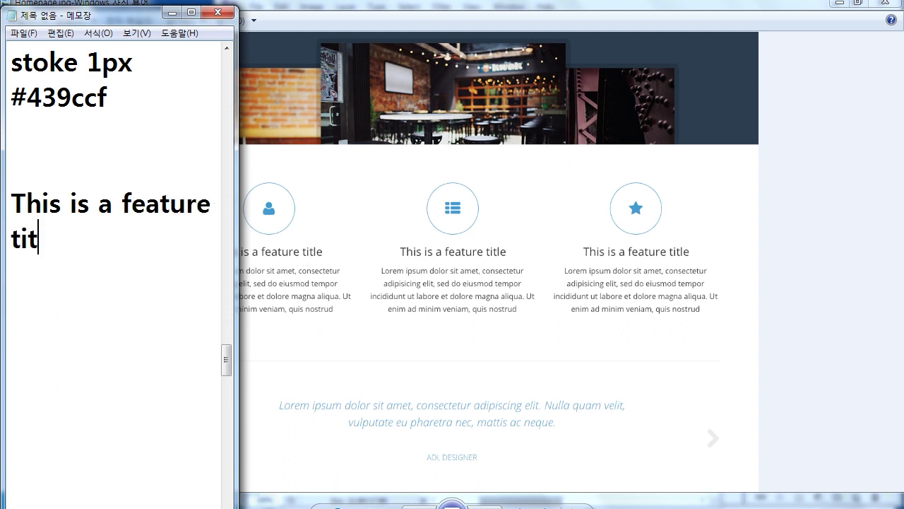
pyautogui.write('le')
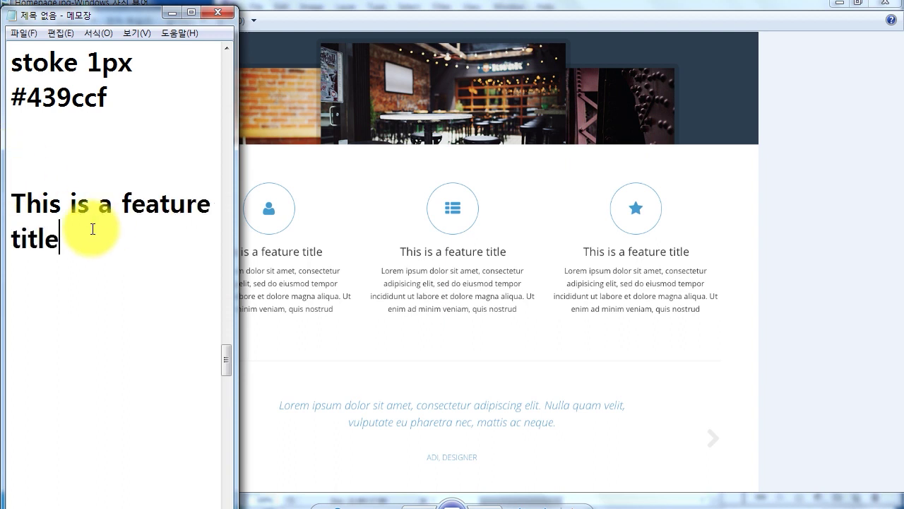
# - Note the title's font specs: open sans reg, 24px, #2c2c2c
pyautogui.moveTo(90, 228); pyautogui.dragTo(3, 202)
pyautogui.hotkey('ctrl', 'c')
pyautogui.click(120, 234)
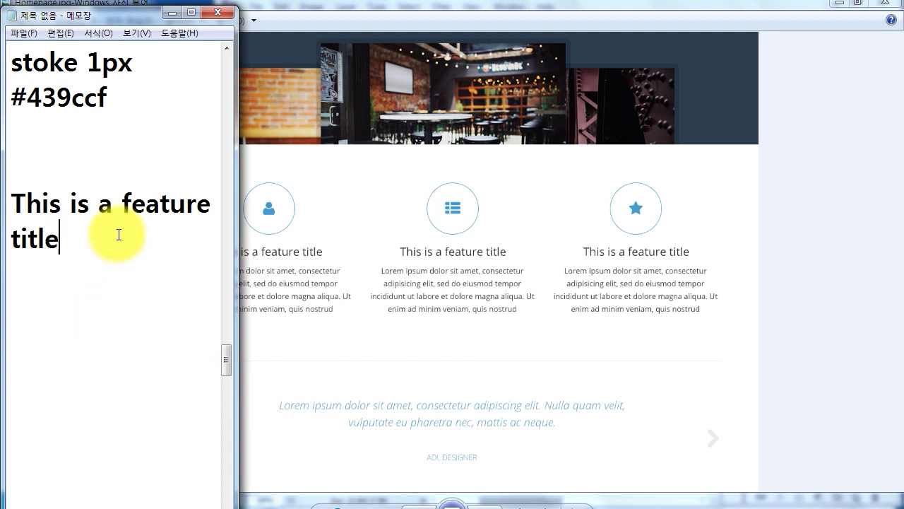
pyautogui.press('Return')
pyautogui.write('open asn')
pyautogui.press('BackSpace')
pyautogui.press('BackSpace')
pyautogui.press('BackSpace')
pyautogui.write('sans')
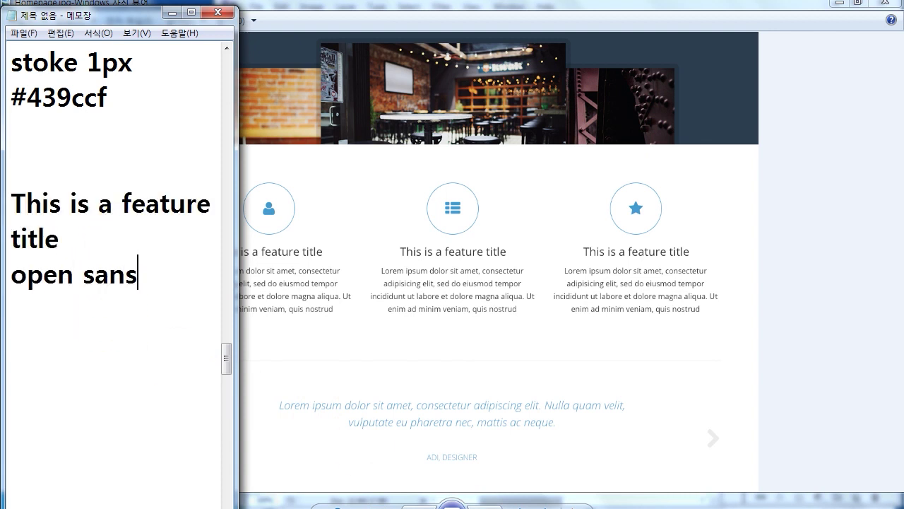
pyautogui.write(' reg')
pyautogui.press('Return')
pyautogui.write('265')
pyautogui.press('BackSpace')
pyautogui.press('BackSpace')
pyautogui.write('4px')
pyautogui.press('Return')
pyautogui.write('#')
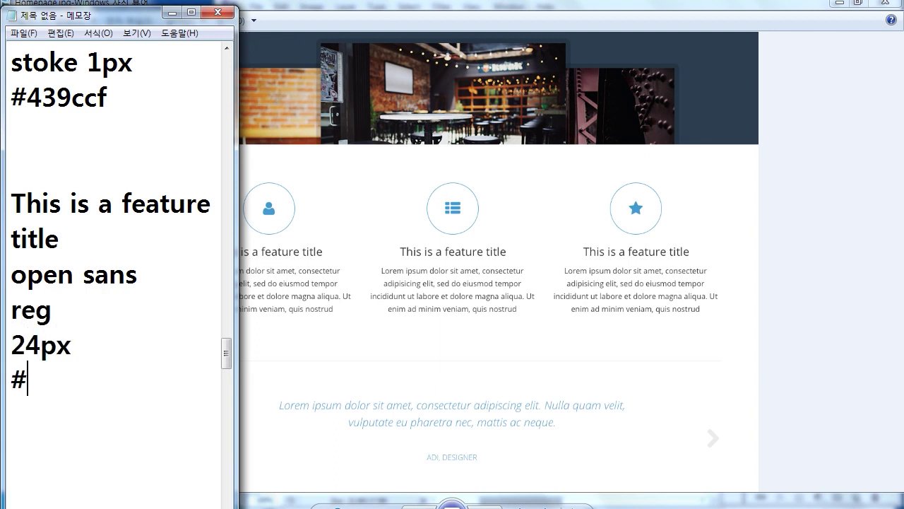
pyautogui.write('2c2c2c')
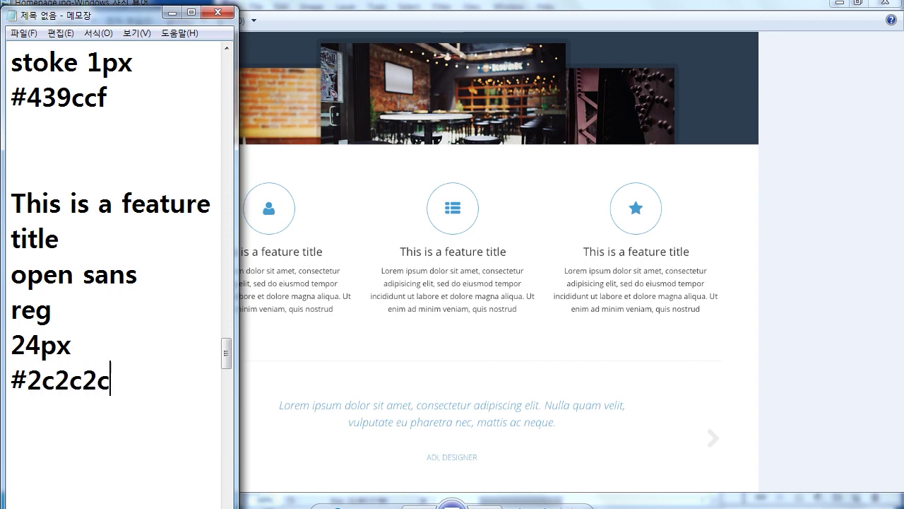
pyautogui.press('Return')
# - Show the GRID overlay and paste 'This is a feature title' into a centre-aligned text box under the circle
pyautogui.click(156, 485)
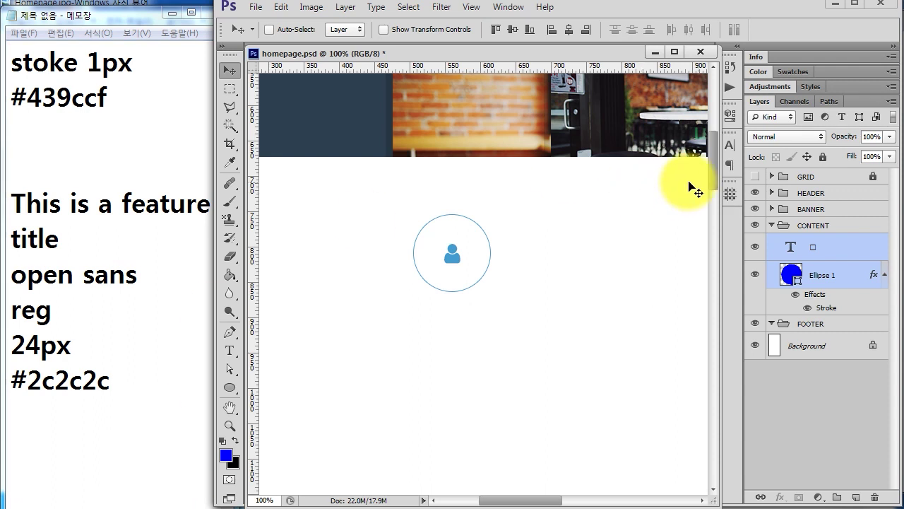
pyautogui.click(755, 176)
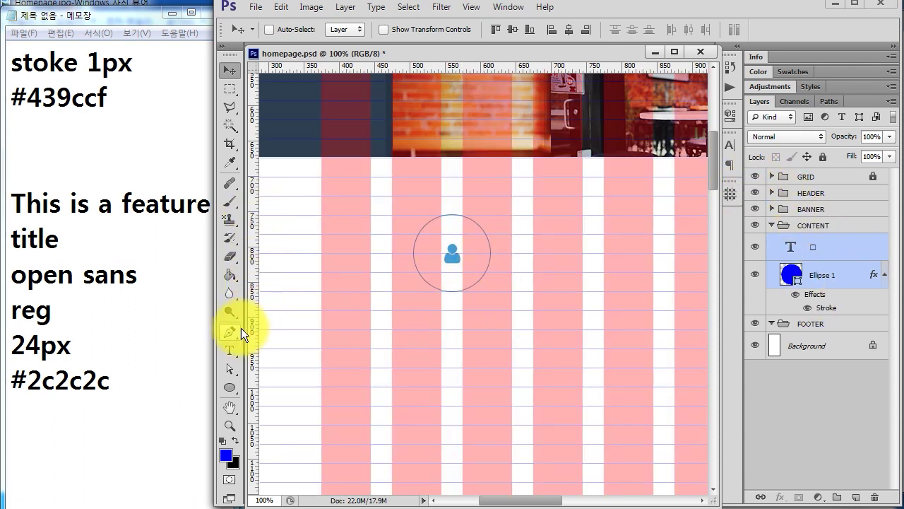
pyautogui.click(228, 351)
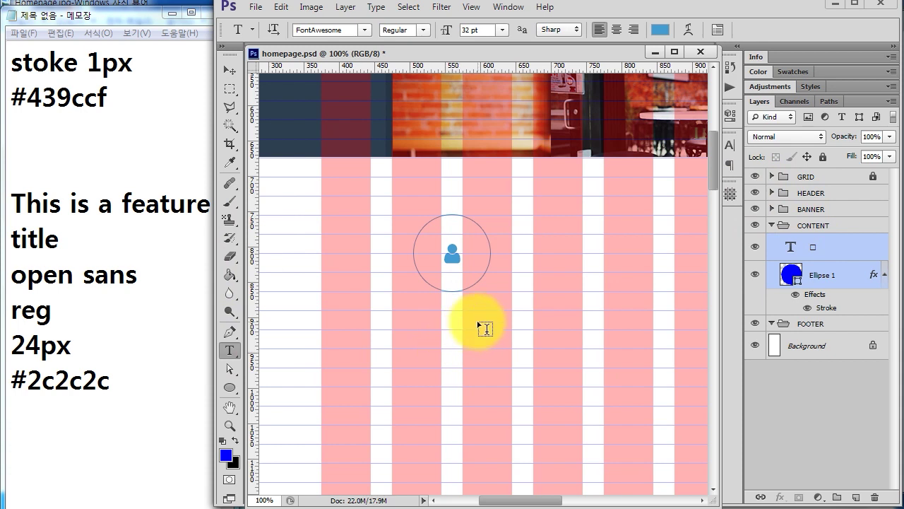
pyautogui.moveTo(323, 310); pyautogui.dragTo(583, 330)
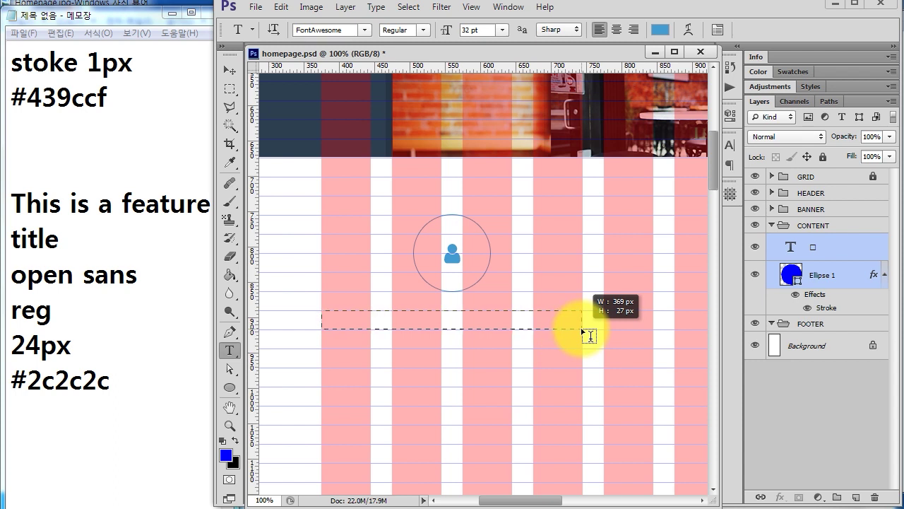
pyautogui.moveTo(583, 330)
pyautogui.mouseDown()
pyautogui.moveTo(353, 328)
pyautogui.moveTo(583, 330)
pyautogui.mouseUp()
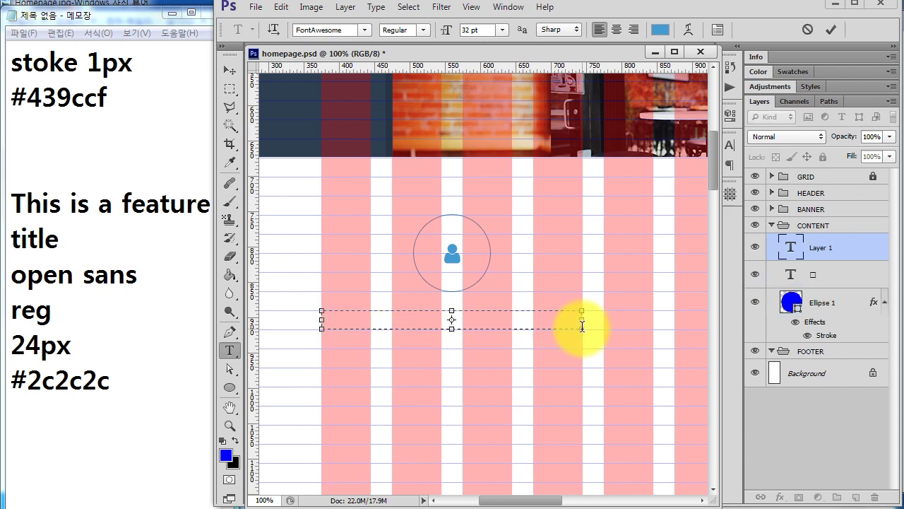
pyautogui.click(618, 29)
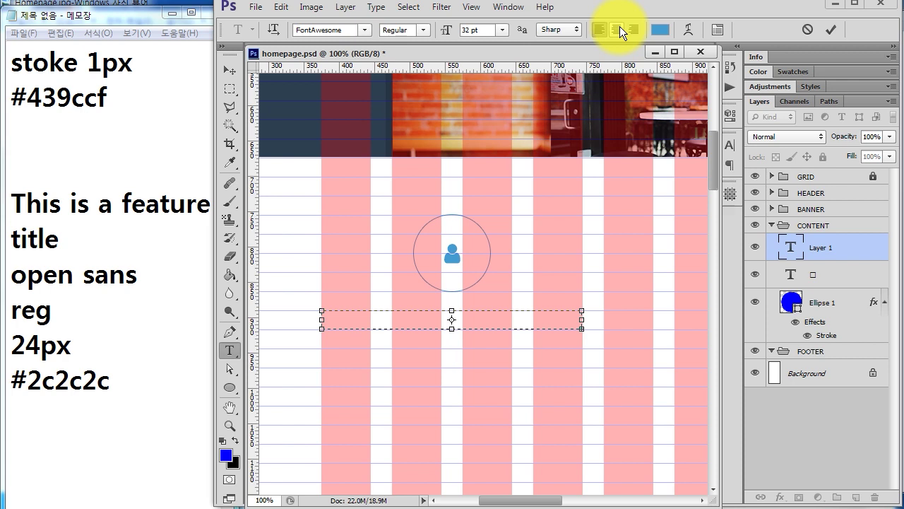
pyautogui.click(616, 30)
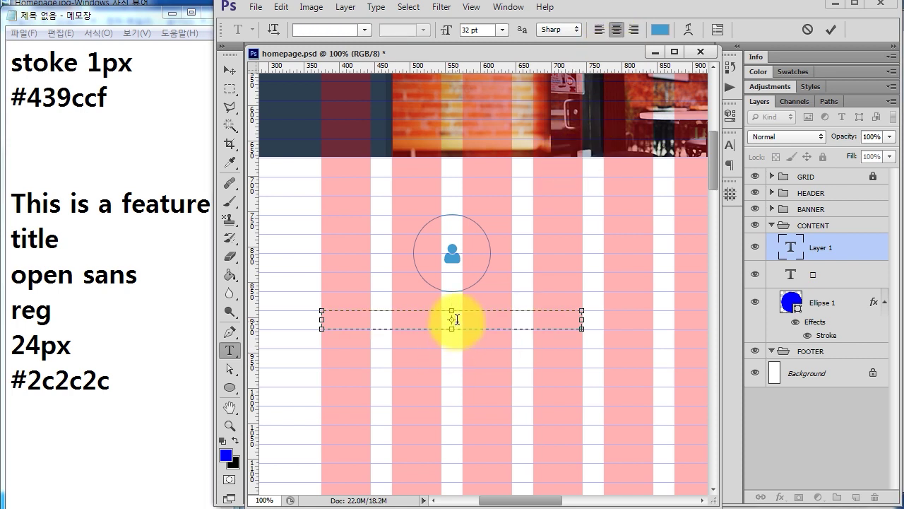
pyautogui.hotkey('ctrl', 'v')
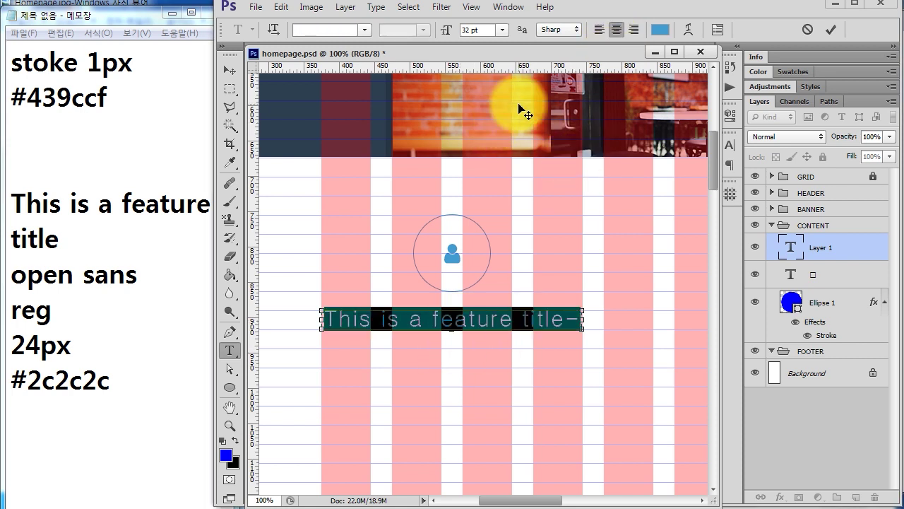
# - Set the title to Open Sans Regular 24 pt in dark grey #2c2c2c
pyautogui.write('open sans')
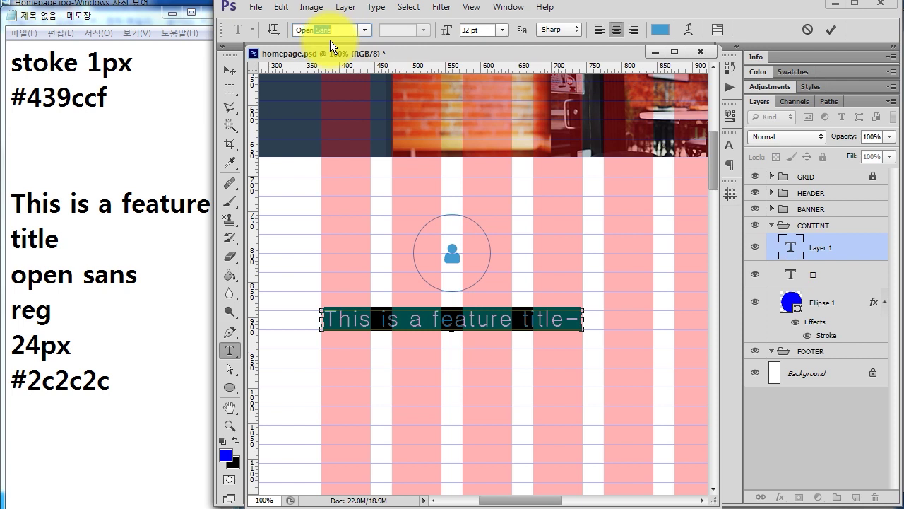
pyautogui.press('Return')
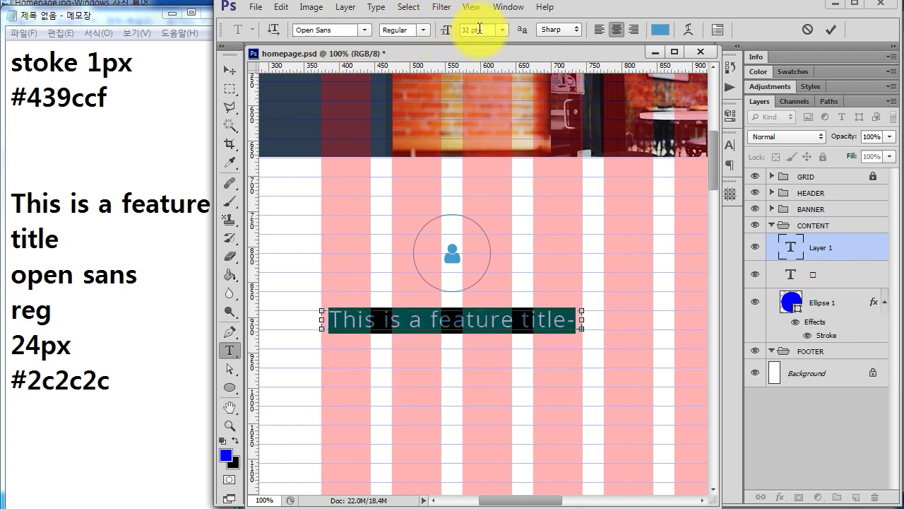
pyautogui.write('24')
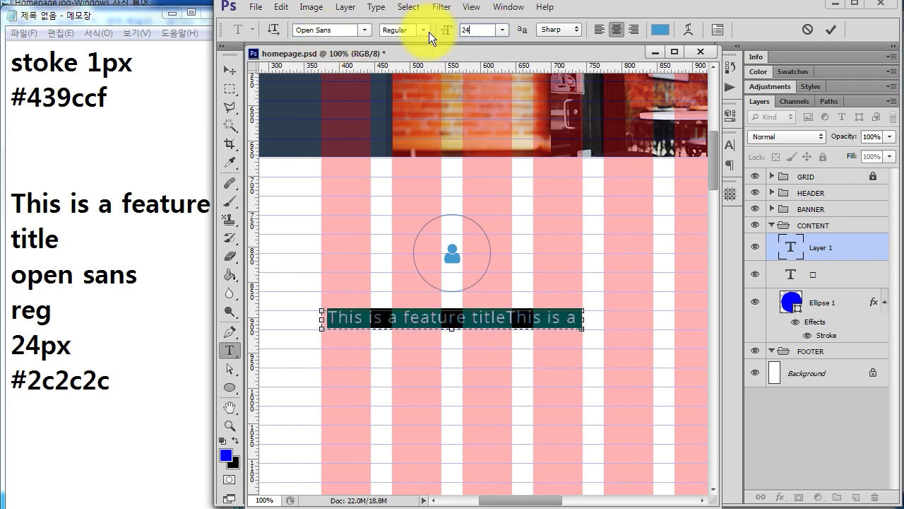
pyautogui.write('p')
pyautogui.press('BackSpace')
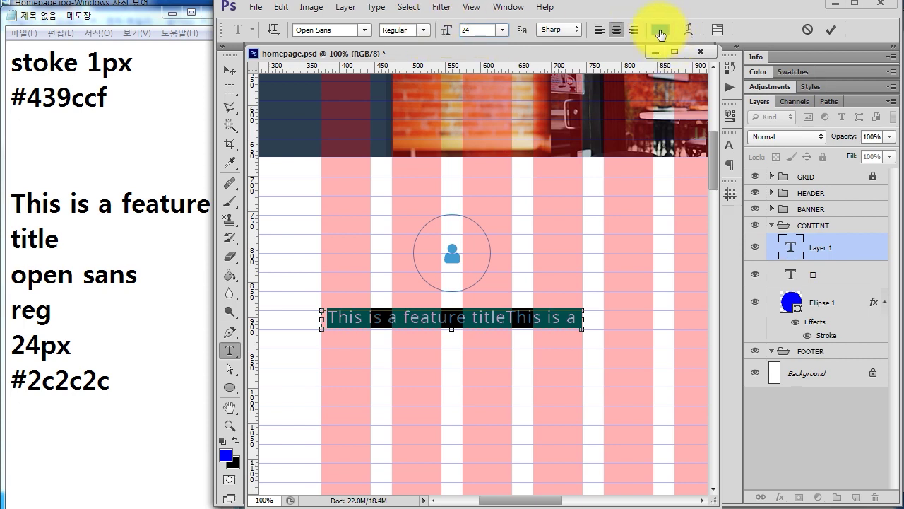
pyautogui.click(661, 33)
pyautogui.doubleClick(595, 429)
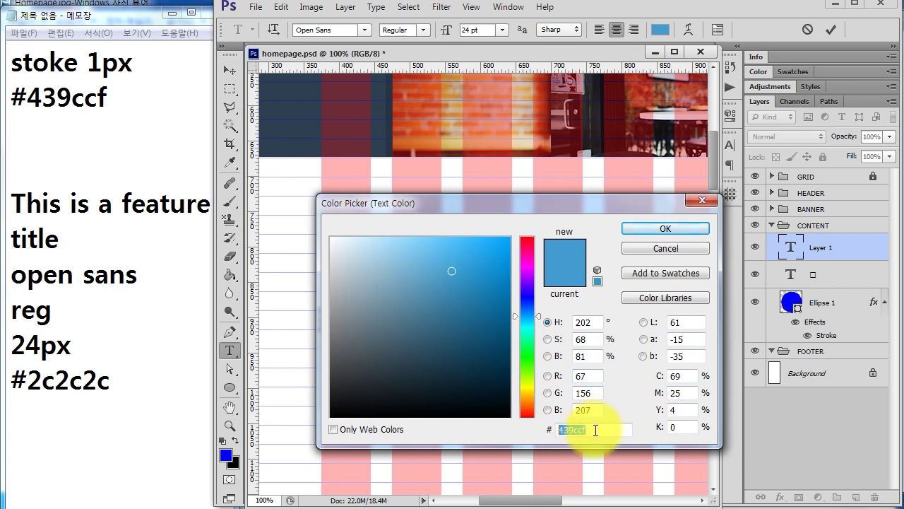
pyautogui.write('2c2c2c')
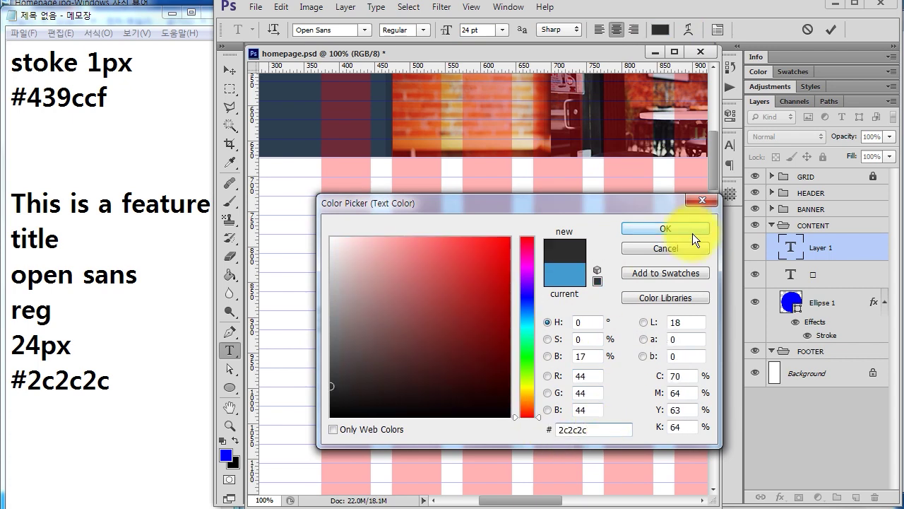
pyautogui.click(693, 233)
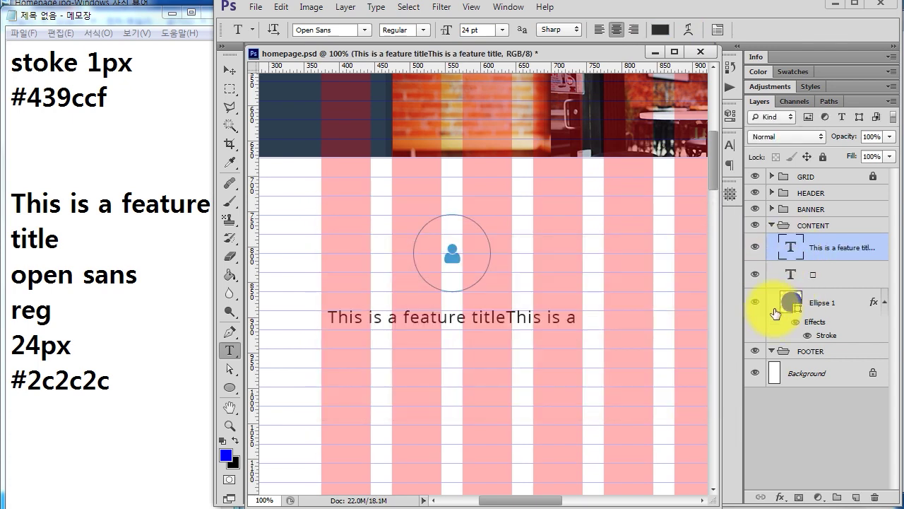
# - Delete the duplicated trailing words, commit the title, and nudge it down slightly
pyautogui.press('Delete')
pyautogui.press('Delete')
pyautogui.press('Delete')
pyautogui.press('Delete')
pyautogui.press('Delete')
pyautogui.press('Delete')
pyautogui.hotkey('ctrl', 'shift', 'Right')
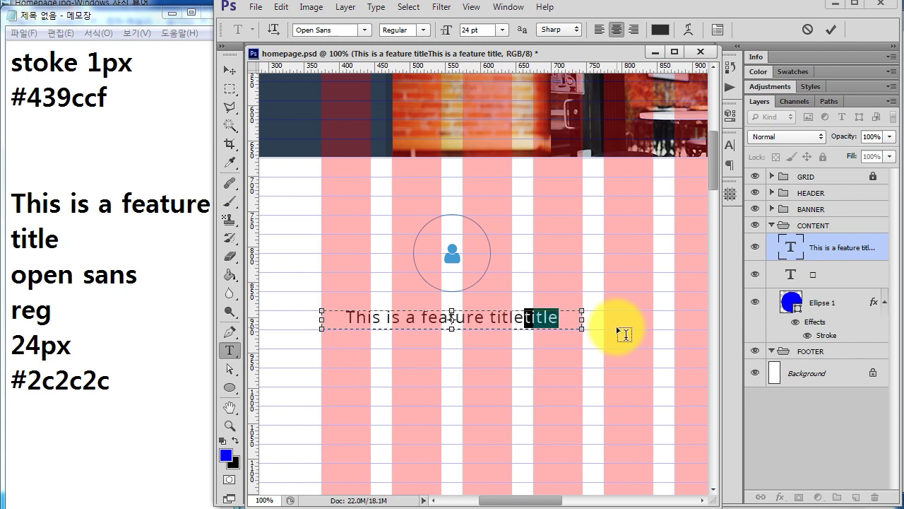
pyautogui.press('Delete')
pyautogui.click(777, 248)
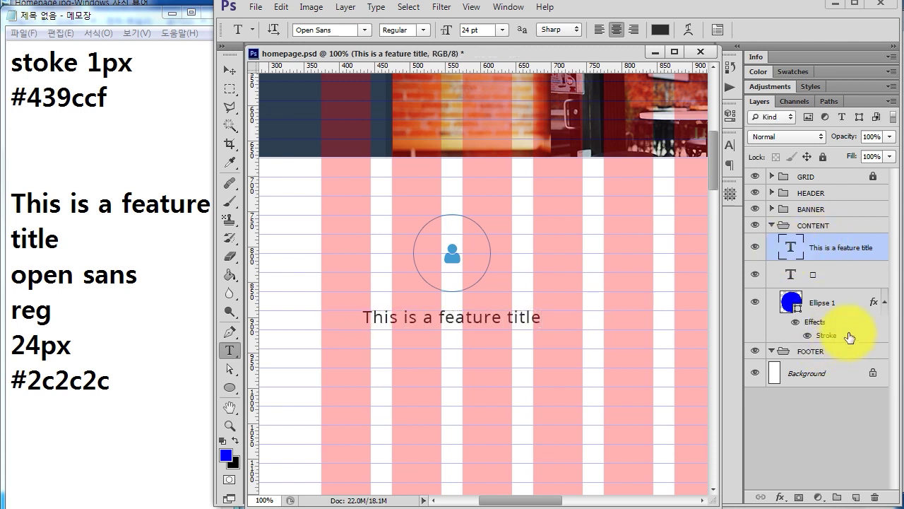
pyautogui.hotkey('ctrl', 'Down')
pyautogui.hotkey('ctrl', 'Down')
pyautogui.hotkey('ctrl', 'Down')
pyautogui.hotkey('ctrl', 'Down')
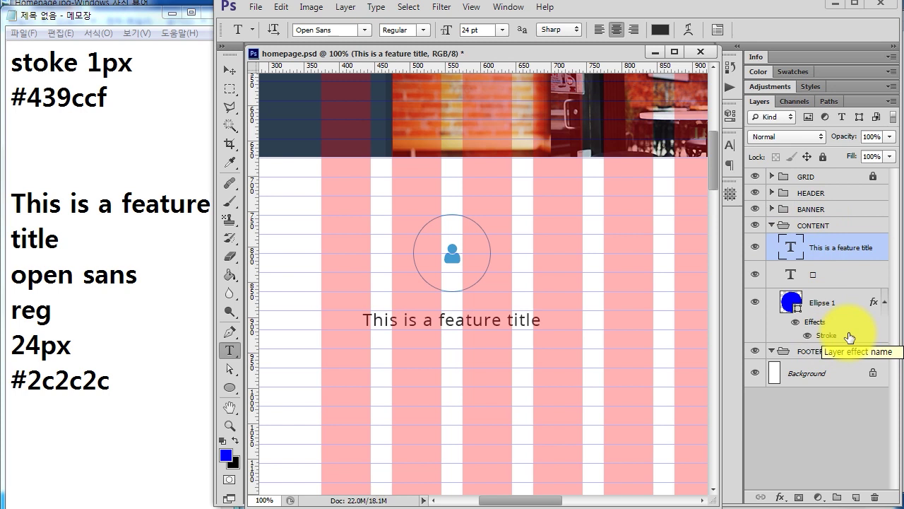
# - Re-edit the title, undo the stray typing to restore 'This is a feature title', and commit
pyautogui.doubleClick(794, 246)
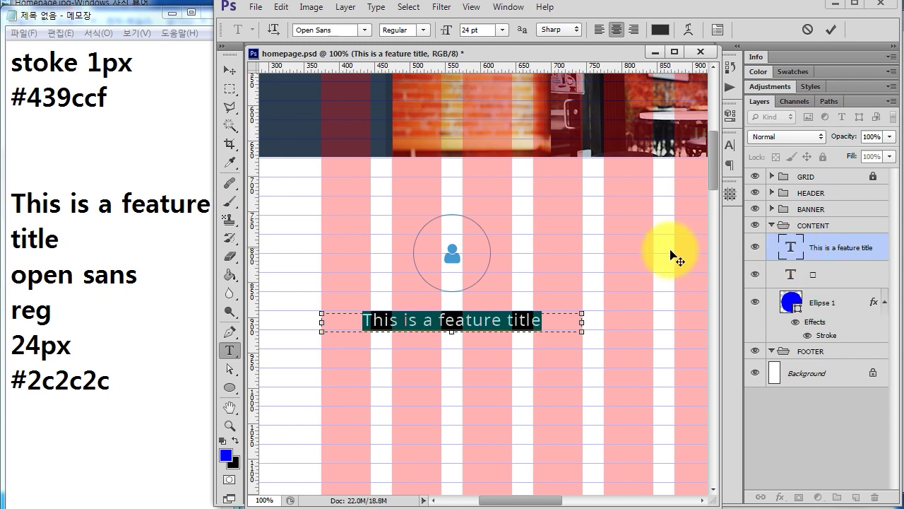
pyautogui.click(431, 322)
pyautogui.write('asdfasdf')
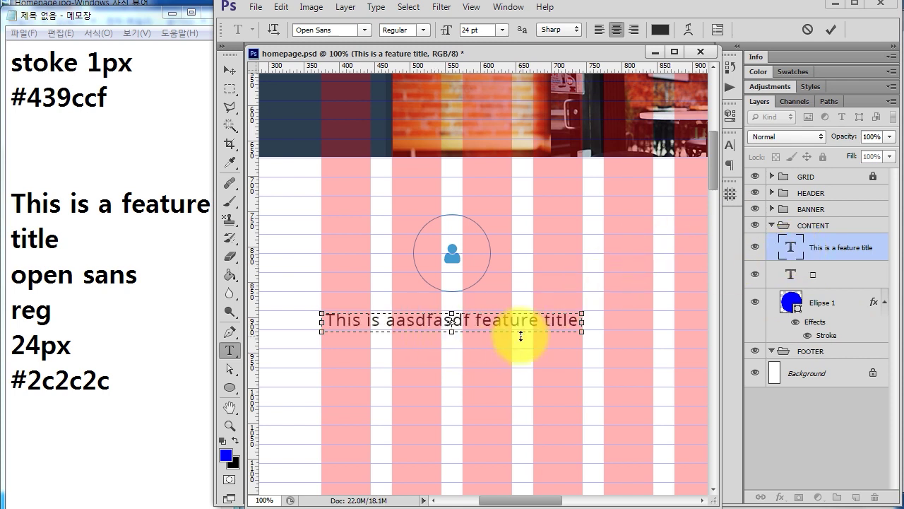
pyautogui.press('Delete')
pyautogui.press('Delete')
pyautogui.press('Delete')
pyautogui.press('Delete')
pyautogui.press('Delete')
pyautogui.press('Delete')
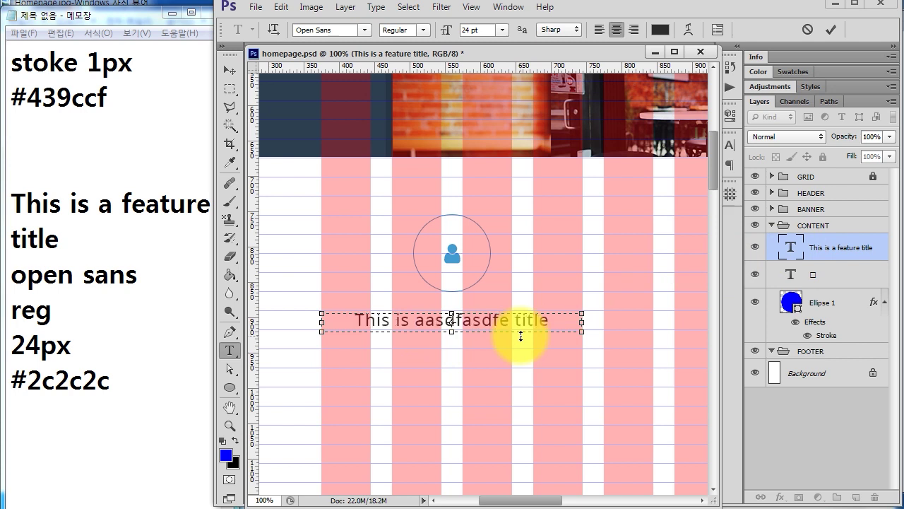
pyautogui.hotkey('ctrl', 'a')
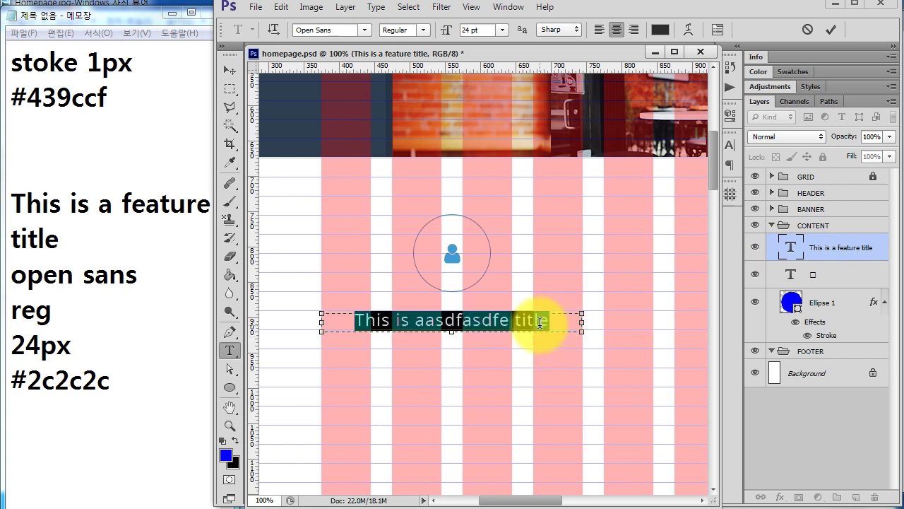
pyautogui.hotkey('ctrl', 'z')
pyautogui.click(799, 251)
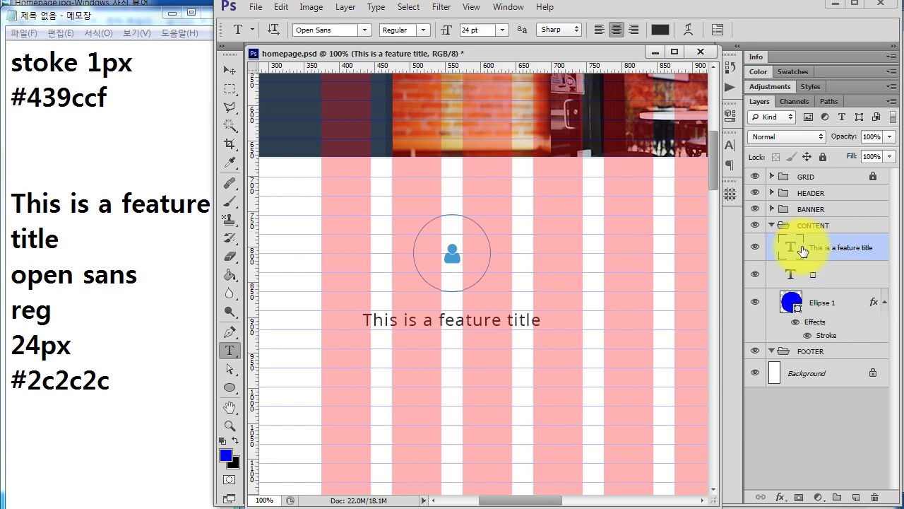
pyautogui.click(121, 382)
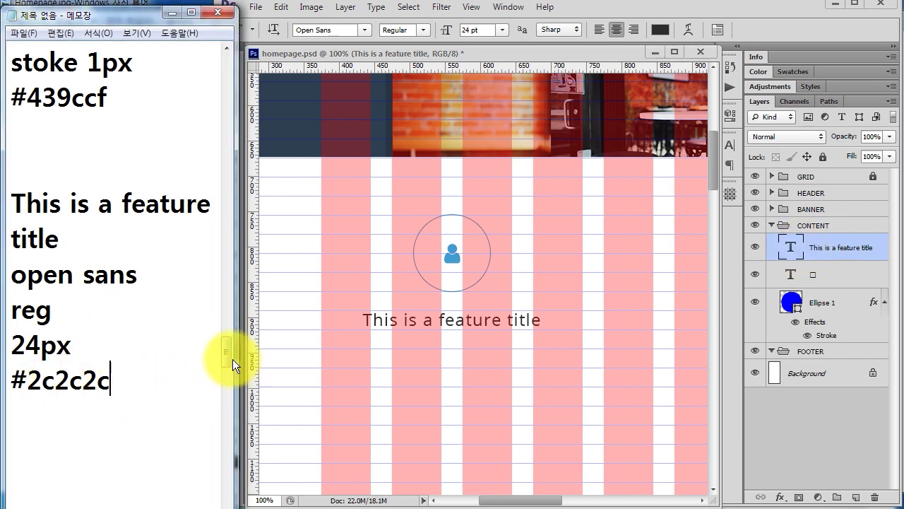
# - Add a '16px' note for the lorem paragraph in the Notepad spec notes
pyautogui.moveTo(227, 358); pyautogui.dragTo(233, 366)
pyautogui.press('Return')
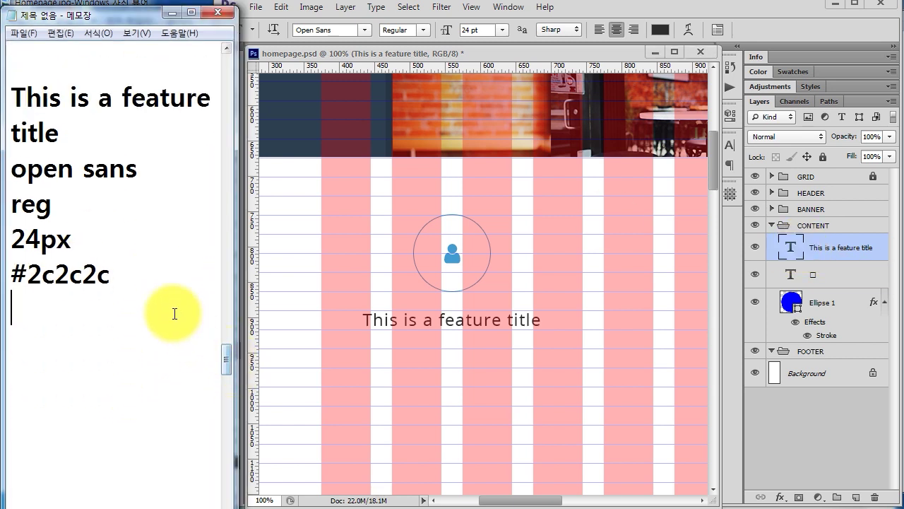
pyautogui.press('Return')
pyautogui.write('lorem')
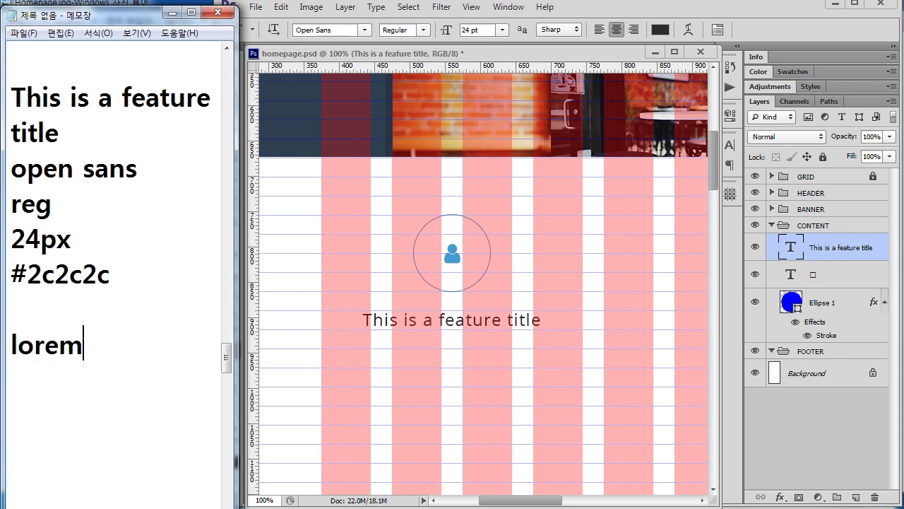
pyautogui.write('16px')
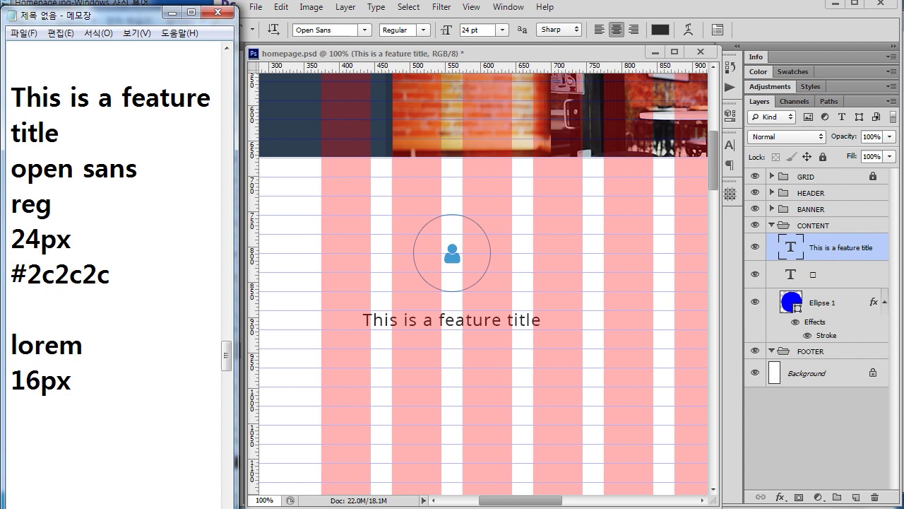
pyautogui.moveTo(113, 274); pyautogui.dragTo(11, 274)
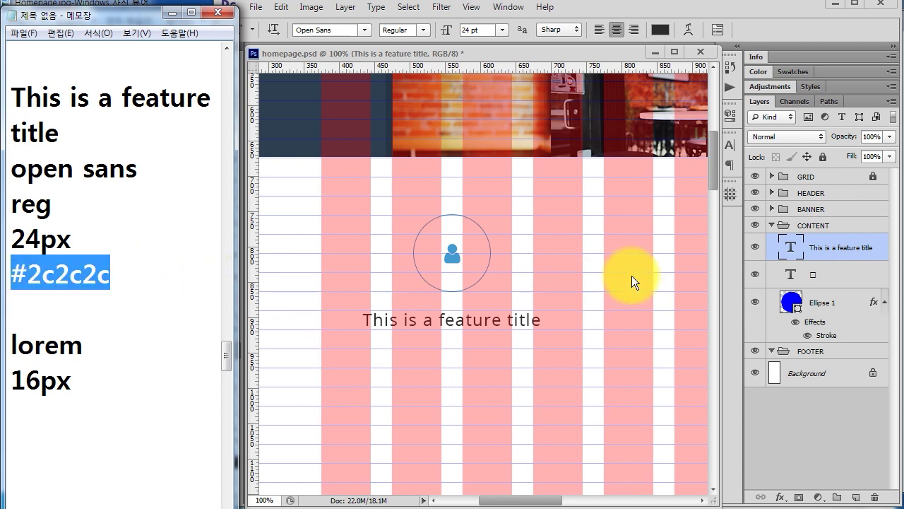
# - Glance at the Homepage.jpg mockup, then minimize it and return to the Photoshop layout
pyautogui.click(778, 244)
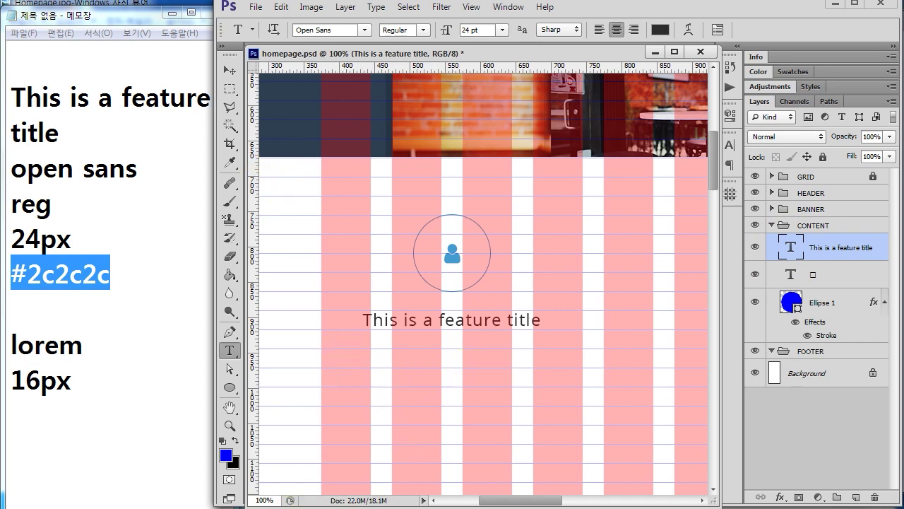
pyautogui.hotkey('alt', 'Tab')
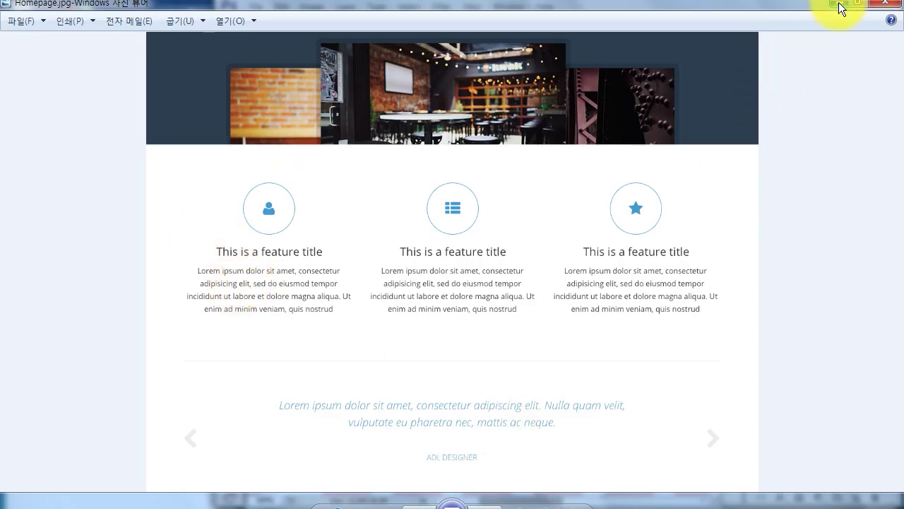
pyautogui.click(839, 6)
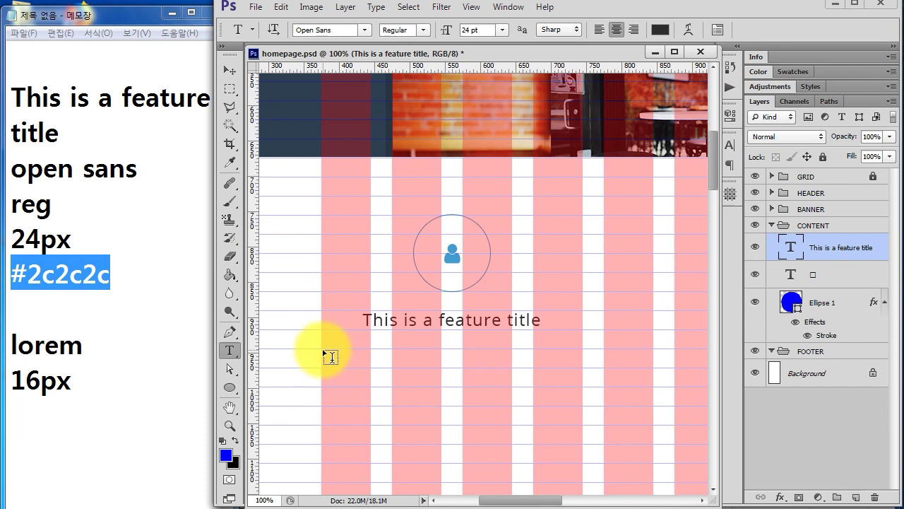
# - Draw a paragraph text box below the title and fill it with Lorem Ipsum placeholder text
pyautogui.moveTo(322, 350); pyautogui.dragTo(581, 429)
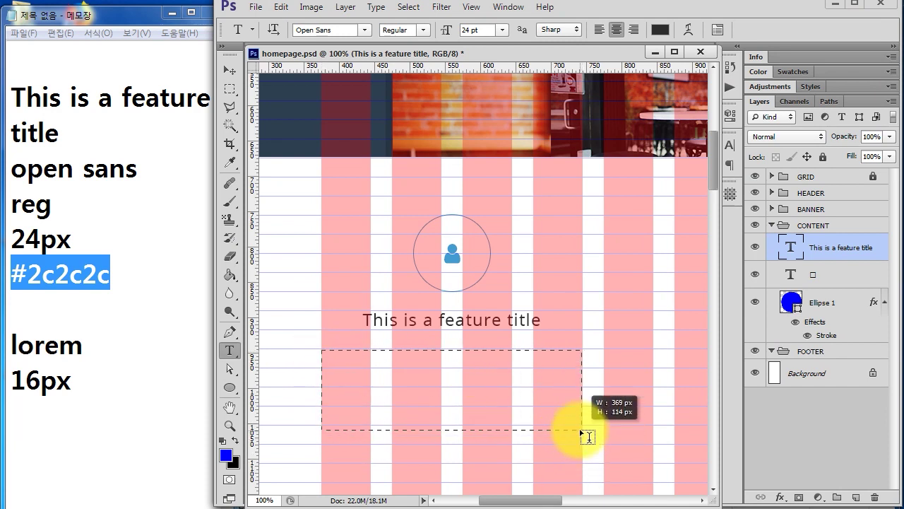
pyautogui.moveTo(581, 433); pyautogui.dragTo(580, 424)
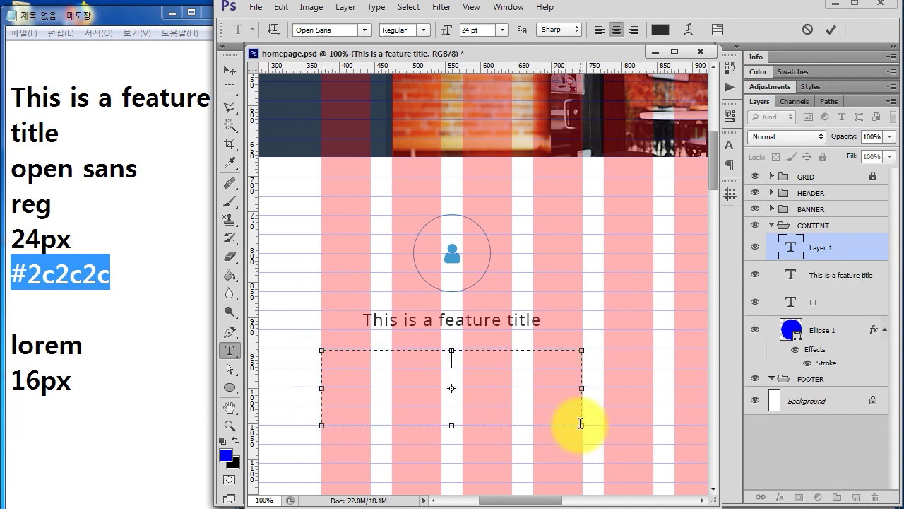
pyautogui.click(376, 7)
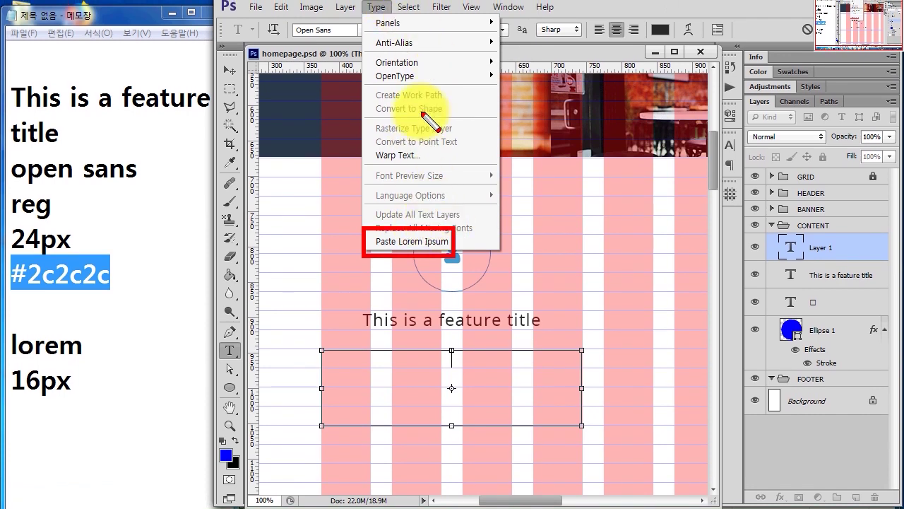
pyautogui.click(412, 242)
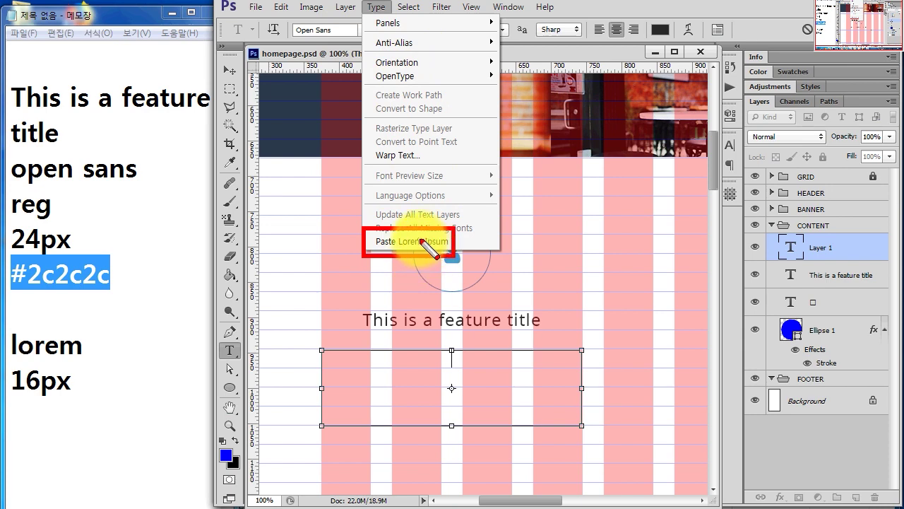
pyautogui.click(377, 7)
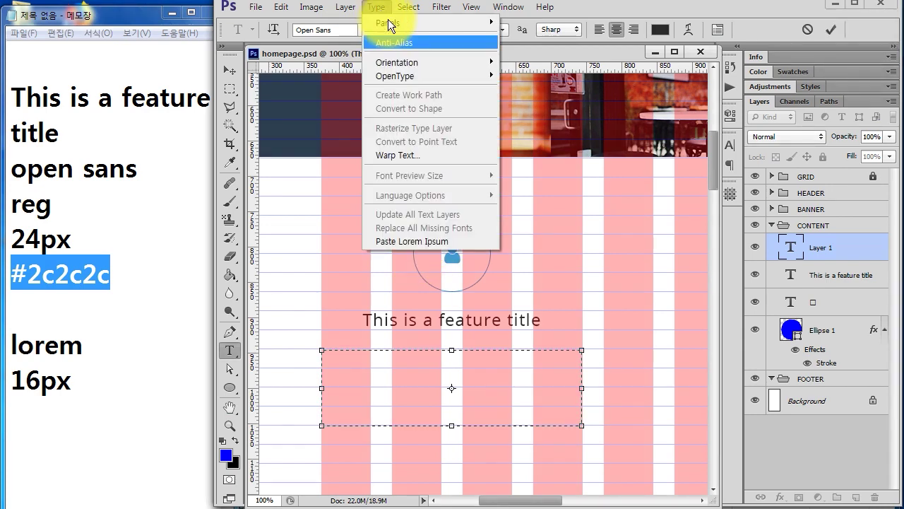
pyautogui.click(408, 240)
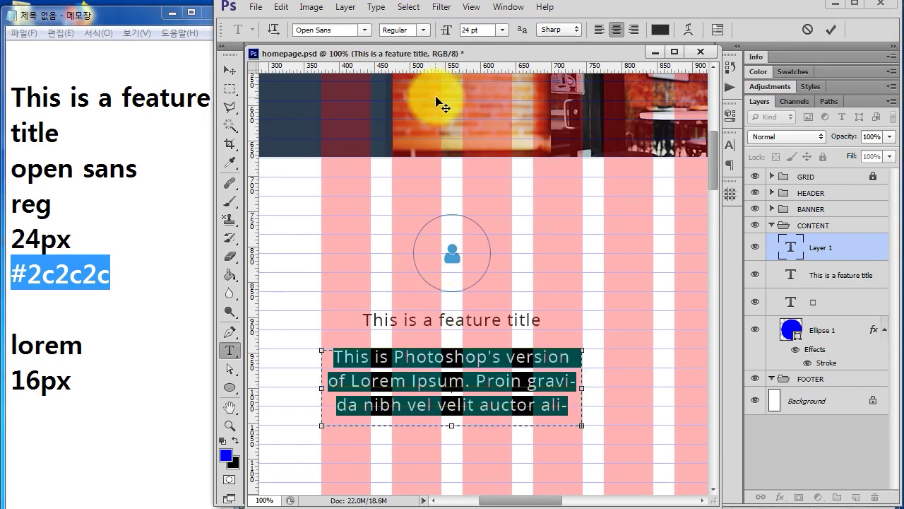
# - Set the paragraph to 16 pt with 27 pt leading, commit it, and nudge it down
pyautogui.write('16')
pyautogui.press('Return')
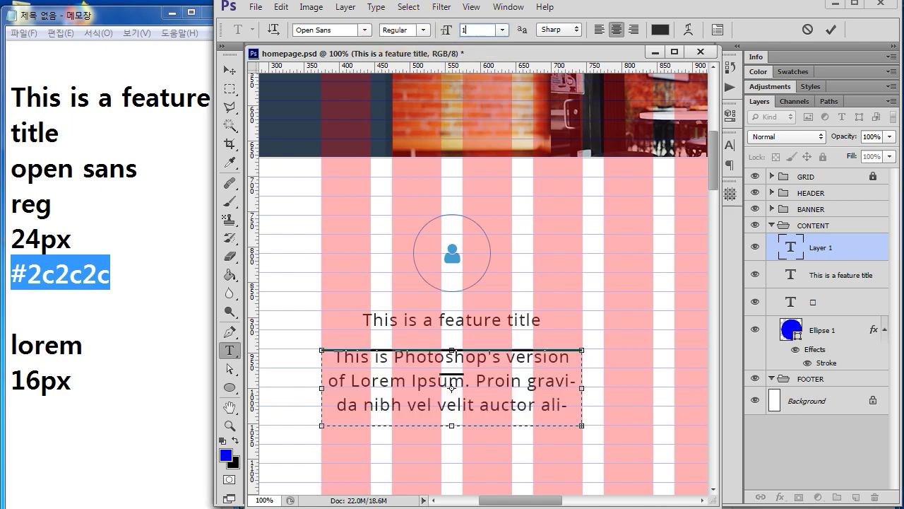
pyautogui.doubleClick(792, 247)
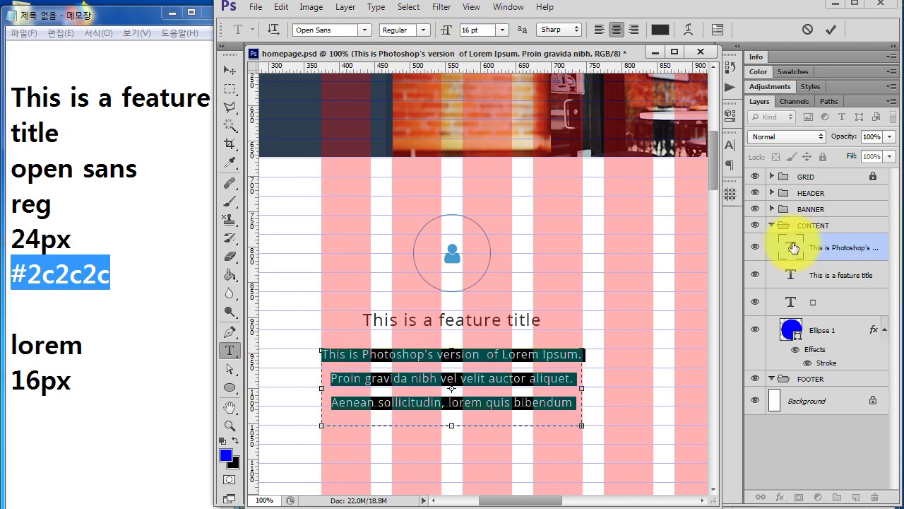
pyautogui.hotkey('ctrl', 't')
pyautogui.click(674, 173)
pyautogui.write('27')
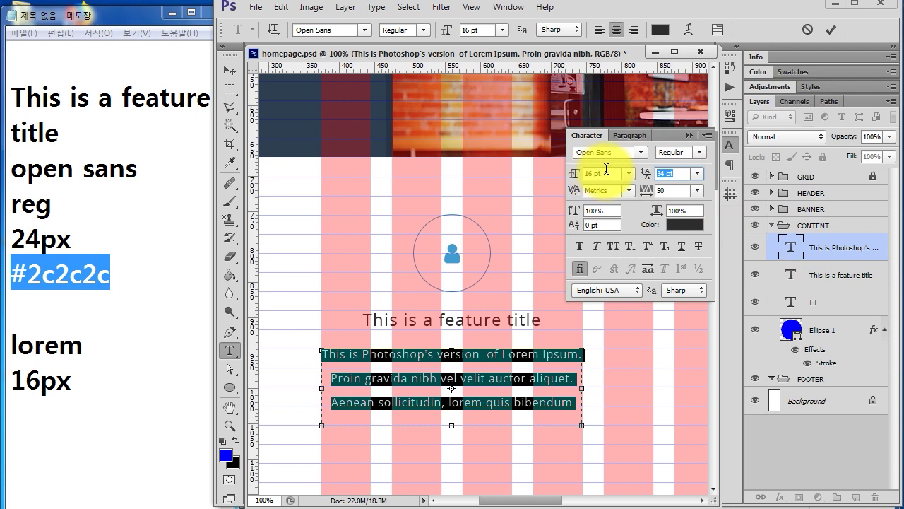
pyautogui.press('Return')
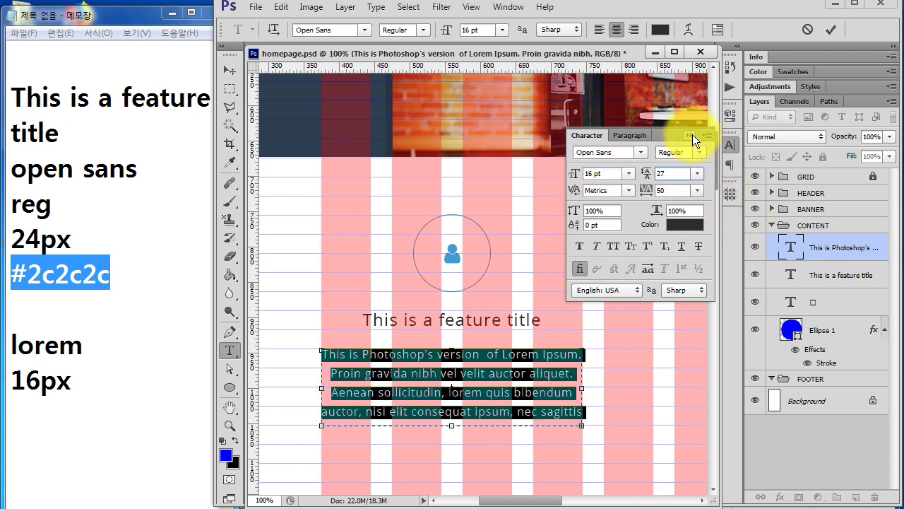
pyautogui.click(691, 134)
pyautogui.click(776, 246)
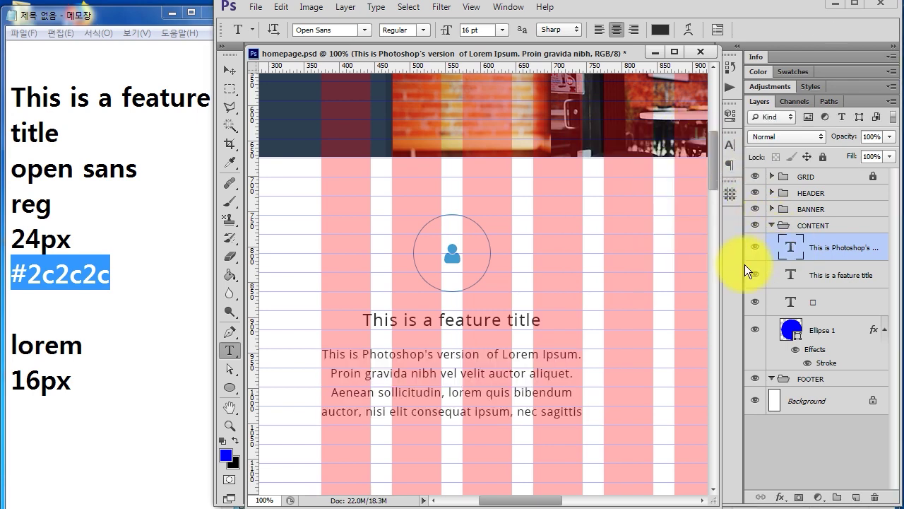
pyautogui.hotkey('ctrl', 'Down')
pyautogui.hotkey('ctrl', 'Down')
pyautogui.hotkey('ctrl', 'Down')
pyautogui.hotkey('ctrl', 'Down')
pyautogui.hotkey('ctrl', 'Down')
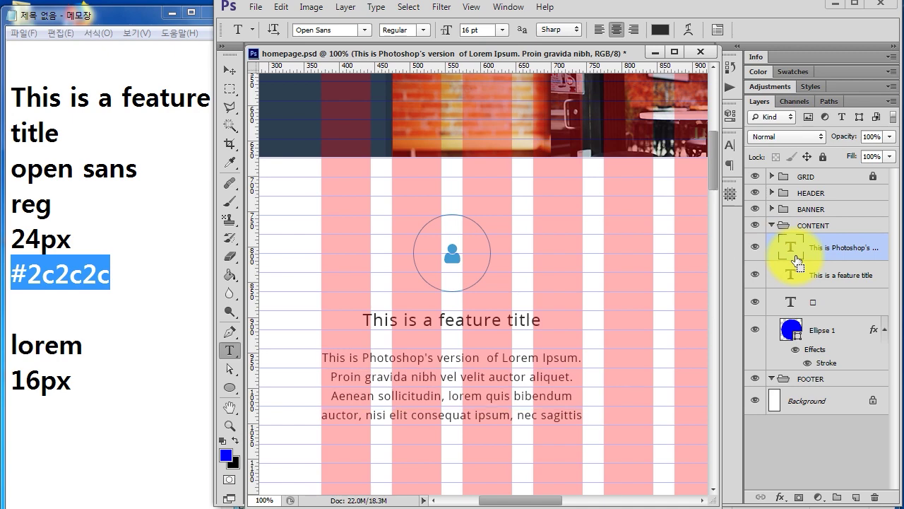
# - Add 'line-height 27px' under the lorem spec in the Notepad notes
pyautogui.scroll(1, 481, 360)
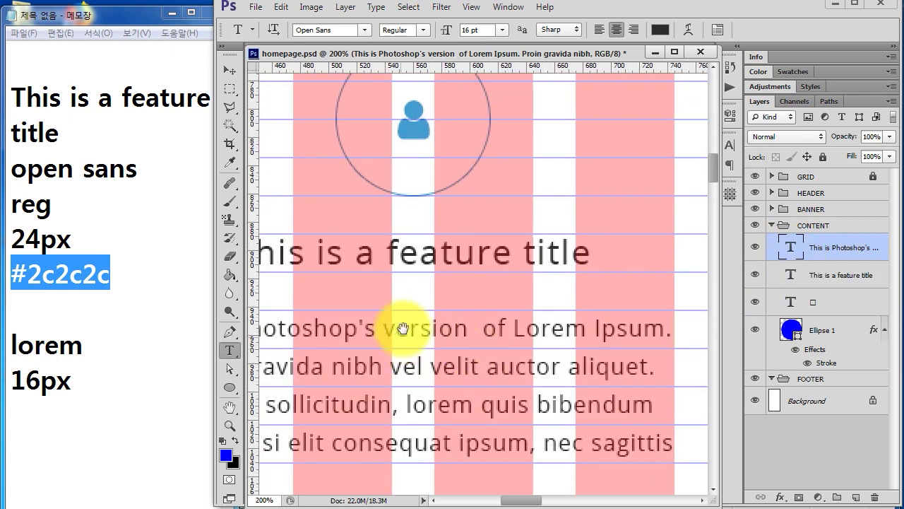
pyautogui.scroll(-1, 558, 219)
pyautogui.moveTo(515, 145); pyautogui.dragTo(441, 156)
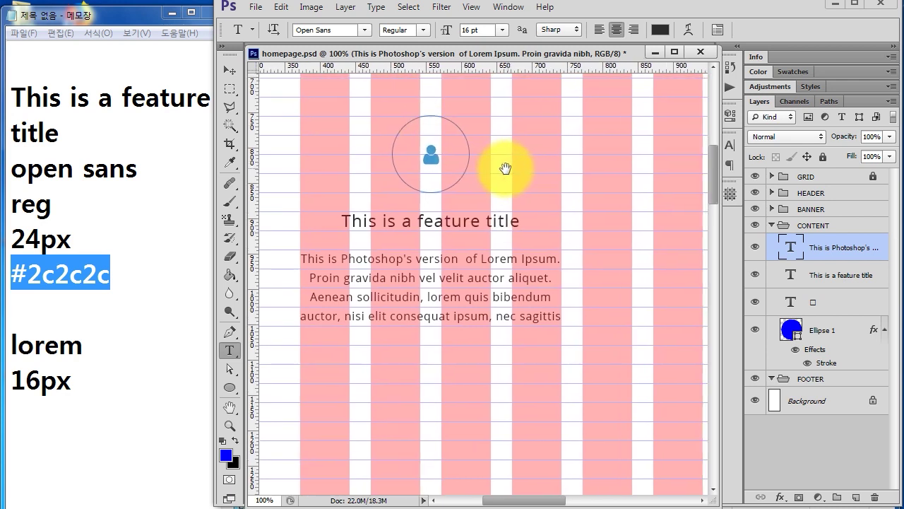
pyautogui.click(132, 382)
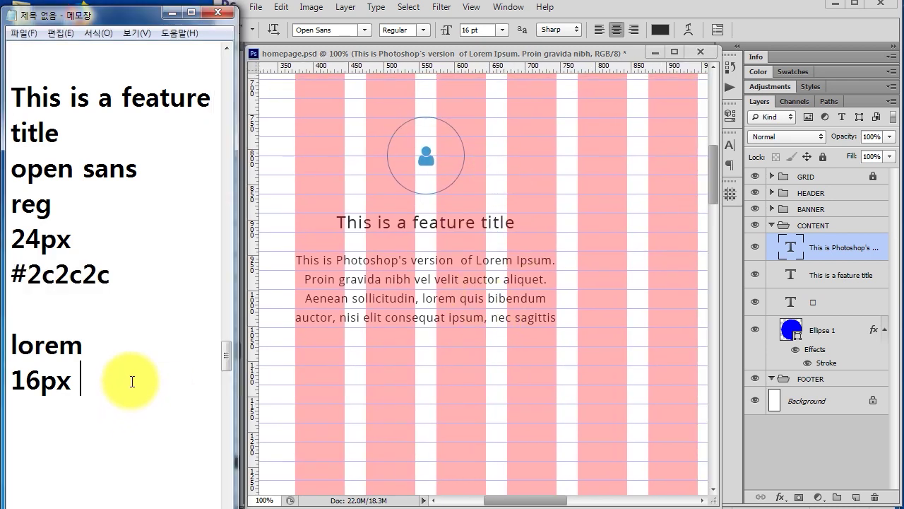
pyautogui.press('Return')
pyautogui.write('line-height')
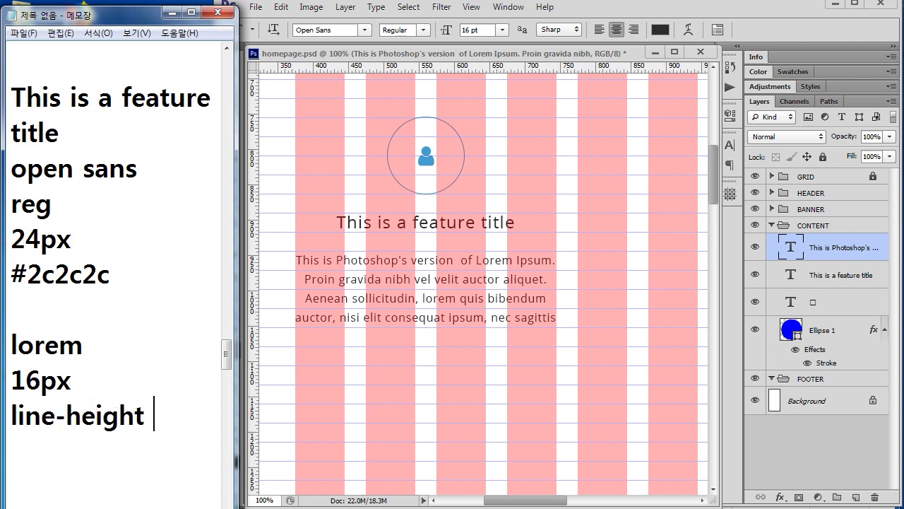
pyautogui.write('27')
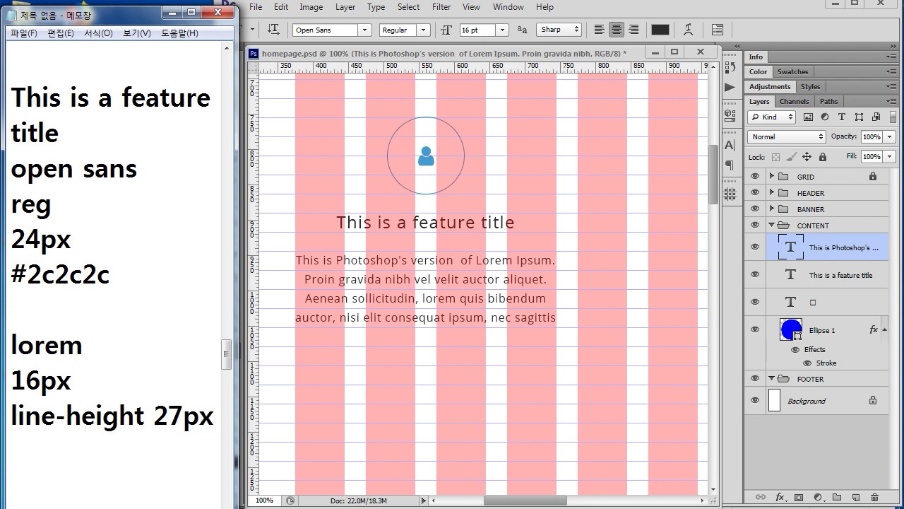
# - Cancel the Notepad Save As and save homepage.psd in Photoshop instead
pyautogui.hotkey('ctrl', 's')
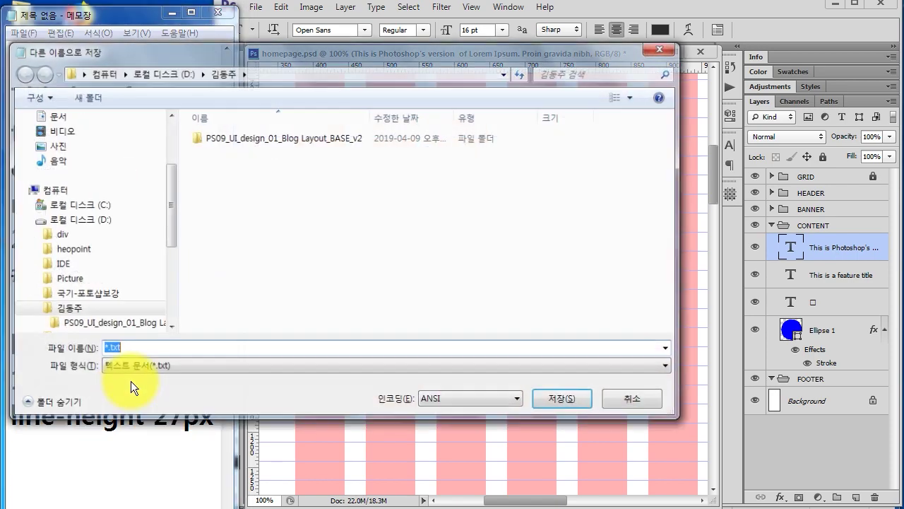
pyautogui.click(618, 407)
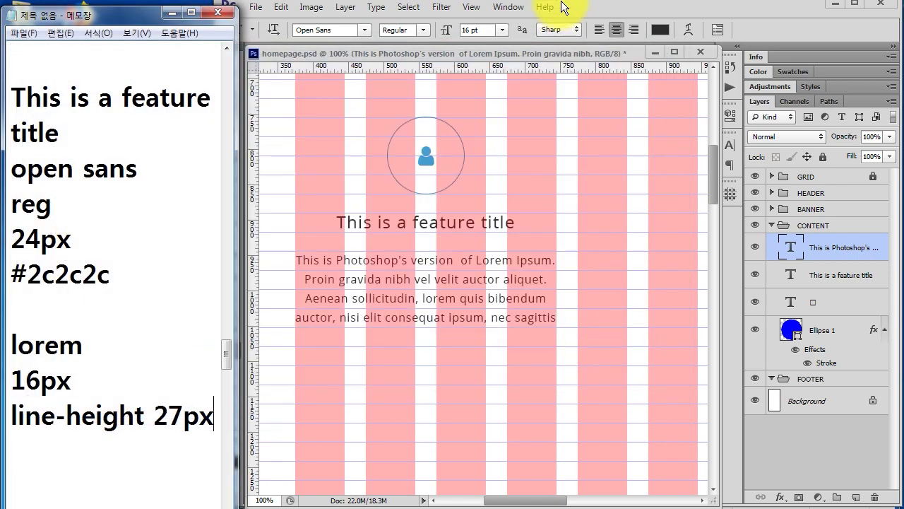
pyautogui.click(644, 16)
pyautogui.hotkey('ctrl', 's')
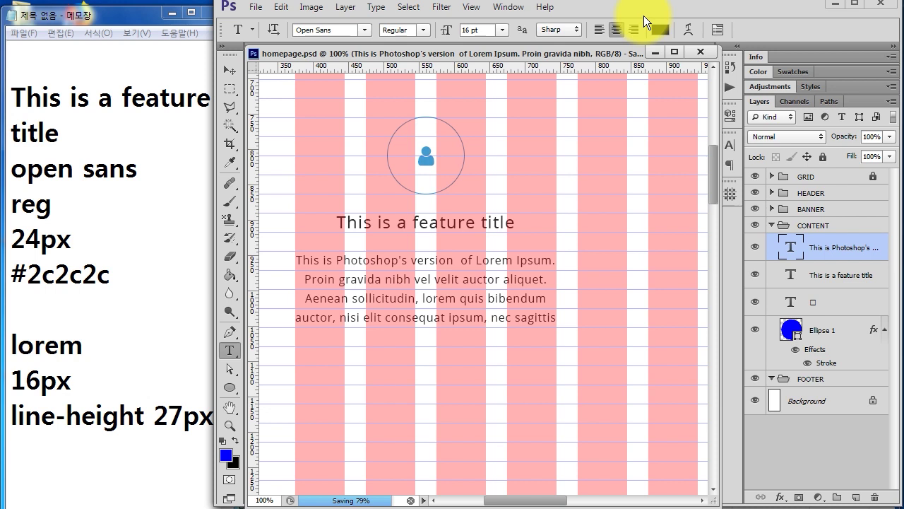